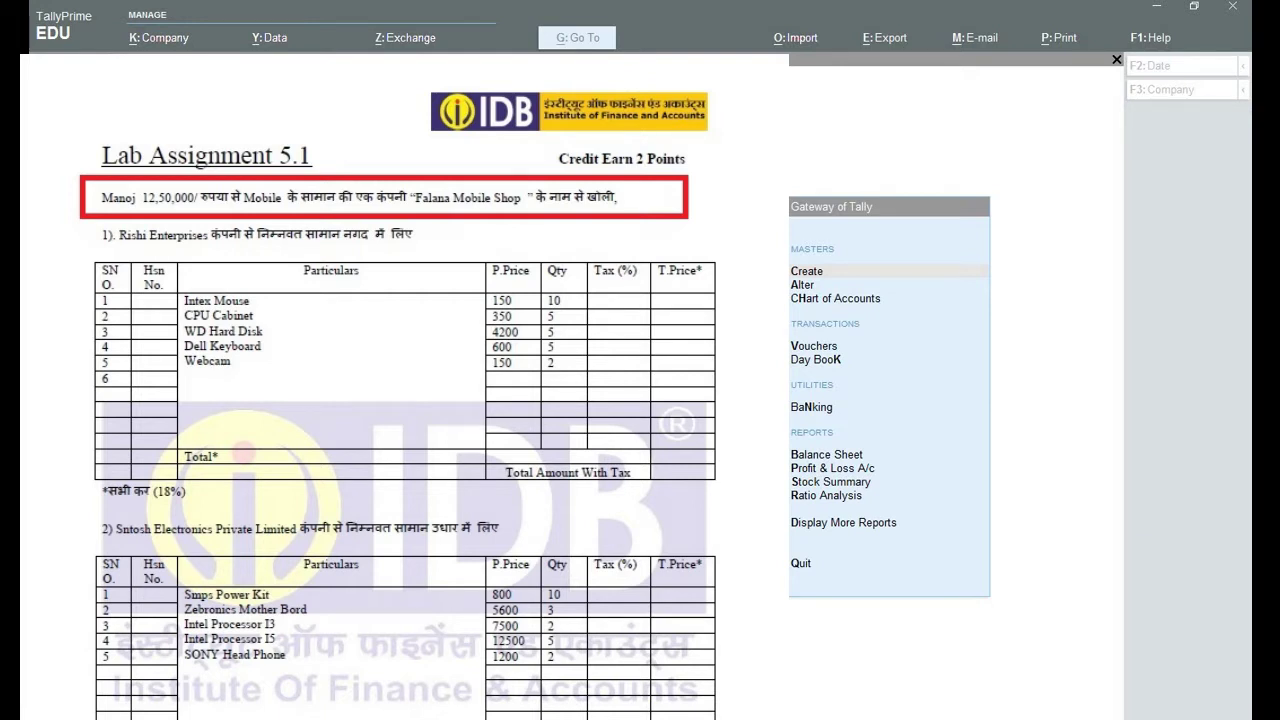
Bring the TallyPrime EDU window to the front, showing the Gateway of Tally.
key("alt+Tab")
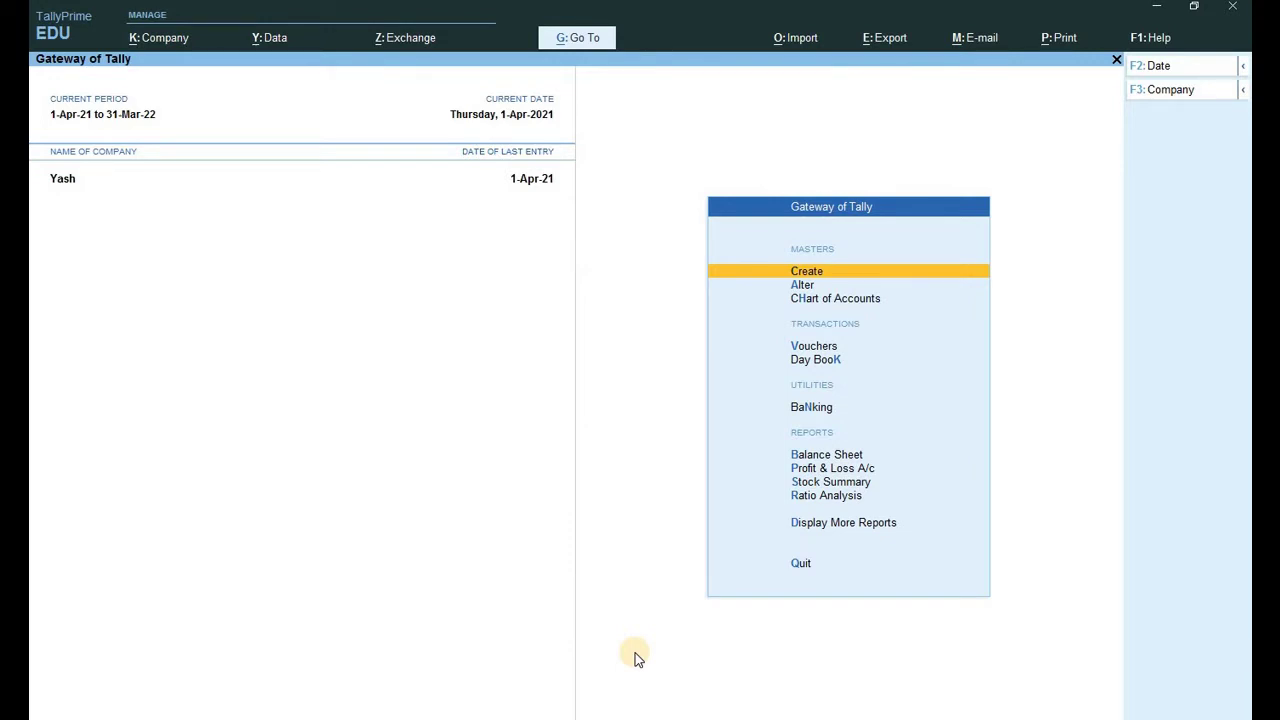
Start a new company named 'Falana Mobile Shop', correcting the typo in the name.
key("F3")
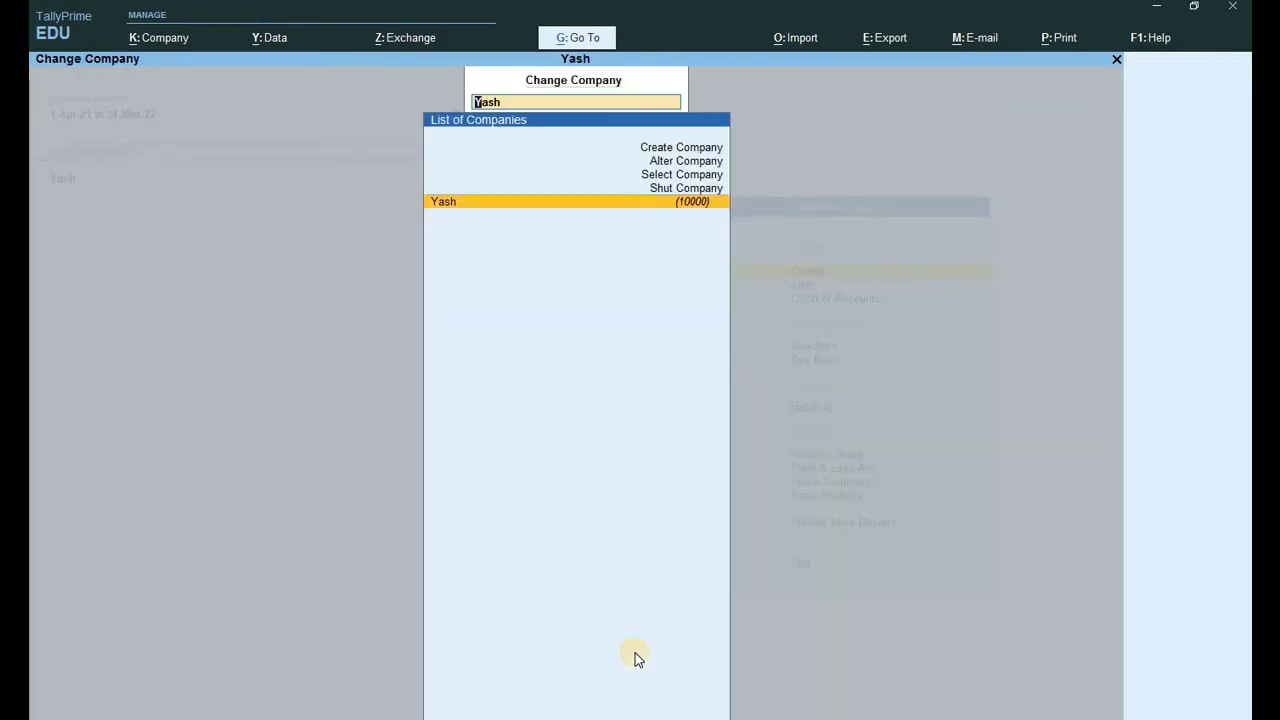
key("Up")
key("Up")
key("Up")
key("Up")
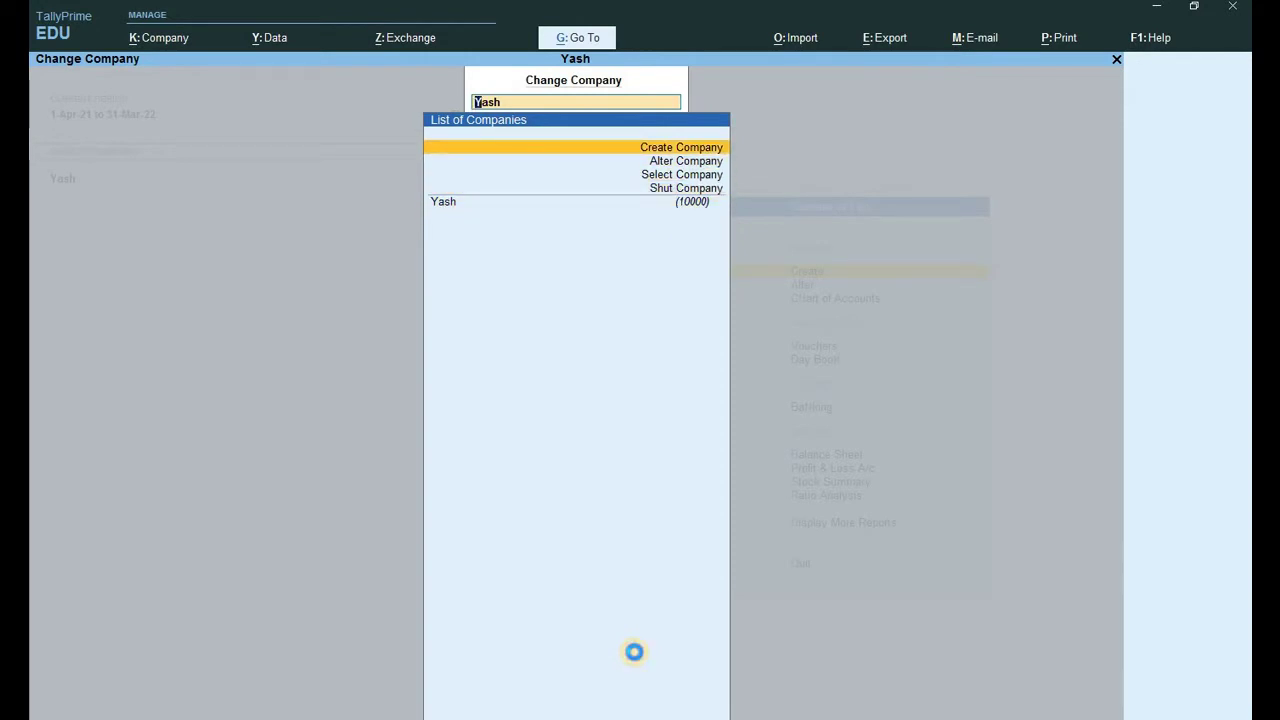
key("Return")
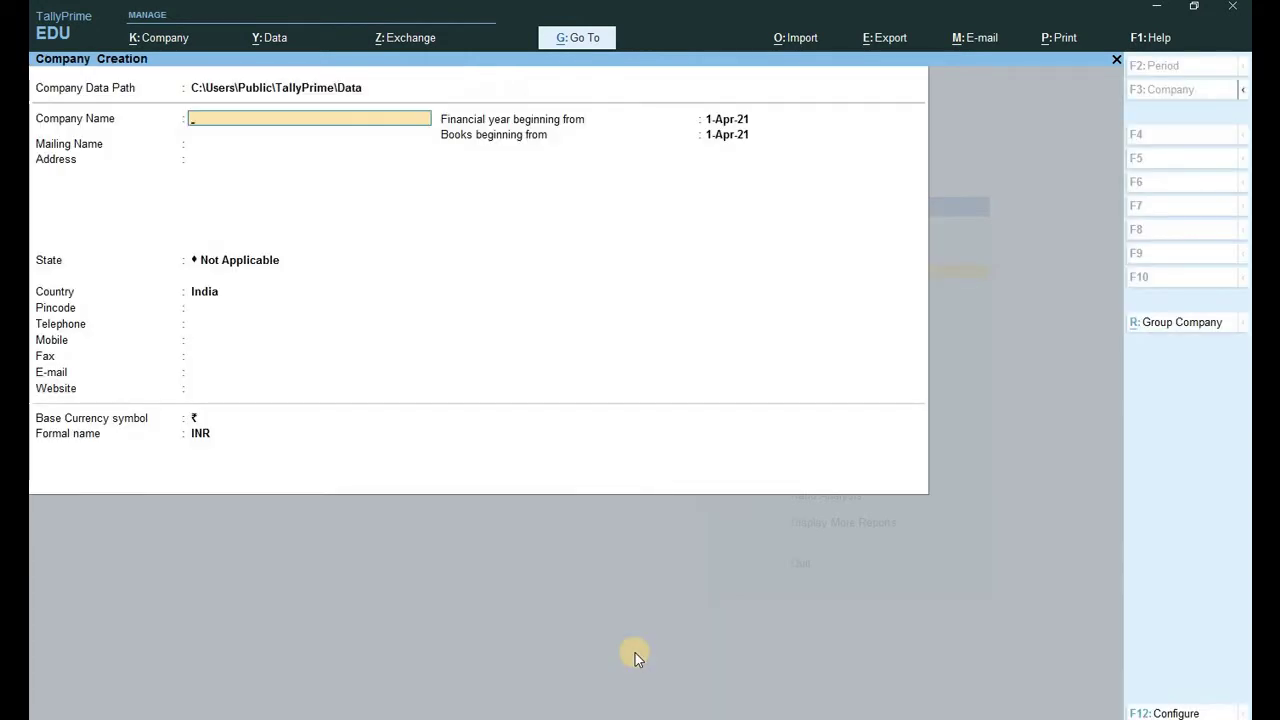
type("Falana Mobile Sjhop")
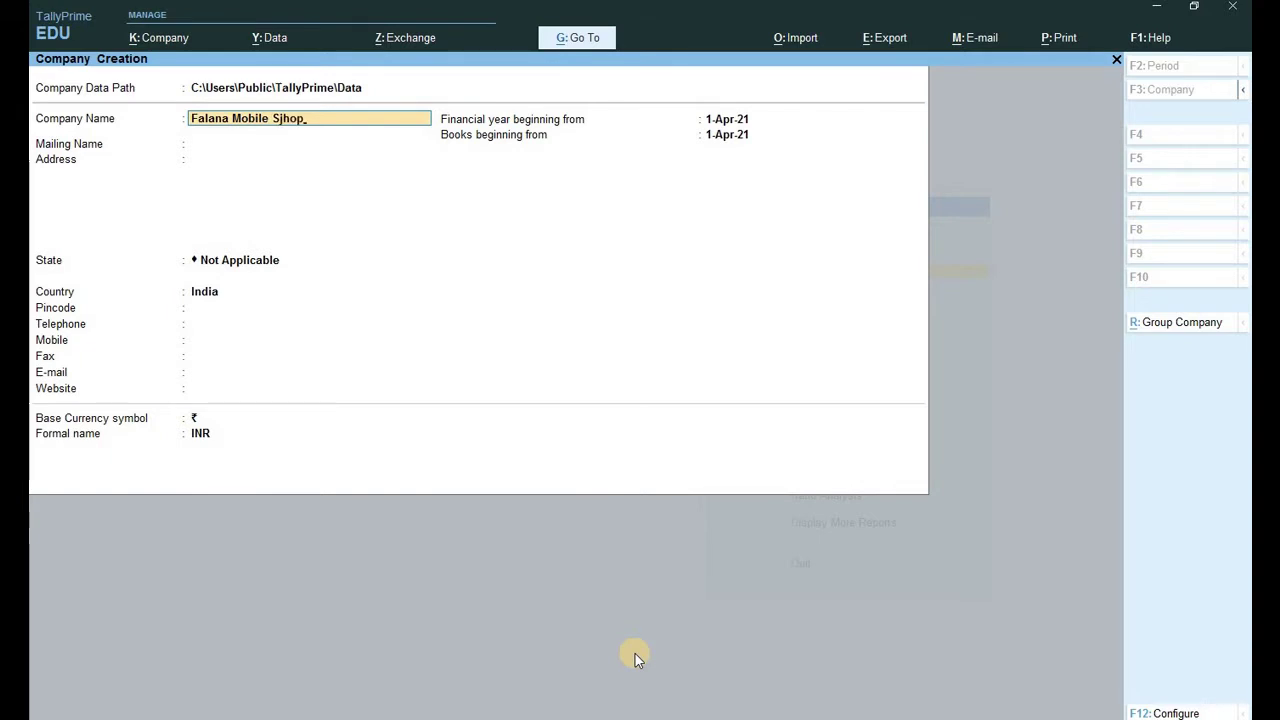
key("BackSpace")
key("BackSpace")
key("BackSpace")
key("BackSpace")
type("hop")
key("Return")
key("Return")
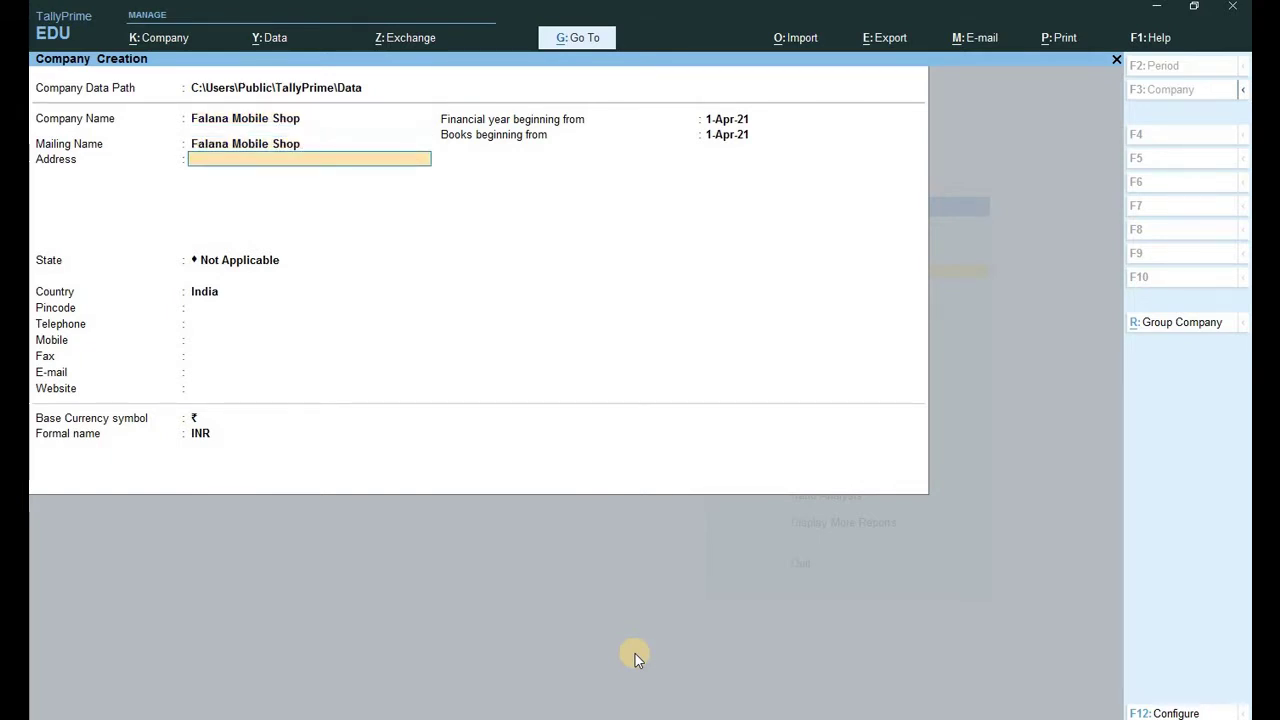
Give the company address Meja and state Uttar Pradesh, then save it.
type("Meja")
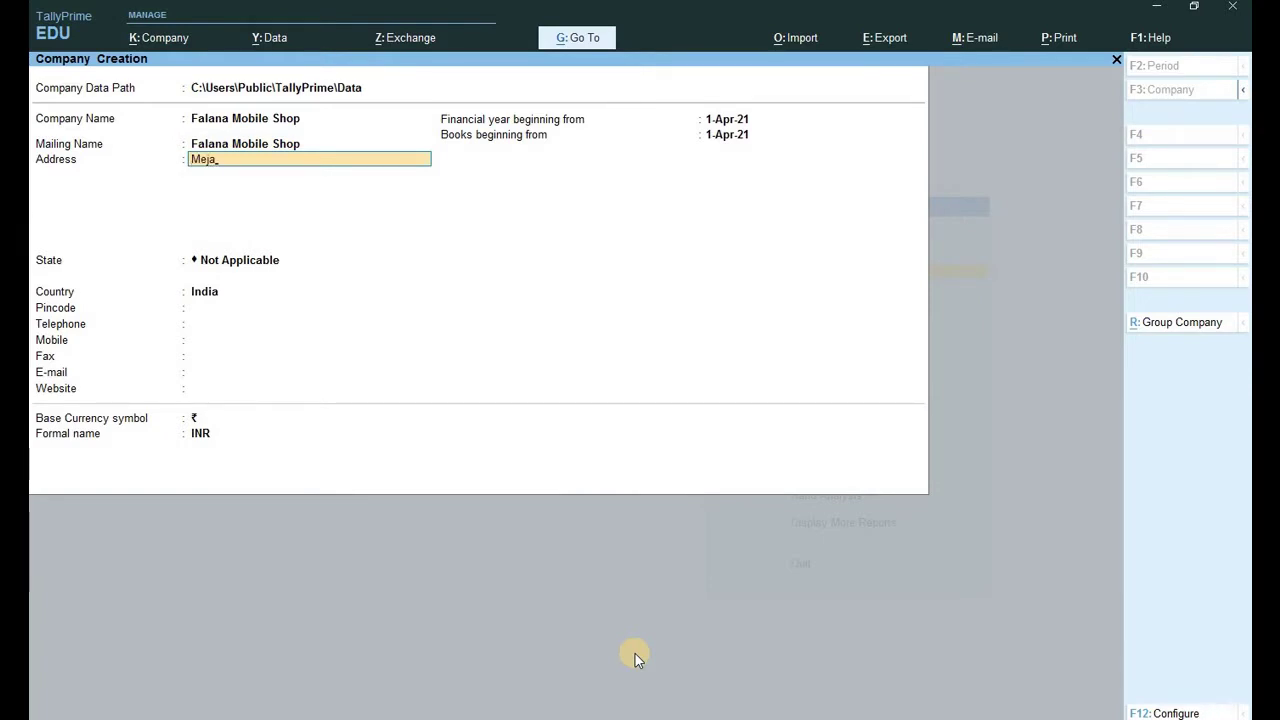
key("Return")
key("Return")
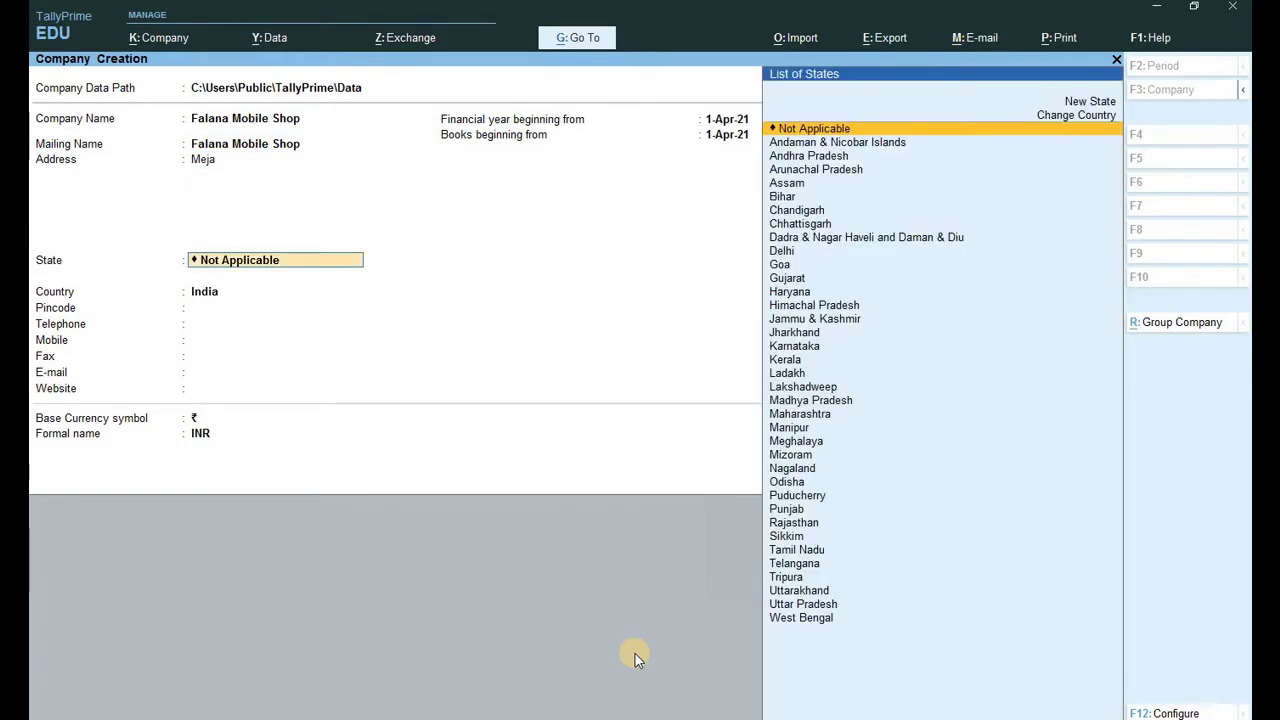
type("U")
key("Down")
key("Down")
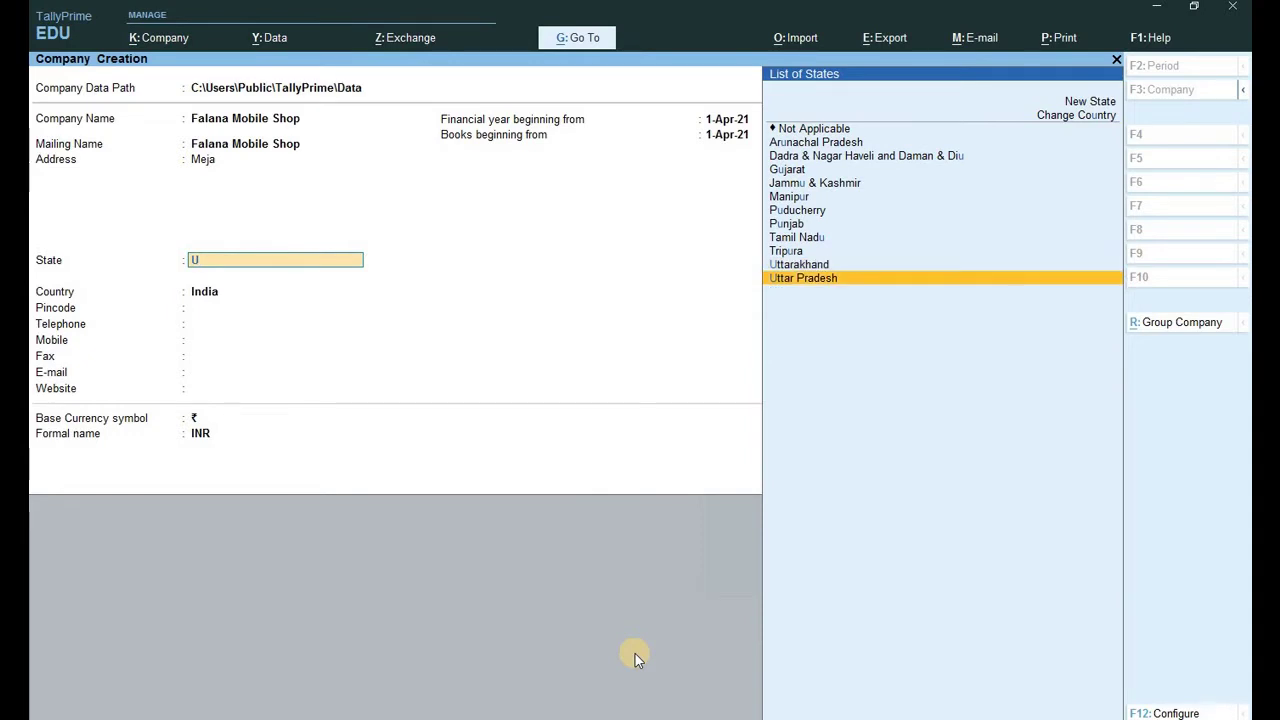
key("Return")
key("Return")
key("Return")
key("Return")
key("Return")
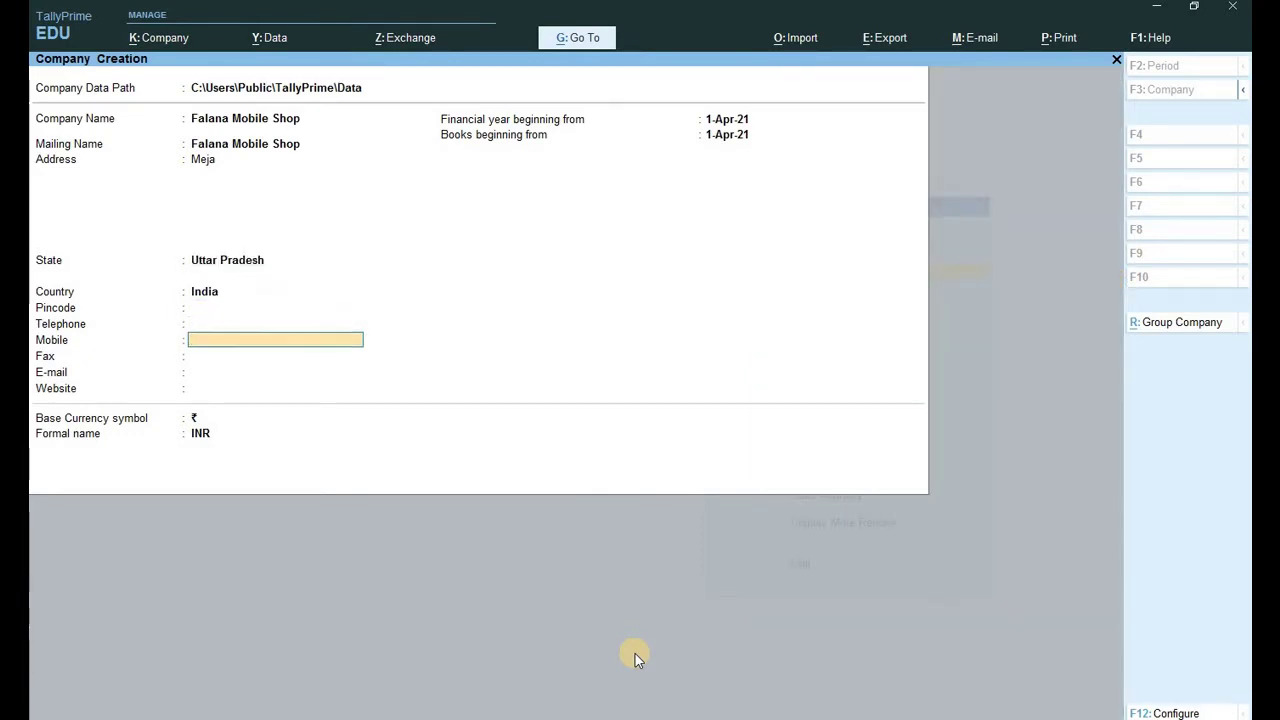
key("Return")
key("Return")
key("Return")
key("Return")
key("Return")
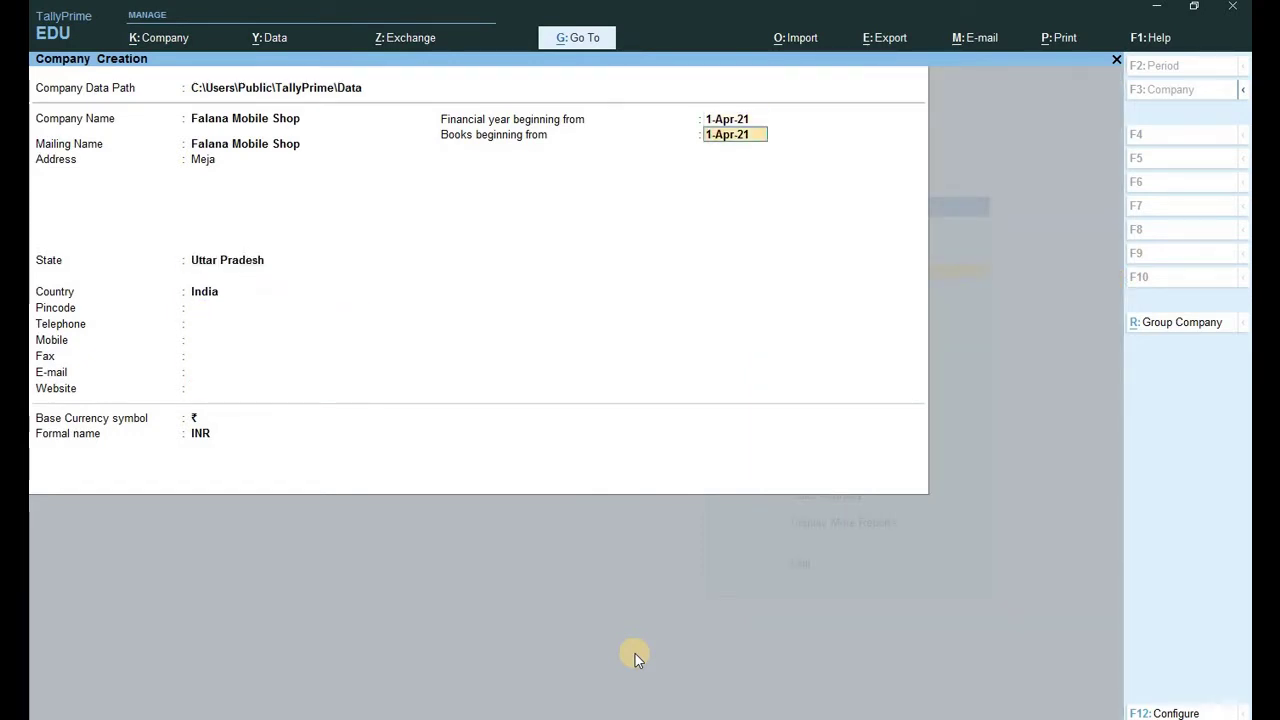
key("Return")
key("Return")
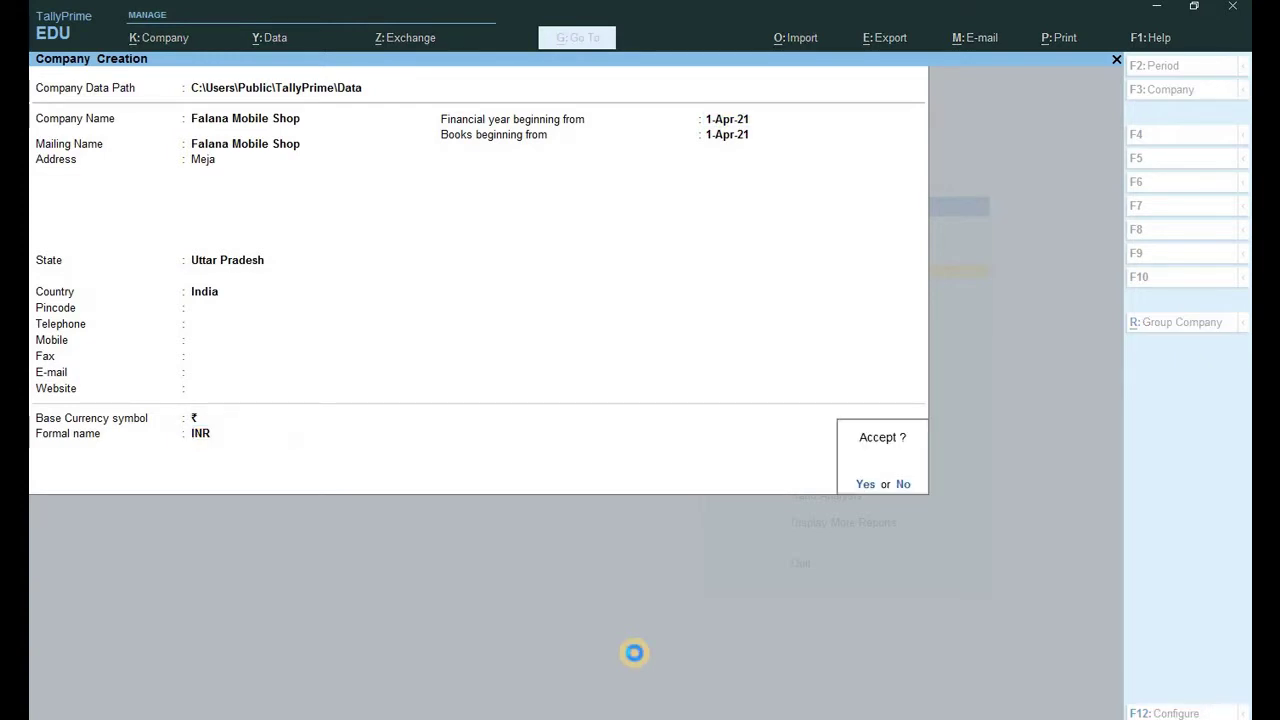
Keep GST enabled with GSTIN 1234 and monthly filing, and save the company features.
key("Return")
key("Return")
key("Return")
key("Return")
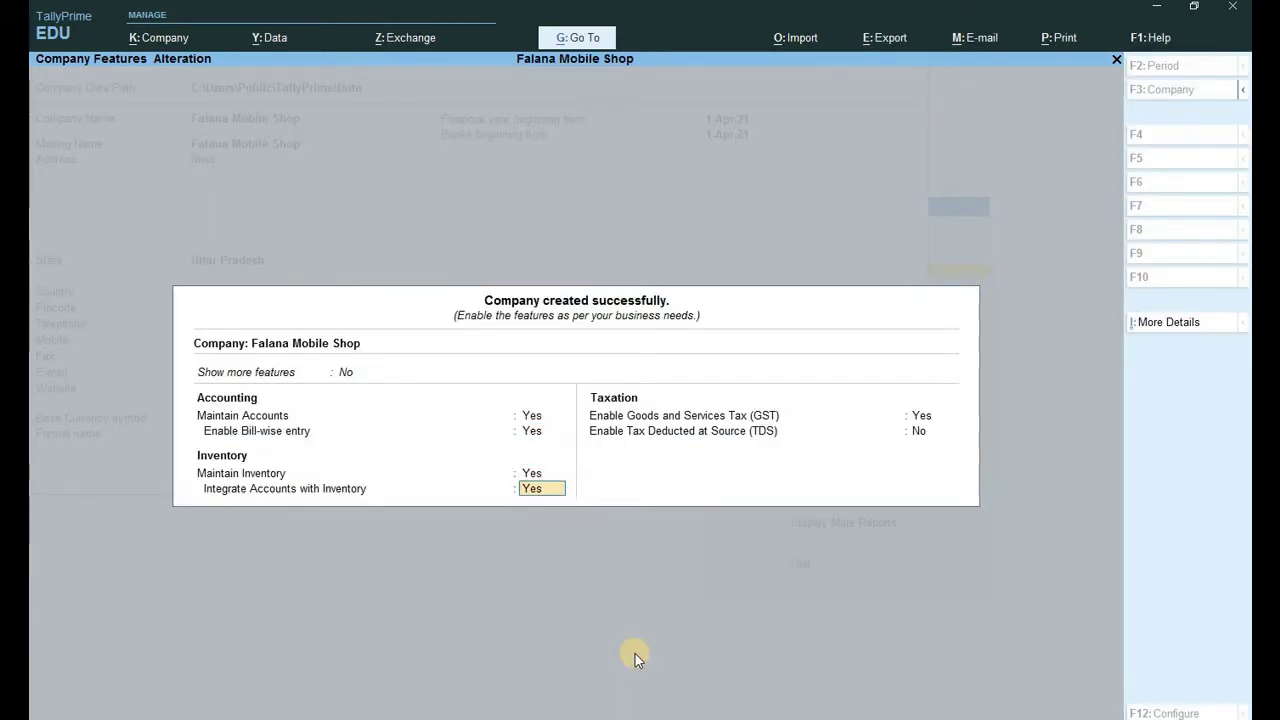
key("Return")
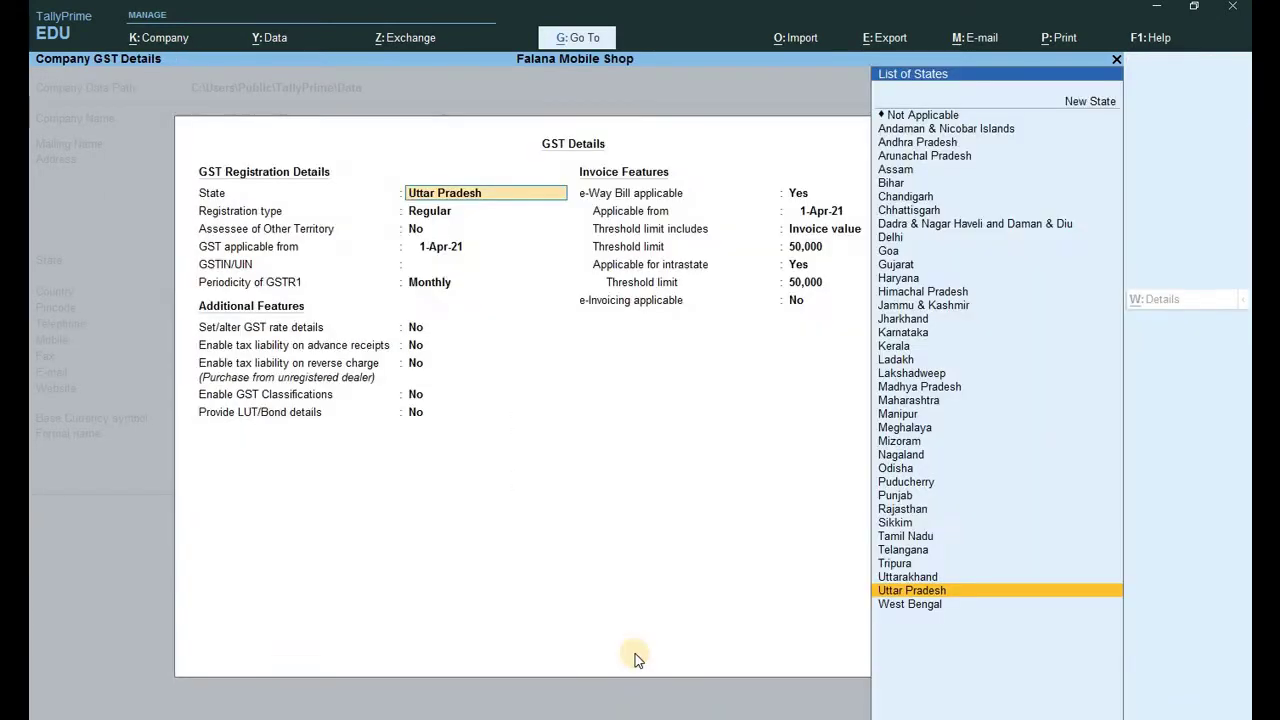
key("Return")
key("Return")
key("Return")
key("Return")
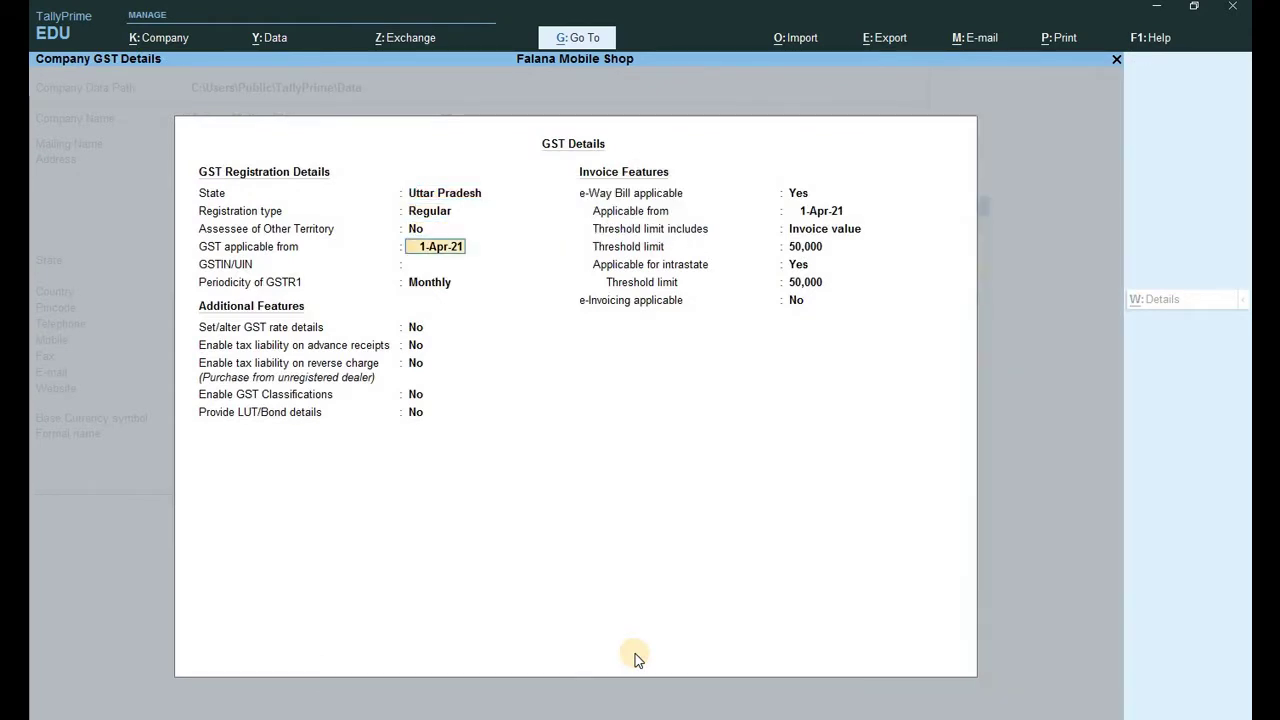
type("1234")
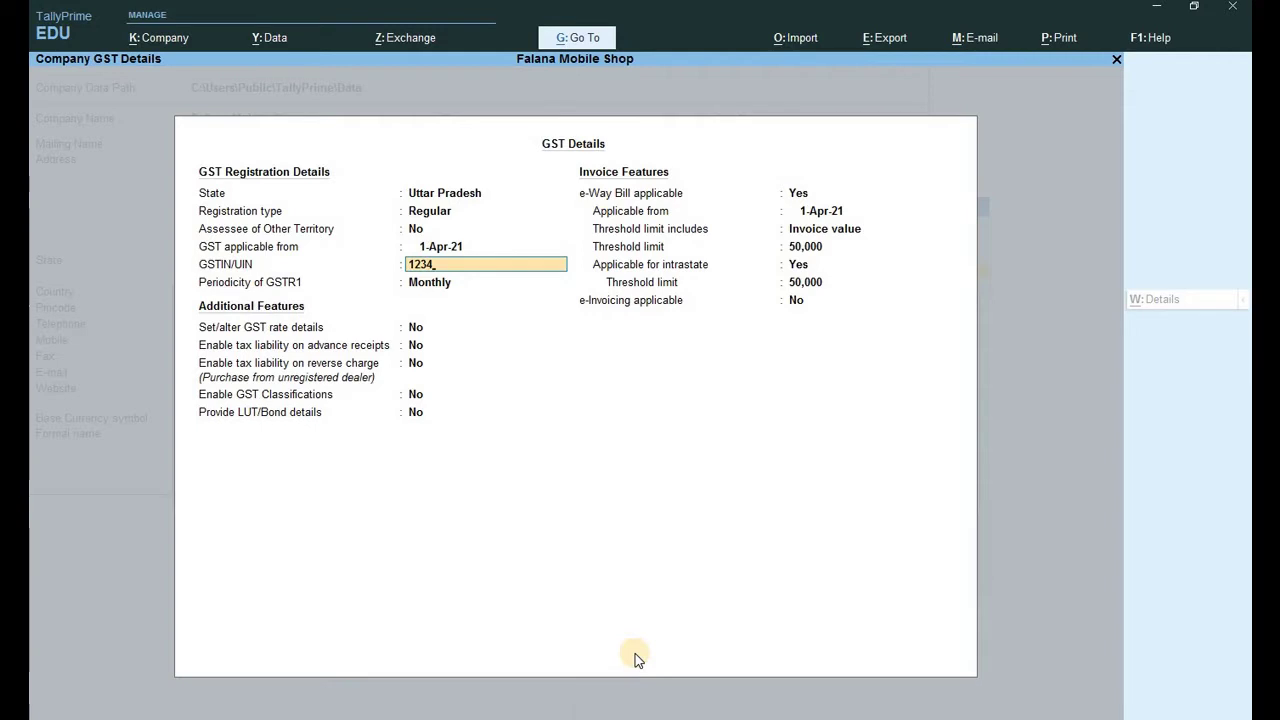
key("Return")
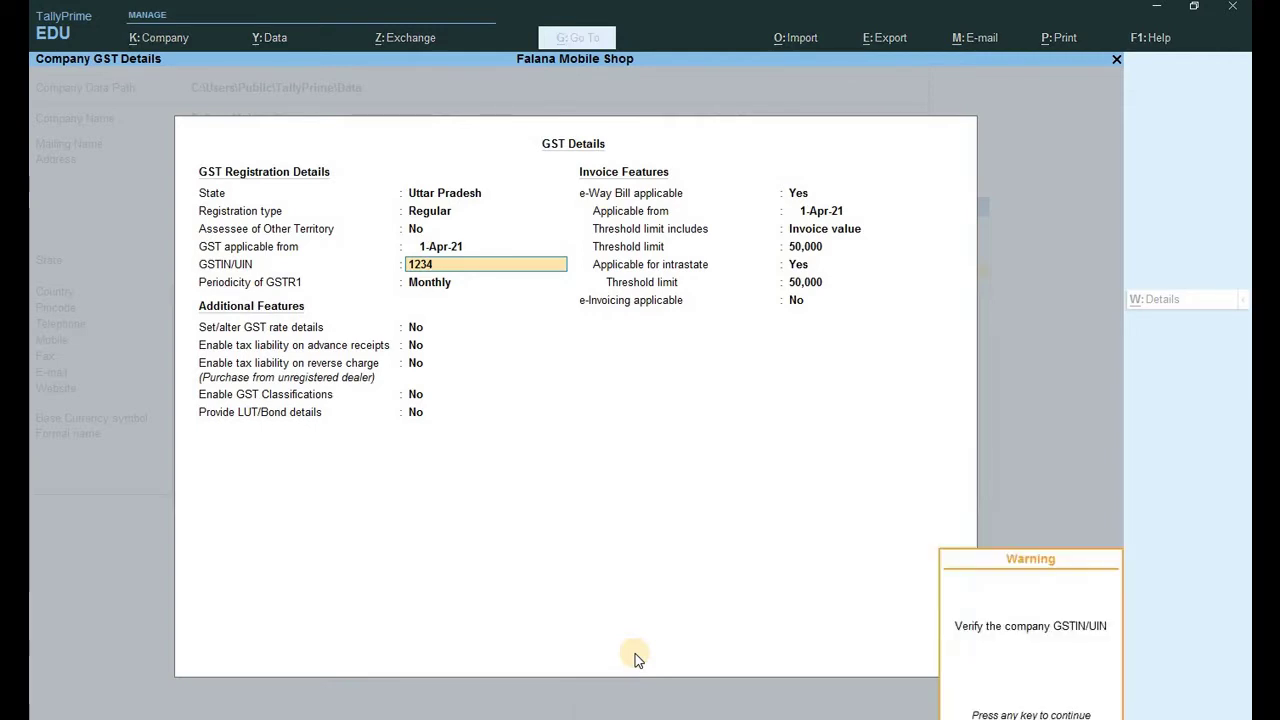
key("Return")
key("Return")
key("Return")
key("Return")
key("Return")
key("Return")
key("Return")
key("Return")
key("Return")
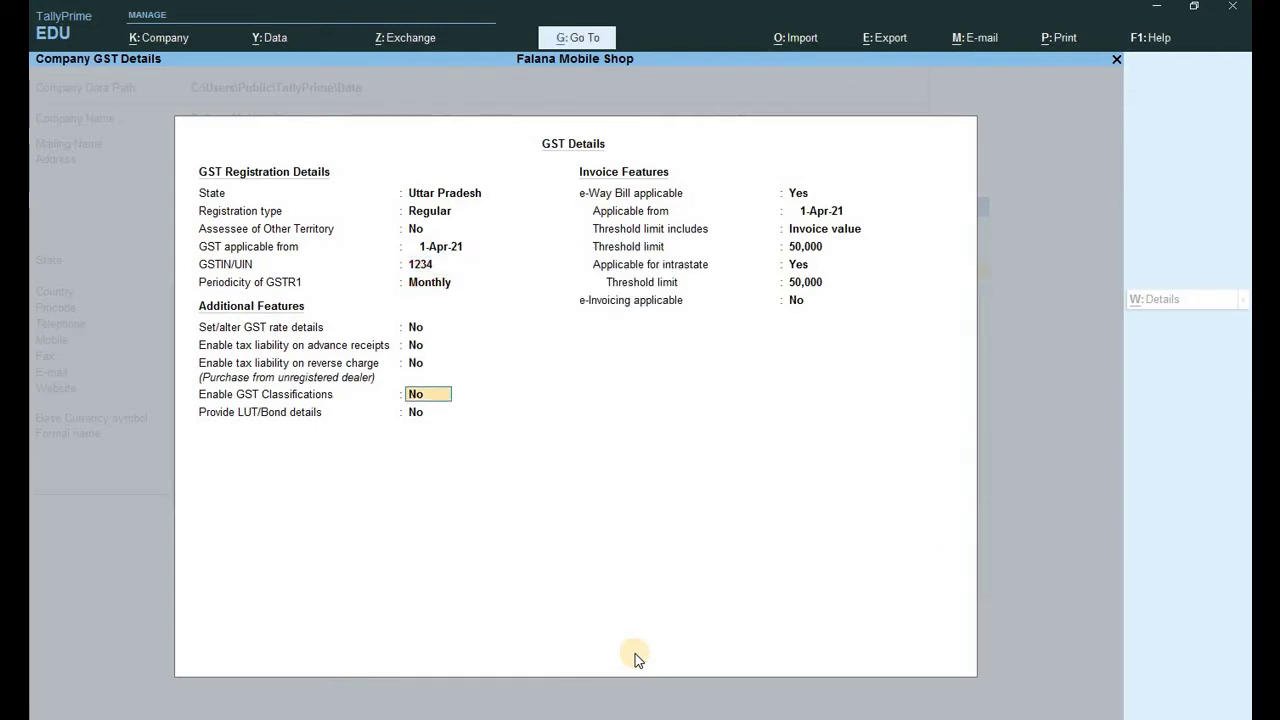
key("Return")
key("Return")
key("Return")
key("Return")
key("Return")
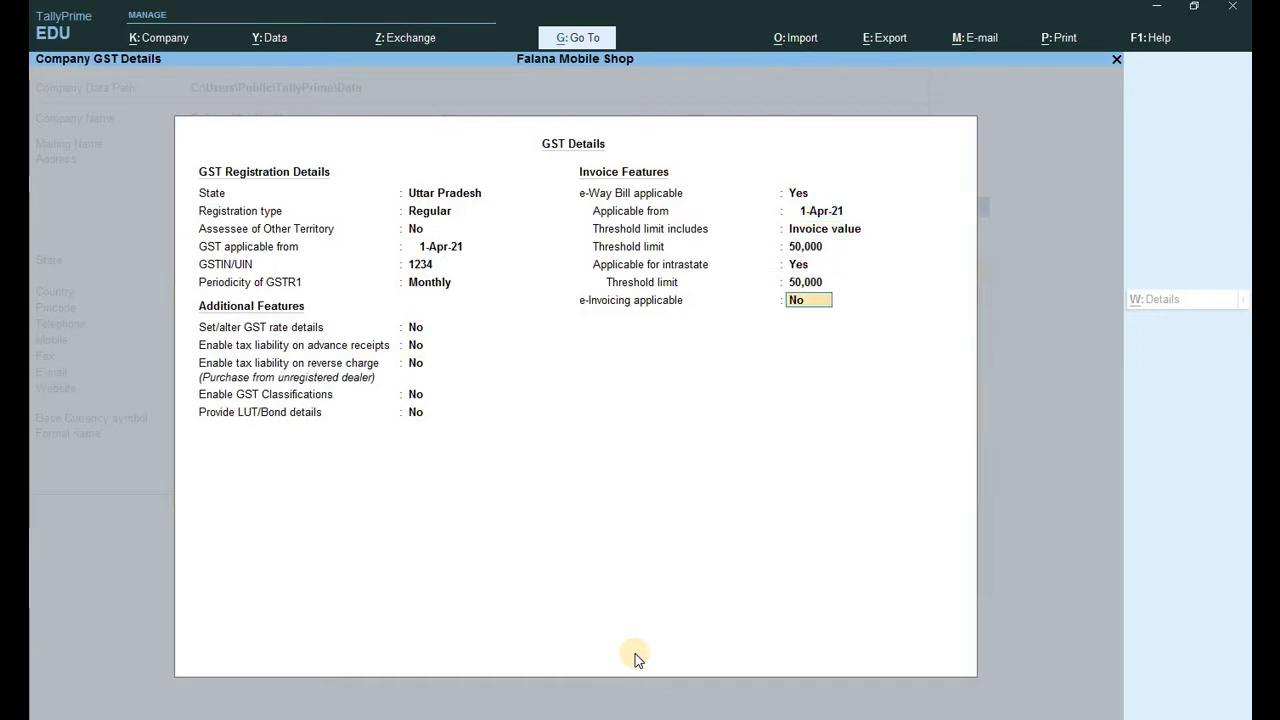
key("Return")
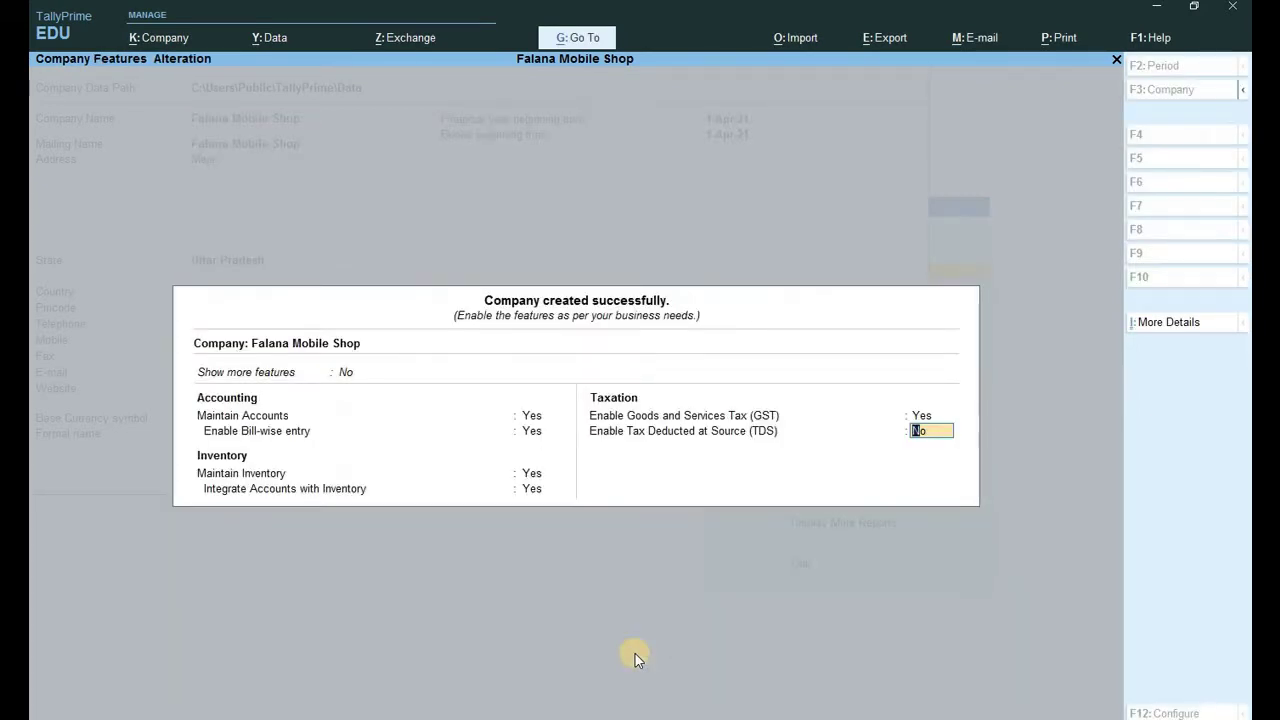
key("Return")
key("Return")
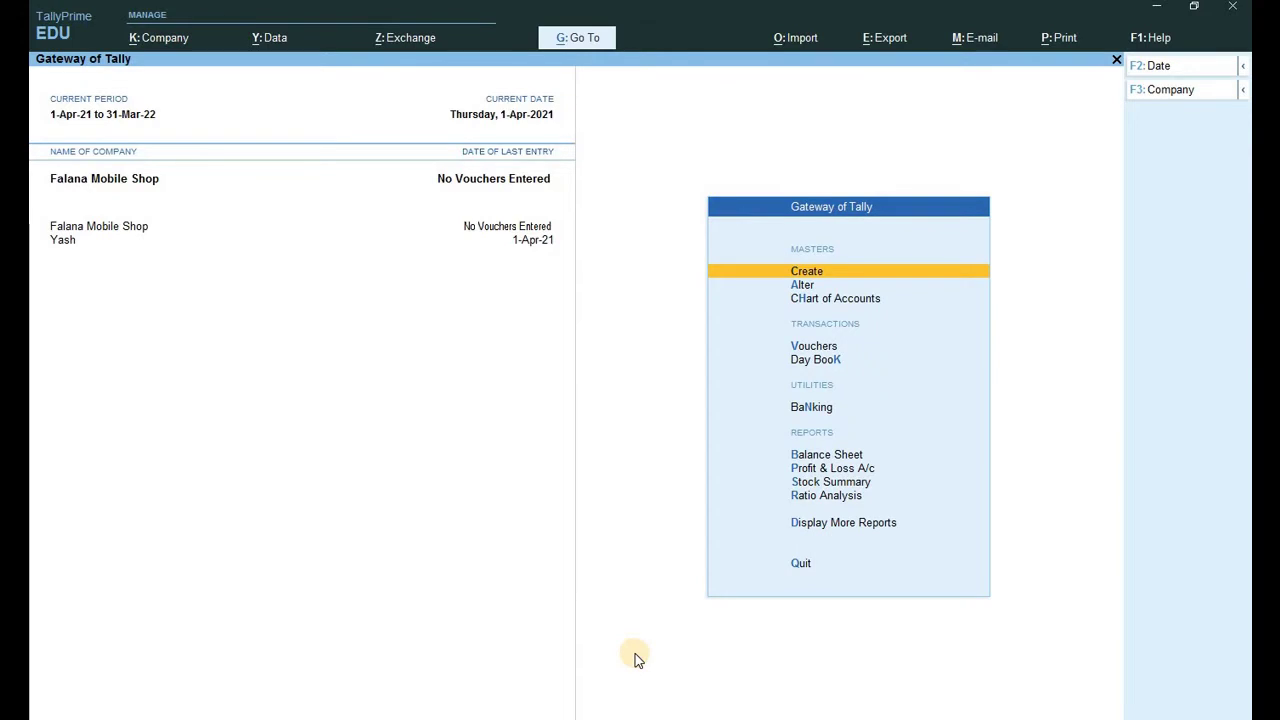
Create a Capital ledger under Capital Account with registration number 1234.
key("Return")
key("Down")
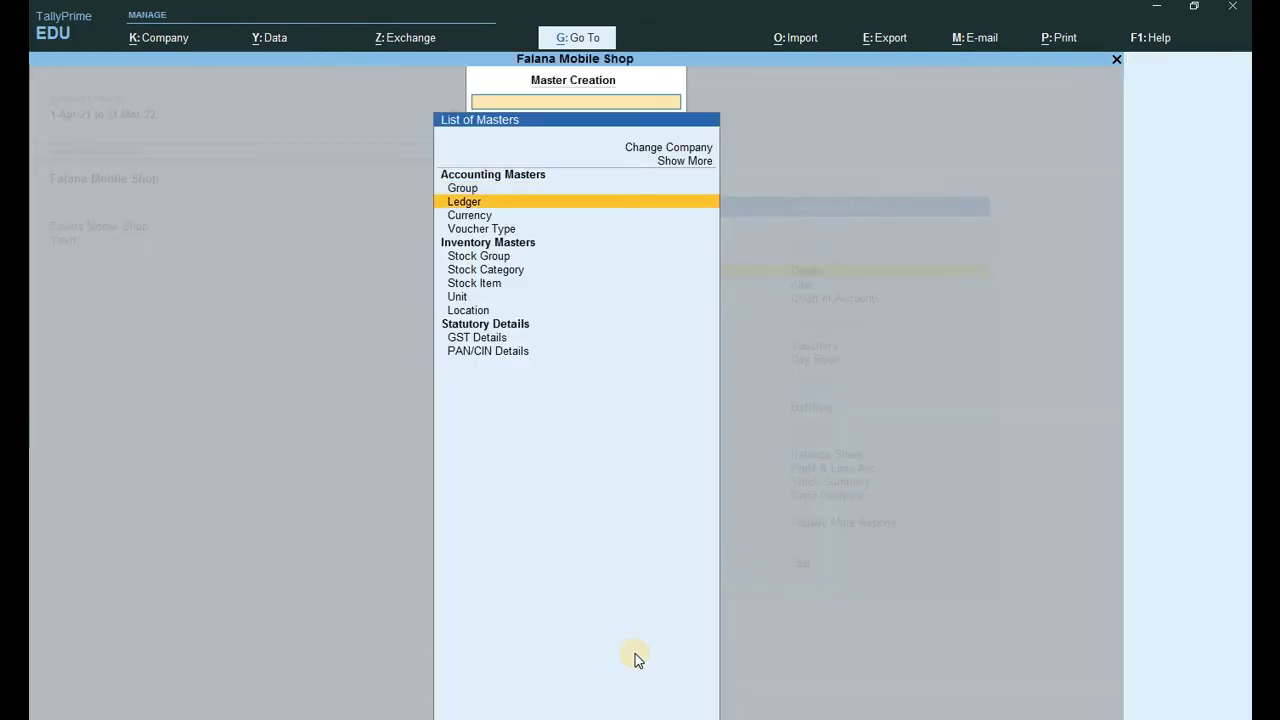
key("Return")
type("Ca")
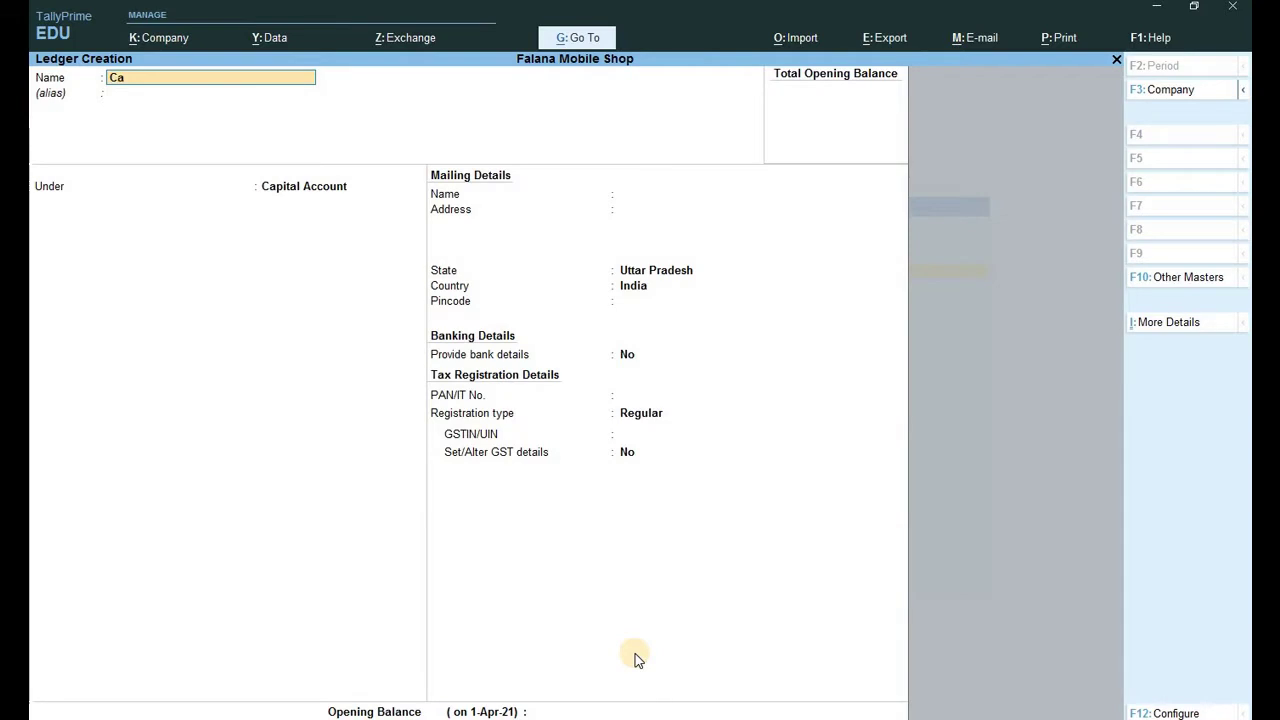
type("pital")
key("Return")
key("Return")
key("Return")
key("Return")
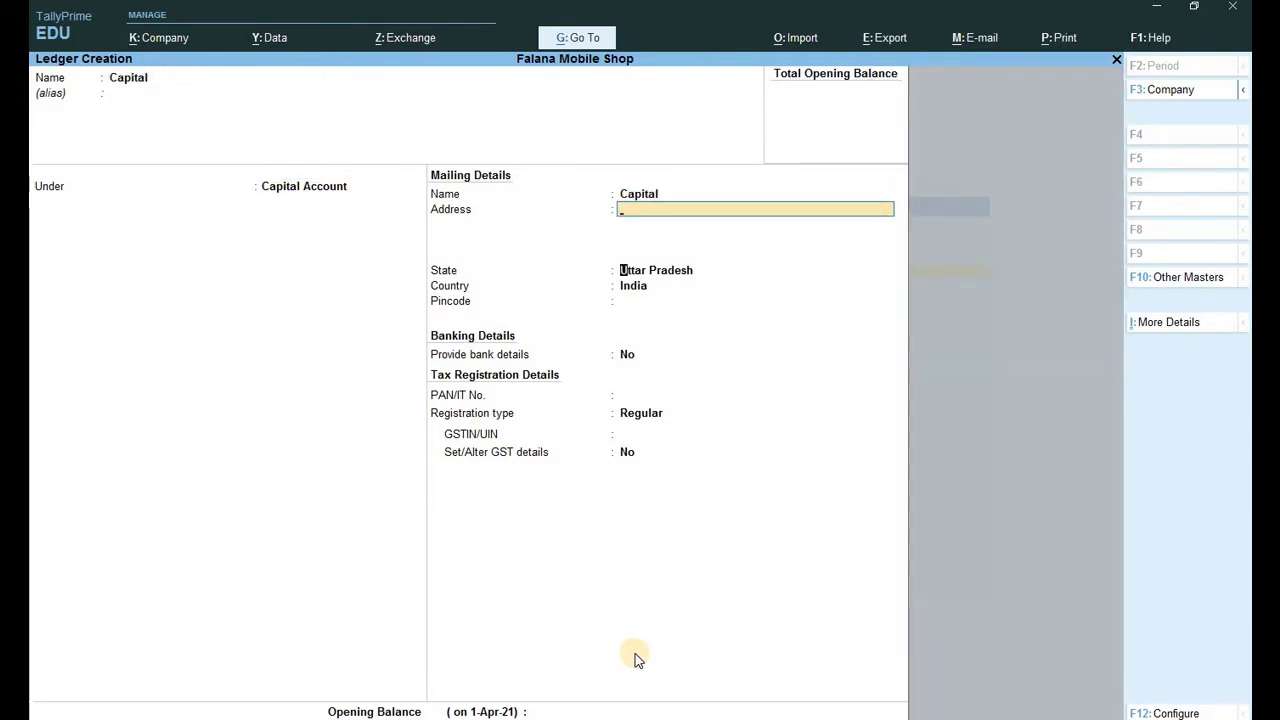
key("Return")
key("Return")
key("Return")
key("Return")
key("Return")
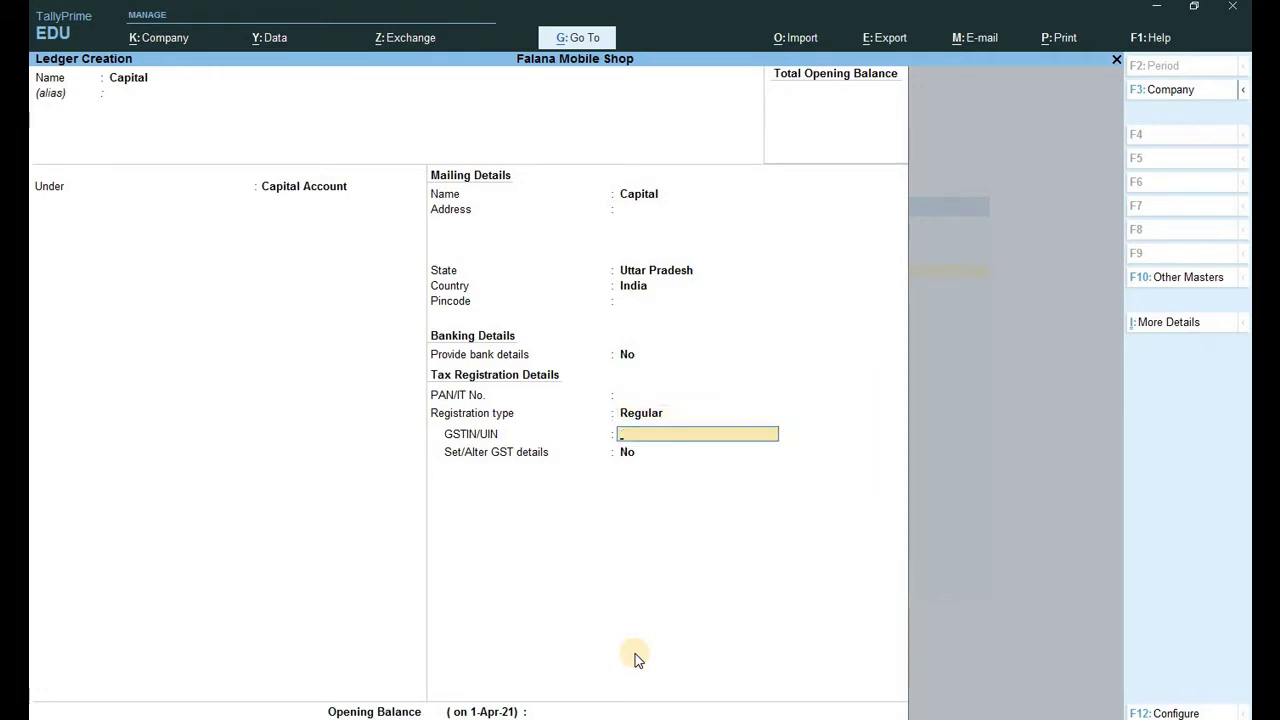
type("1234")
key("Return")
key("Return")
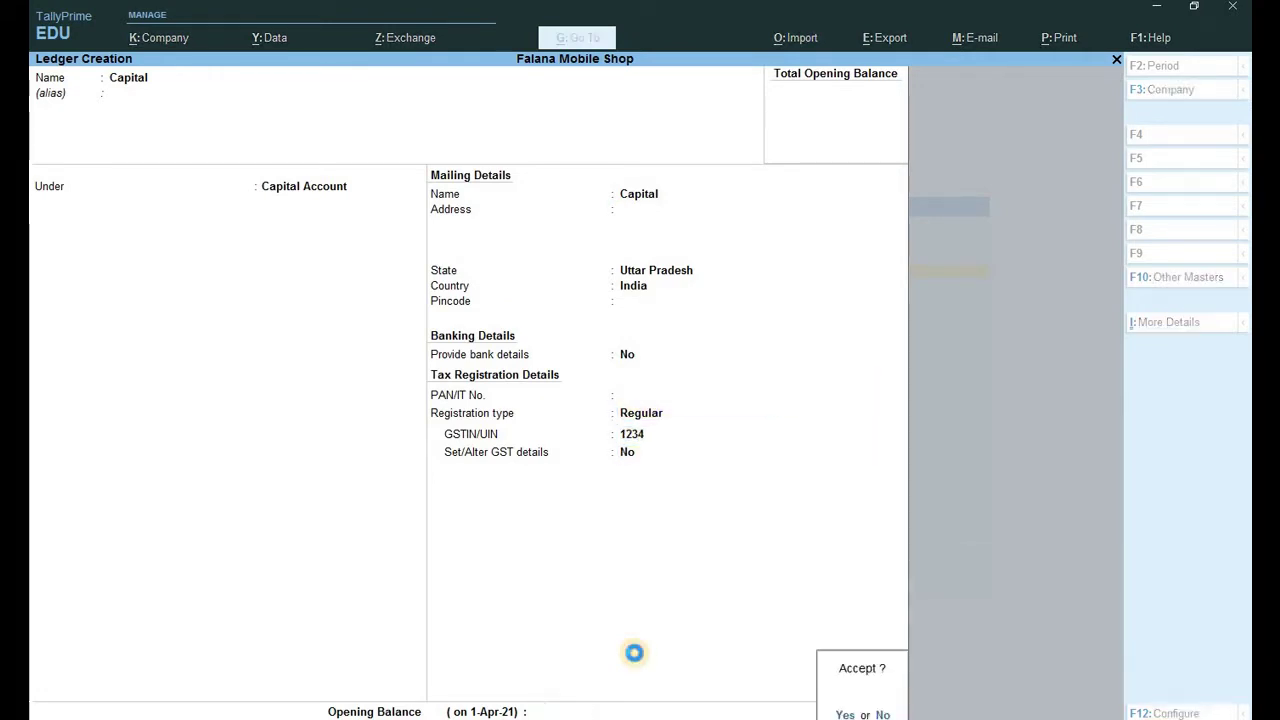
key("Return")
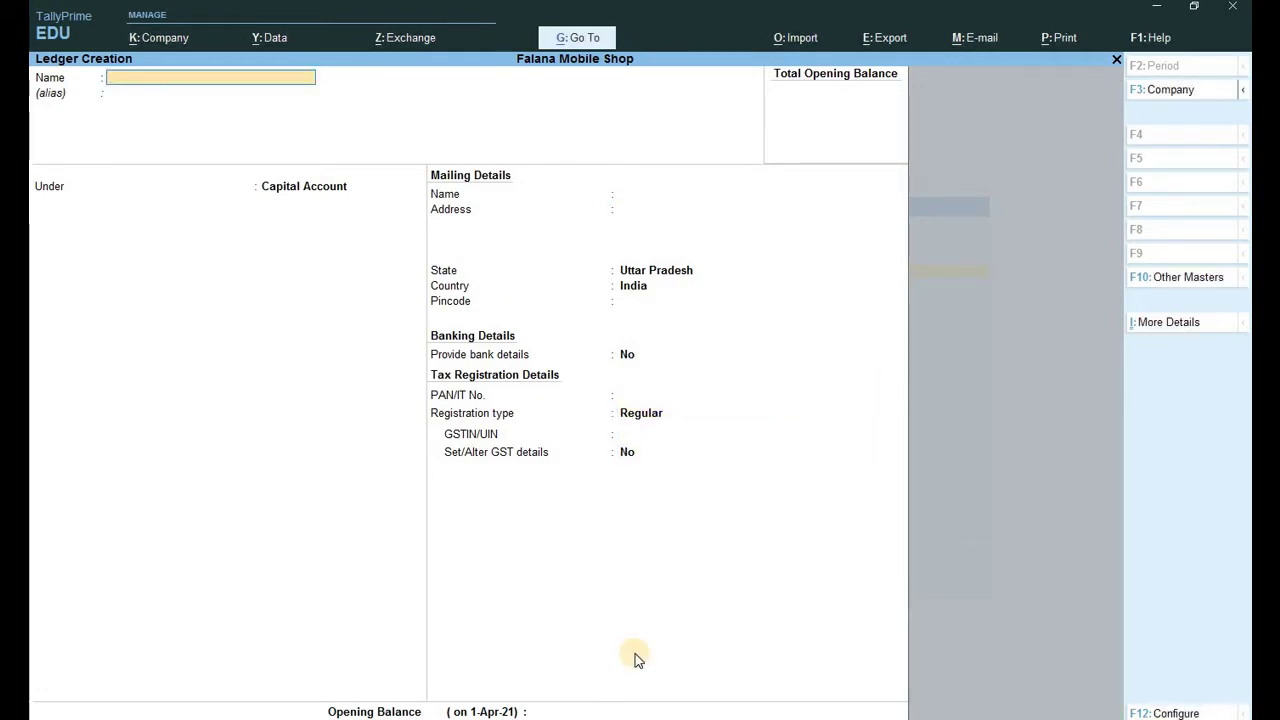
Create a Purchase ledger under Purchase Accounts, GST applicable, with Goods as supply type.
type("Purchase")
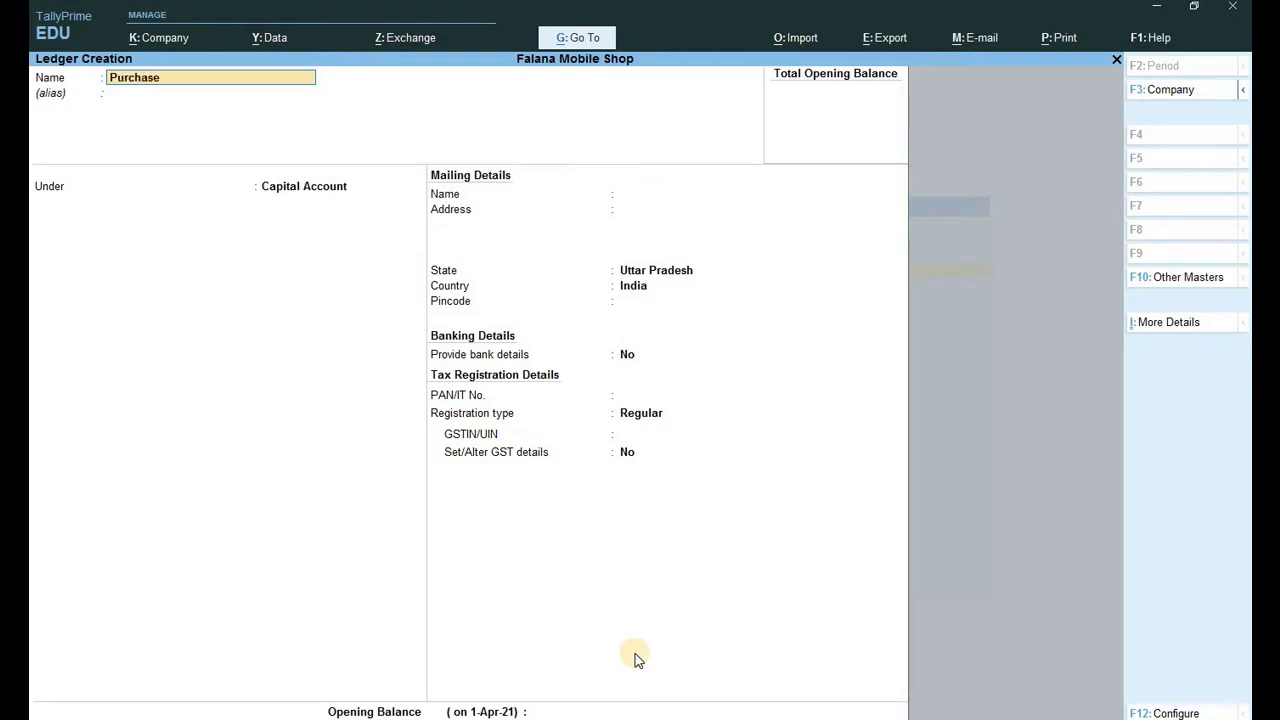
key("Return")
key("Return")
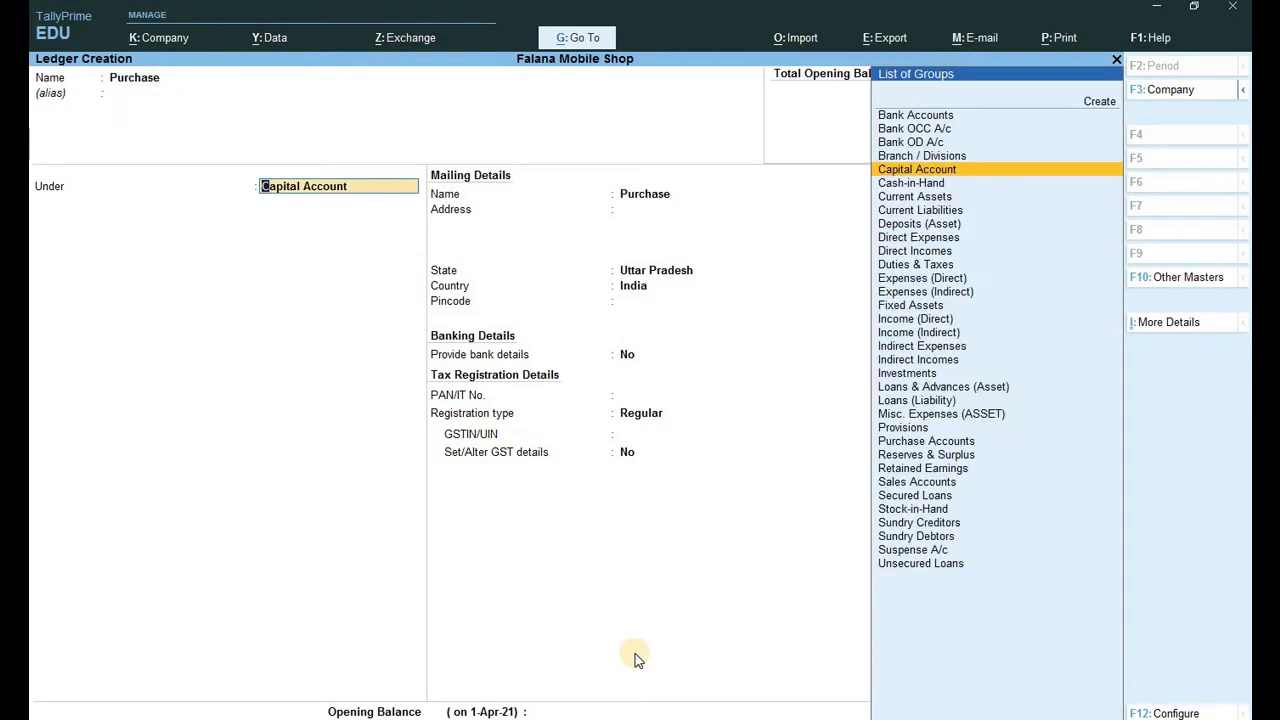
key("Return")
key("BackSpace")
type("P")
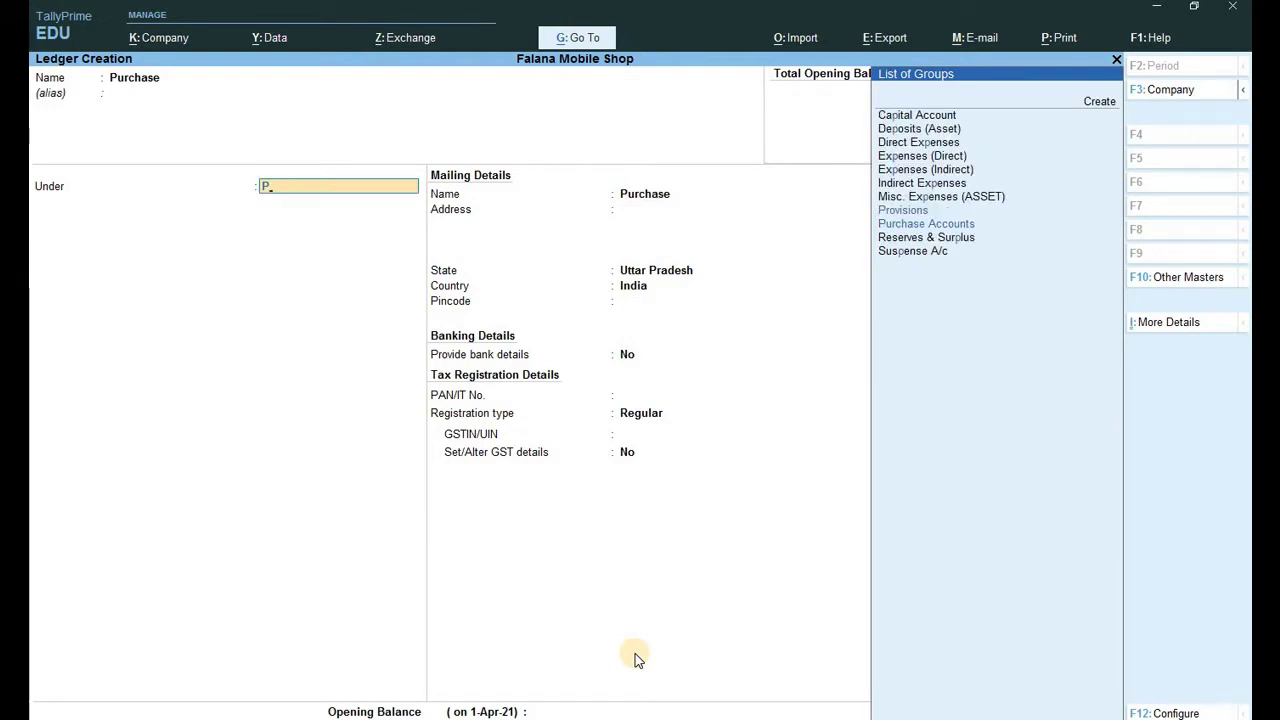
key("Down")
key("Return")
key("Return")
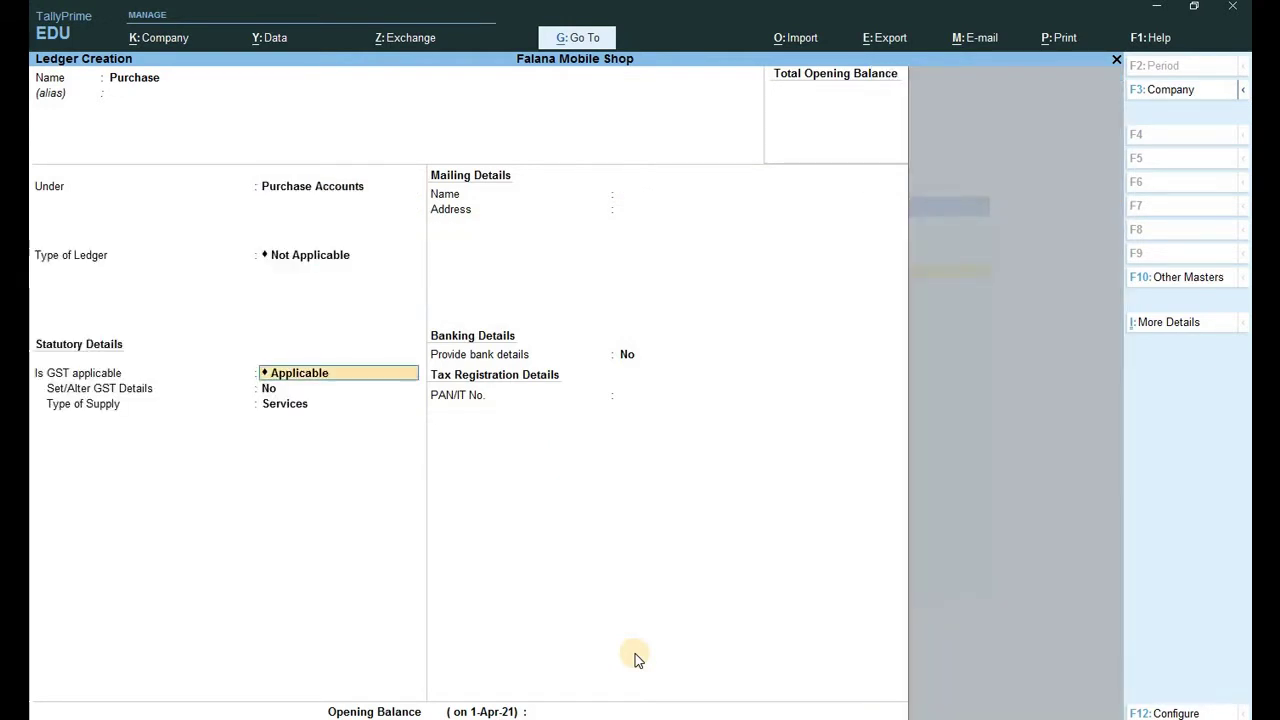
key("Return")
key("Return")
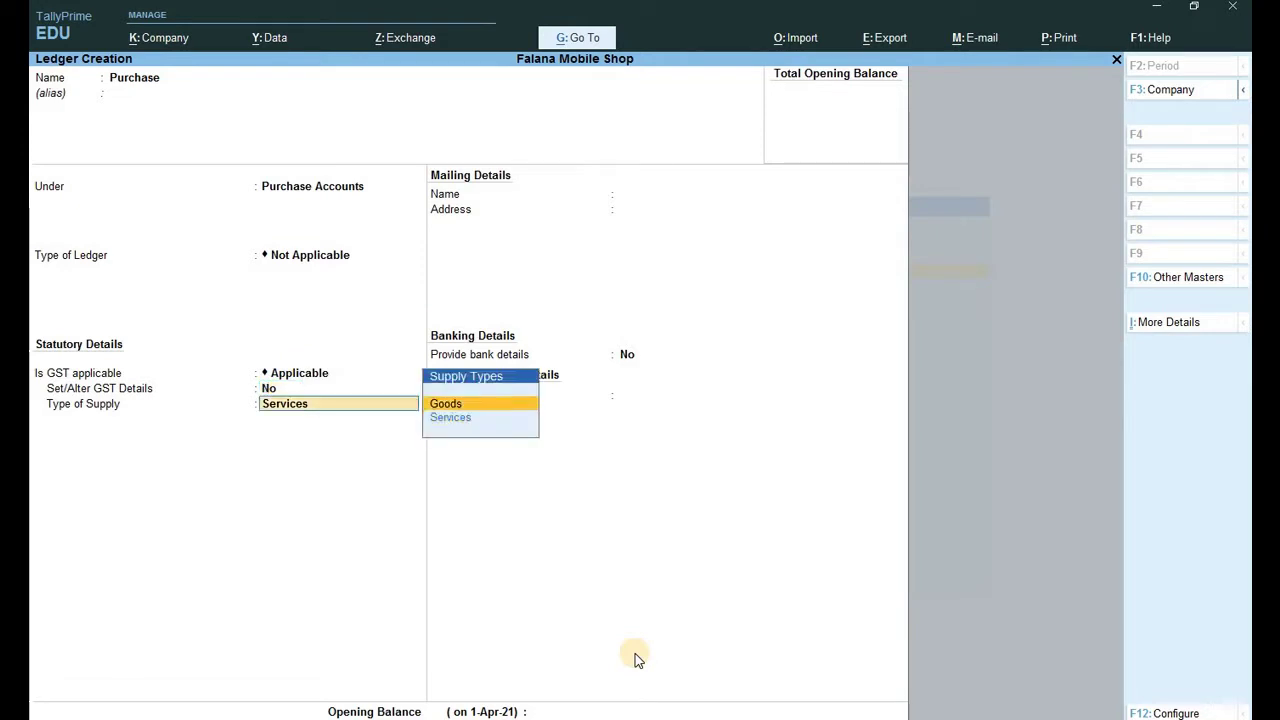
key("Return")
key("Return")
key("Return")
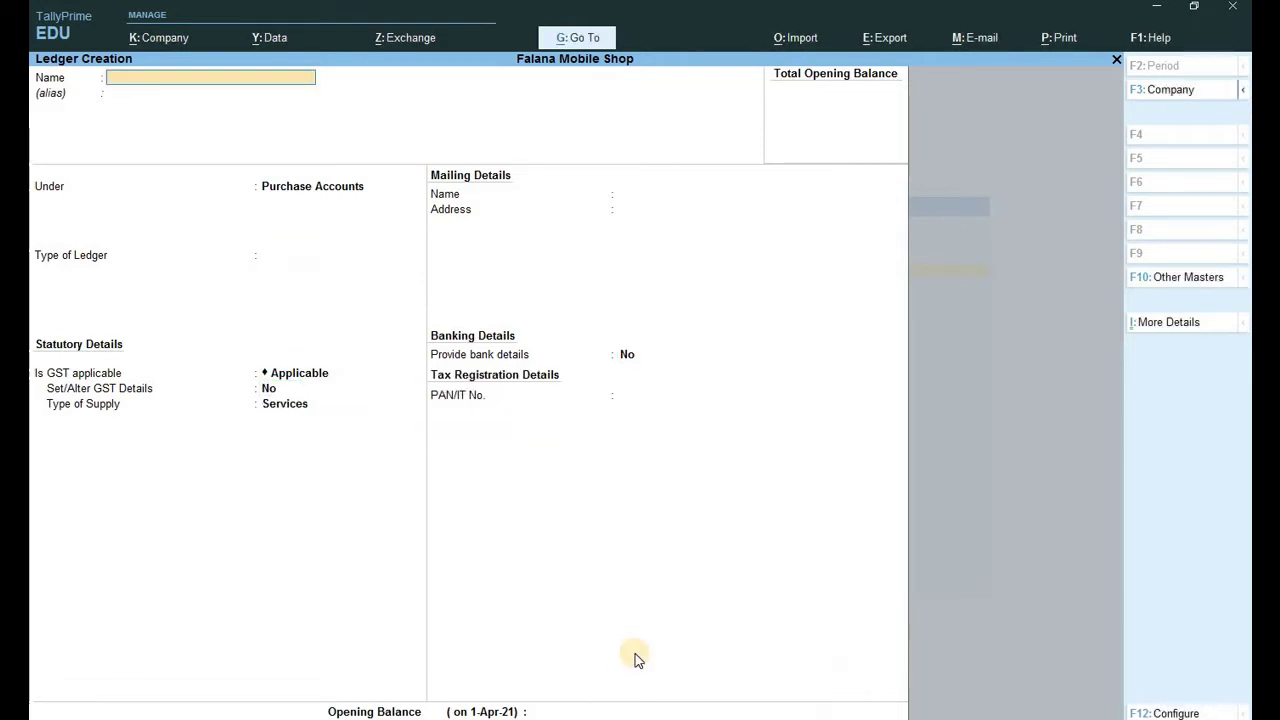
Create a Sales ledger under Sales Accounts with Goods as supply type.
type("Sales")
key("Return")
key("Return")
type("Sa")
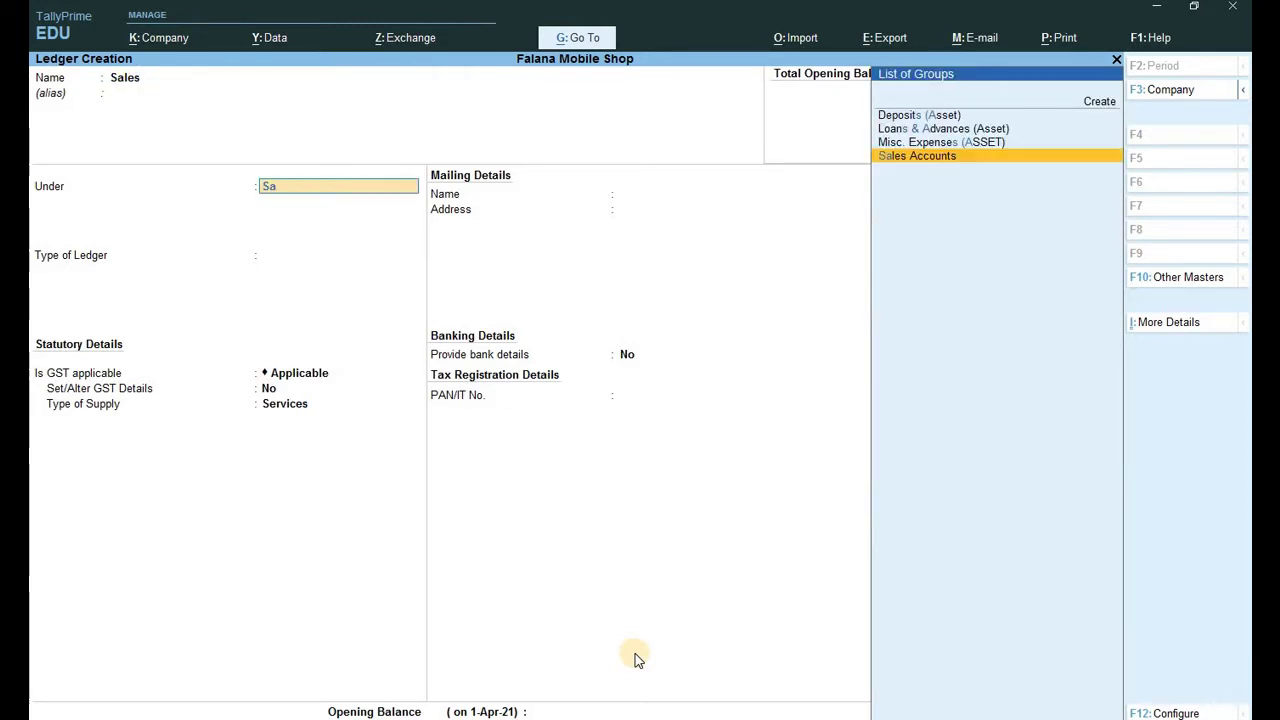
key("Return")
key("Return")
key("Return")
key("Return")
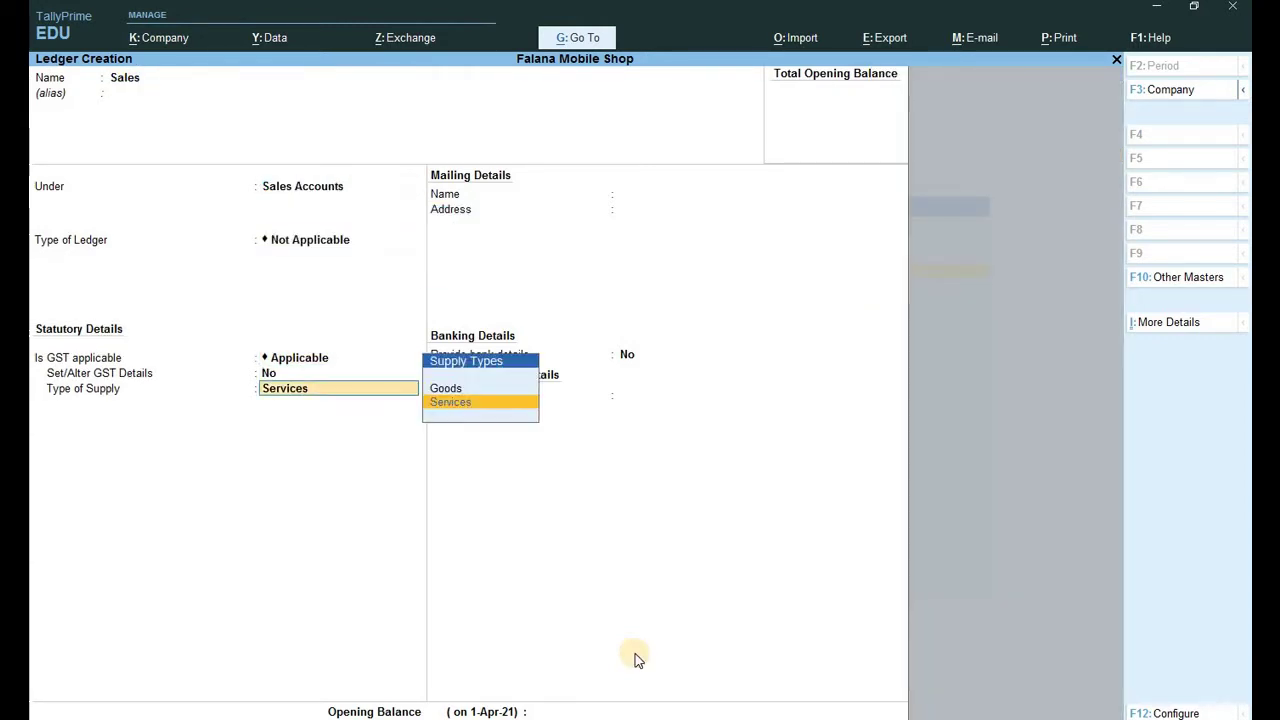
key("Up")
key("Return")
key("Return")
key("Return")
key("Return")
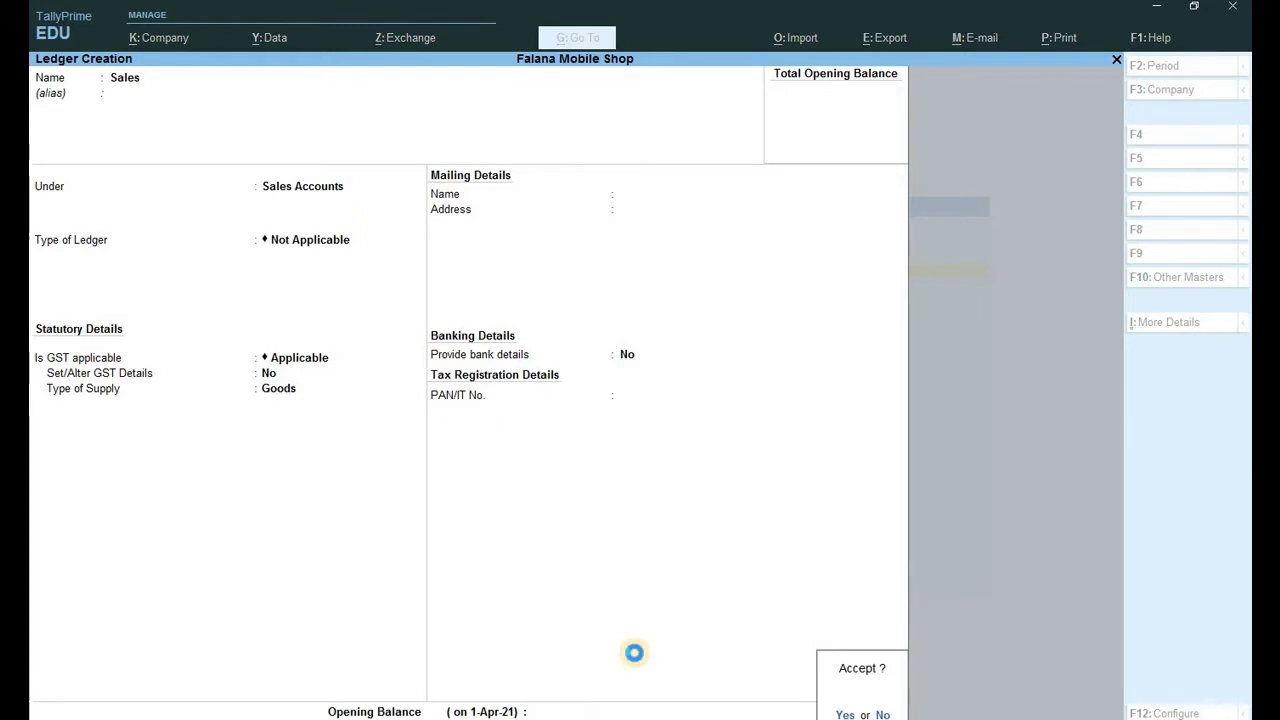
Create a Cgst ledger under Duties & Taxes as GST Central Tax.
type("C")
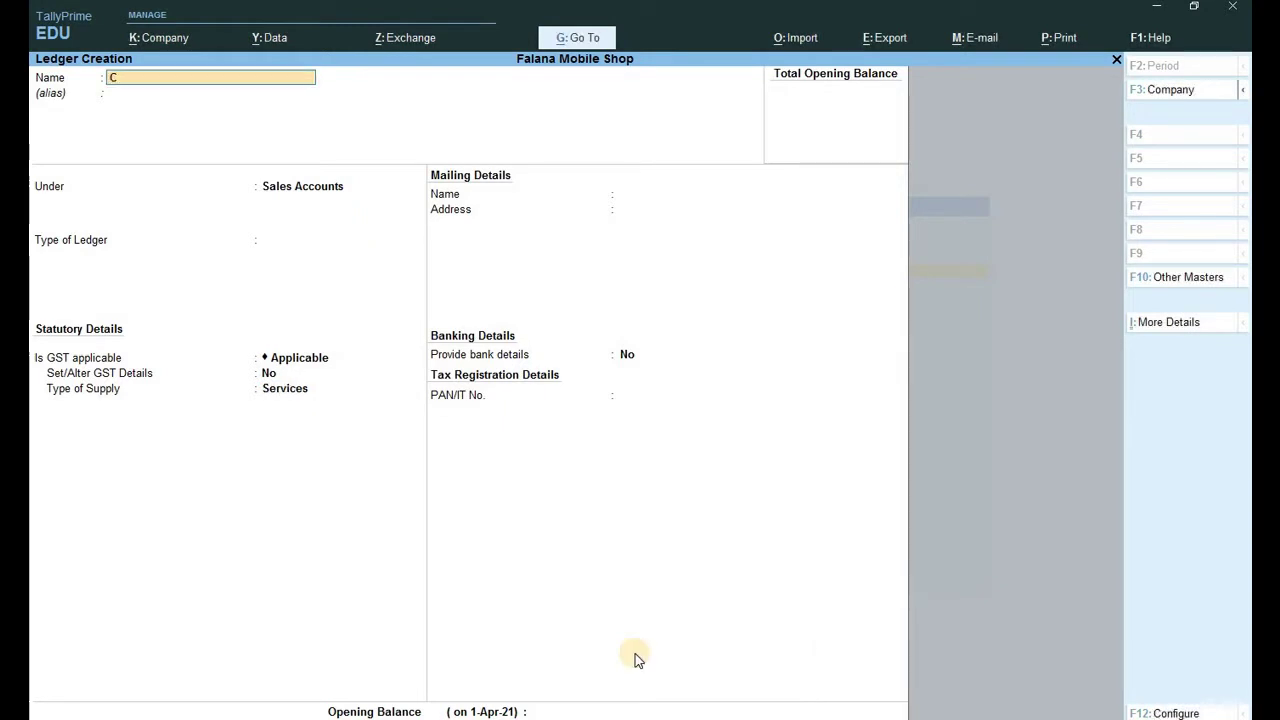
type("gst")
key("Return")
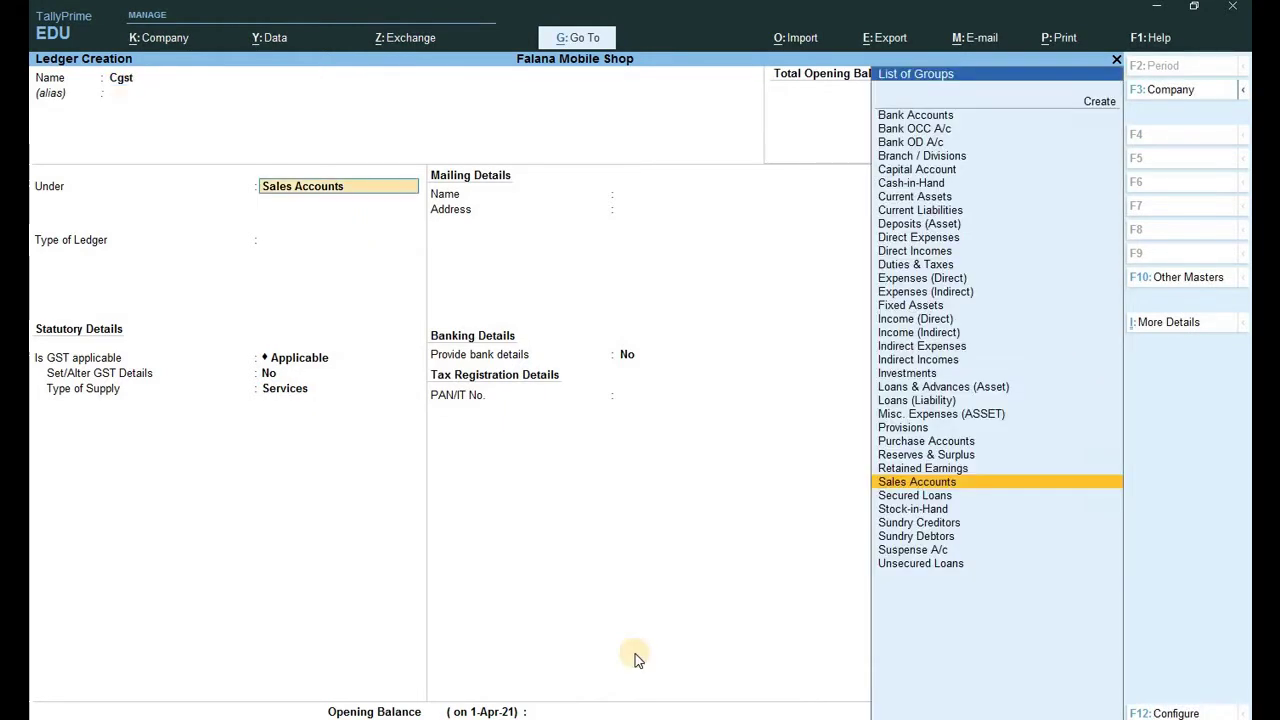
type("D")
key("Down")
key("Down")
key("Down")
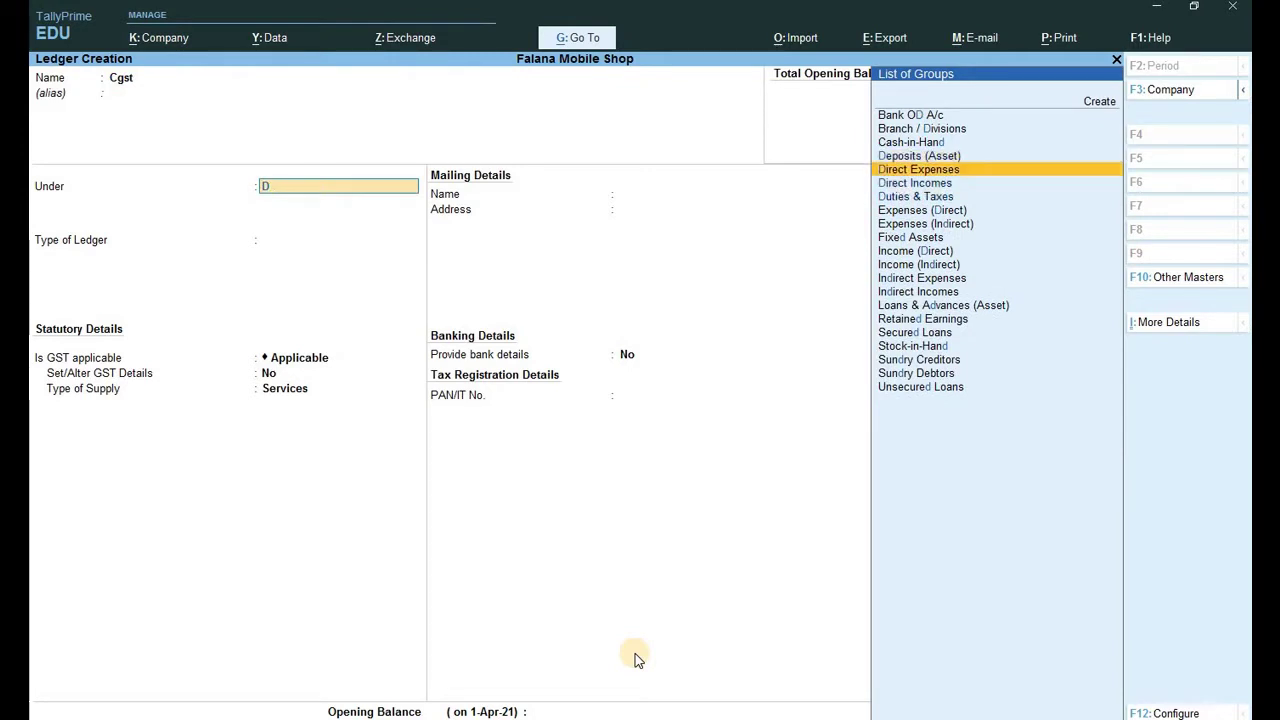
key("Return")
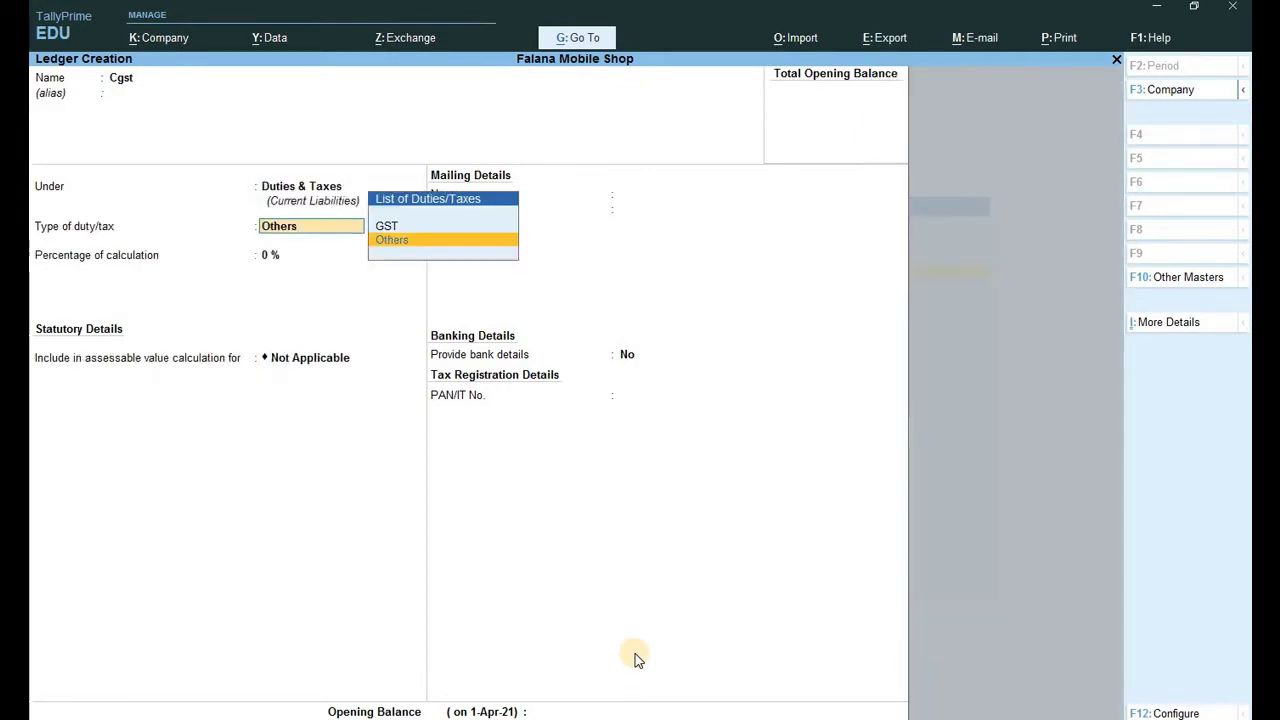
key("Up")
key("Return")
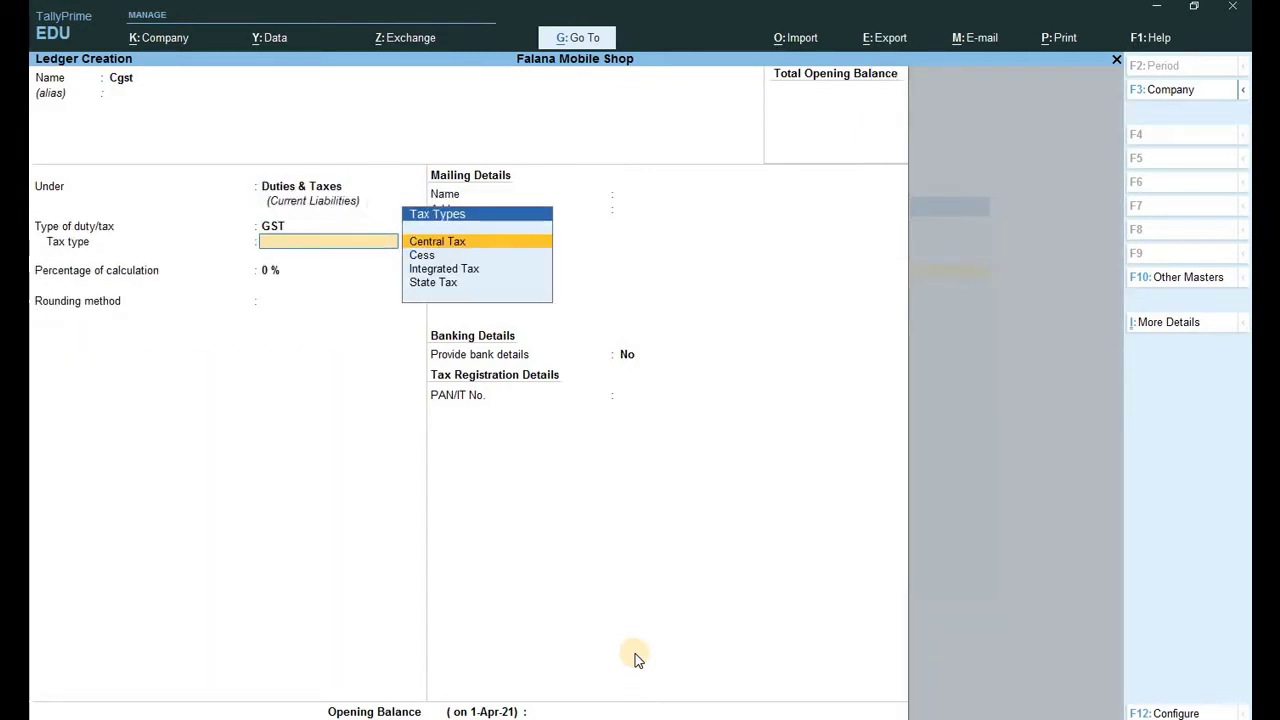
key("Down")
key("Up")
key("Return")
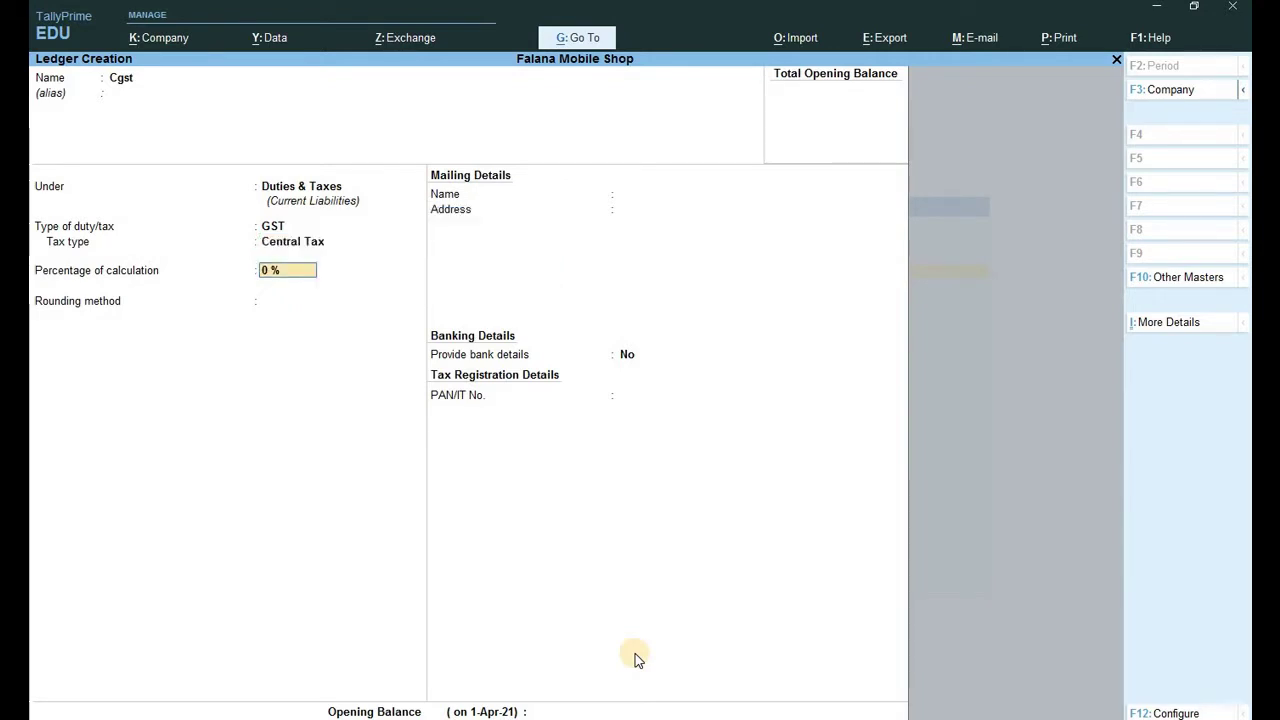
key("Return")
key("Return")
key("Return")
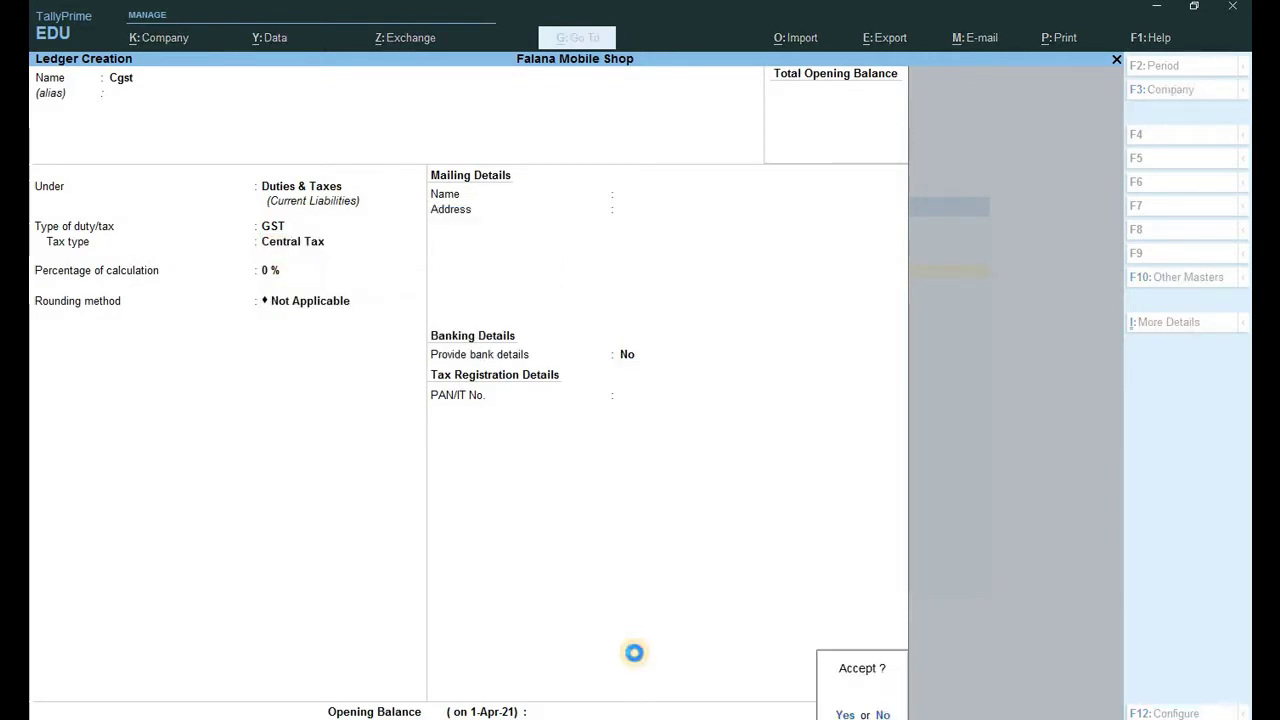
key("Return")
Create an Sgst ledger under Duties & Taxes as GST State Tax, then return to the Gateway.
type("S")
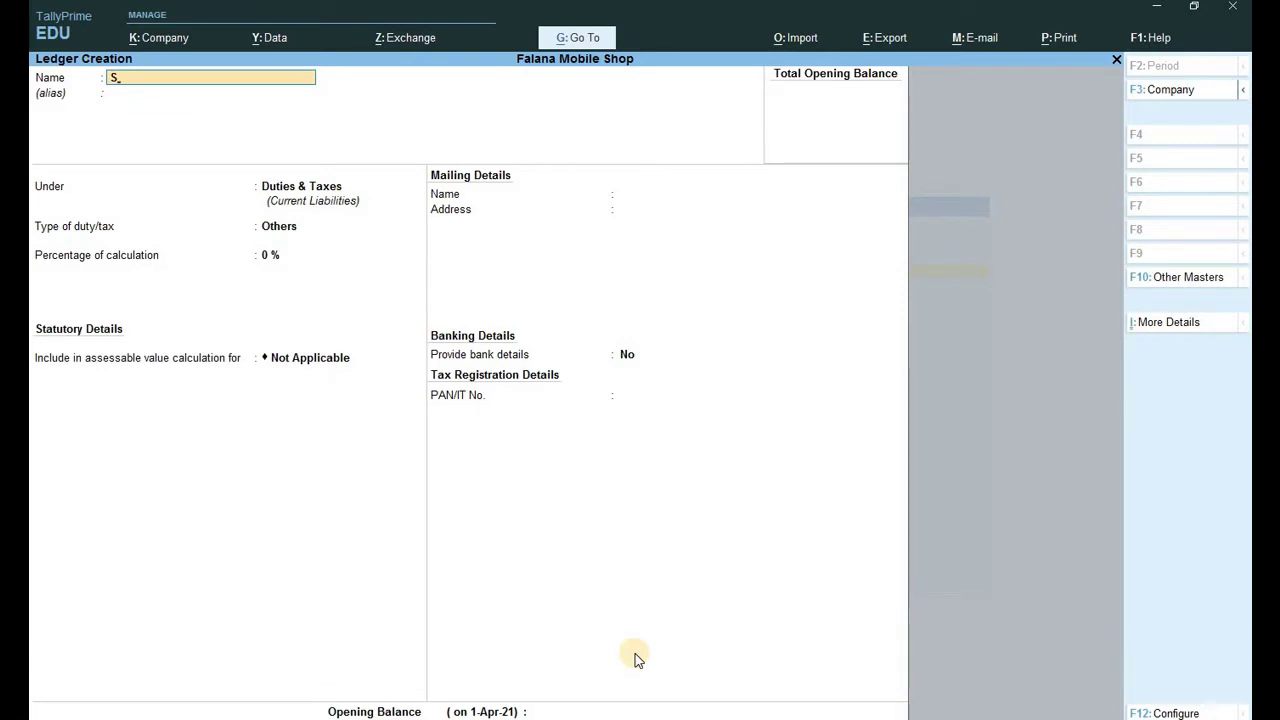
type("gst")
key("Return")
key("Return")
key("Return")
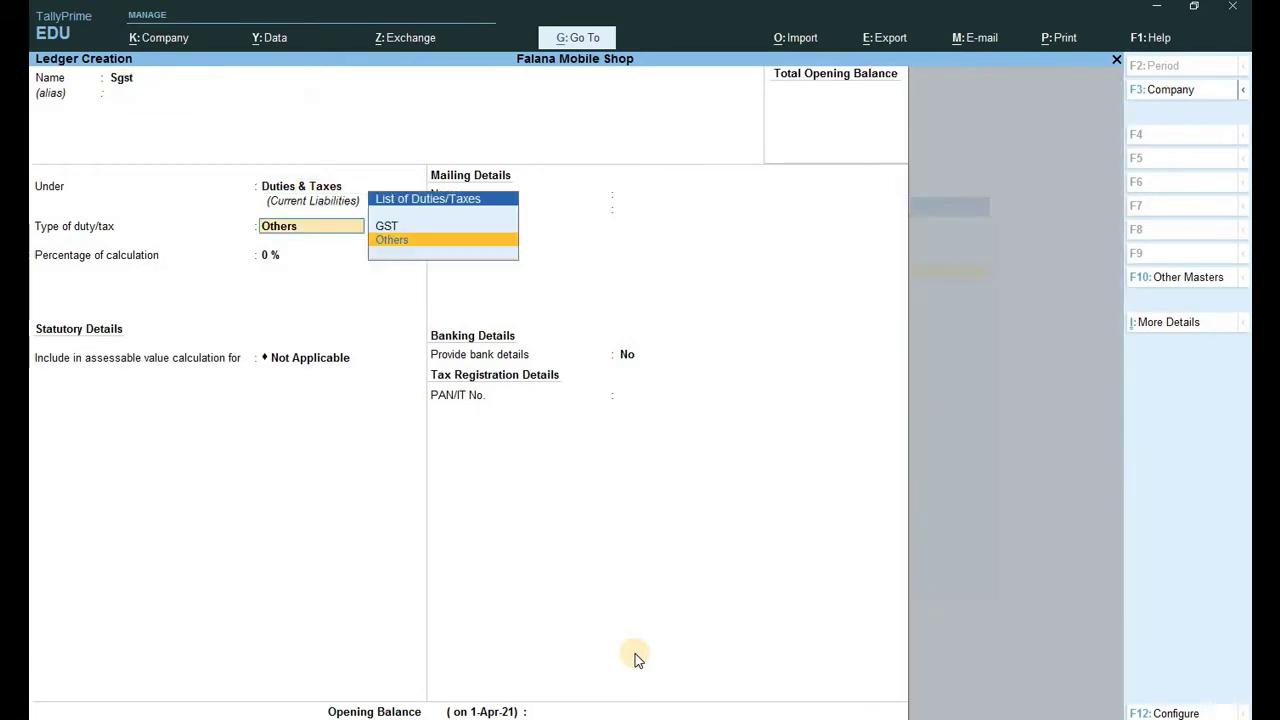
key("Return")
key("BackSpace")
key("Up")
key("Return")
key("Down")
key("Down")
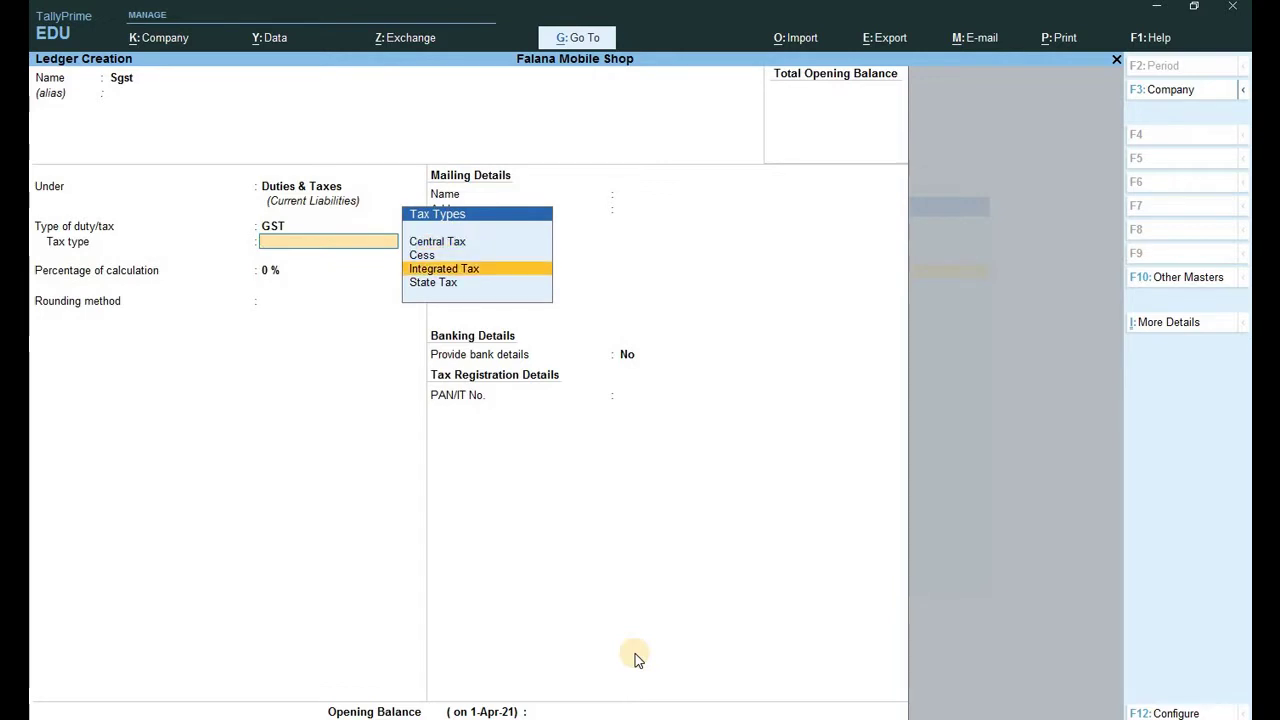
key("Down")
key("Return")
key("Return")
key("Return")
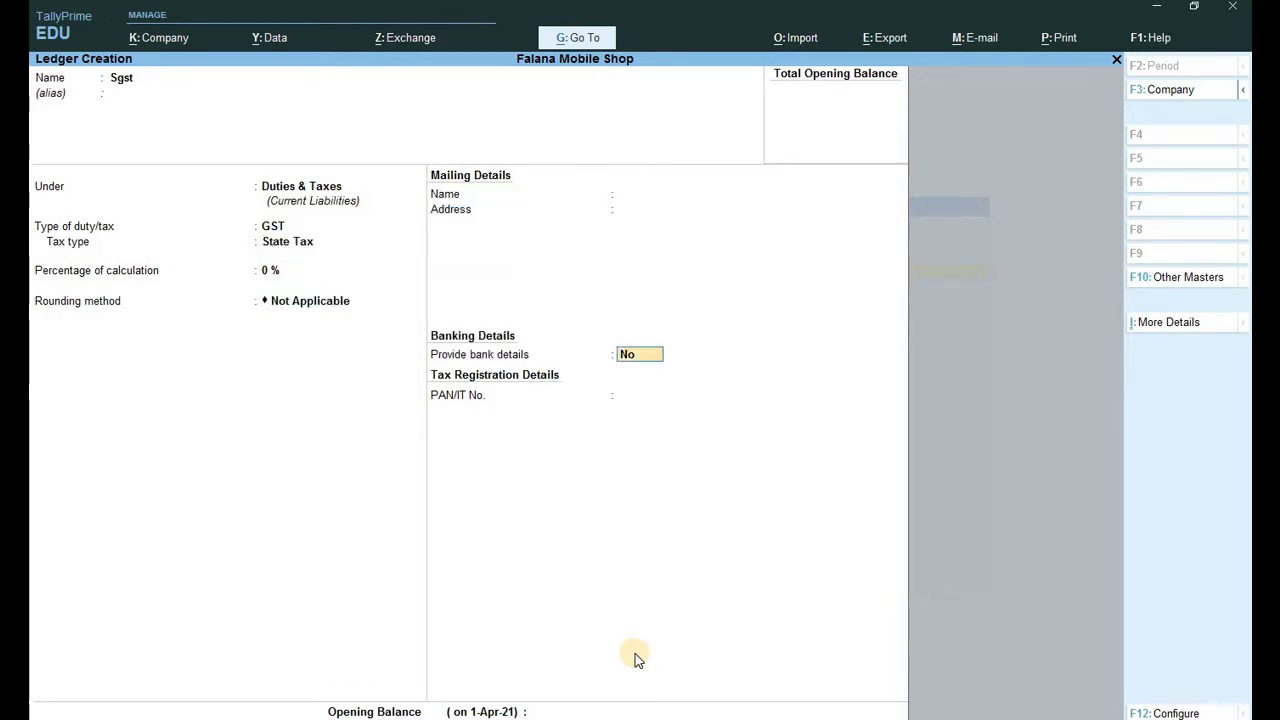
key("Return")
key("Return")
key("Return")
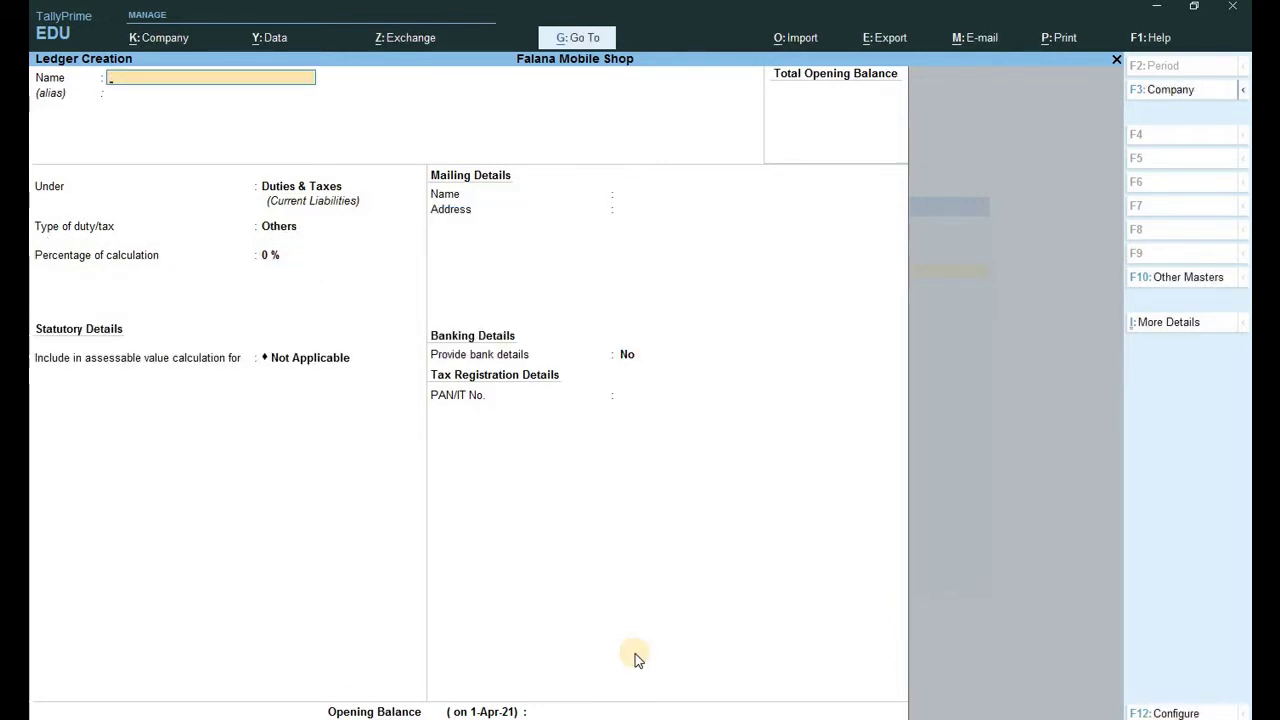
key("Escape")
key("y")
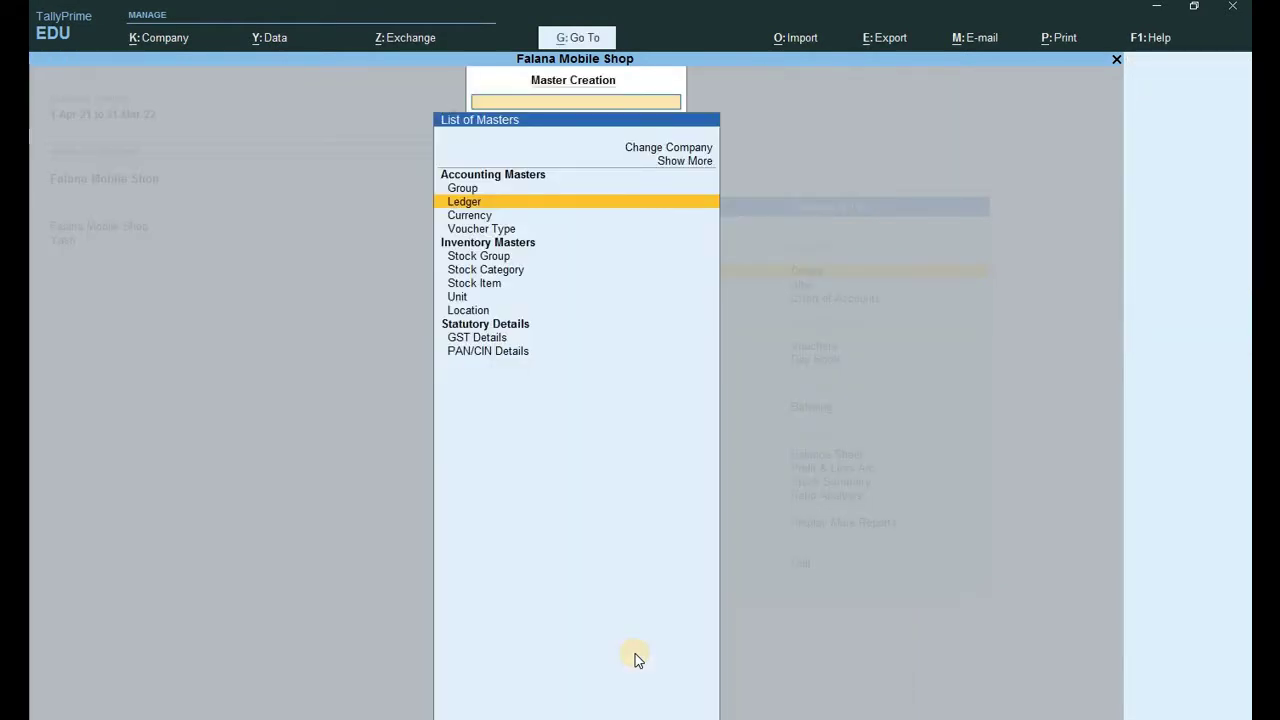
key("Escape")
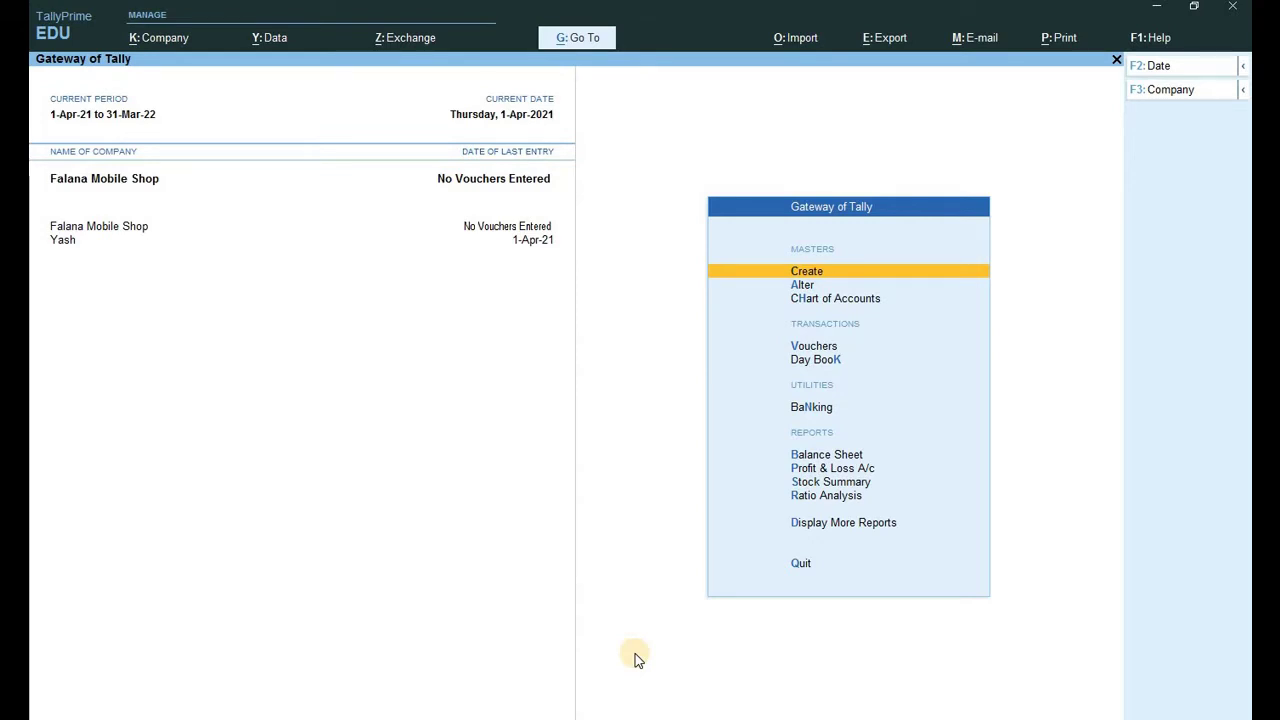
Enter Receipt voucher 1 crediting Capital 12,50,000.00 received into Cash.
key("v")
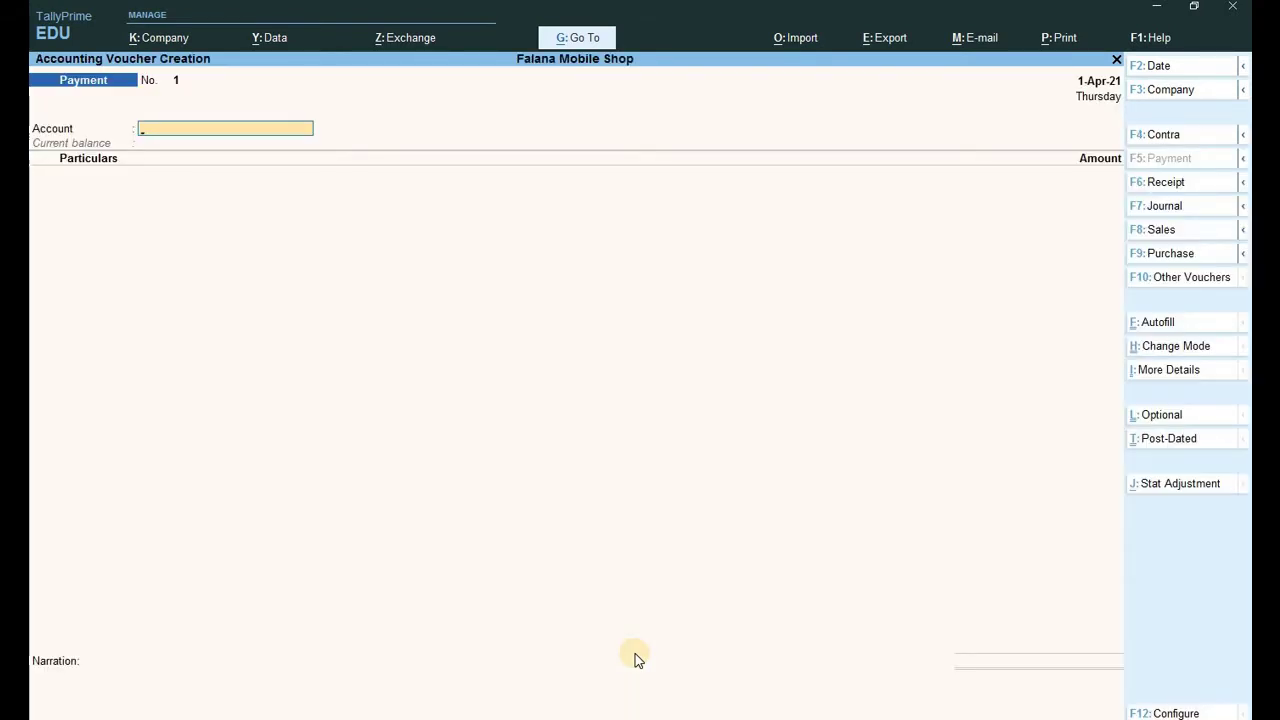
key("F6")
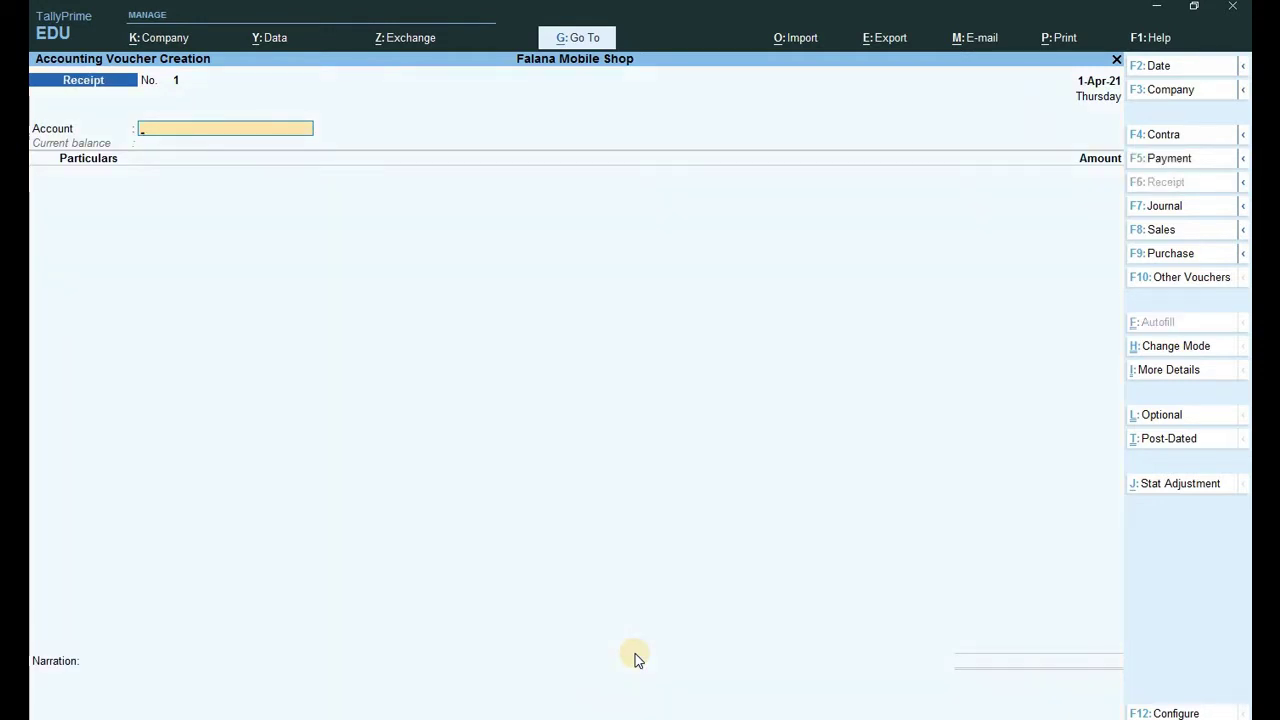
type("Ca")
type("ca")
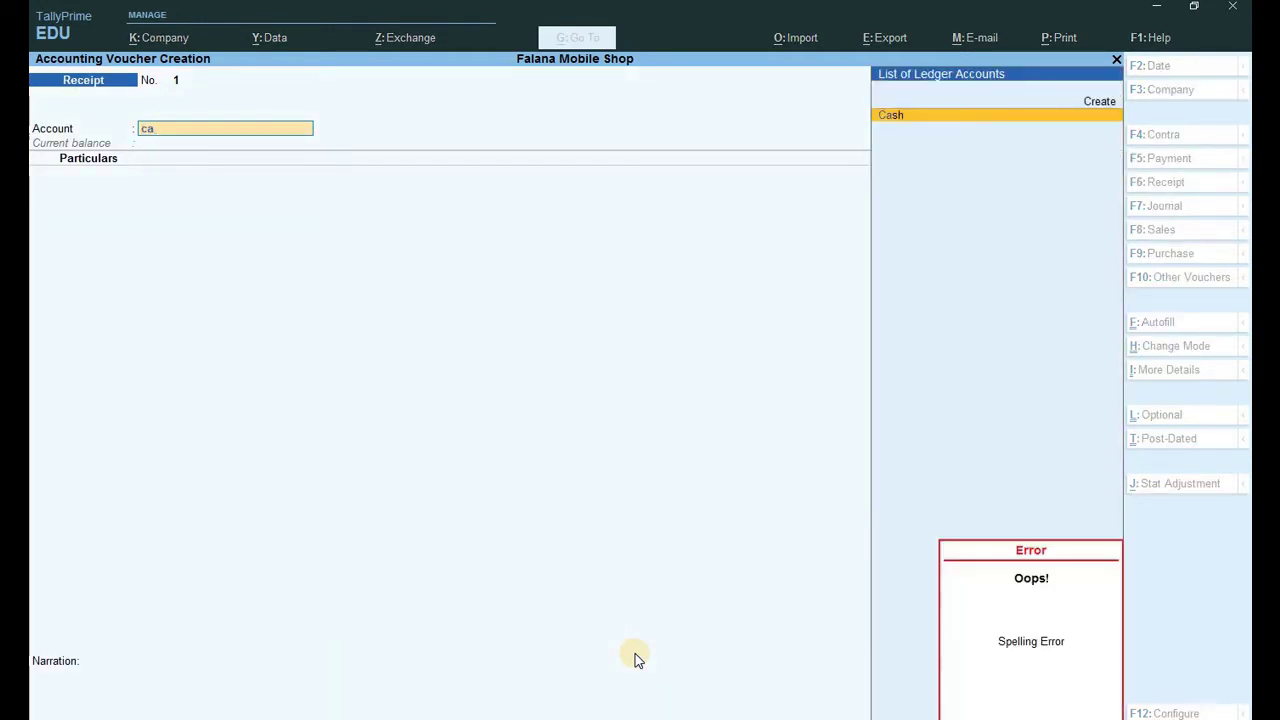
key("Return")
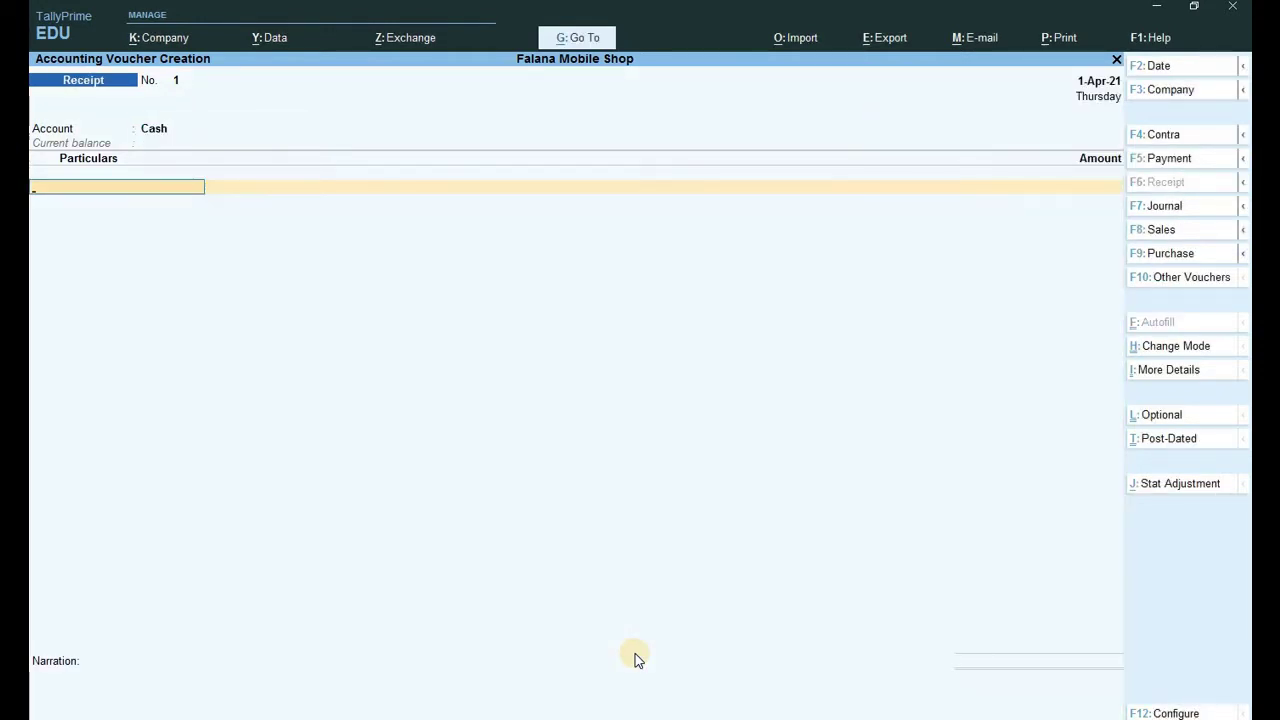
type("Capita")
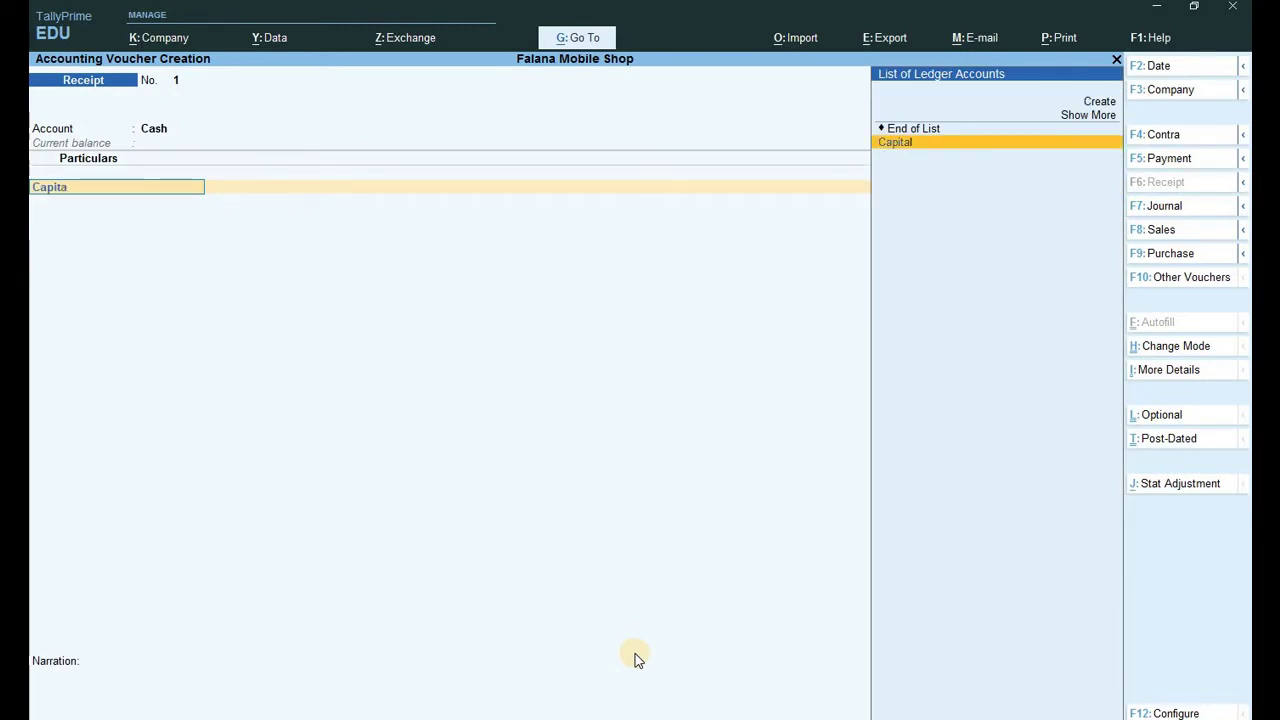
key("Return")
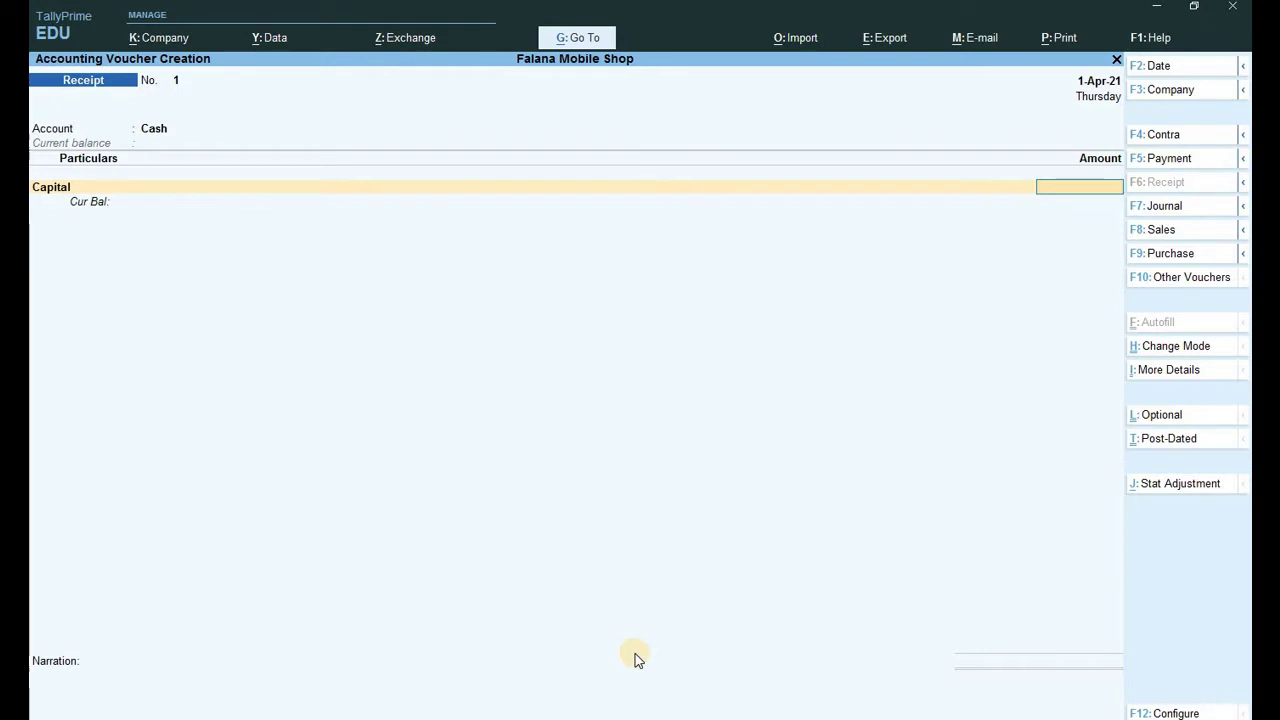
type("12500000")
key("Return")
key("Return")
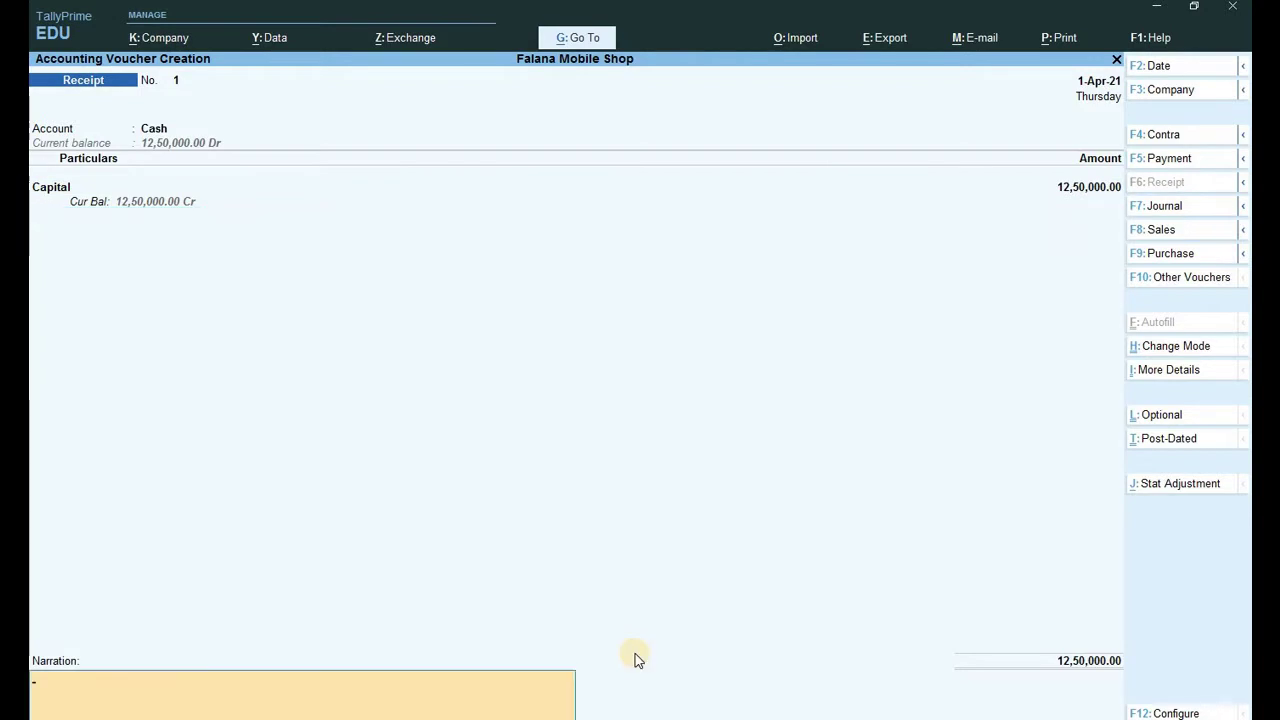
key("Return")
key("Return")
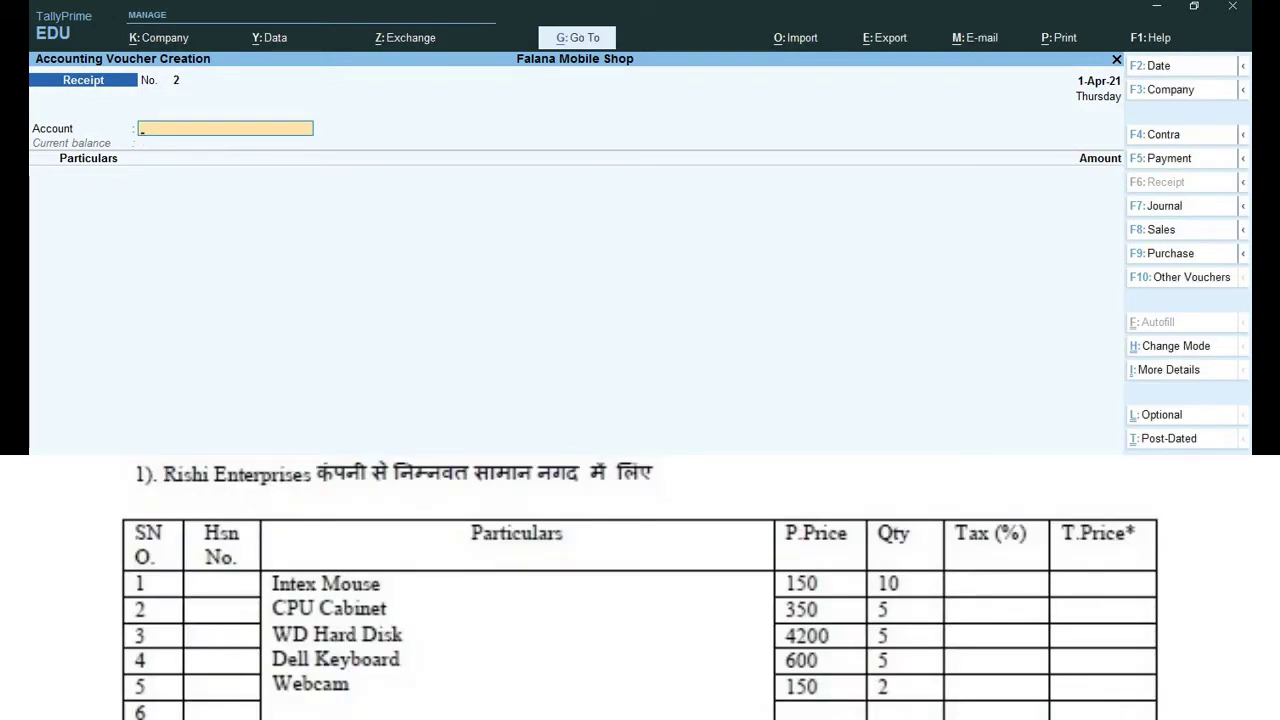
Leave voucher entry and bring up the list of masters to create.
key("Escape")
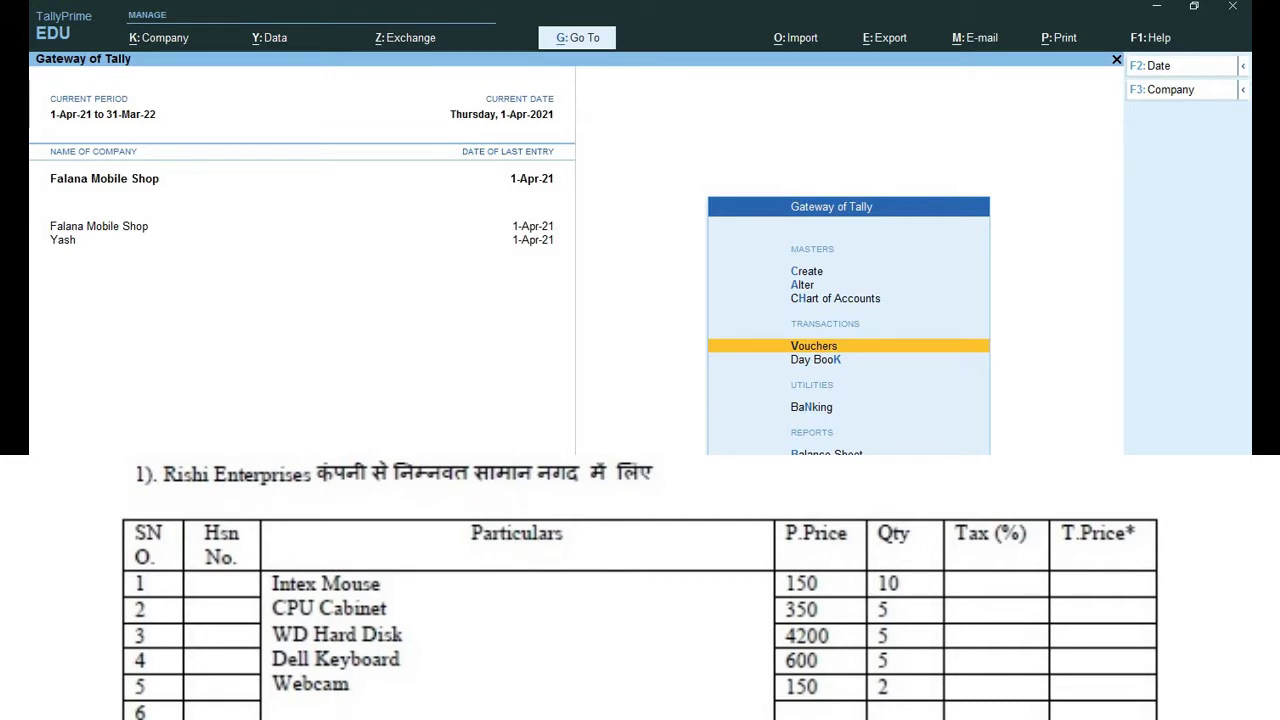
key("Up")
key("Up")
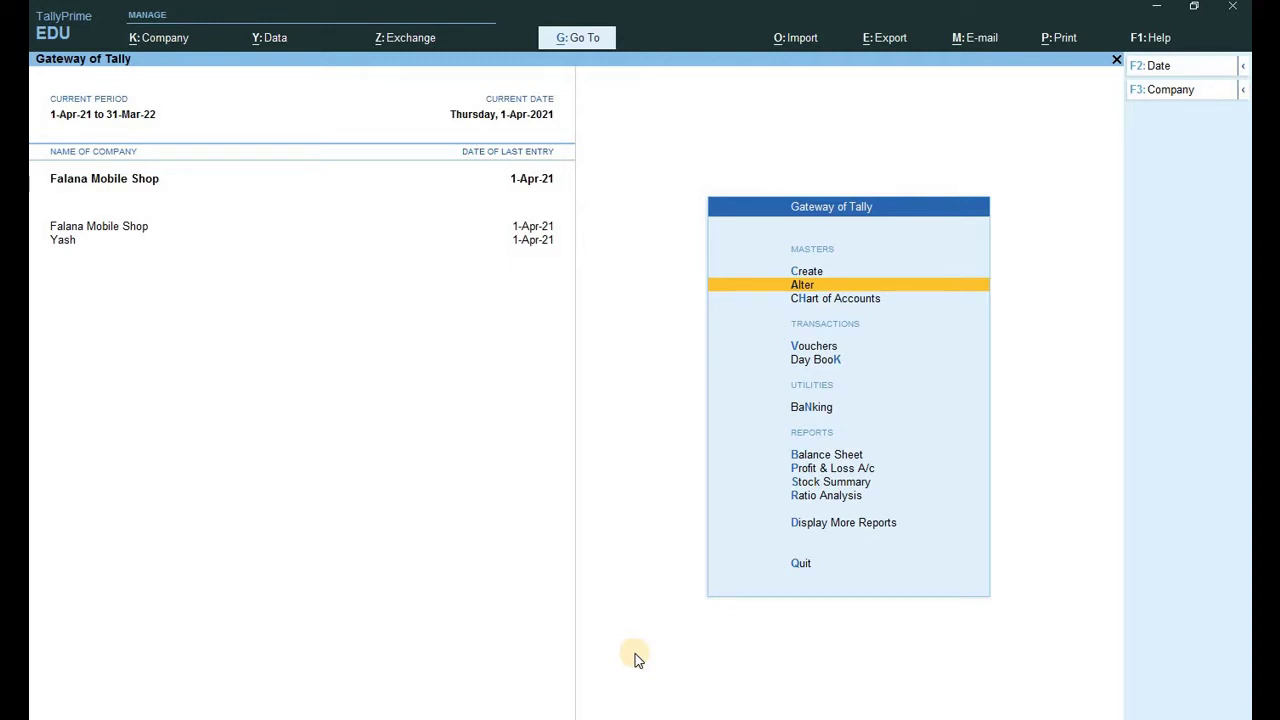
key("Down")
key("Down")
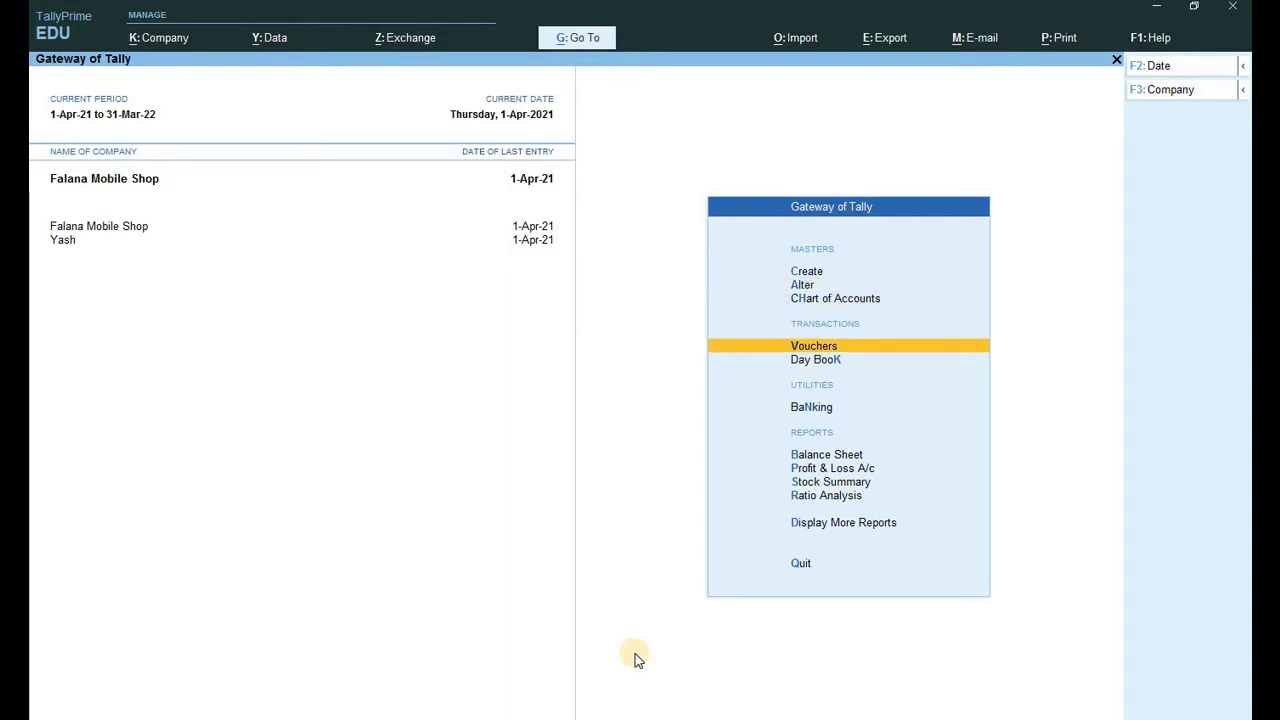
key("Return")
key("Escape")
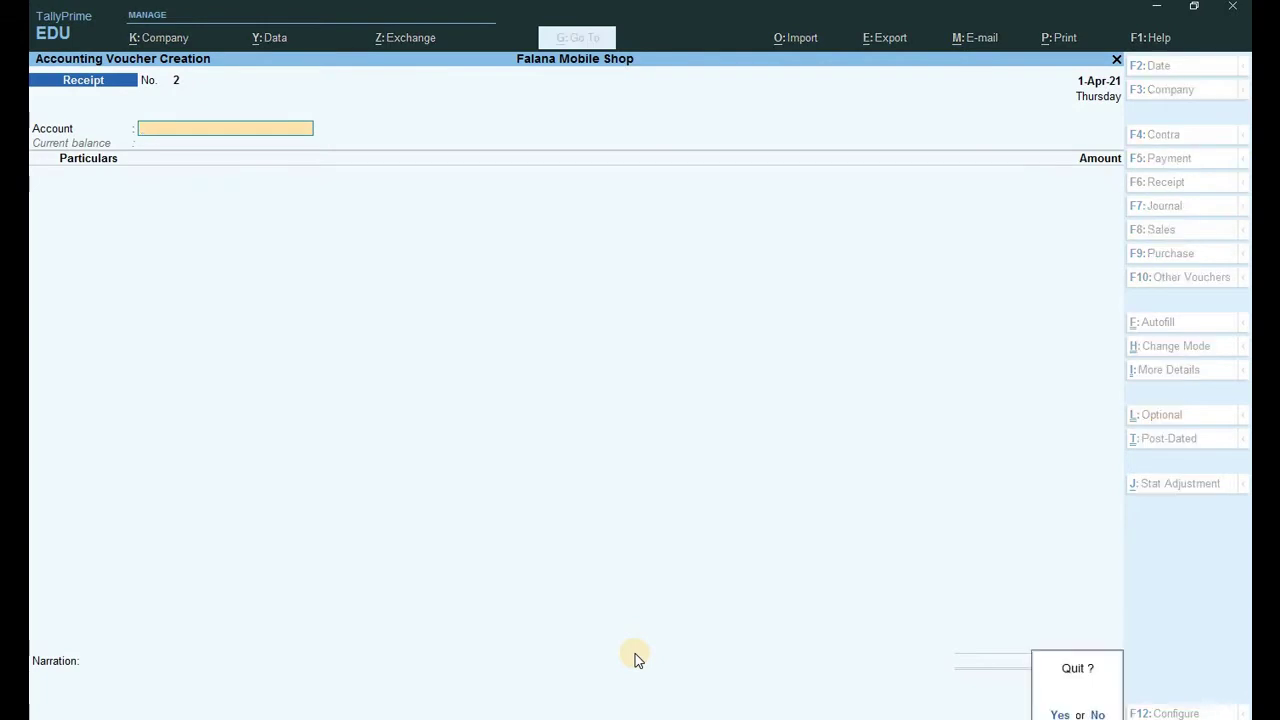
key("Return")
key("Up")
key("Up")
key("Up")
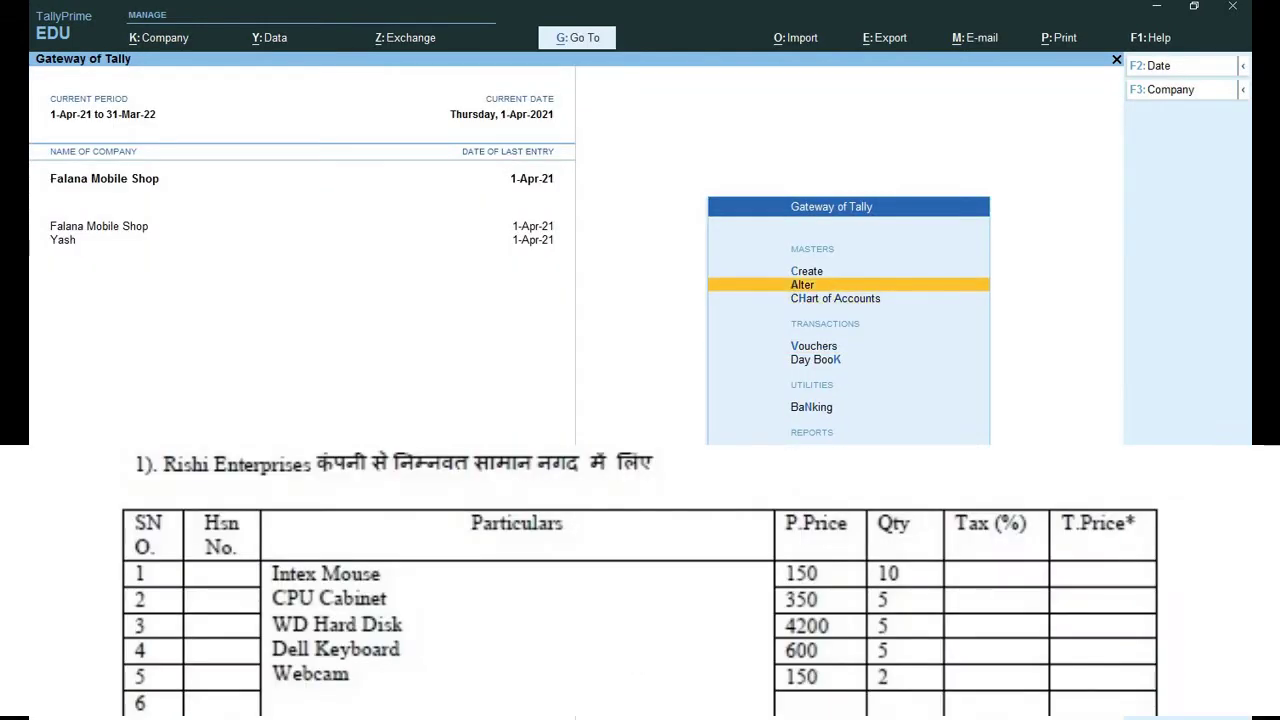
key("Return")
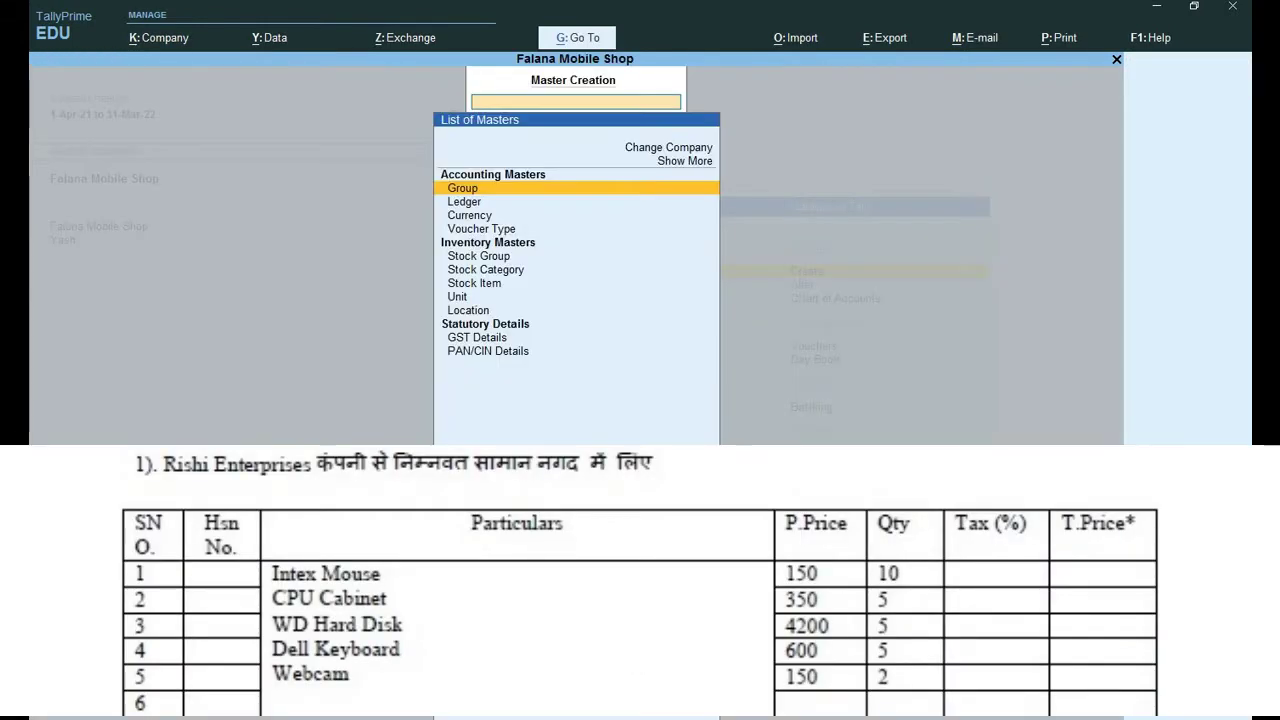
Create the simple unit pcs and return to the masters list.
key("Down")
key("Down")
key("Down")
key("Down")
key("Down")
key("Down")
key("Down")
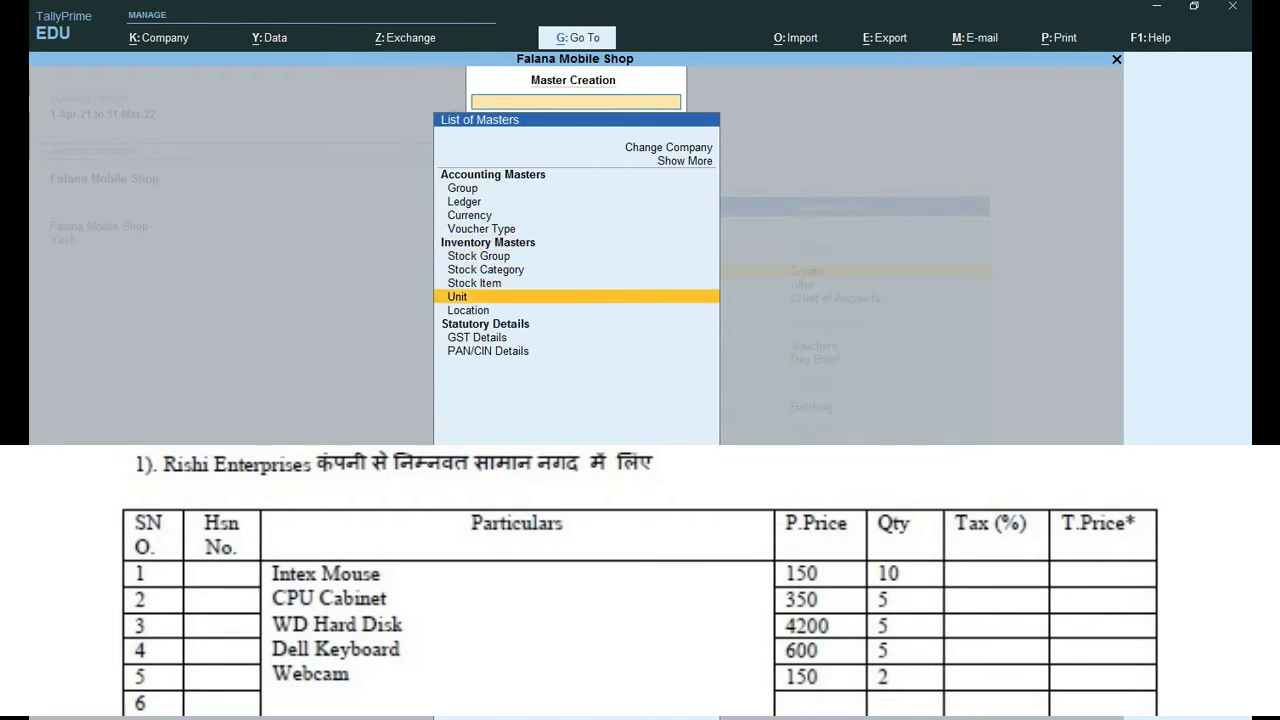
key("Return")
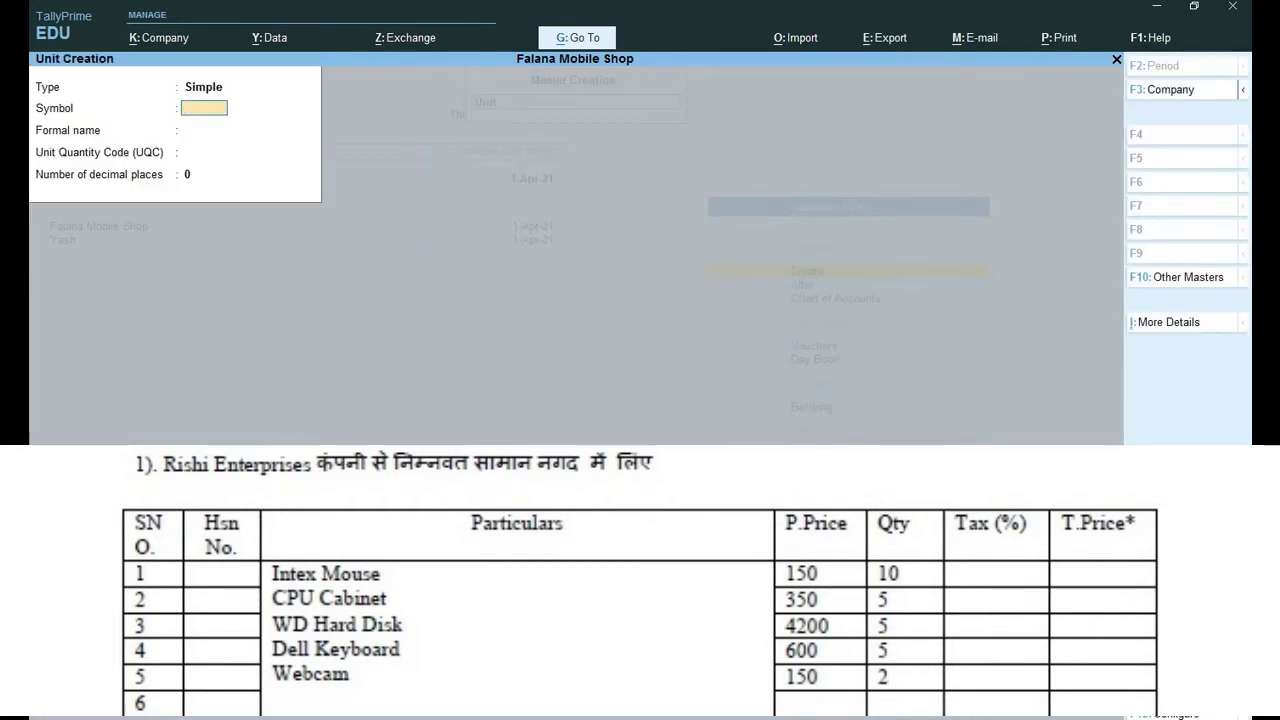
type("pcs")
key("Return")
key("Return")
key("Return")
key("Return")
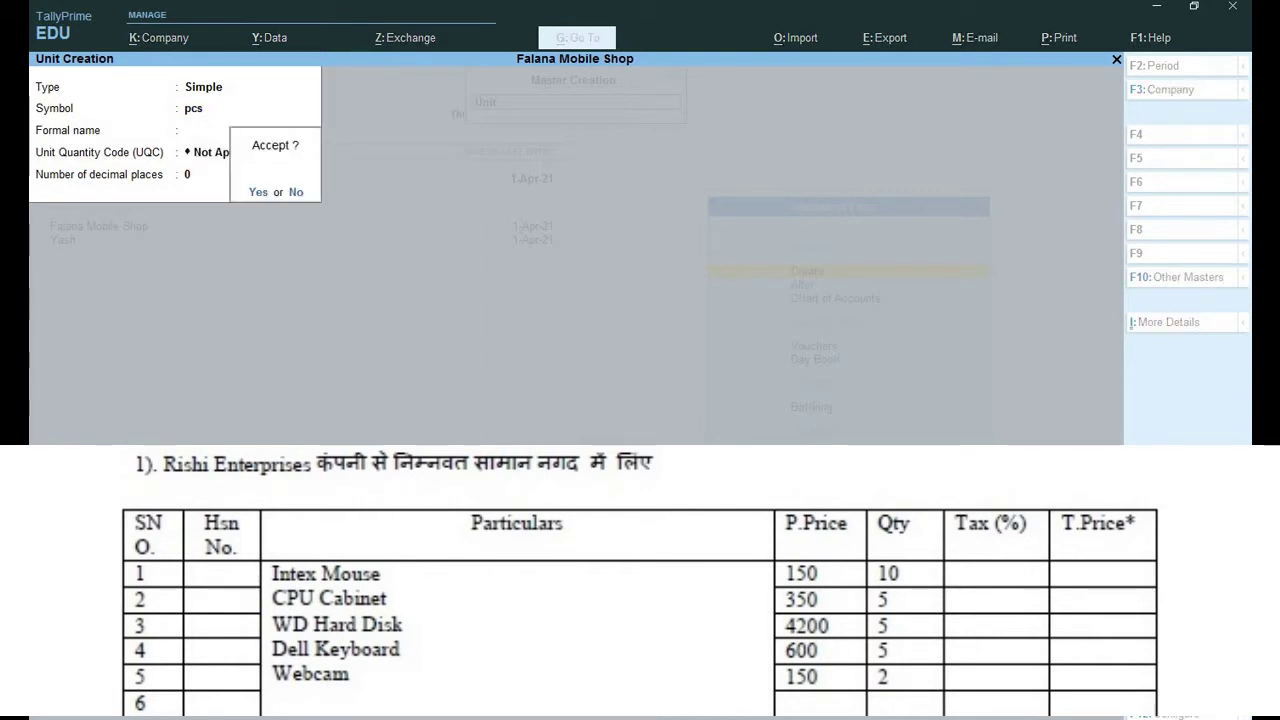
key("Return")
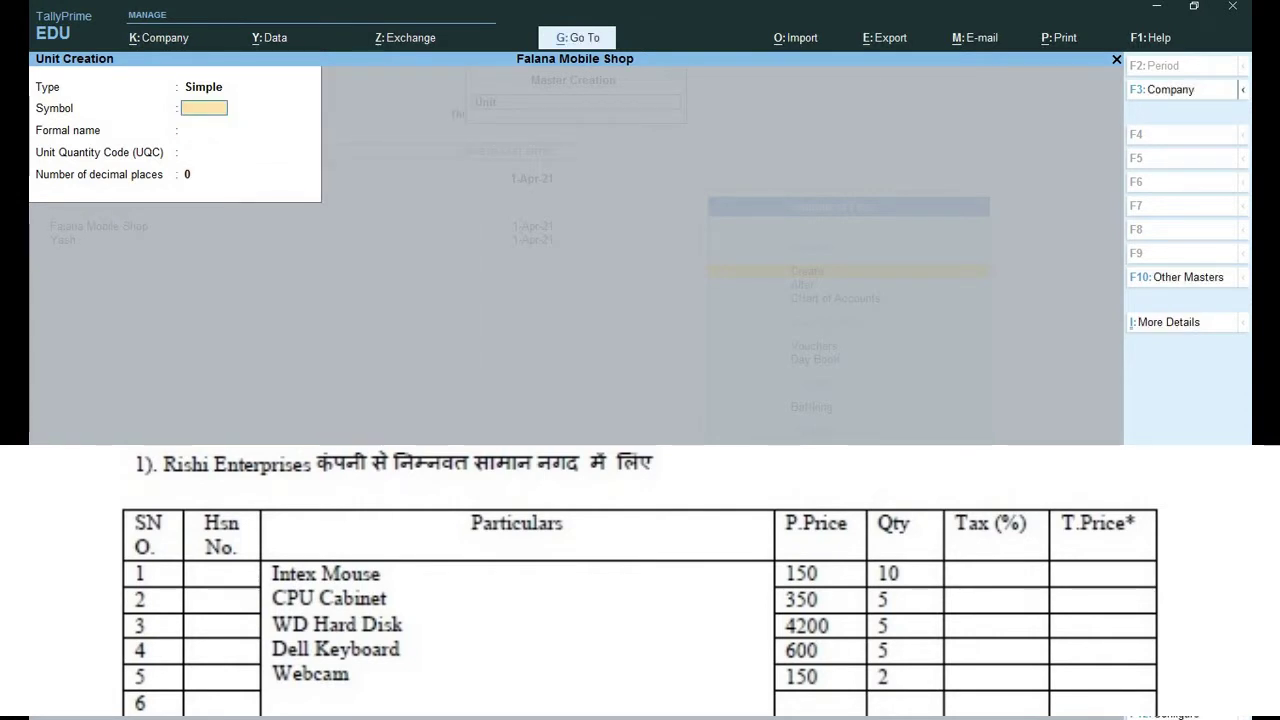
key("Escape")
key("Return")
key("Up")
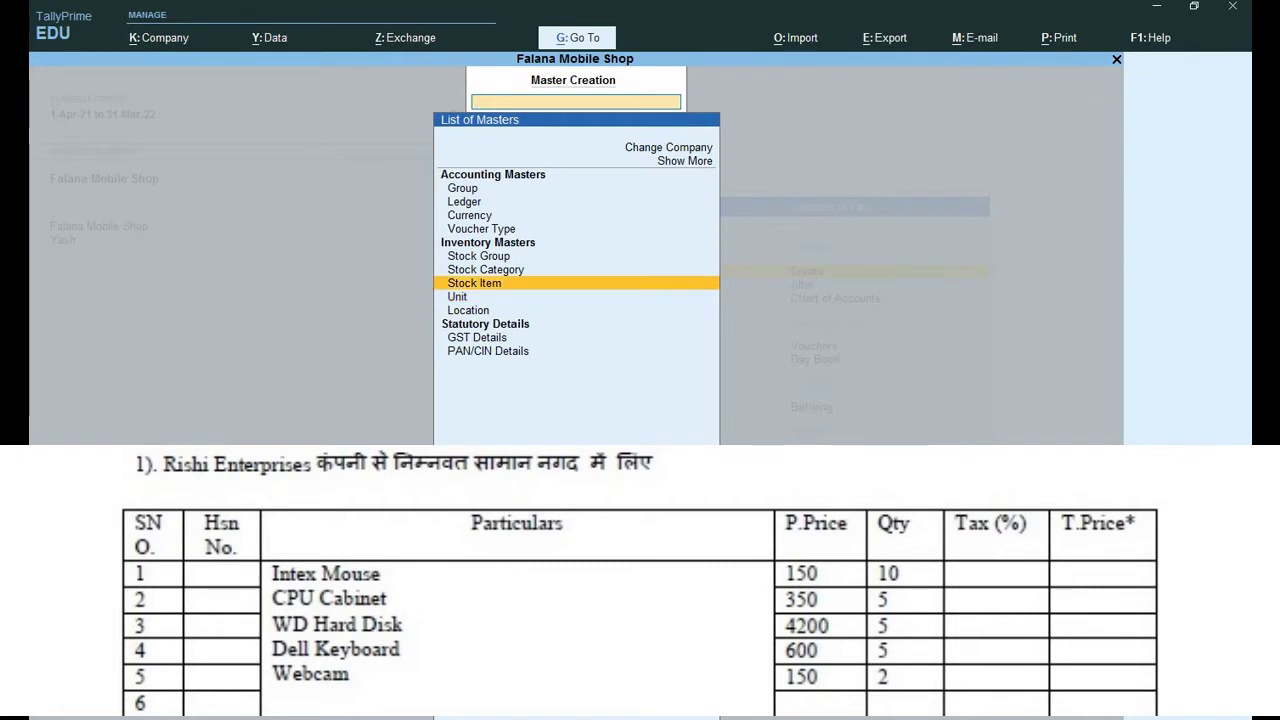
Create stock item Intex Mouse under Primary in pcs, with taxable GST details and Goods supply.
key("Return")
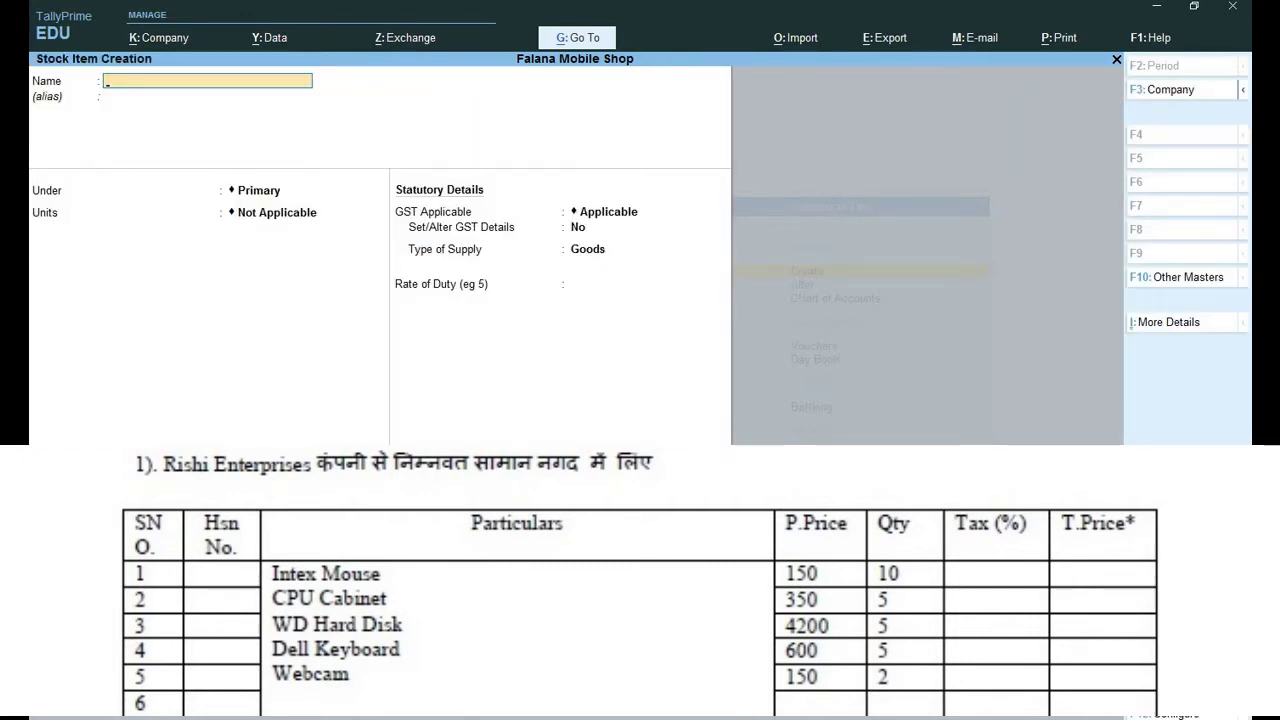
type("Intex mouse")
key("Return")
key("Return")
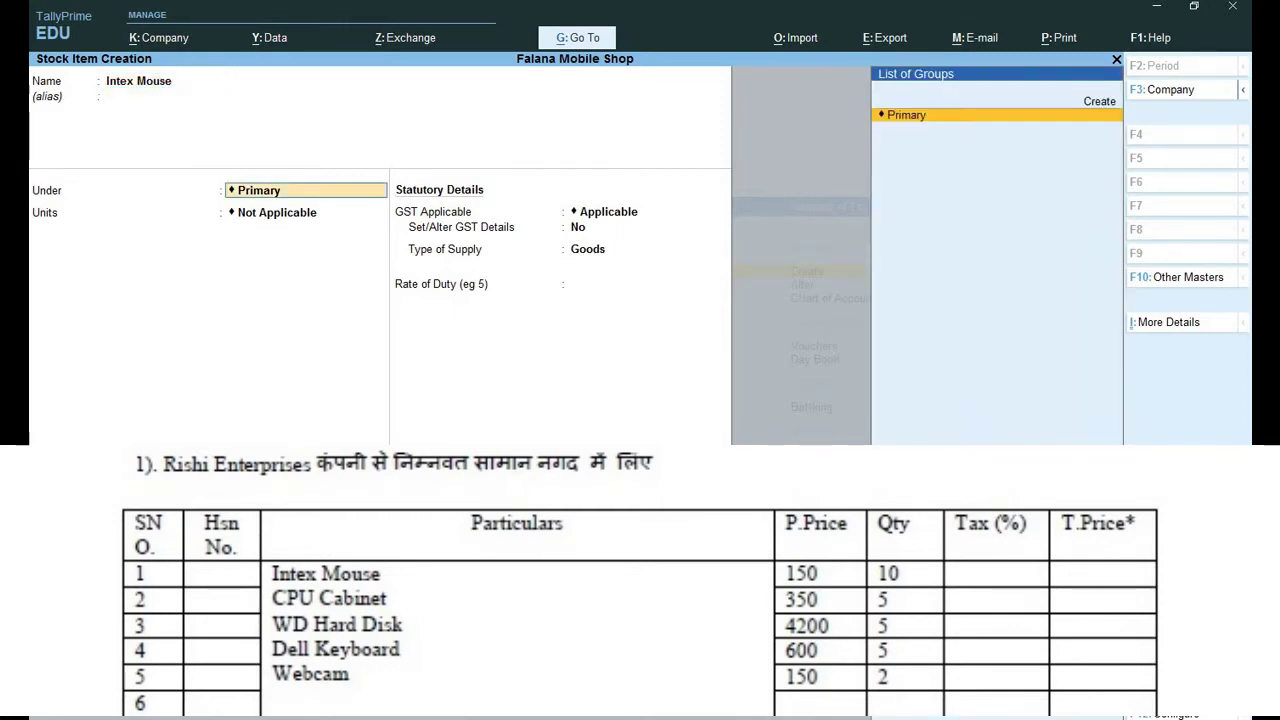
key("Return")
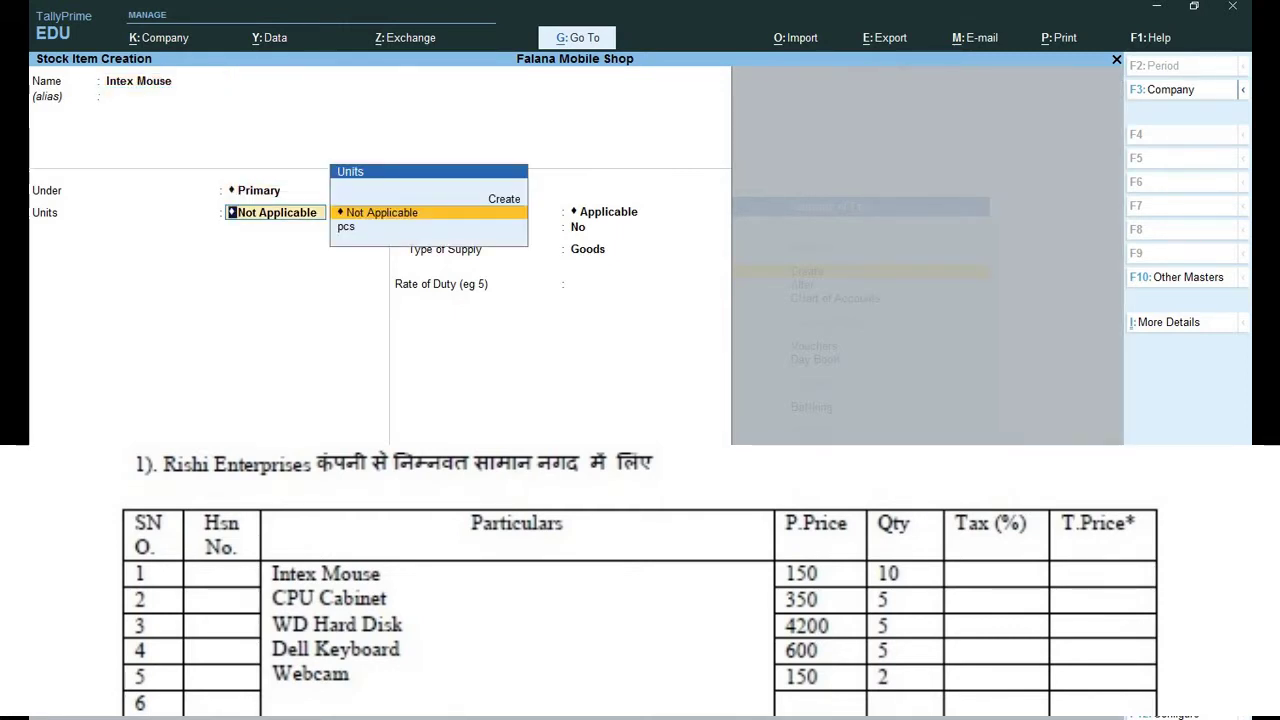
key("Down")
key("Return")
key("Return")
type("y")
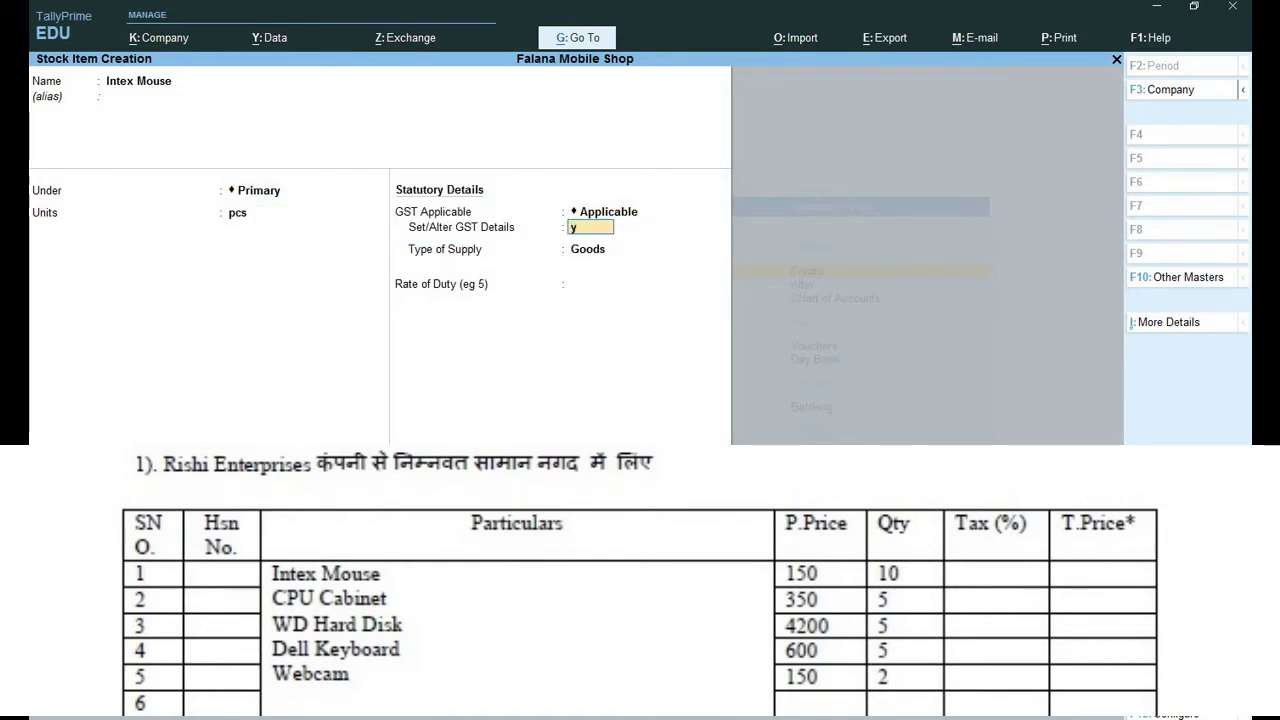
key("Return")
key("Return")
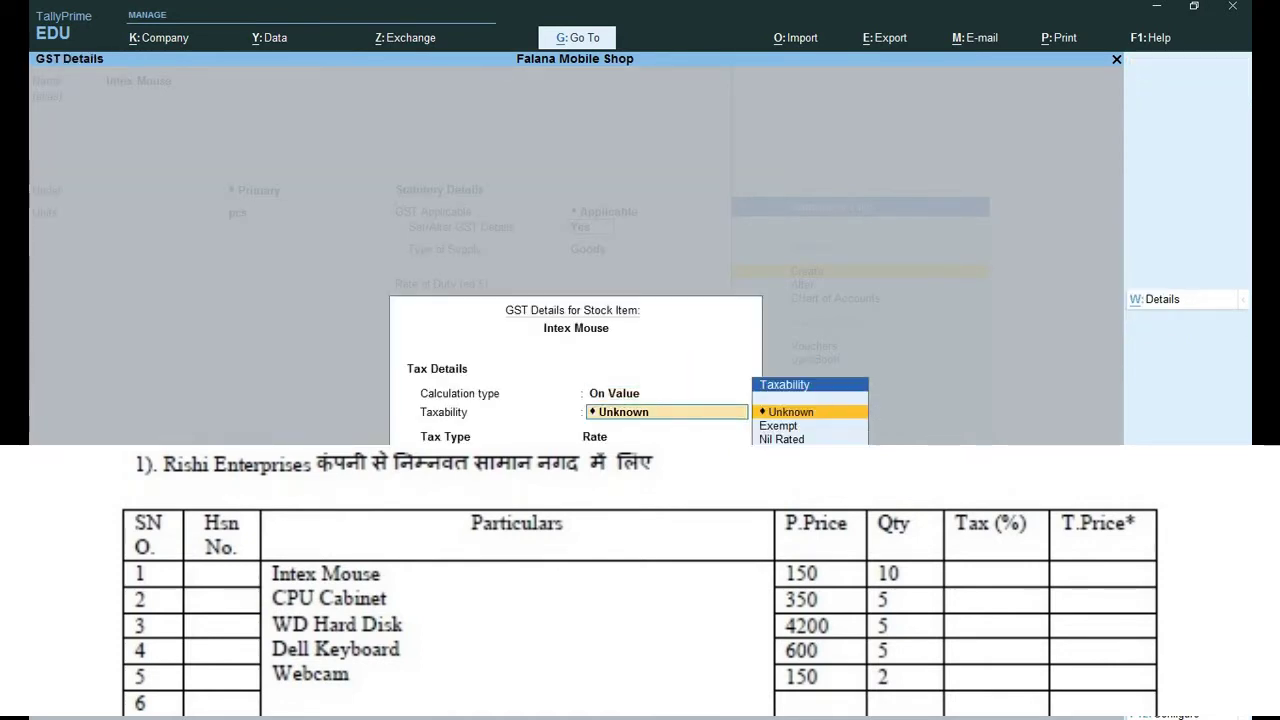
key("Down")
key("Down")
key("Down")
key("Return")
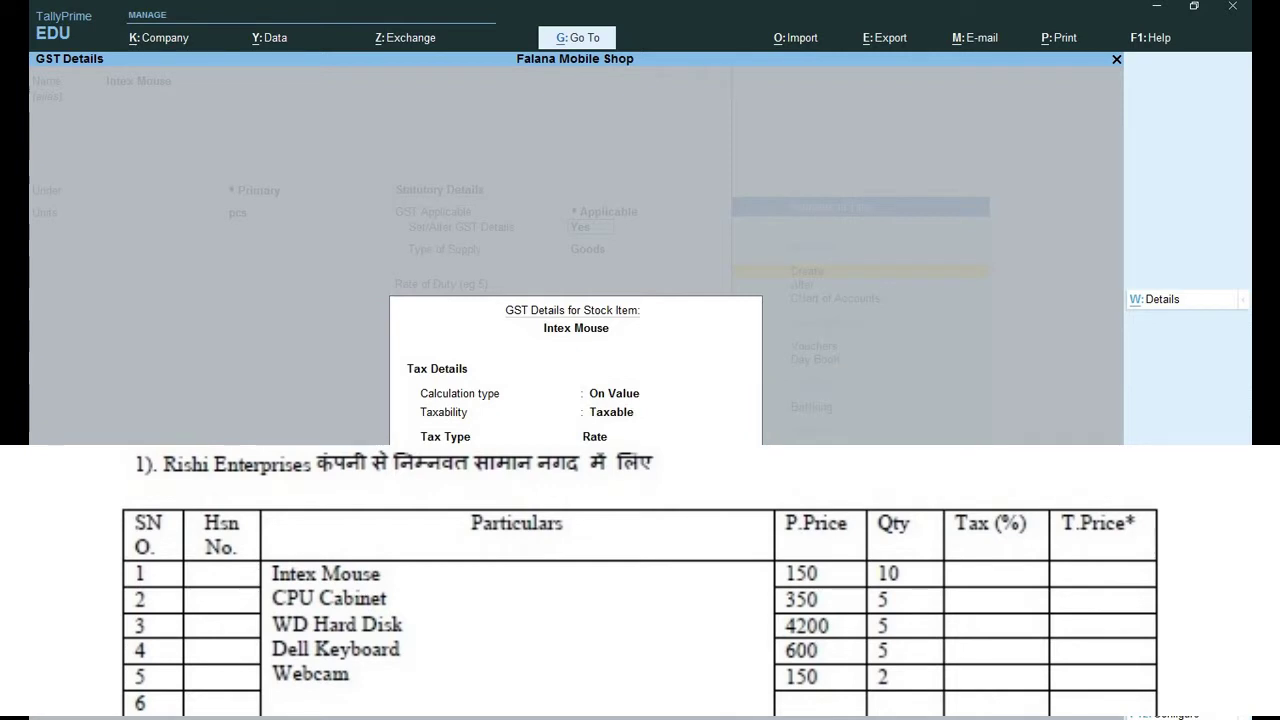
key("ctrl+a")
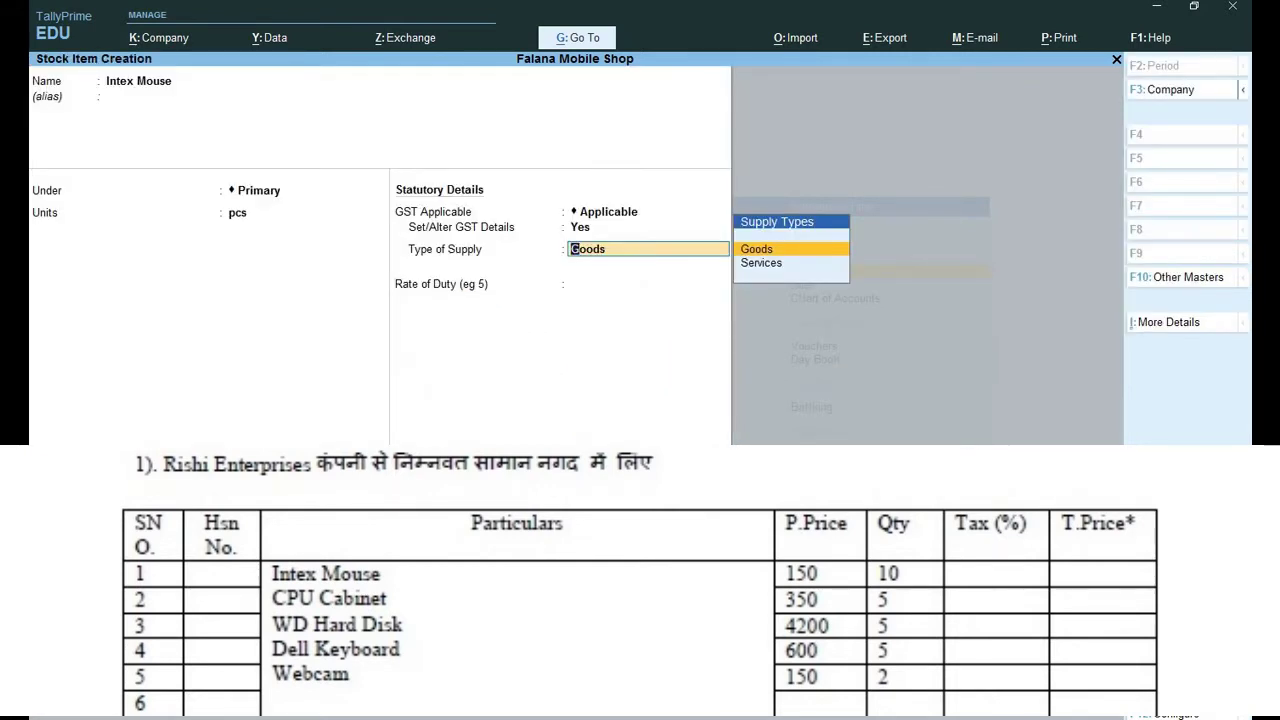
key("Return")
key("Return")
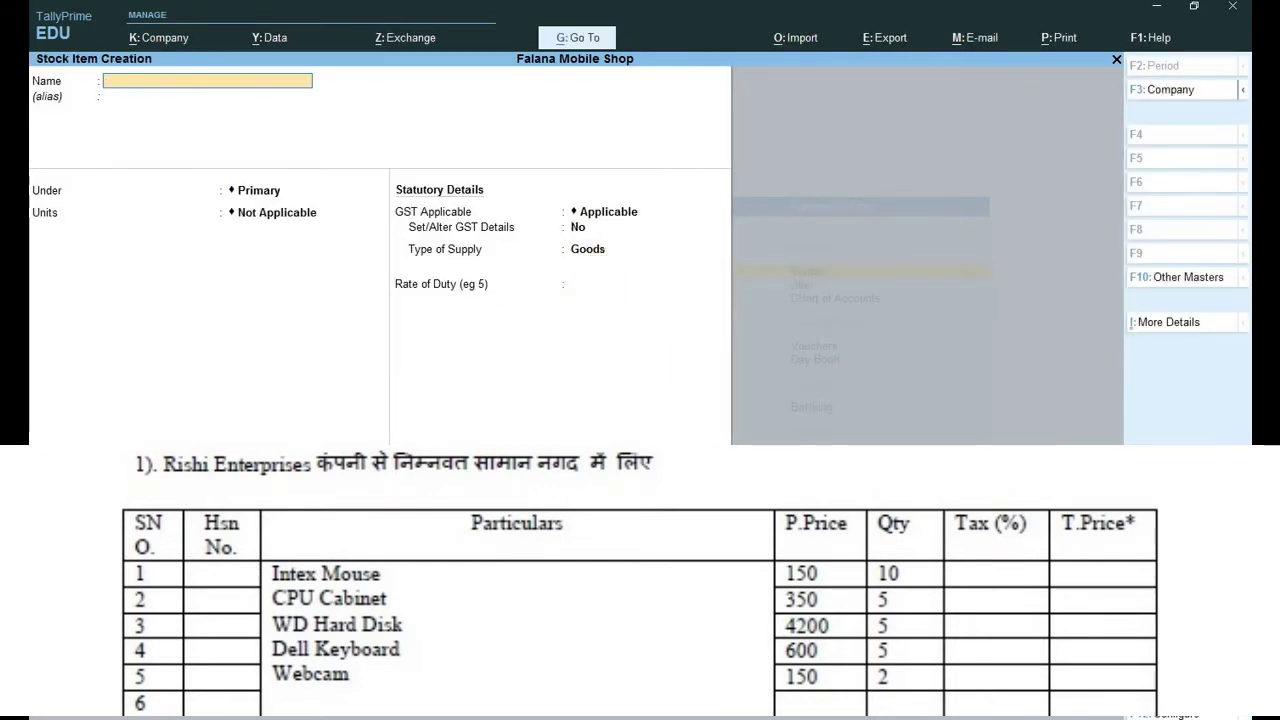
Create stock item Cpu Cabinet under Primary in pcs, with taxable GST details and Goods supply.
type("Cpu Cabinet")
key("Return")
key("Return")
key("Return")
key("Down")
key("Return")
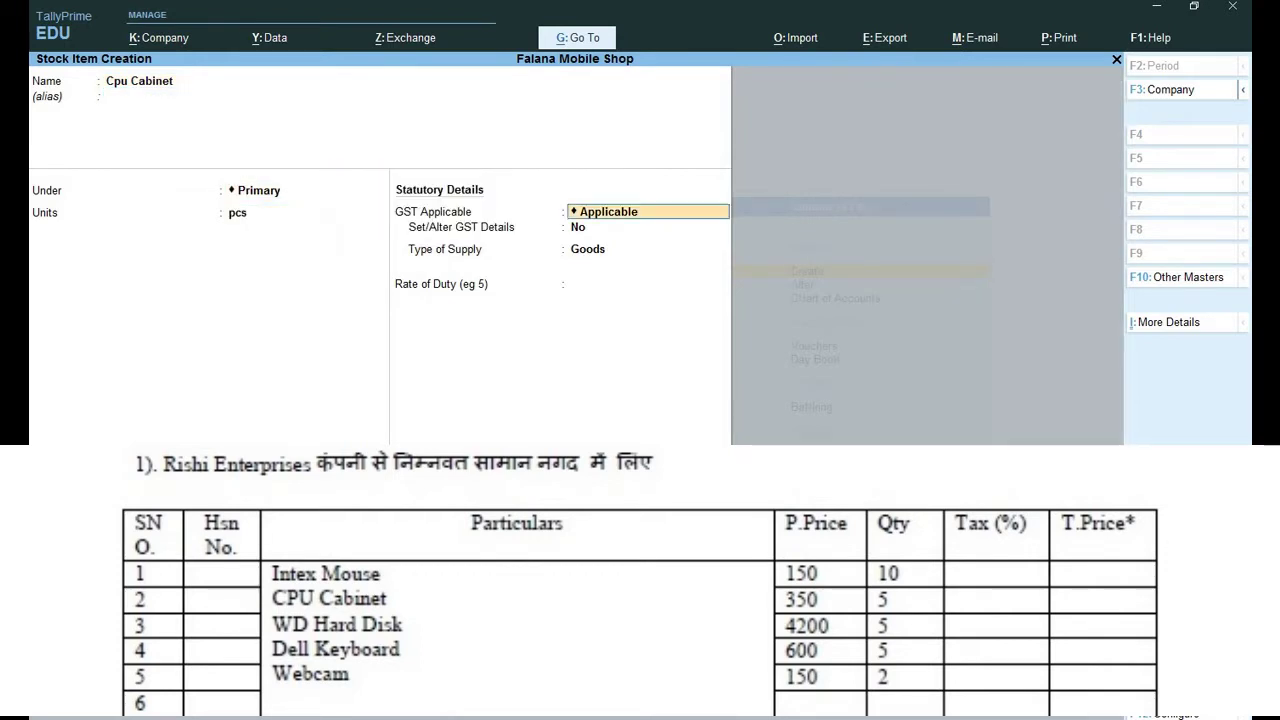
key("Return")
key("y")
key("Return")
key("Return")
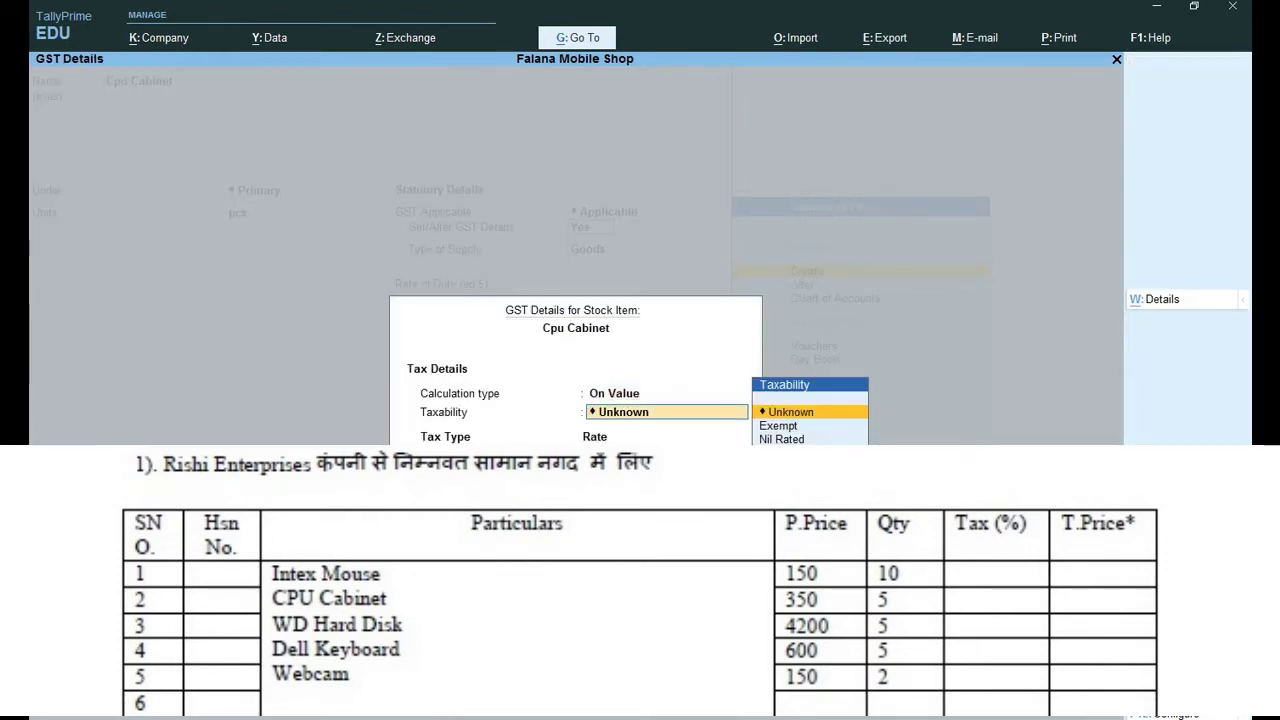
key("Down")
key("Down")
key("Down")
key("Return")
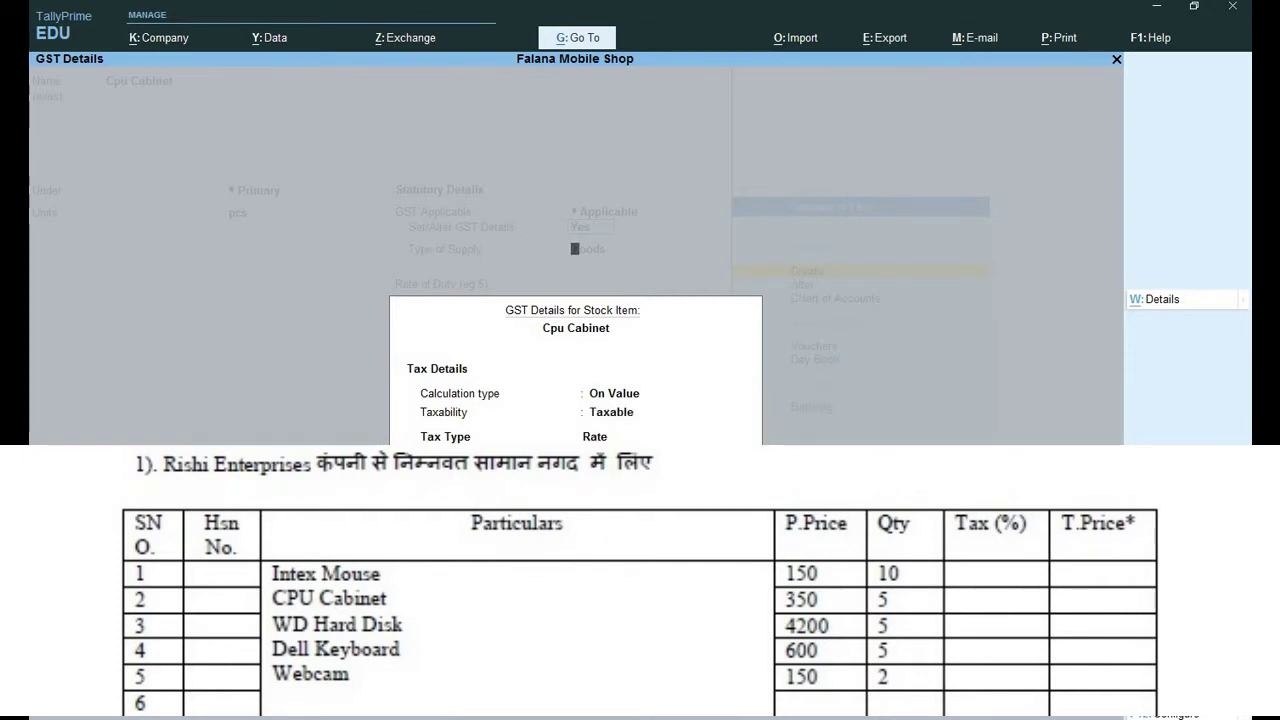
key("ctrl+a")
key("Return")
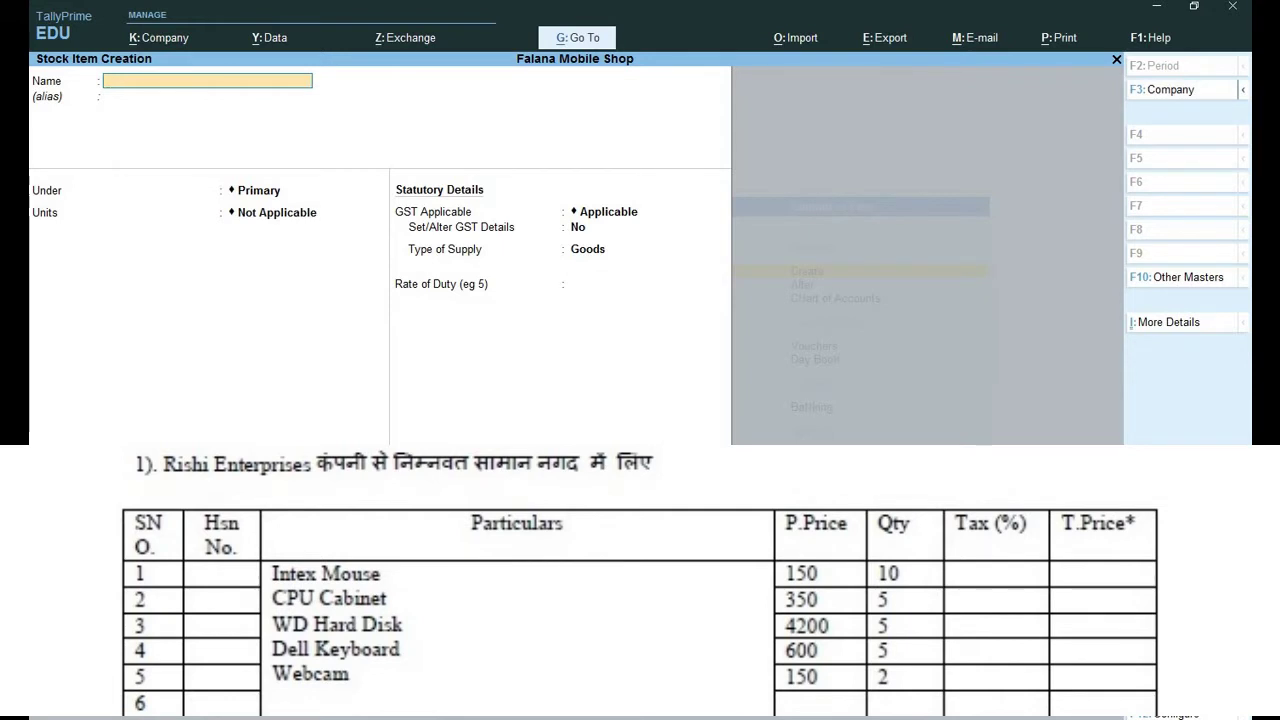
Save stock item Wd Hard Disk under Primary in pcs, GST taxable, Goods supply.
type("Wd Hard Disk")
key("Return")
key("Return")
key("Down")
key("Return")
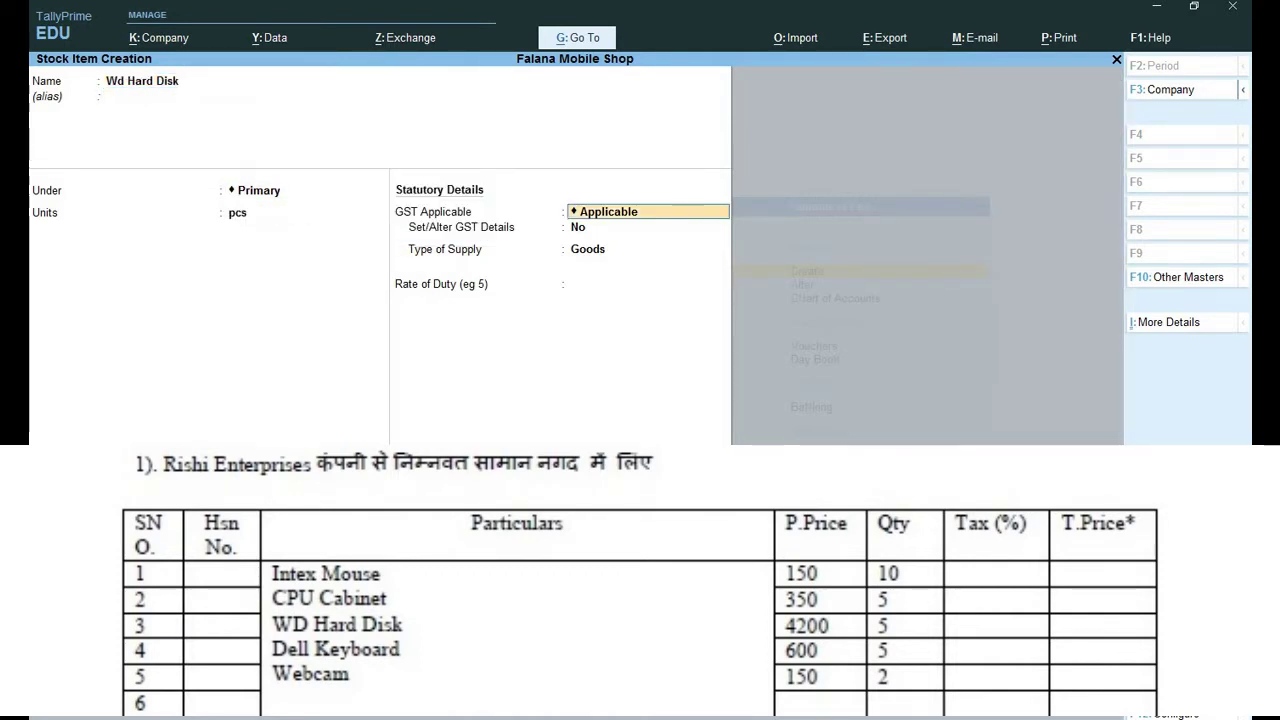
key("Return")
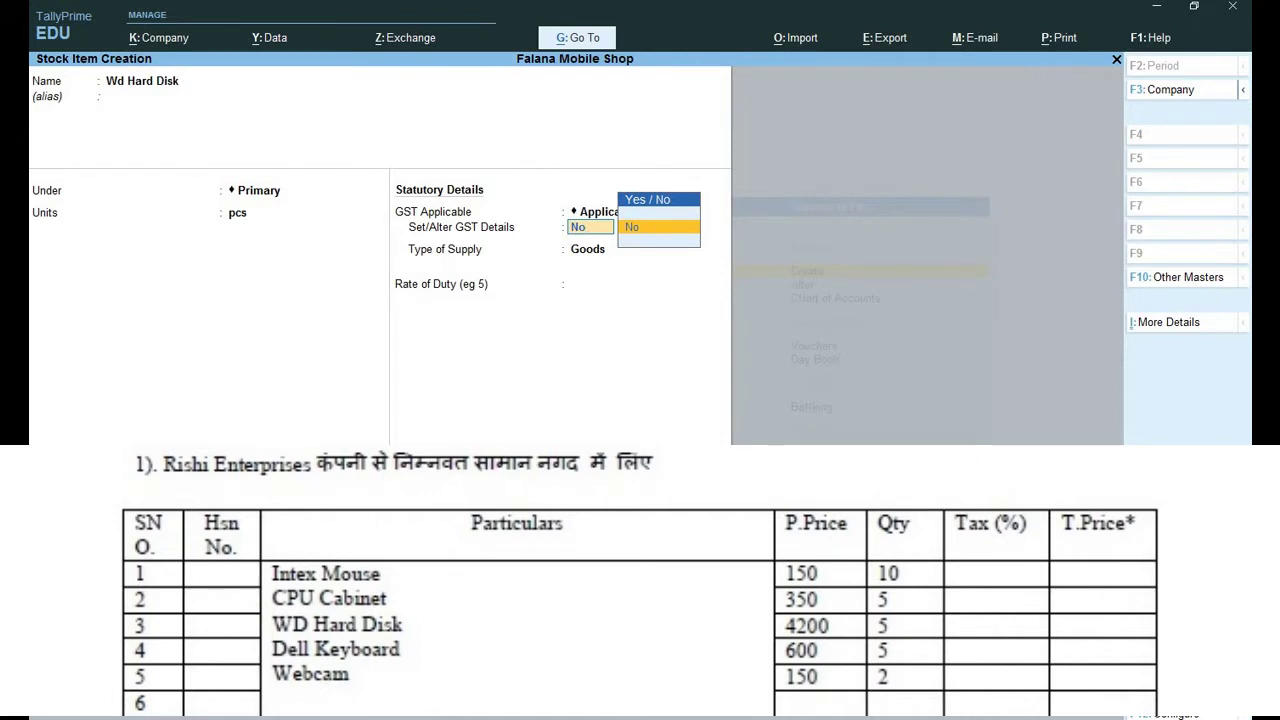
key("Return")
key("BackSpace")
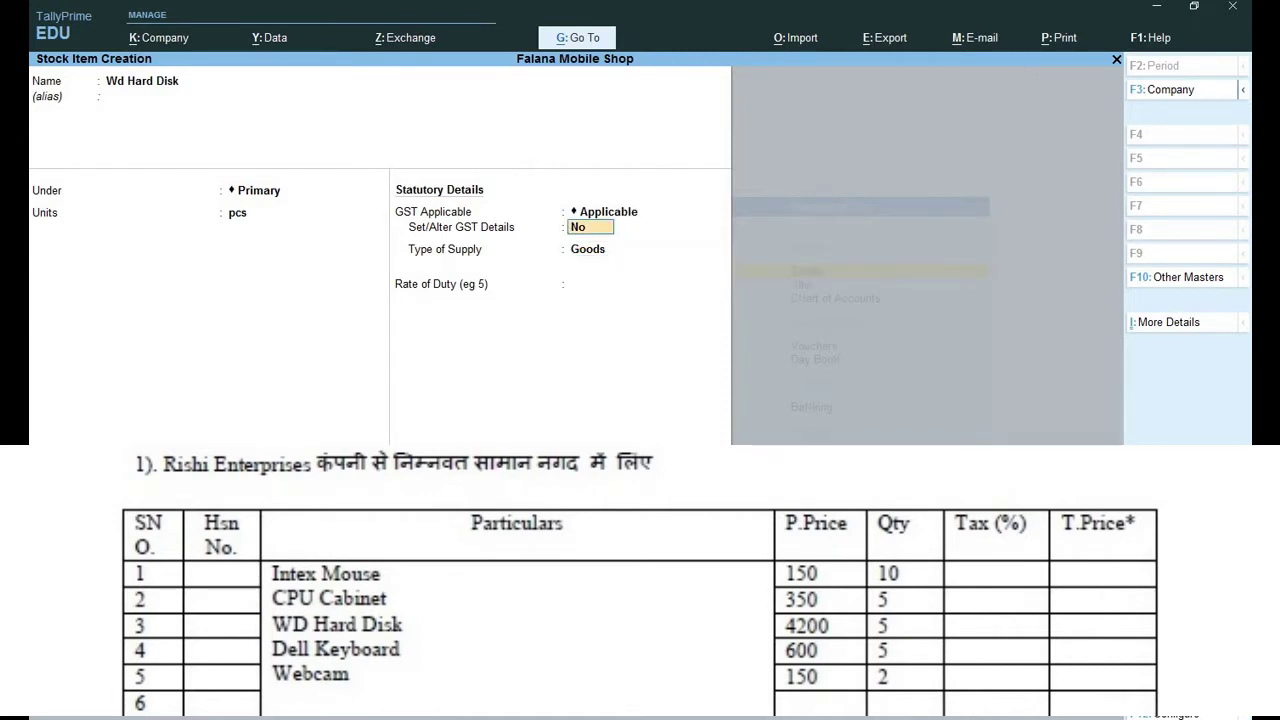
type("y")
key("Return")
key("Return")
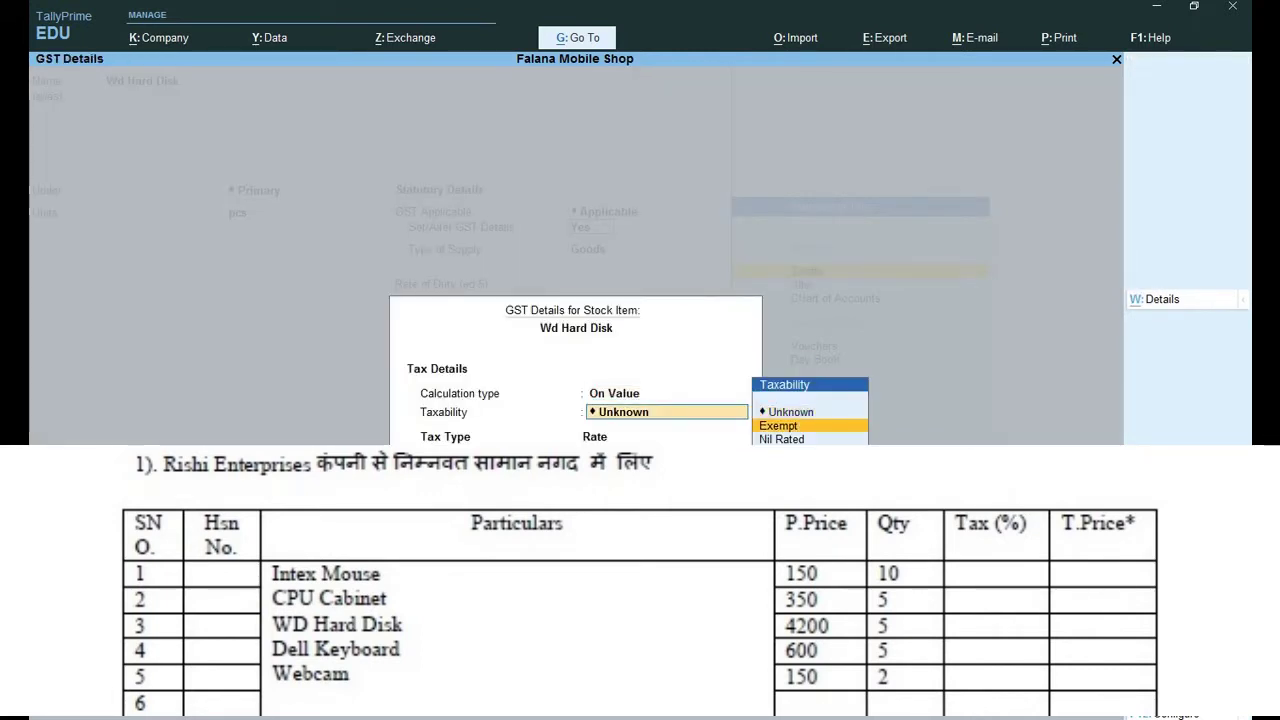
key("Down")
key("Down")
key("Return")
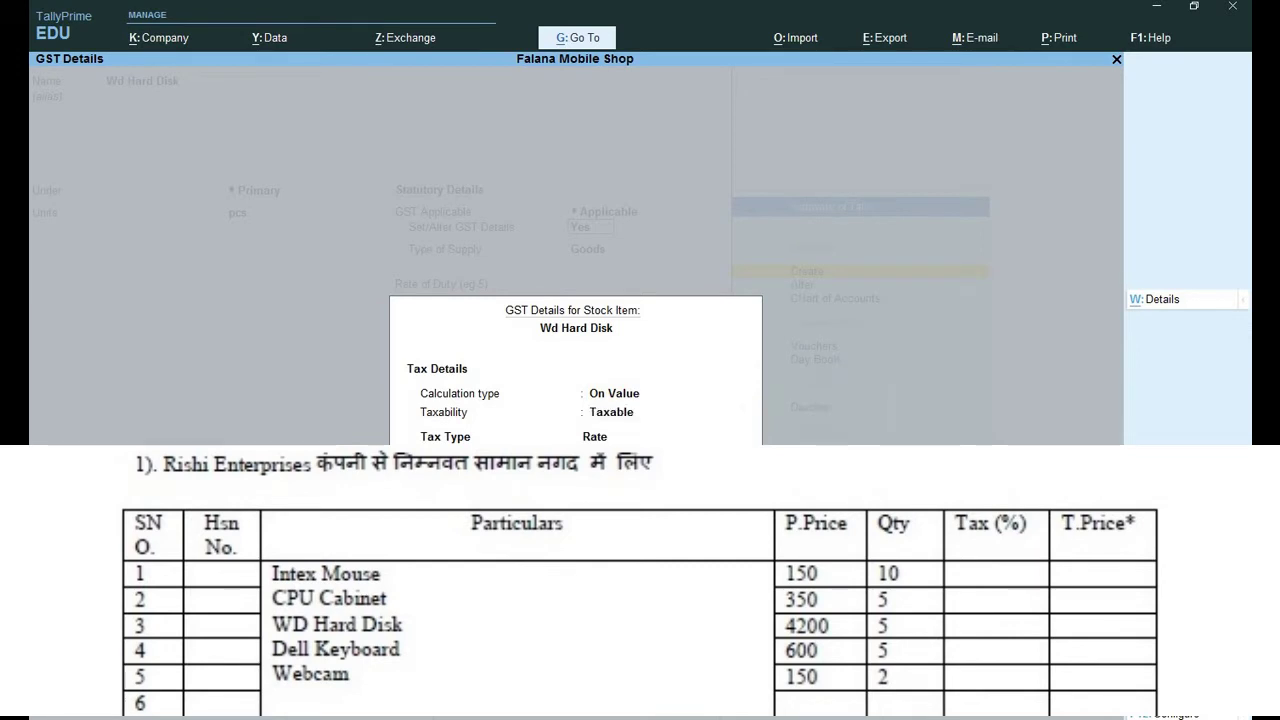
key("ctrl+a")
key("Return")
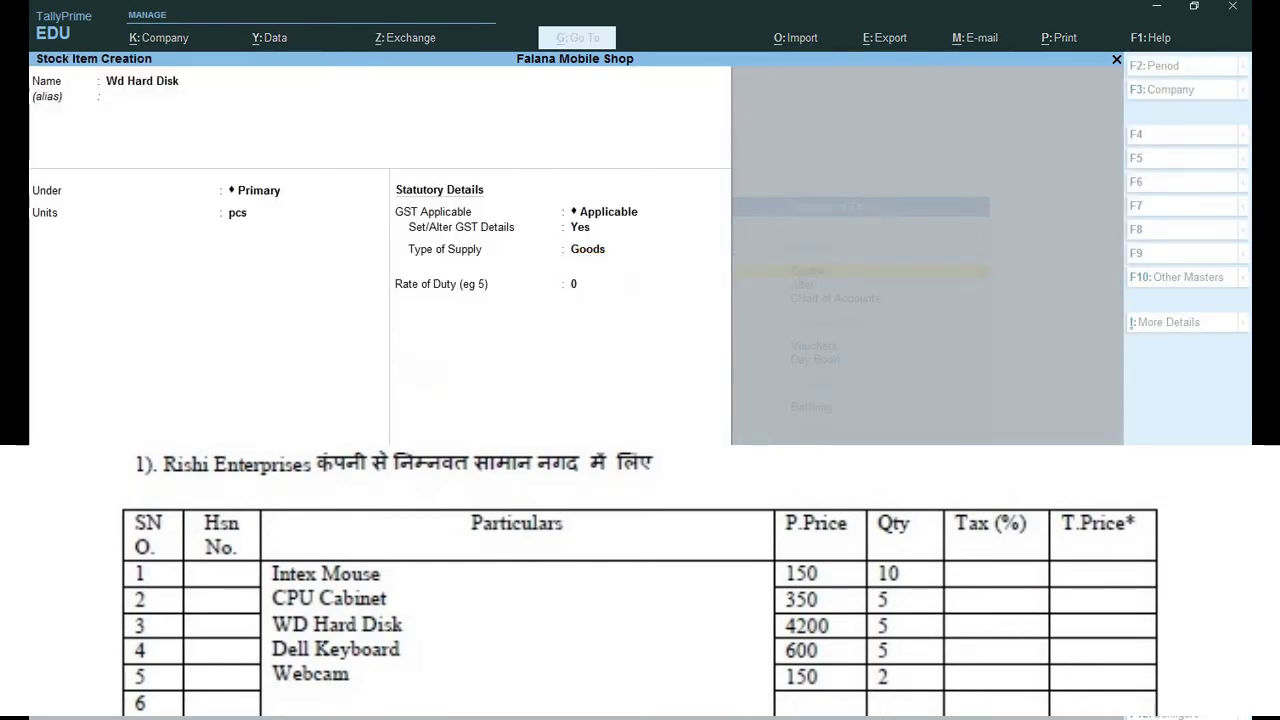
key("ctrl+a")
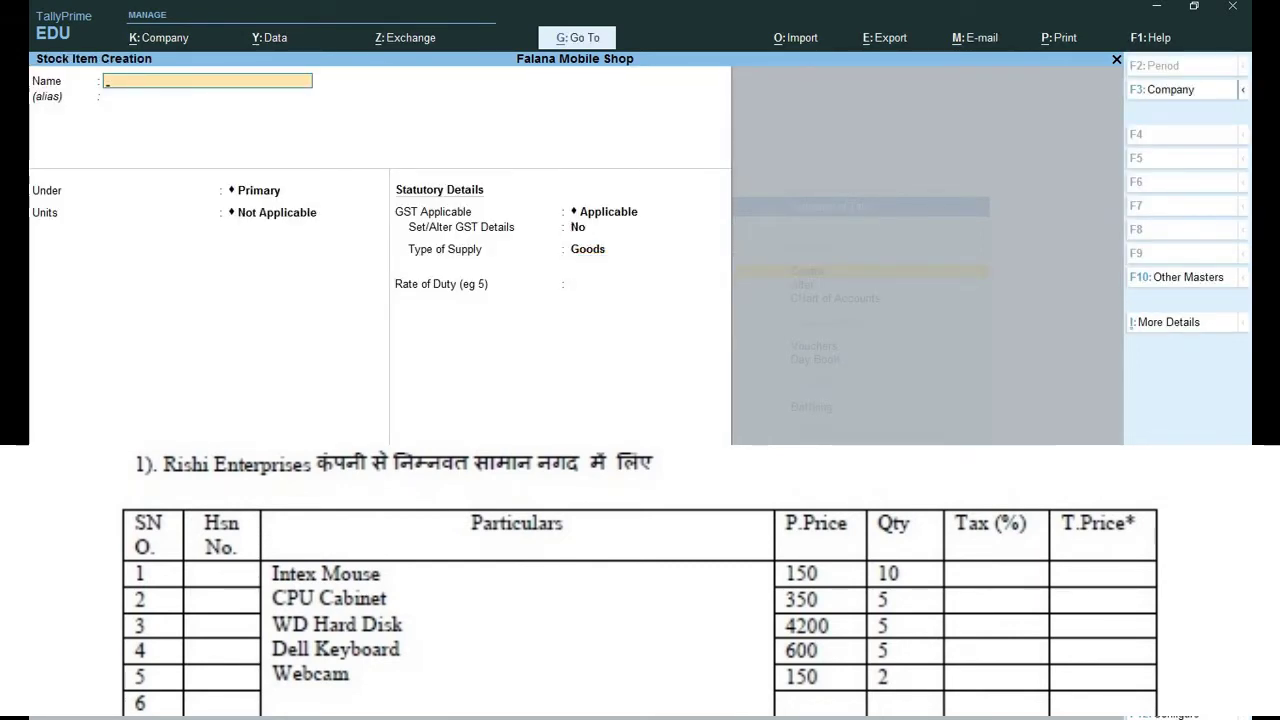
Enter Dell Keyboard under Primary in pcs with taxable GST details and Goods supply.
type("Del")
type("l Ke")
type("u")
type("yboar")
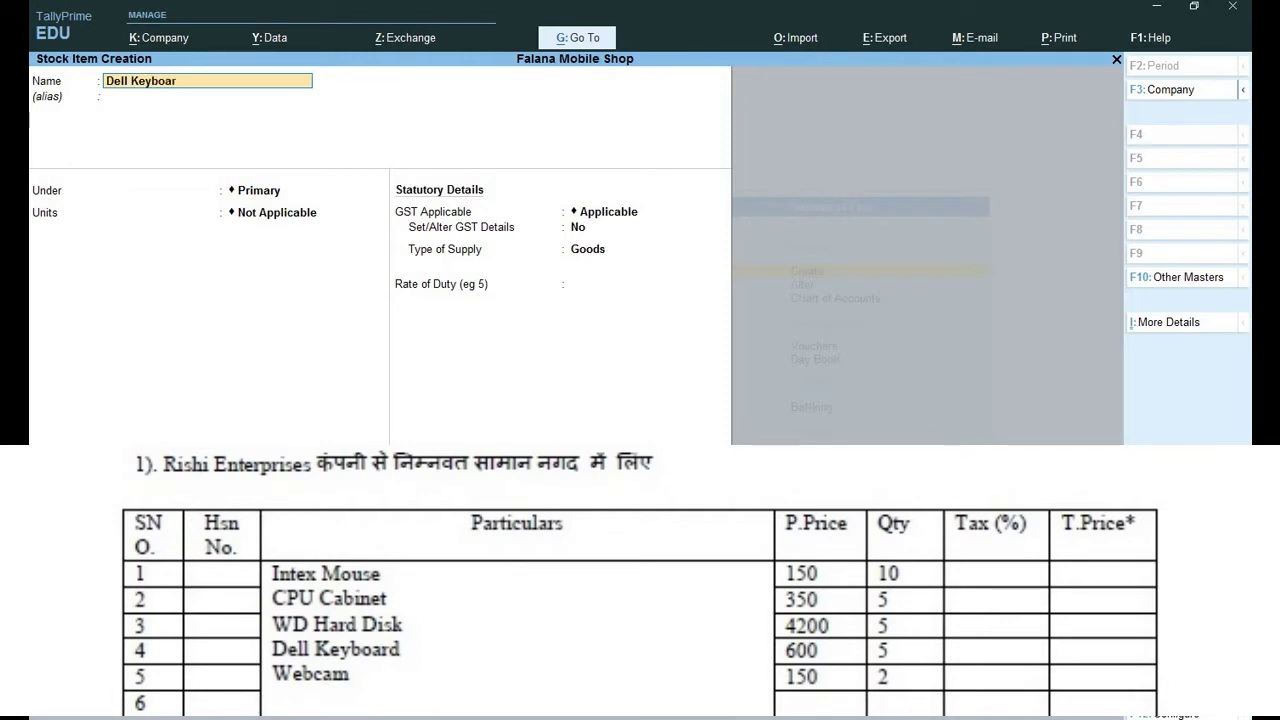
type("d")
key("Return")
key("Return")
key("Up")
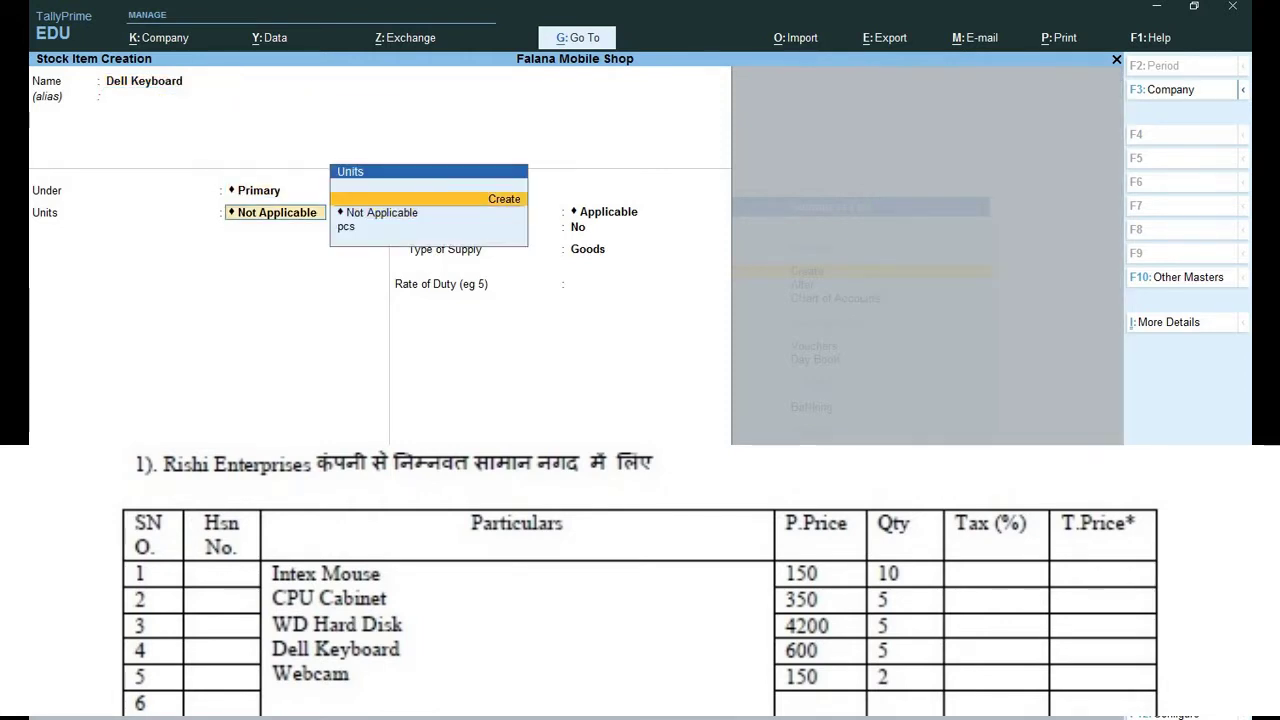
key("Down")
key("Down")
key("Return")
key("Return")
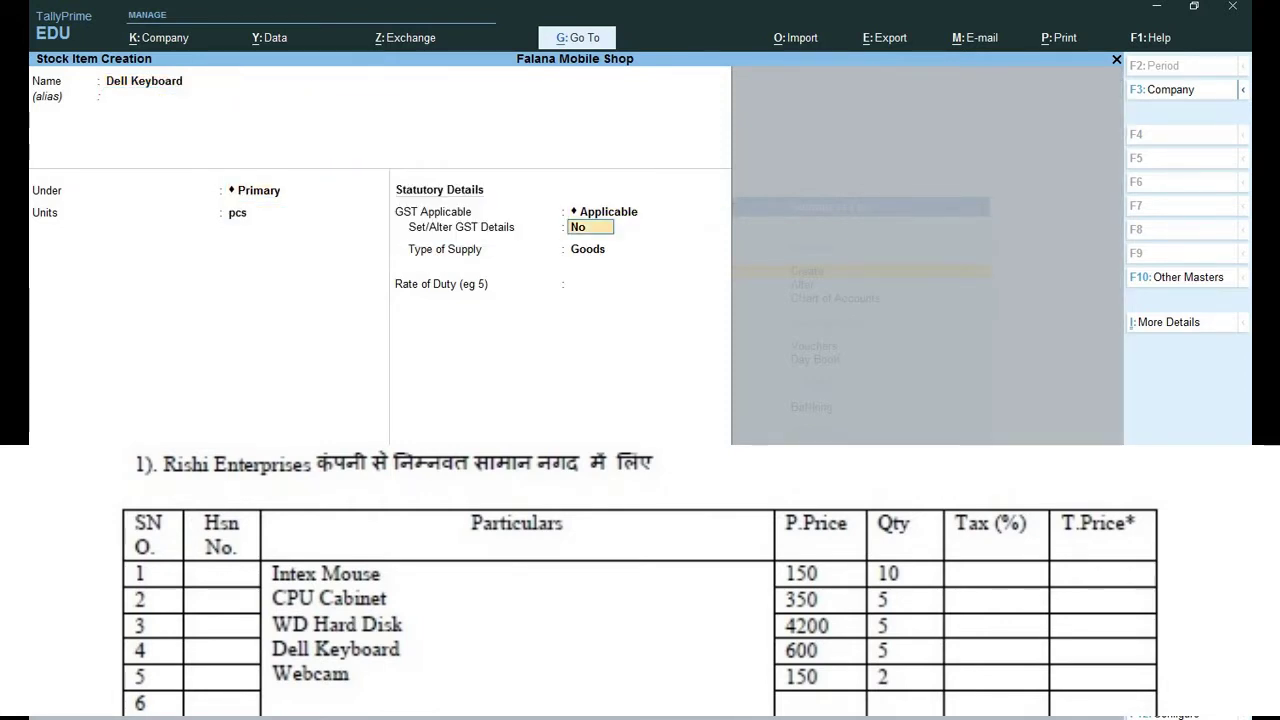
key("y")
key("Return")
key("Return")
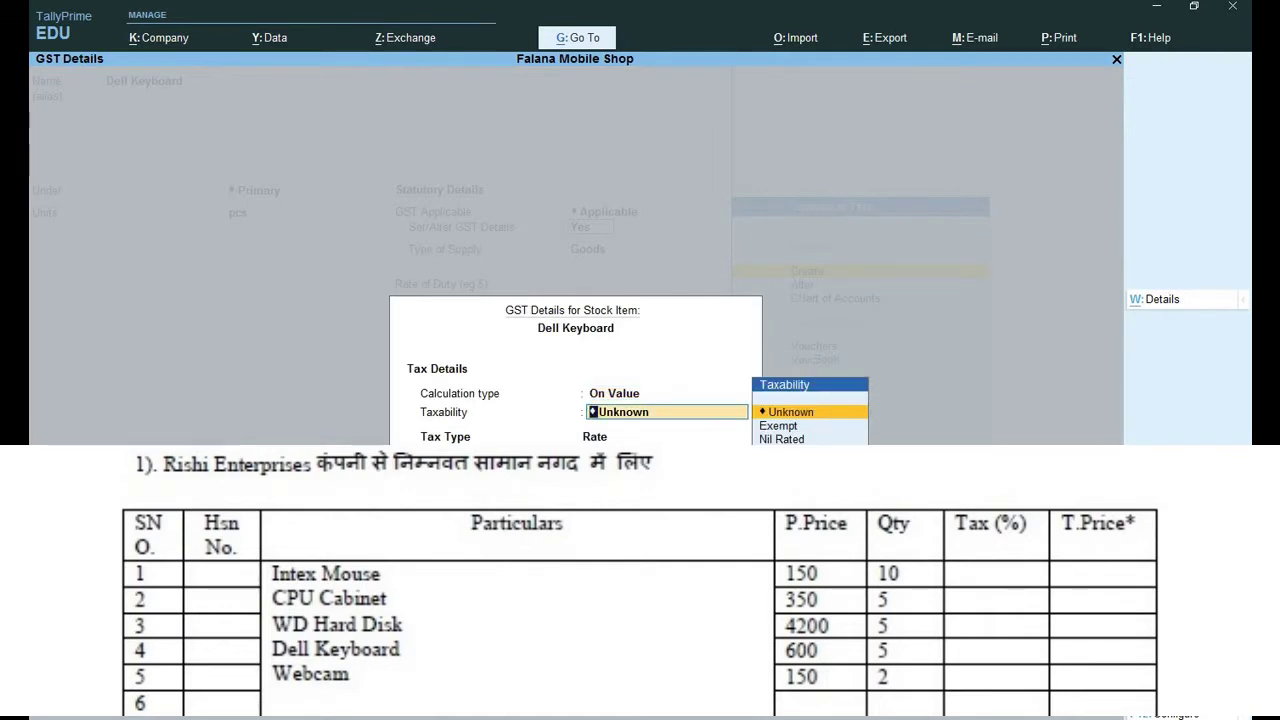
key("Down")
key("Down")
key("Down")
key("Return")
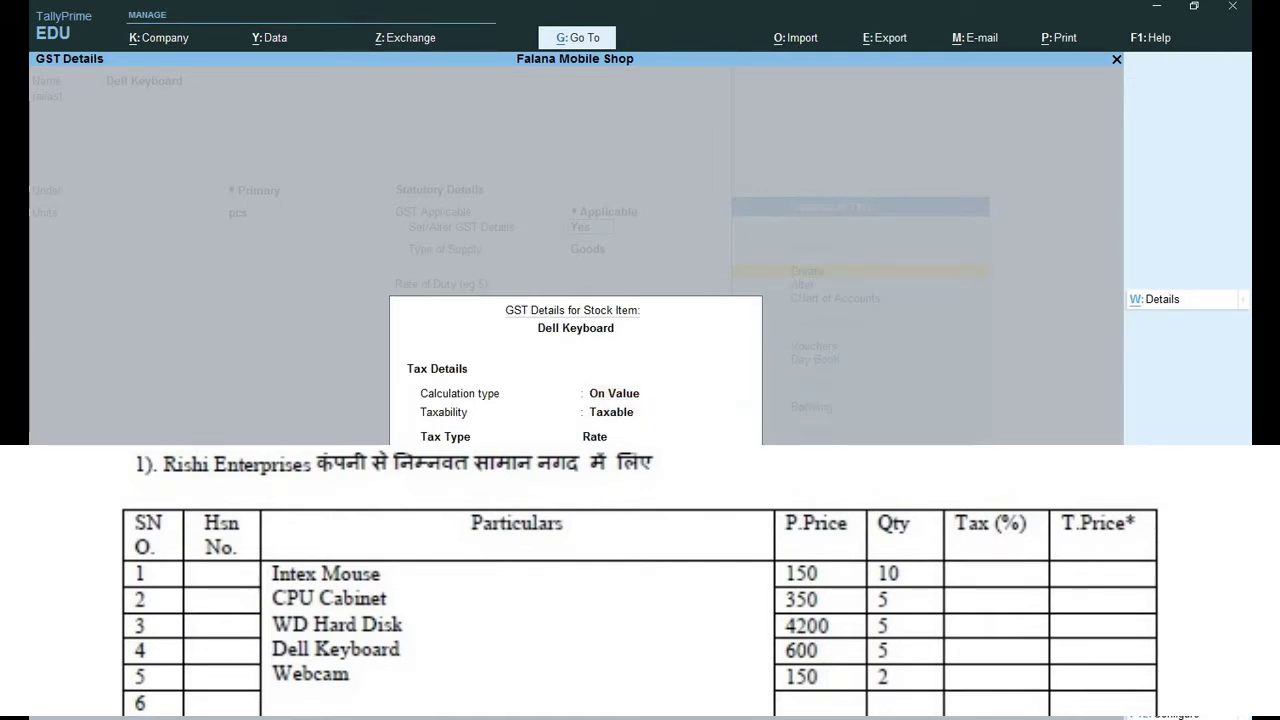
key("ctrl+a")
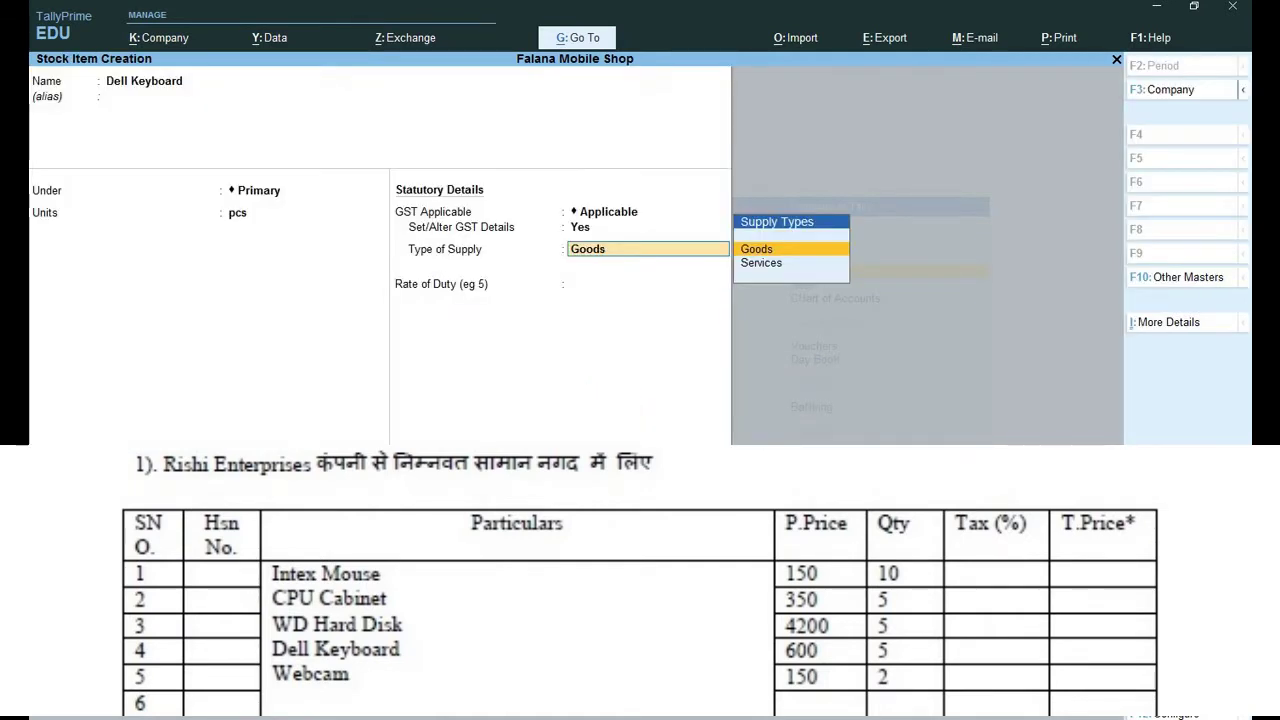
key("Return")
key("Return")
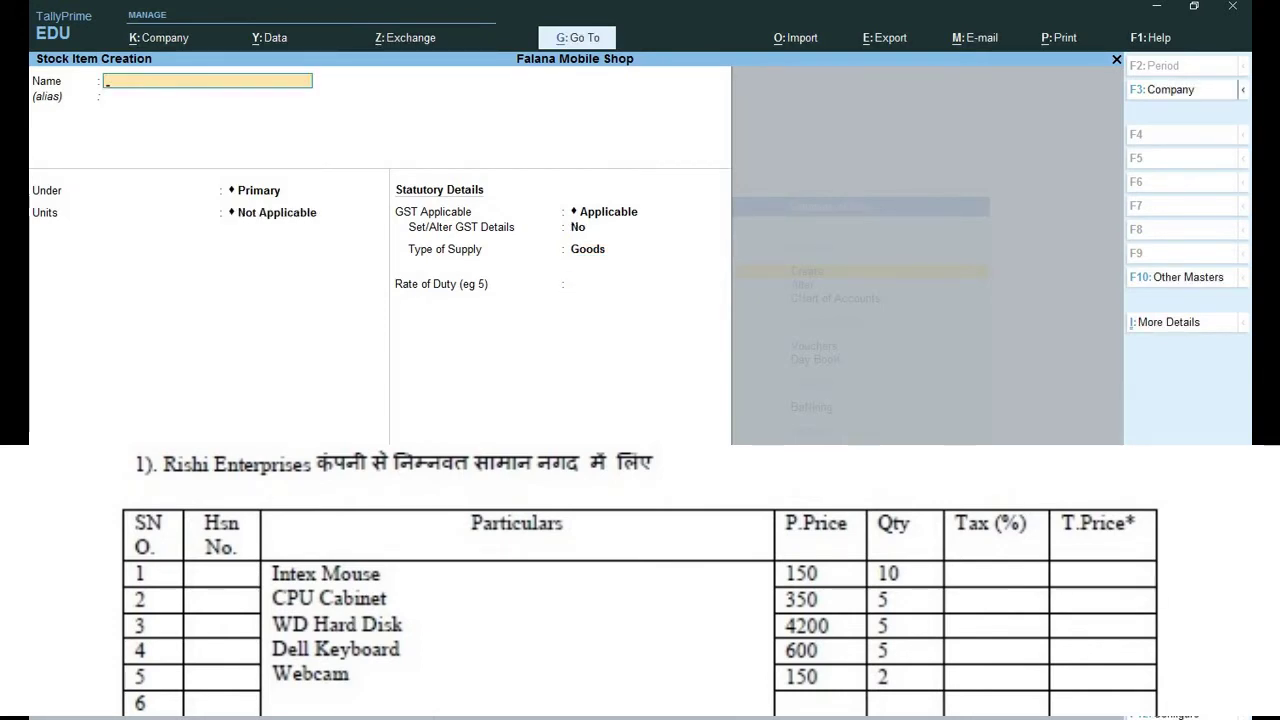
Save Webcam under Primary in pcs, taxable at 18% GST, then return to the Gateway of Tally.
type("Webcam")
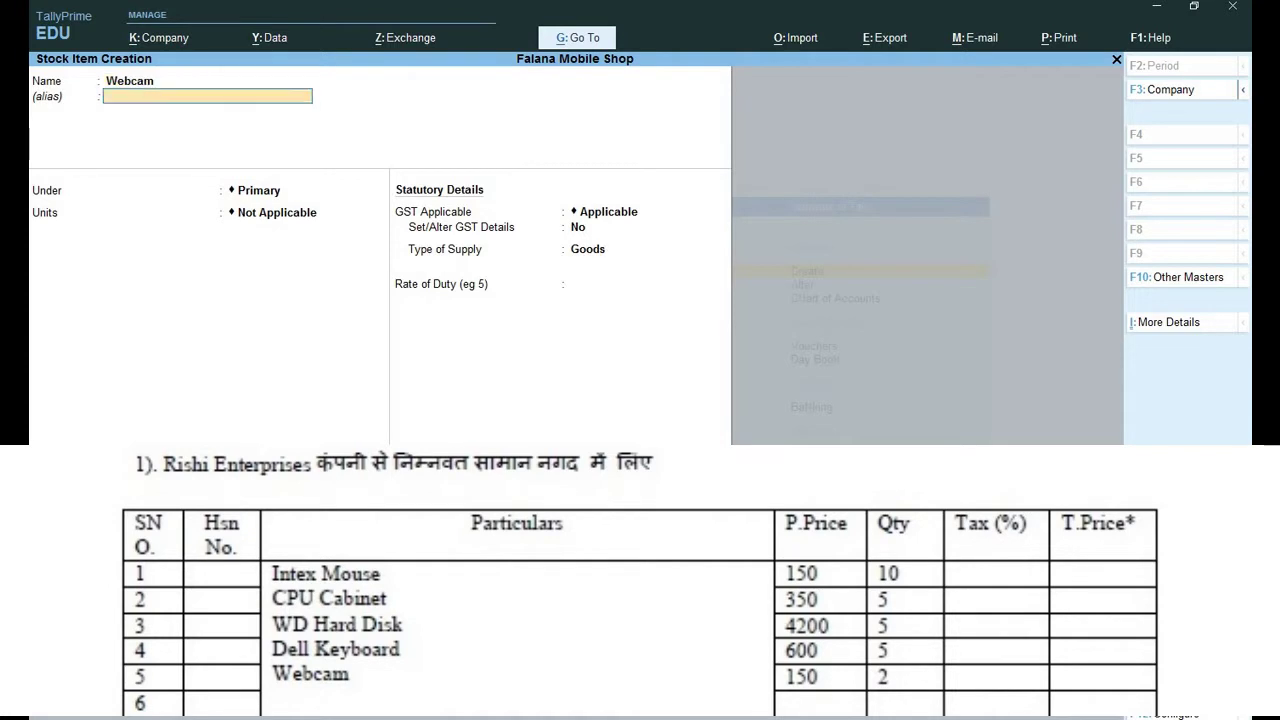
key("Return")
key("Return")
key("Down")
key("Return")
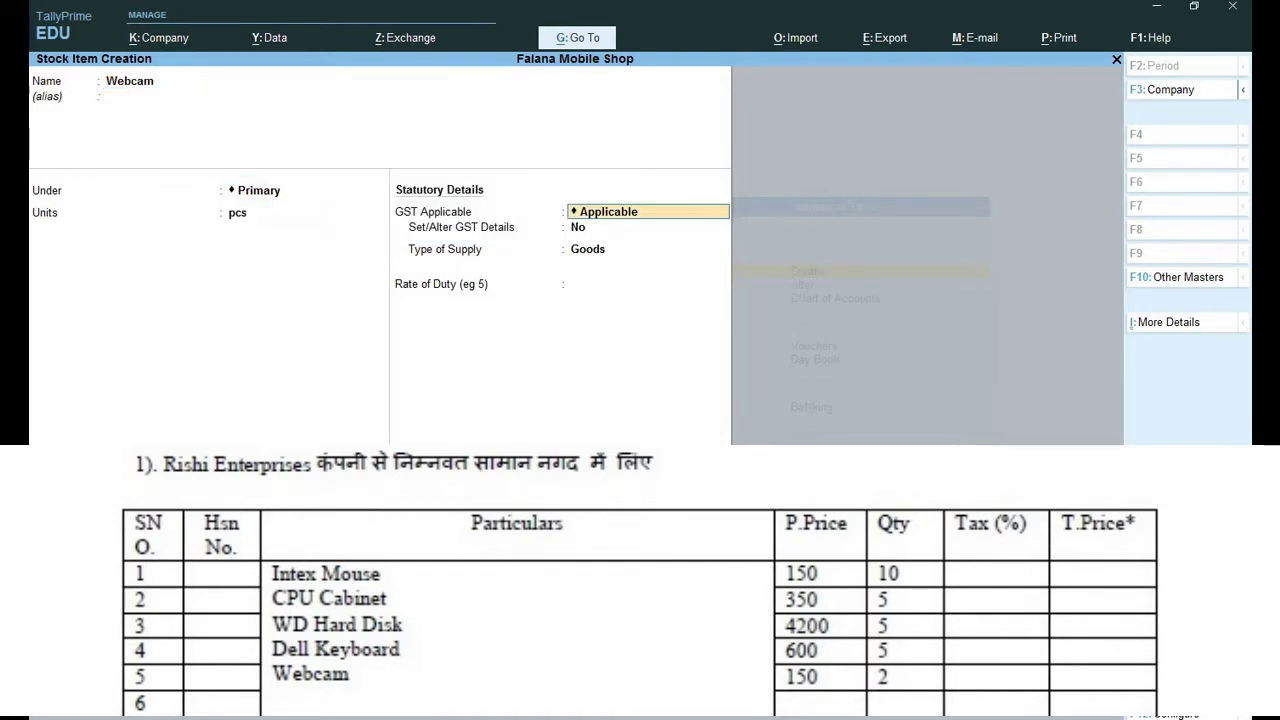
key("Return")
type("y")
key("Return")
key("Return")
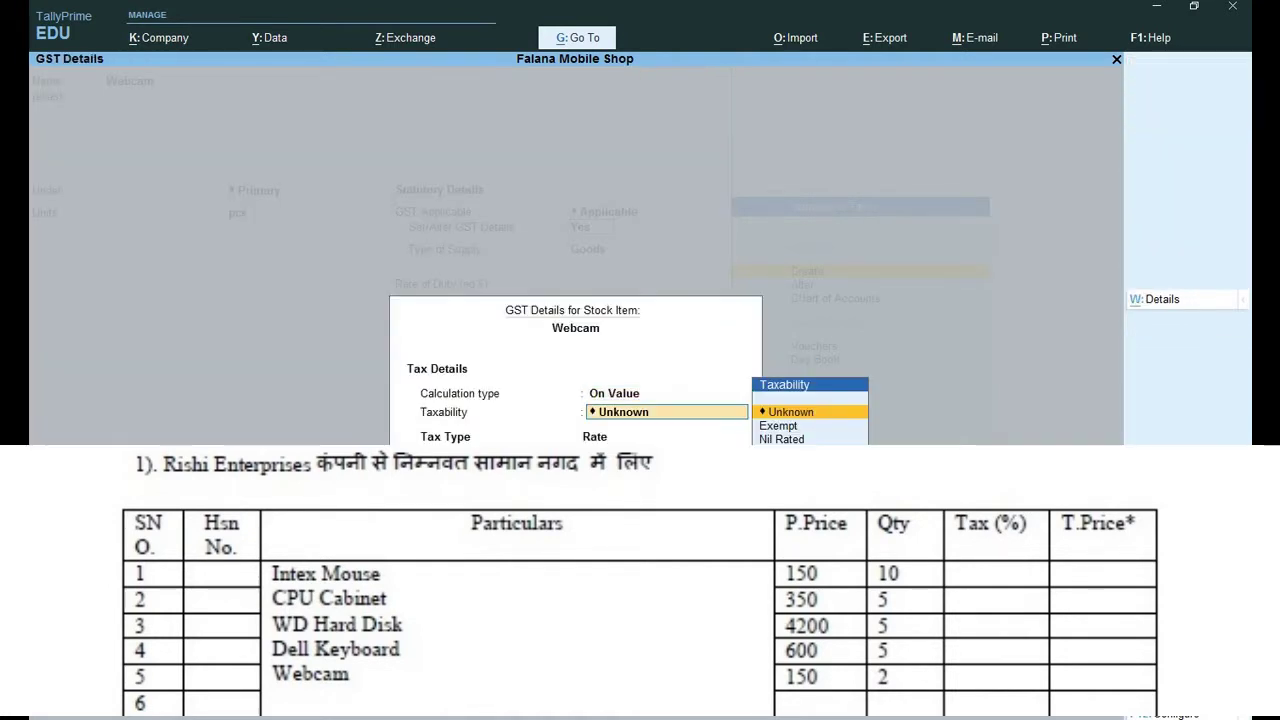
type("t")
key("Return")
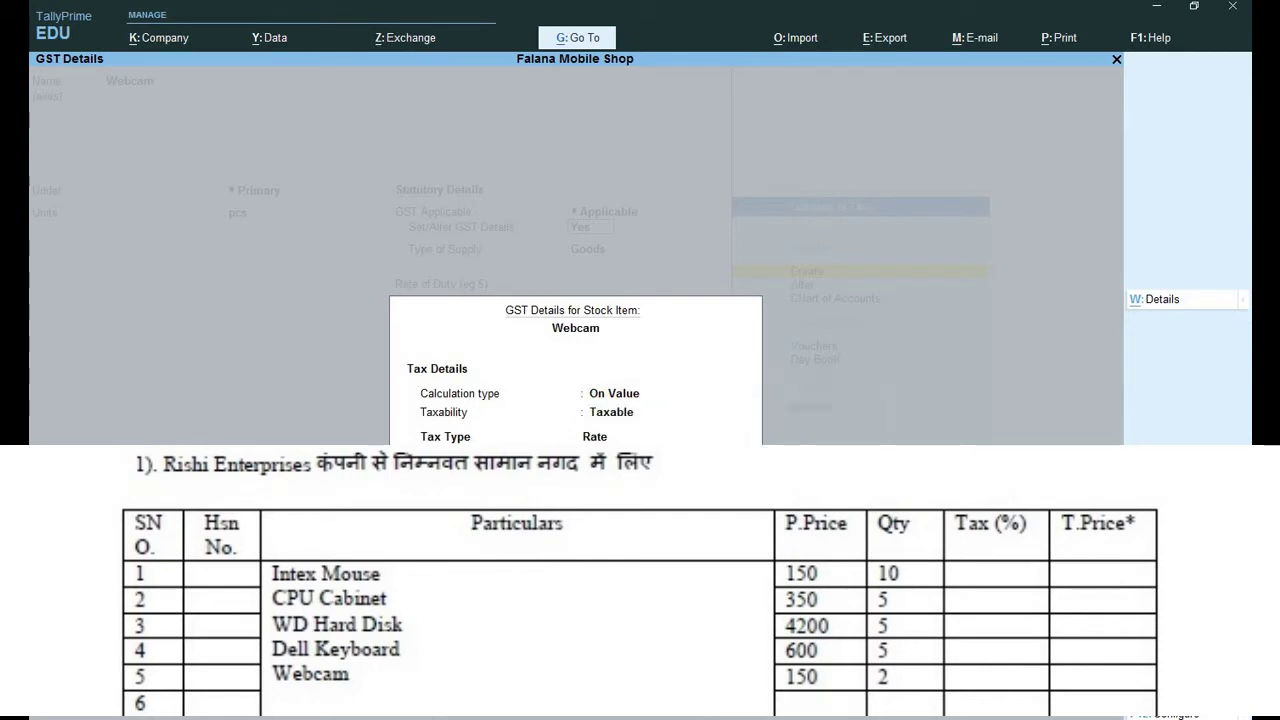
key("ctrl+a")
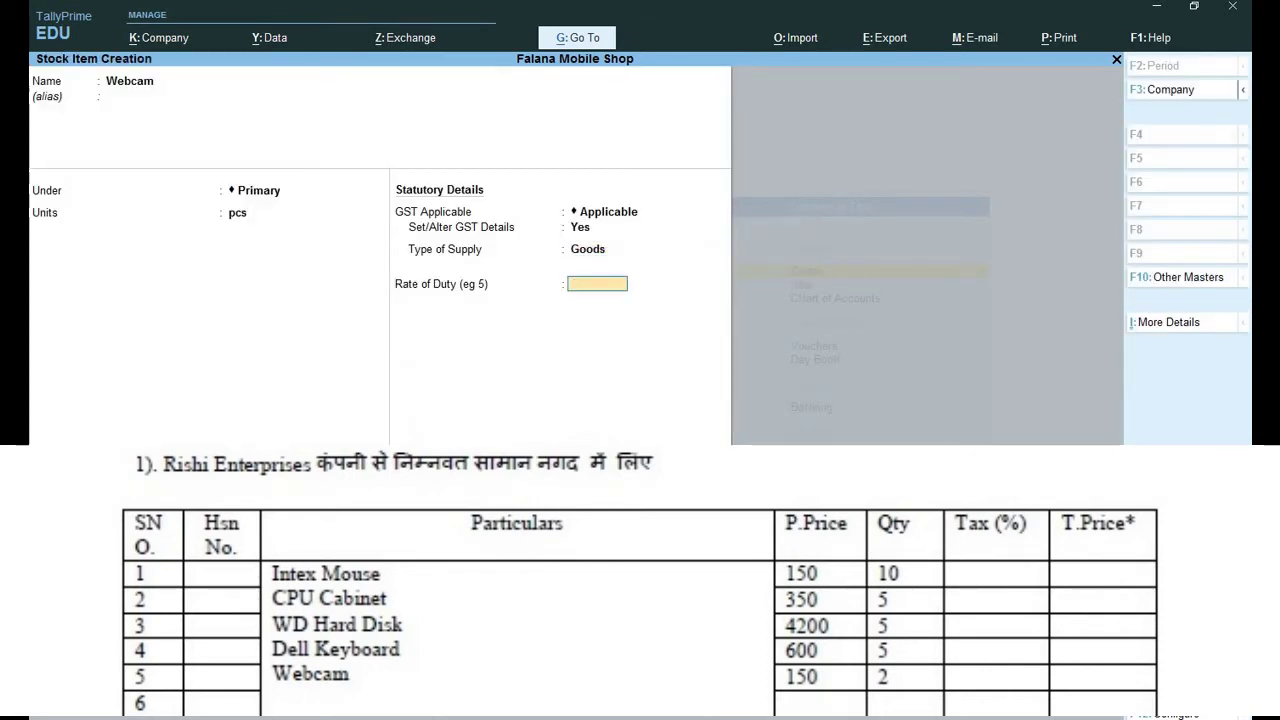
type("18")
key("Return")
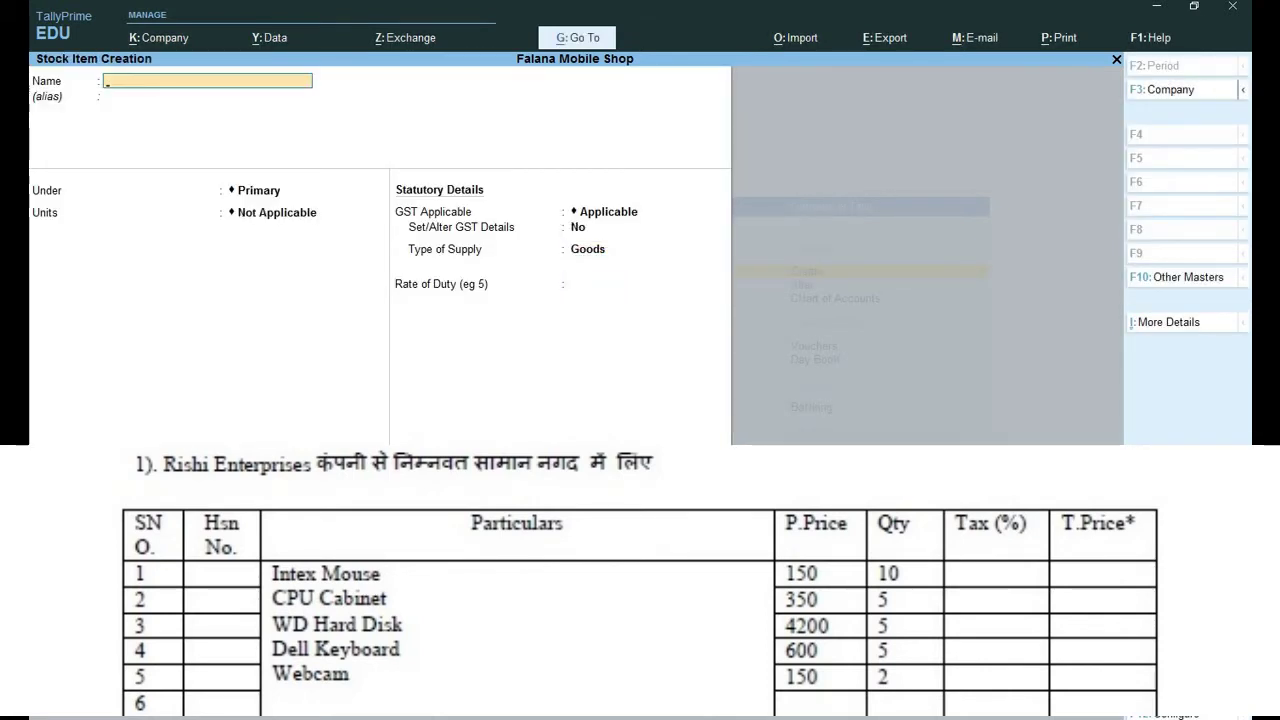
key("Escape")
key("Escape")
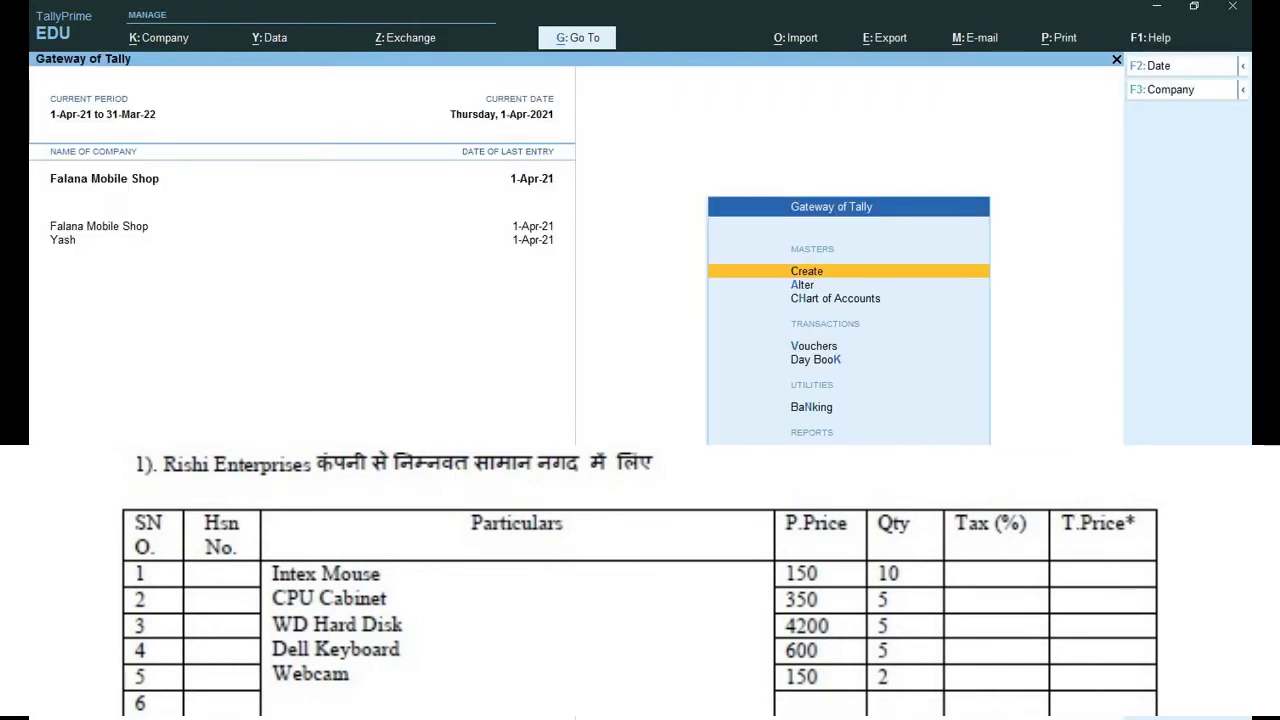
Start a purchase voucher with supplier invoice 12344, dated 1-Apr-21, with Cash as party.
key("v")
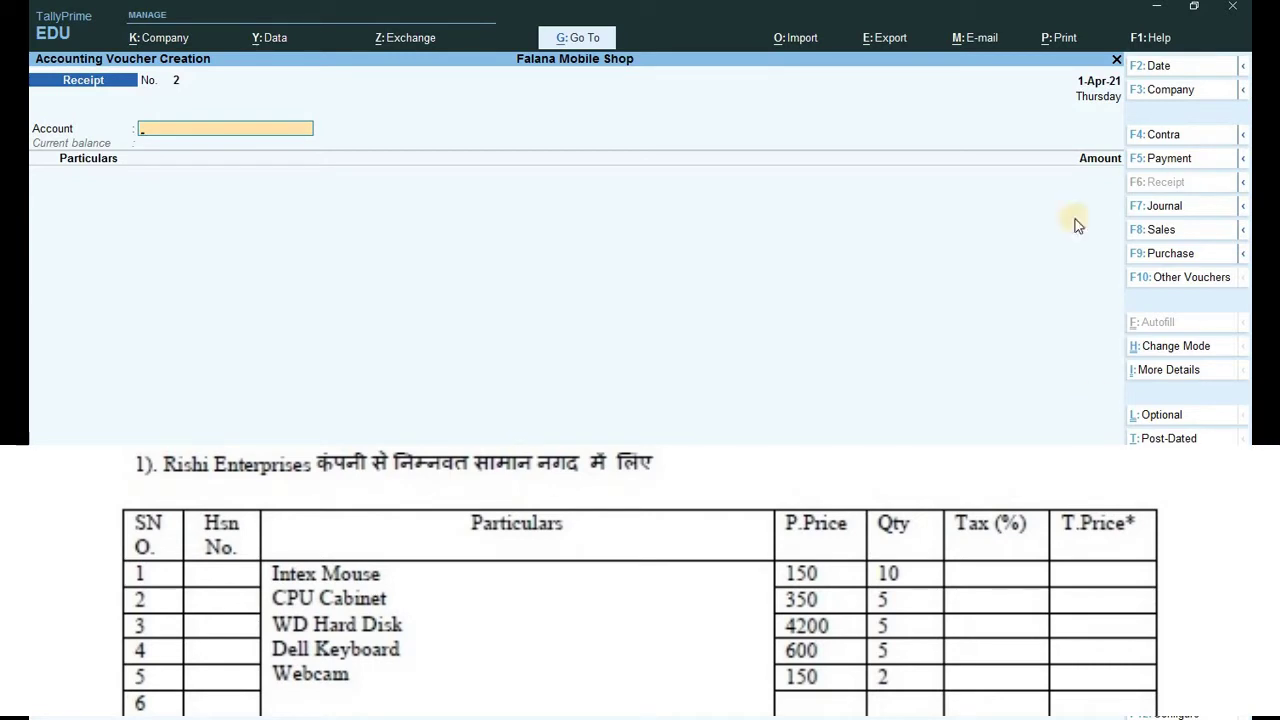
left_click(1159, 257)
type("12")
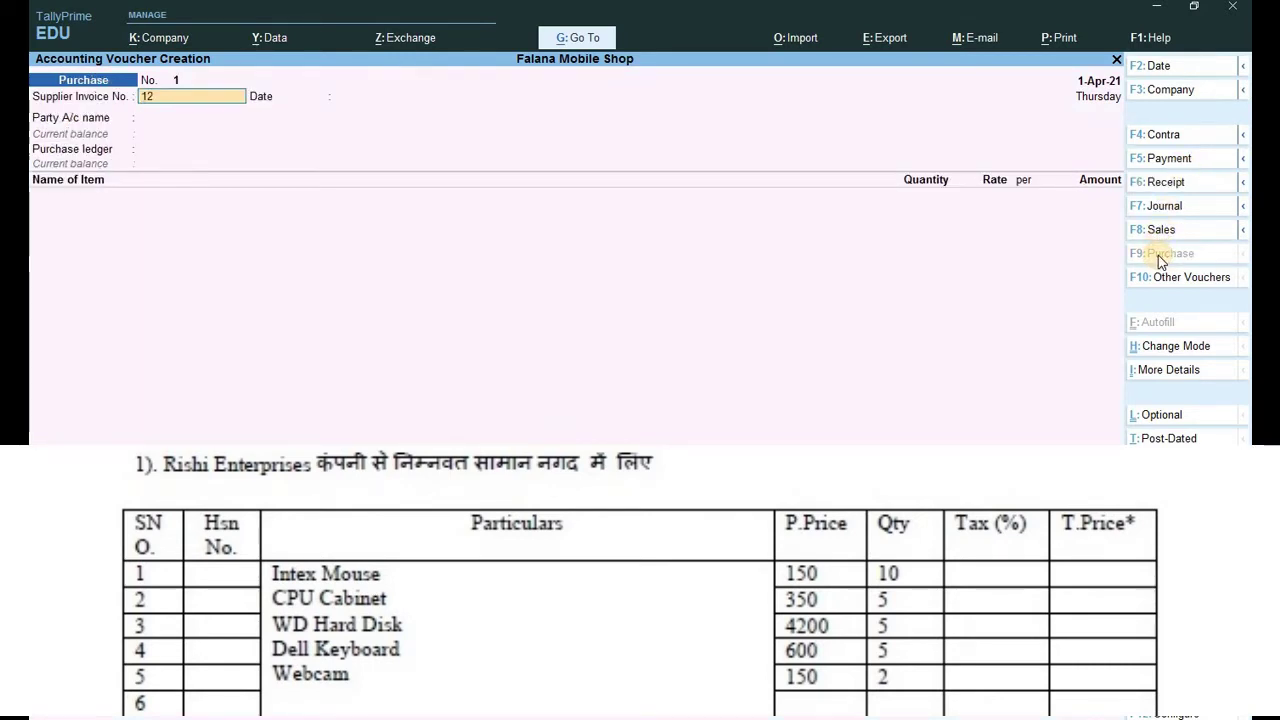
type("344")
key("Return")
key("Return")
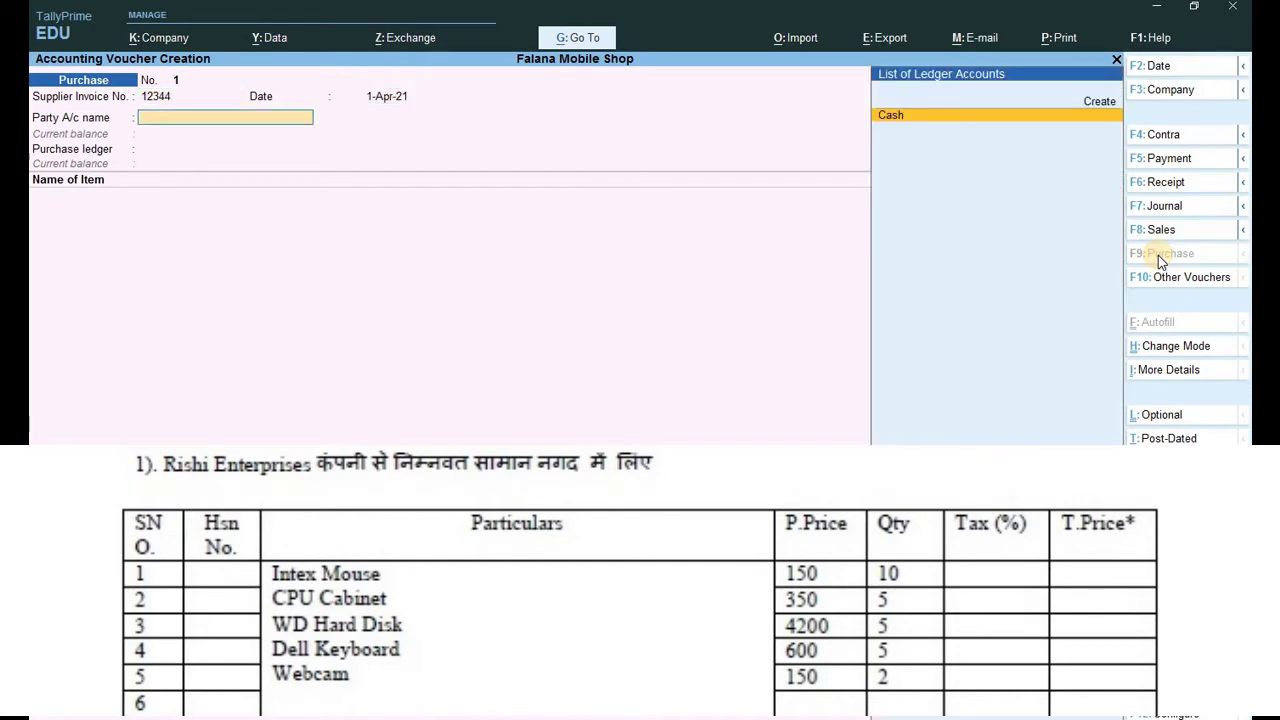
key("Return")
key("Return")
key("Return")
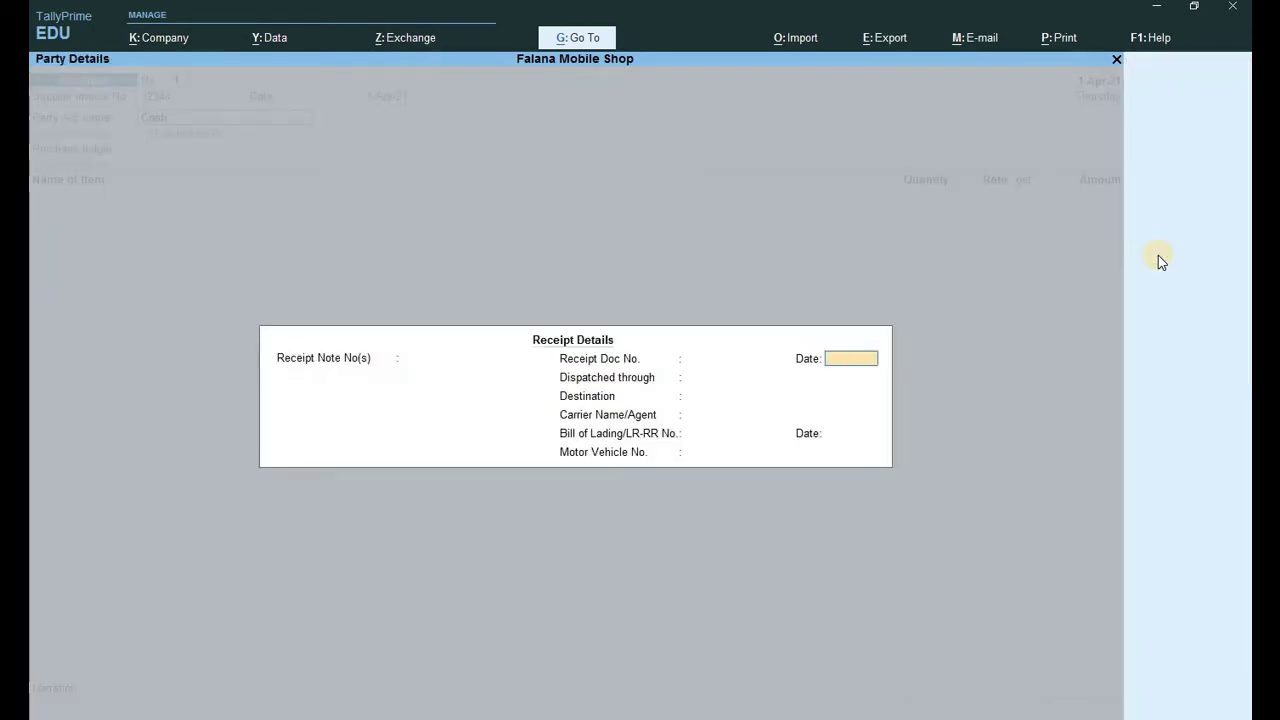
key("Return")
key("Return")
key("Return")
key("Return")
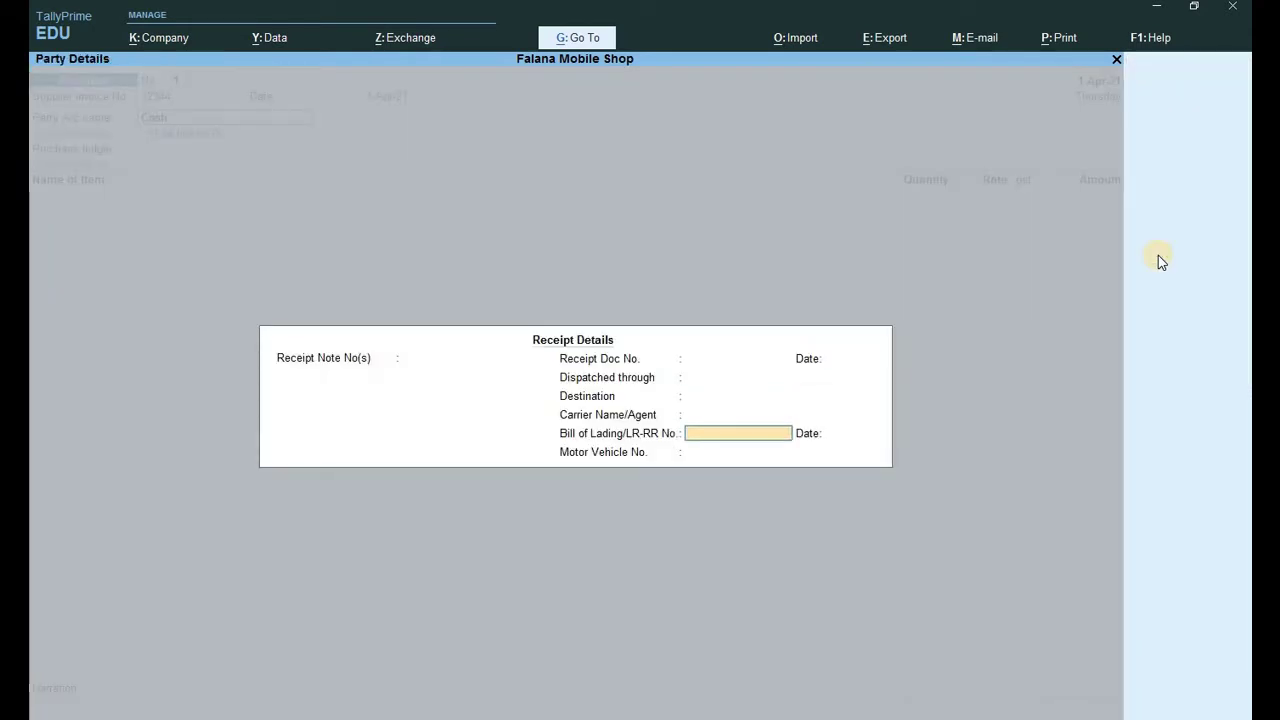
Fill in the supplier's name, mailing name and GST registration type in Party Details.
key("Return")
key("Return")
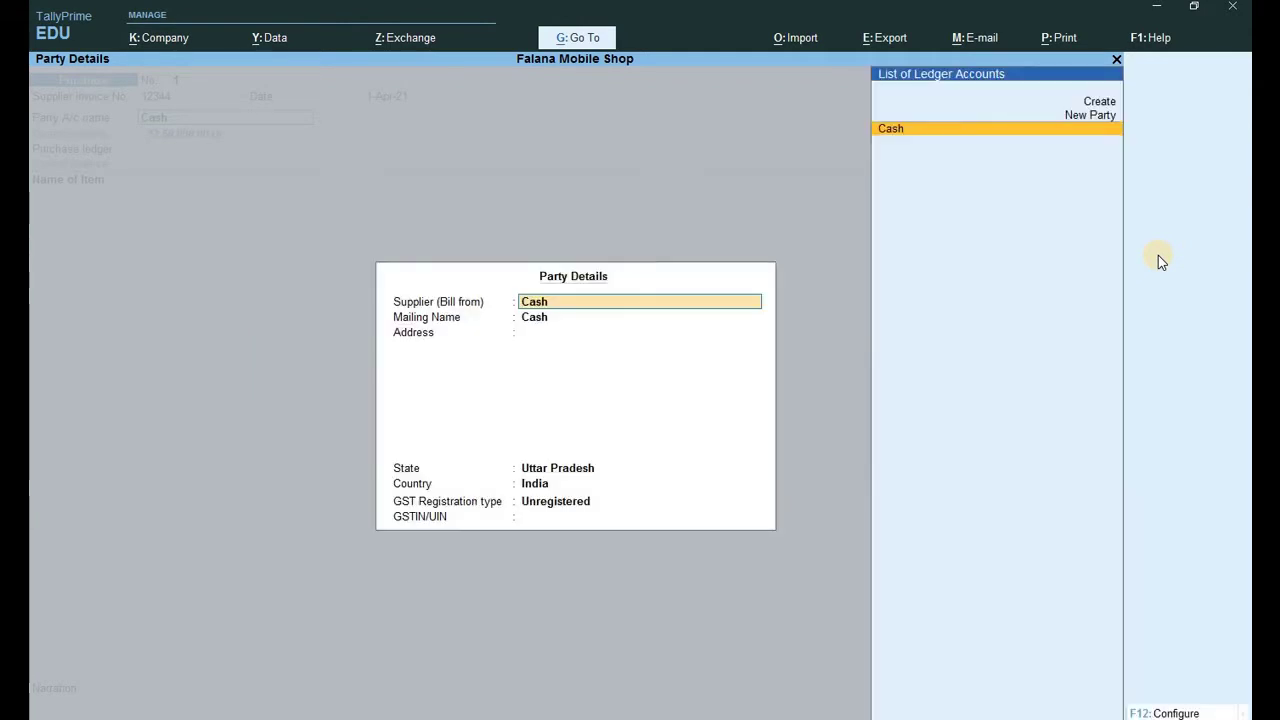
type("Rishi")
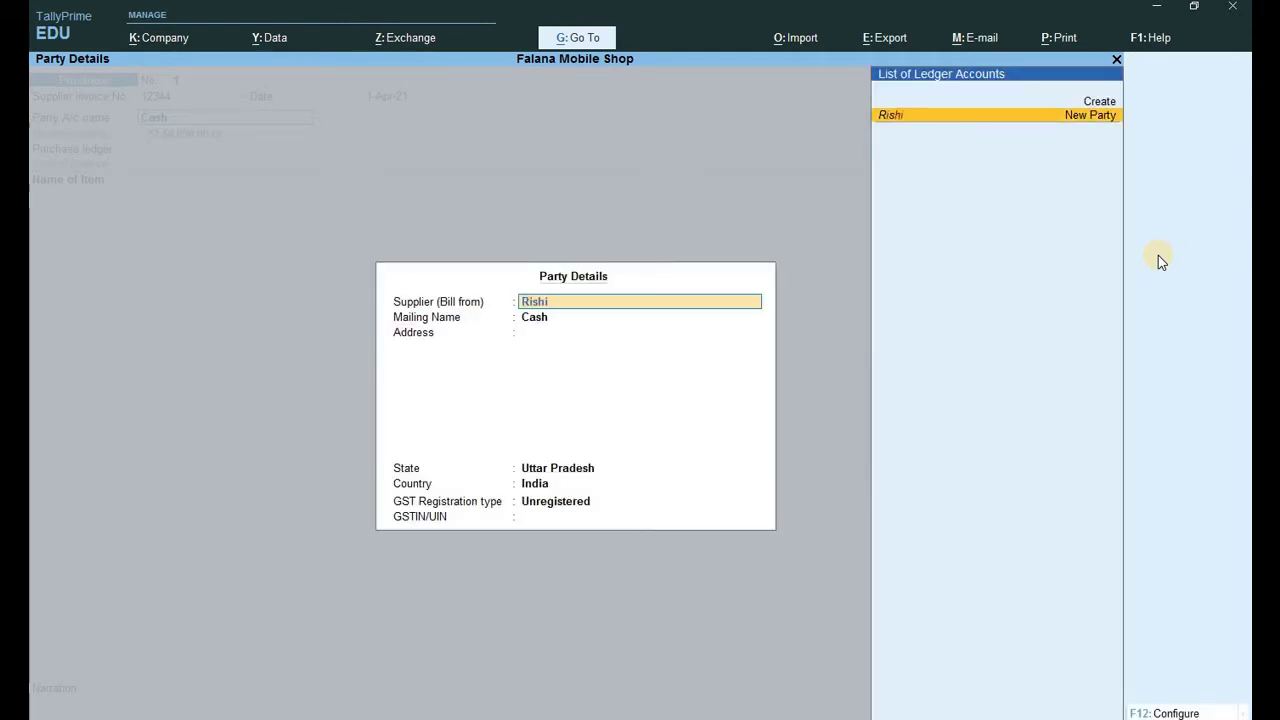
type(" enter")
key("Return")
key("Return")
key("Return")
key("Return")
key("Return")
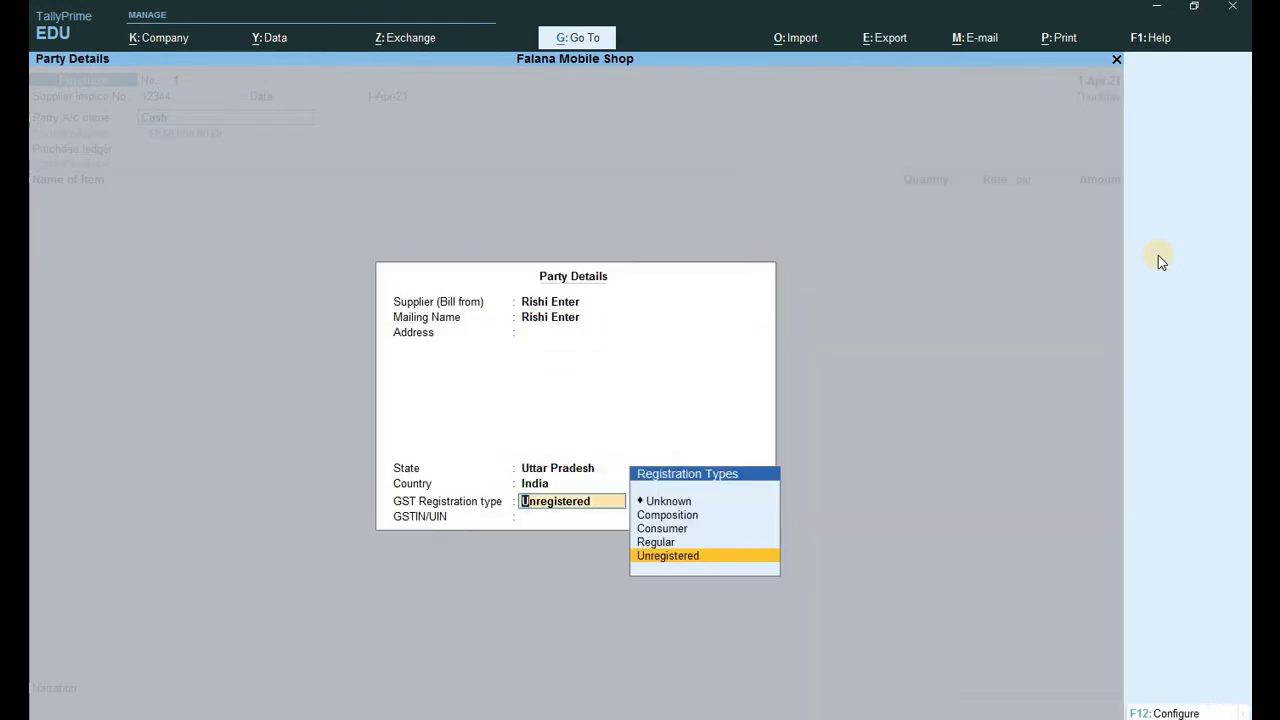
key("Up")
key("Return")
key("Return")
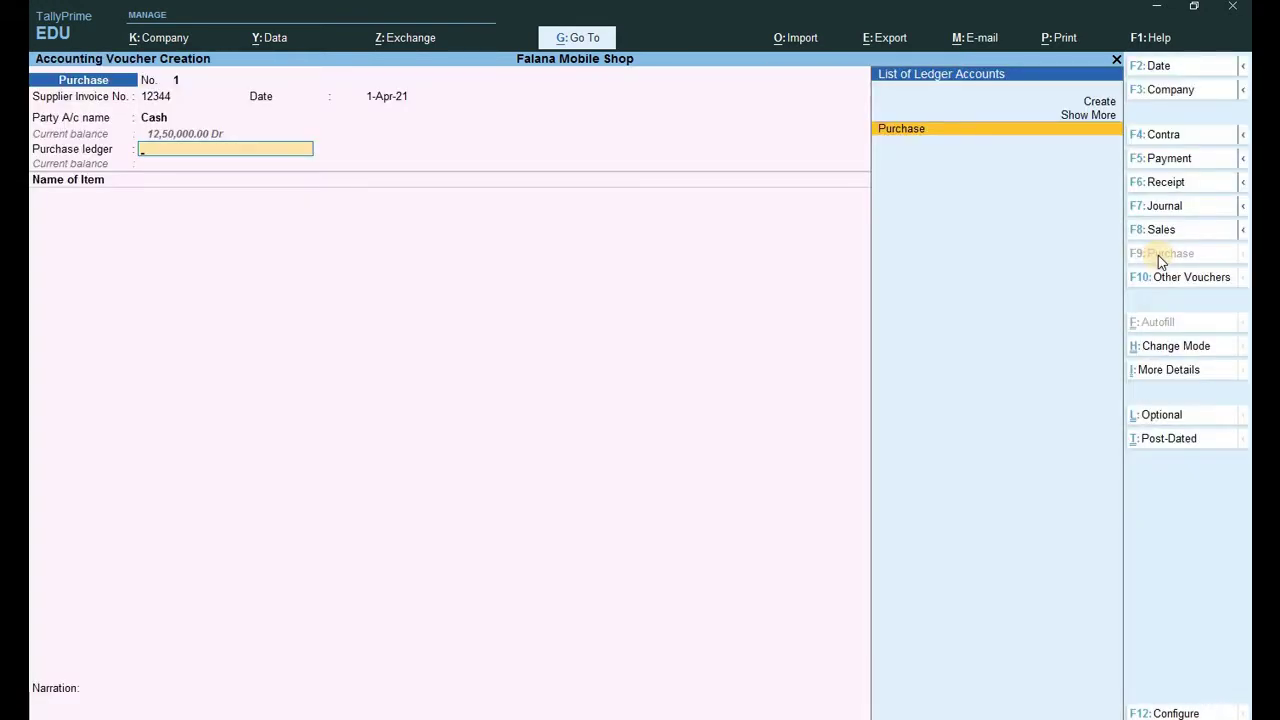
key("Return")
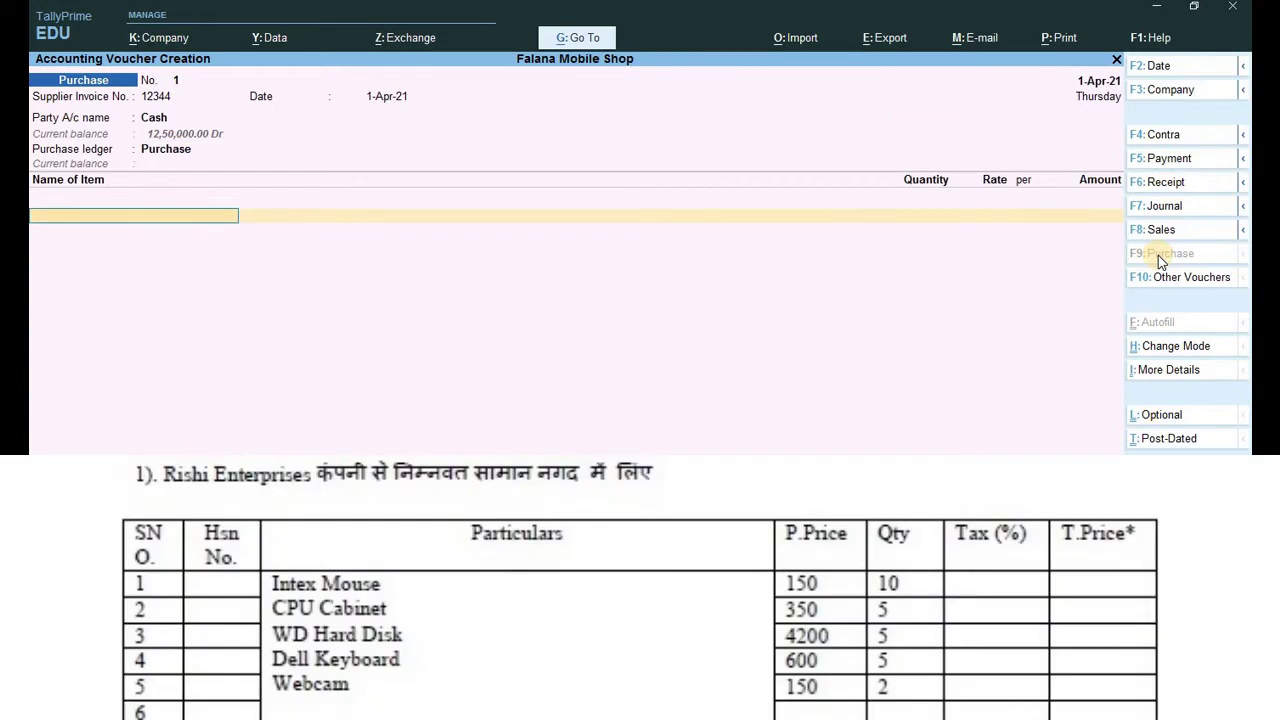
Add Intex Mouse to the purchase voucher: 10 pcs at 150.
type("int")
key("Return")
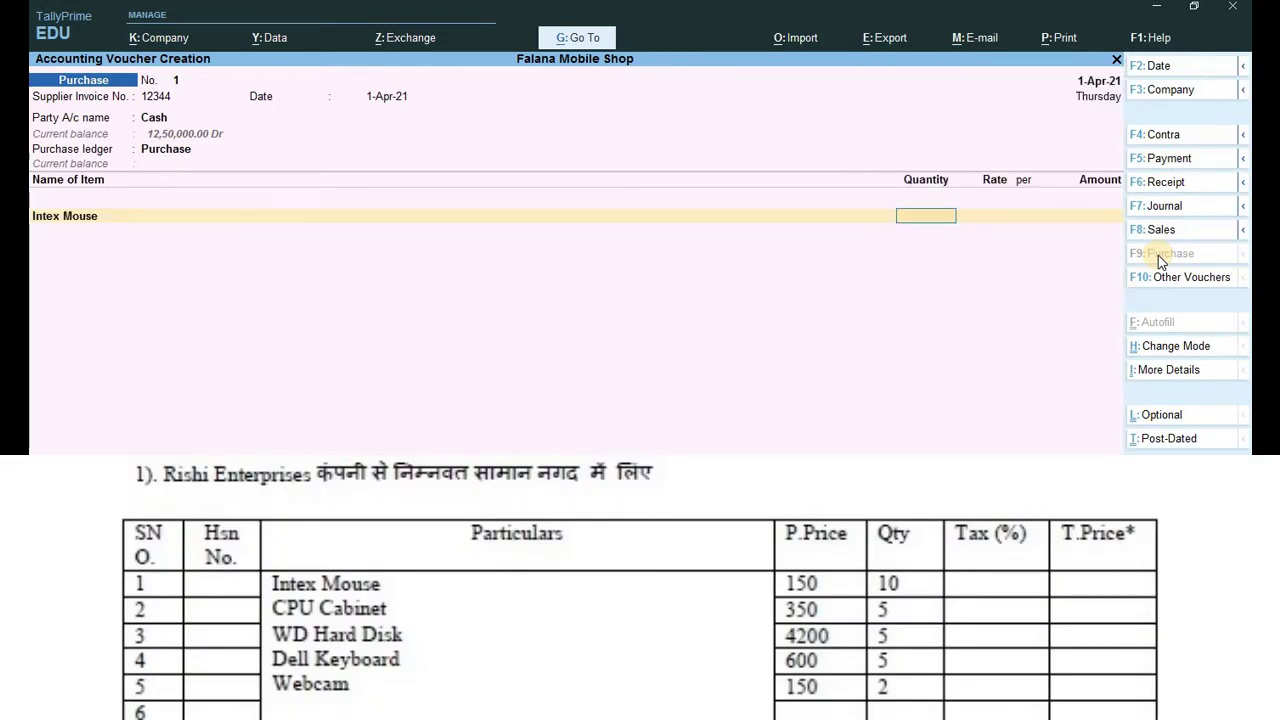
type("10")
key("Return")
type("150")
key("Return")
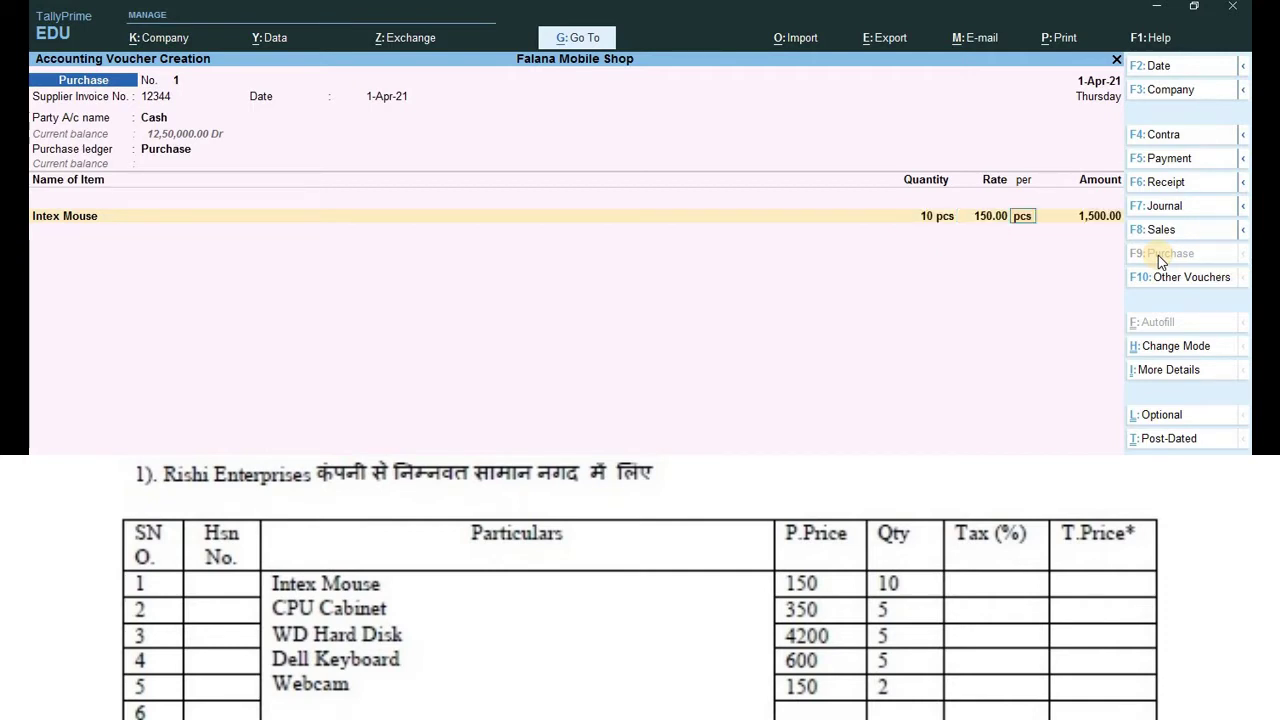
key("Return")
key("Return")
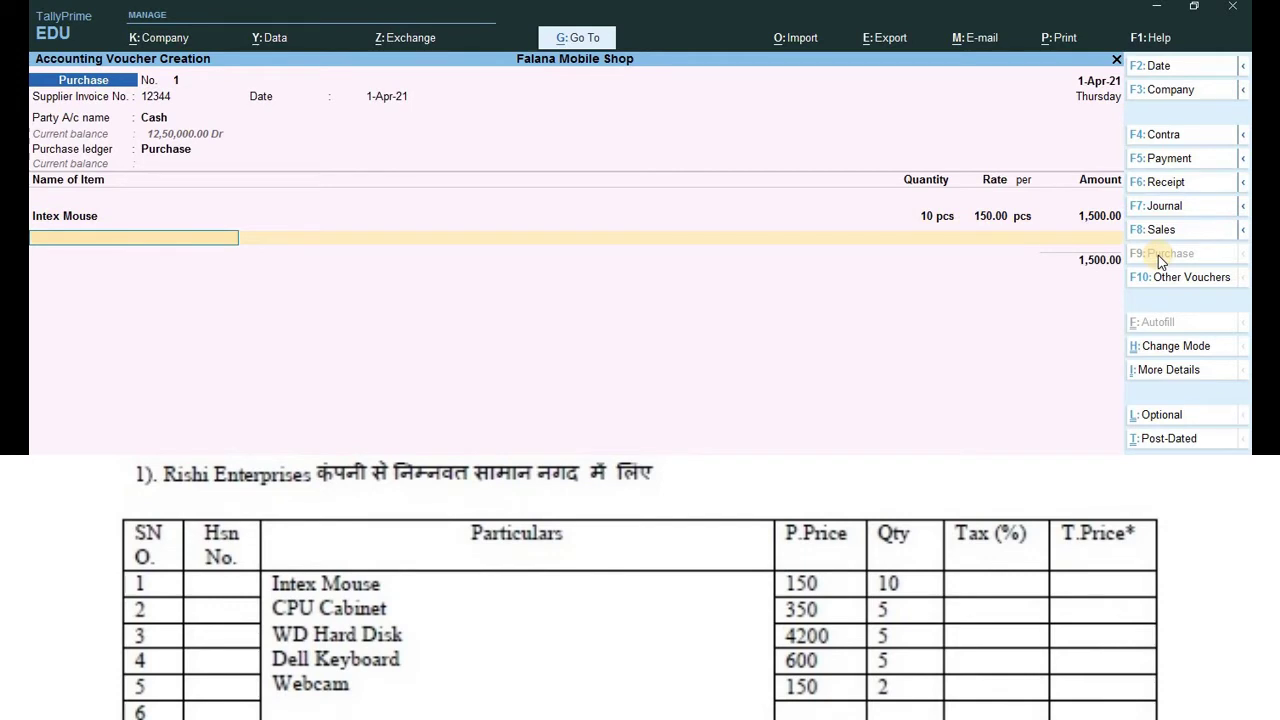
Add Cpu Cabinet: 5 pcs at 350, giving a 1,750 amount.
type("C")
key("Return")
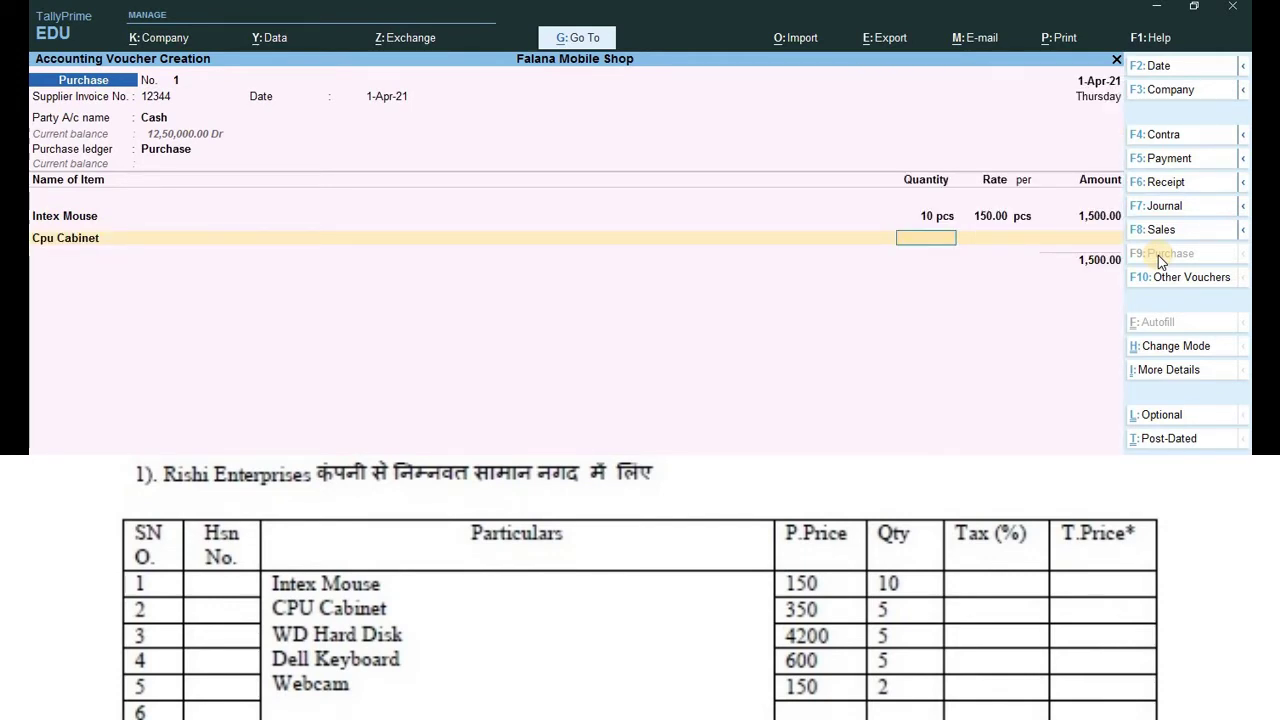
type("5")
key("Return")
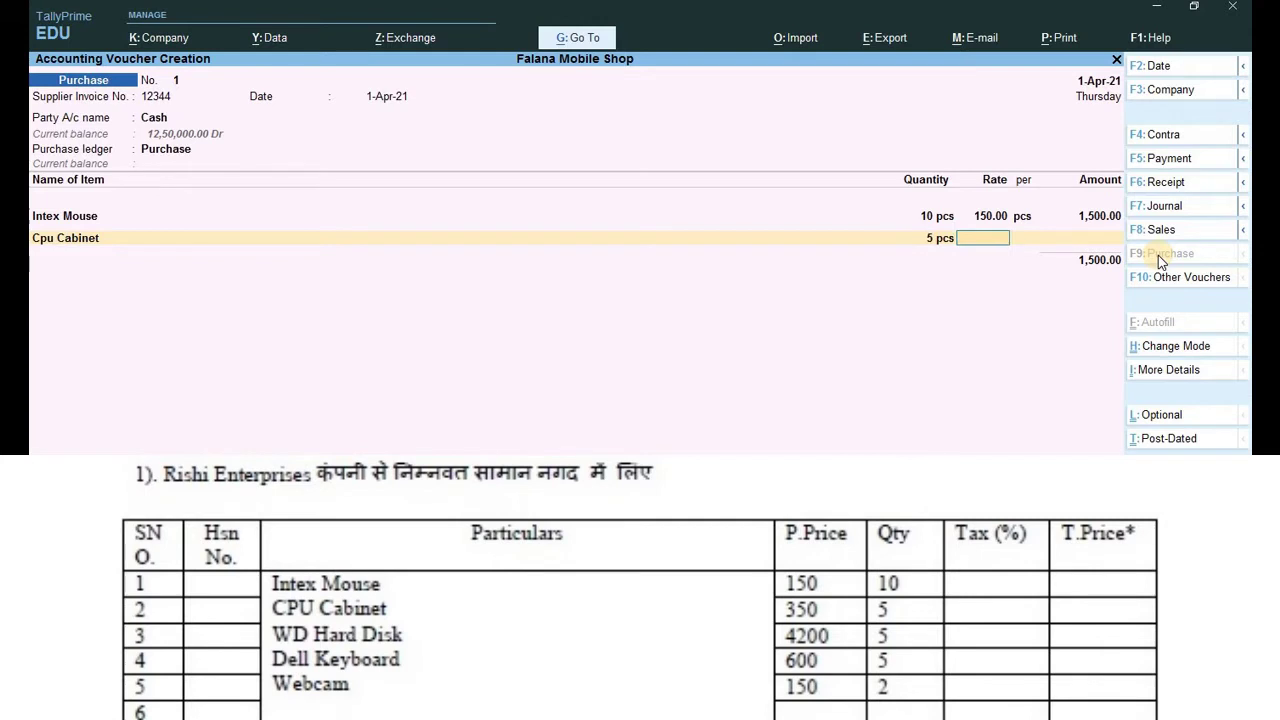
type("350")
key("Return")
key("Return")
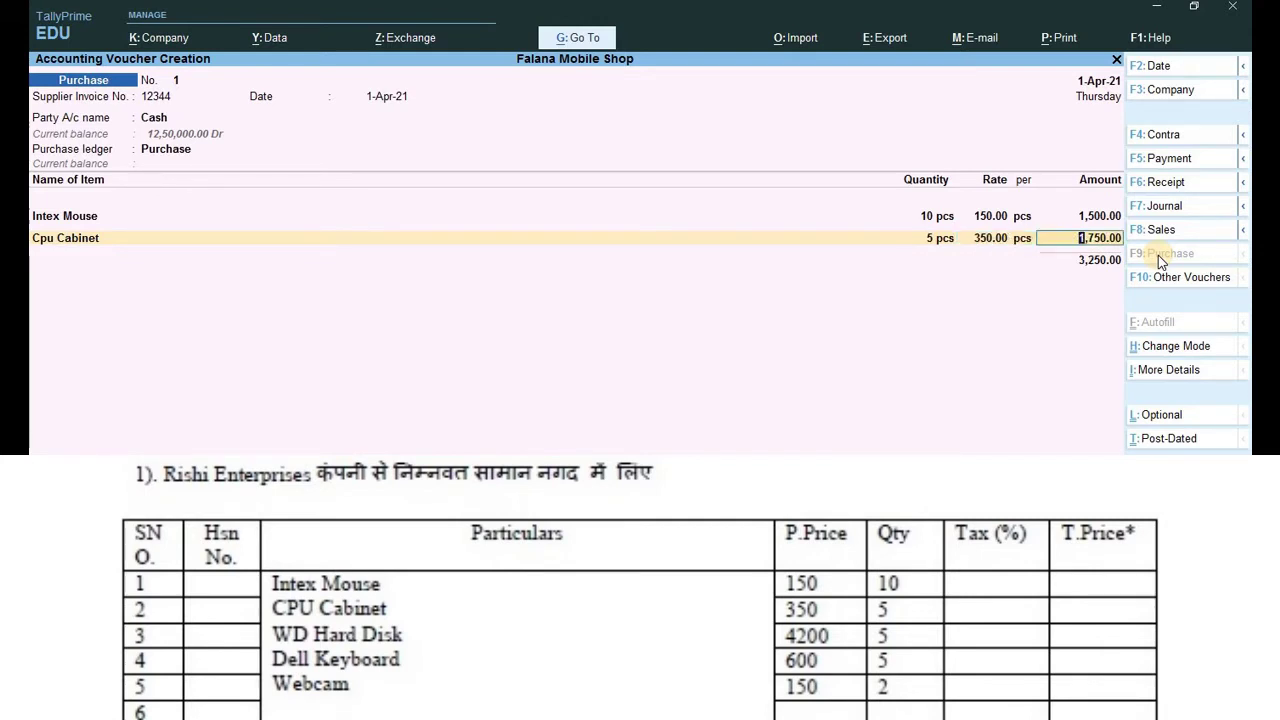
key("Return")
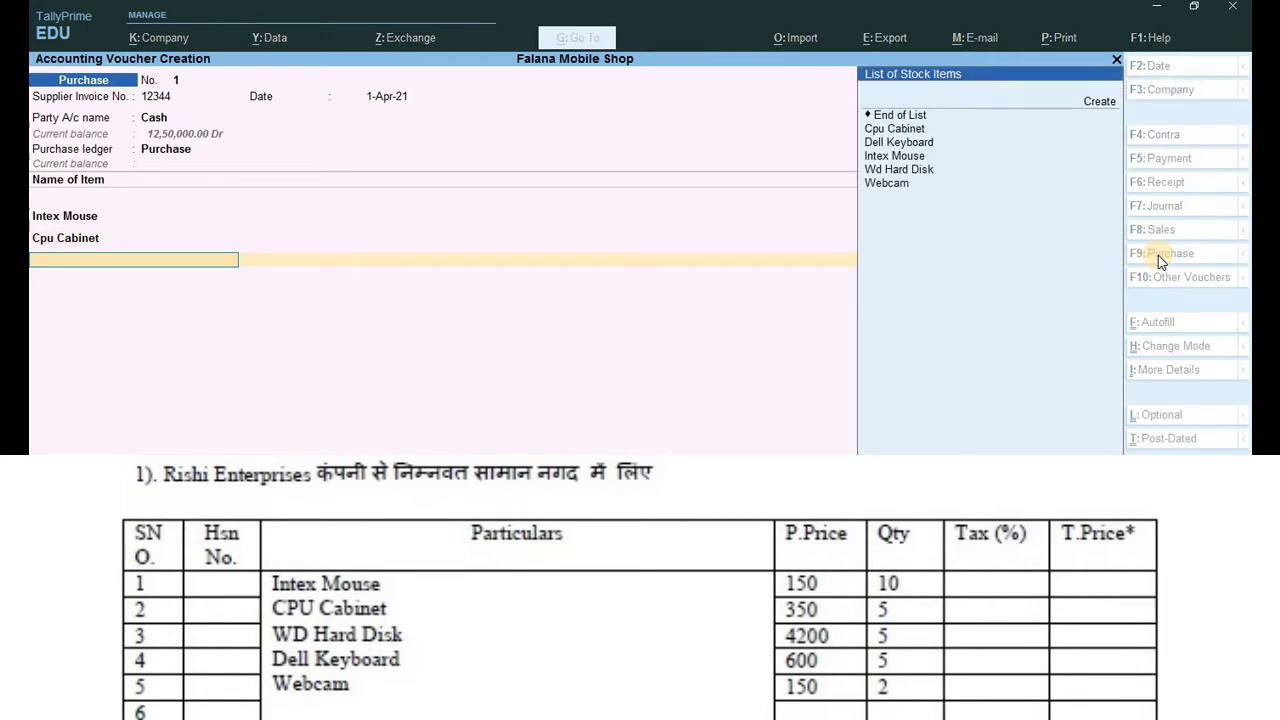
Add Wd Hard Disk (5 pcs at 4,200) and Dell Keyboard (5 pcs at 600).
type("W")
key("Down")
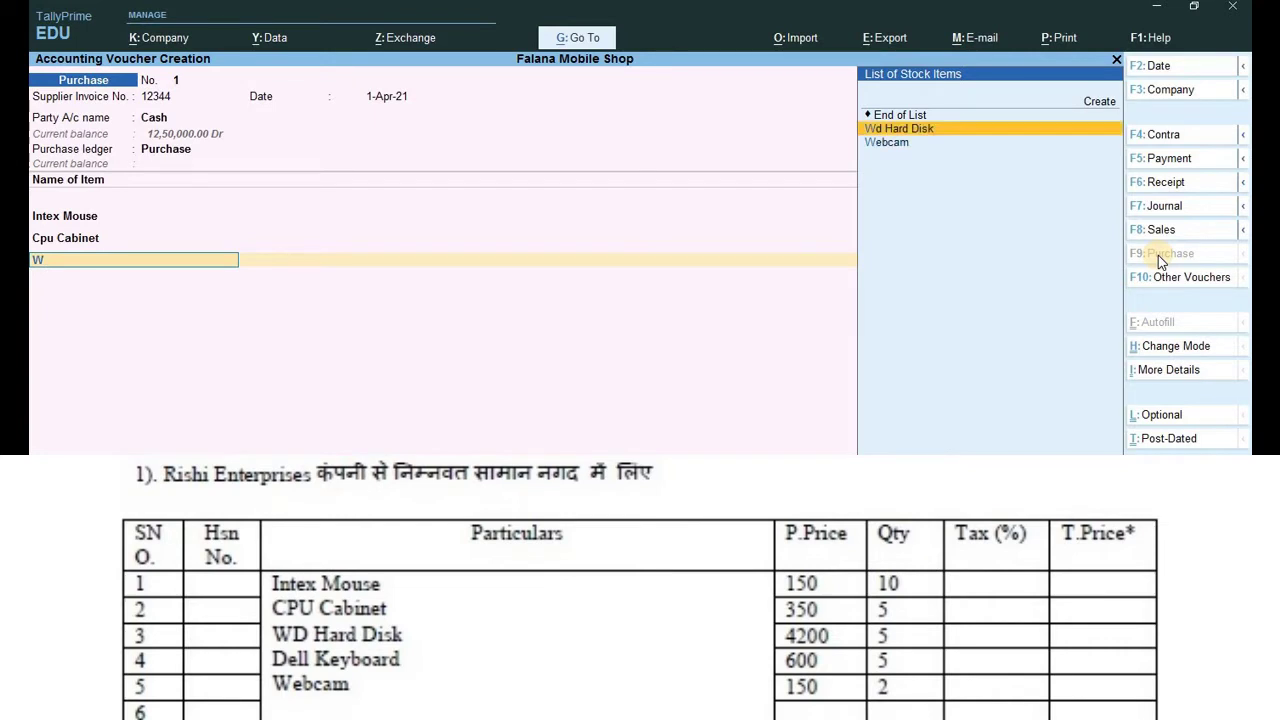
key("Return")
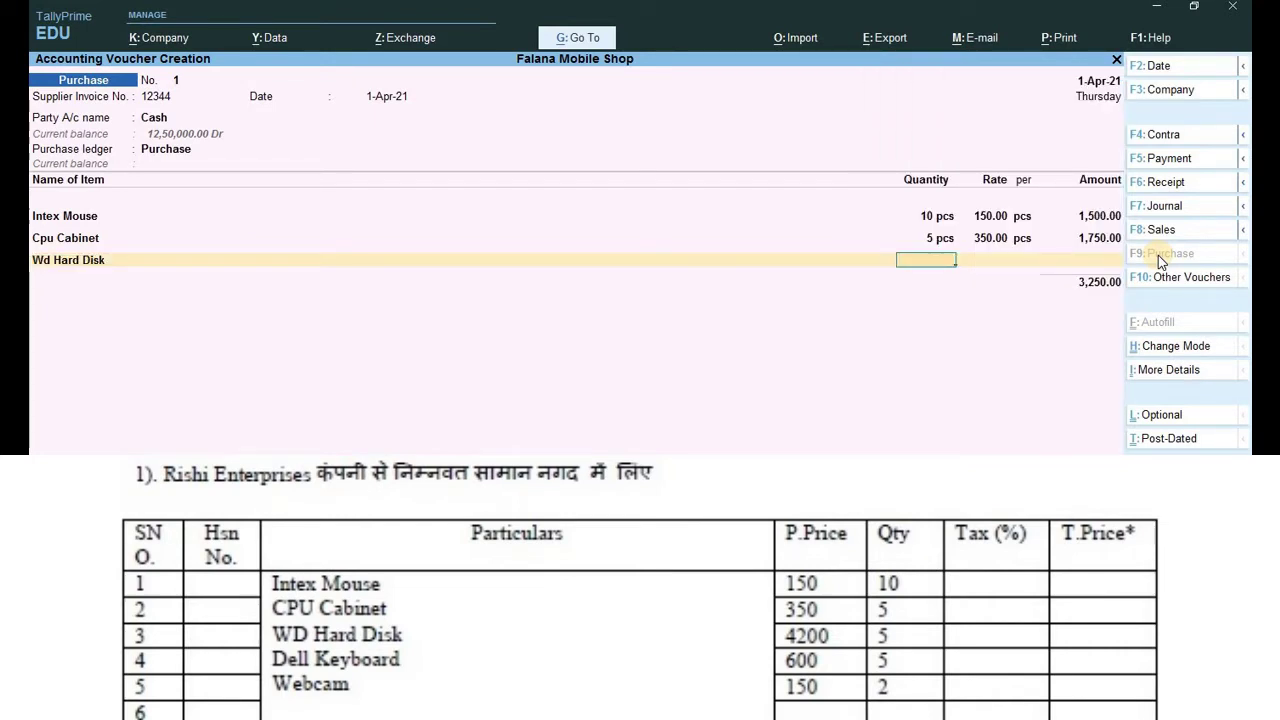
type("5")
key("Return")
type("4200")
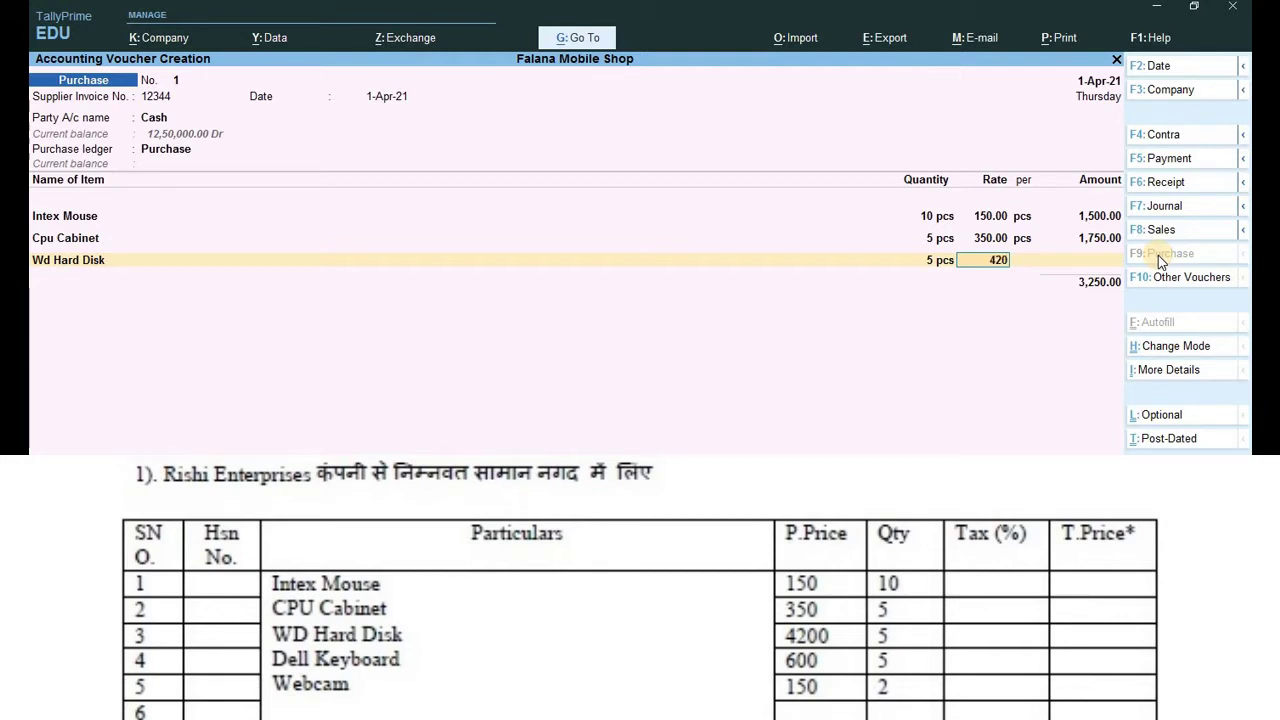
key("Return")
key("Return")
key("Return")
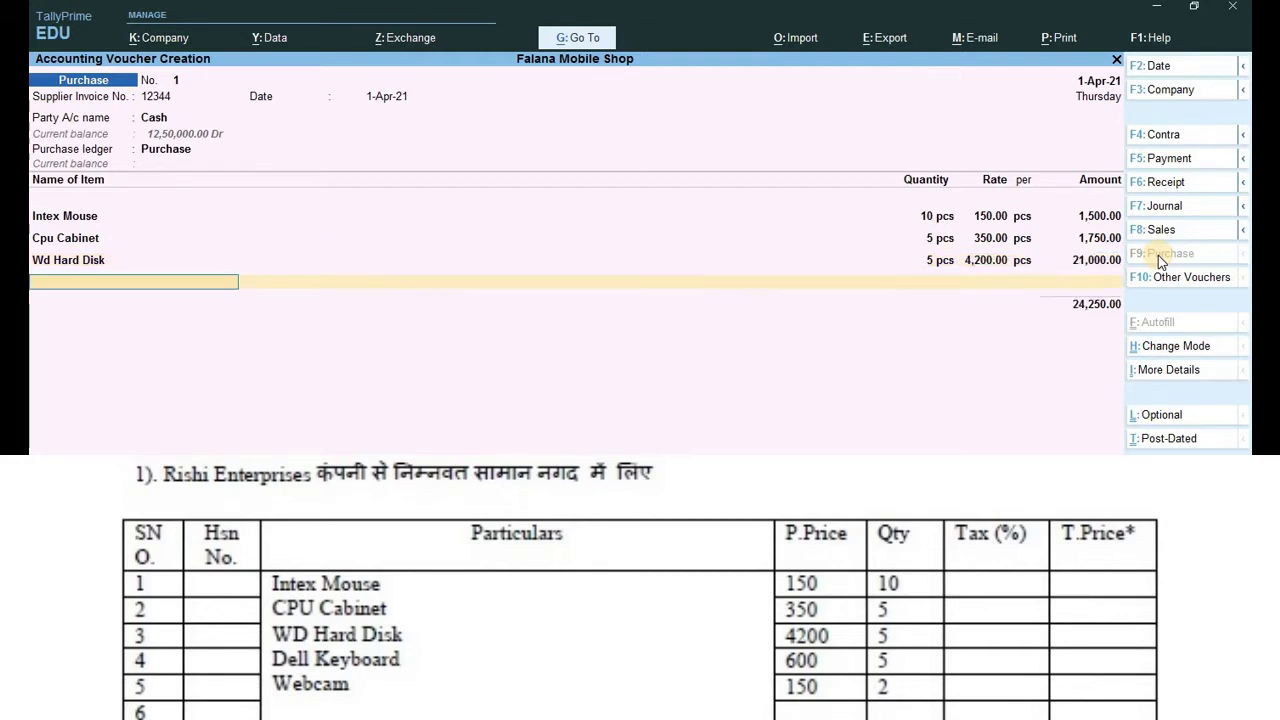
type("d")
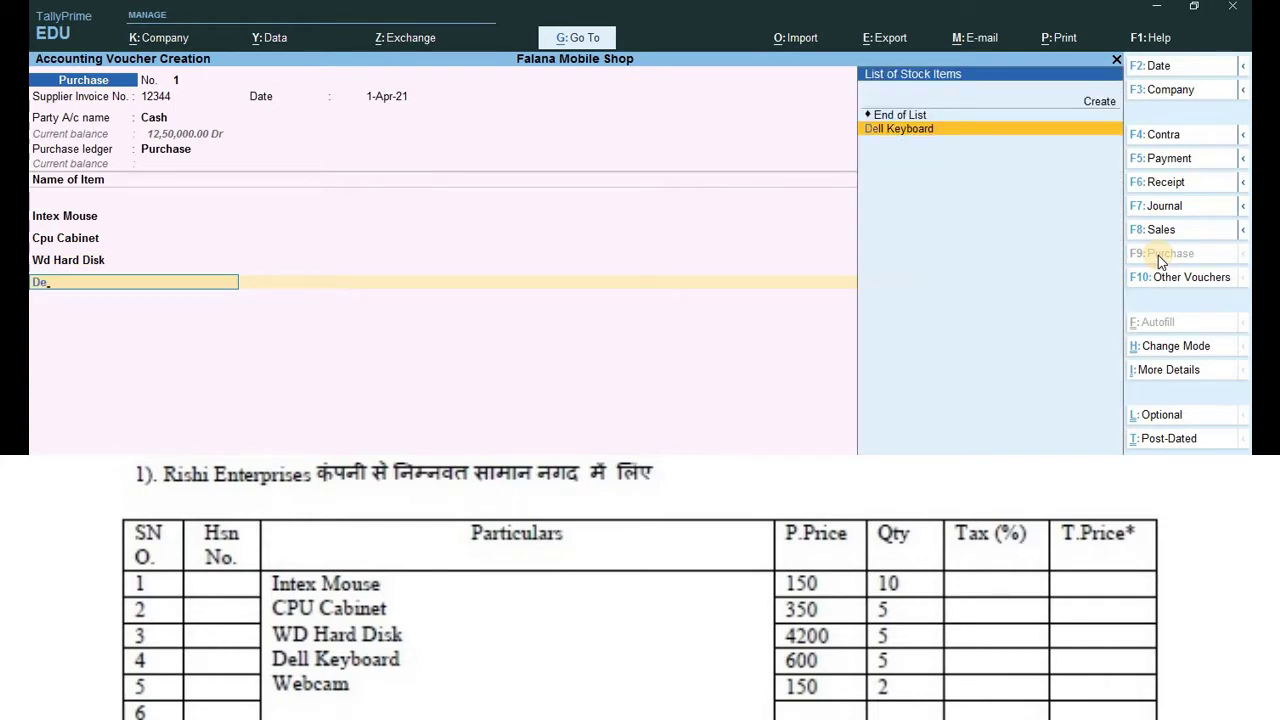
key("Return")
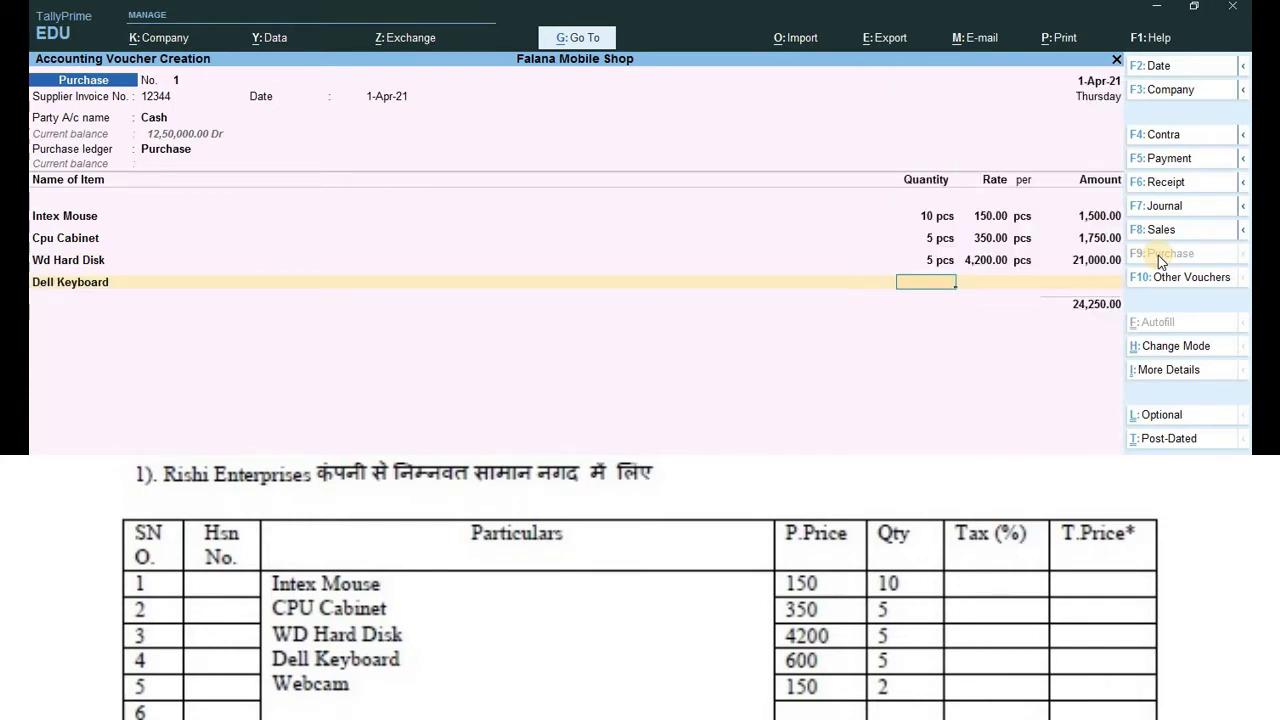
type("5")
key("Return")
type("6")
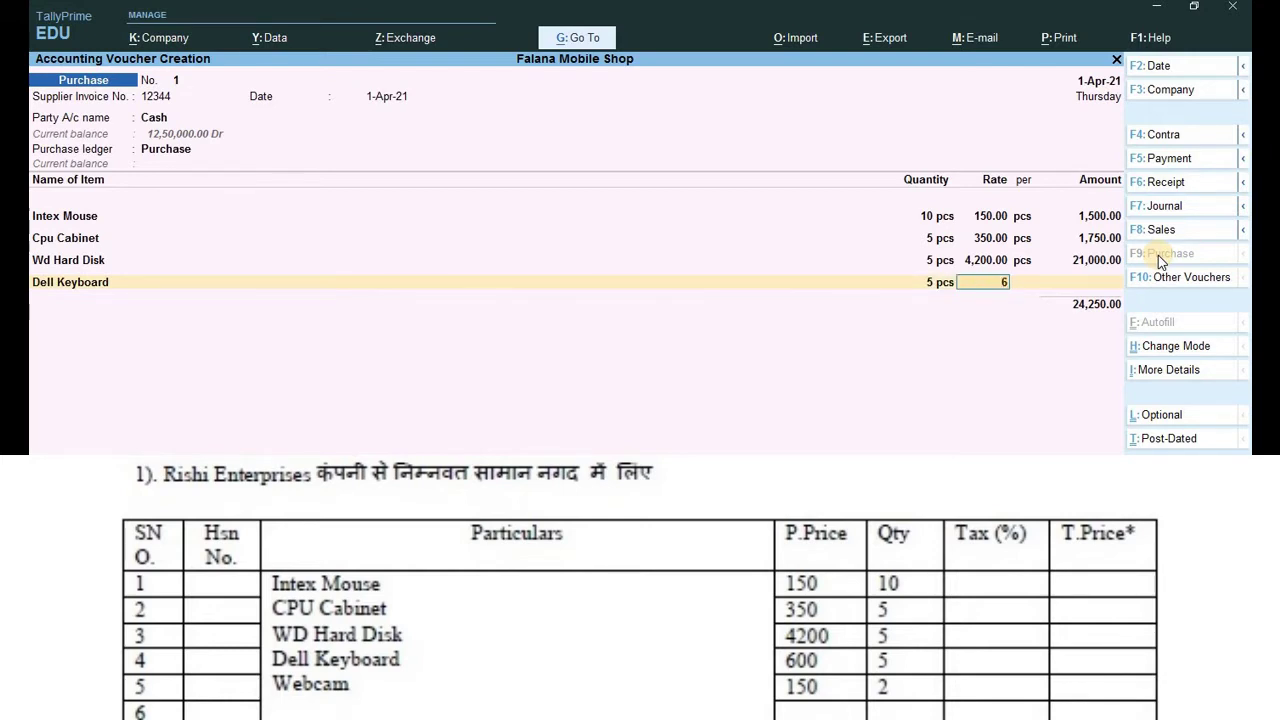
type("00")
key("Return")
key("Return")
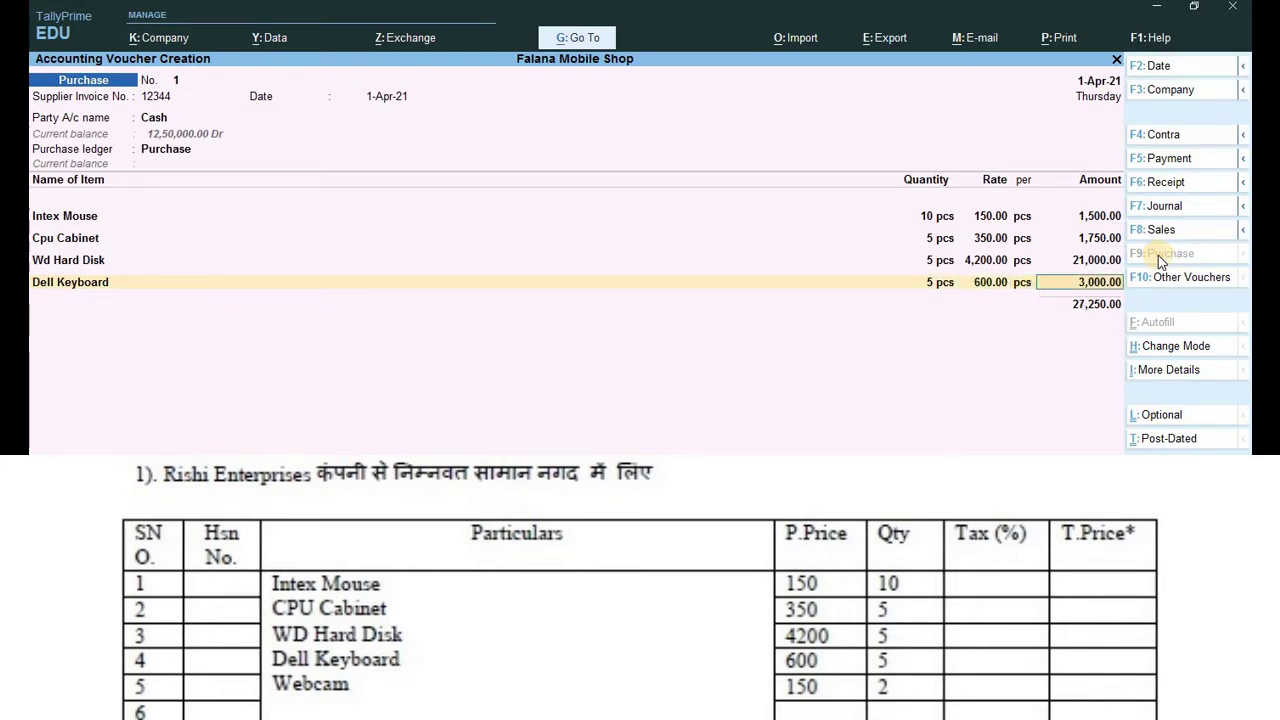
key("Return")
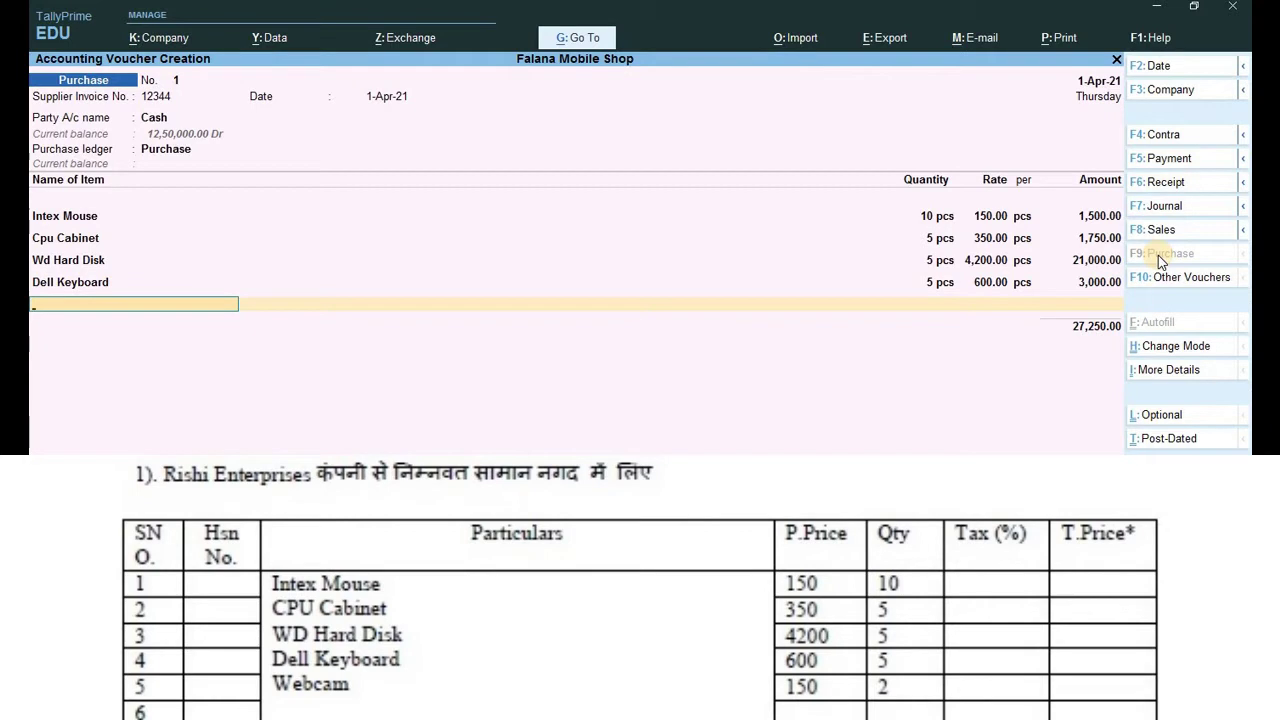
Add Webcam: 2 pcs at 150.
type("W")
key("Down")
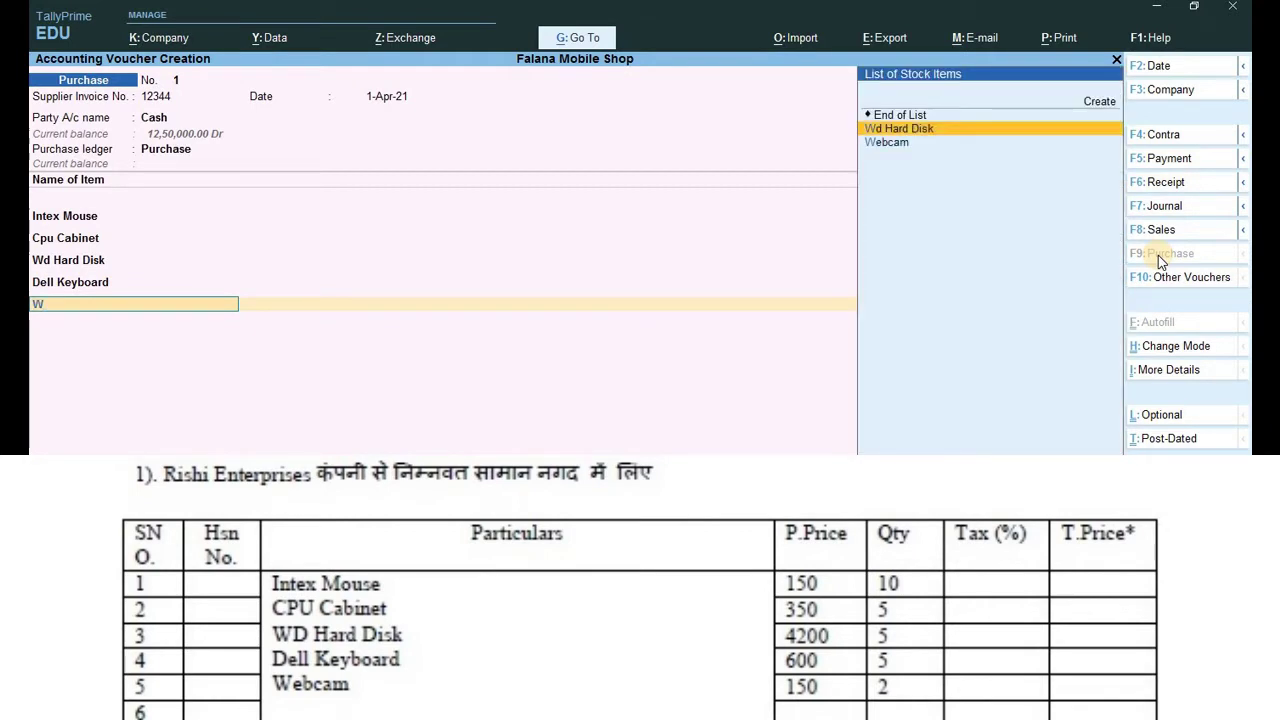
key("Down")
key("Return")
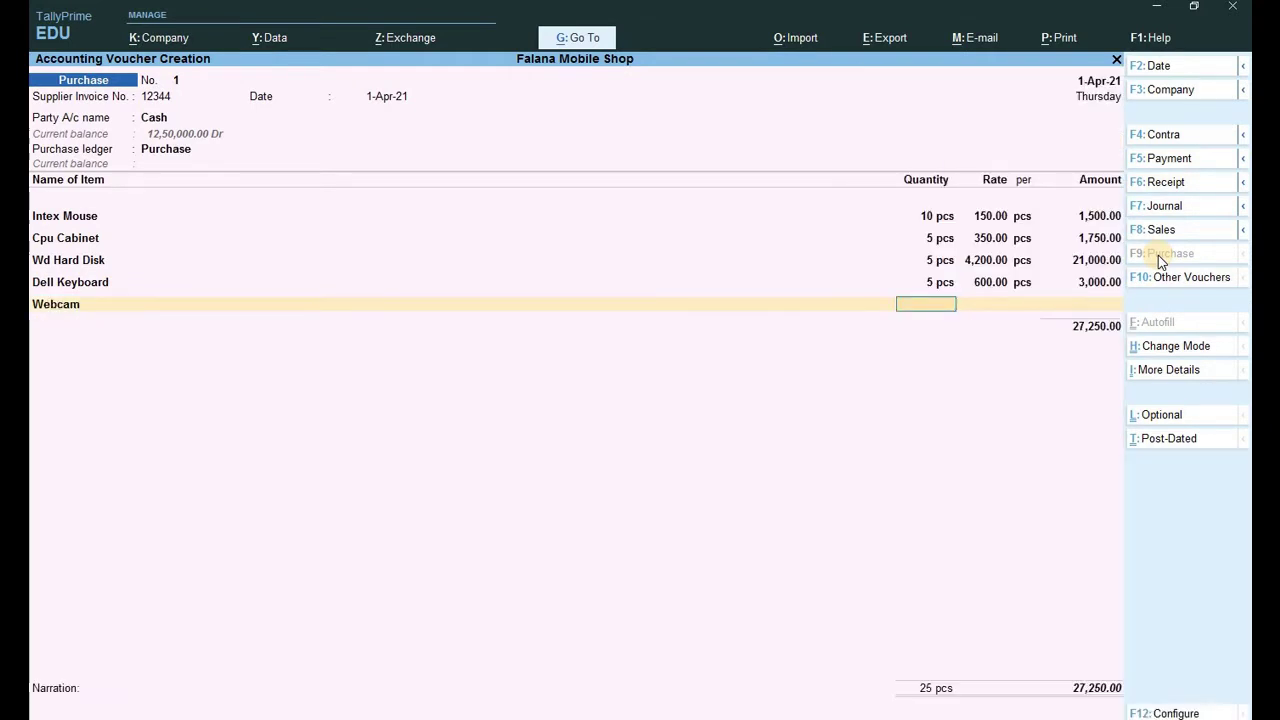
type("2")
key("Return")
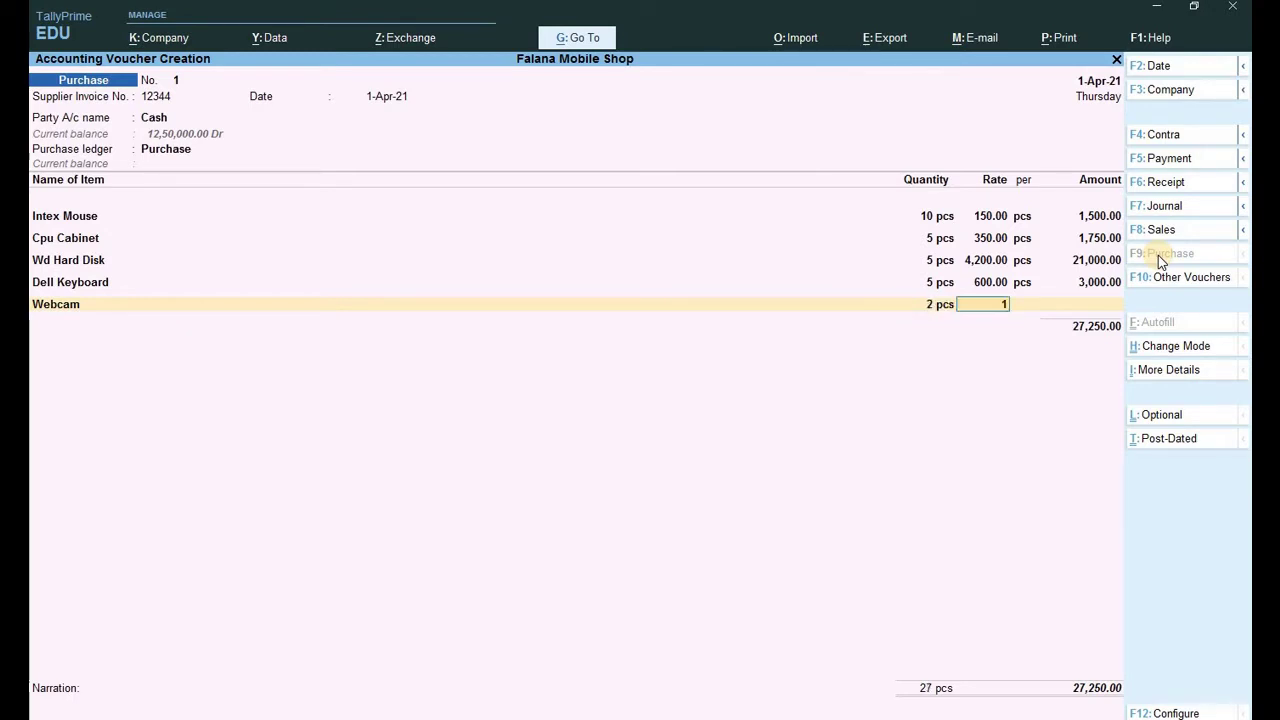
type("150")
key("Return")
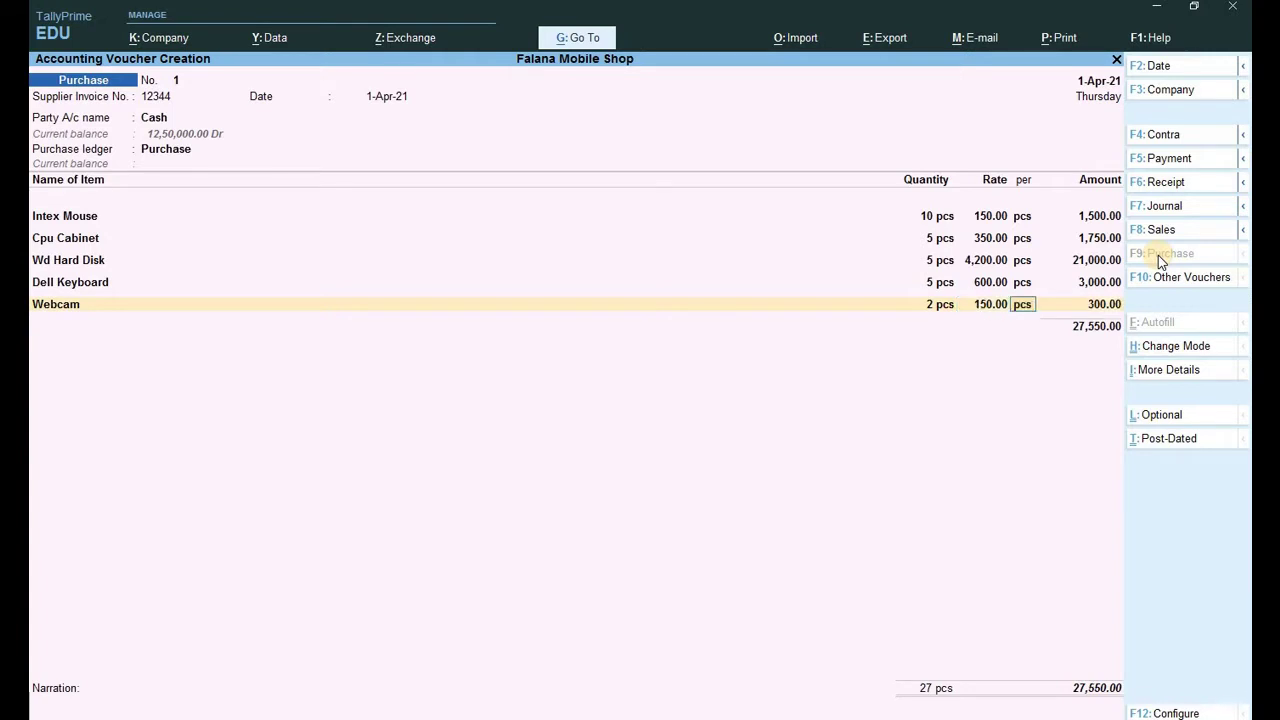
key("Return")
key("Return")
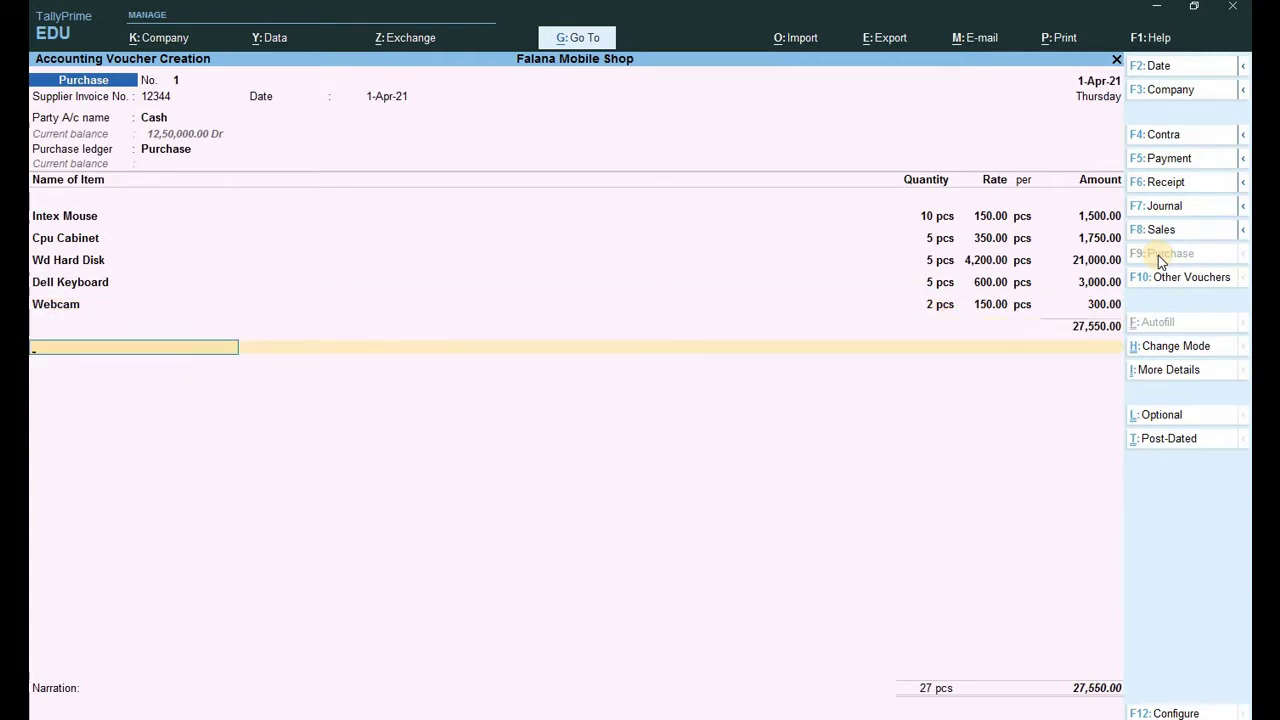
Add Cgst and Sgst tax ledgers, save the voucher, and return to the Gateway.
type("C")
key("Return")
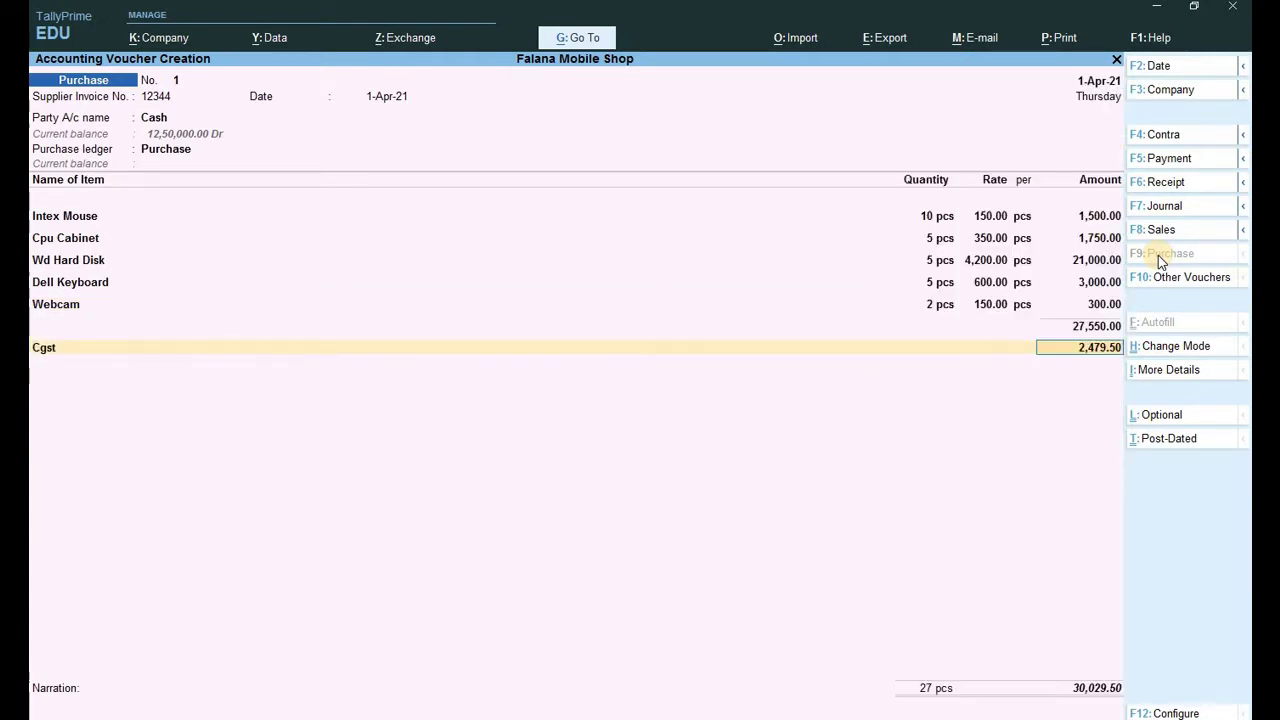
key("Return")
type("S")
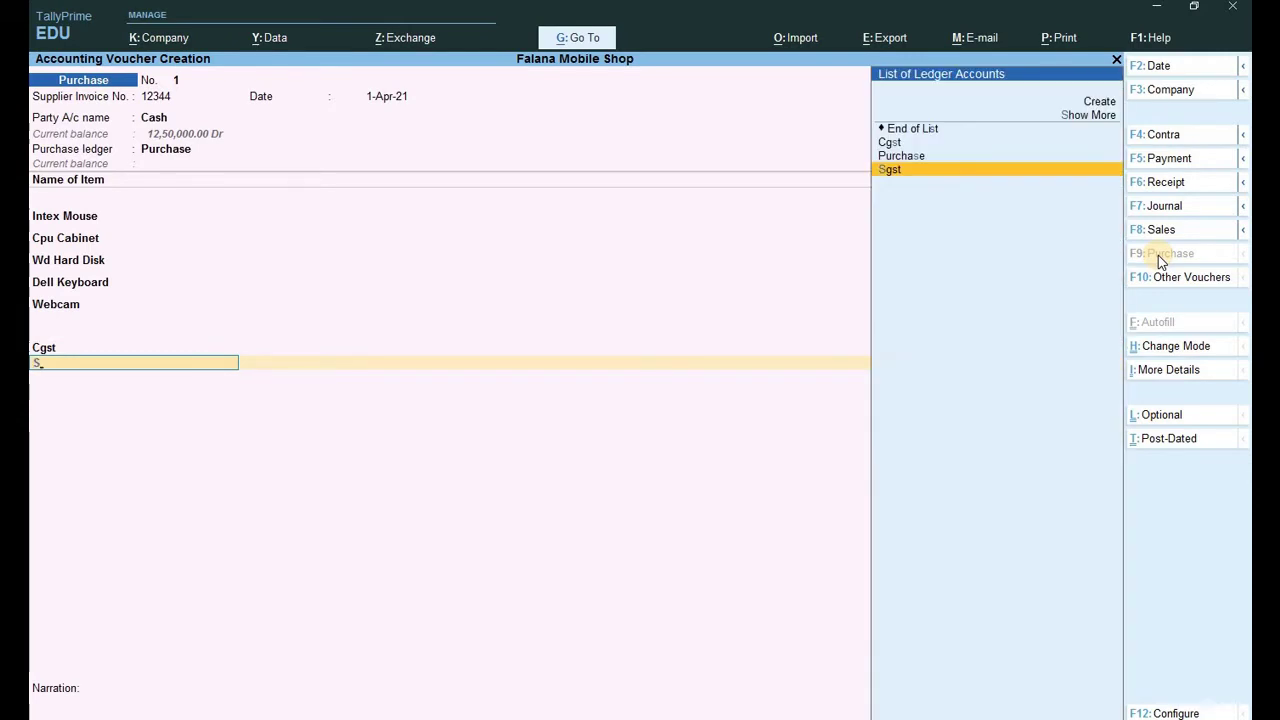
key("Return")
key("Return")
key("Return")
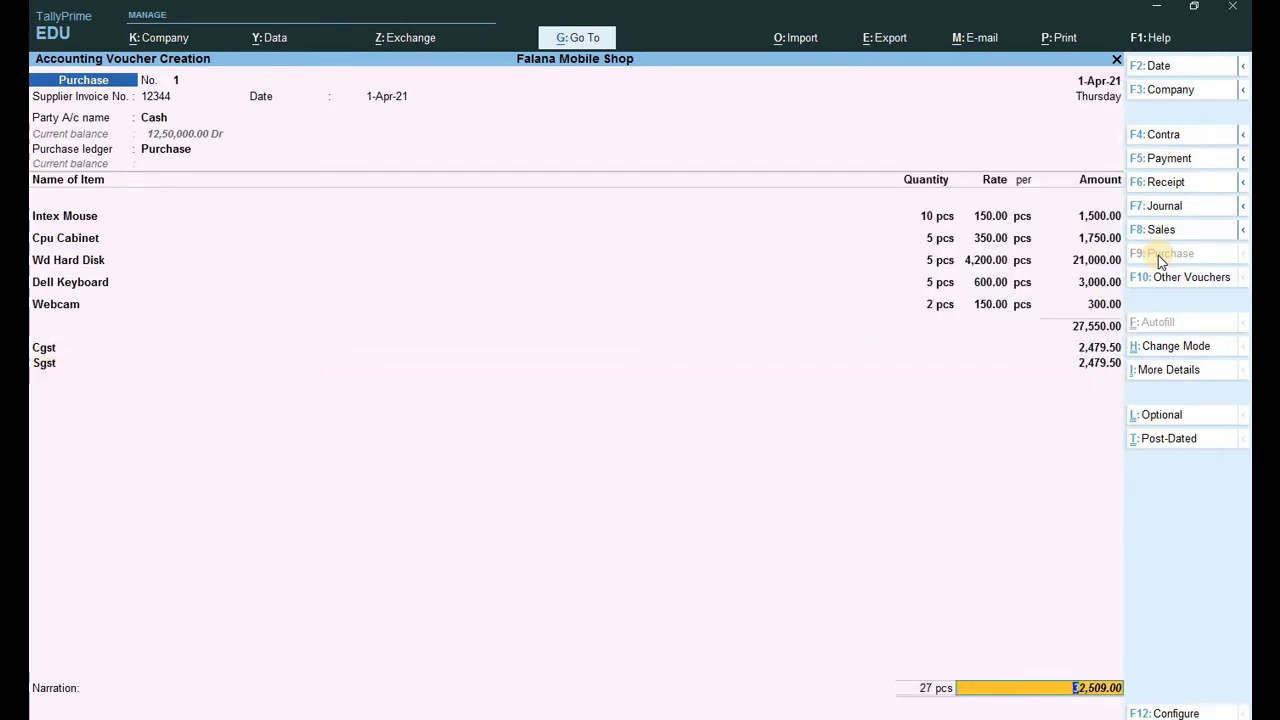
key("Return")
key("Return")
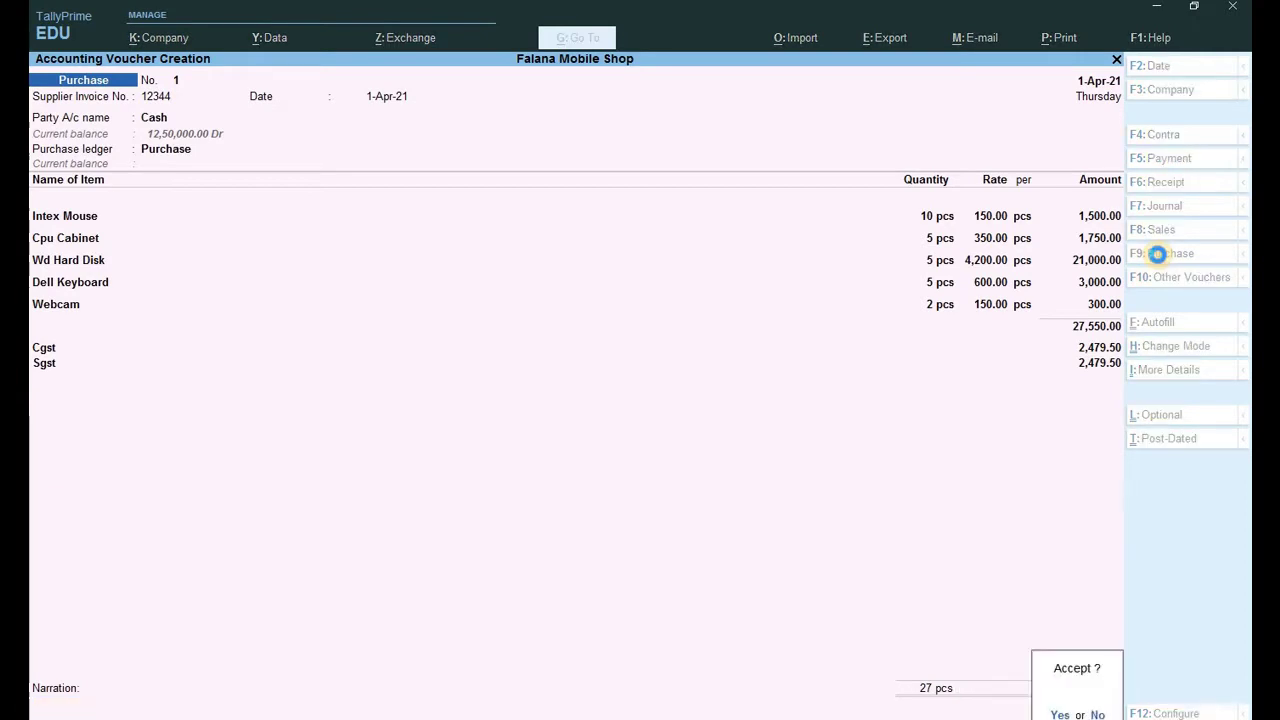
key("Return")
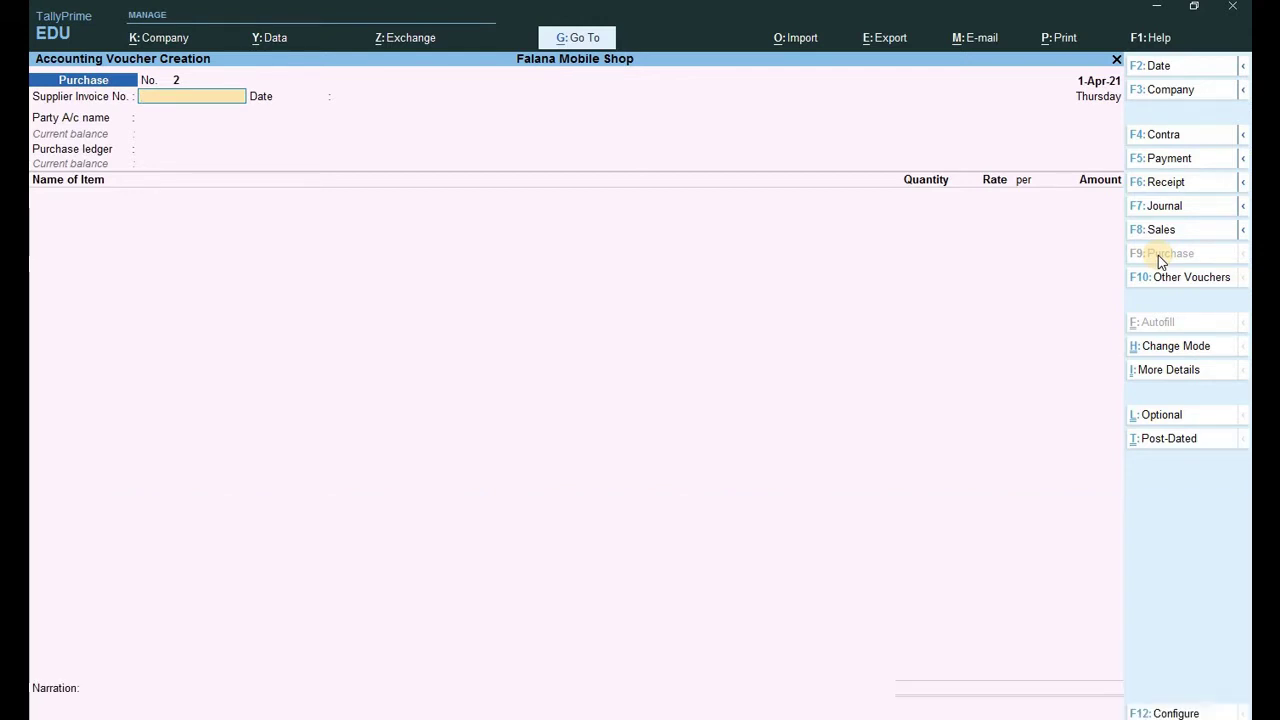
key("Escape")
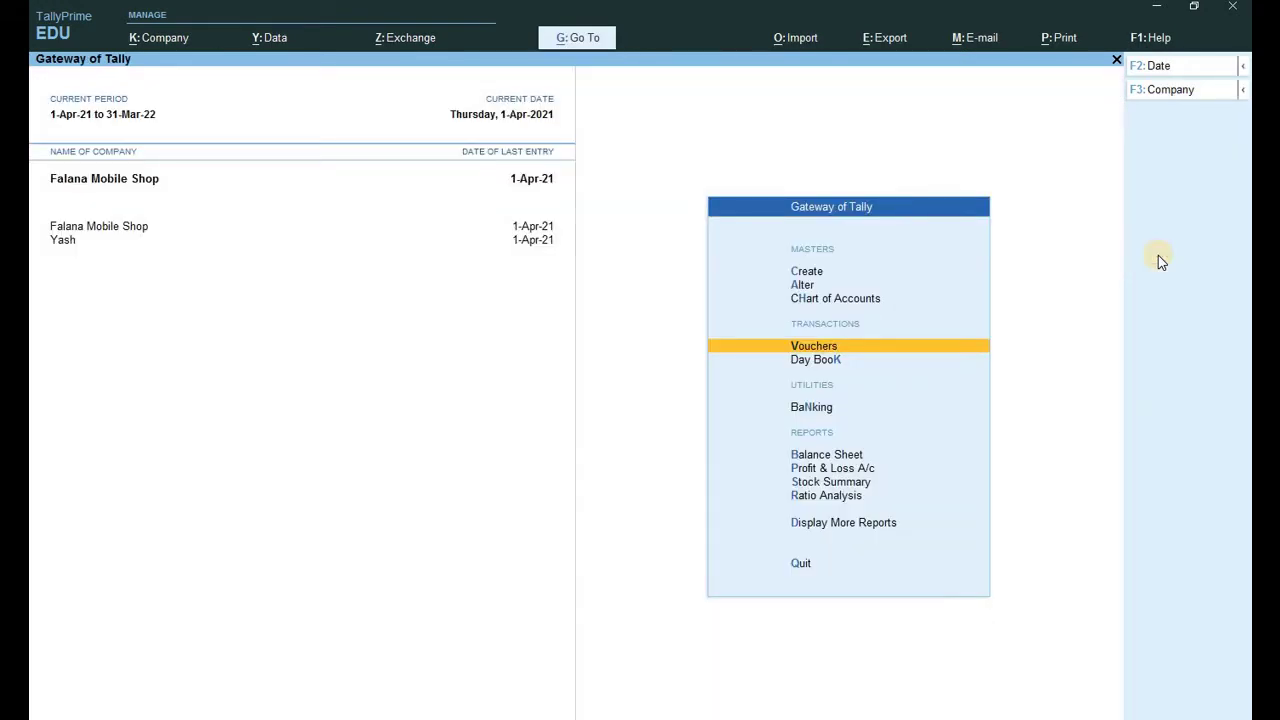
Start a new ledger named Santosh Elect from master creation.
key("Up")
key("Up")
key("Up")
key("Return")
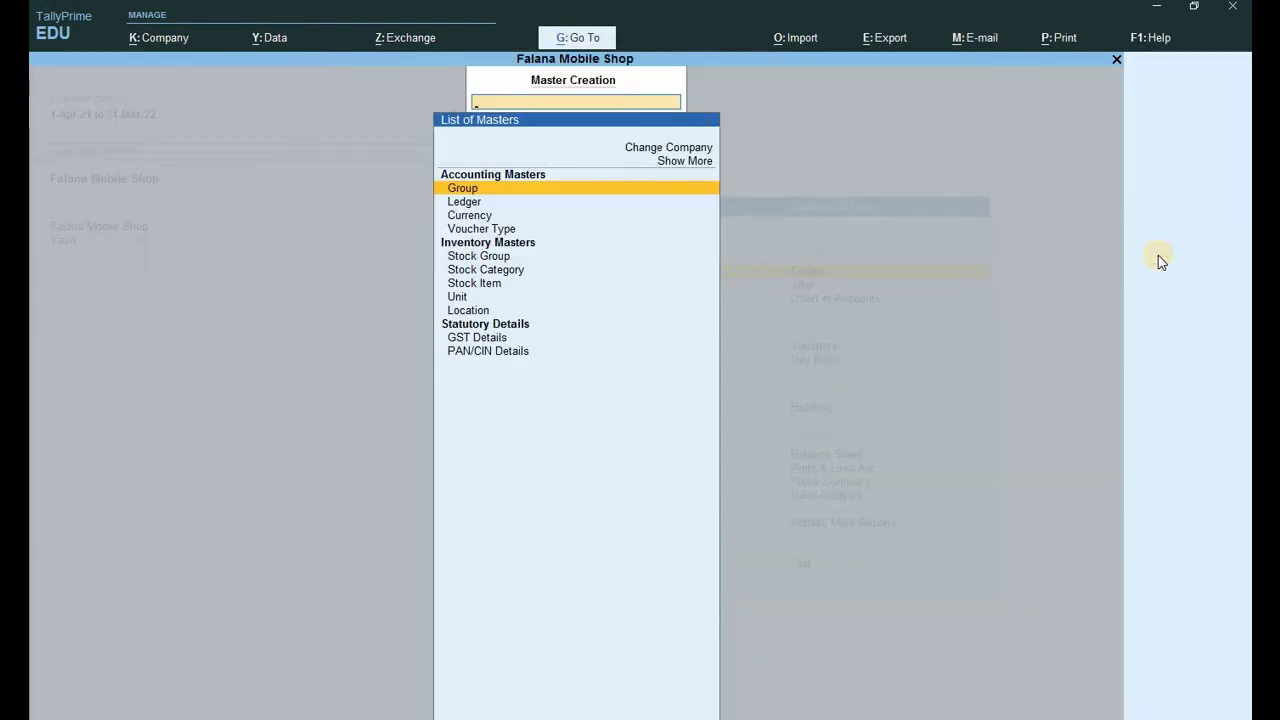
key("Down")
key("Return")
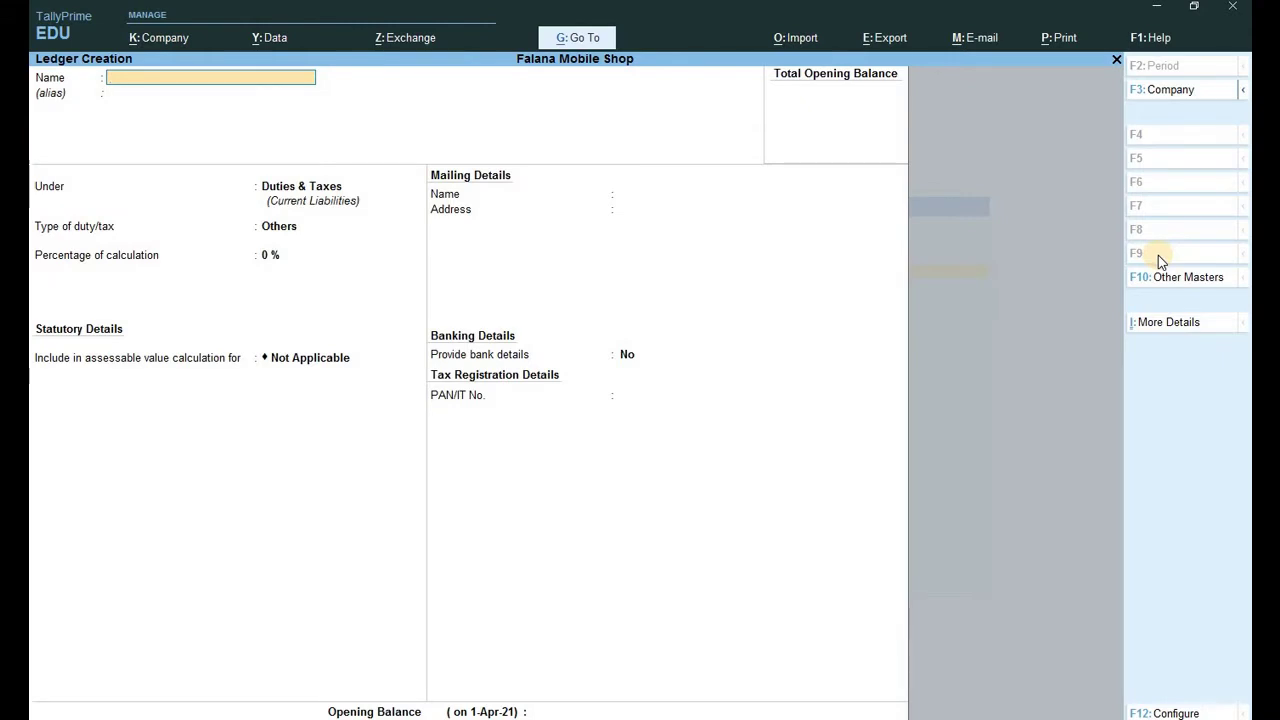
type("Santosh Elect")
key("Return")
key("Return")
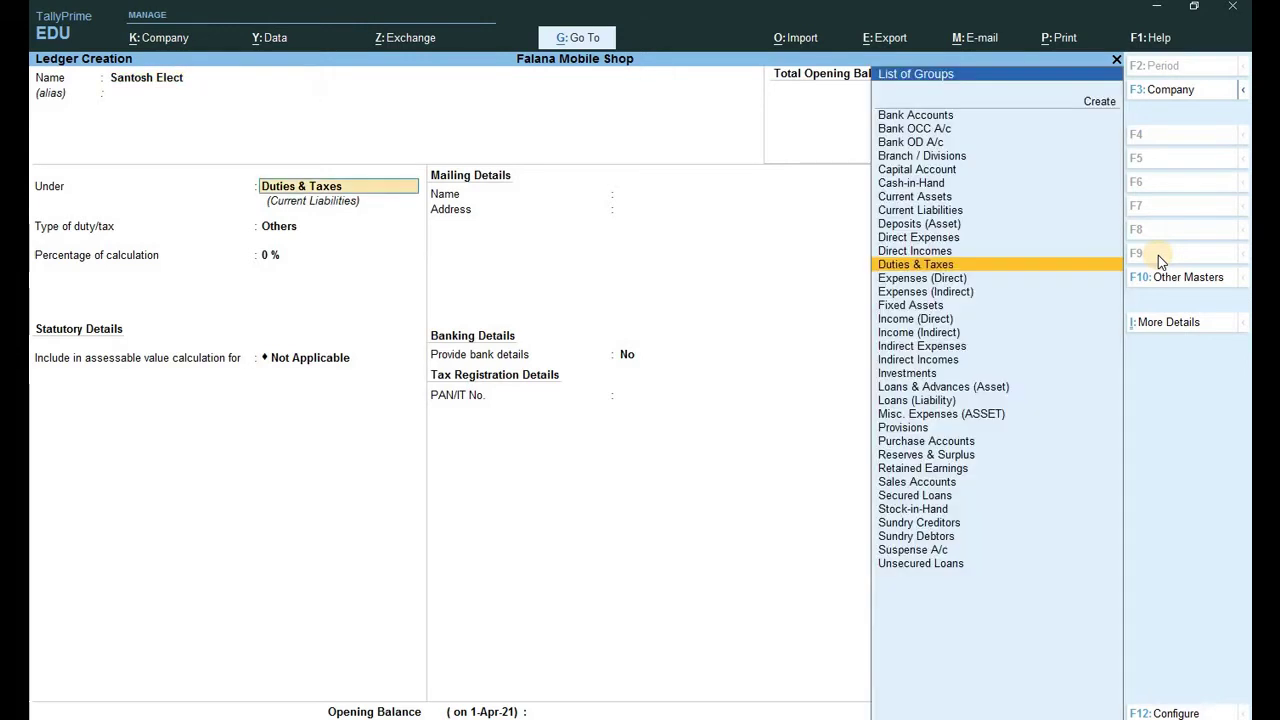
Place the ledger under Sundry Creditors with Regular GST registration and save it.
type("S")
key("Down")
key("Down")
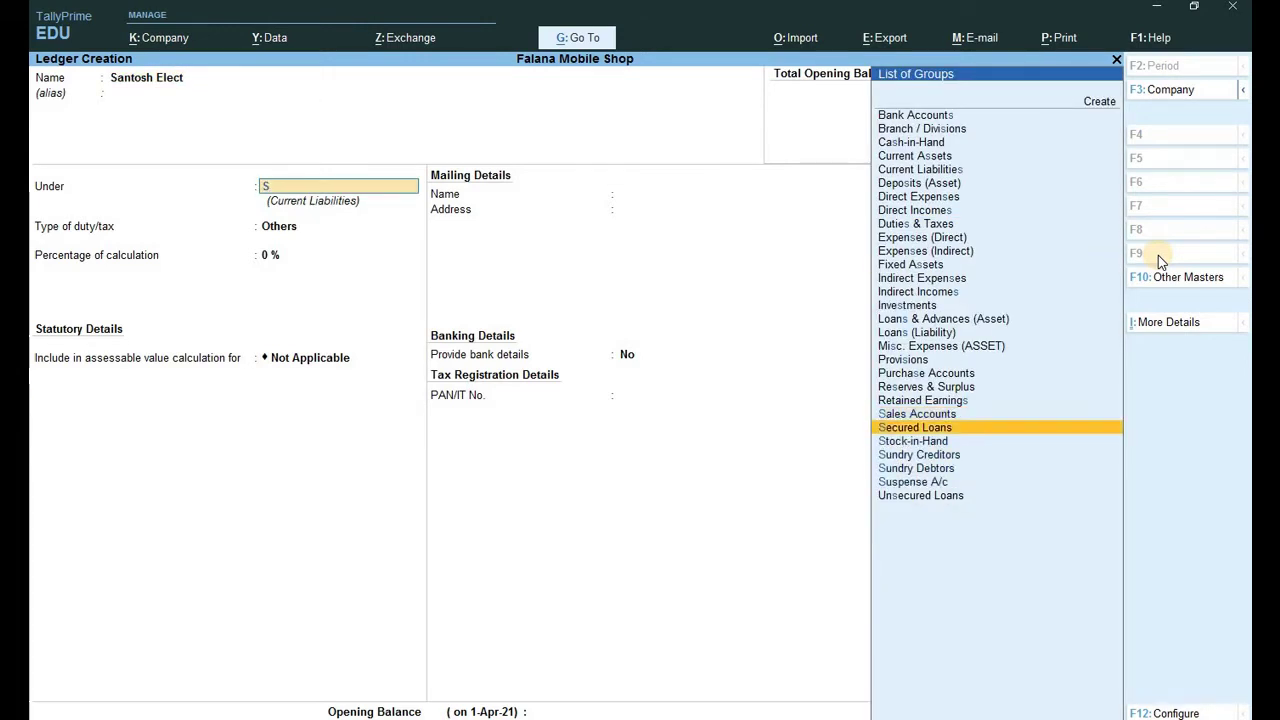
key("Down")
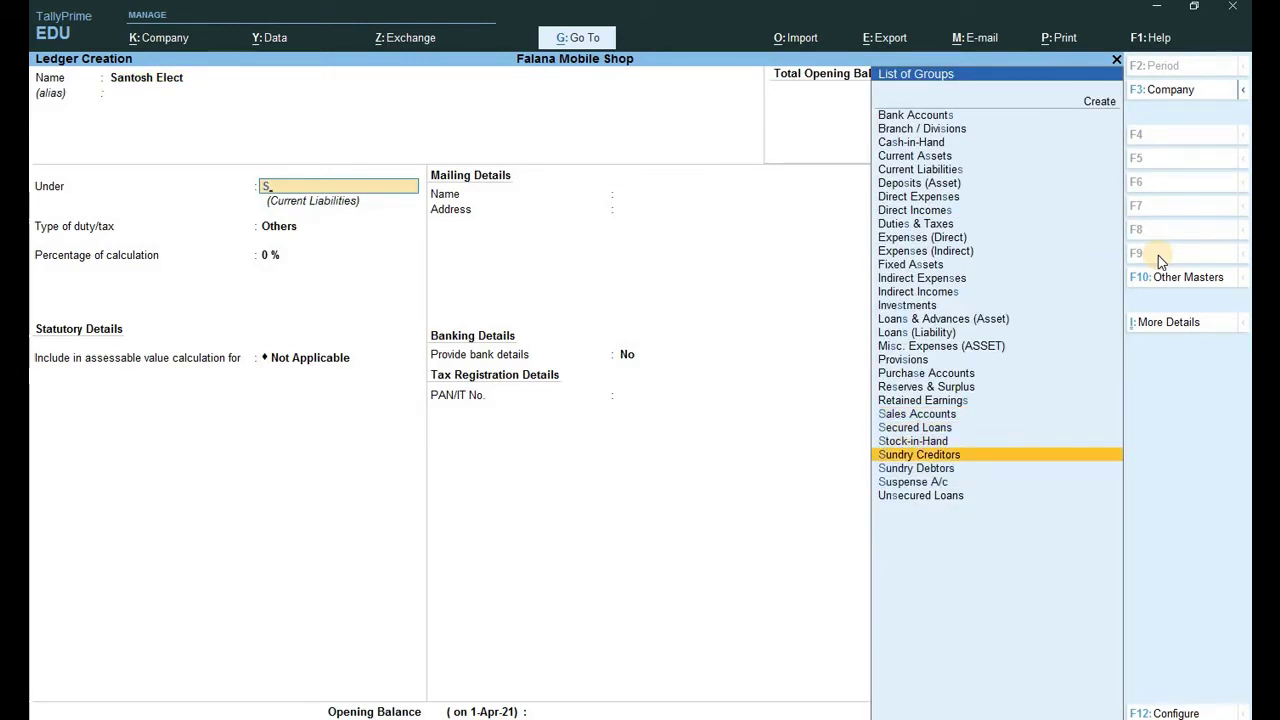
key("Return")
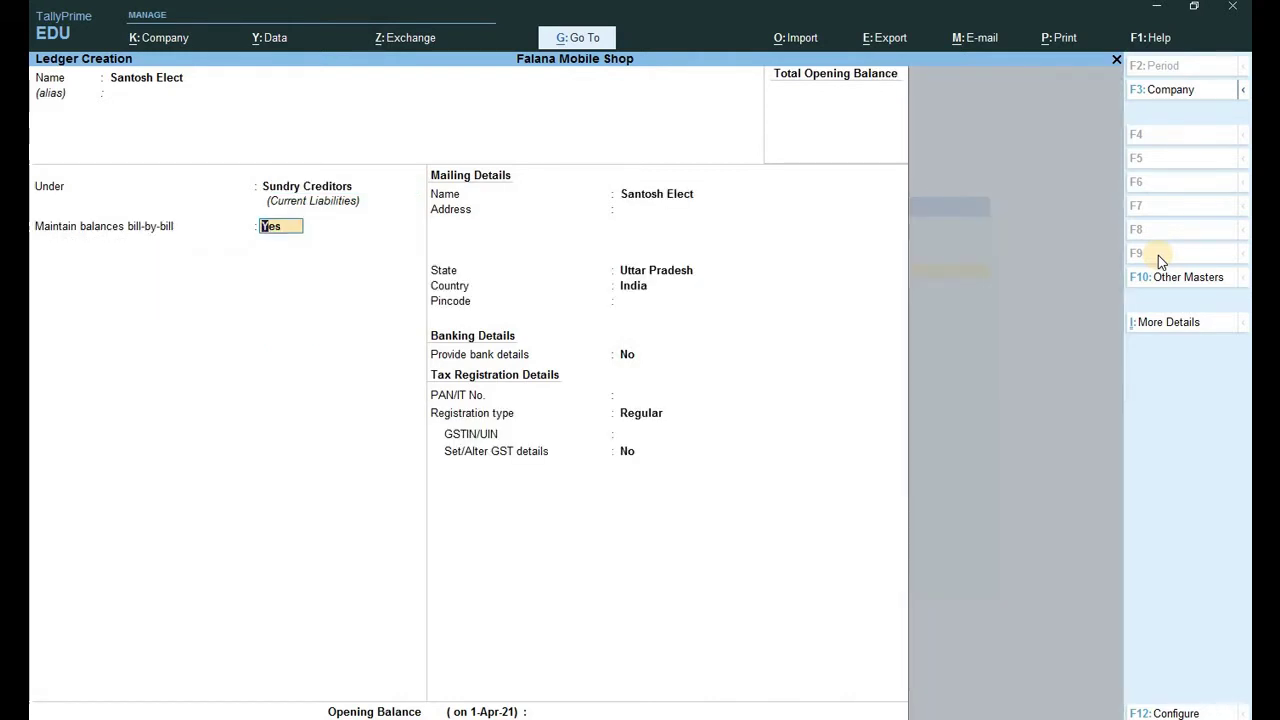
key("Return")
key("Return")
key("Return")
key("Return")
key("Return")
key("Return")
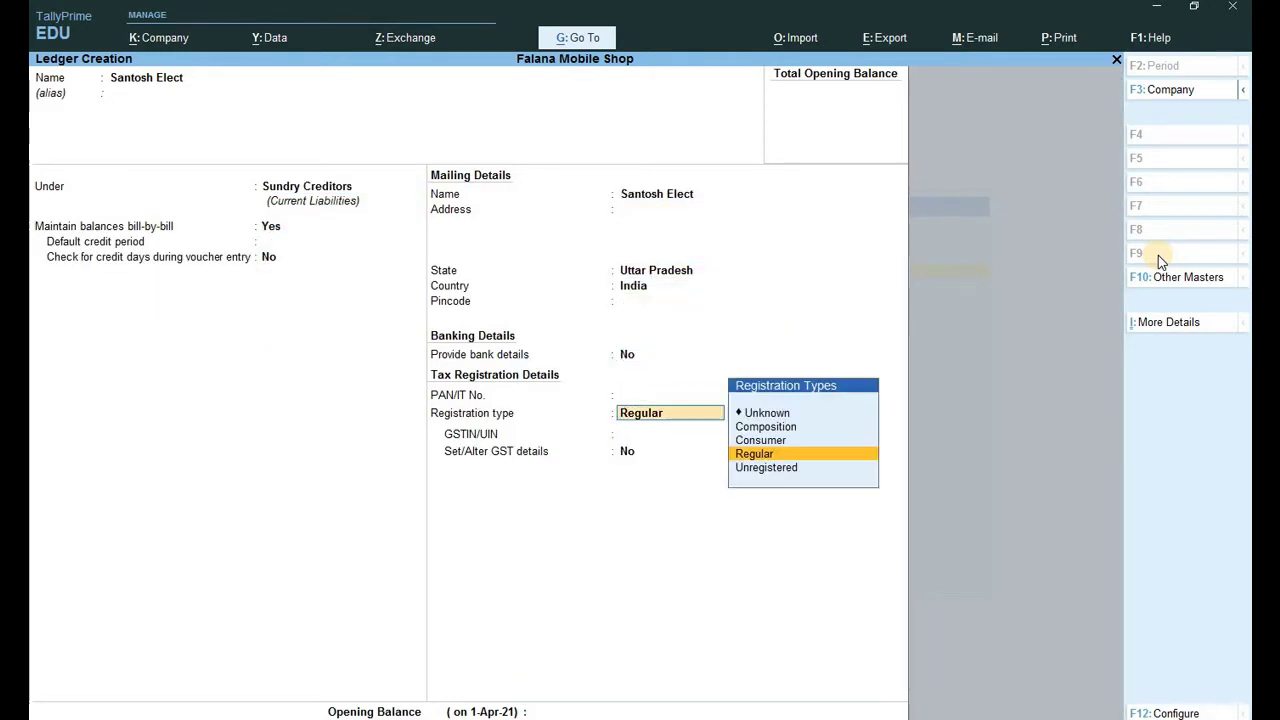
key("Return")
key("Return")
key("Return")
key("Return")
key("Return")
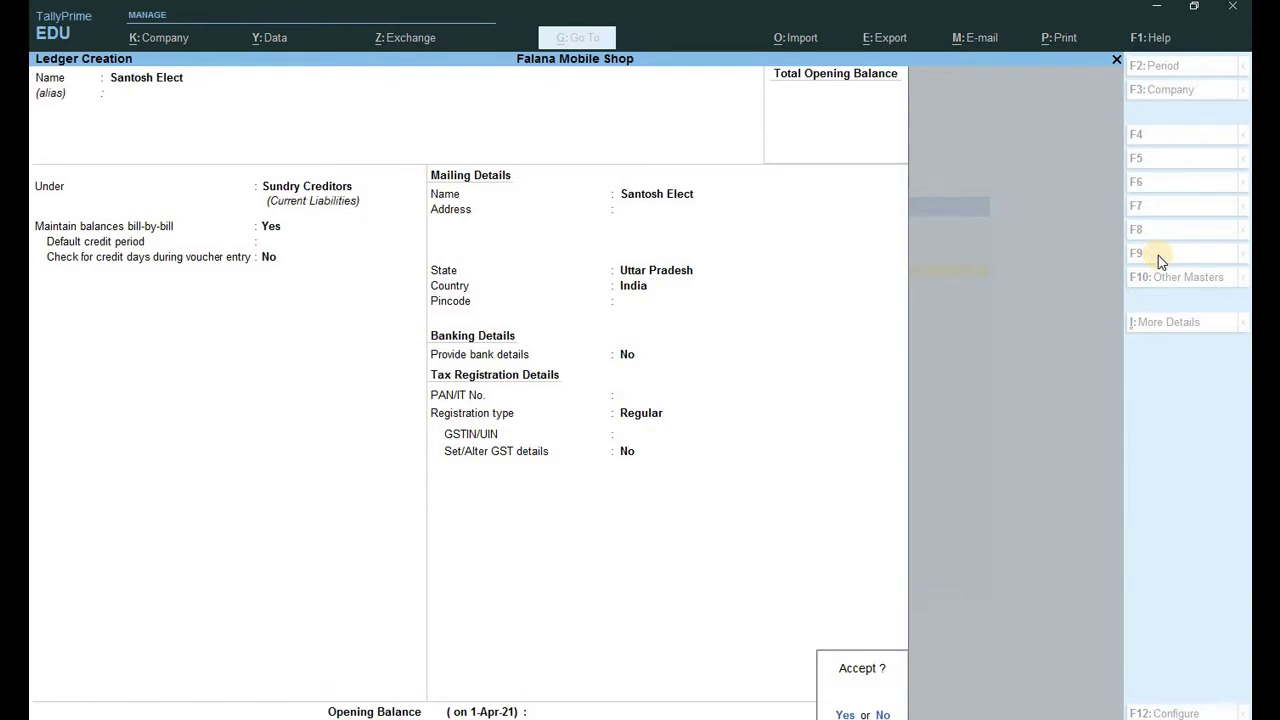
key("Return")
key("Escape")
key("Return")
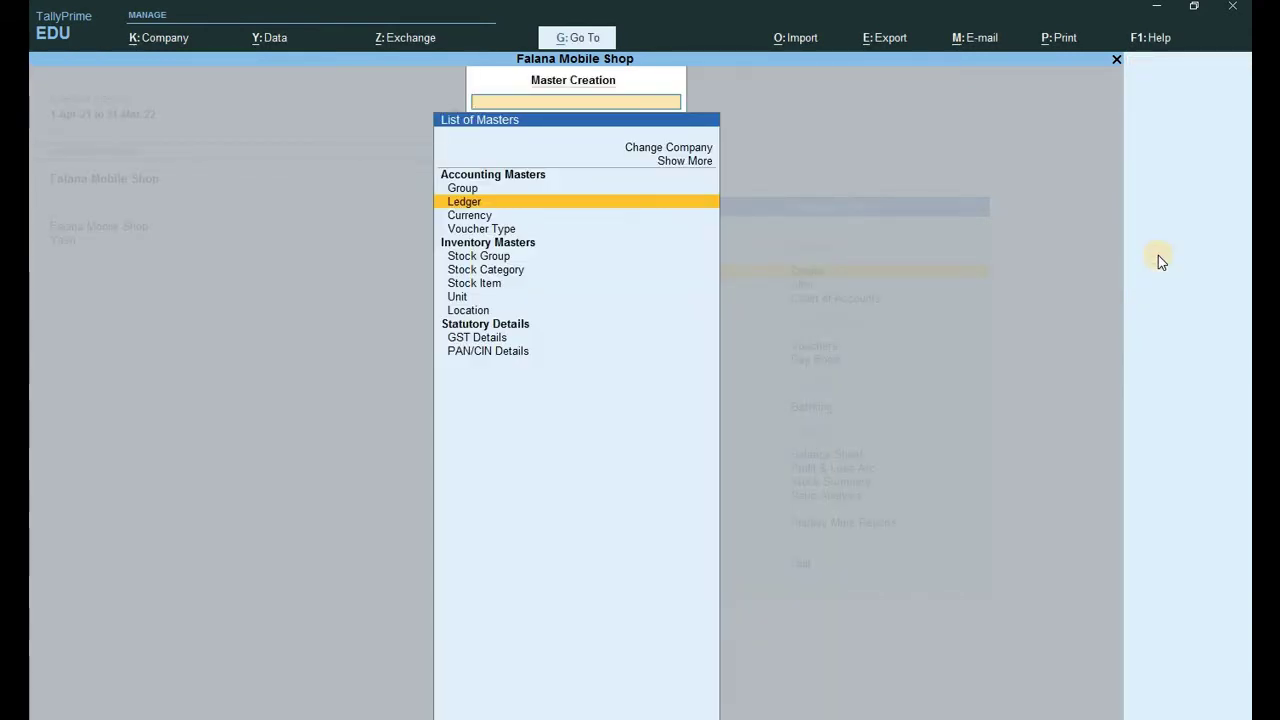
Save stock item Smps Power Kit under Primary in pcs, taxable at 18% IGST.
key("Down")
key("Down")
key("Down")
key("Down")
key("Down")
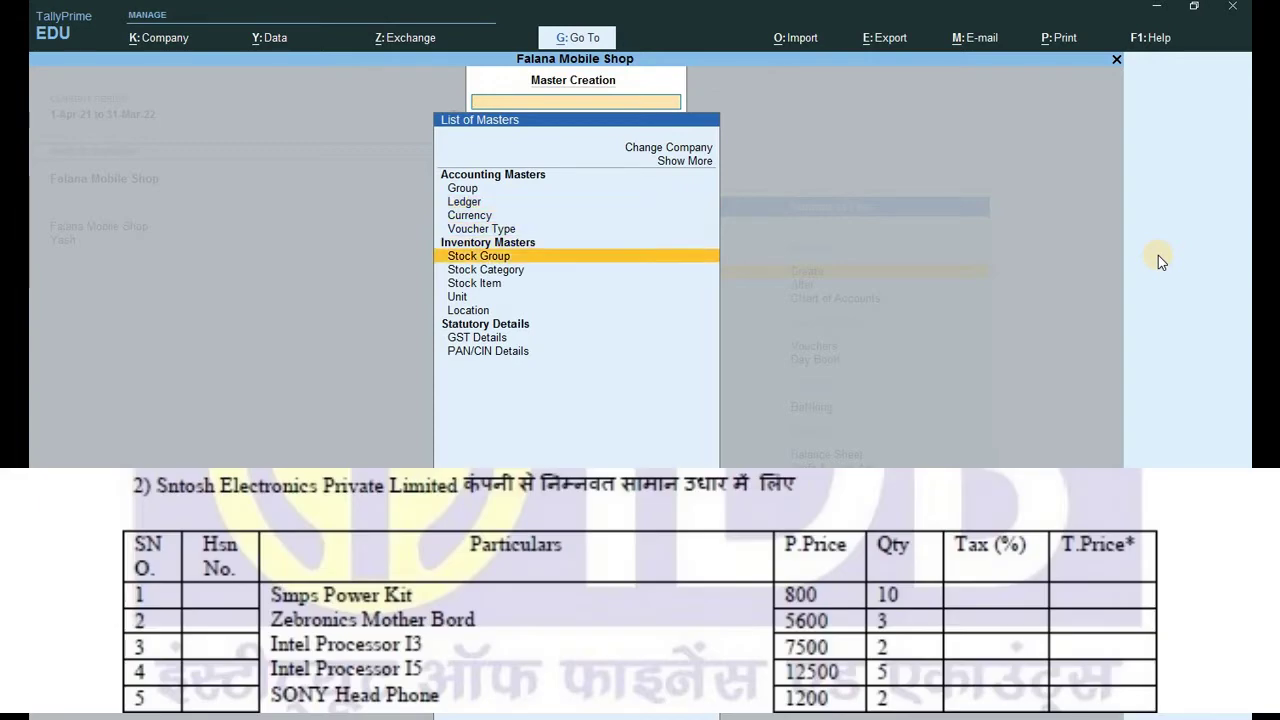
key("Return")
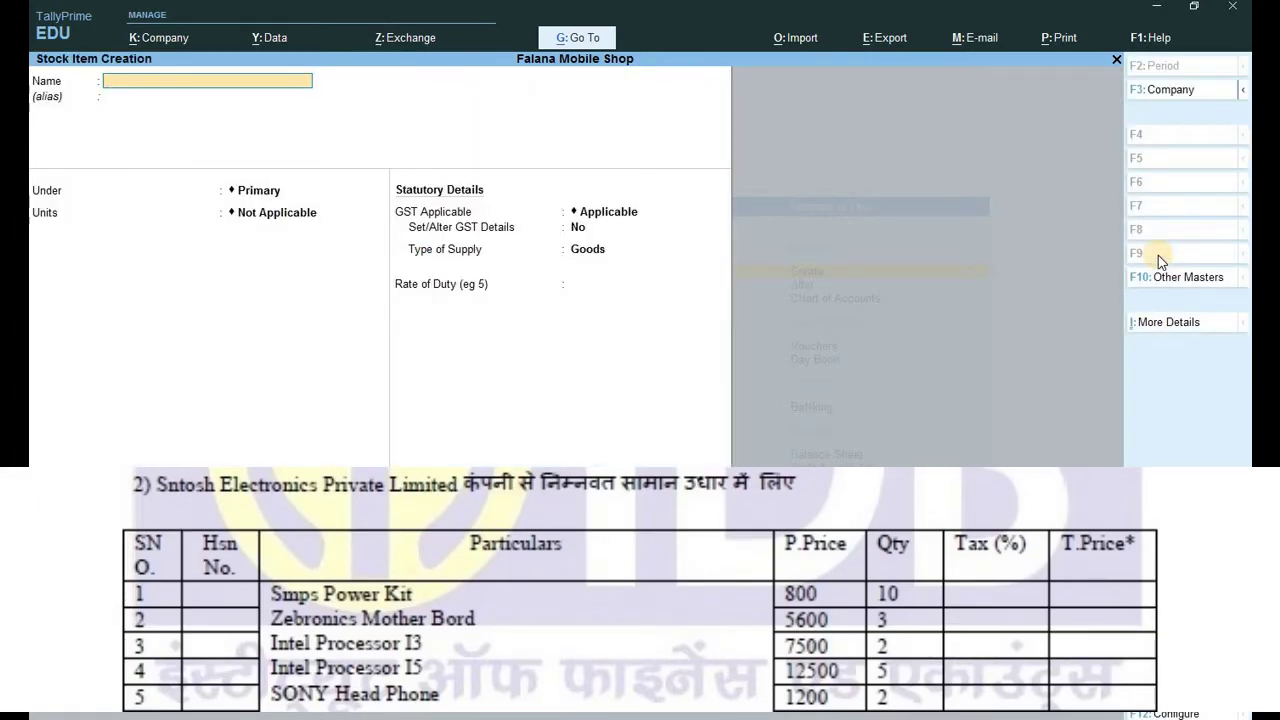
type("Smps Power Kit")
key("Return")
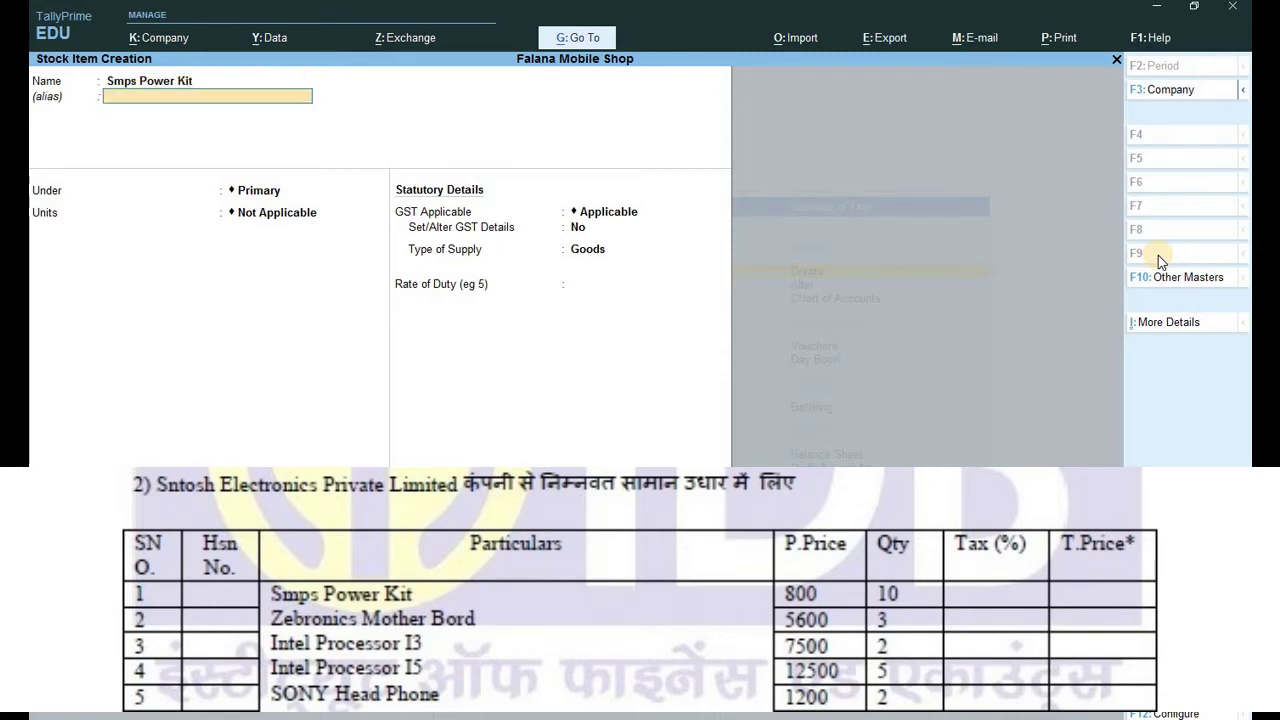
key("Return")
key("Return")
key("Down")
key("Return")
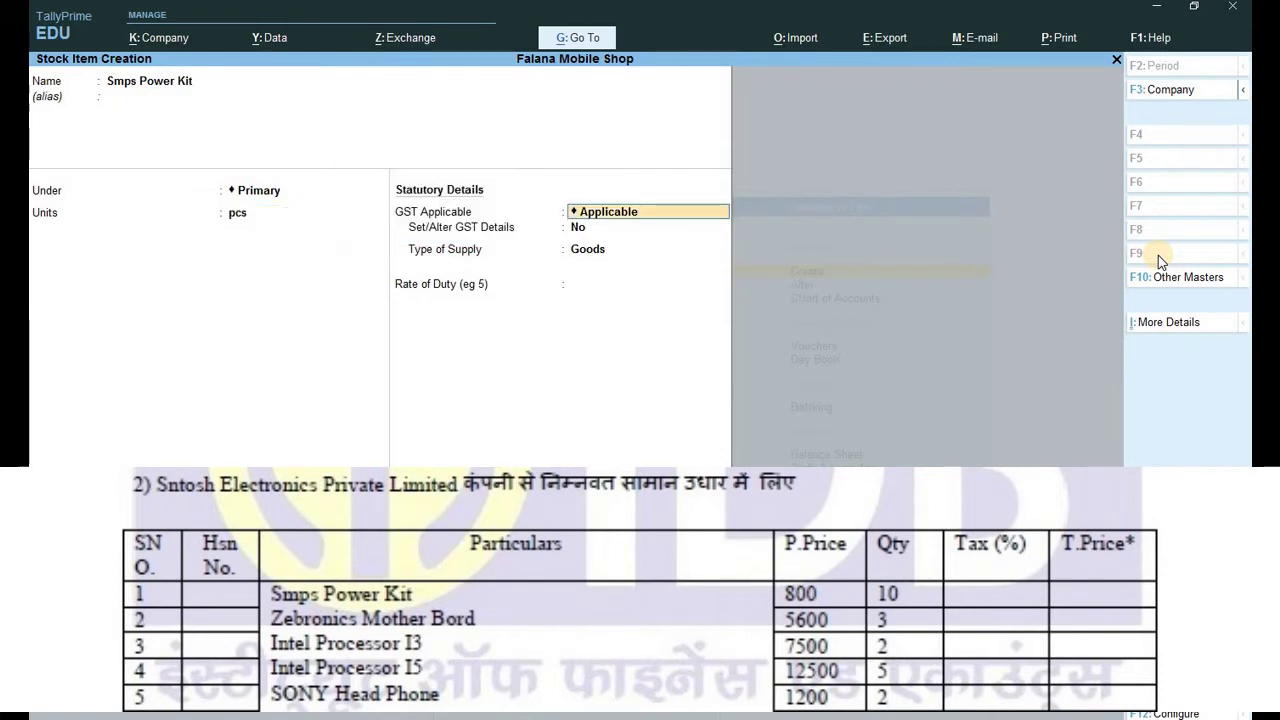
key("Return")
type("y")
key("Return")
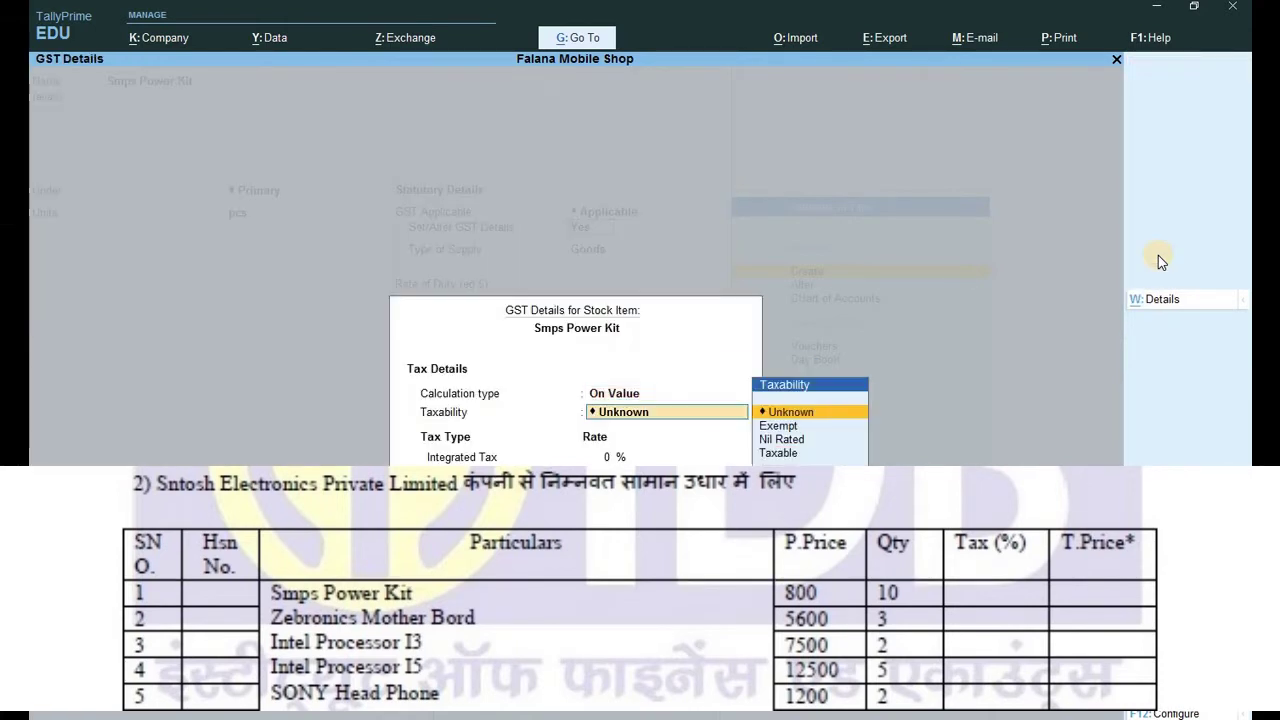
key("Down")
key("Down")
key("Down")
key("Return")
type("1")
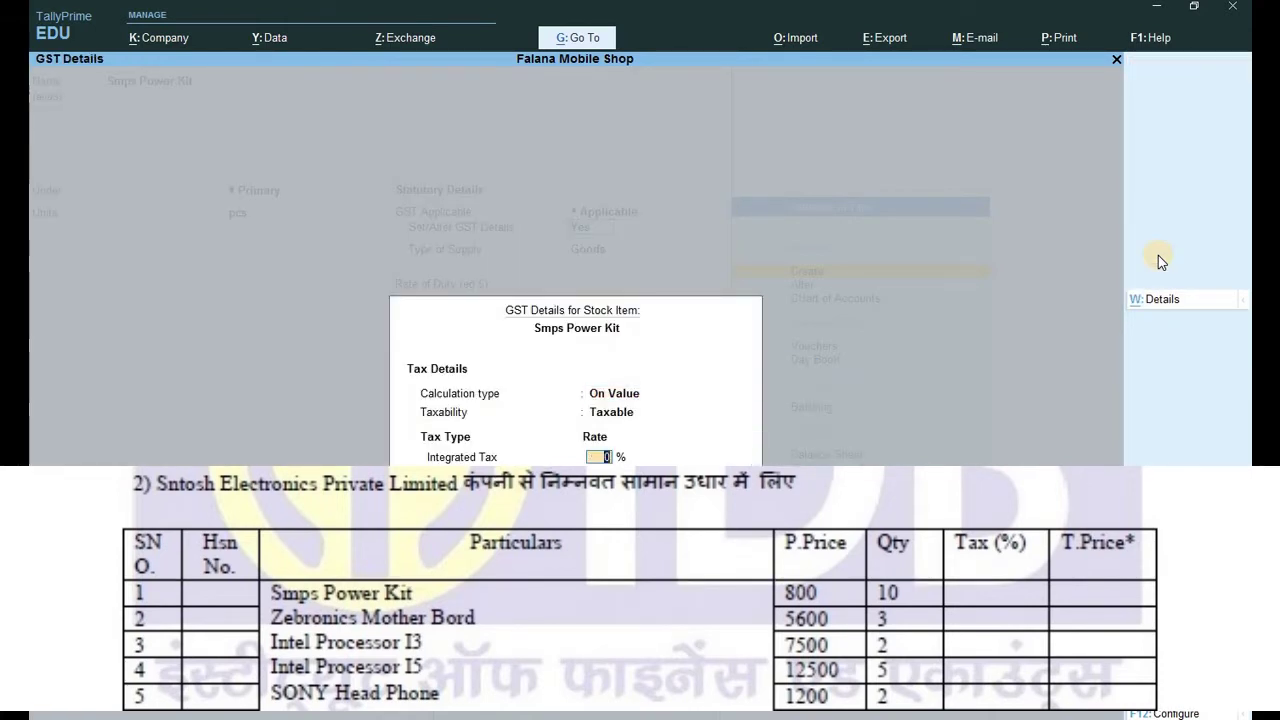
type("8")
key("ctrl+a")
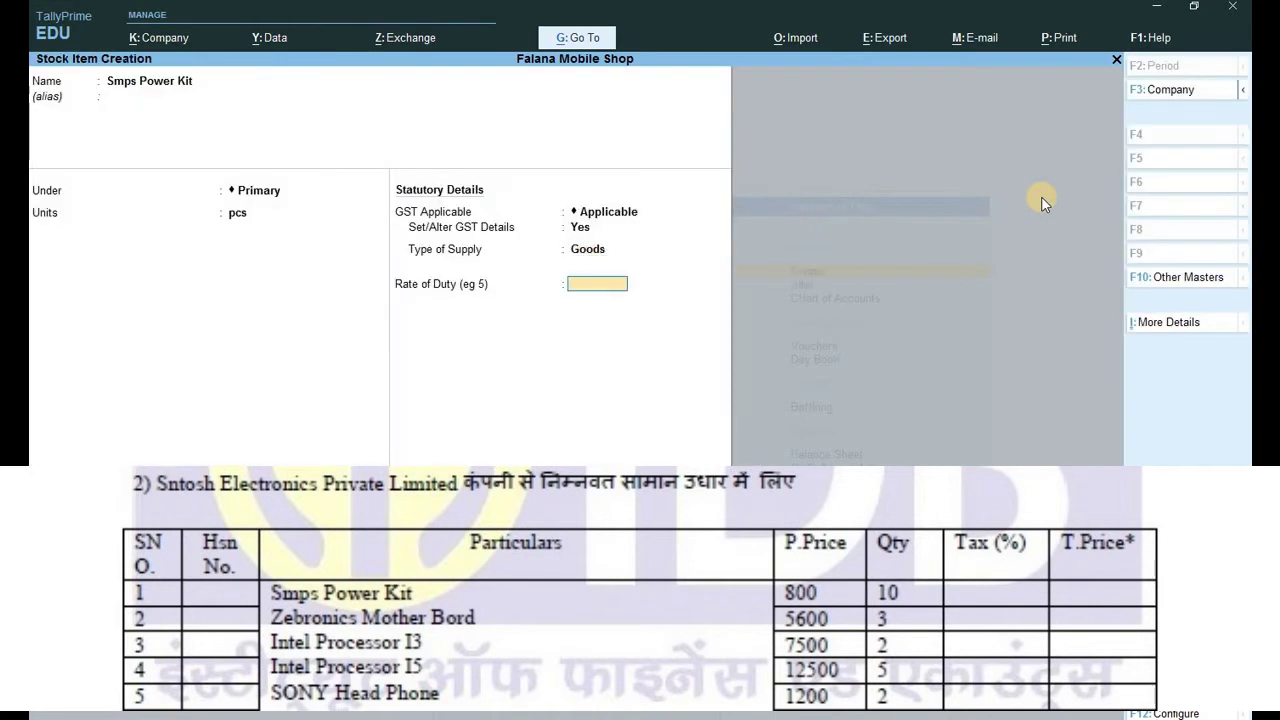
key("ctrl+a")
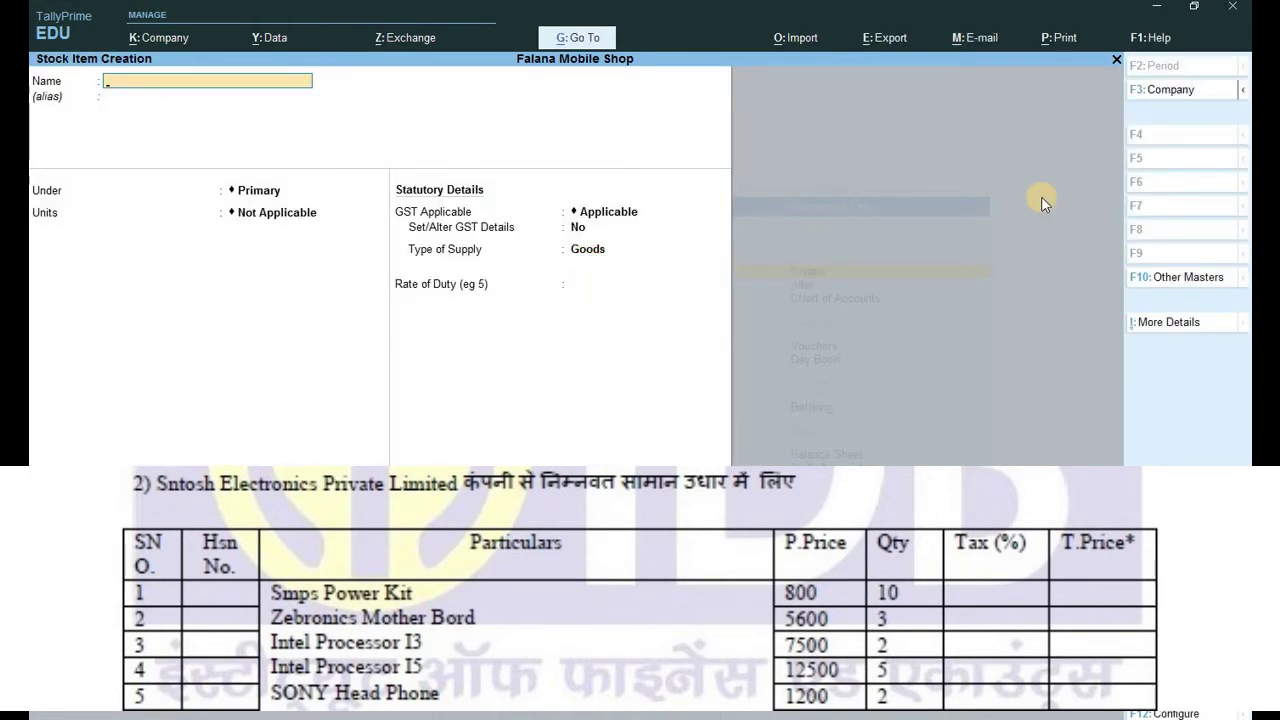
Enter Zebronics Mb under Primary in pcs, taxable at 18% IGST, Goods supply.
type("Zev")
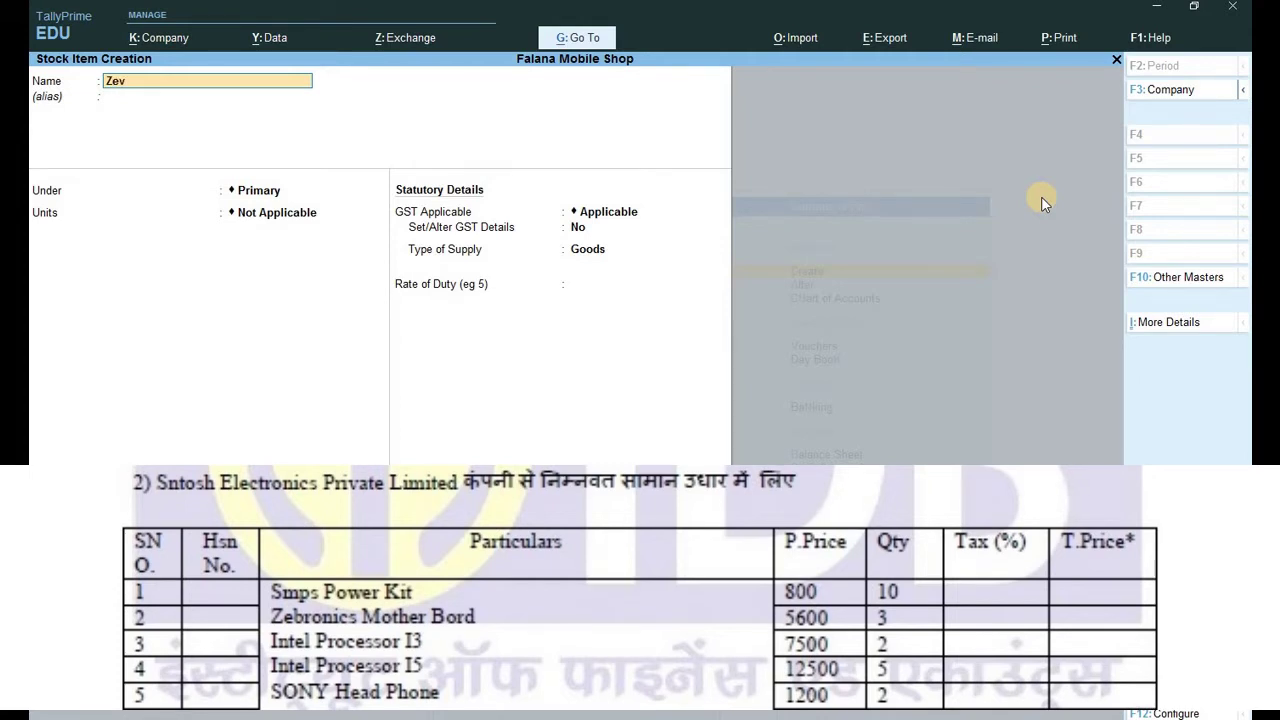
type("bronics Mb")
key("Return")
key("Return")
key("Return")
key("Down")
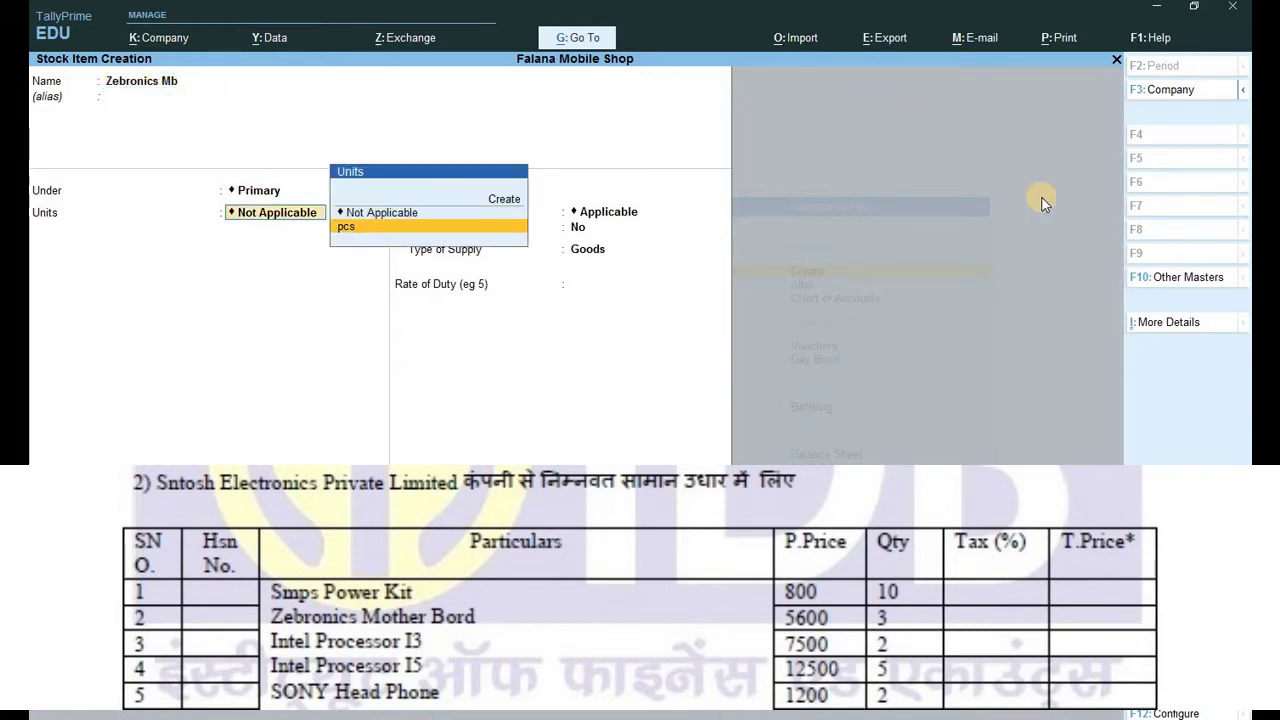
key("Return")
key("Return")
key("y")
key("Return")
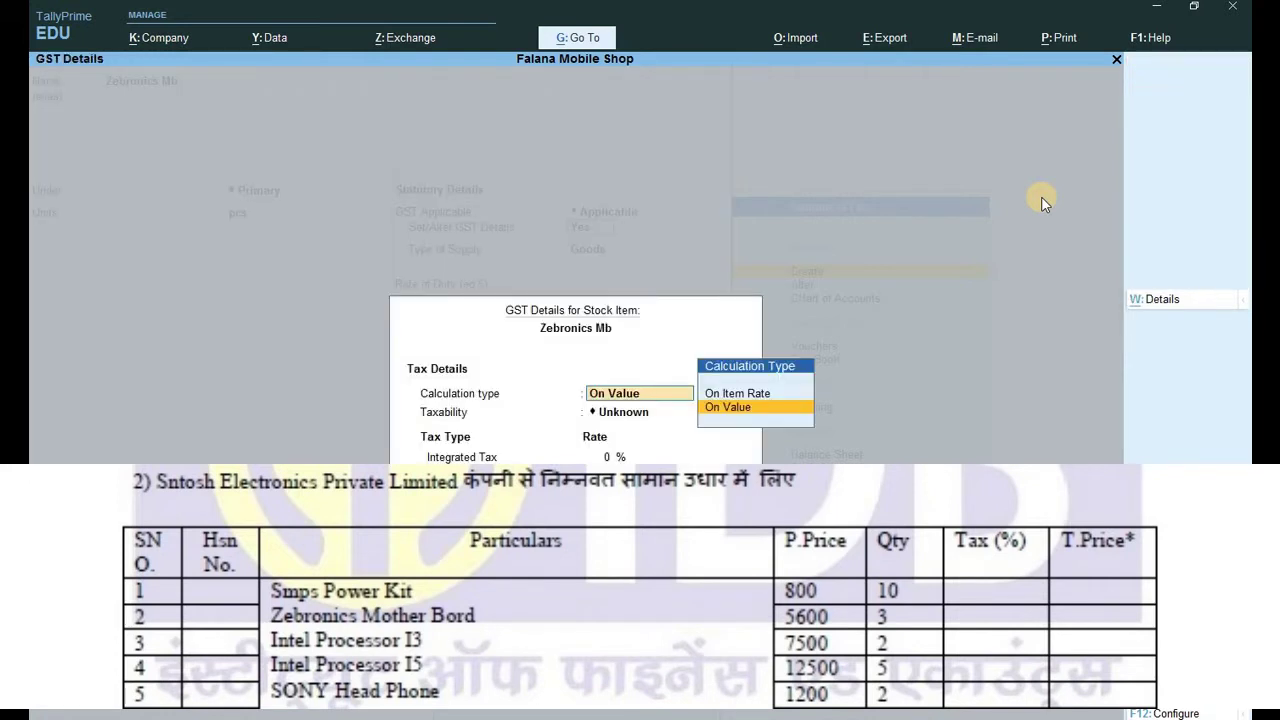
key("Return")
key("Down")
key("Down")
key("Down")
key("Return")
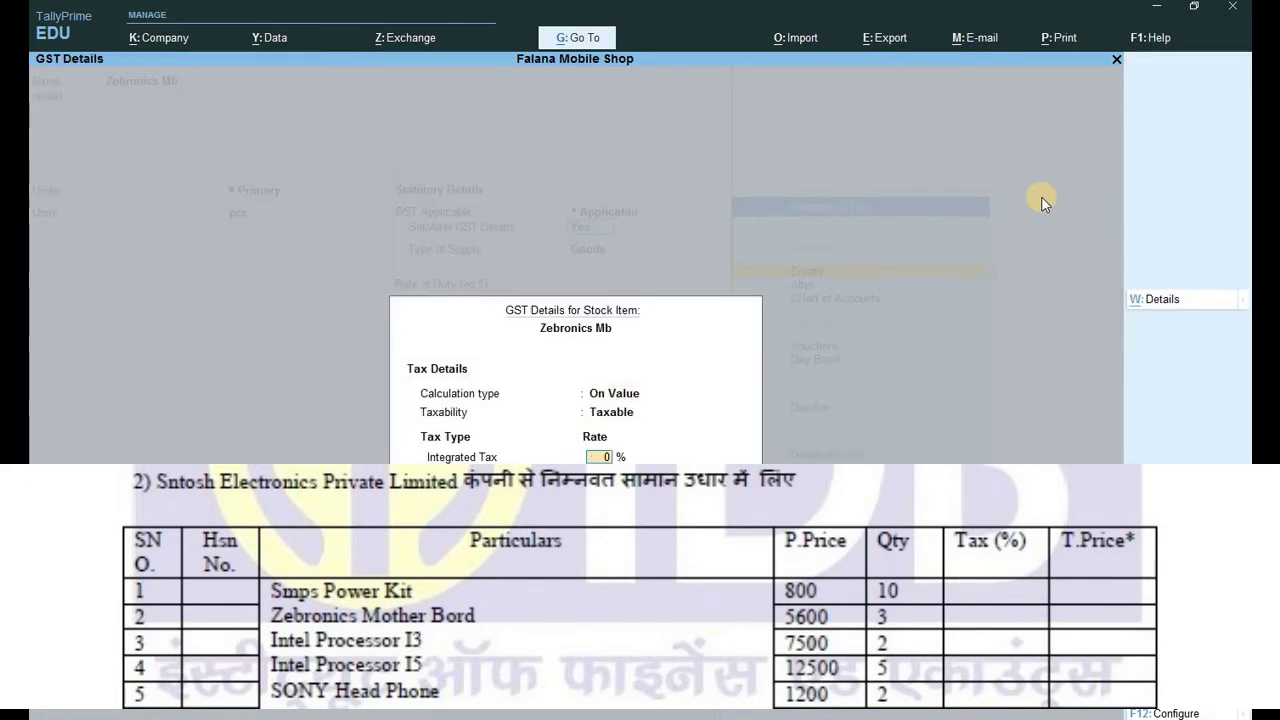
type("18")
key("ctrl+a")
key("Return")
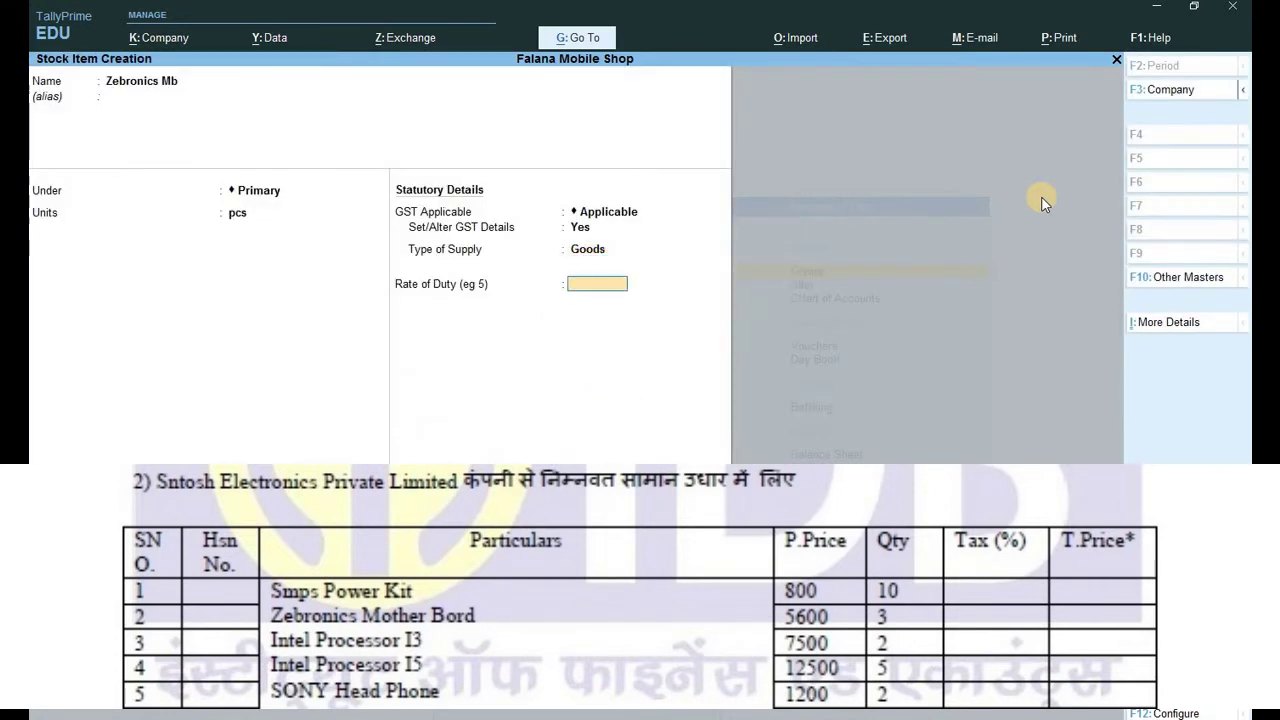
key("Return")
Save Zebronics Mb and start stock item Intel Processor 13 with unit pcs.
key("ctrl+a")
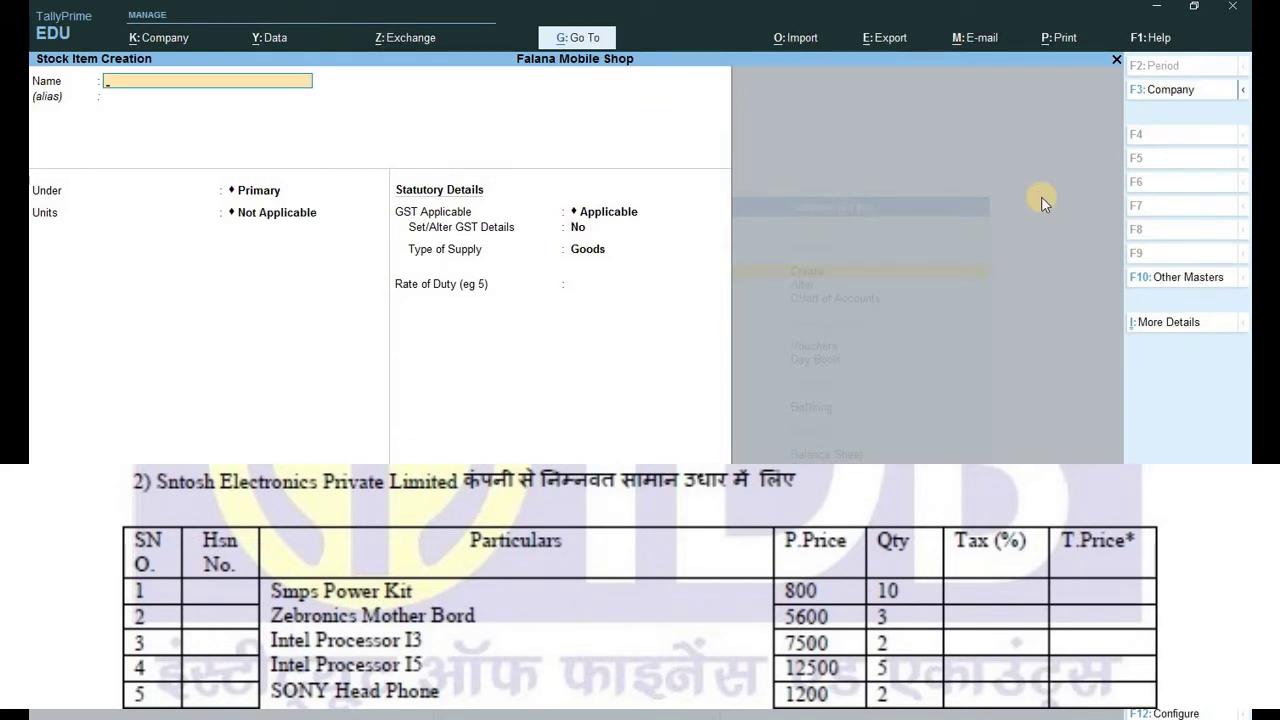
type("Intel")
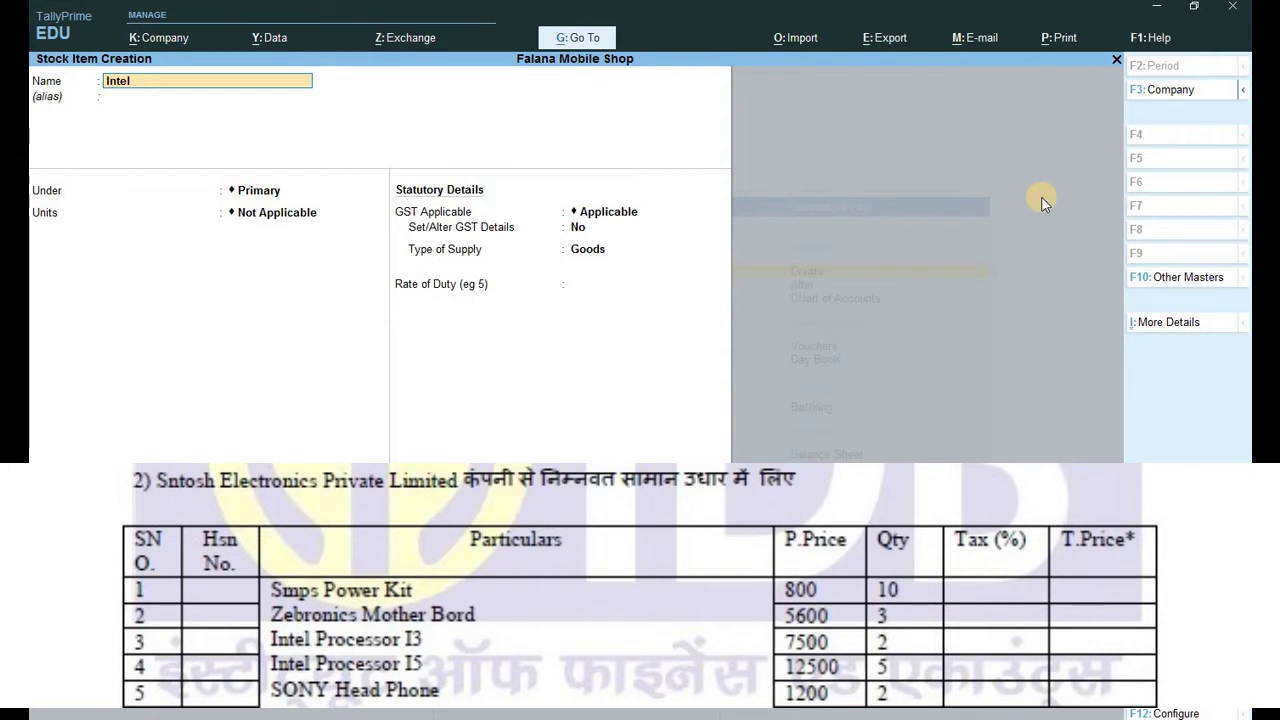
type(" Processor 13")
key("Return")
key("Return")
key("Down")
key("Return")
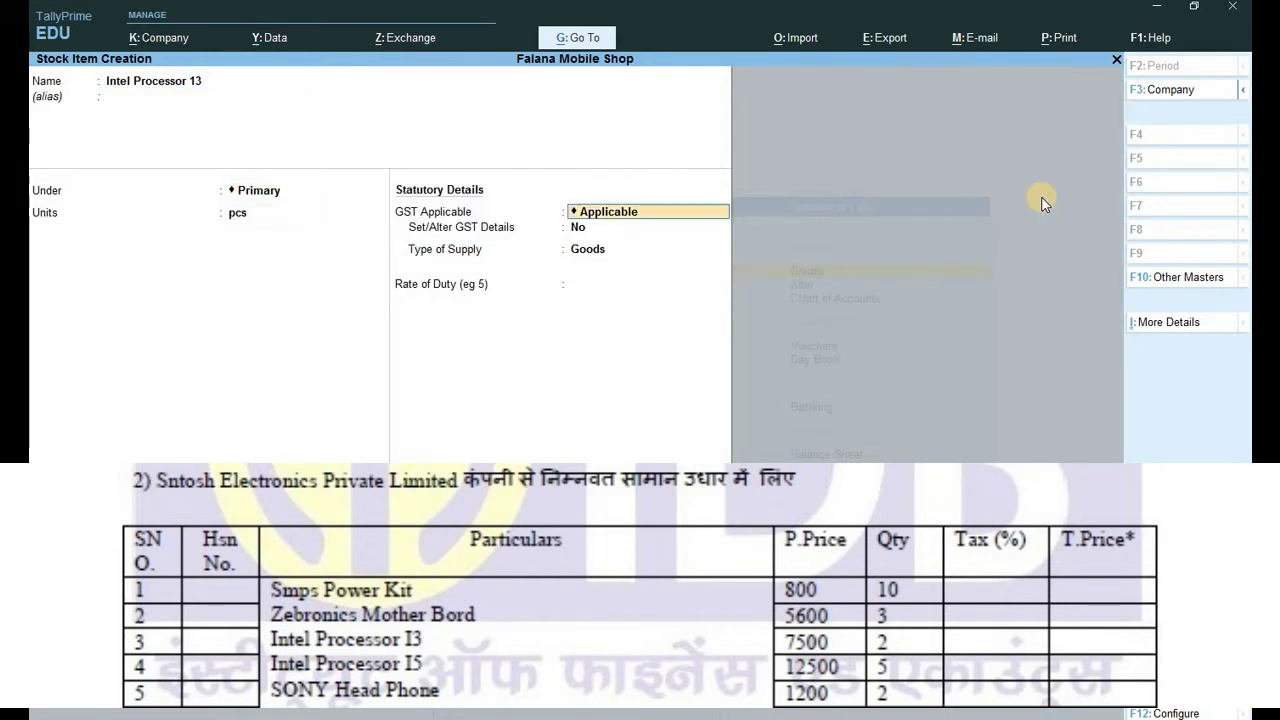
Set Intel Processor 13's GST details to On Value, Taxable, 18% IGST, Goods, and save it.
key("Return")
key("y")
key("Return")
key("Return")
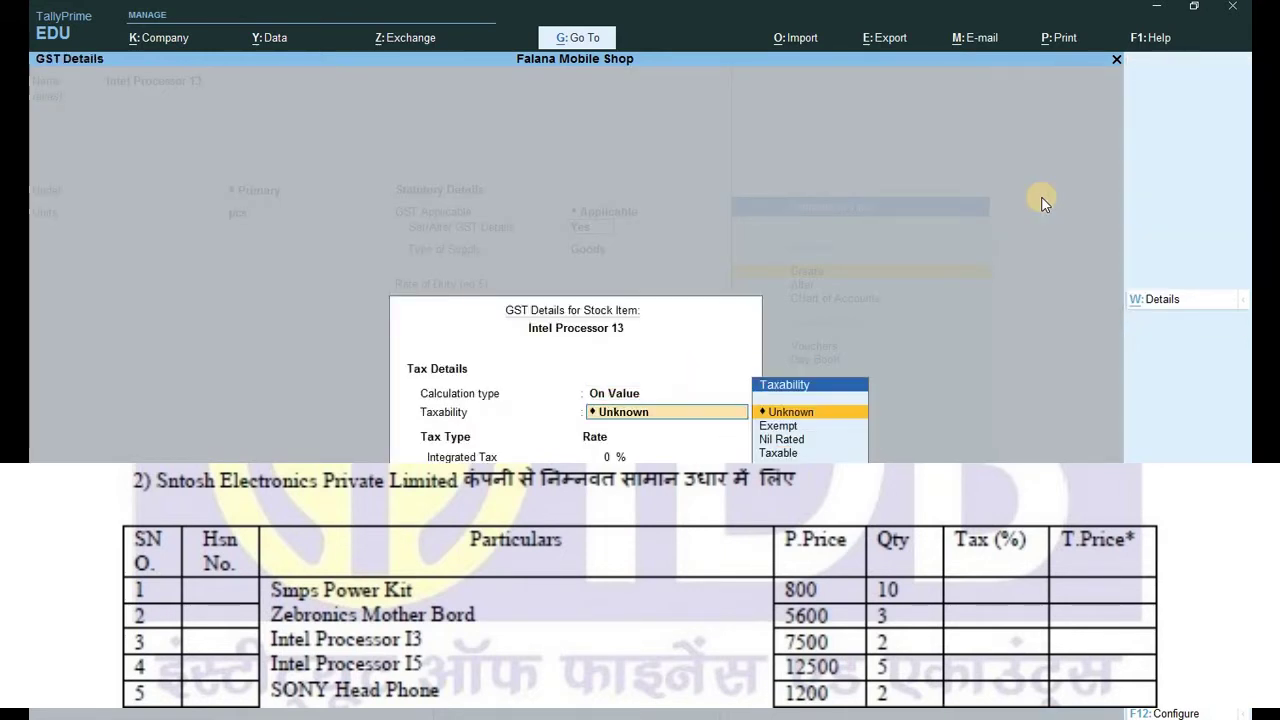
key("Down")
key("Down")
key("Down")
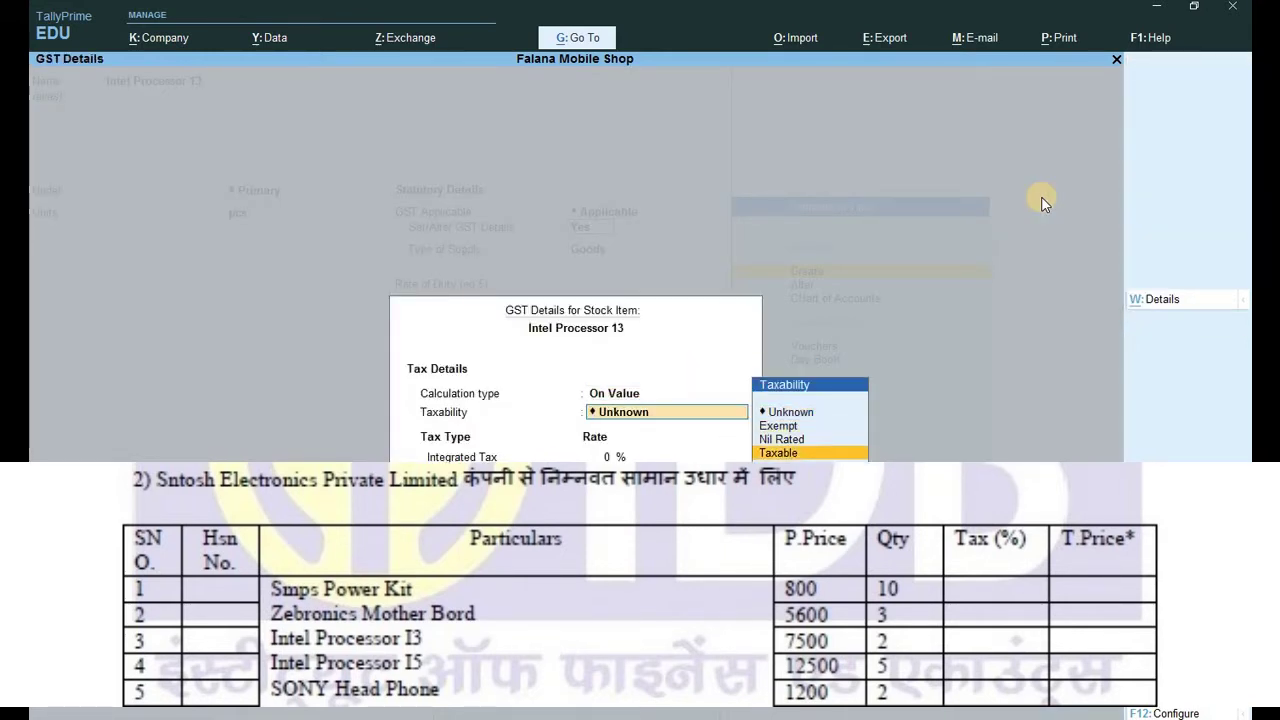
key("Return")
type("18")
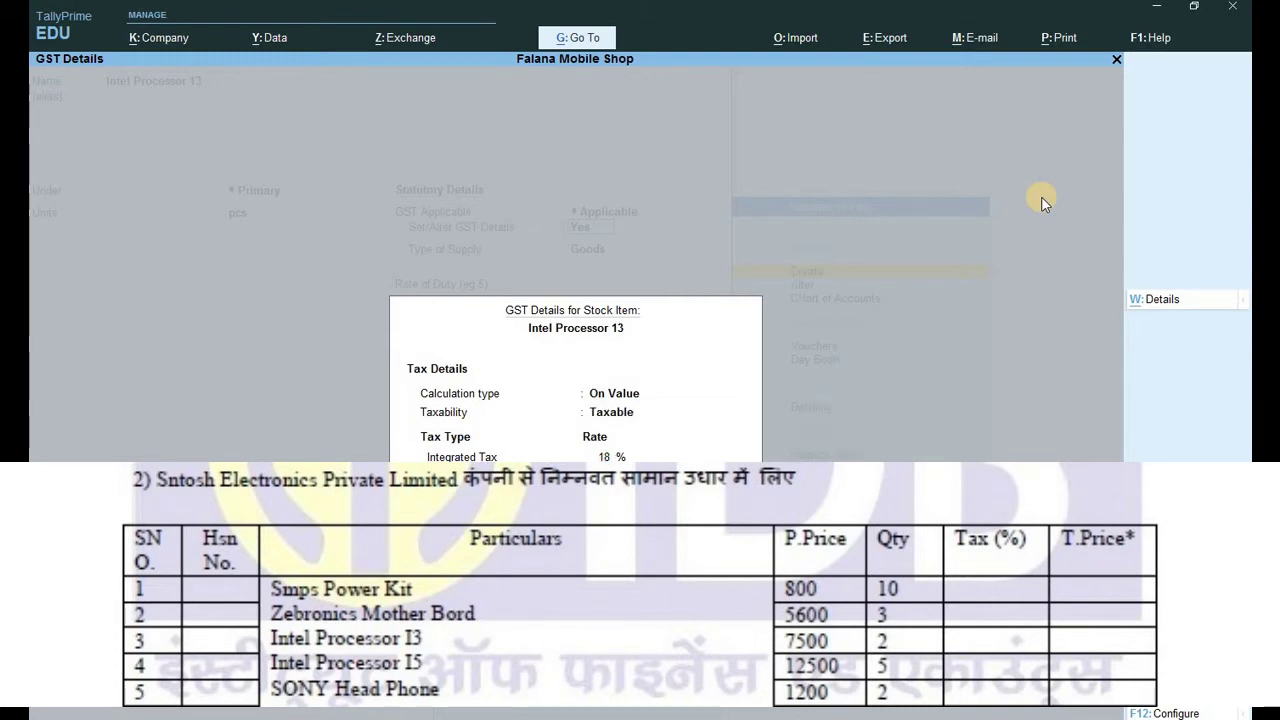
key("ctrl+a")
key("Return")
key("ctrl+a")
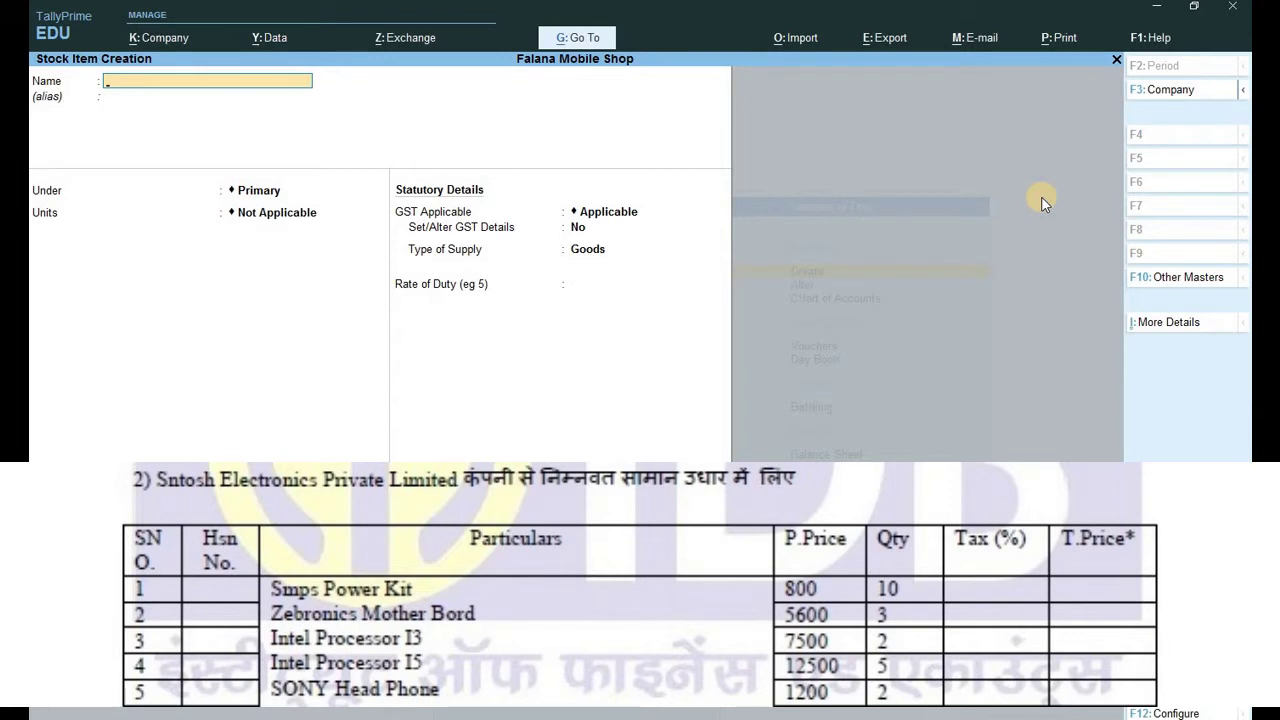
Create stock item Intel Processor 15 in pcs, Taxable at 18% IGST.
type("Intel Proc")
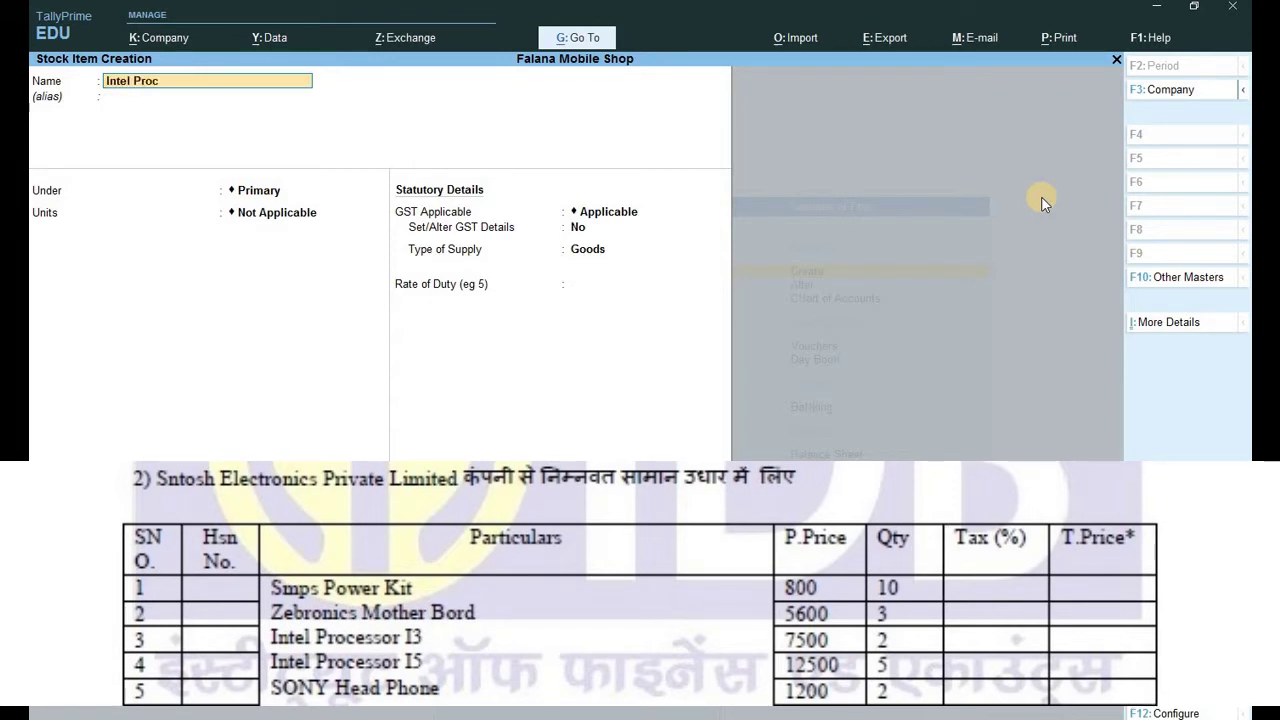
type("essor 15")
key("Return")
key("Return")
key("Return")
key("Down")
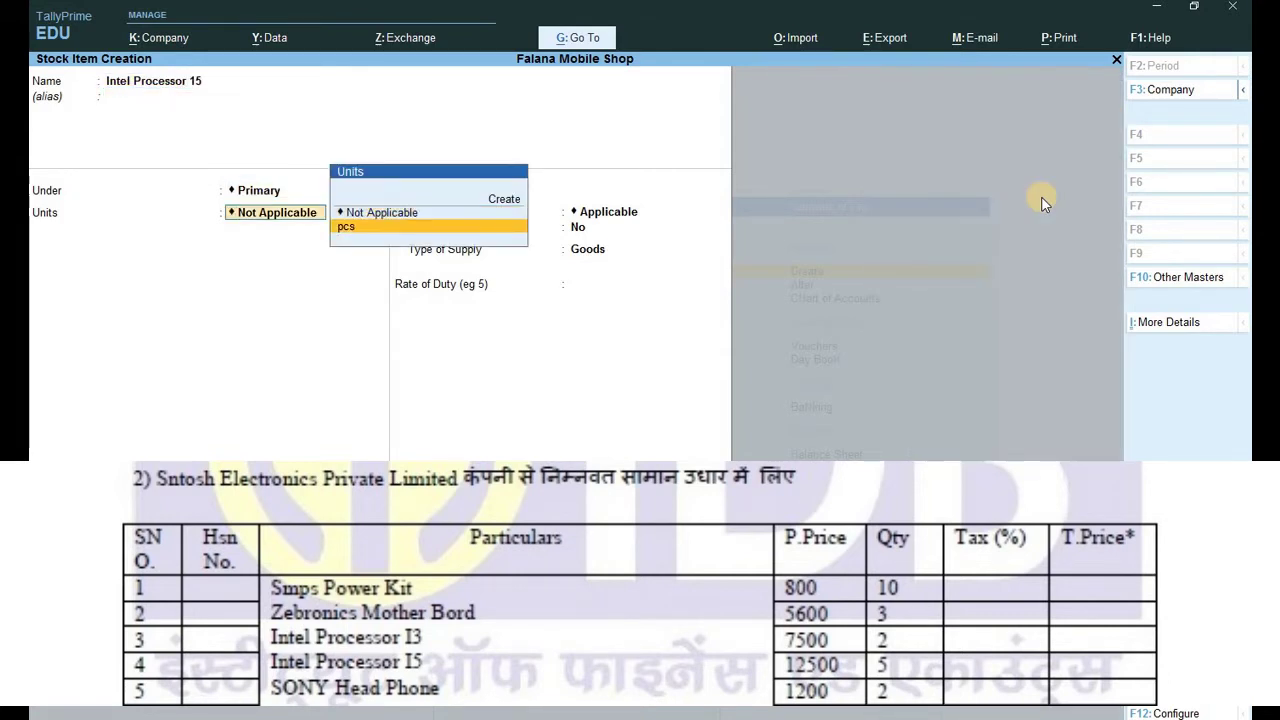
key("Return")
key("Return")
type("y")
key("Return")
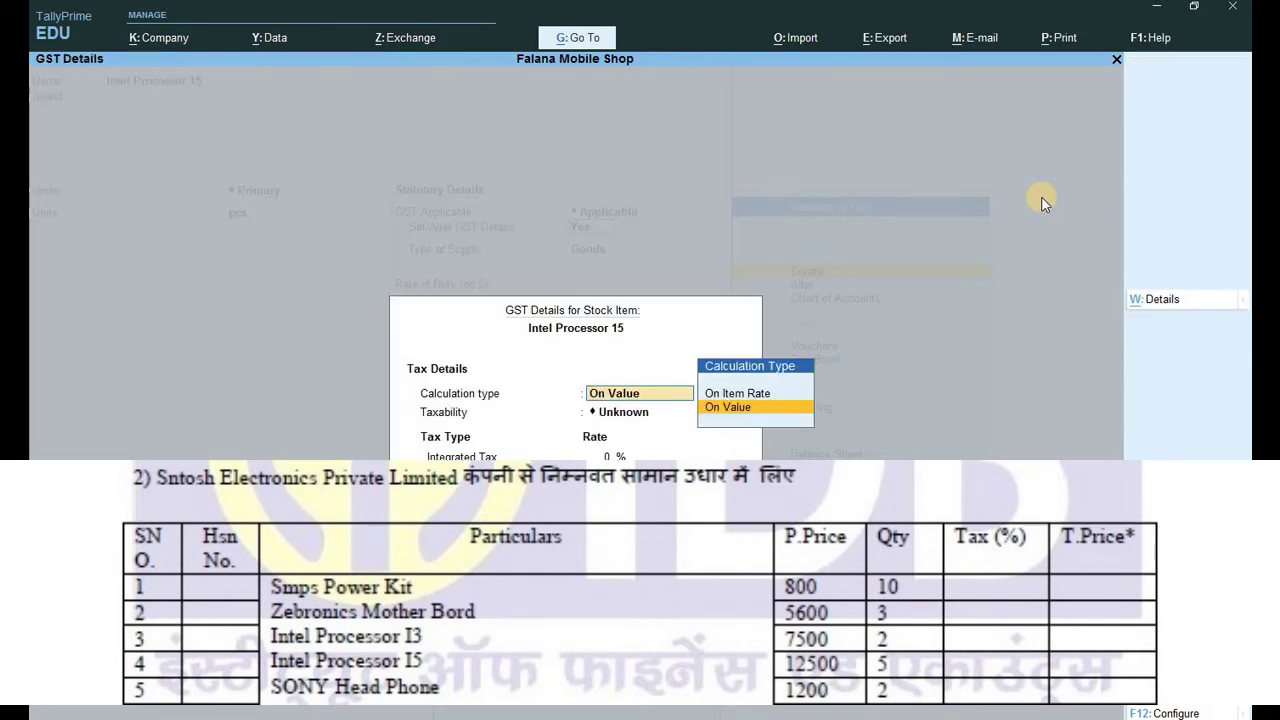
key("Return")
key("Down")
key("Down")
key("Down")
key("Return")
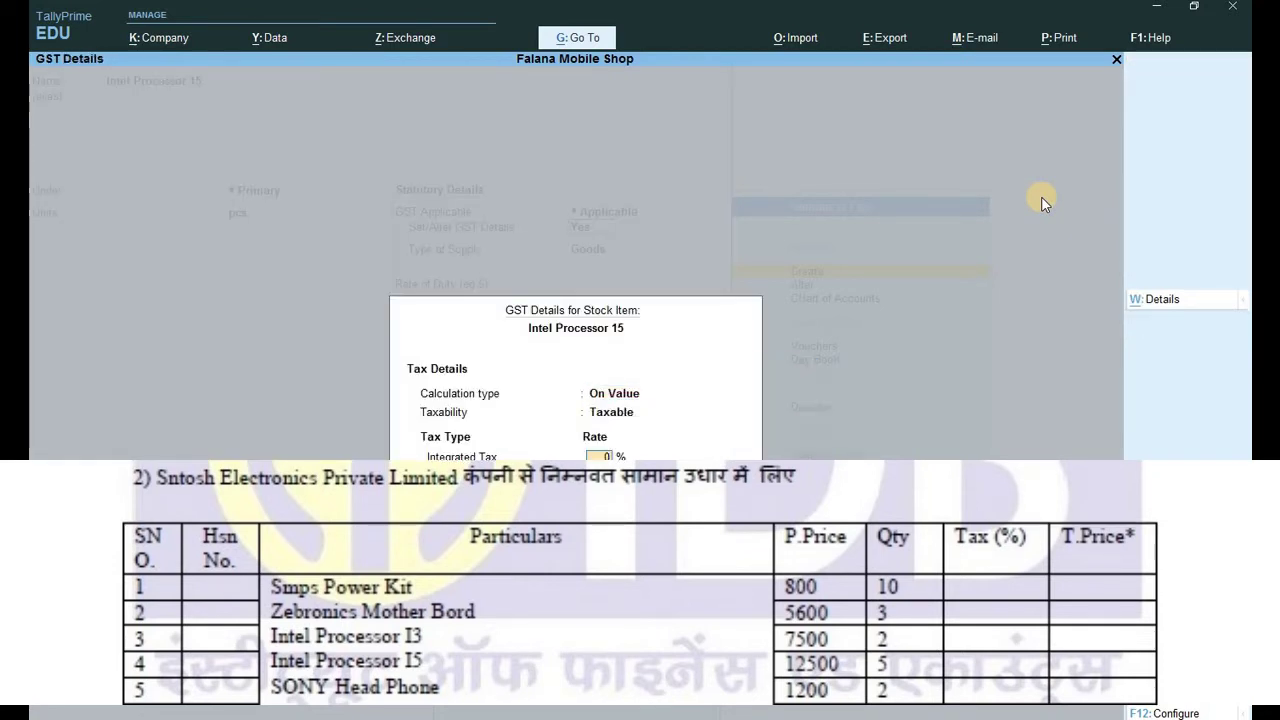
type("18")
key("ctrl+a")
key("Return")
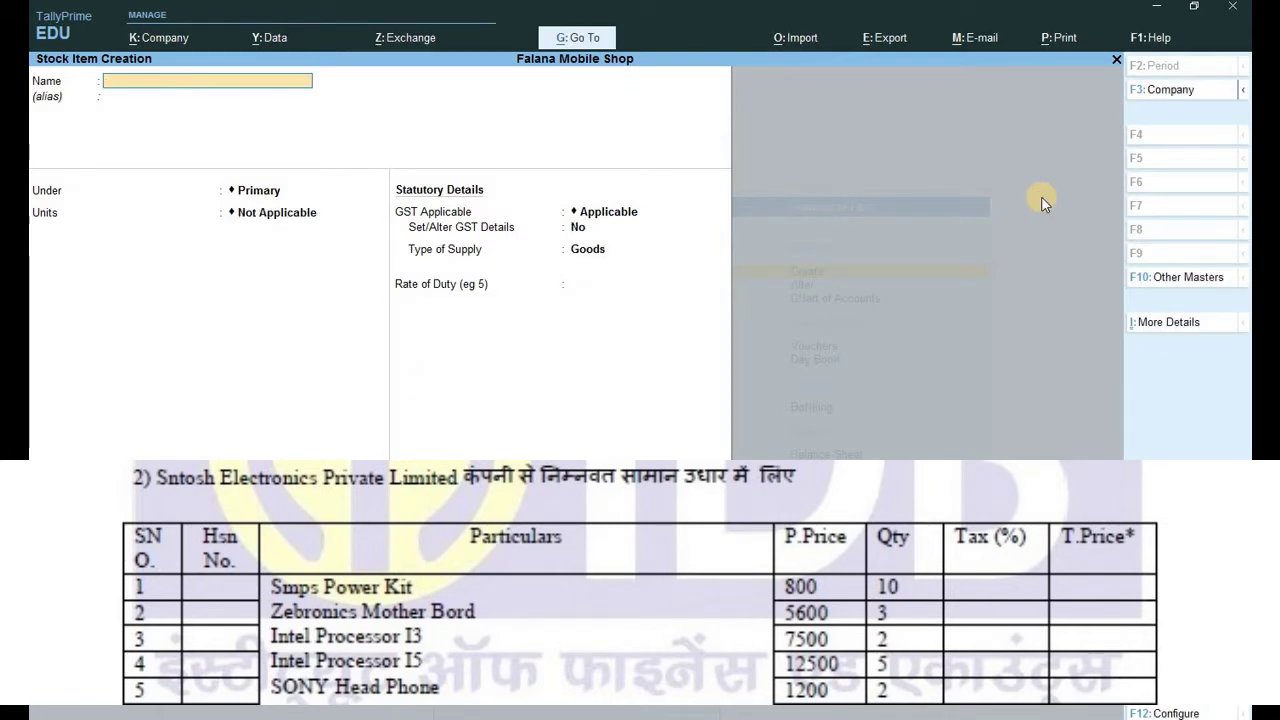
Create stock item Sony Head Phone in pcs with Taxable GST details and Goods supply type.
type("Sony Head")
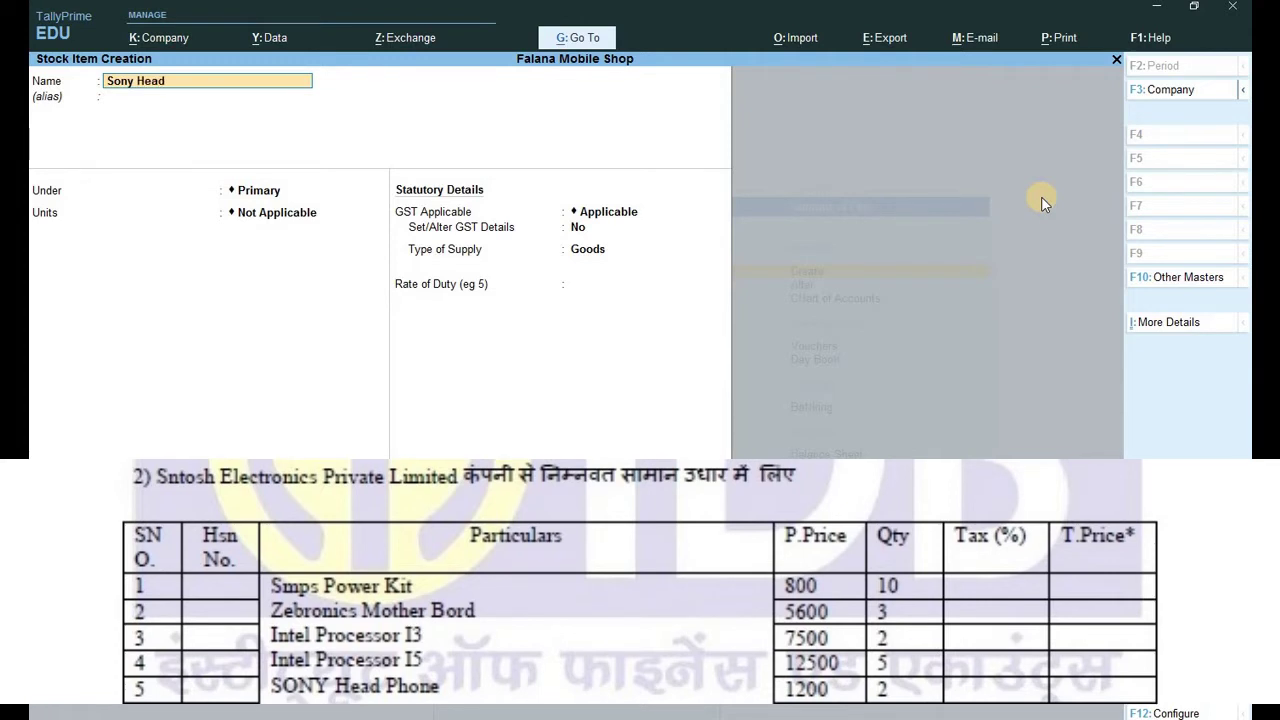
type(" Phone")
key("Return")
key("Return")
key("Return")
key("Down")
key("Return")
key("Return")
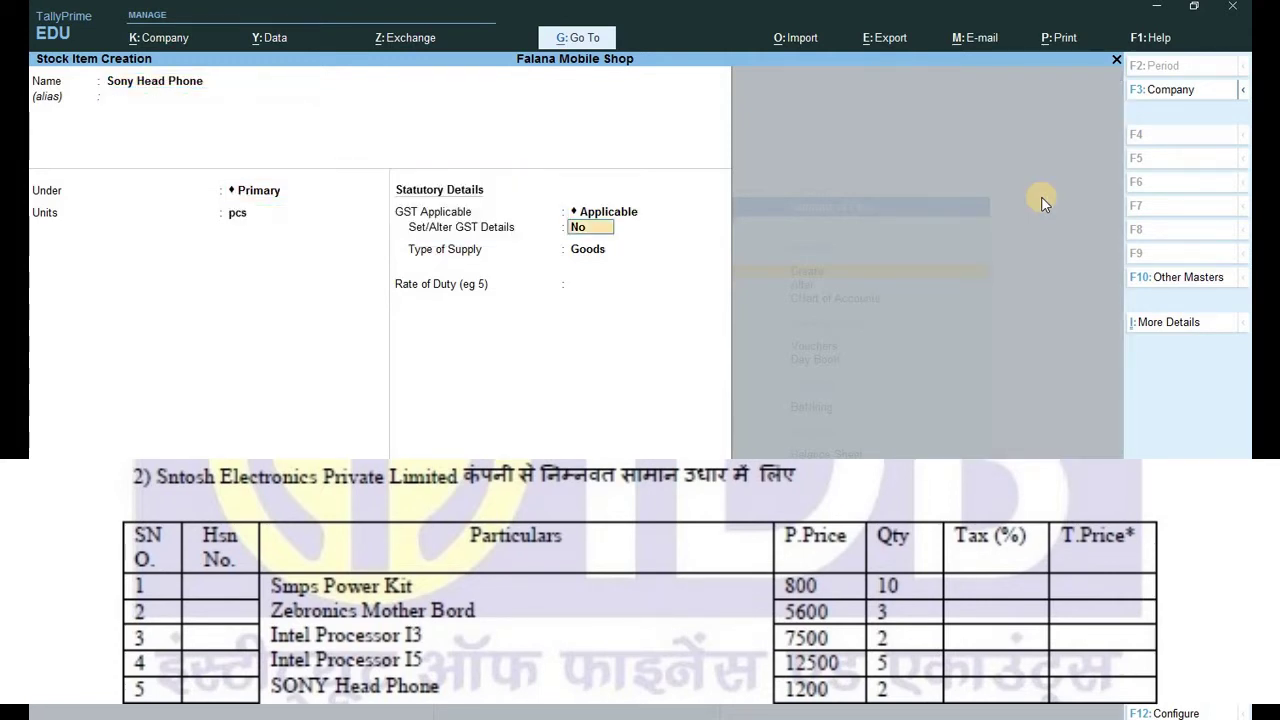
type("y")
key("Return")
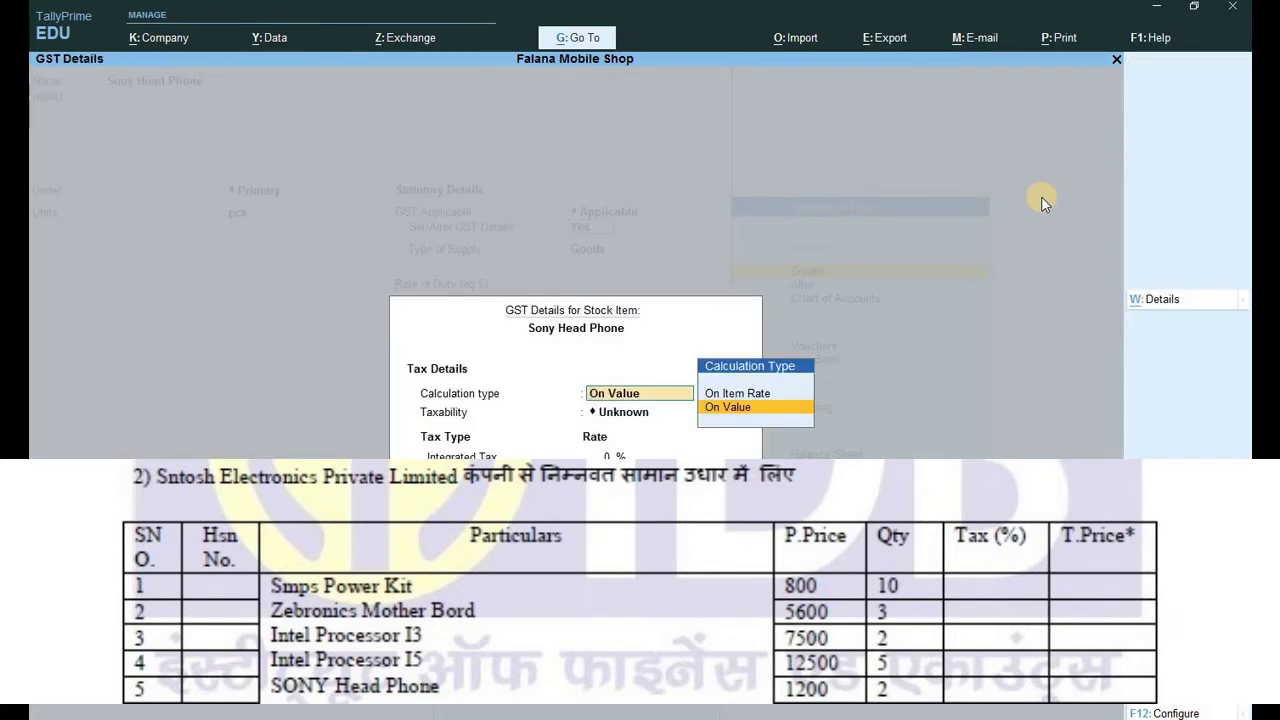
key("Return")
key("Down")
key("Down")
key("Down")
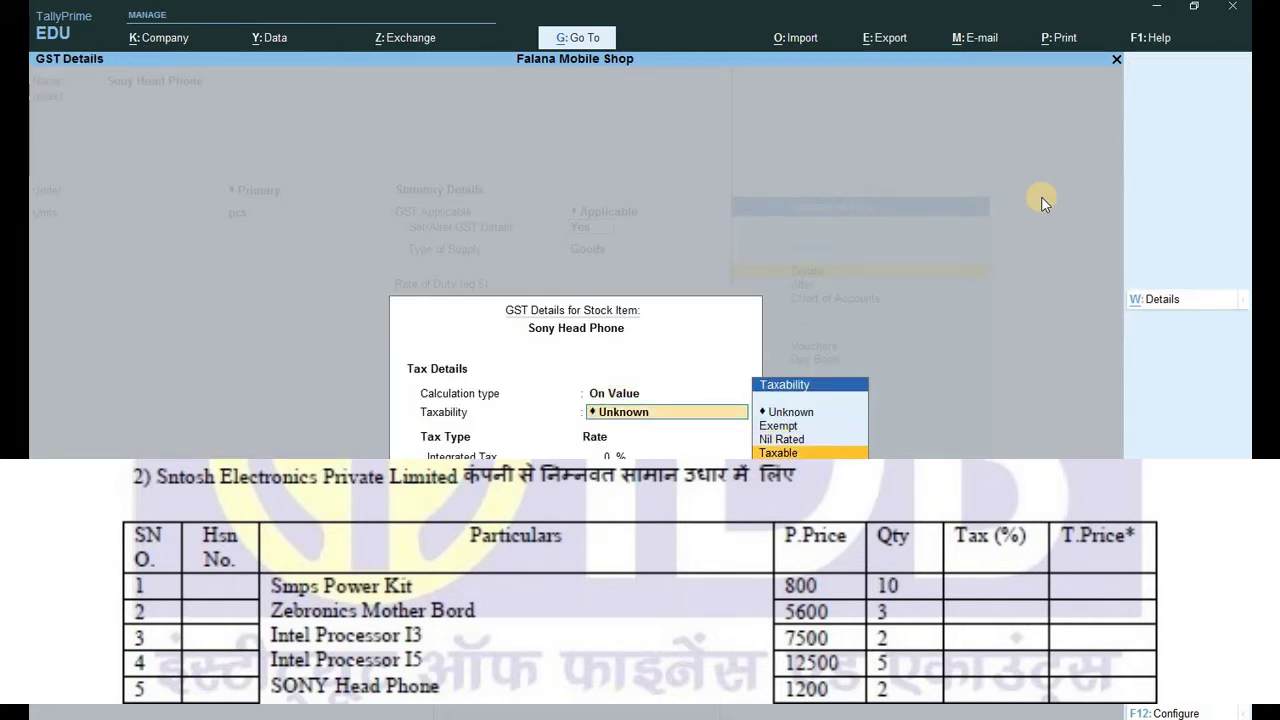
key("Return")
key("ctrl+a")
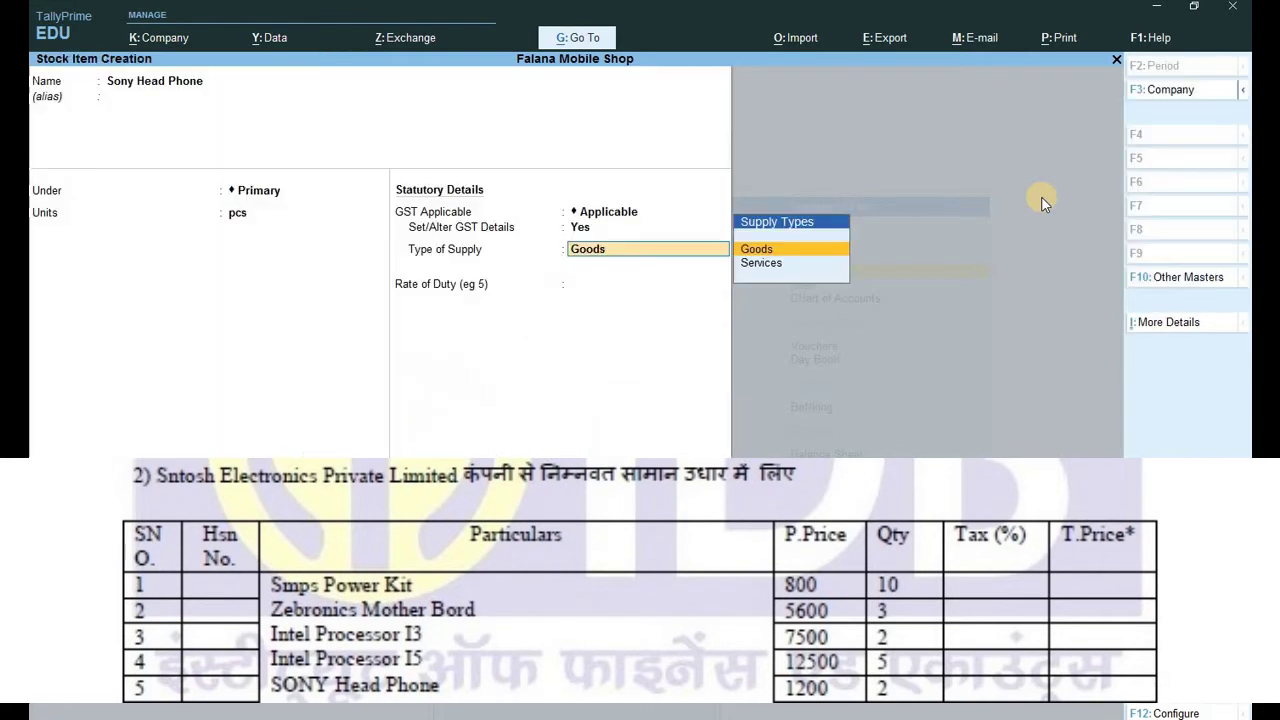
key("Return")
key("ctrl+a")
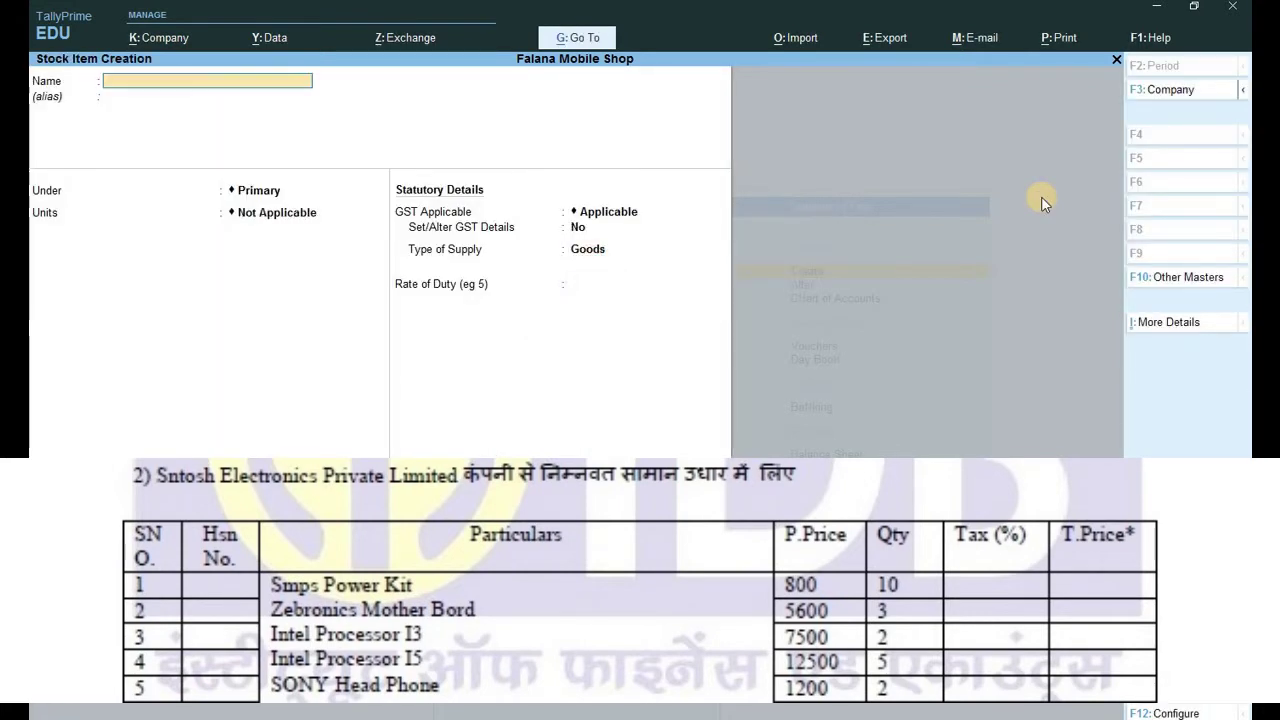
Go back to the Gateway and start a new Purchase voucher with F9.
key("Escape")
key("Escape")
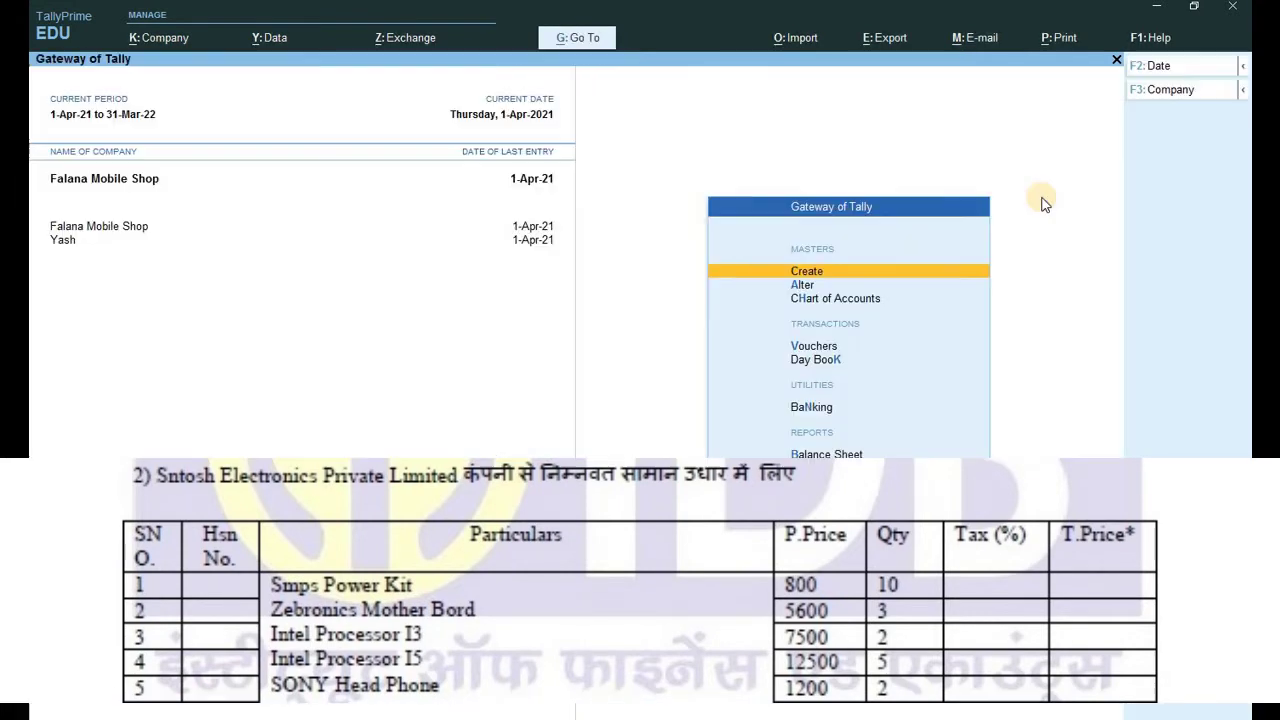
key("v")
key("F9")
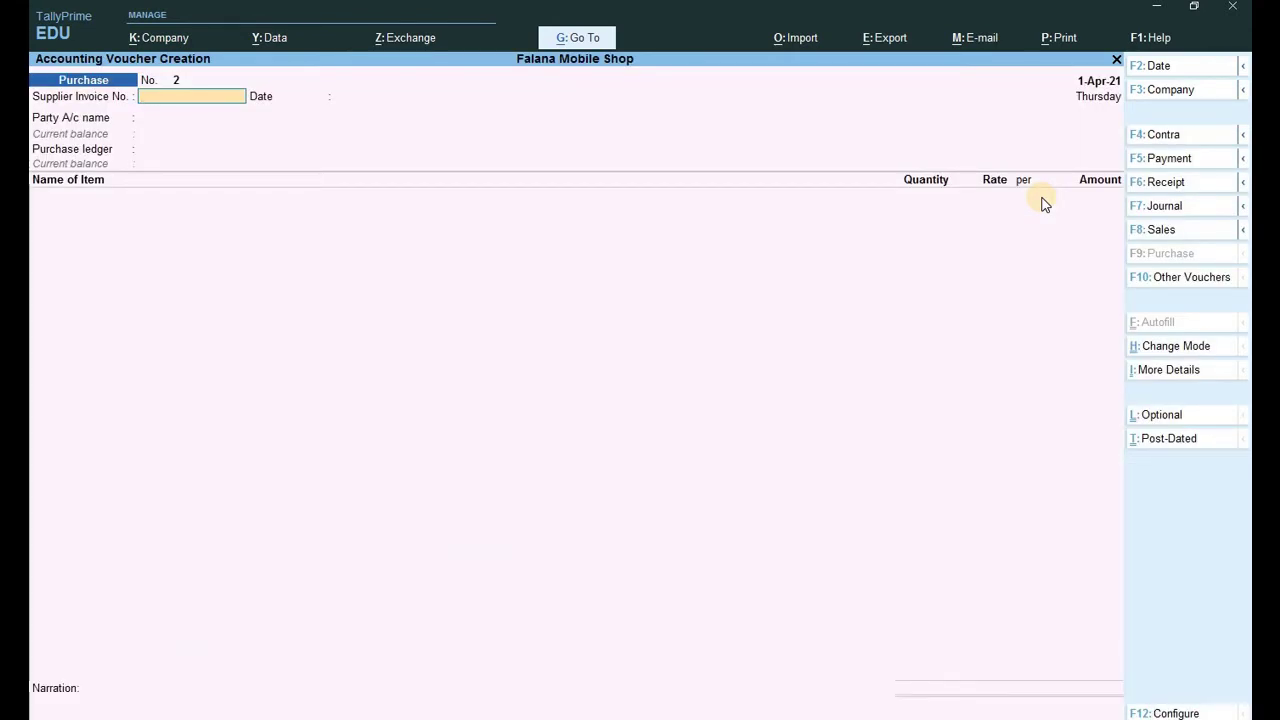
Enter supplier invoice 1234, party Santosh Elect and the Purchase ledger.
type("1234")
key("Return")
key("Return")
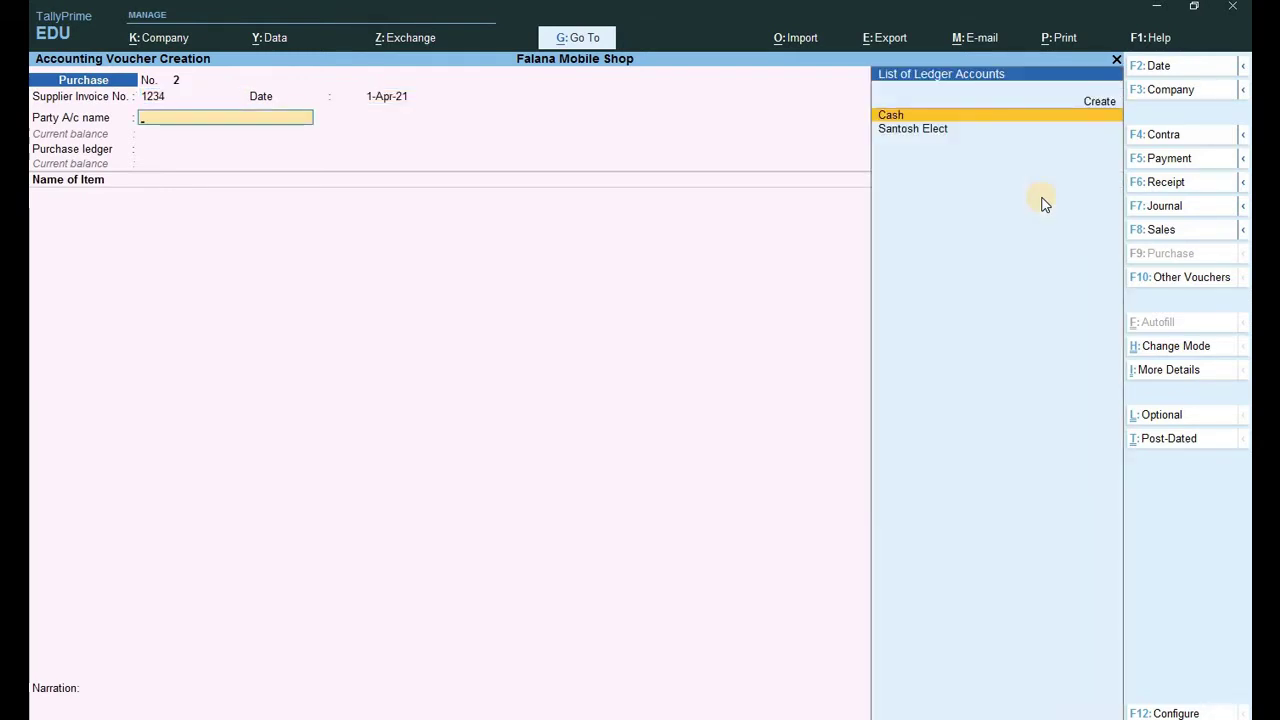
key("Down")
key("Return")
key("Return")
key("Return")
key("Return")
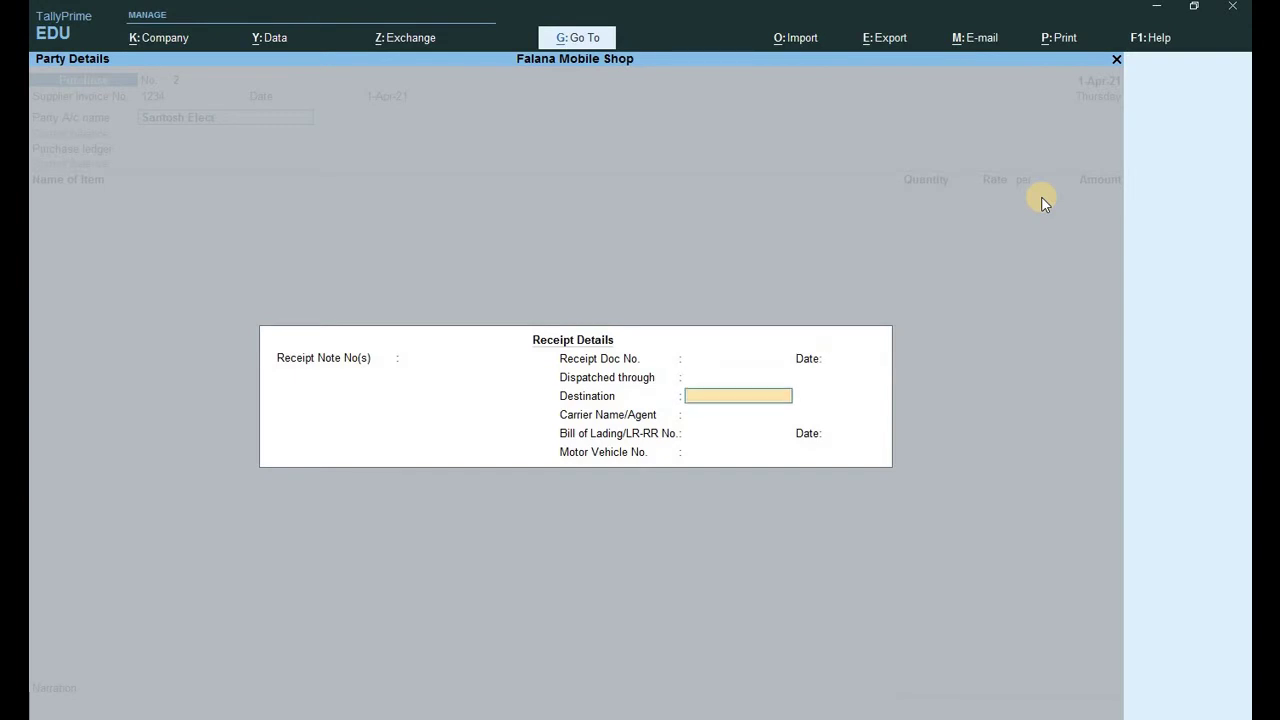
key("Return")
key("Return")
key("Return")
key("Return")
key("Return")
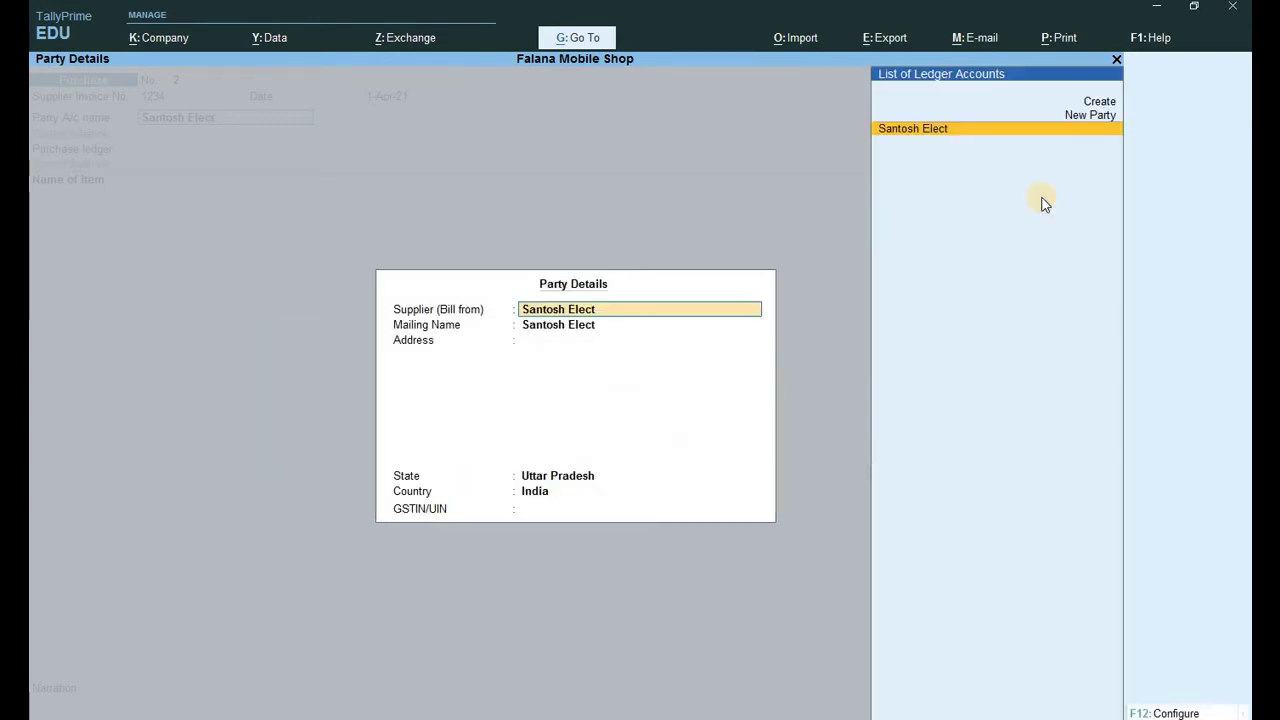
key("Return")
key("Return")
key("Return")
key("Return")
key("Return")
key("Return")
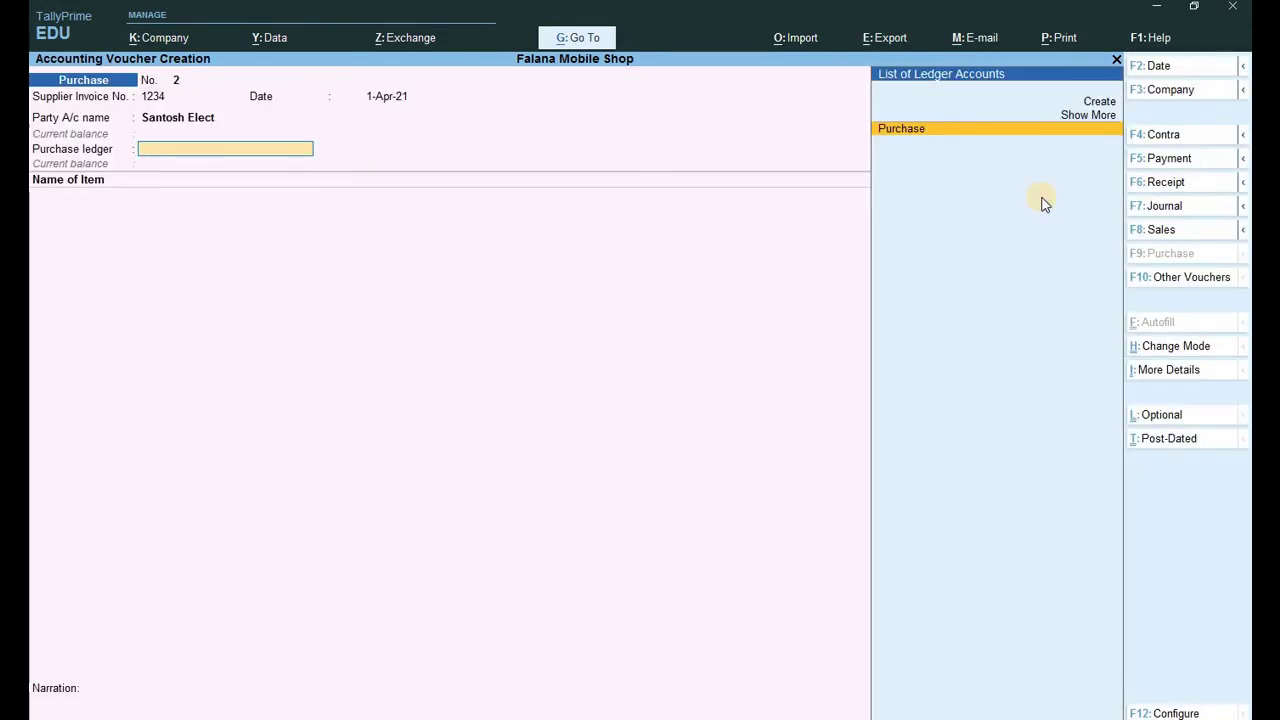
key("Return")
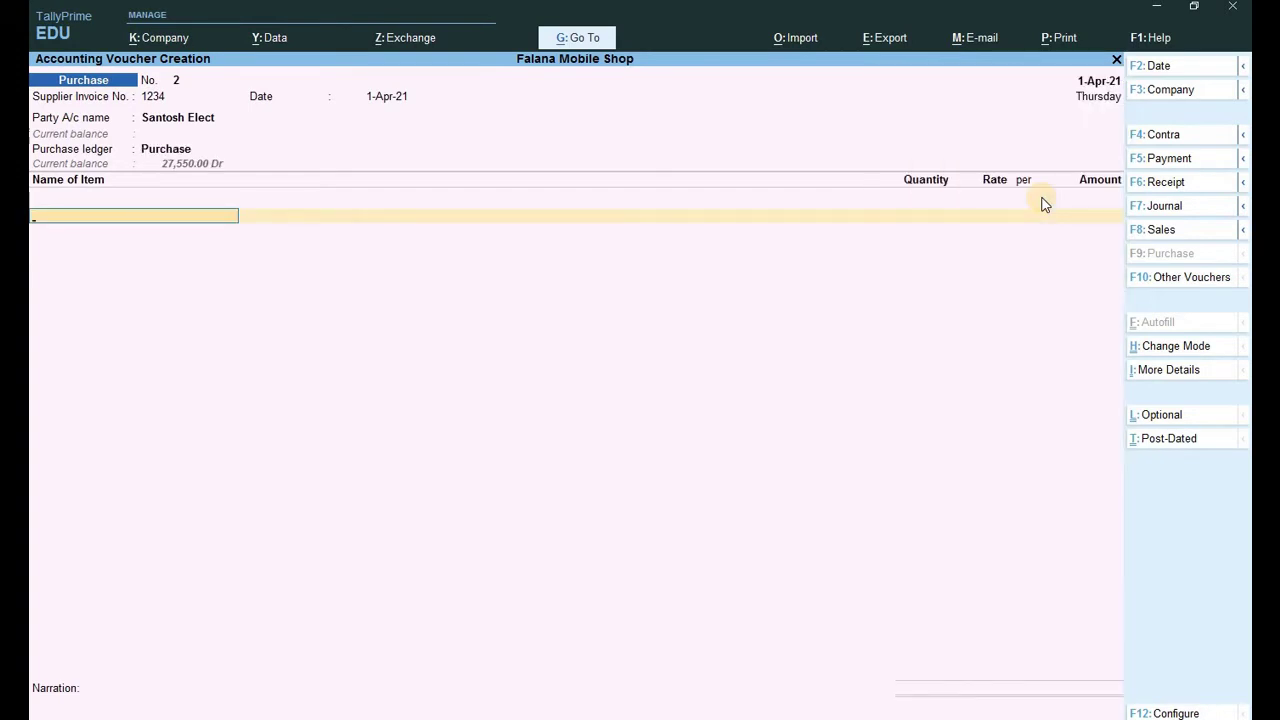
Add Smps Power Kit (10 pcs at 800) and Zebronics Mb (3 pcs at 5,600).
type("Smps Power Kit")
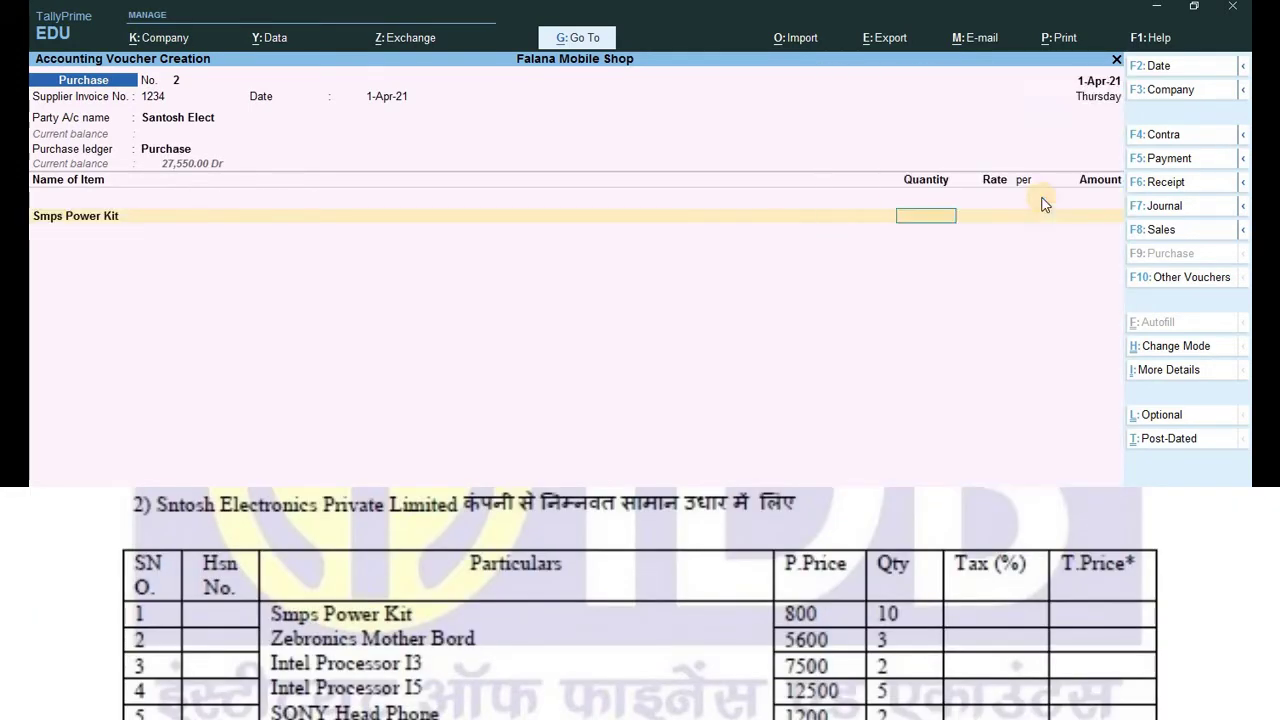
left_click(1044, 203)
type("10")
key("Return")
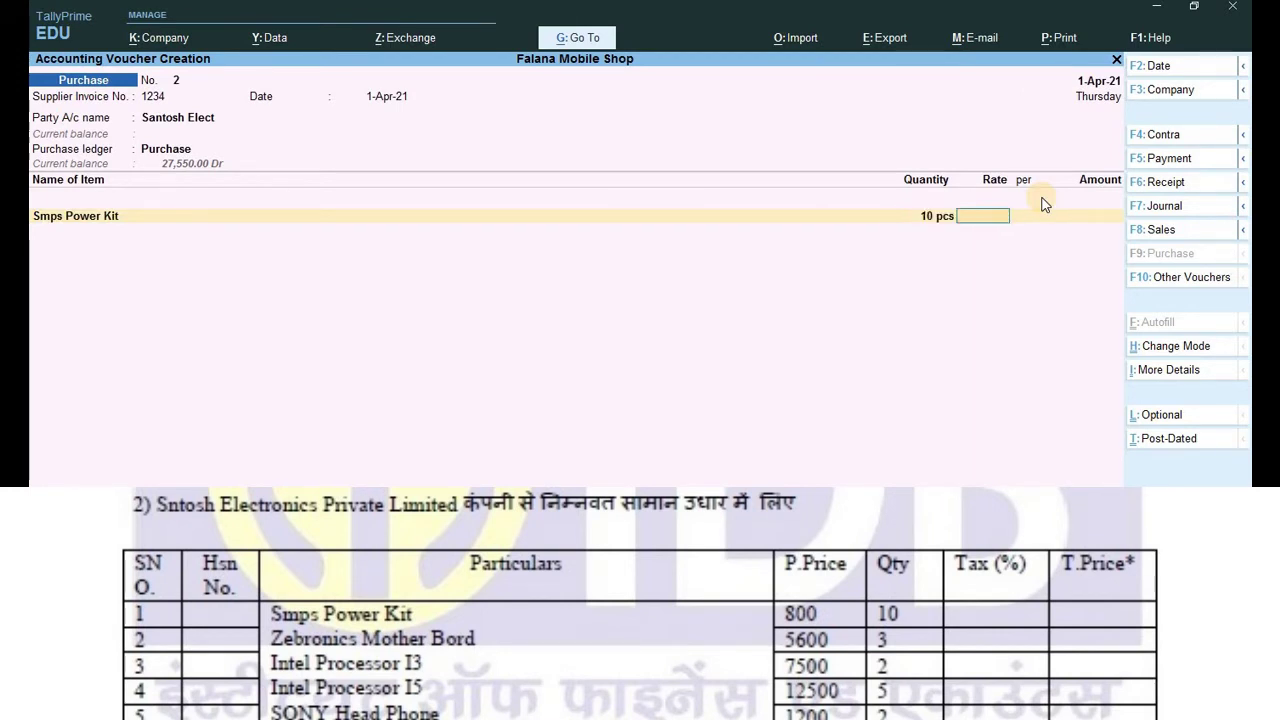
type("800")
key("Return")
key("Return")
key("Return")
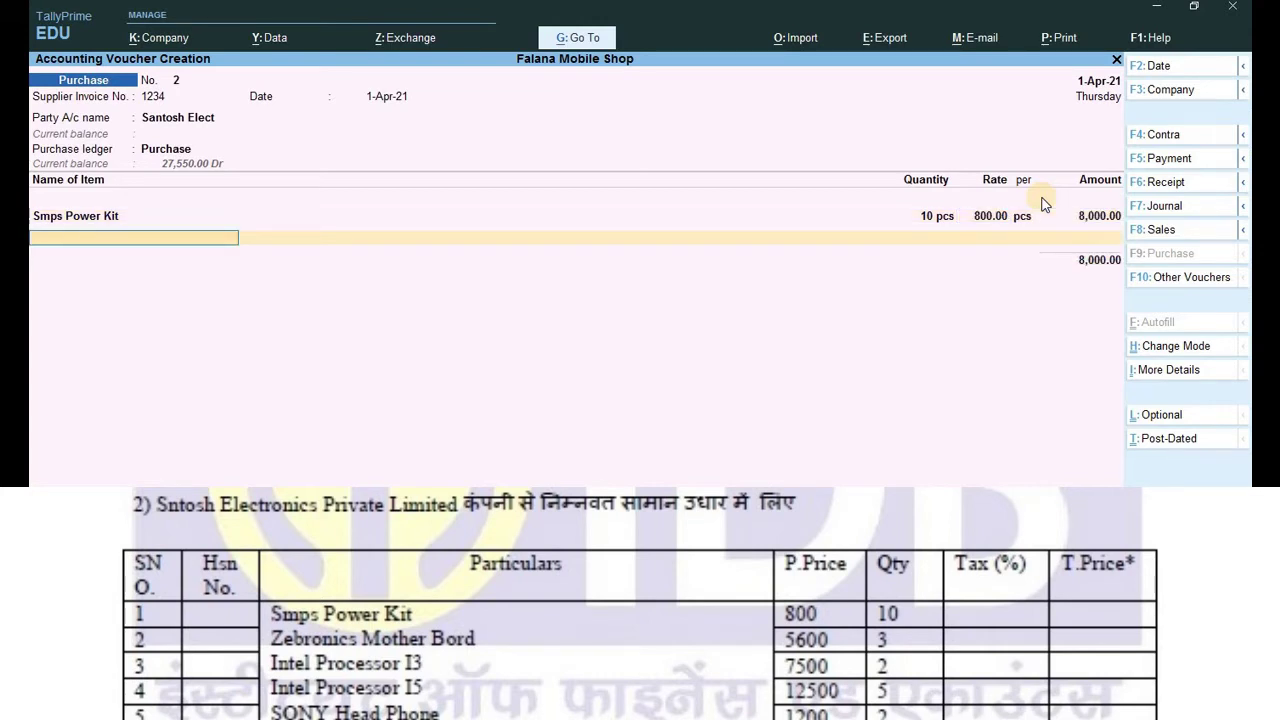
type("z")
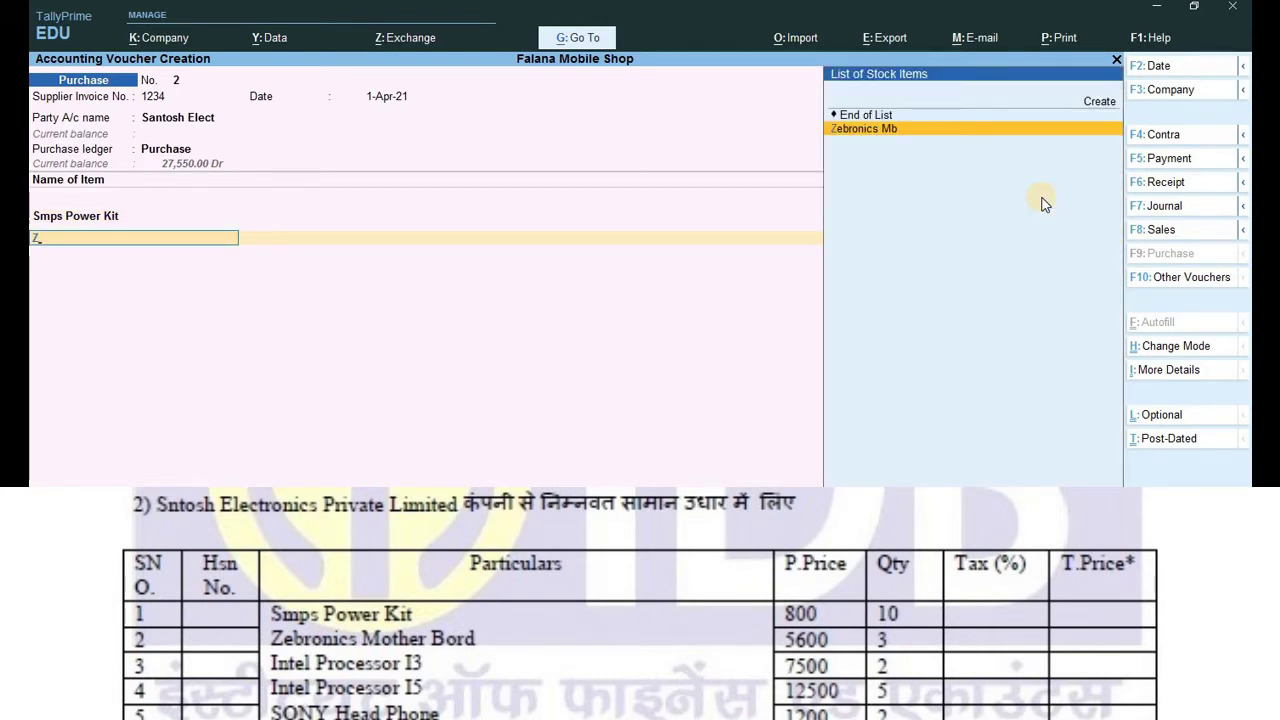
key("Return")
type("3")
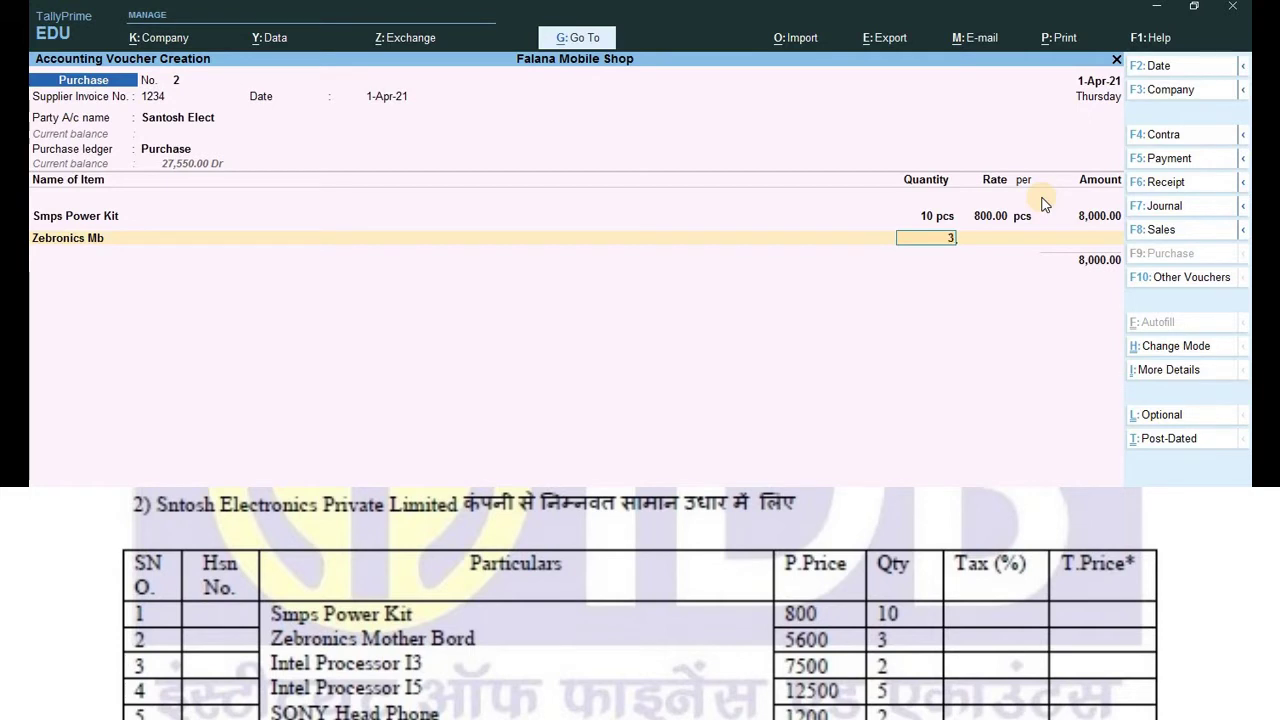
key("Return")
type("5600")
key("Return")
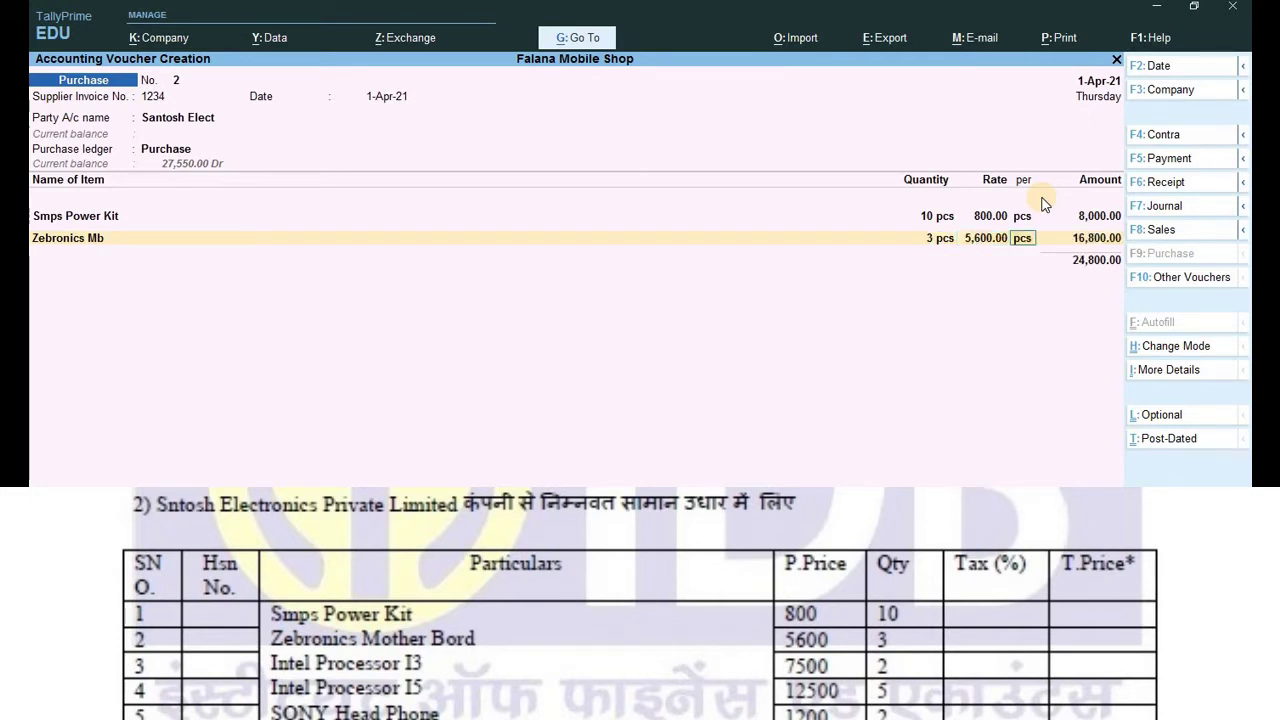
key("Return")
key("Return")
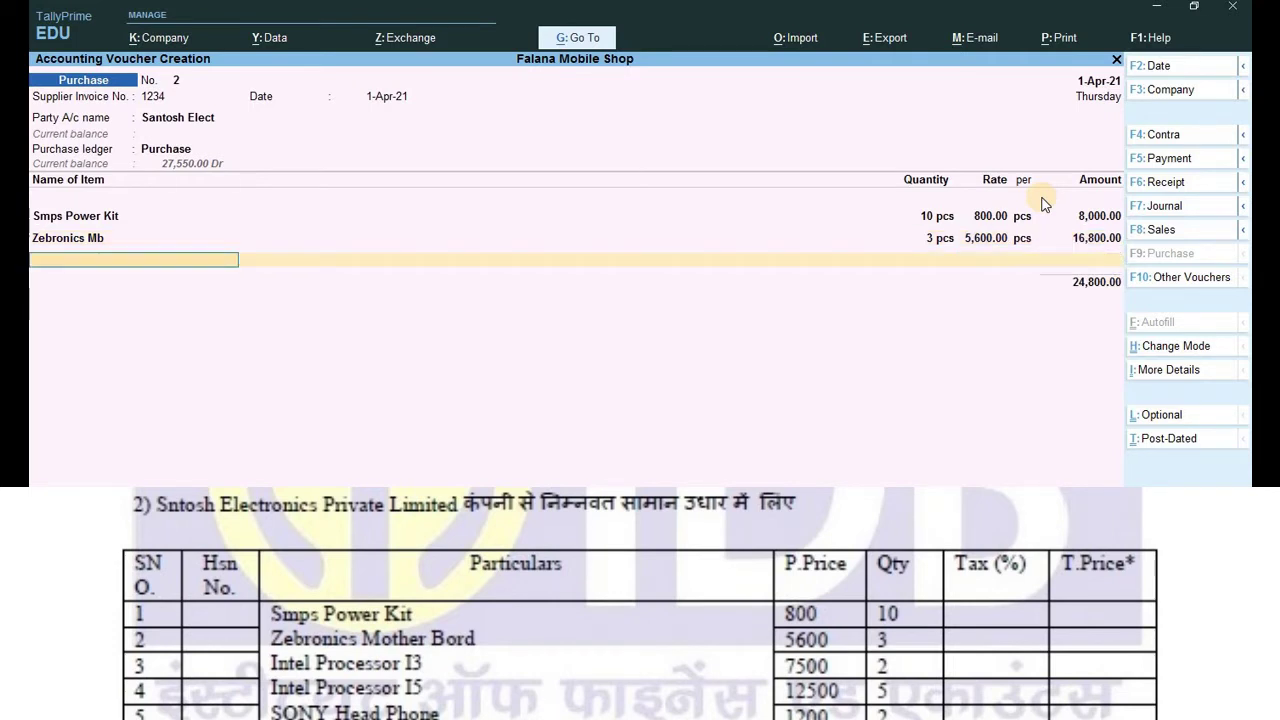
Add Intel Processor 13 (2 pcs at 7,500) and Intel Processor 15 (5 pcs at 12,500).
key("Down")
key("Down")
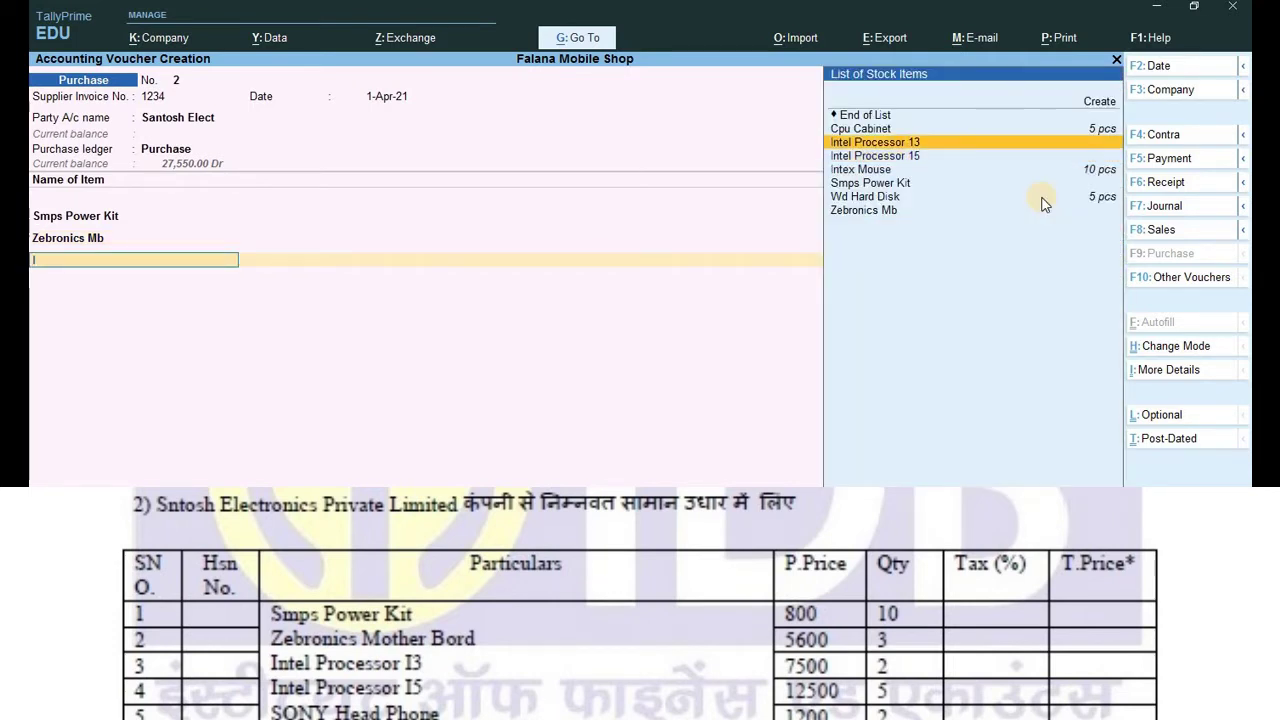
key("Return")
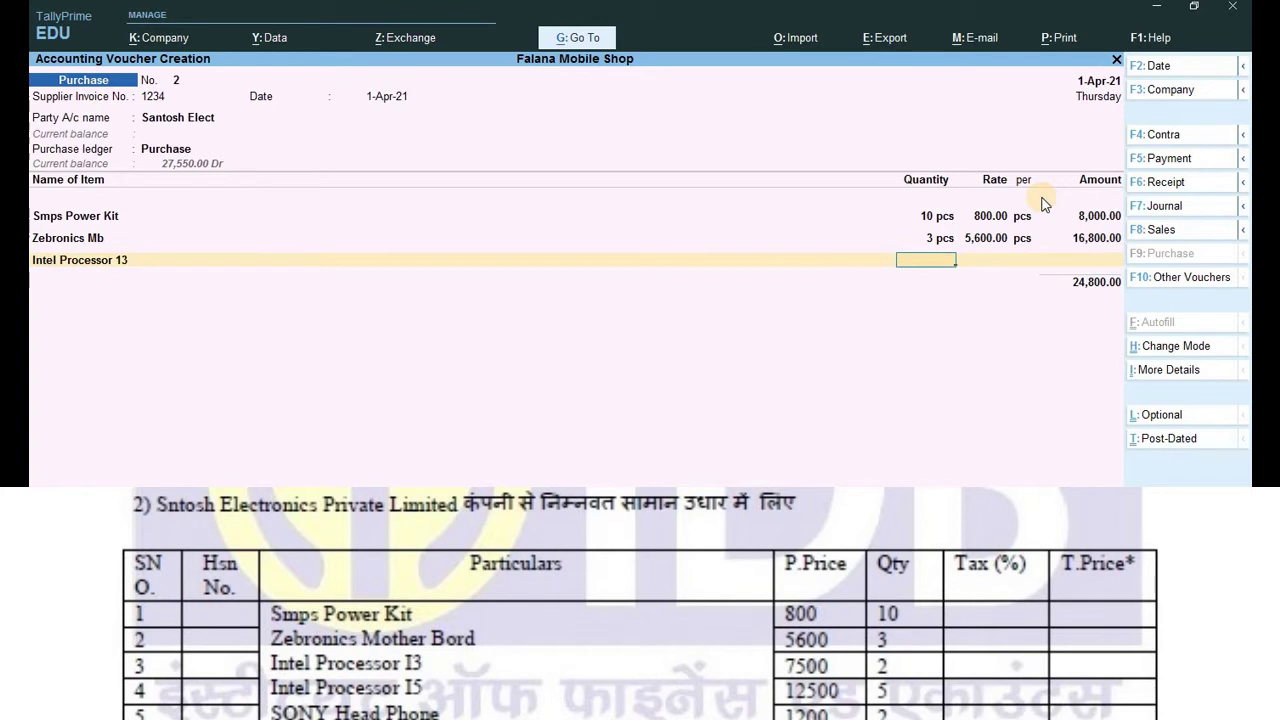
type("3")
key("BackSpace")
type("2")
key("Return")
type("7500")
key("Return")
key("Return")
key("Return")
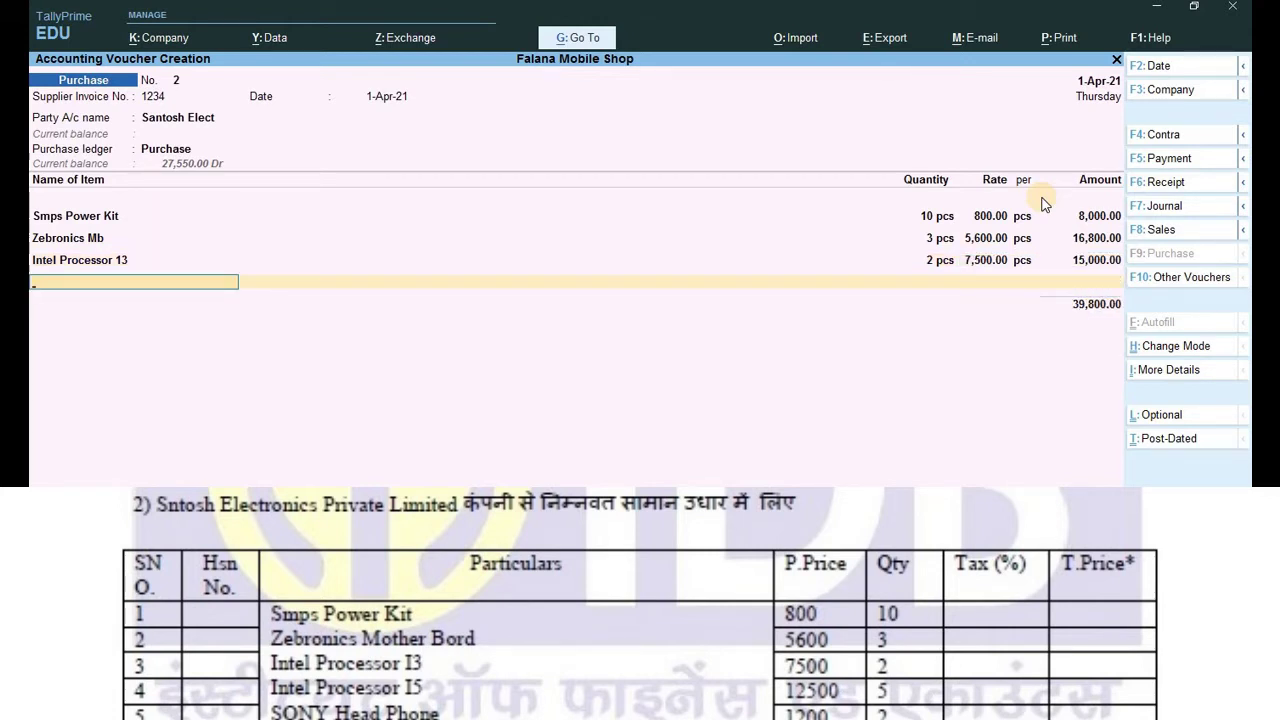
key("Down")
key("Down")
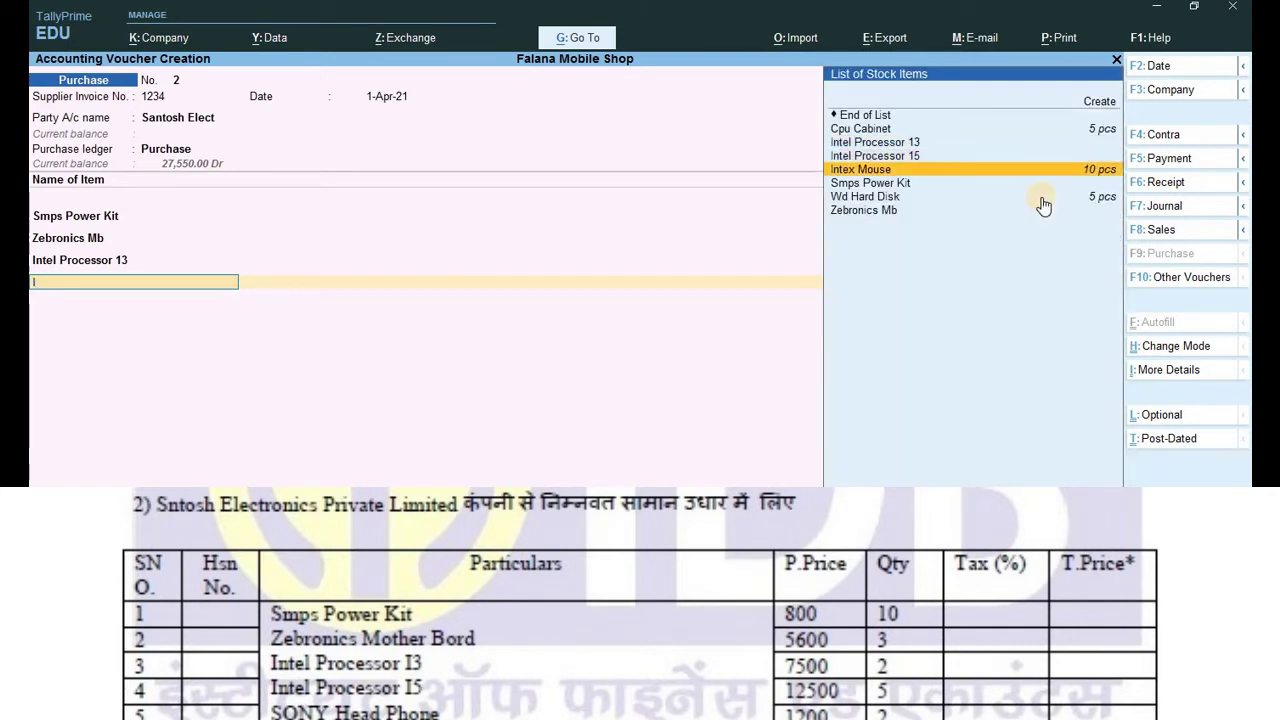
key("Up")
key("Return")
key("Return")
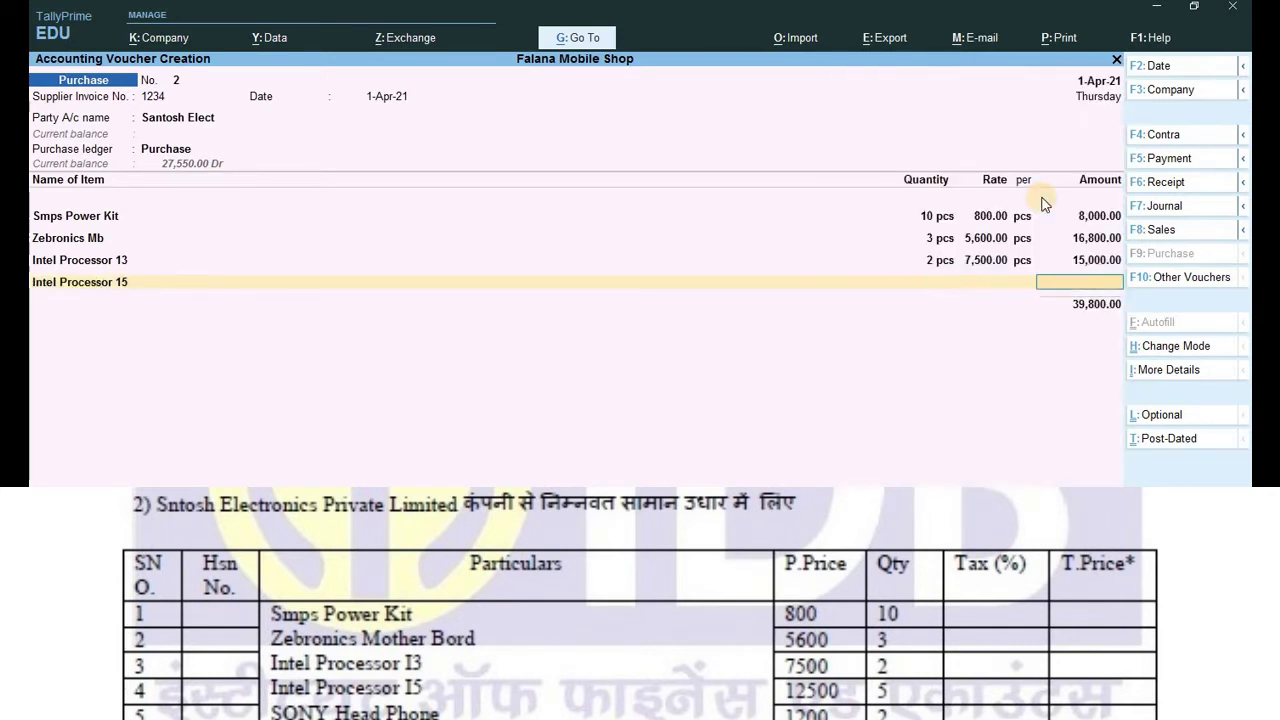
key("BackSpace")
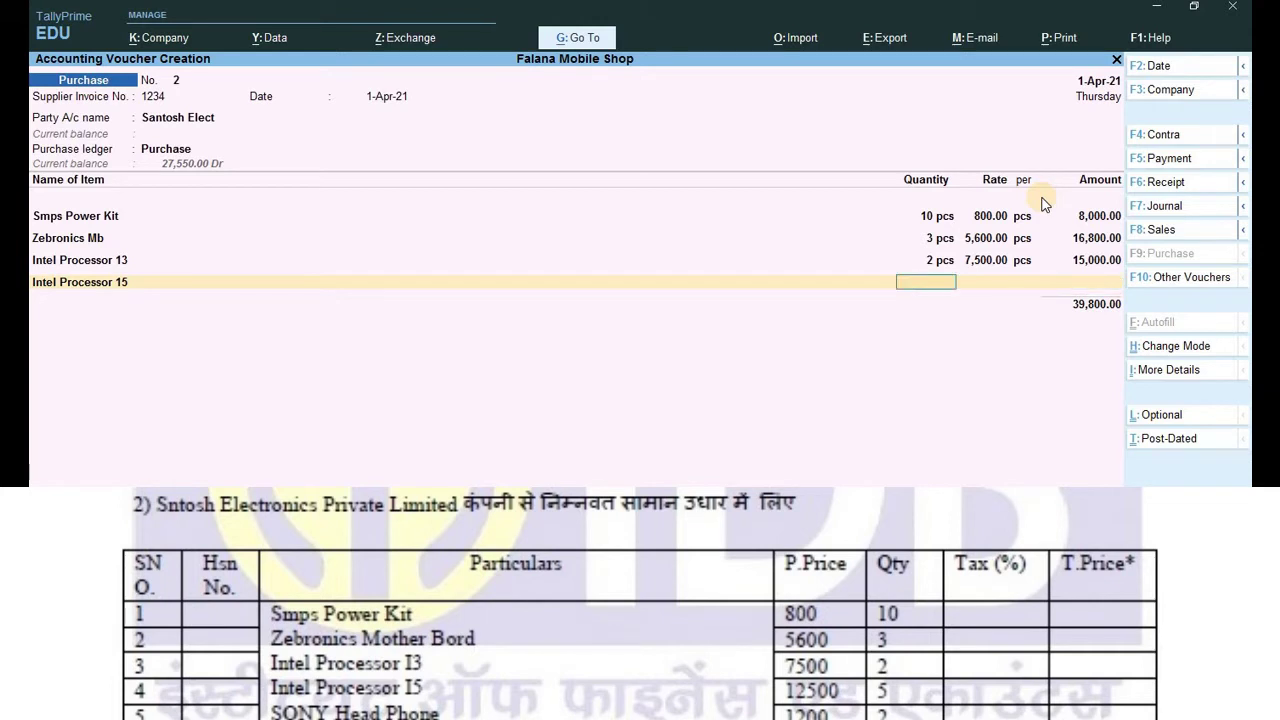
type("5")
key("Return")
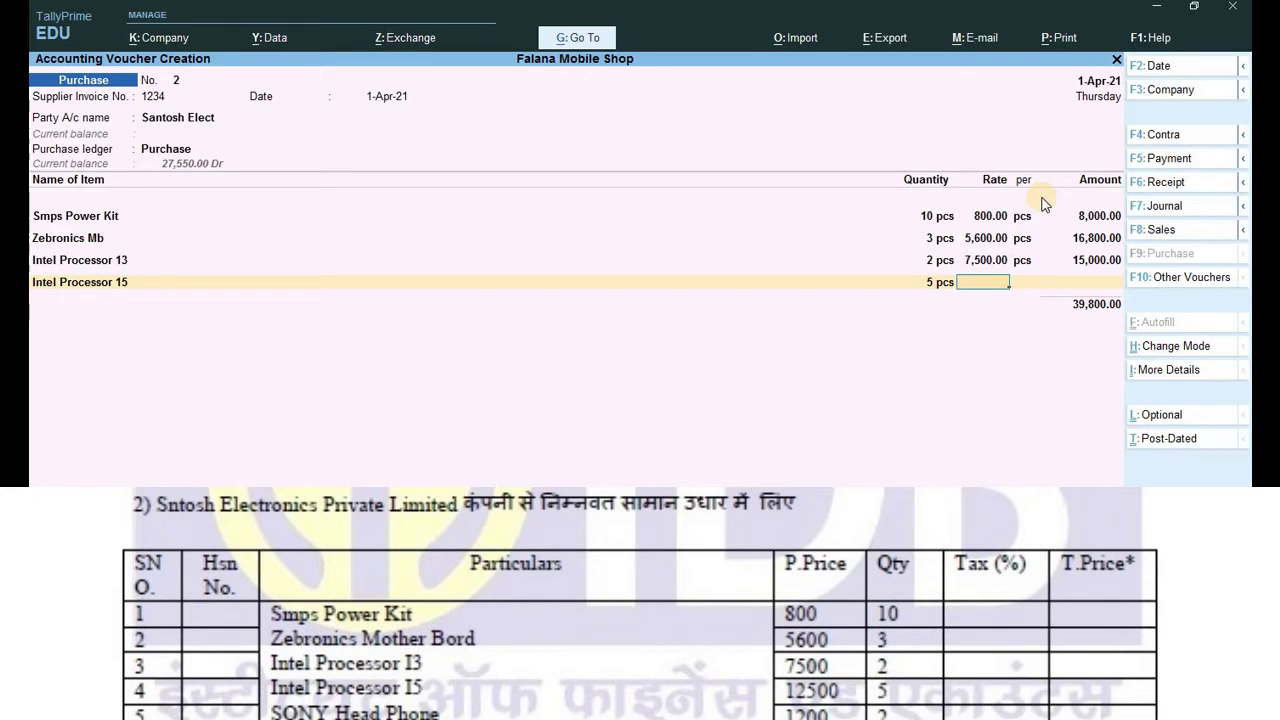
type("12,")
type("500")
key("Return")
key("Return")
key("Return")
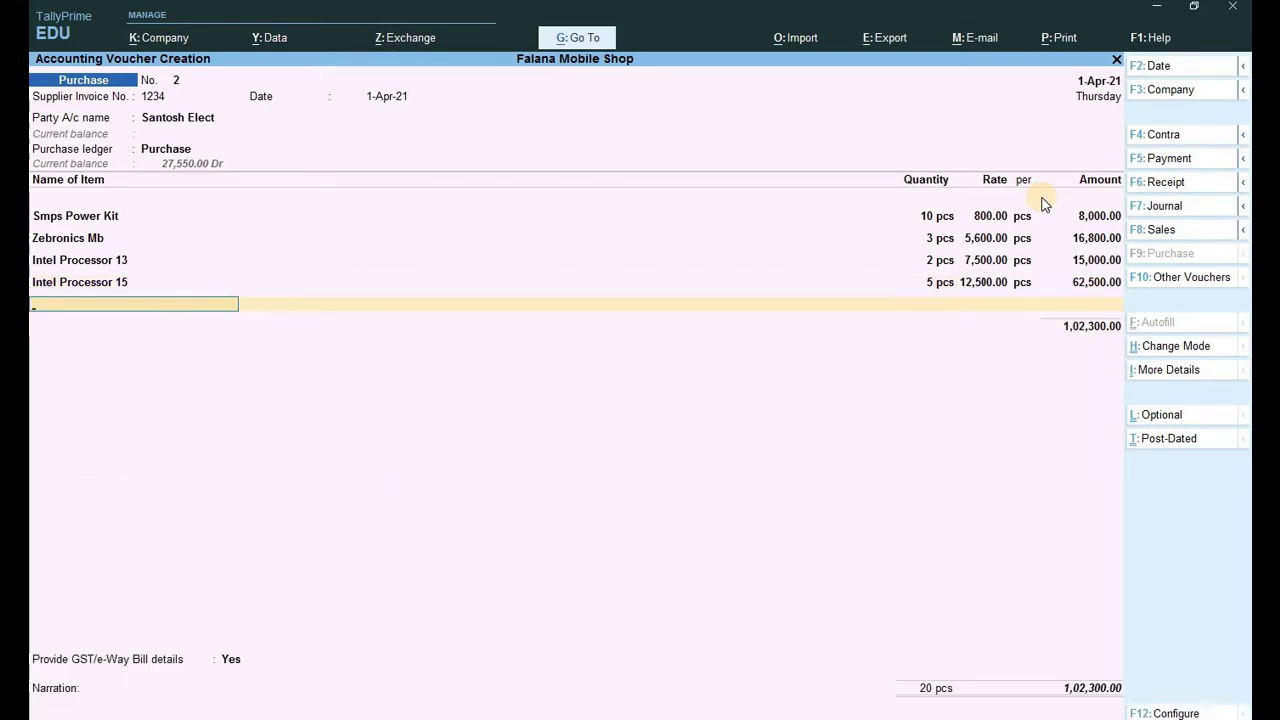
Add Sony Head Phone at 2 pcs for 1,200 each.
type("S")
key("Down")
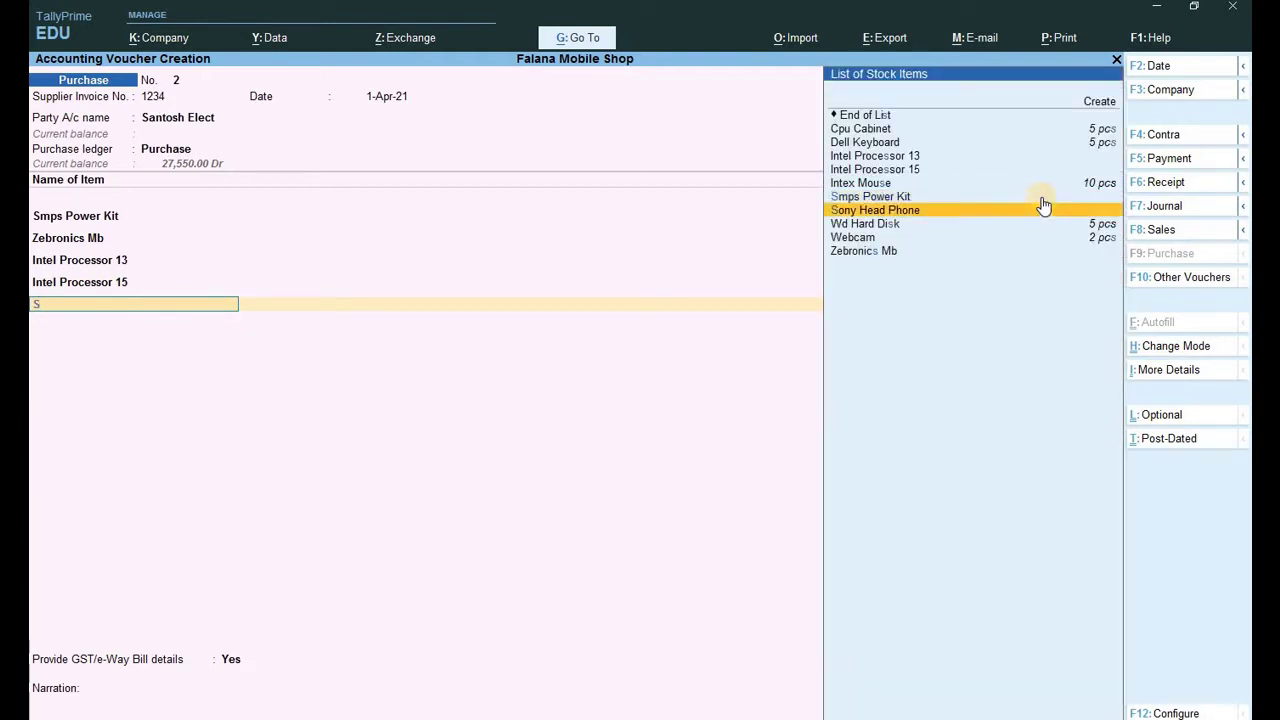
key("Down")
key("Up")
key("Return")
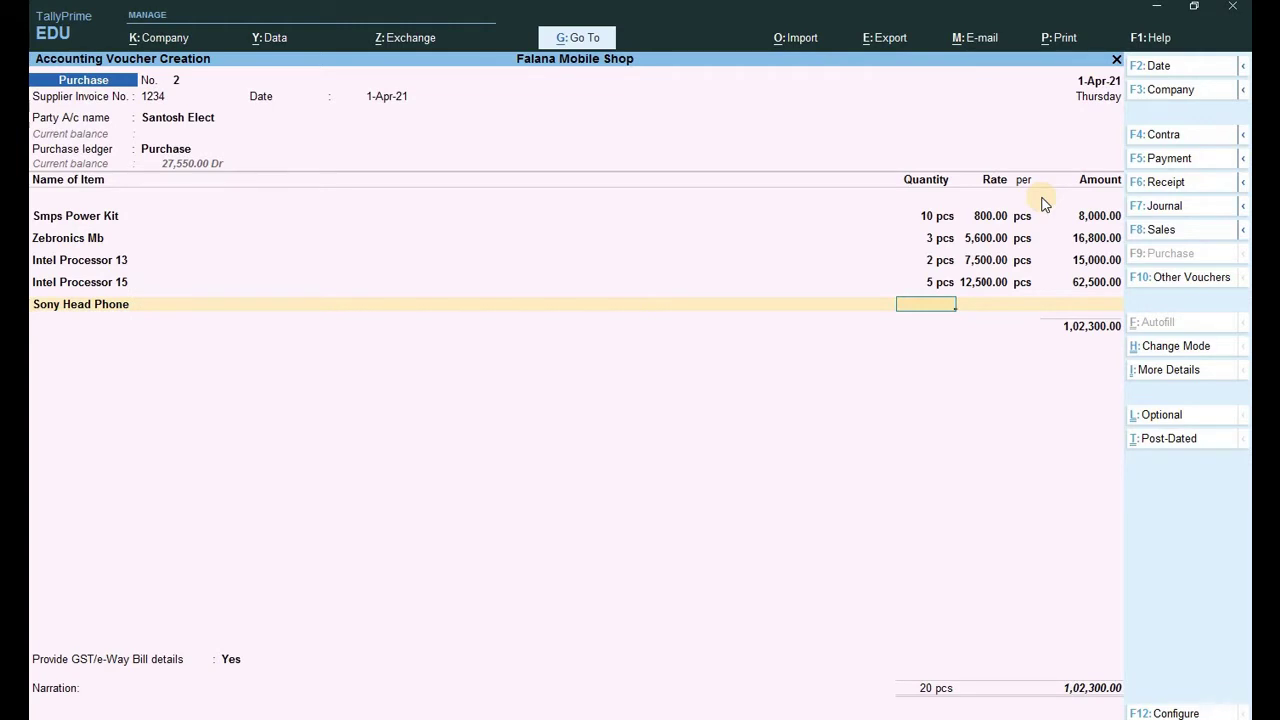
type("2")
key("Return")
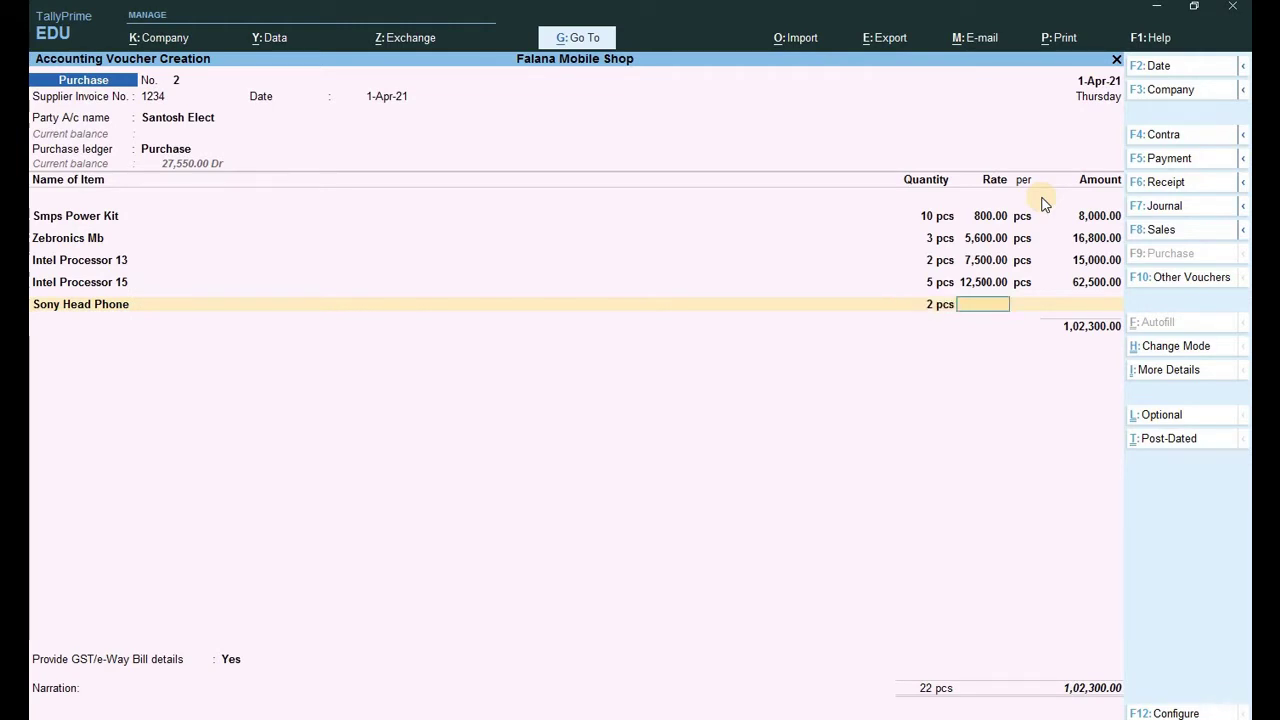
type("1200")
key("Return")
key("Return")
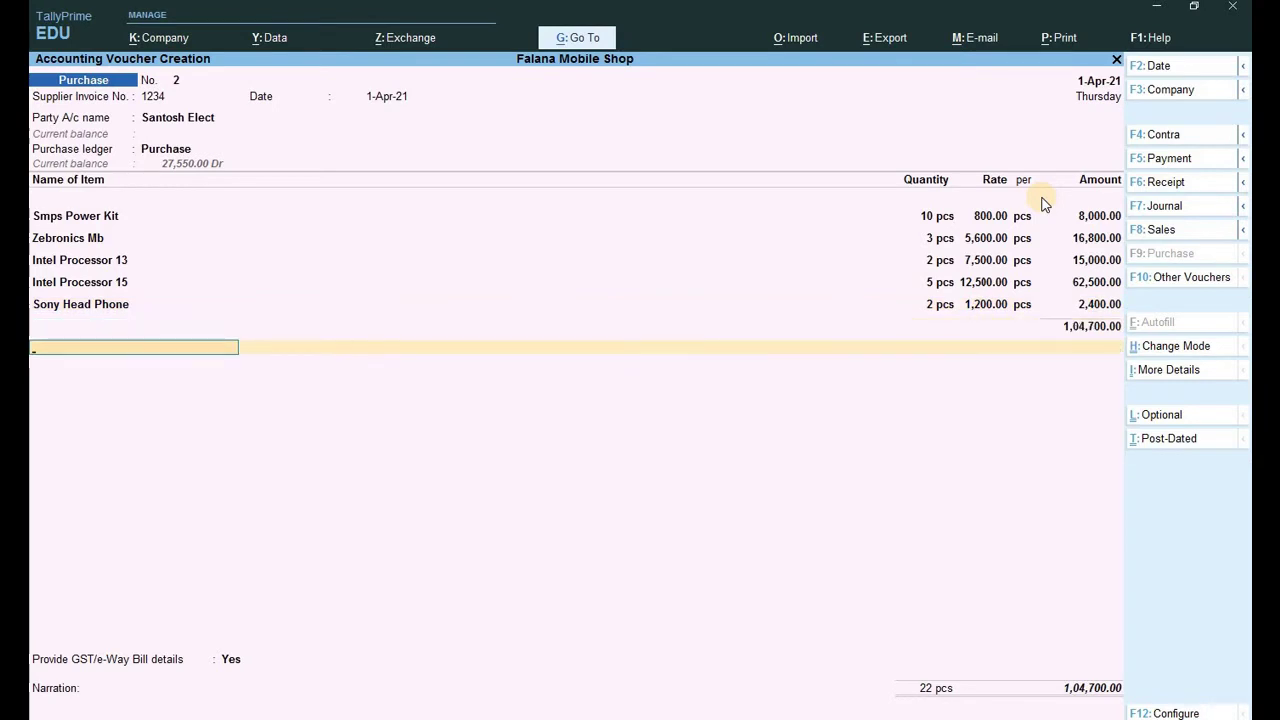
key("Return")
Add Cgst and Sgst ledgers at 9,423.00 each, bringing the total to 1,23,546.00.
key("Return")
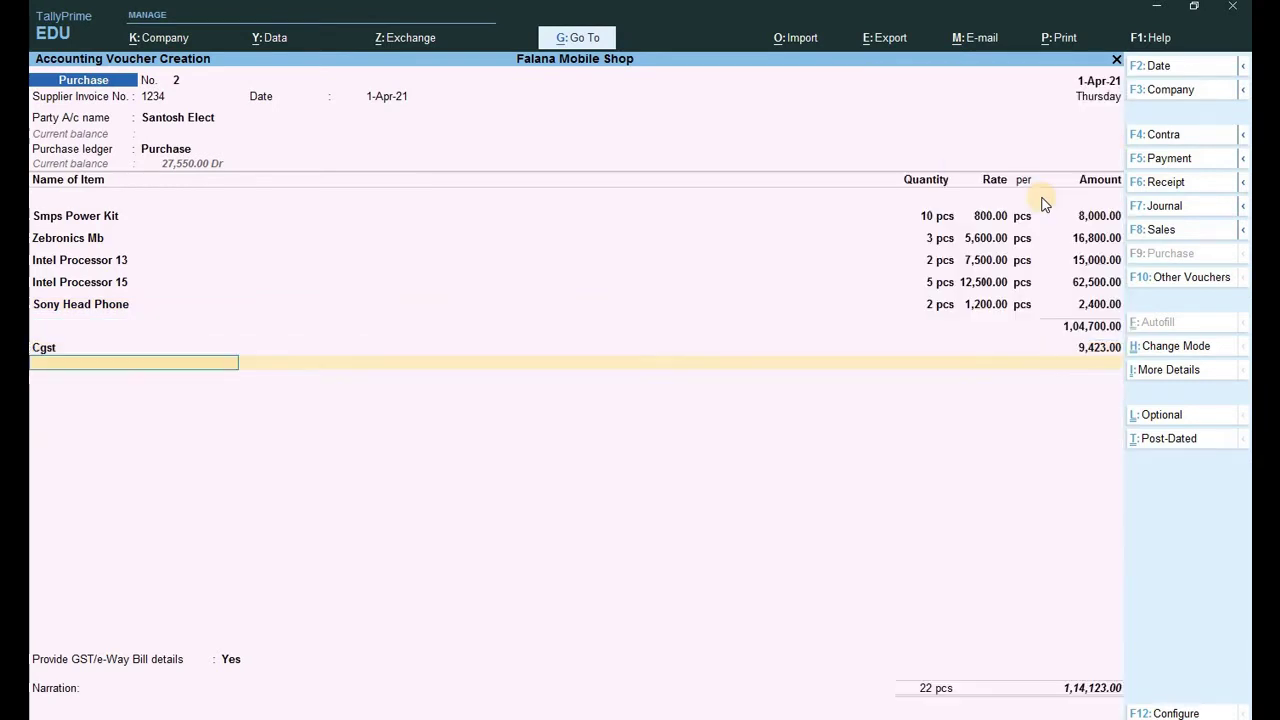
type("s")
key("Return")
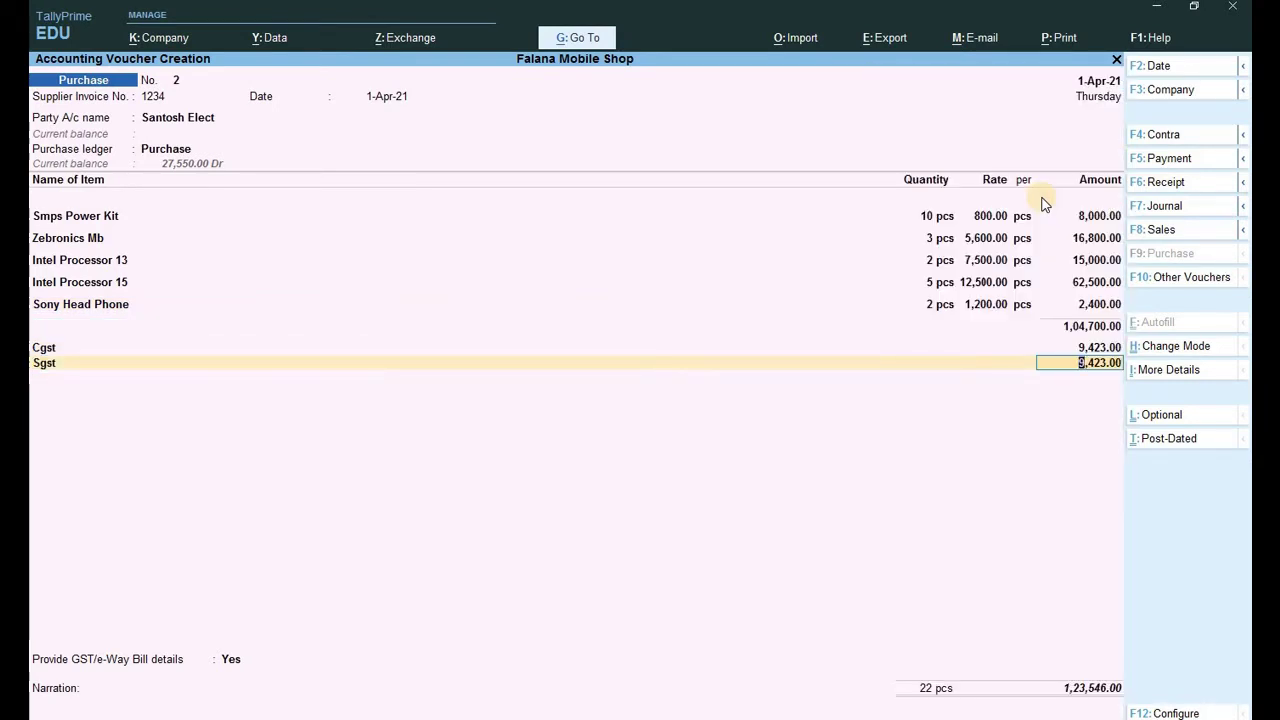
key("Return")
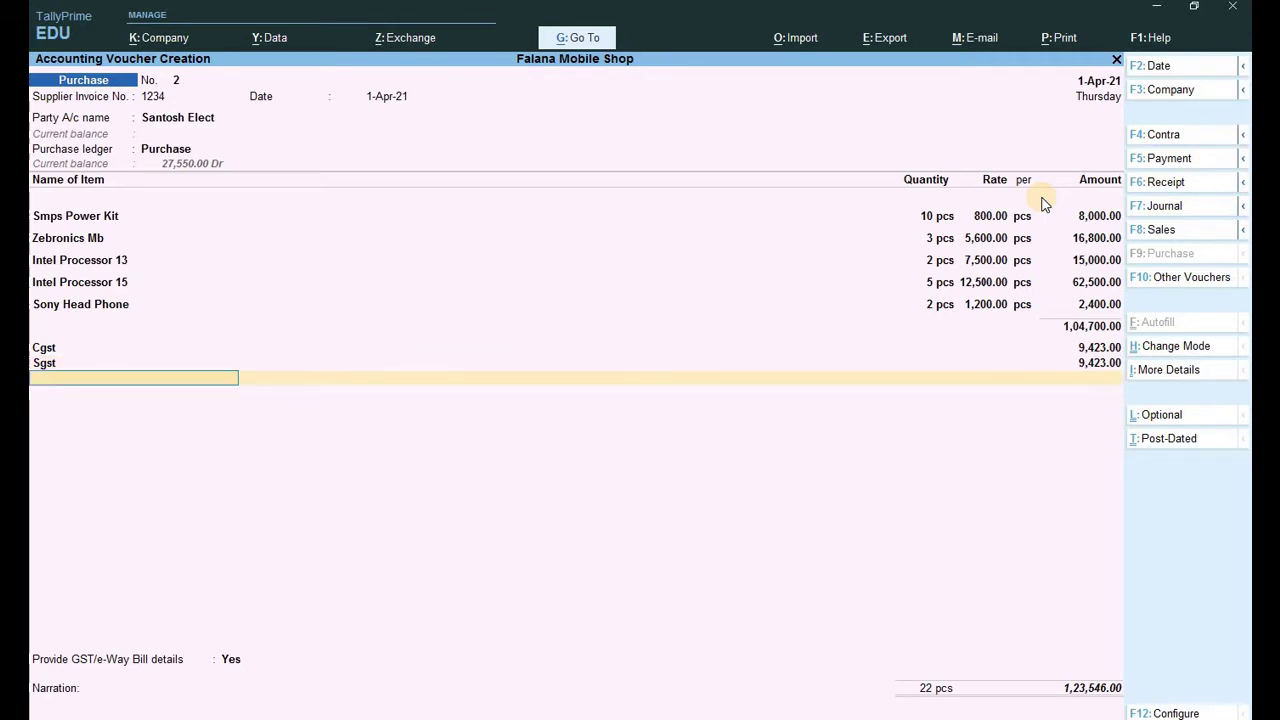
Accept the e-Way Bill details and New Ref bill reference, then save the voucher.
key("Return")
key("Return")
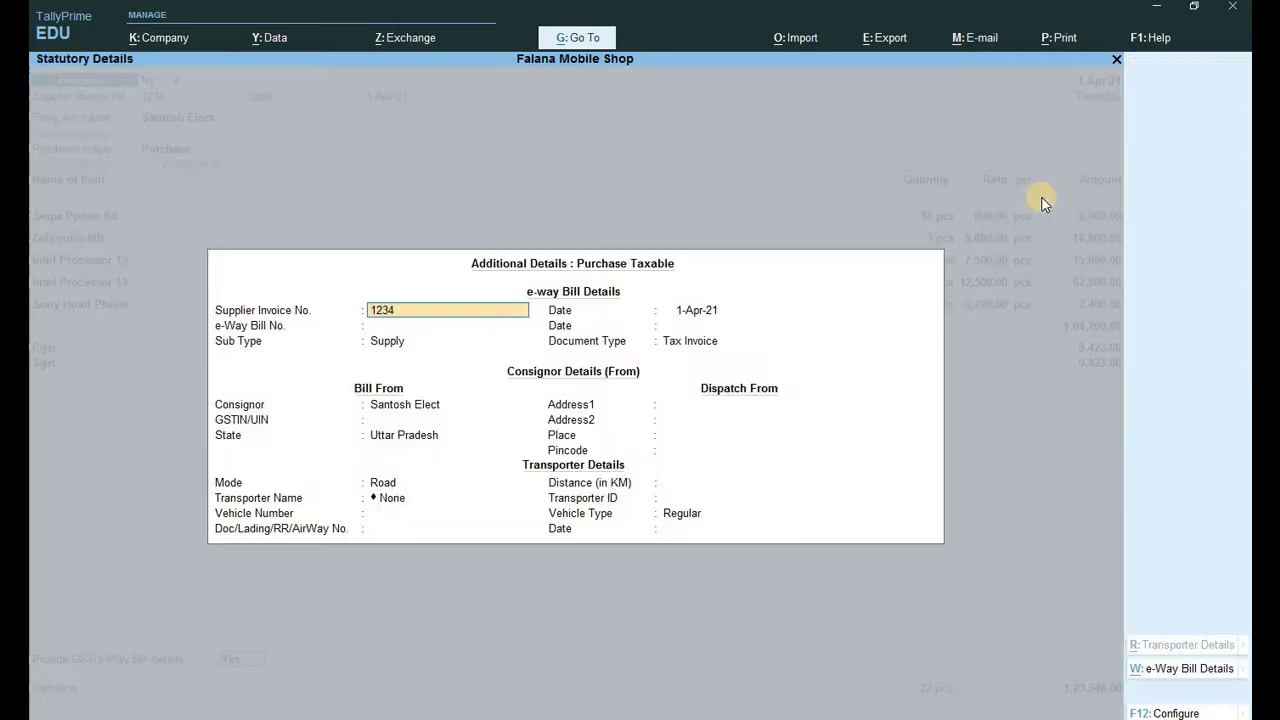
key("Return")
key("Return")
key("Return")
key("Return")
key("Return")
key("Return")
key("Return")
key("Return")
key("Return")
key("Return")
key("Return")
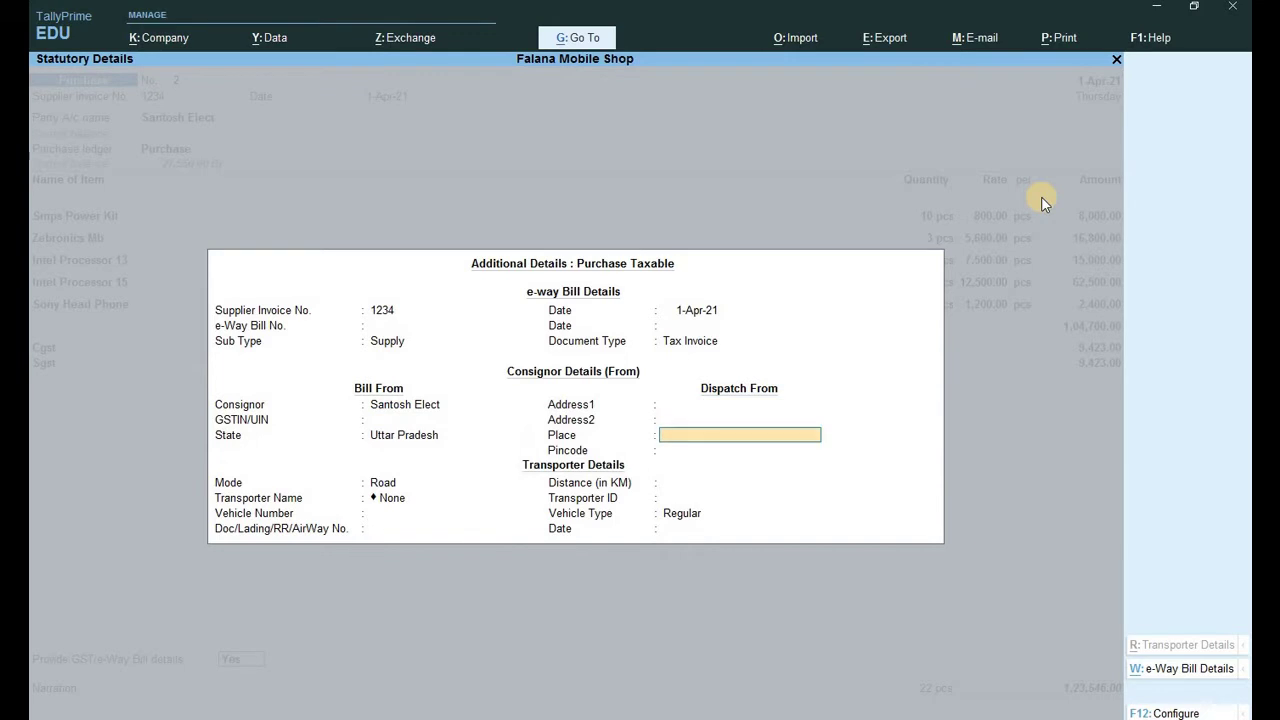
key("Return")
key("Return")
key("Return")
key("Return")
key("Return")
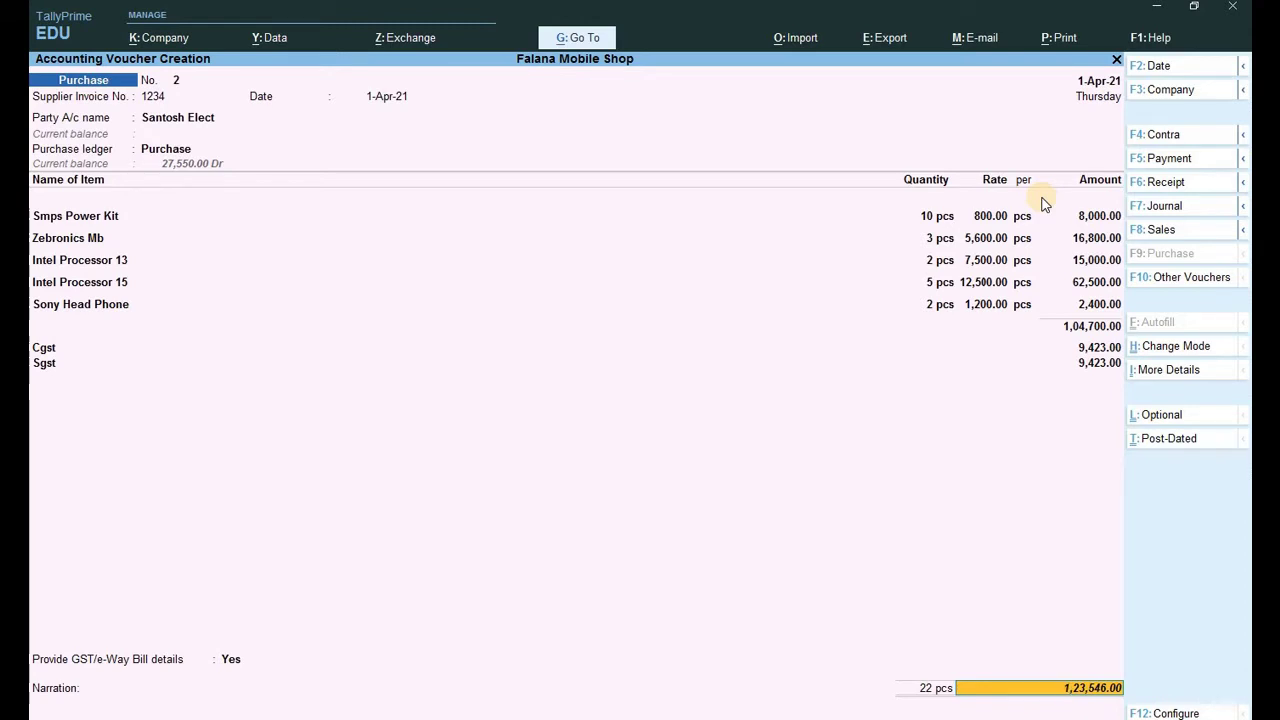
key("Return")
key("Return")
key("Return")
key("Return")
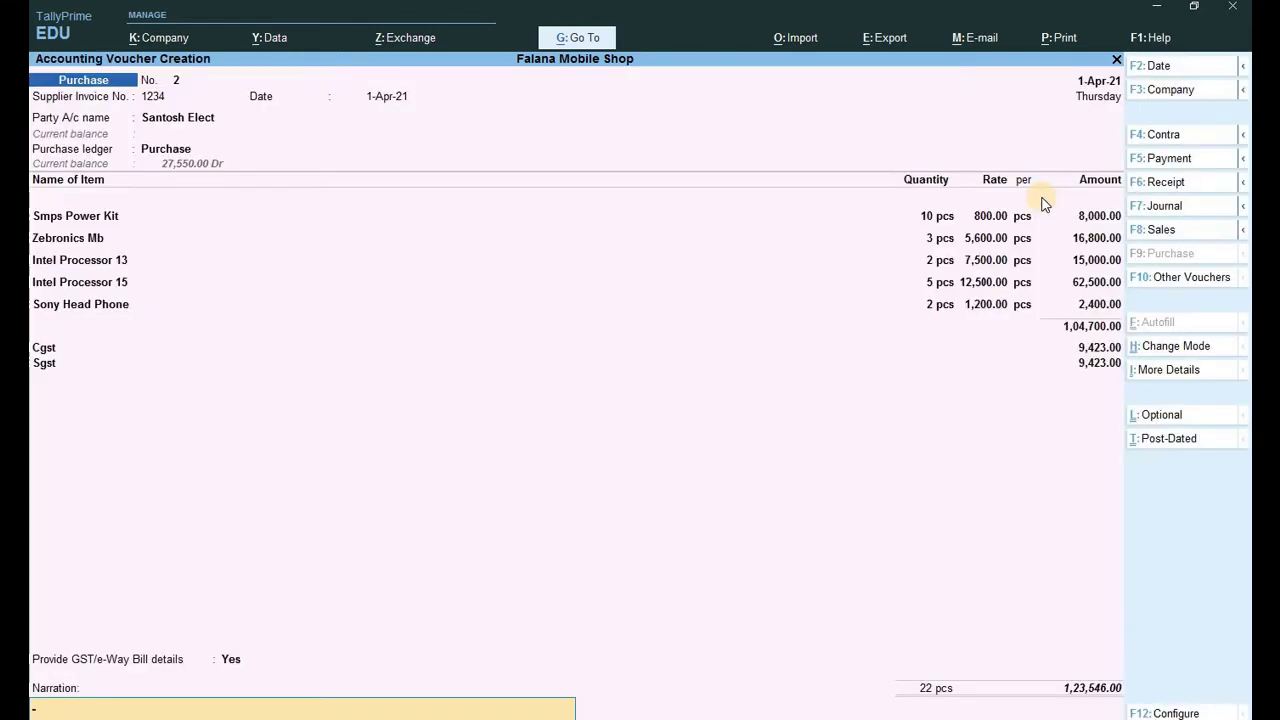
key("Return")
key("Return")
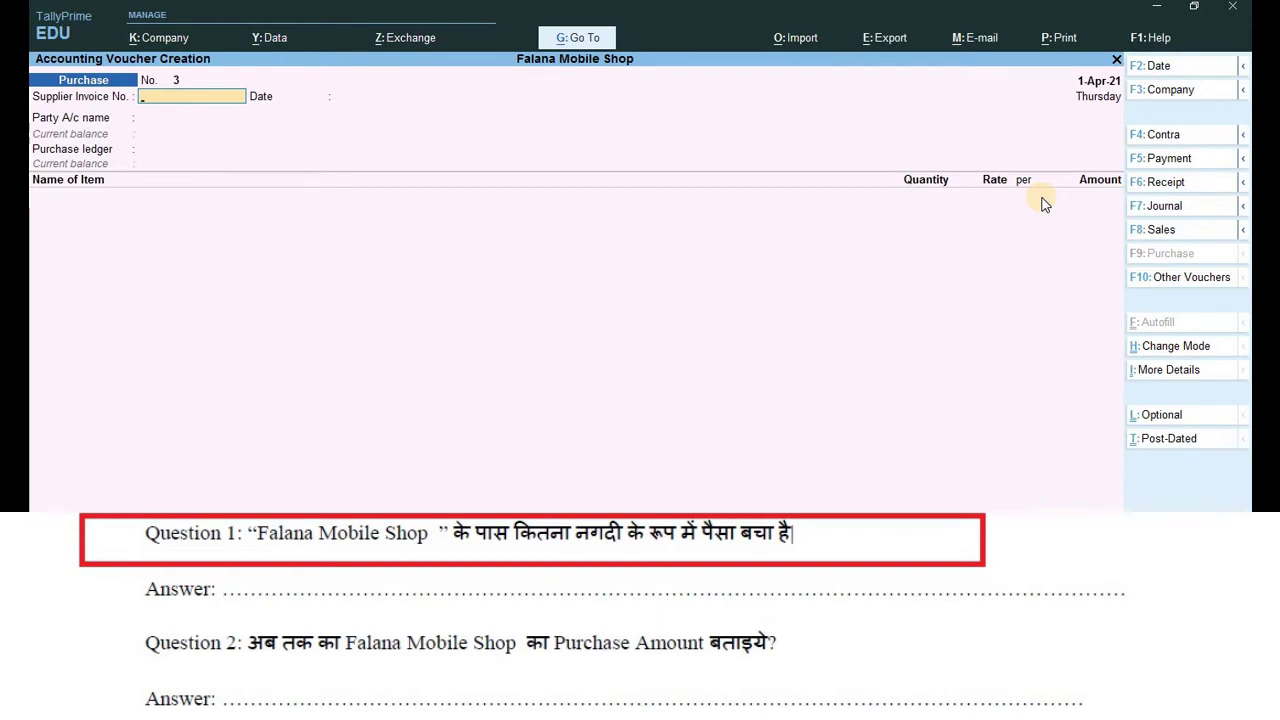
Open Display More Reports > Account Books > Cash/Bank Book(s) to view Cash-in-Hand at 12,17,491.00.
key("Escape")
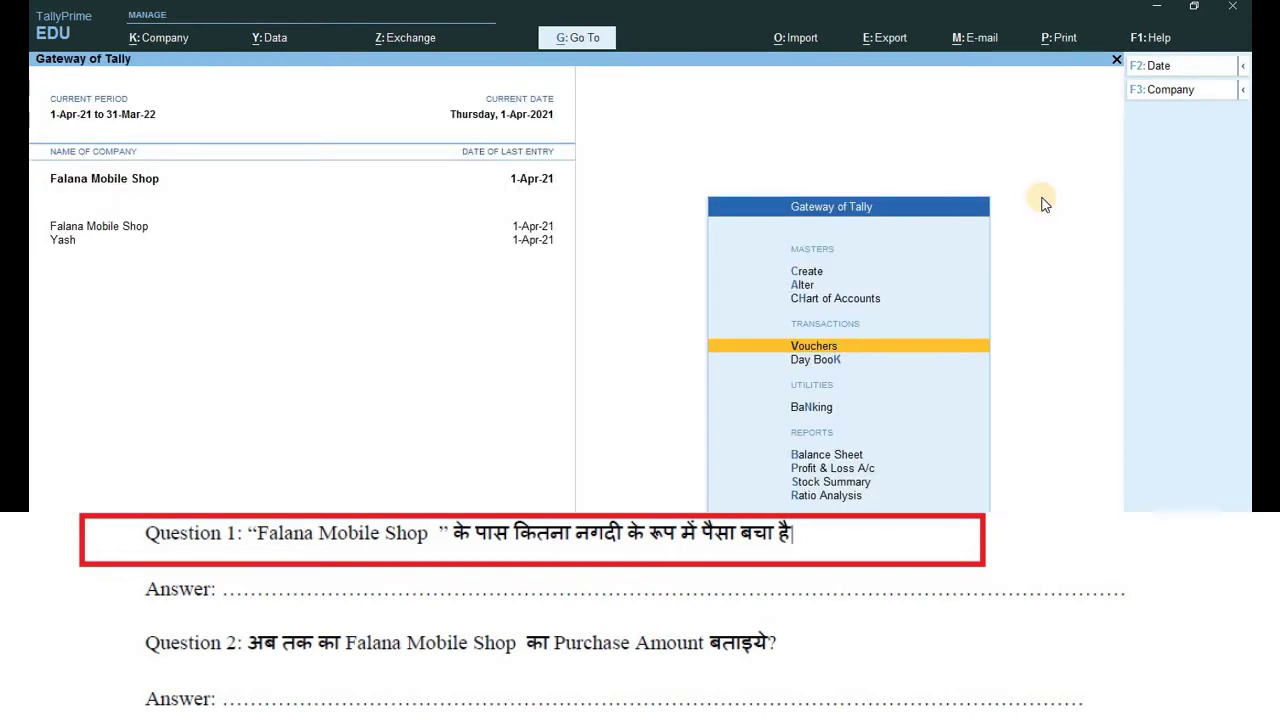
key("Up")
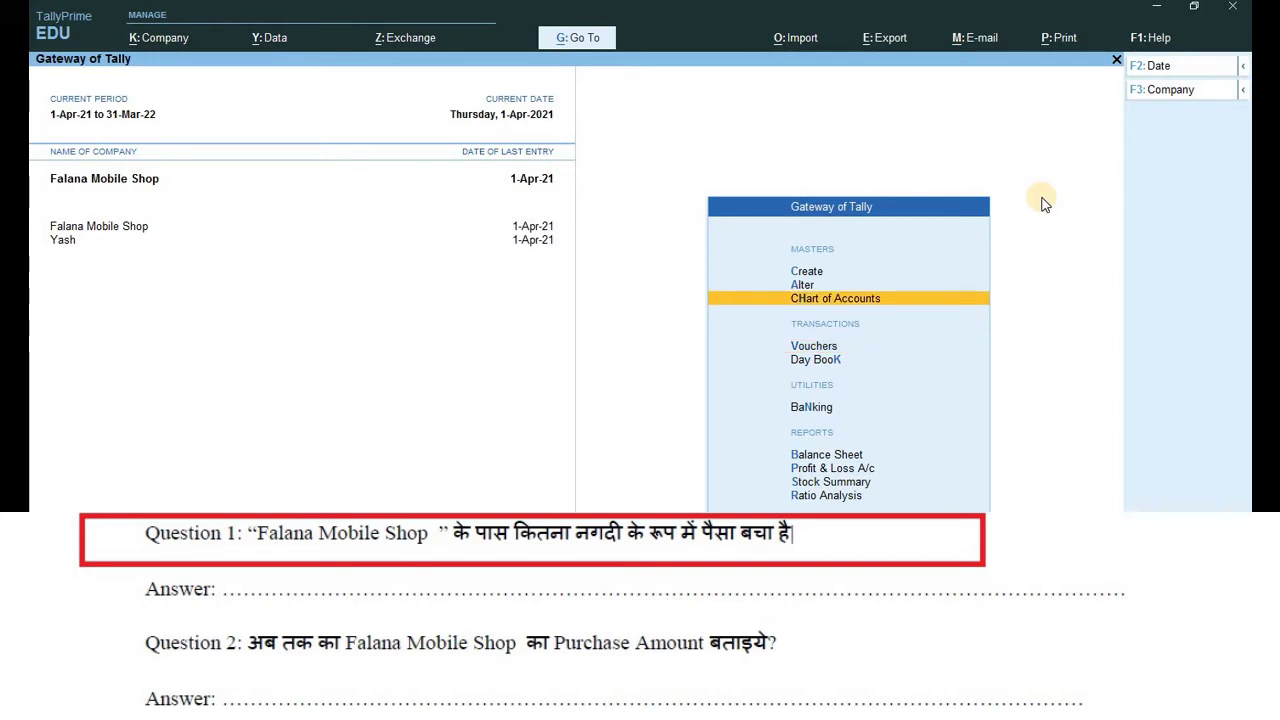
key("Up")
key("Up")
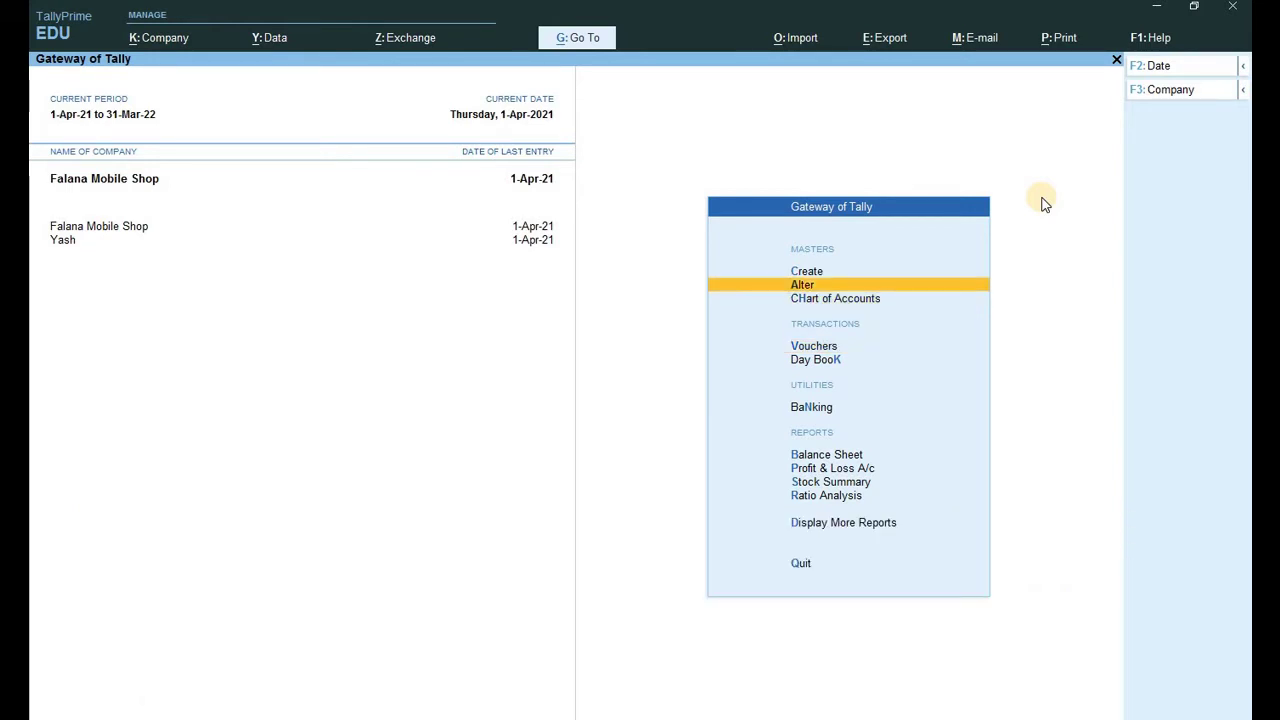
key("Down")
key("Down")
key("Down")
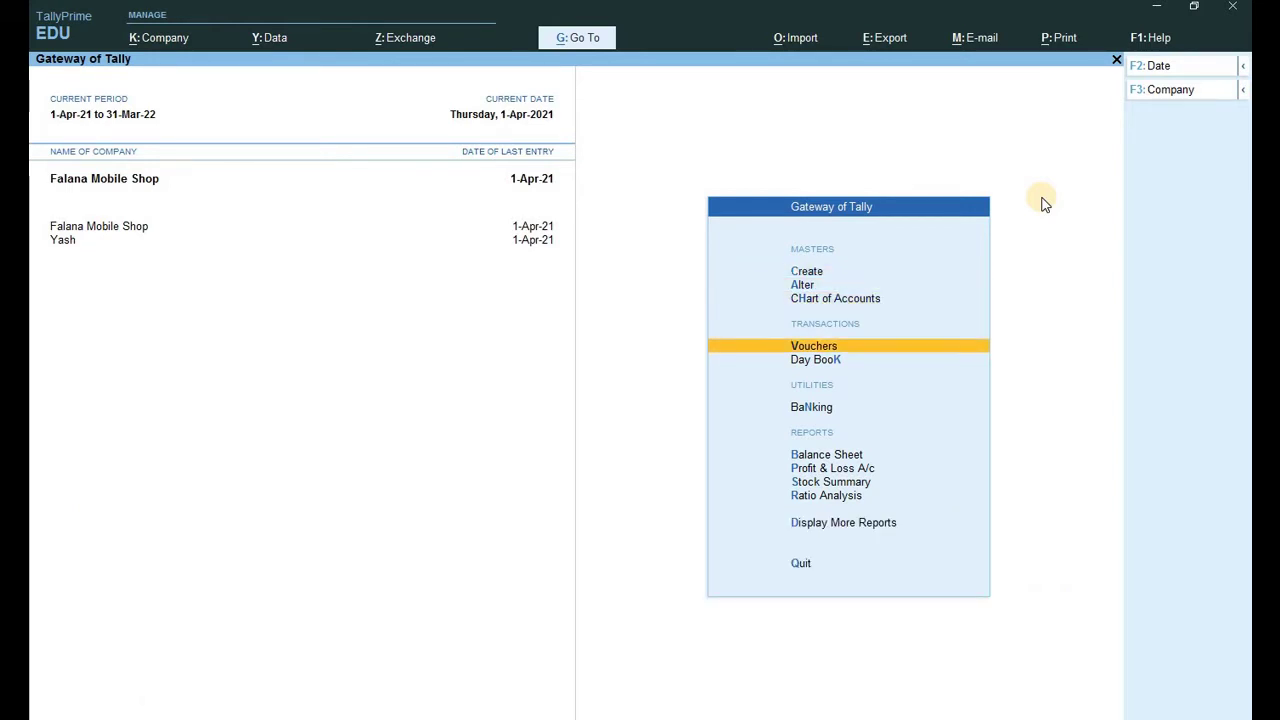
key("d")
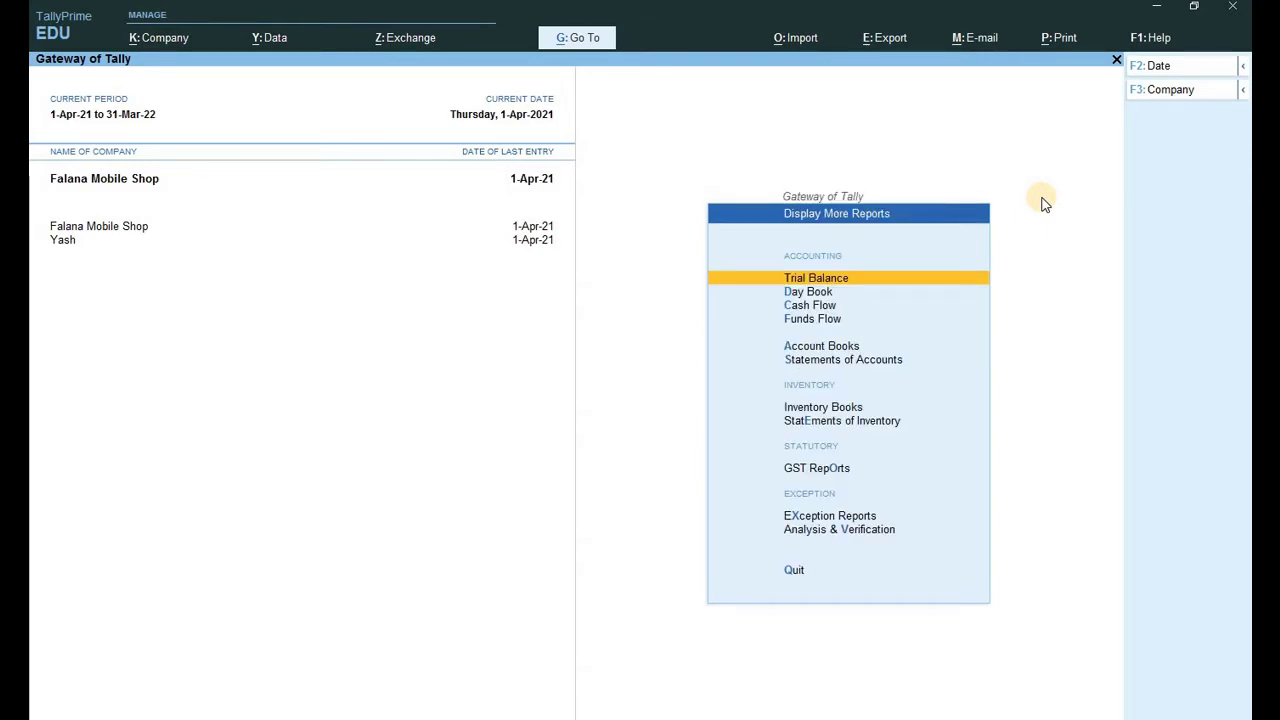
key("a")
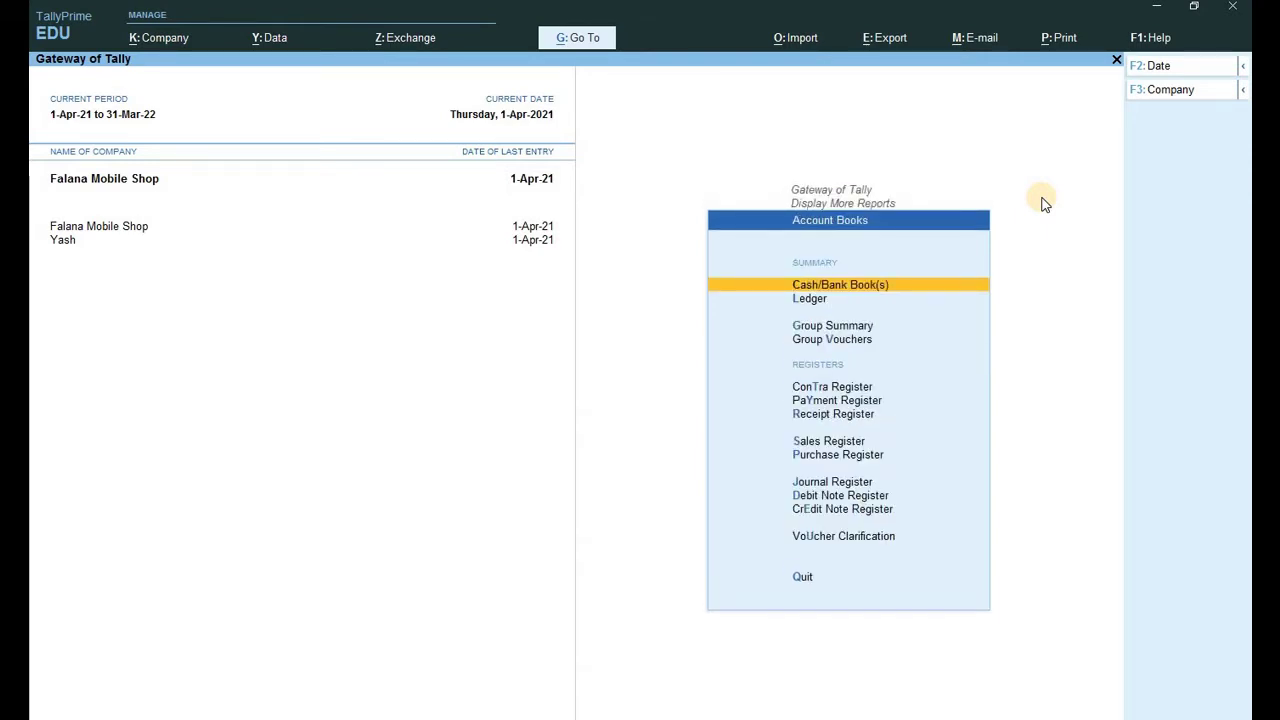
key("Return")
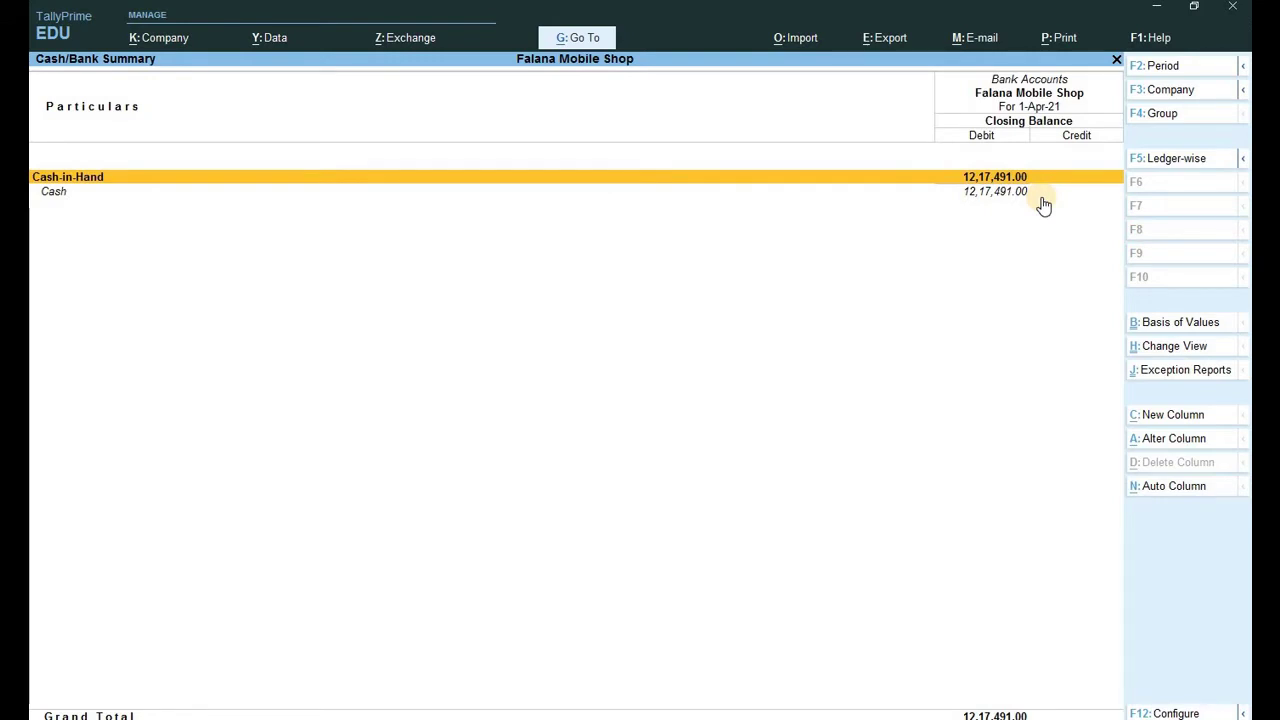
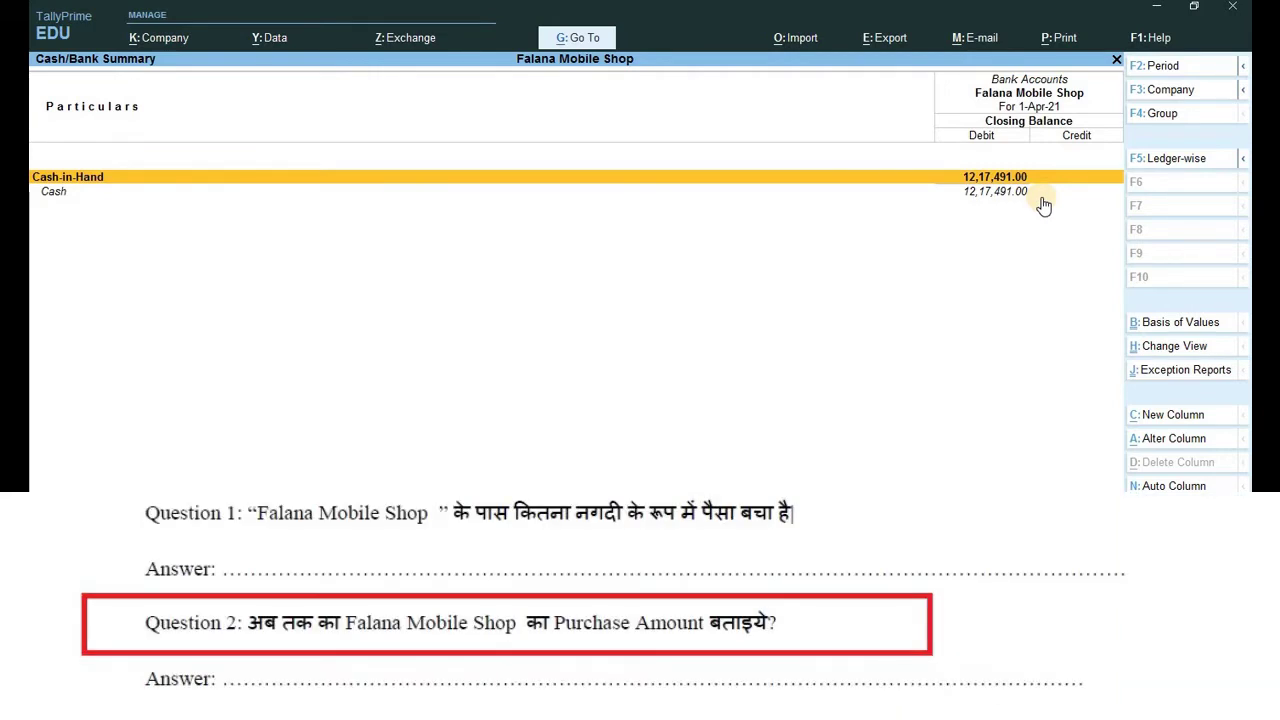
Review April's purchase vouchers totalling 1,56,055.00 in the Purchase Register, including the Cash voucher.
key("Escape")
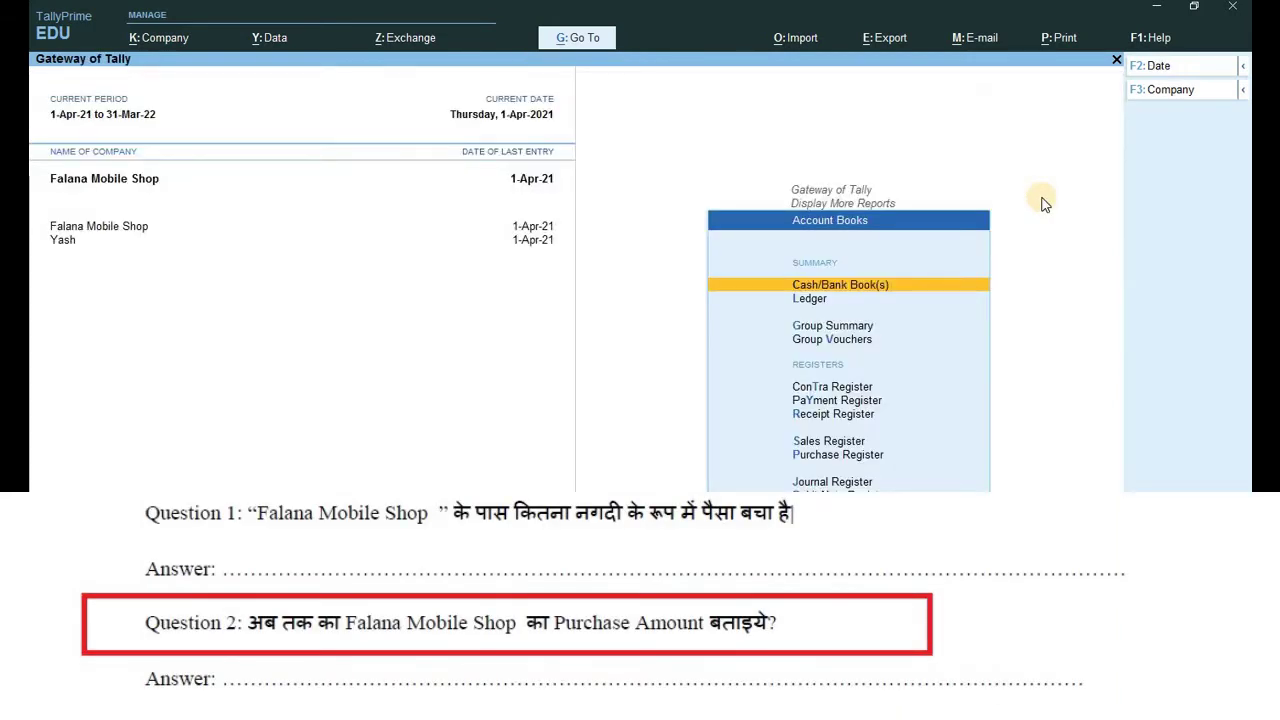
key("p")
key("Return")
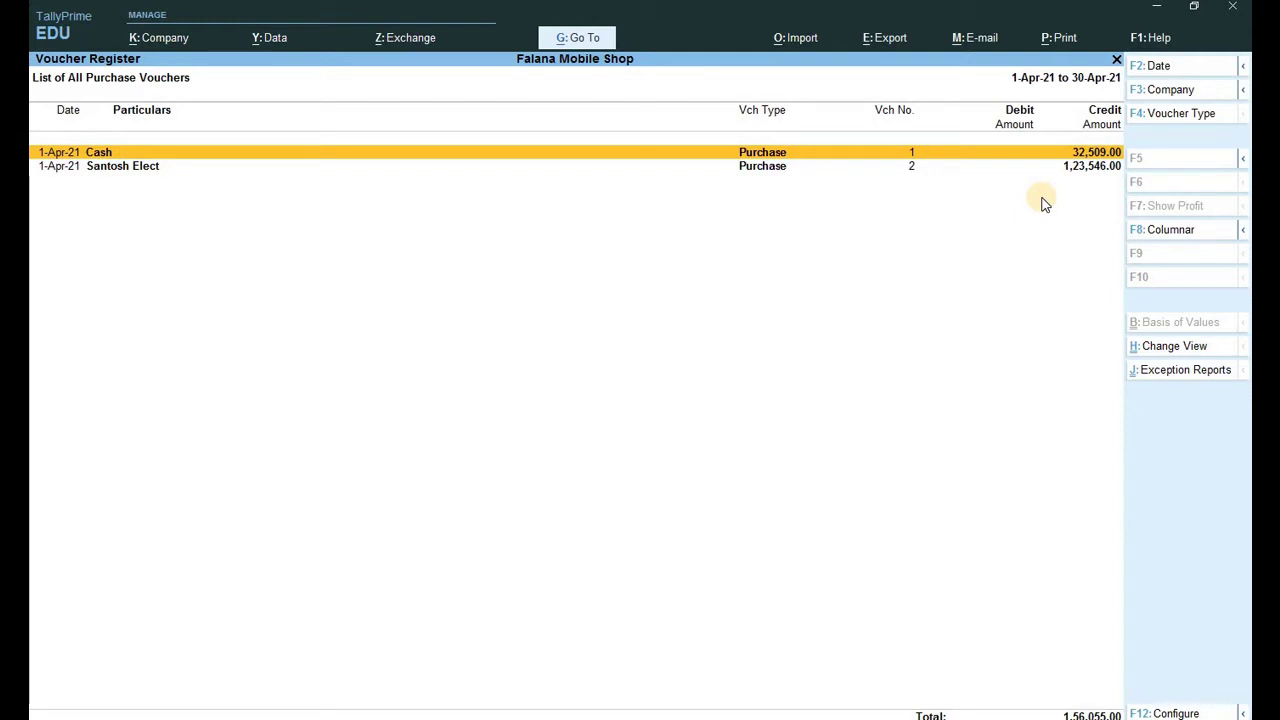
key("Return")
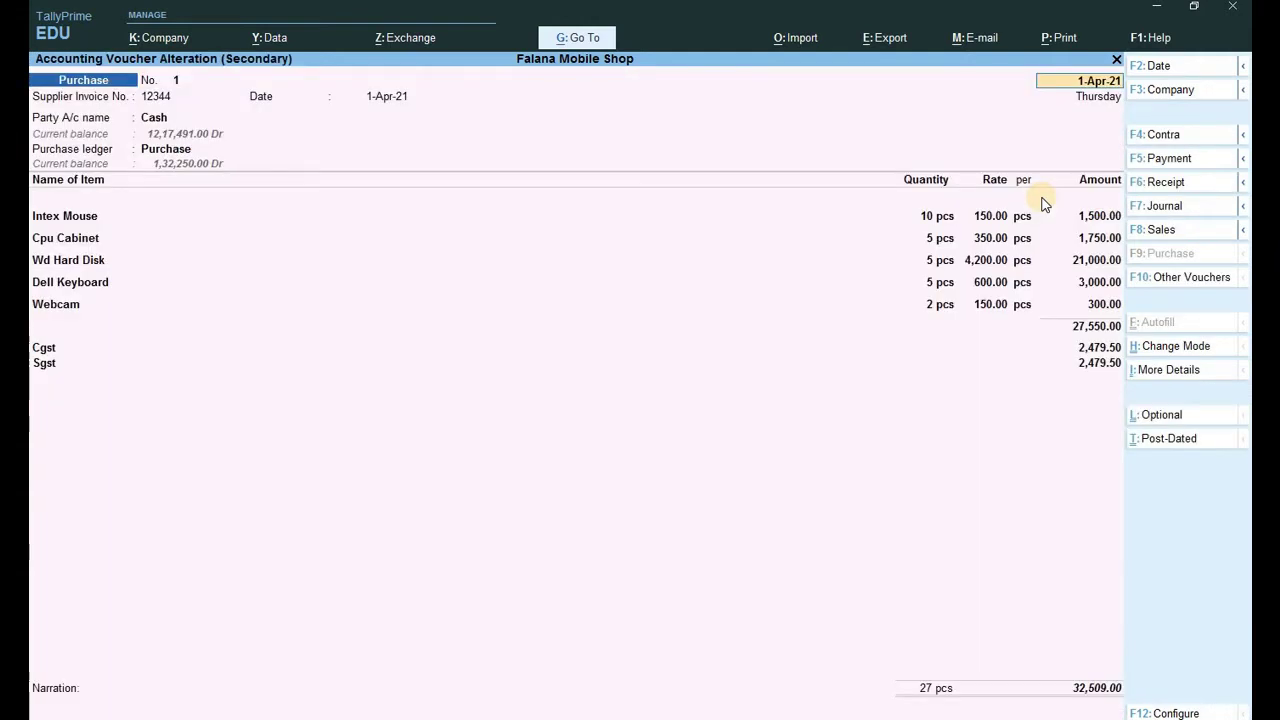
key("Escape")
key("y")
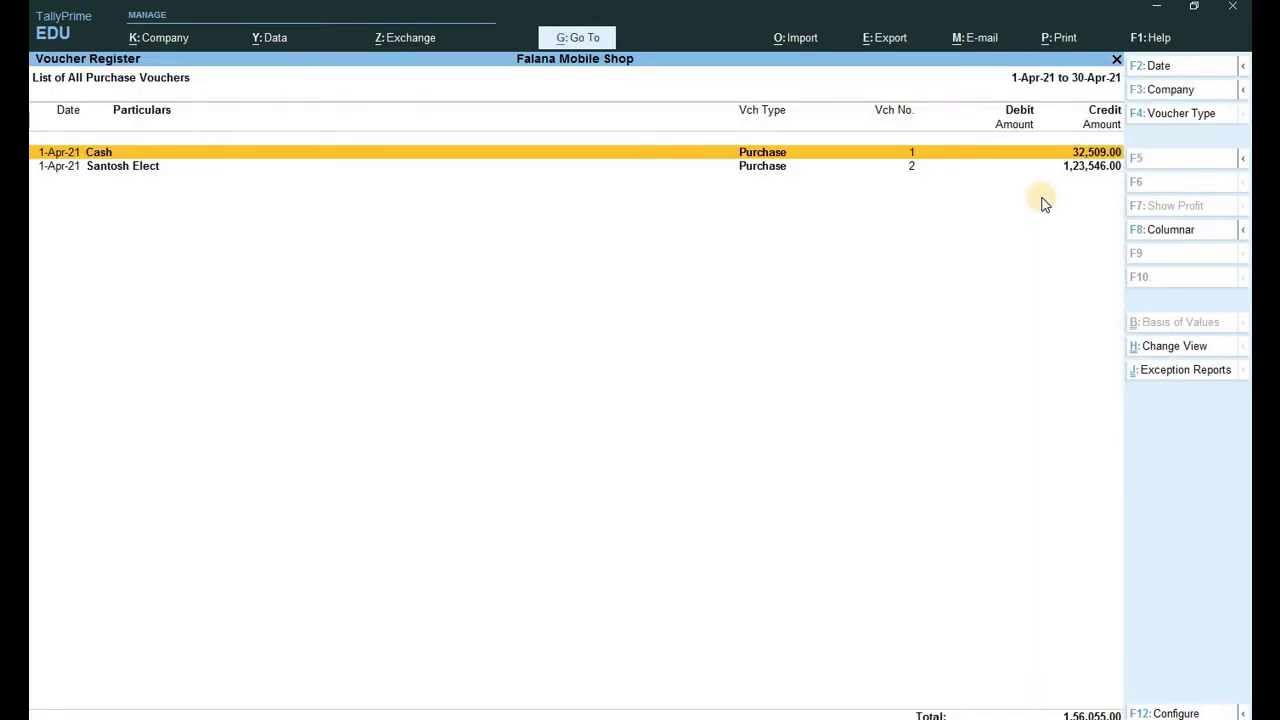
key("Down")
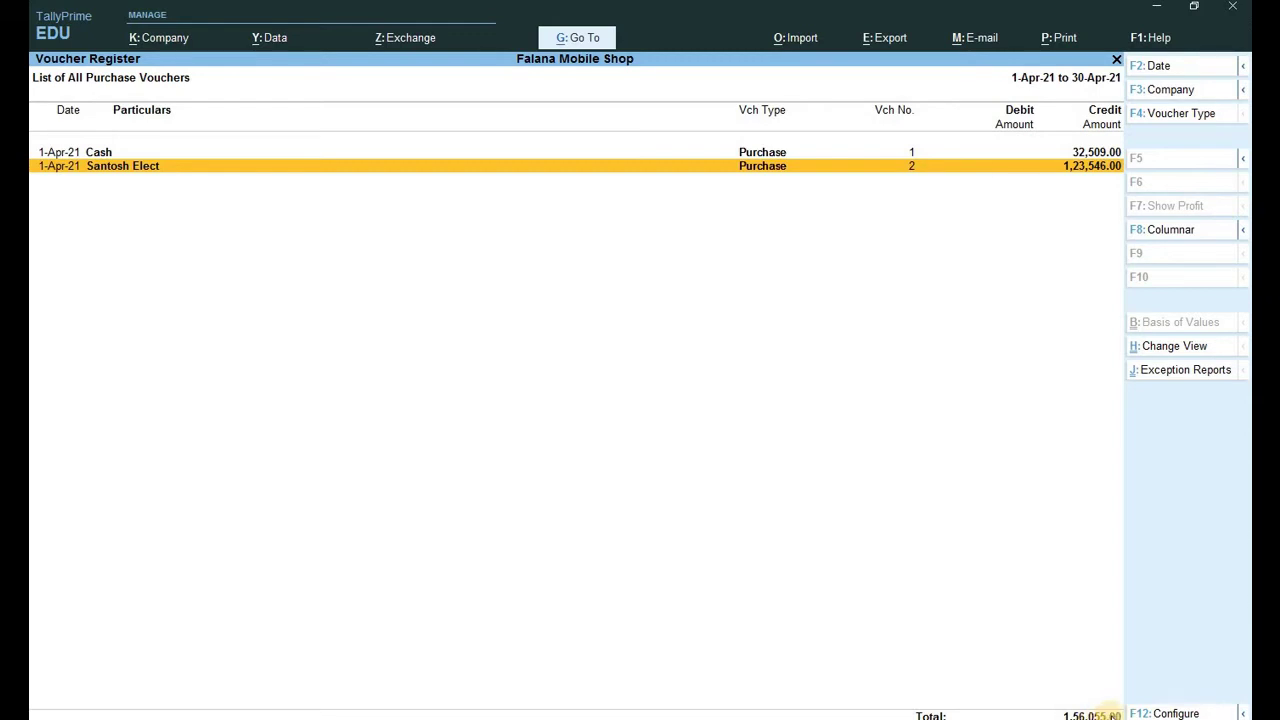
key("Escape")
key("Escape")
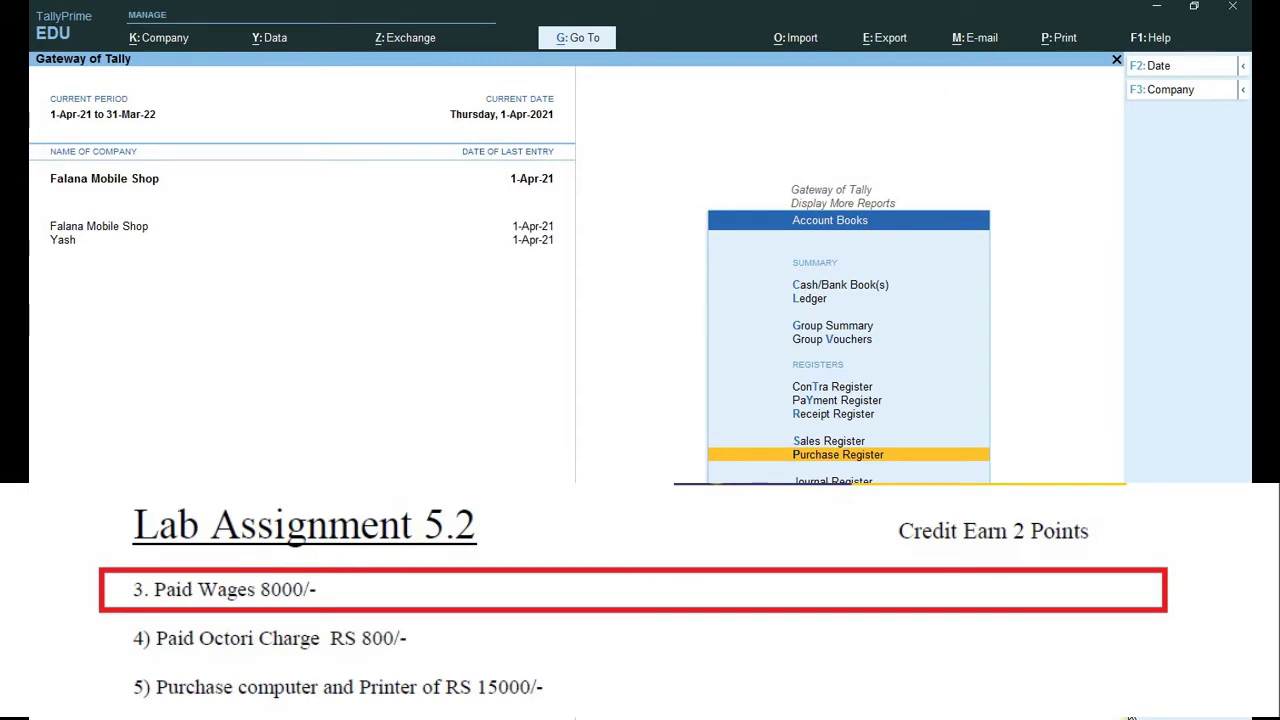
Create a Wages ledger under Direct Expenses and return to the Gateway of Tally.
key("Escape")
key("Escape")
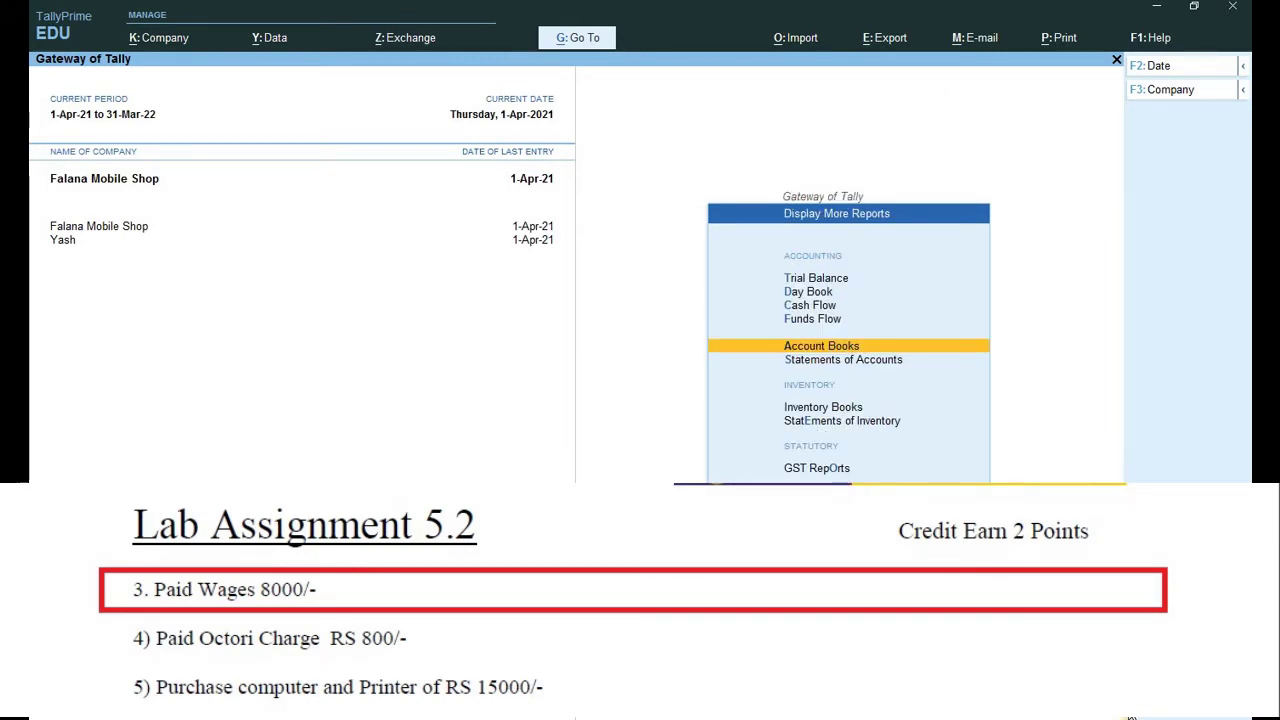
key("Up")
key("Up")
key("Up")
key("Up")
key("Up")
key("Up")
key("Up")
key("Up")
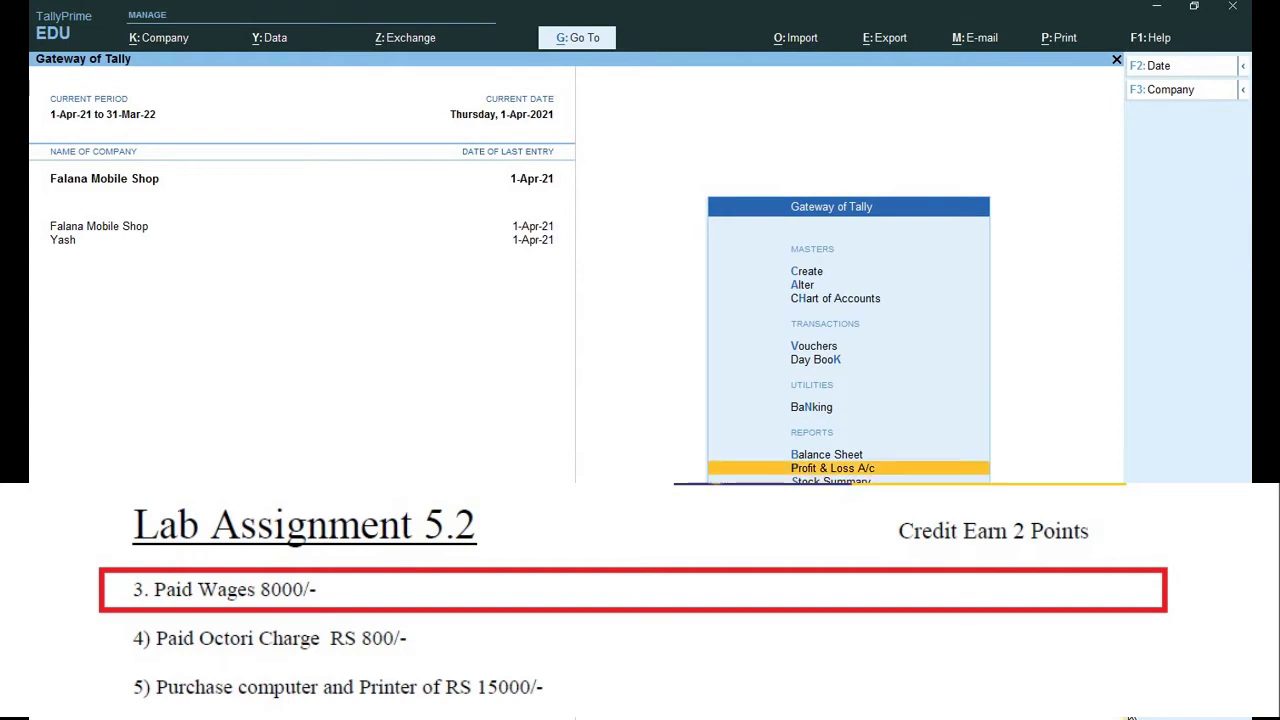
key("Return")
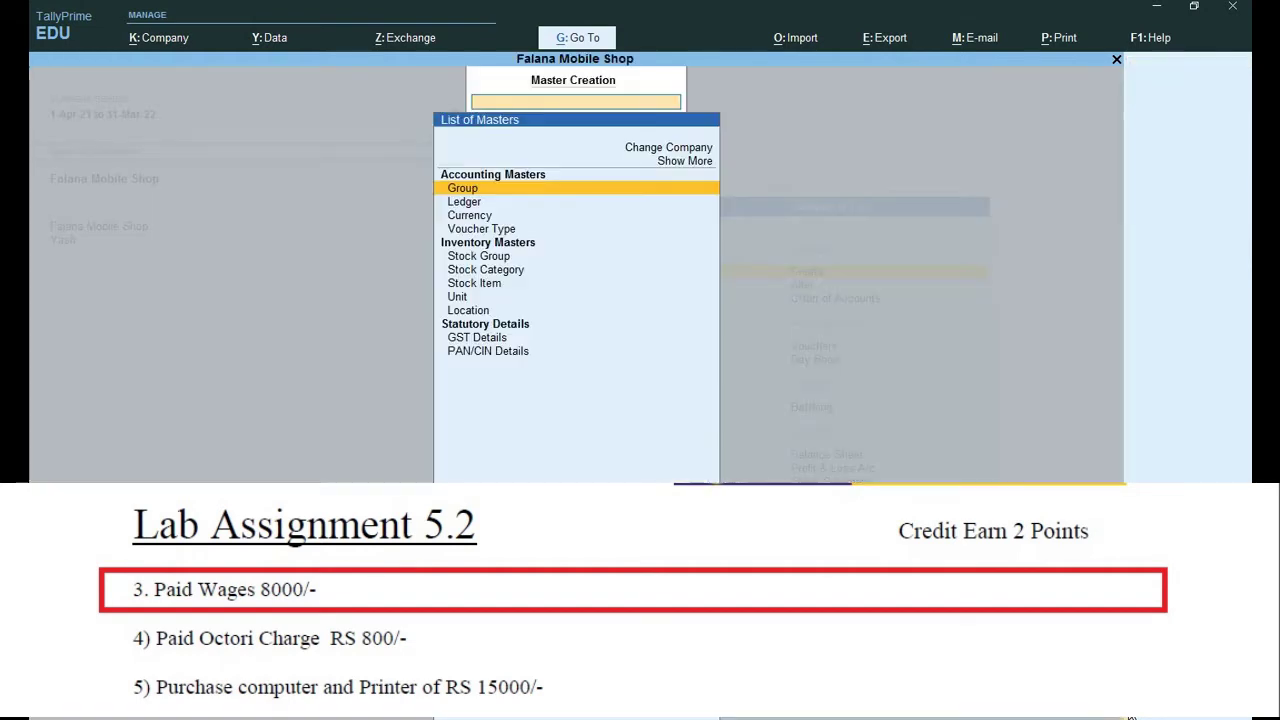
key("Down")
key("Return")
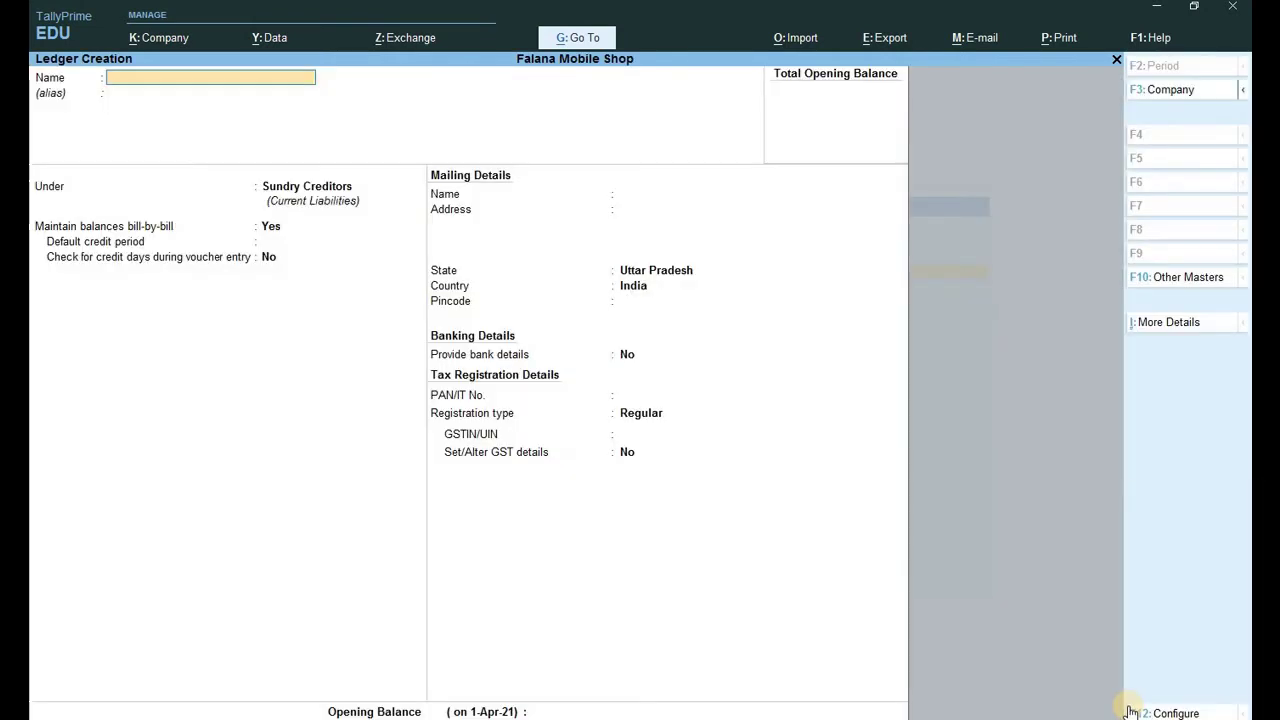
type("Wages")
key("Return")
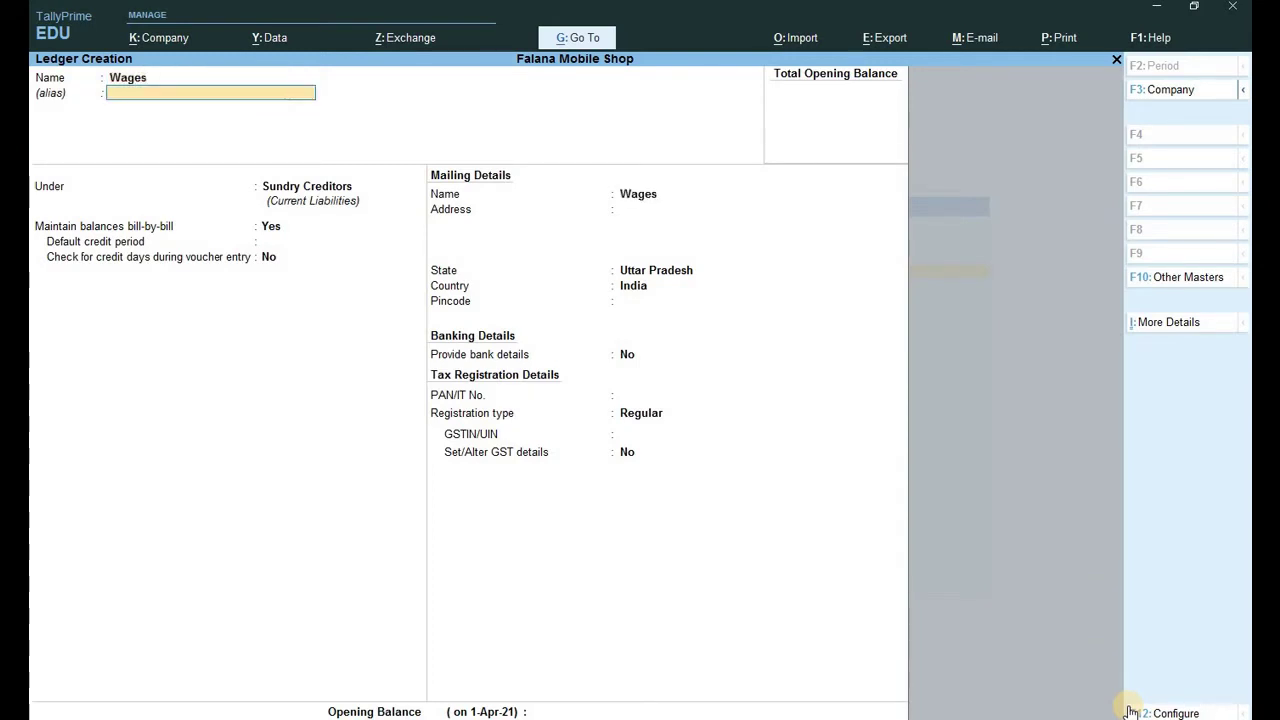
key("Return")
type("D")
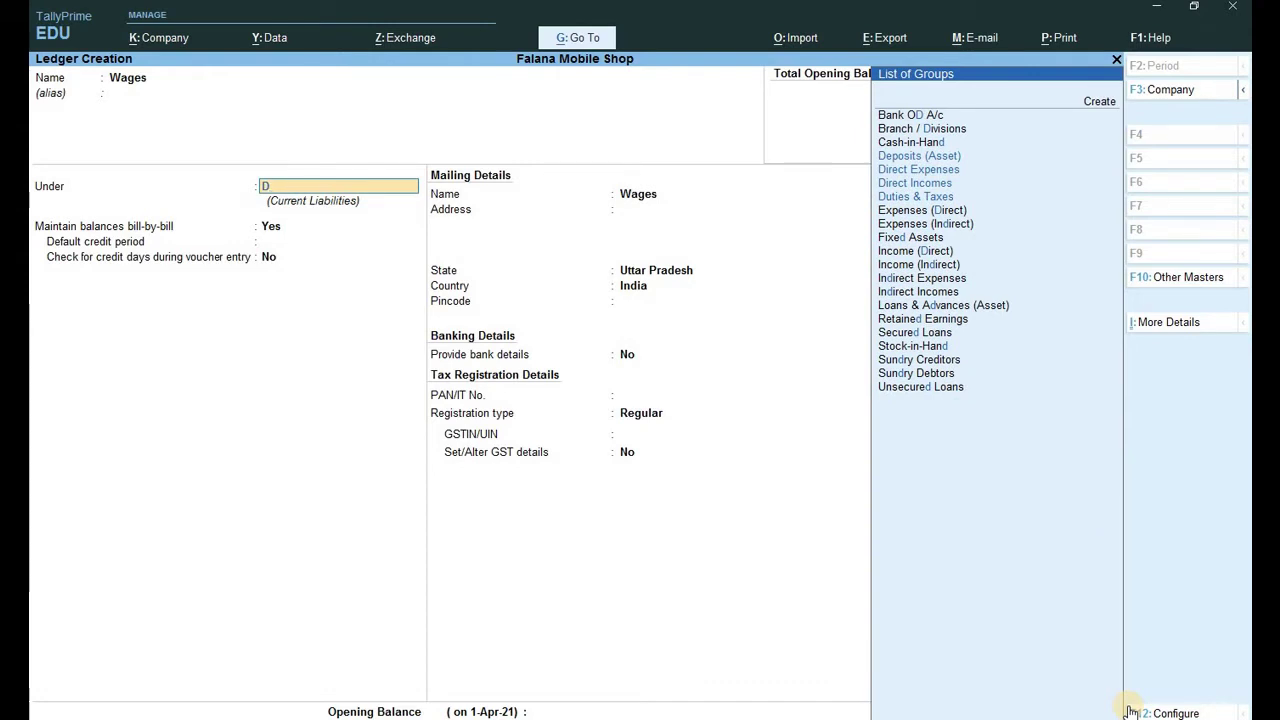
type("i")
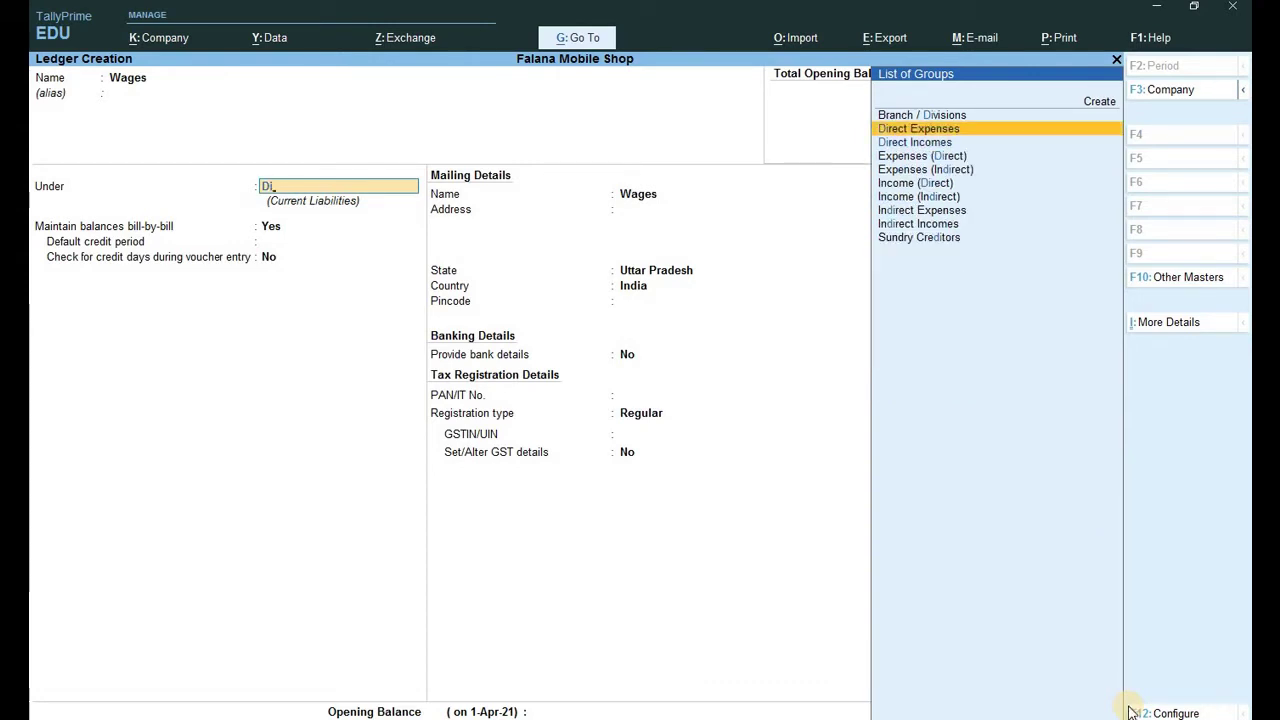
key("Return")
key("Return")
key("Return")
key("Return")
key("Return")
key("Return")
key("Return")
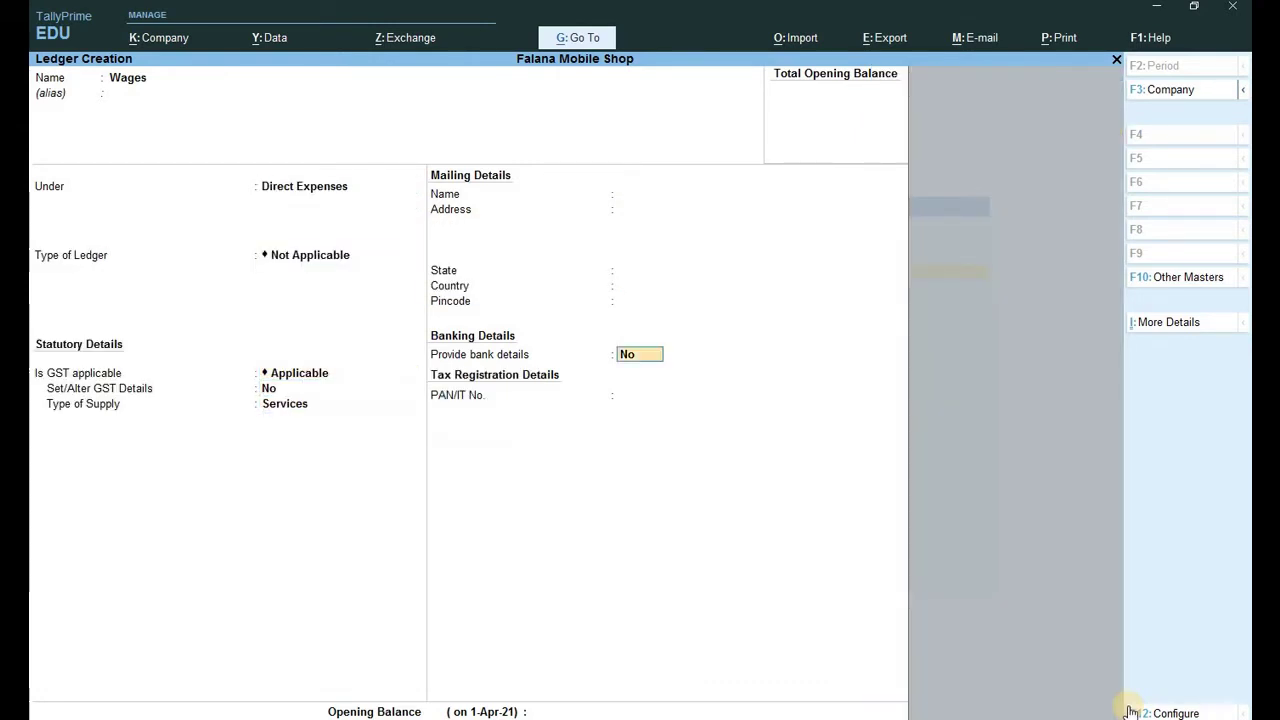
key("Return")
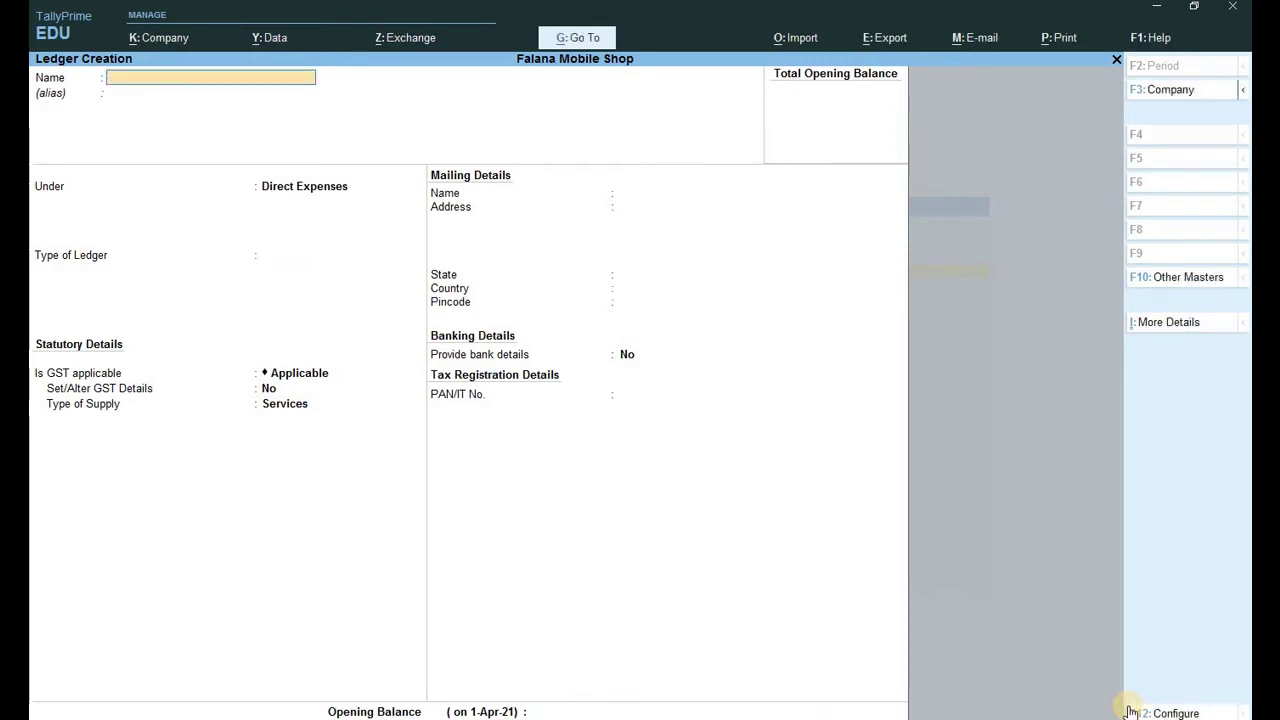
key("Escape")
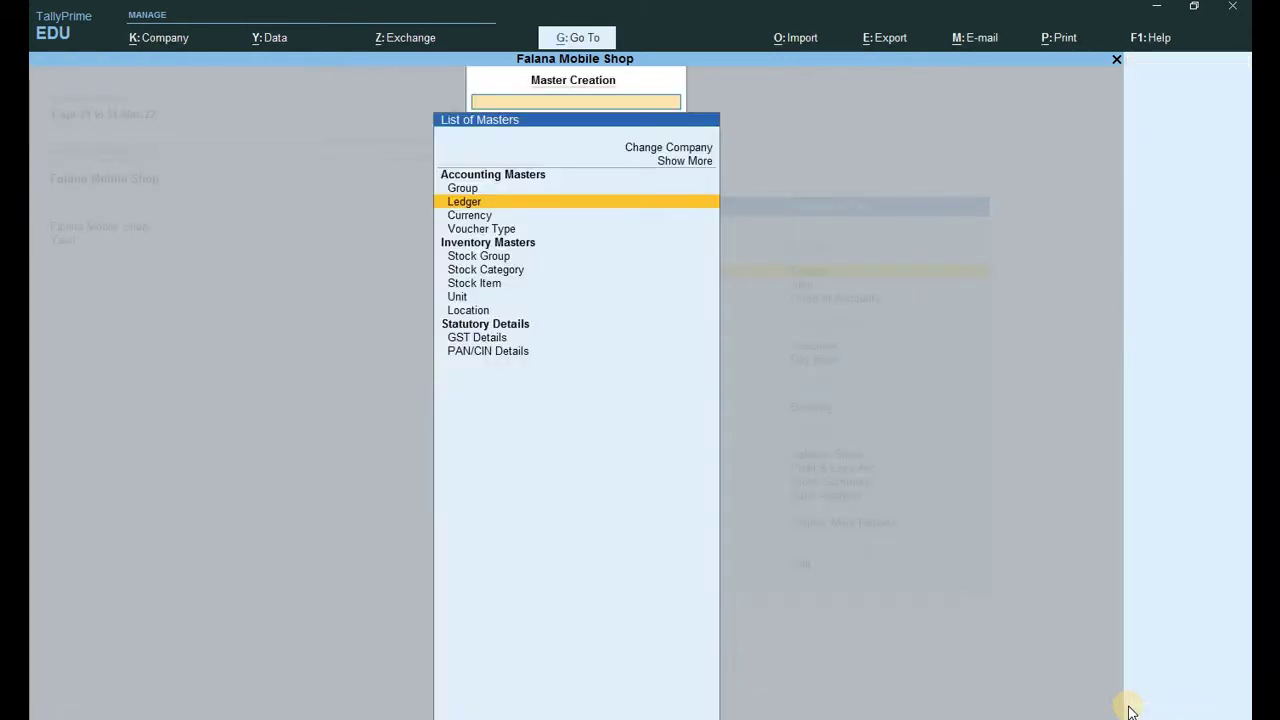
key("Escape")
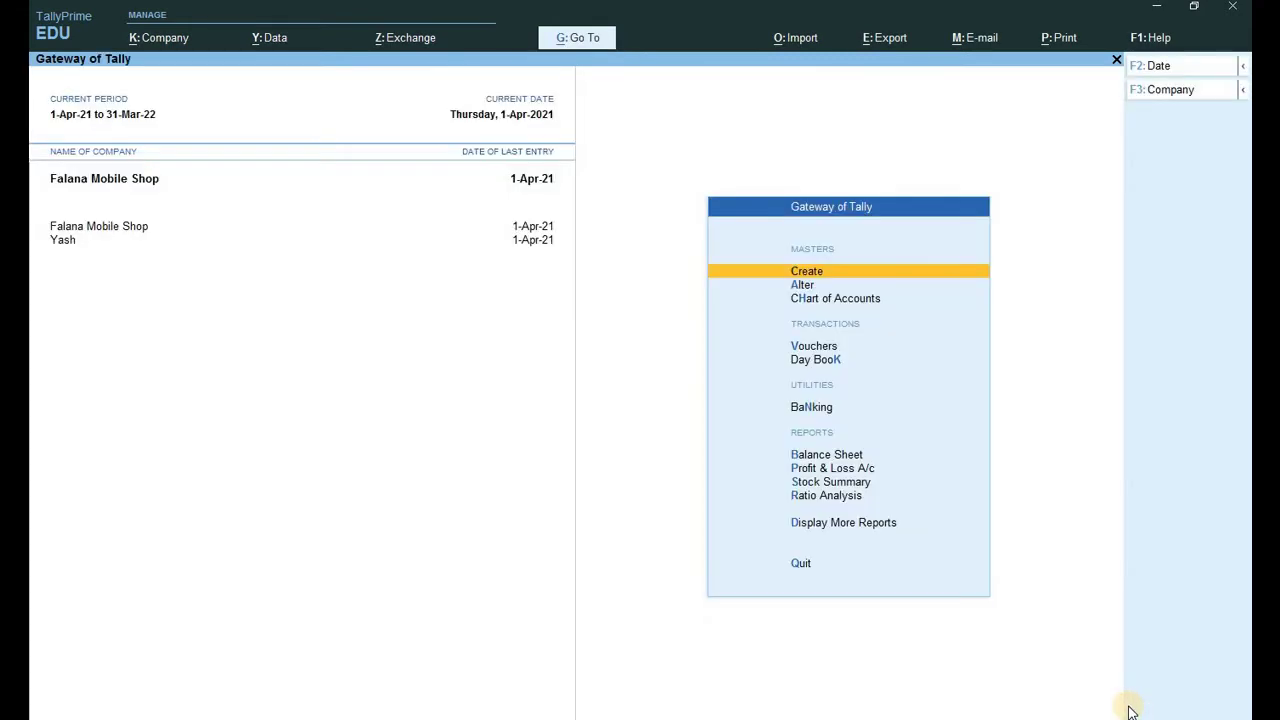
Record Payment voucher 1 paying 8,000.00 in wages from Cash.
key("v")
key("F9")
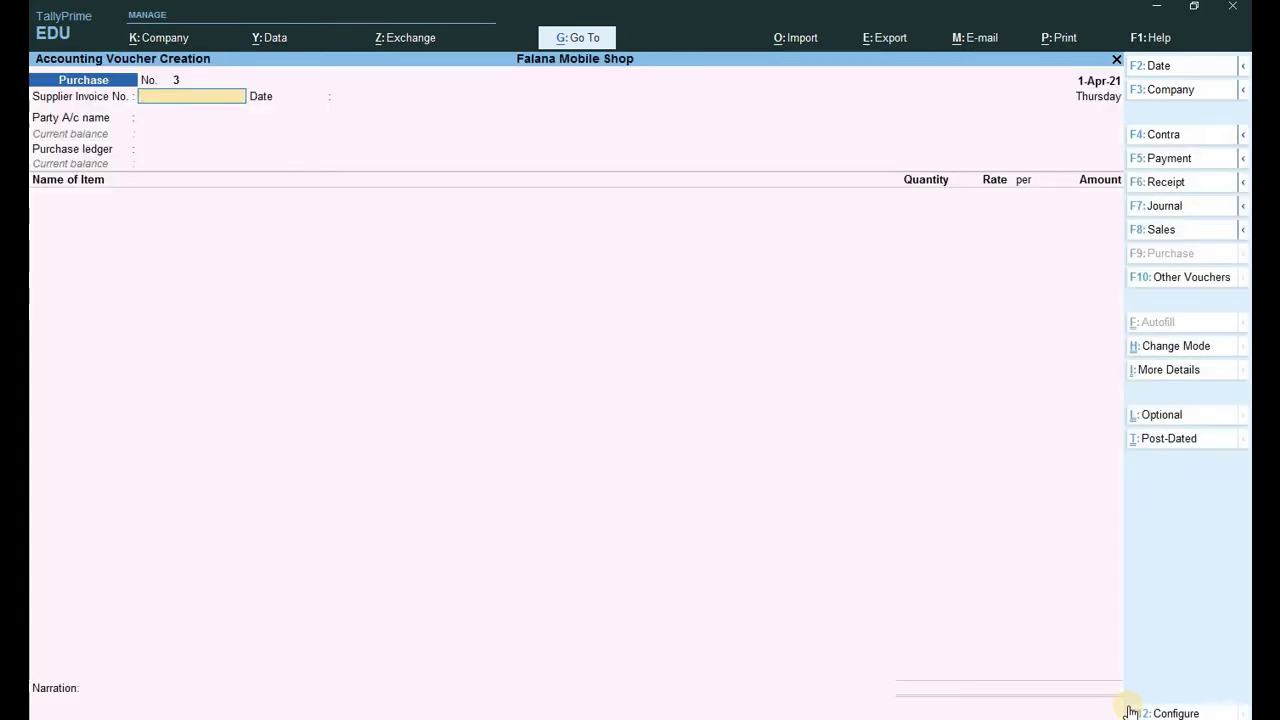
key("F5")
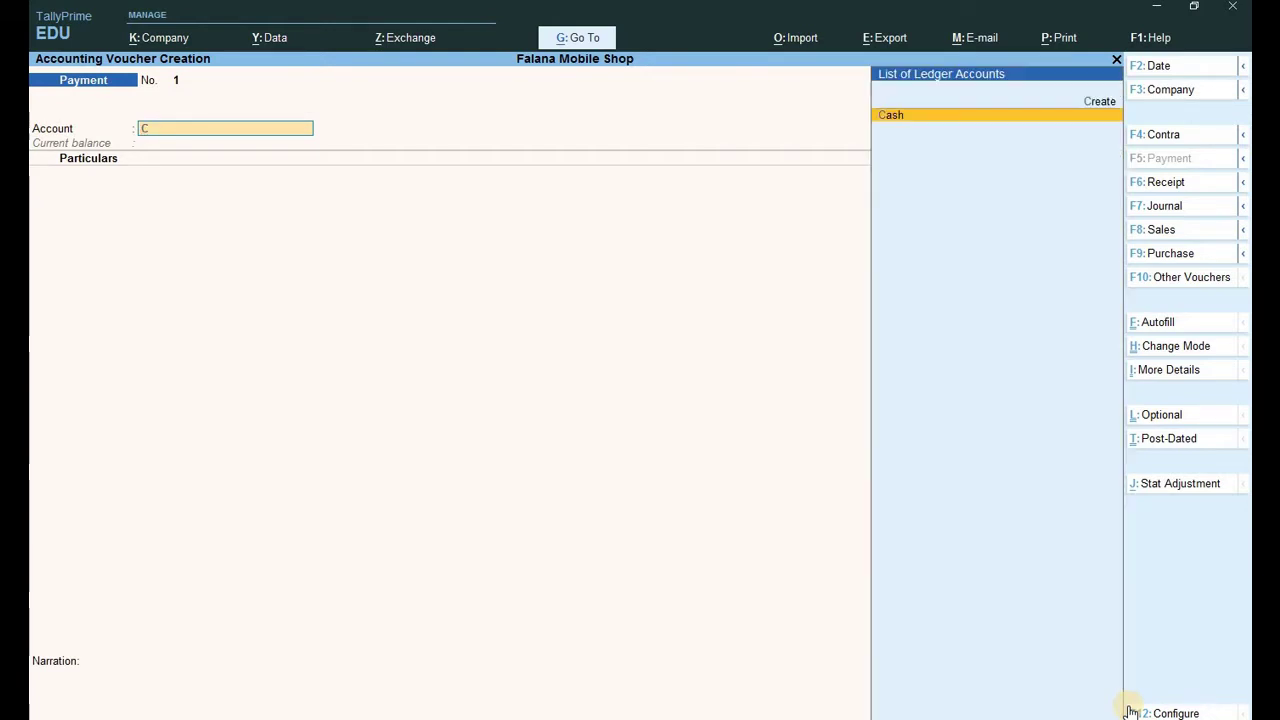
key("Return")
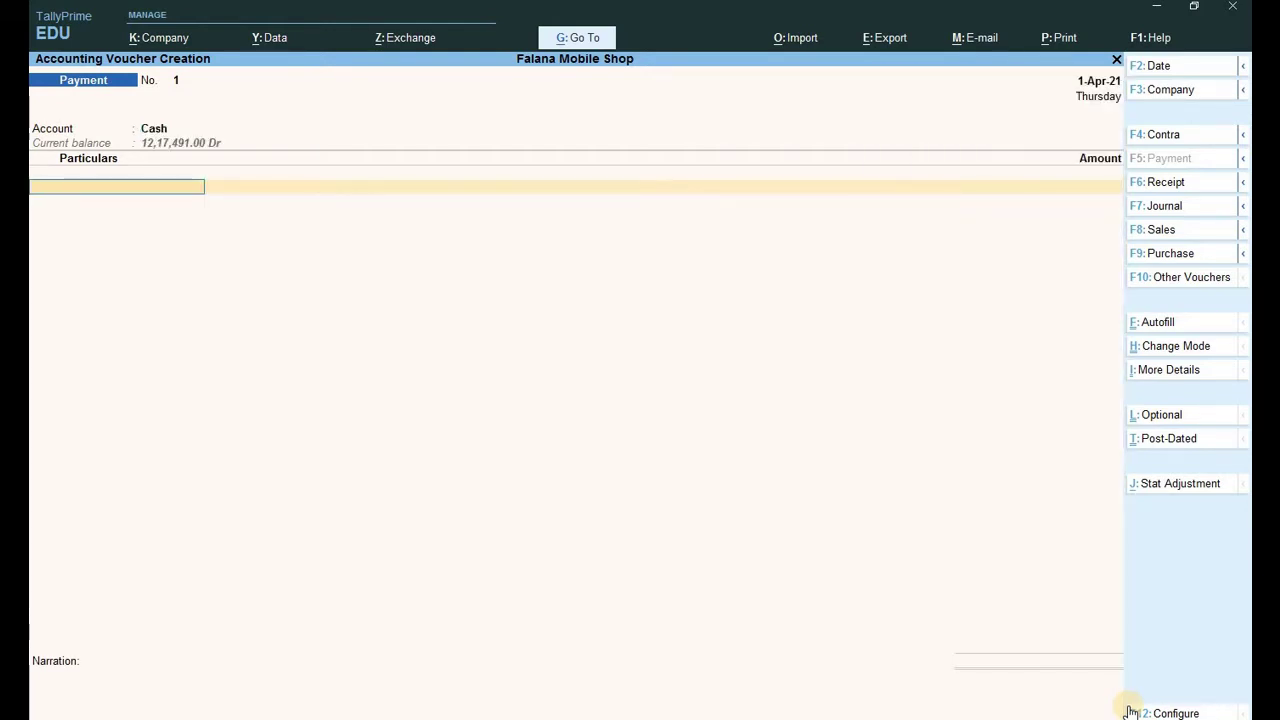
type("W")
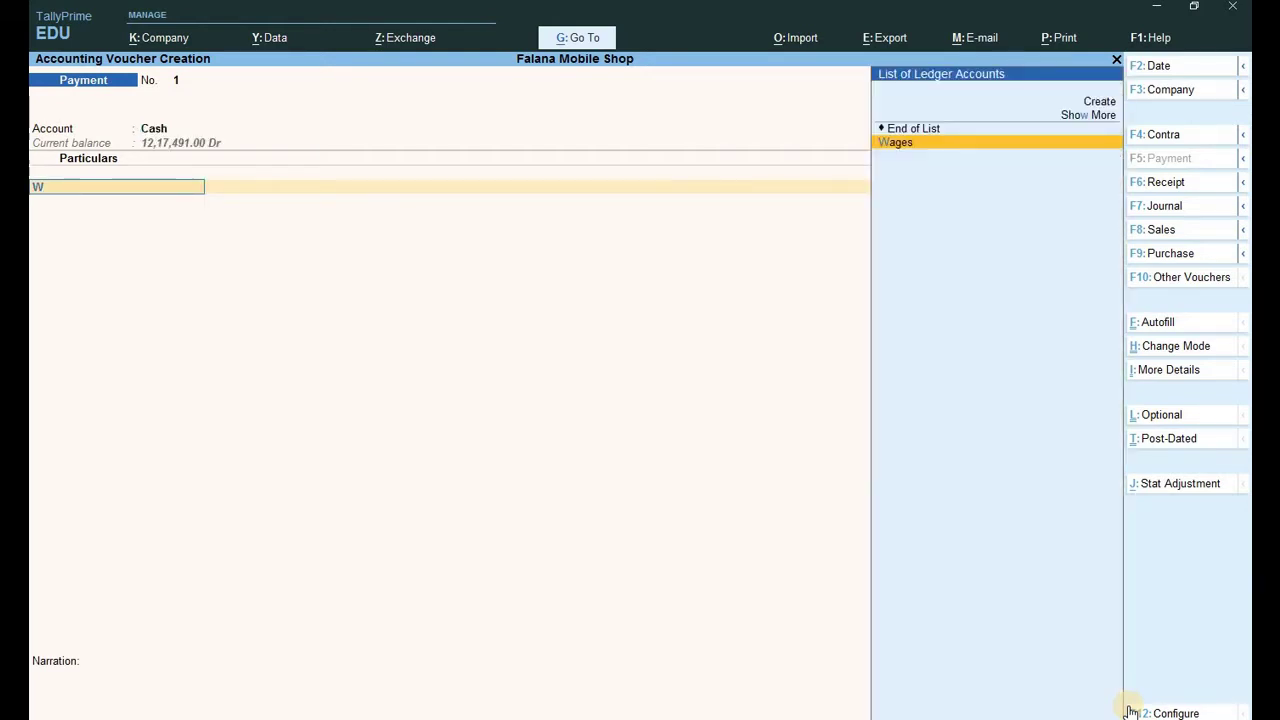
key("Return")
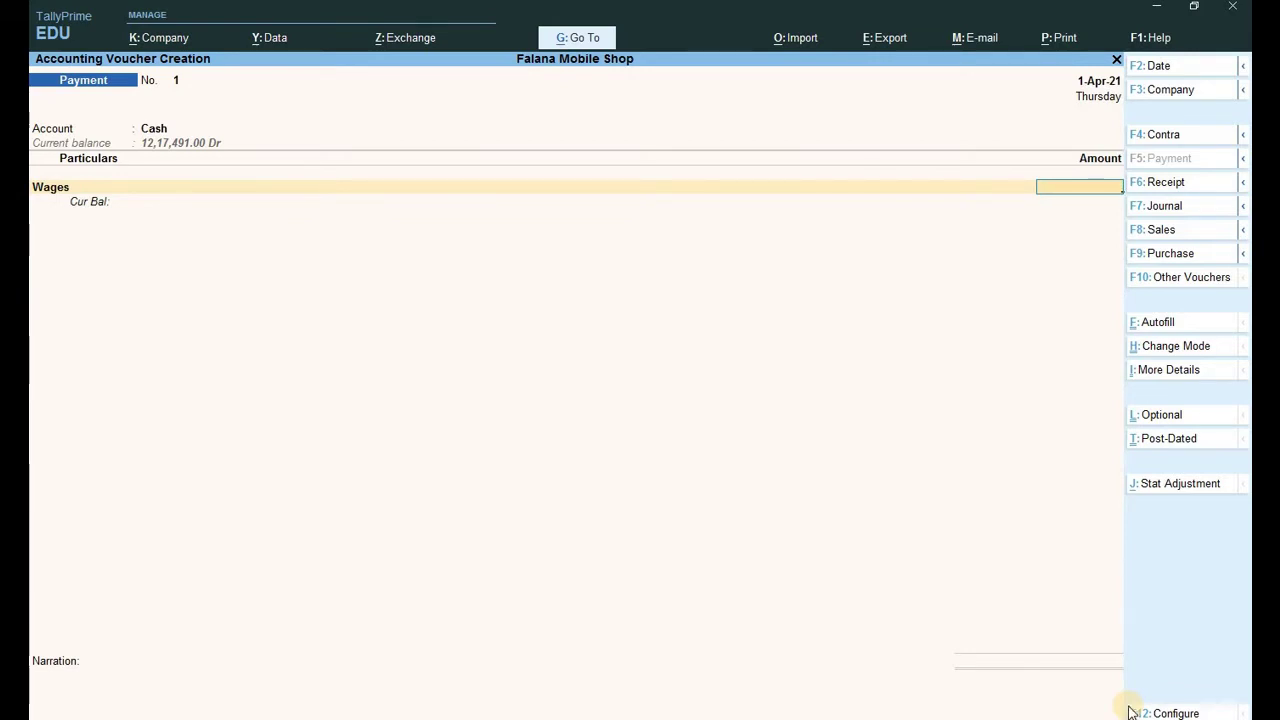
left_click(1130, 712)
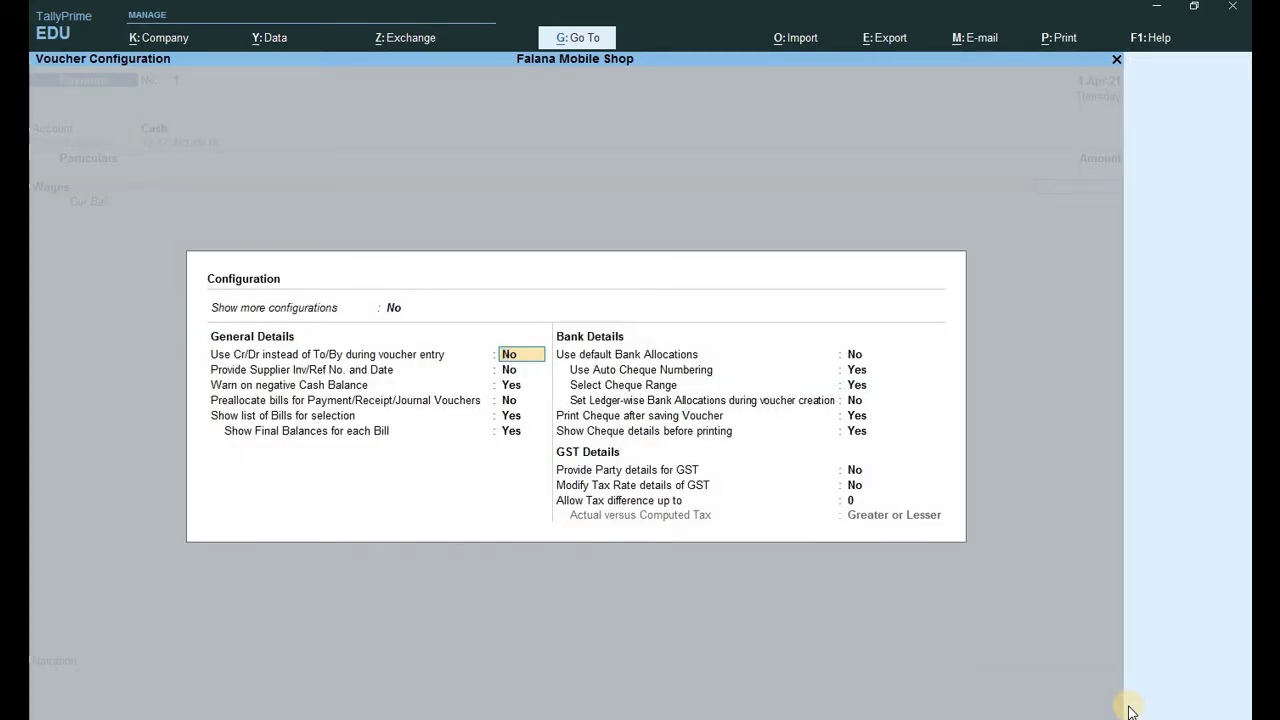
key("BackSpace")
key("Escape")
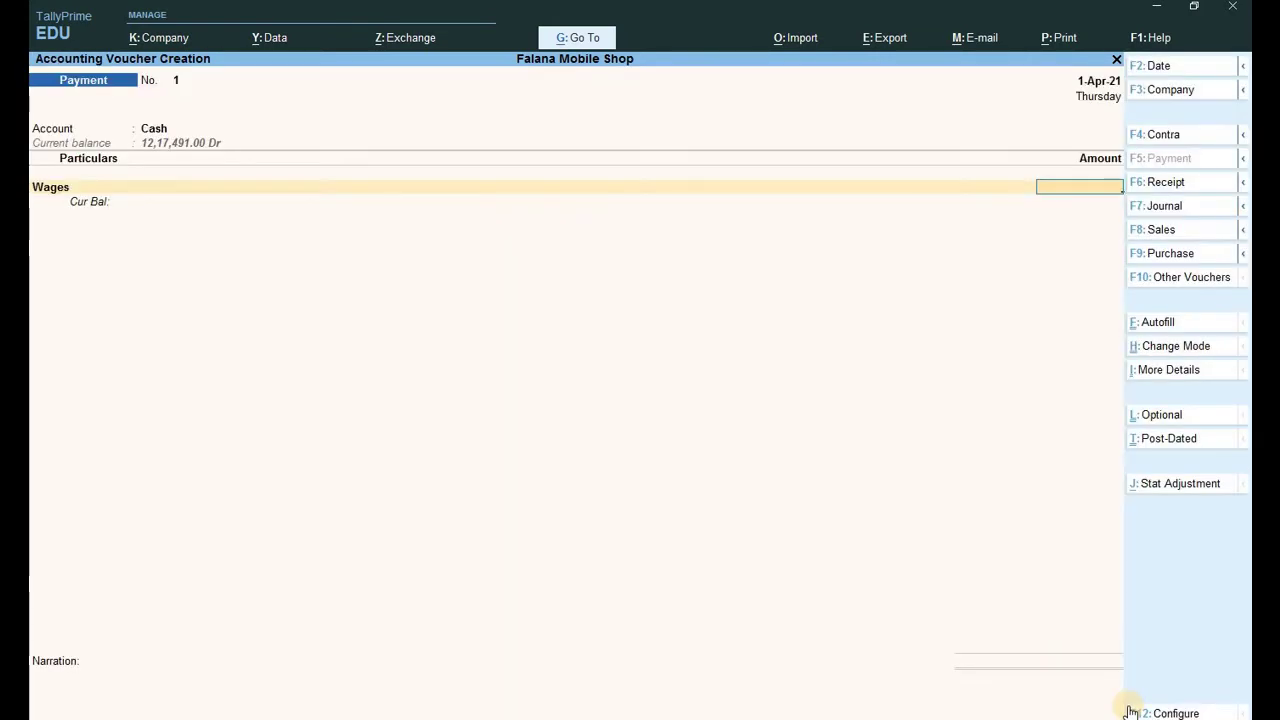
type("8000")
key("Return")
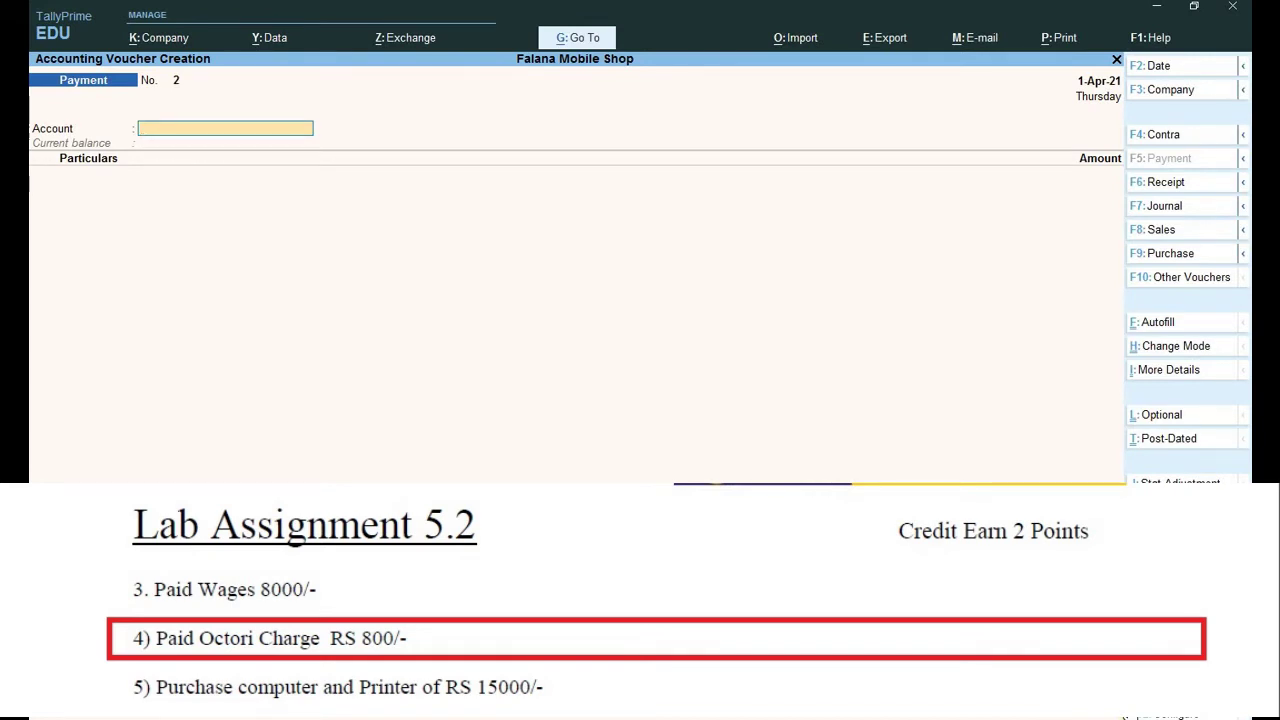
Create an Octroi Charges ledger under Direct Expenses with type Not Applicable.
key("Escape")
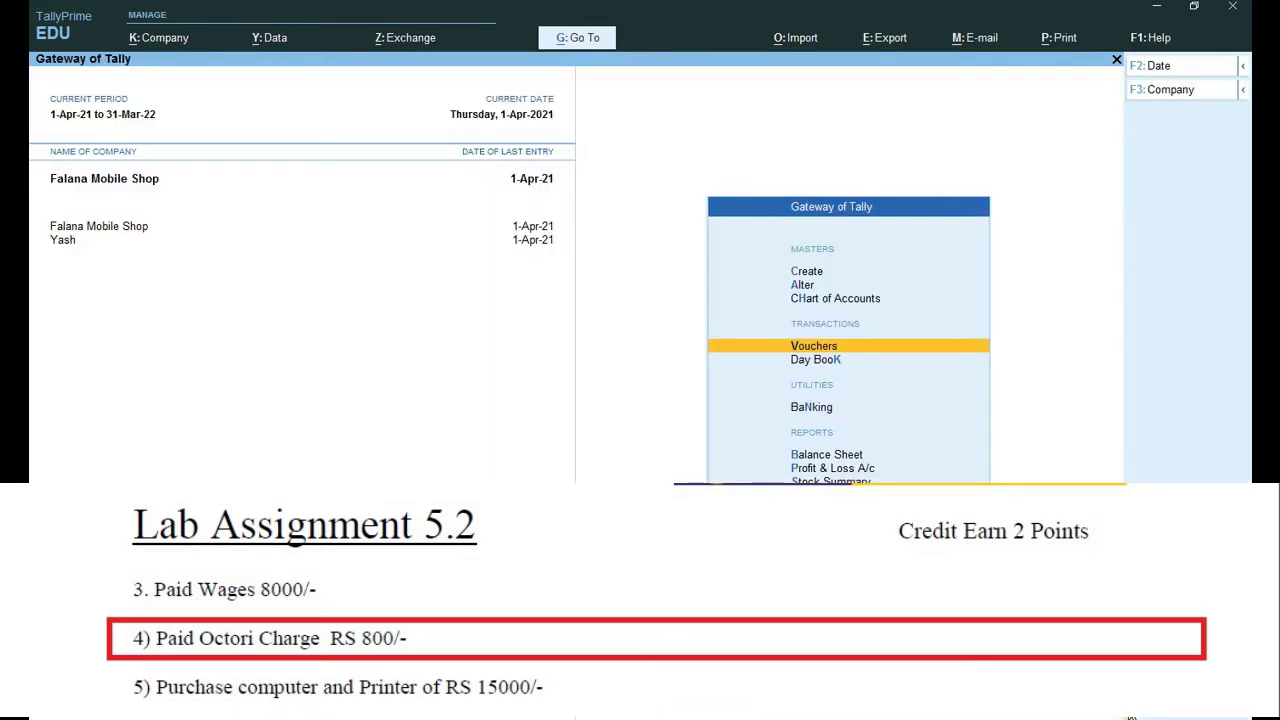
key("Up")
key("Up")
key("Up")
key("Return")
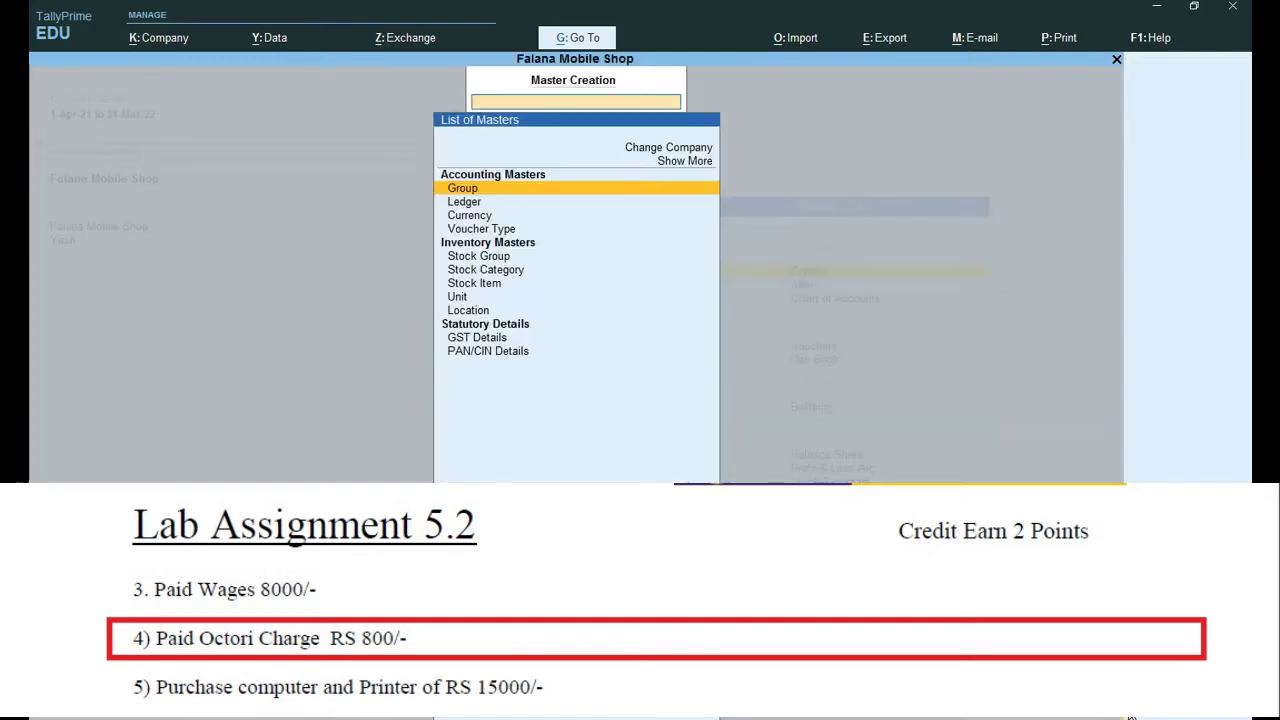
key("Down")
key("Return")
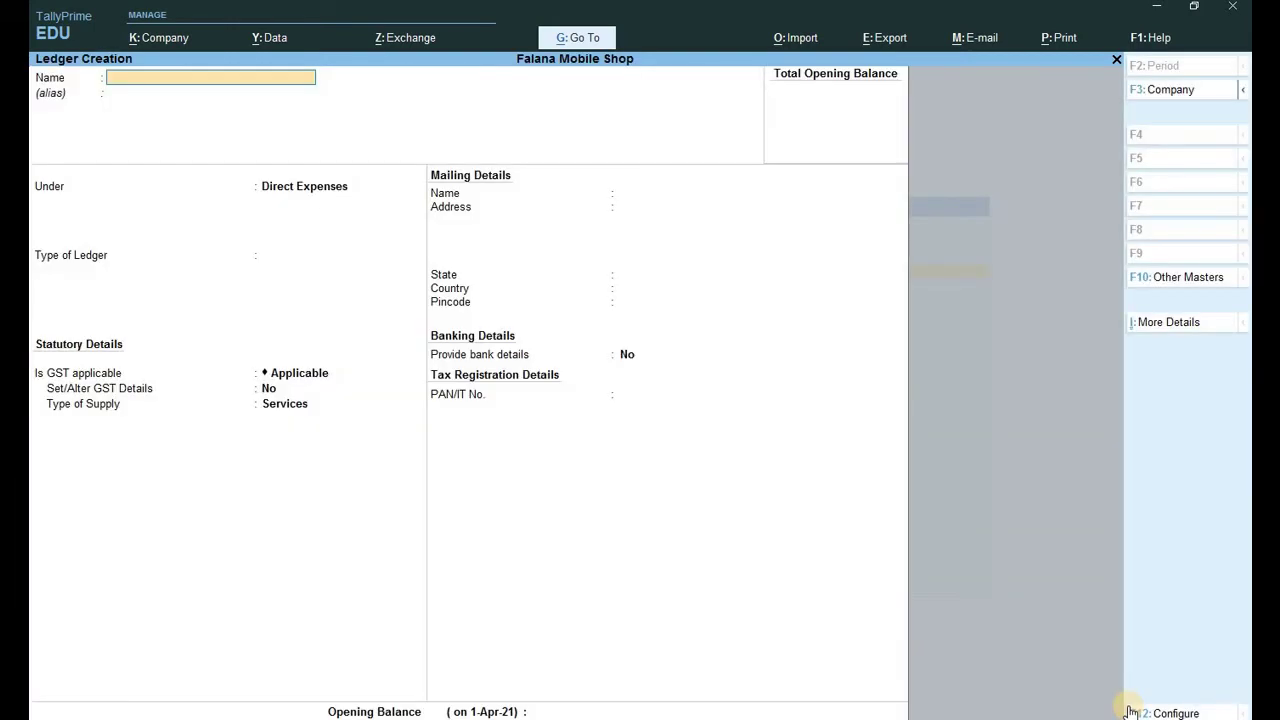
type("Octroi c")
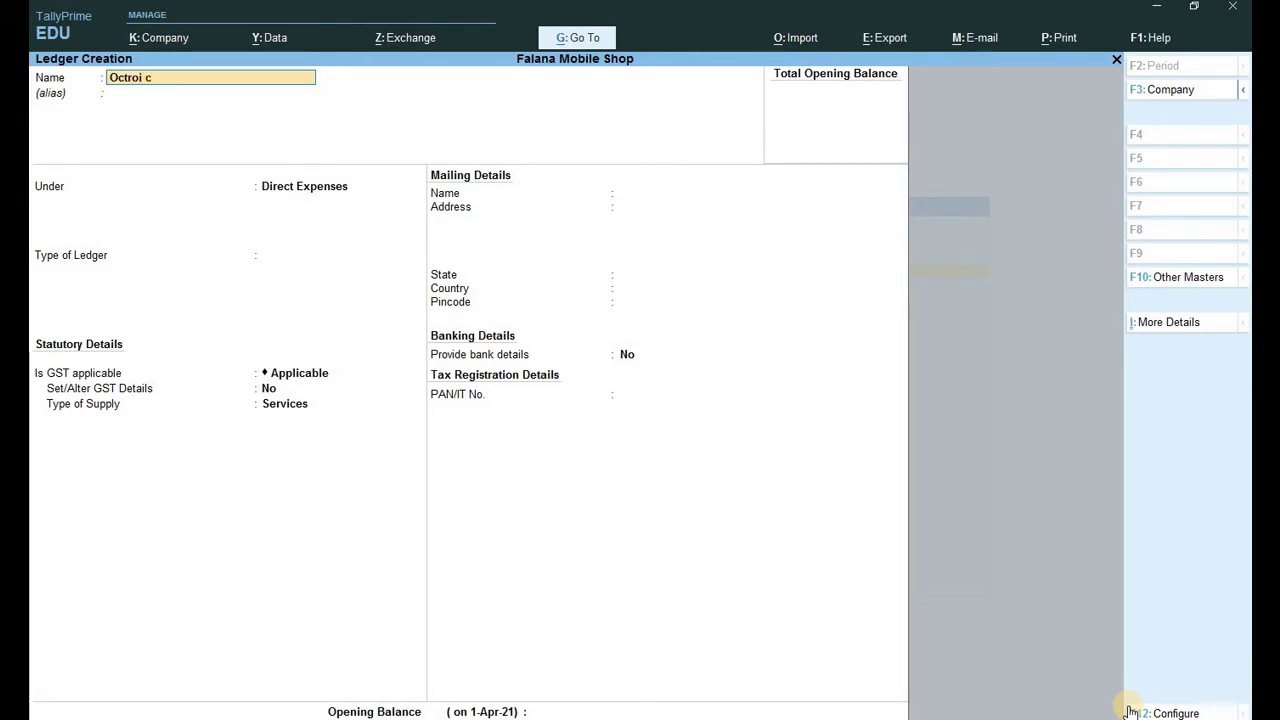
type("harges")
key("Return")
key("Return")
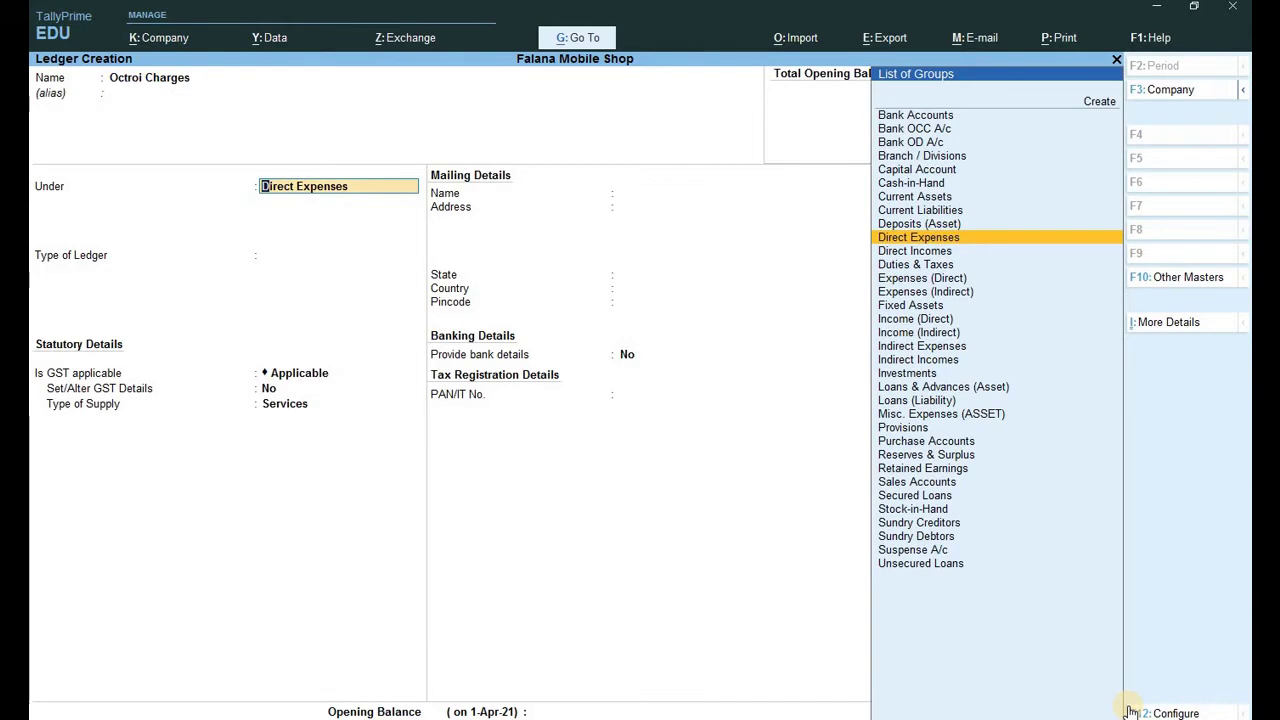
key("Return")
key("Return")
key("Return")
key("Return")
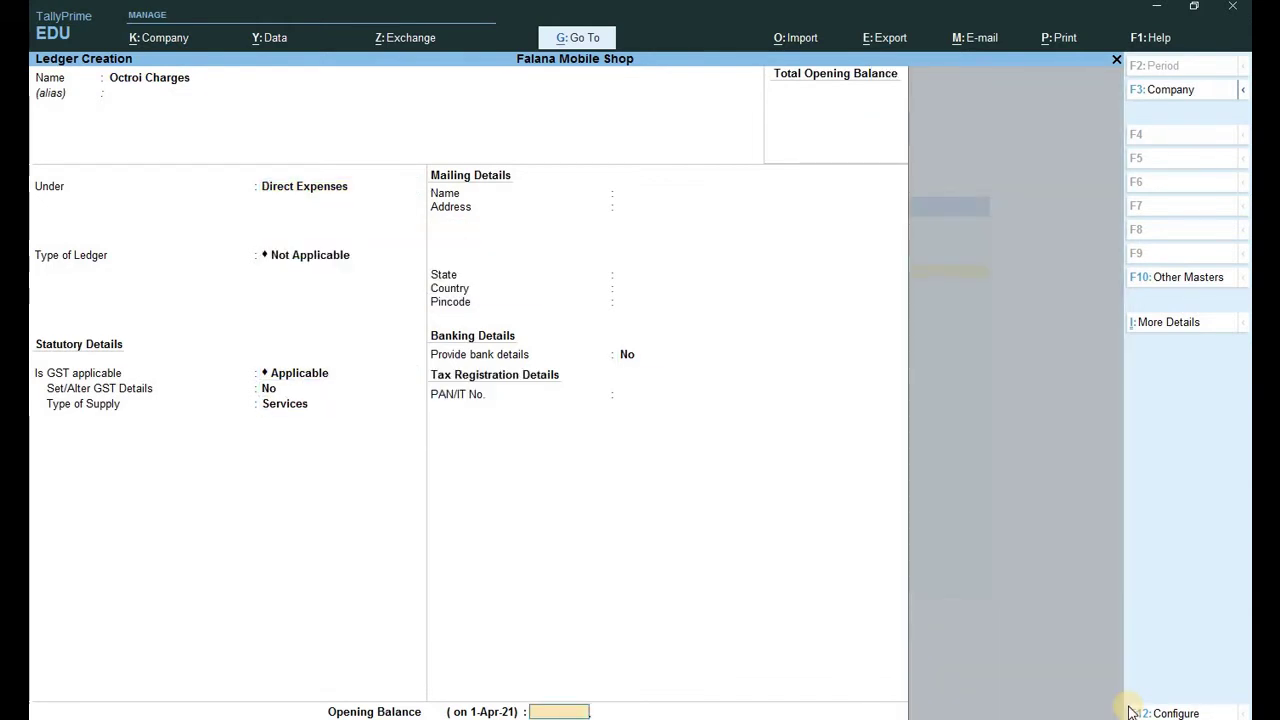
key("Return")
key("Return")
key("Escape")
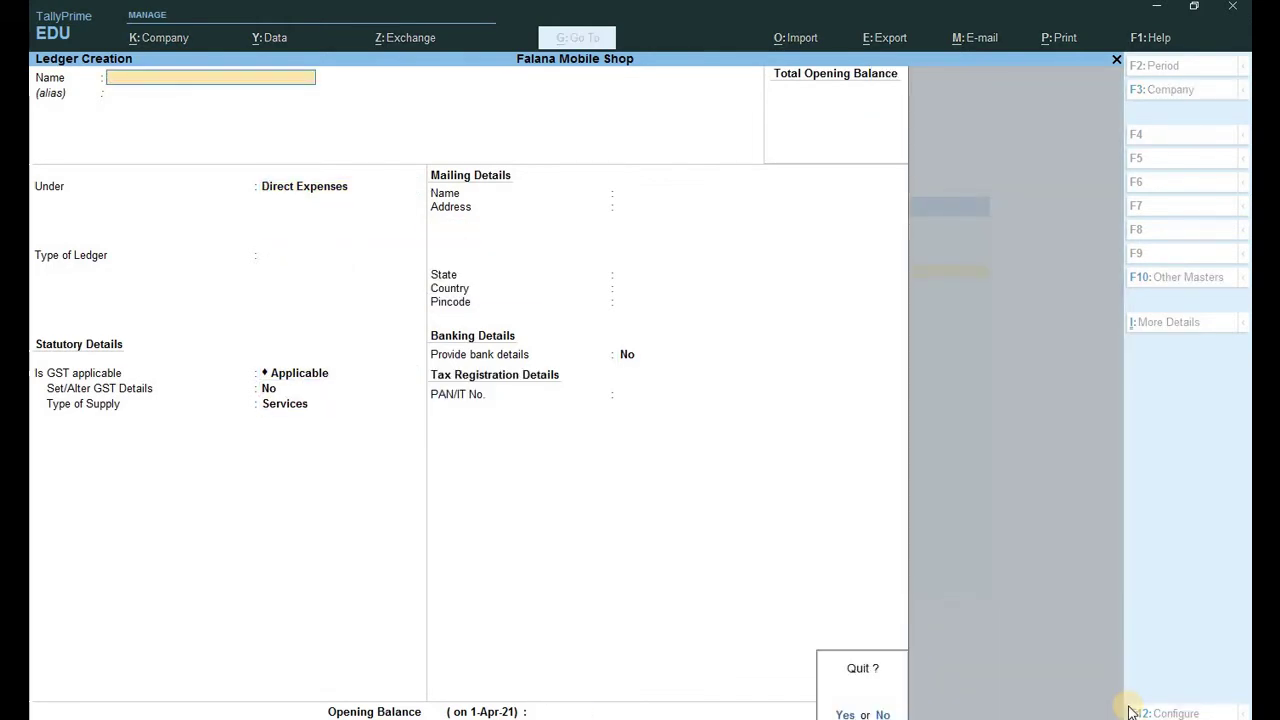
key("Return")
key("Escape")
key("v")
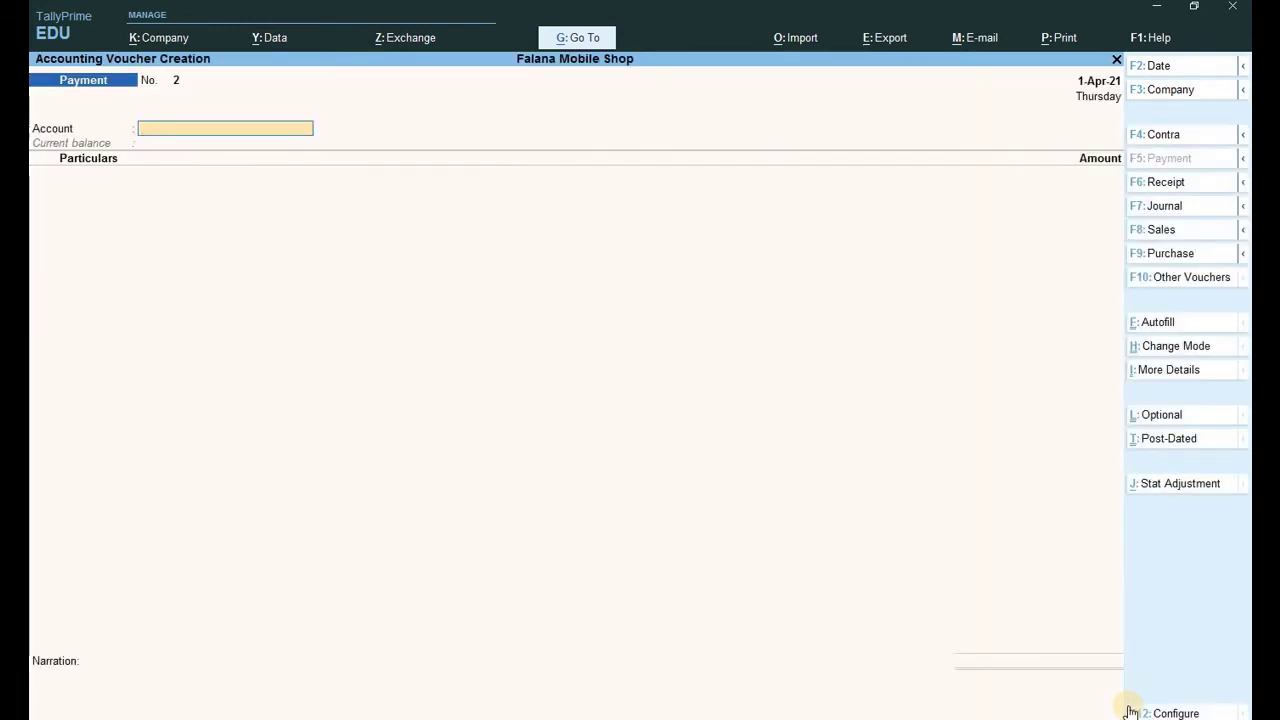
Record Payment voucher 2 paying 800.00 for Octroi Charges from Cash.
type("c")
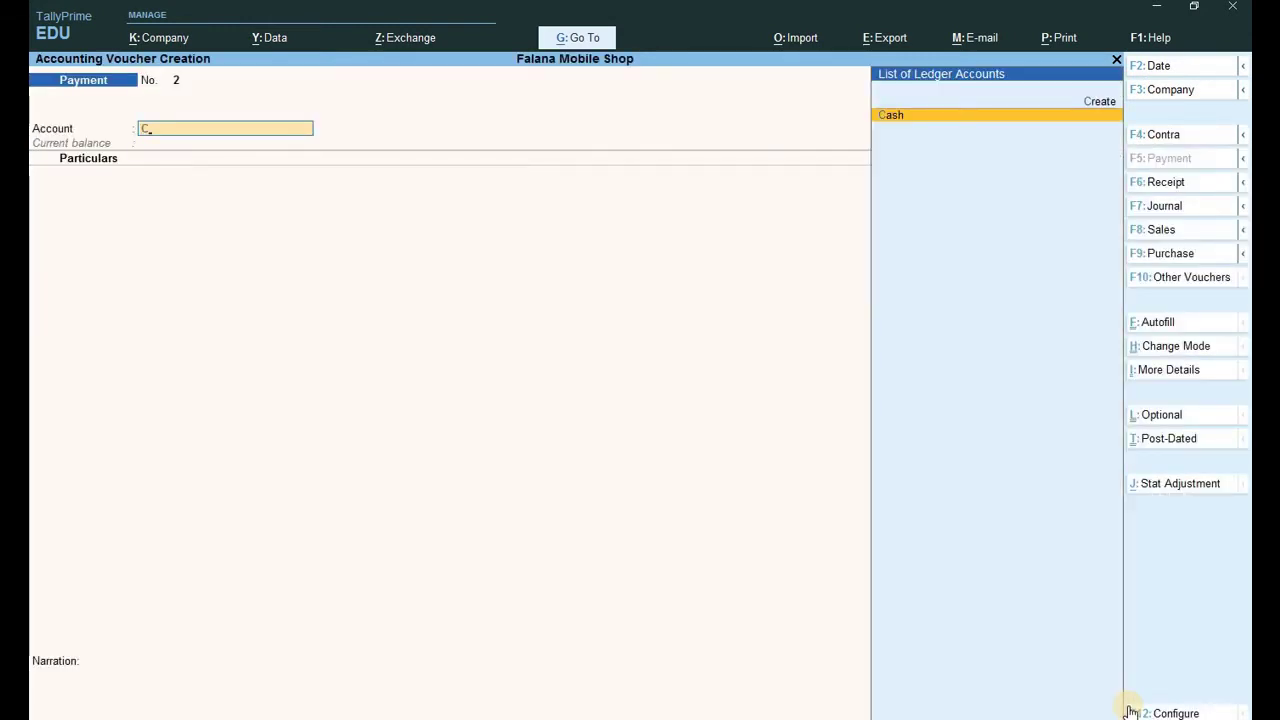
key("Return")
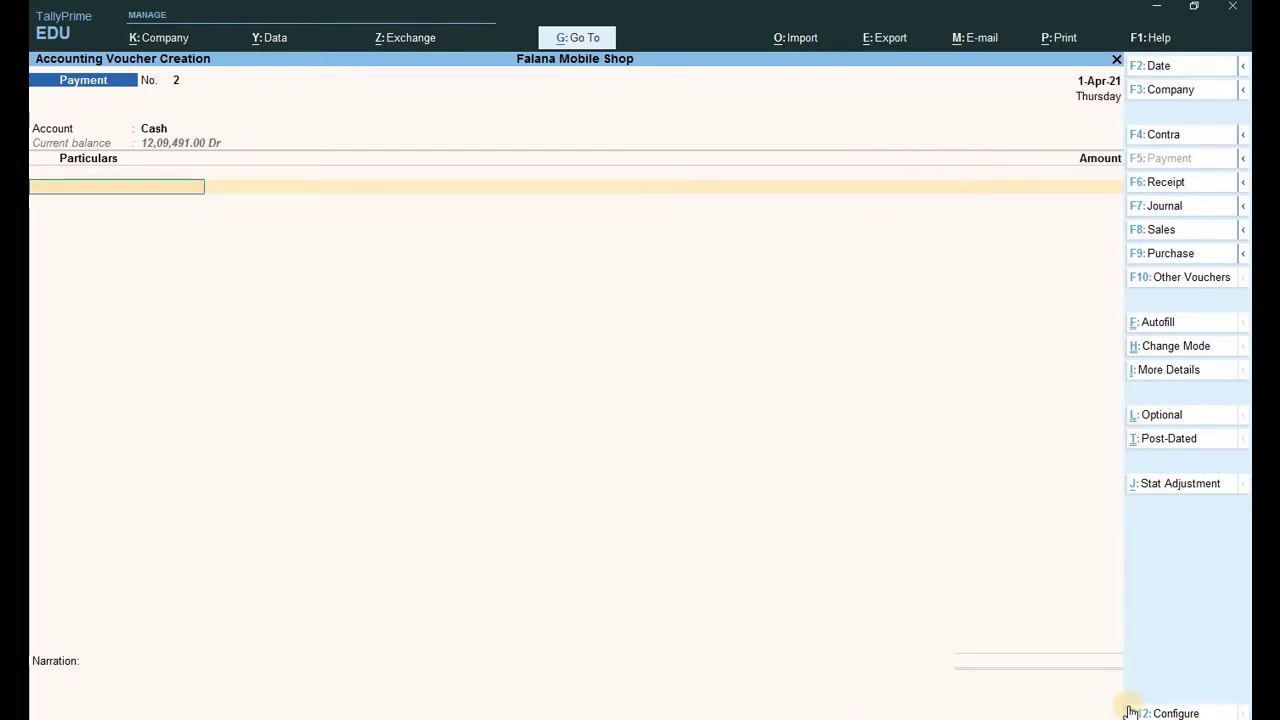
type("O")
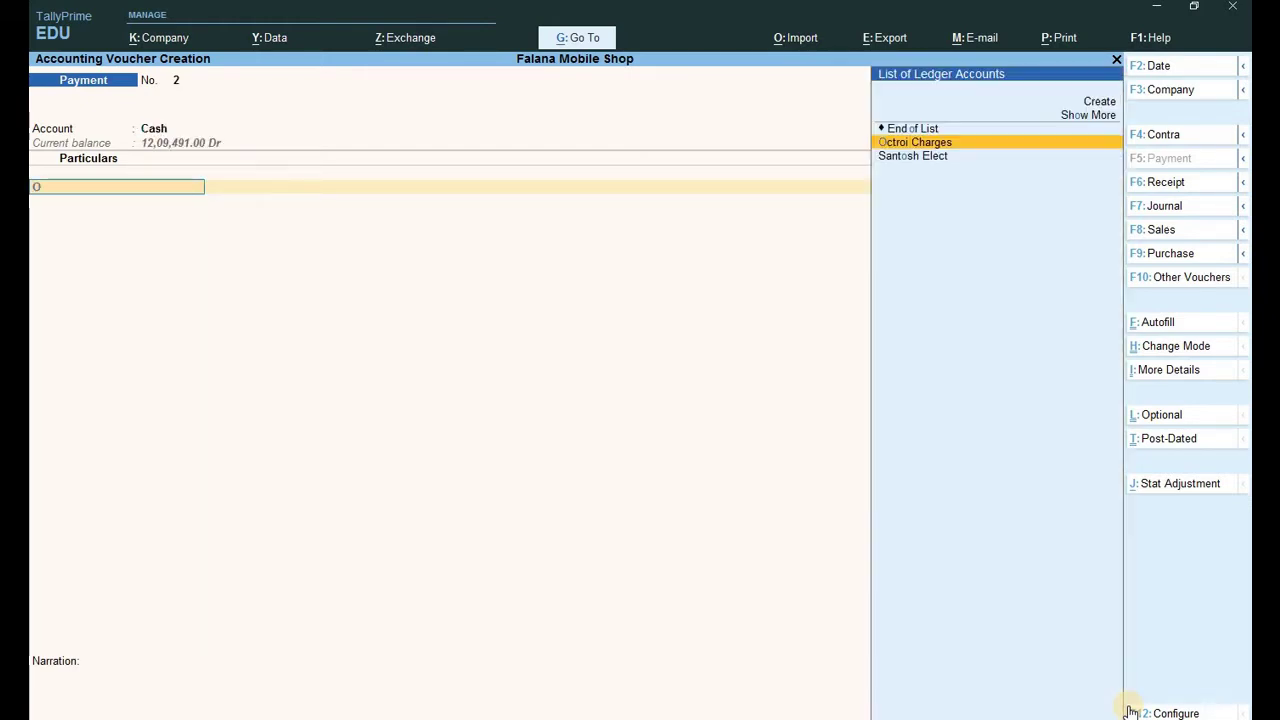
key("Return")
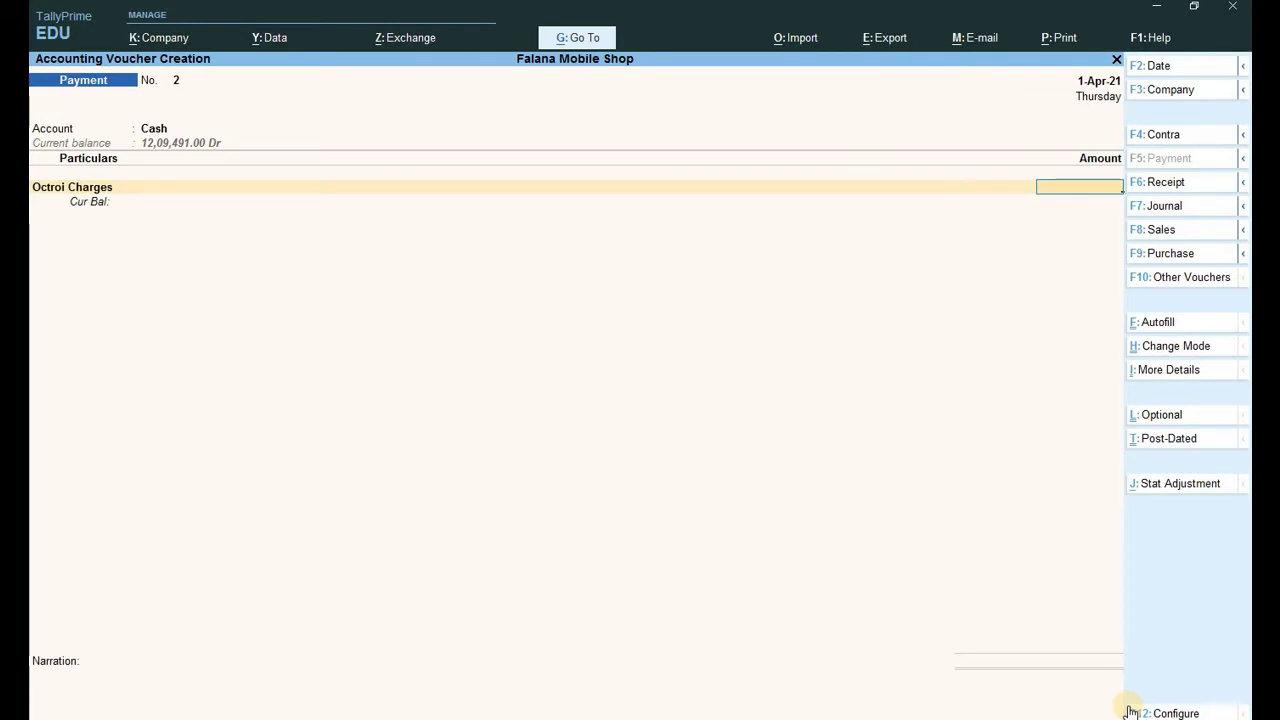
type("800")
key("Return")
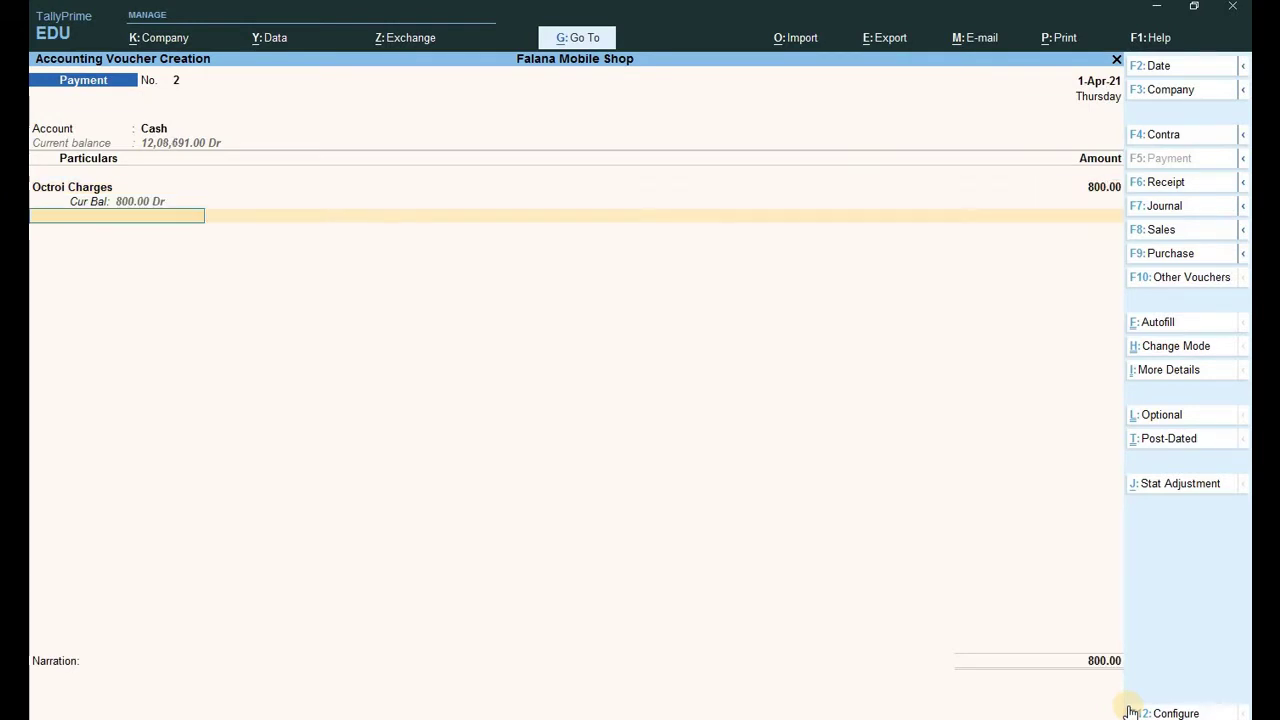
key("Return")
key("Return")
key("Return")
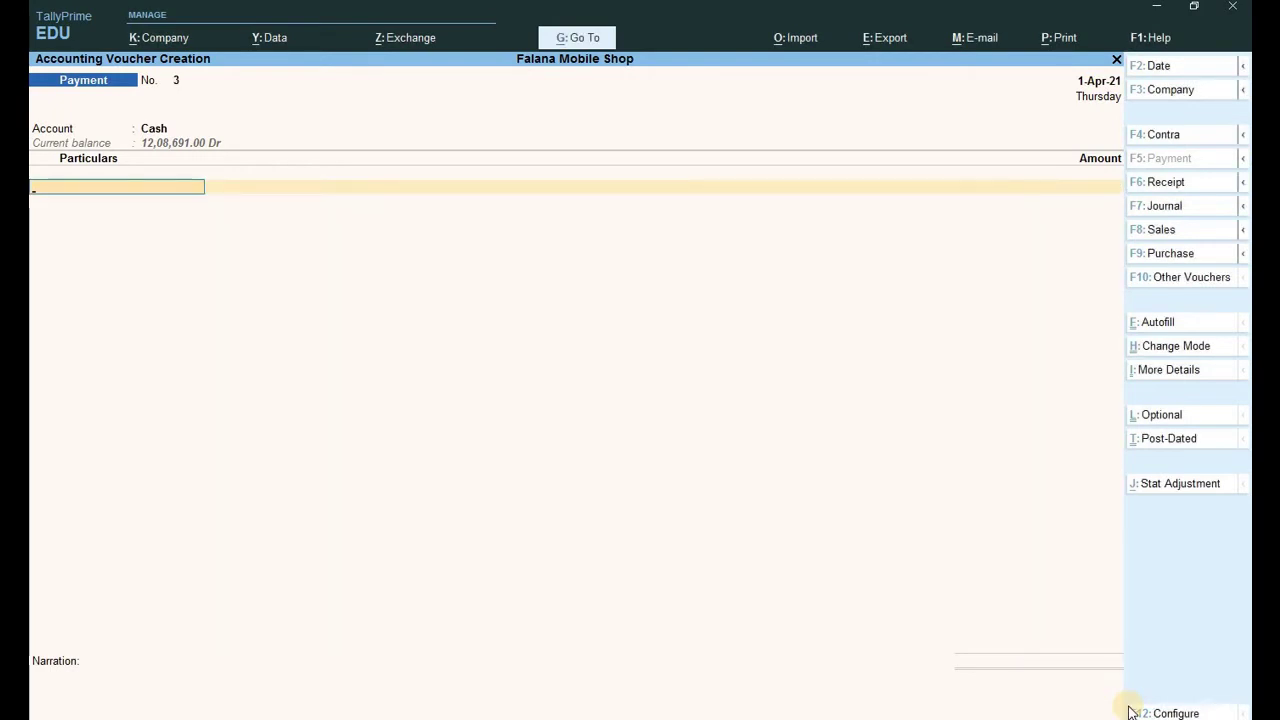
key("Escape")
key("Return")
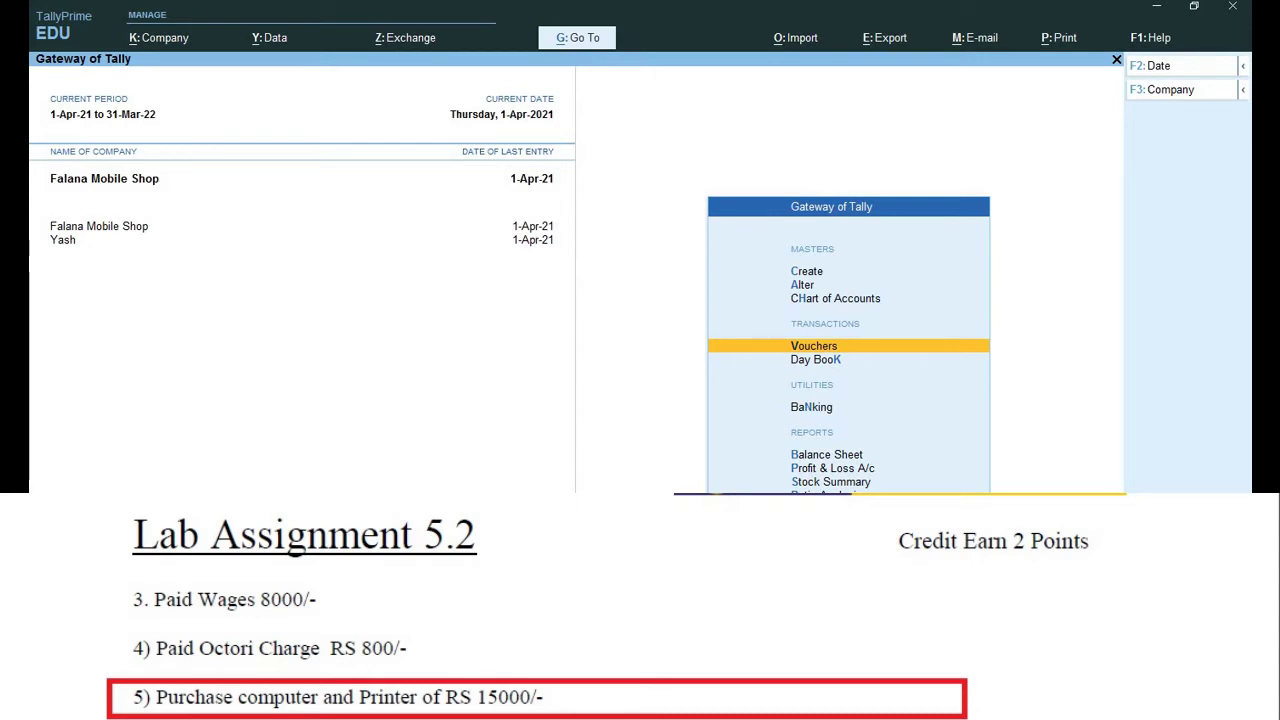
Start a new ledger named Computer and Printer.
key("Up")
key("Up")
key("Up")
key("Return")
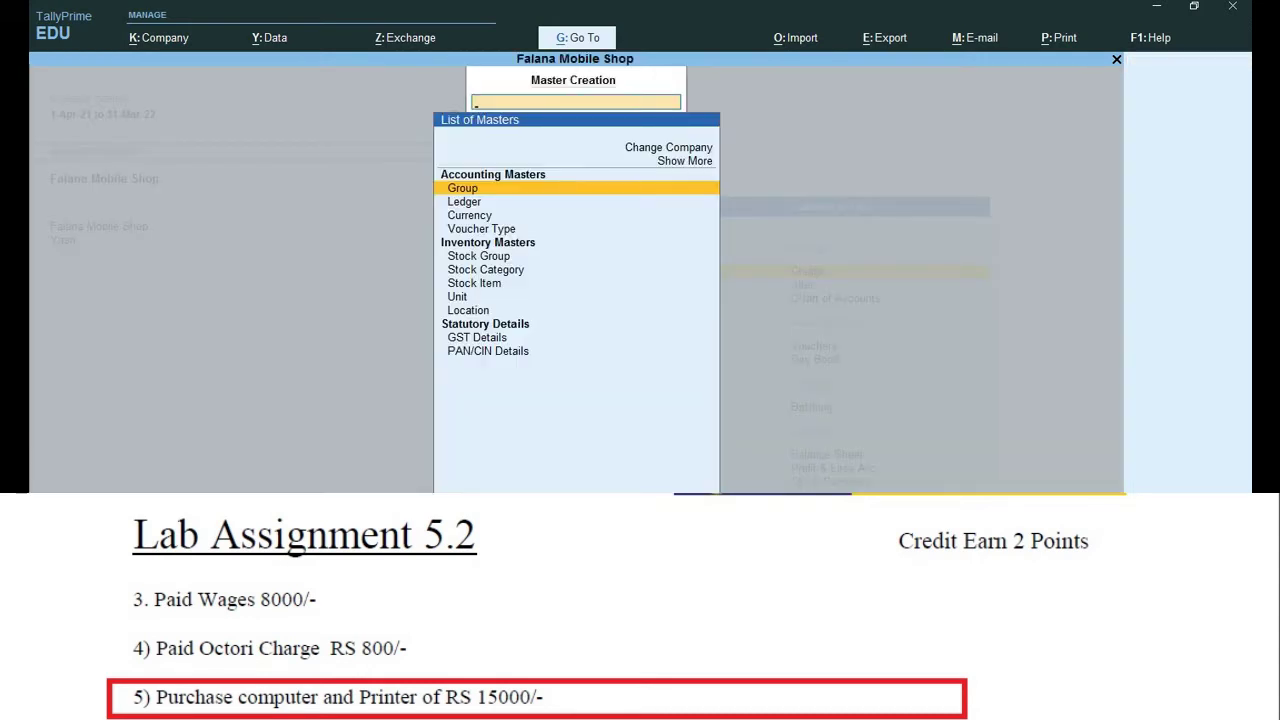
key("Down")
key("Return")
type("m")
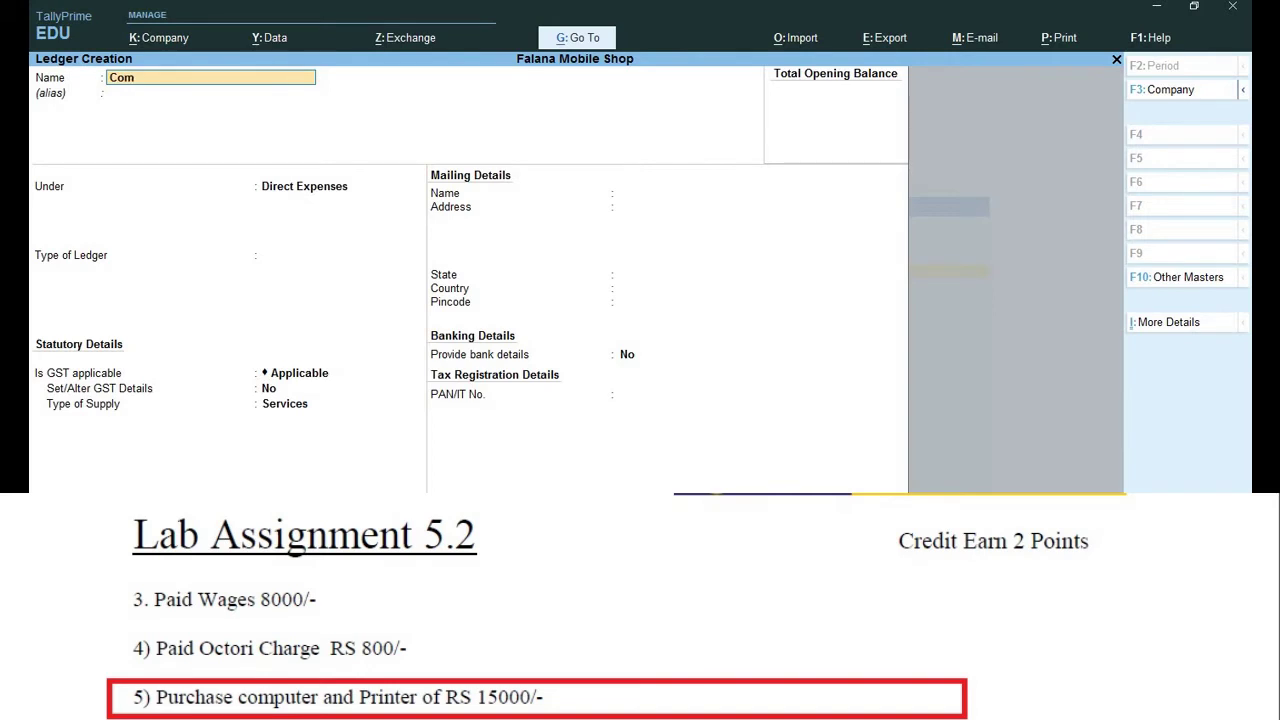
type("puter a")
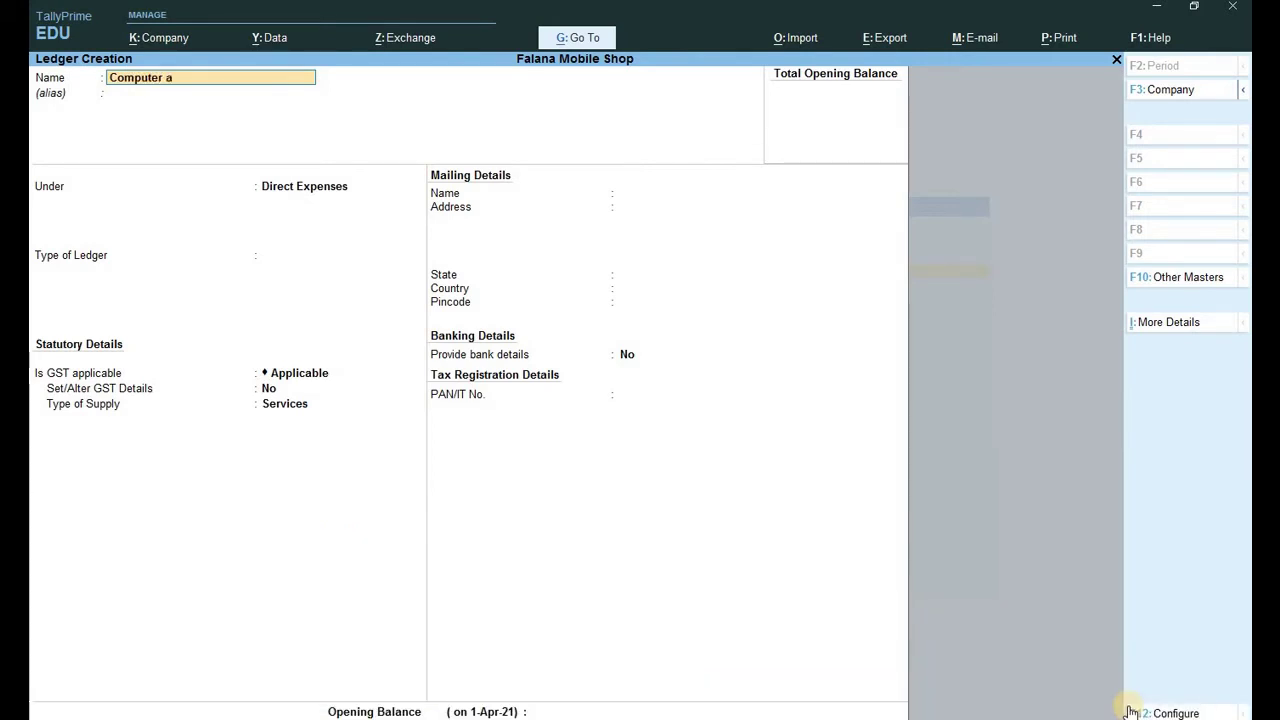
type("nd Printer")
key("Return")
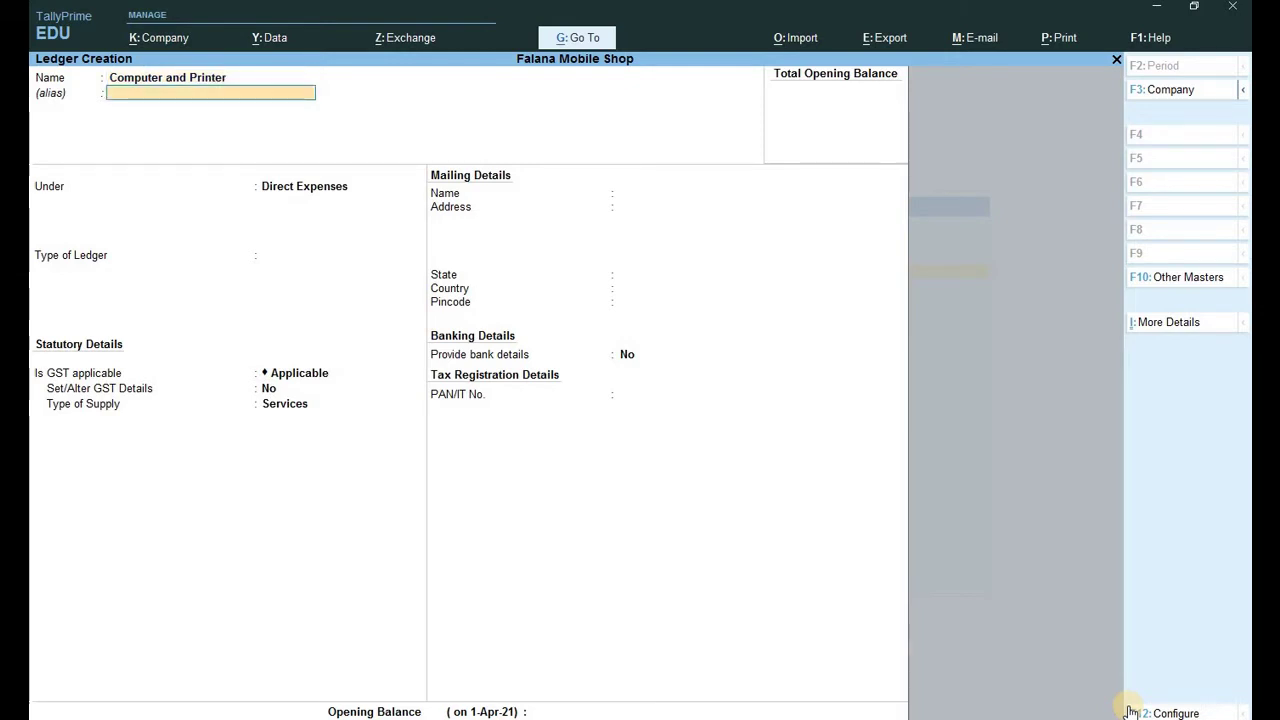
key("Return")
Place the Computer and Printer ledger under Fixed Assets, keeping GST applicable and Services supply, and save it.
type("R")
key("BackSpace")
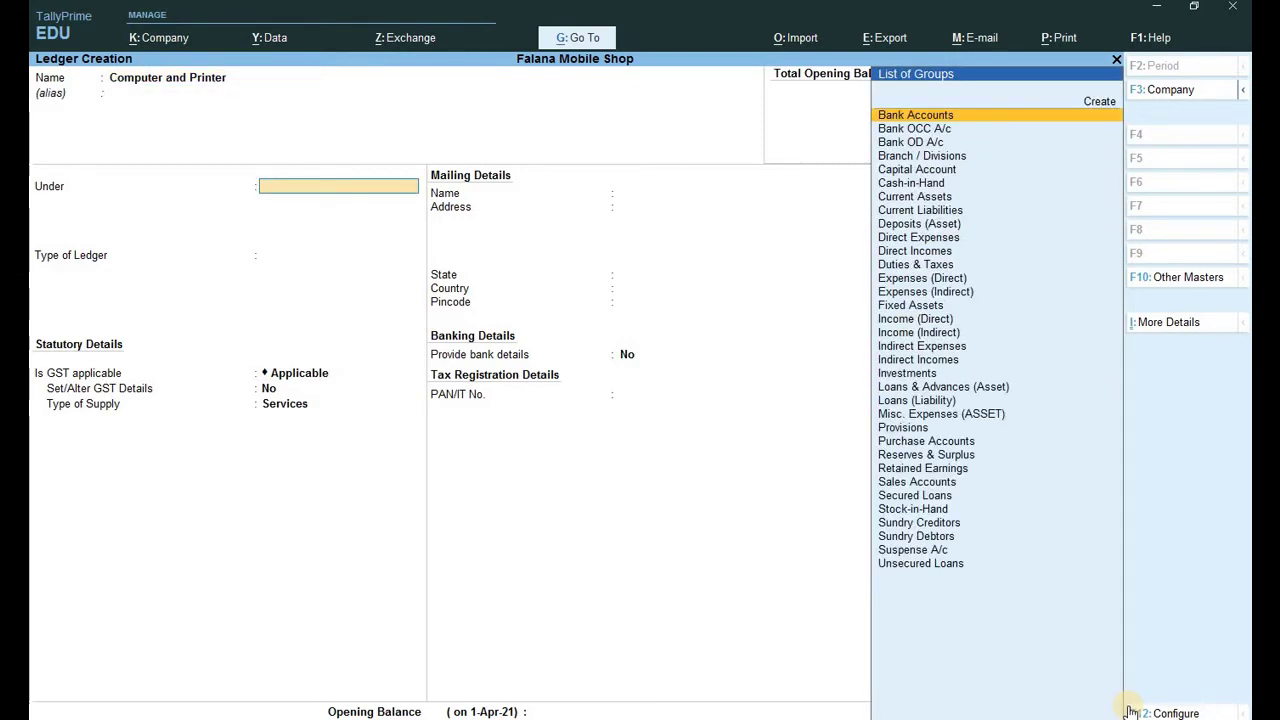
type("F")
key("Return")
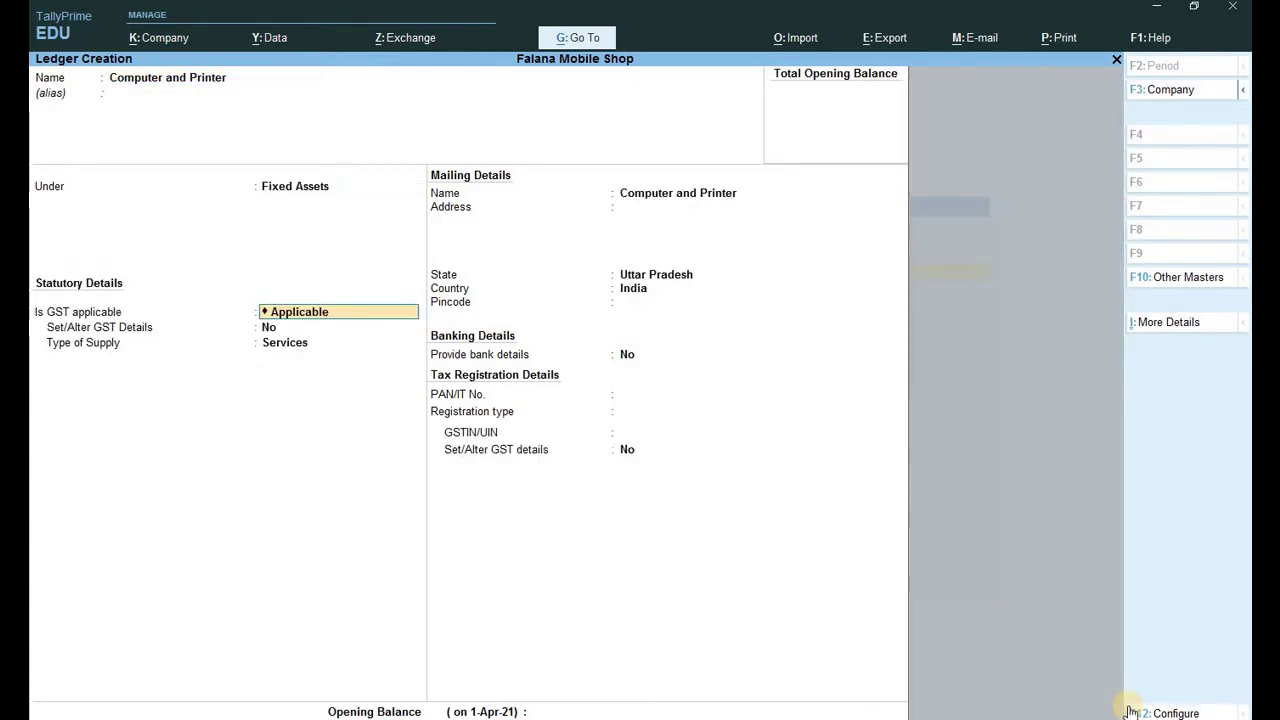
key("Return")
key("Return")
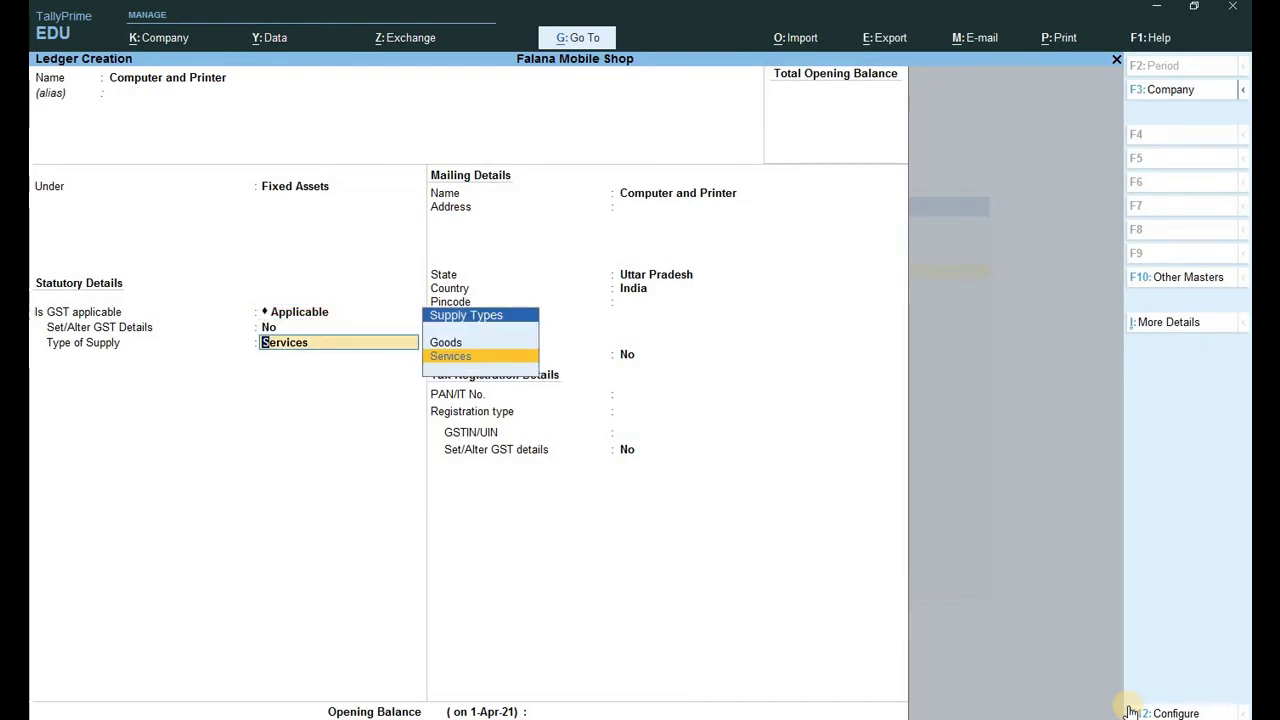
key("Return")
key("Return")
key("Return")
key("Return")
key("Return")
key("Return")
key("Return")
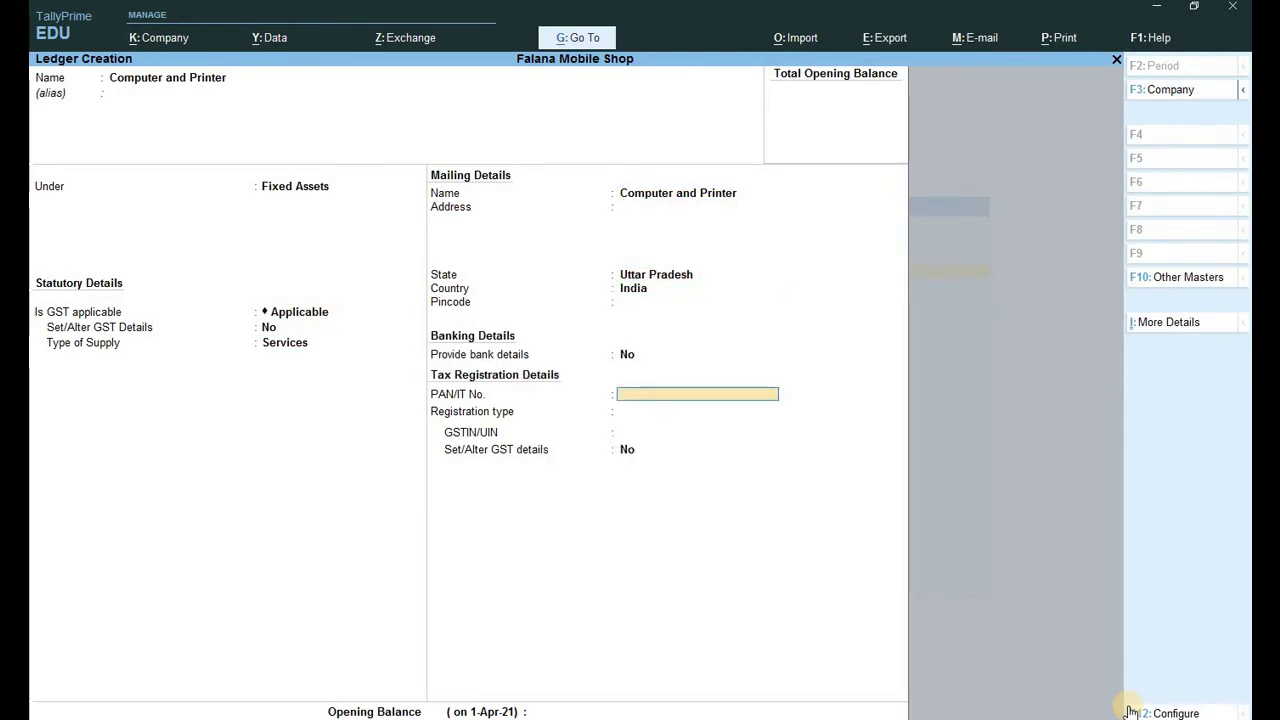
key("Return")
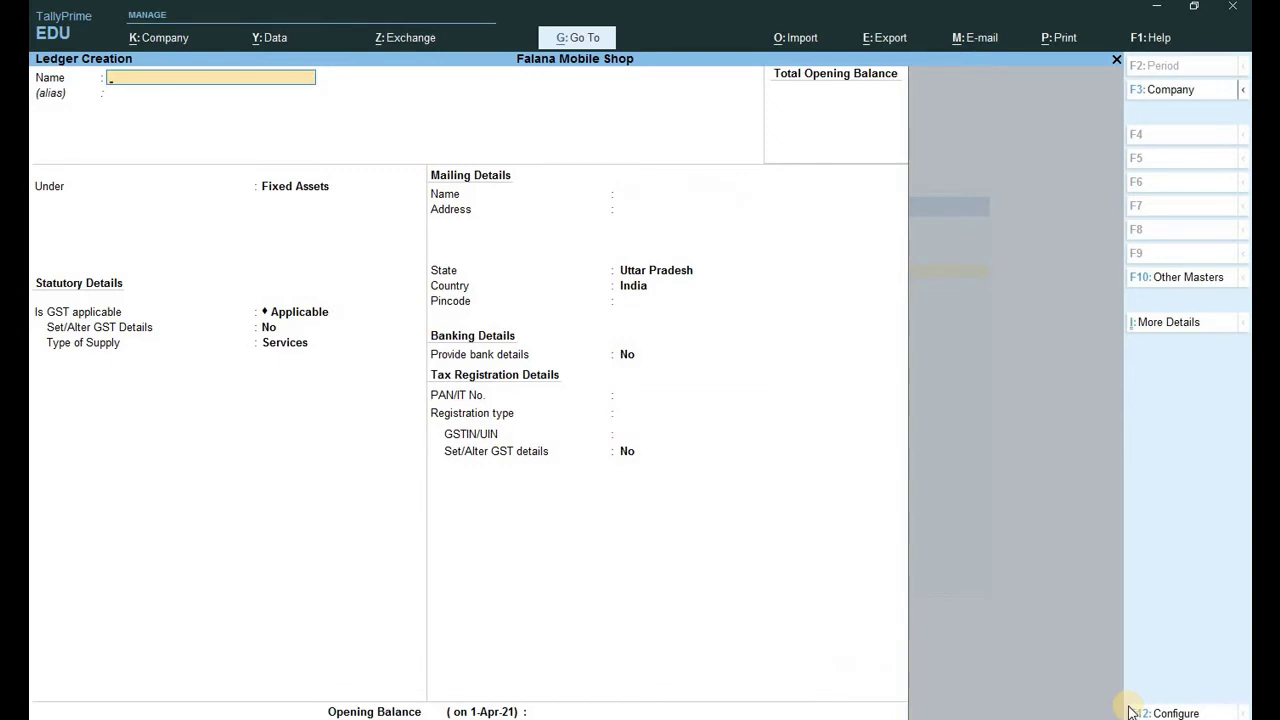
key("Escape")
key("Return")
key("Escape")
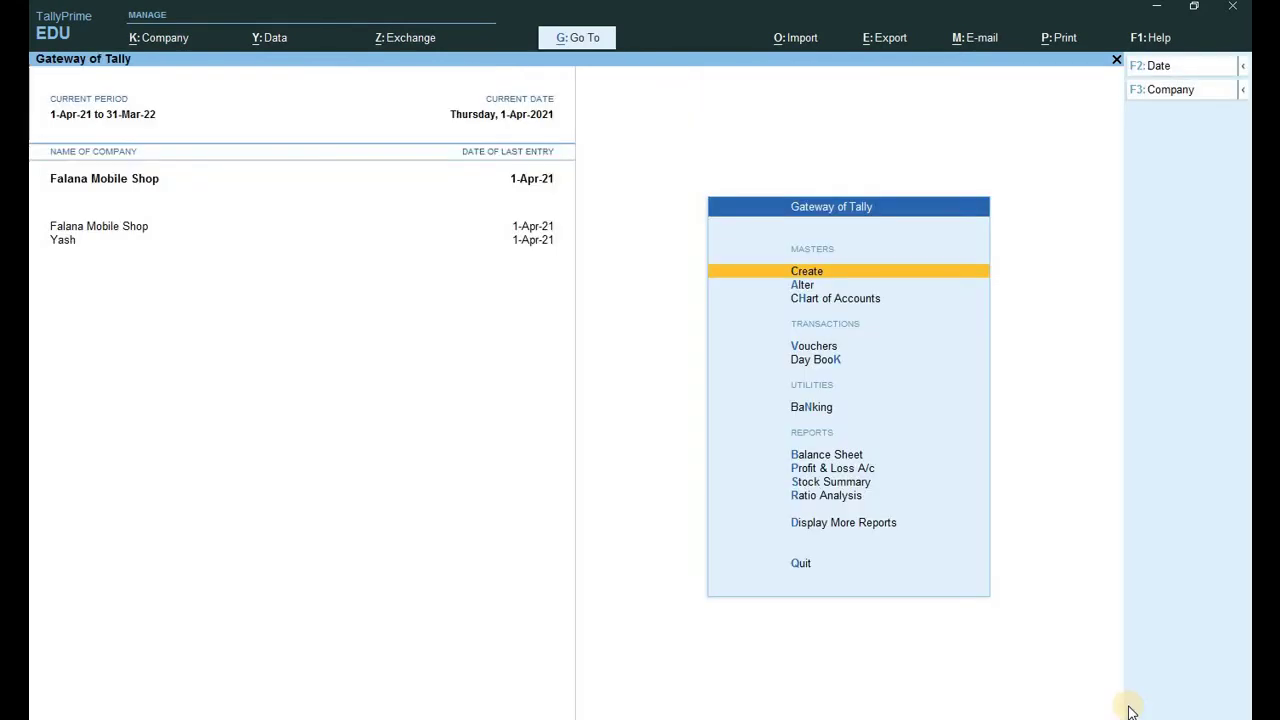
Record Payment voucher 3 paying 15,000.00 from Cash for Computer and Printer.
key("v")
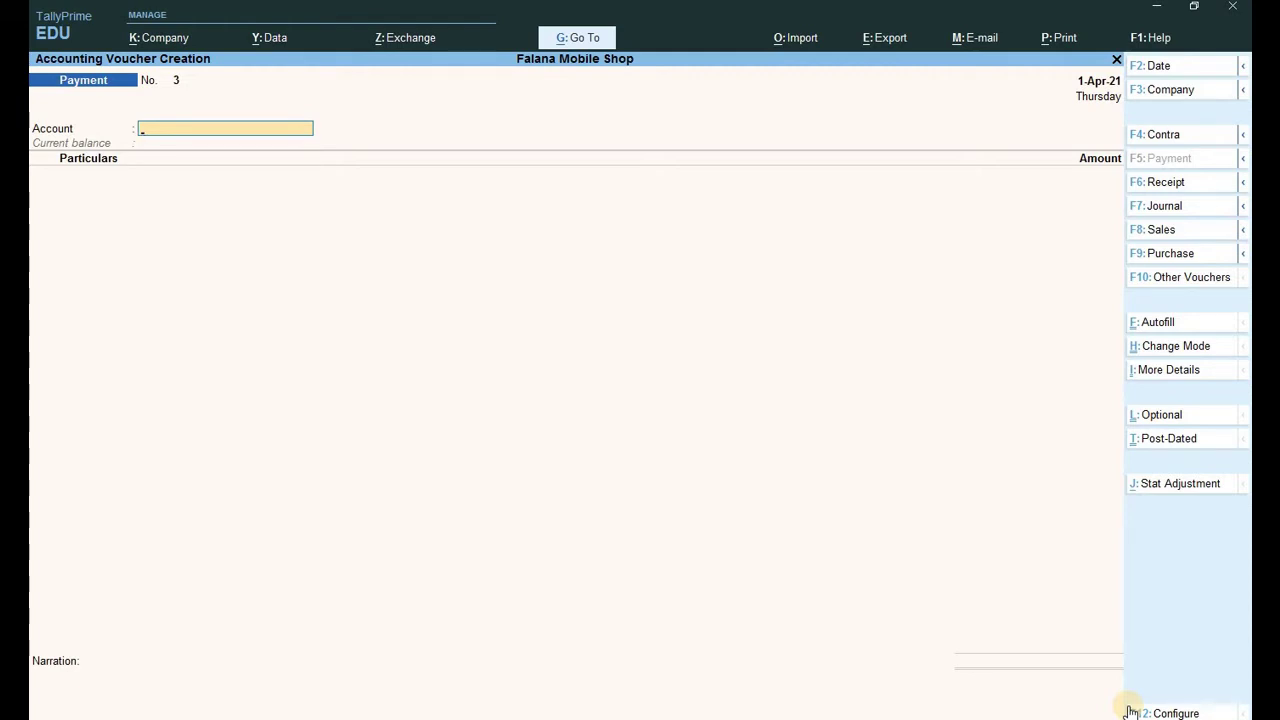
type("c")
key("Return")
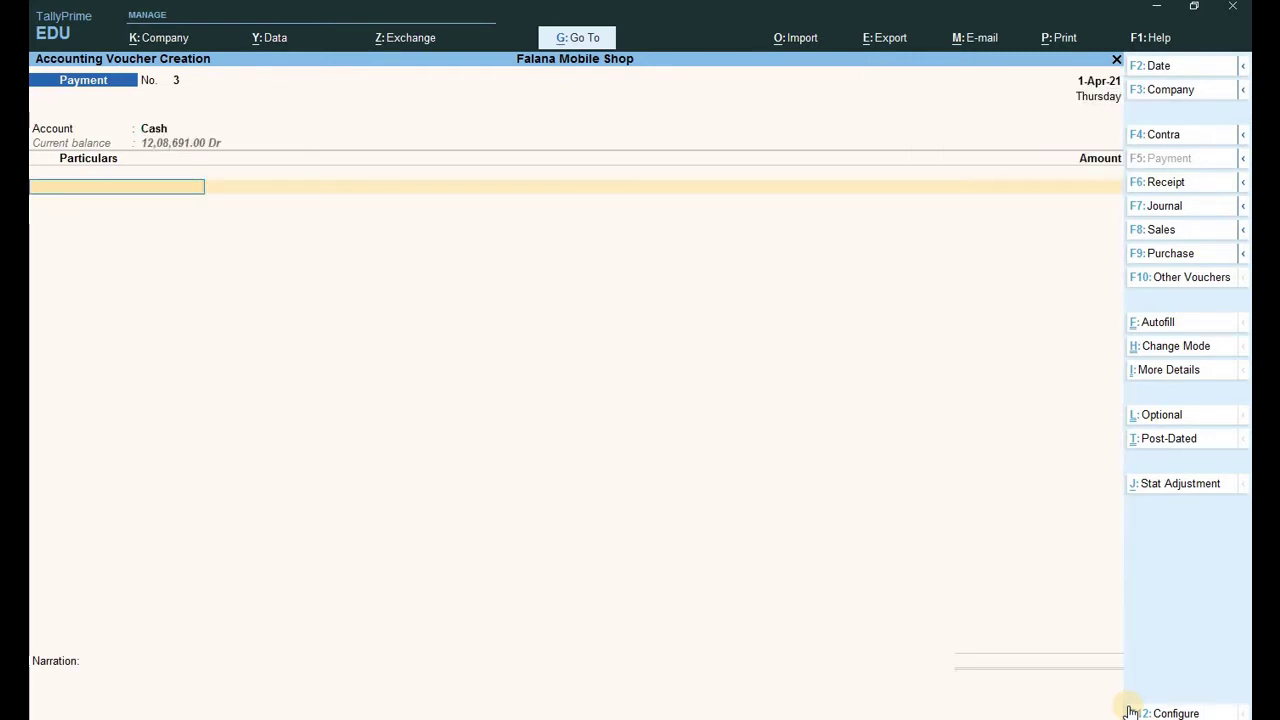
type("C")
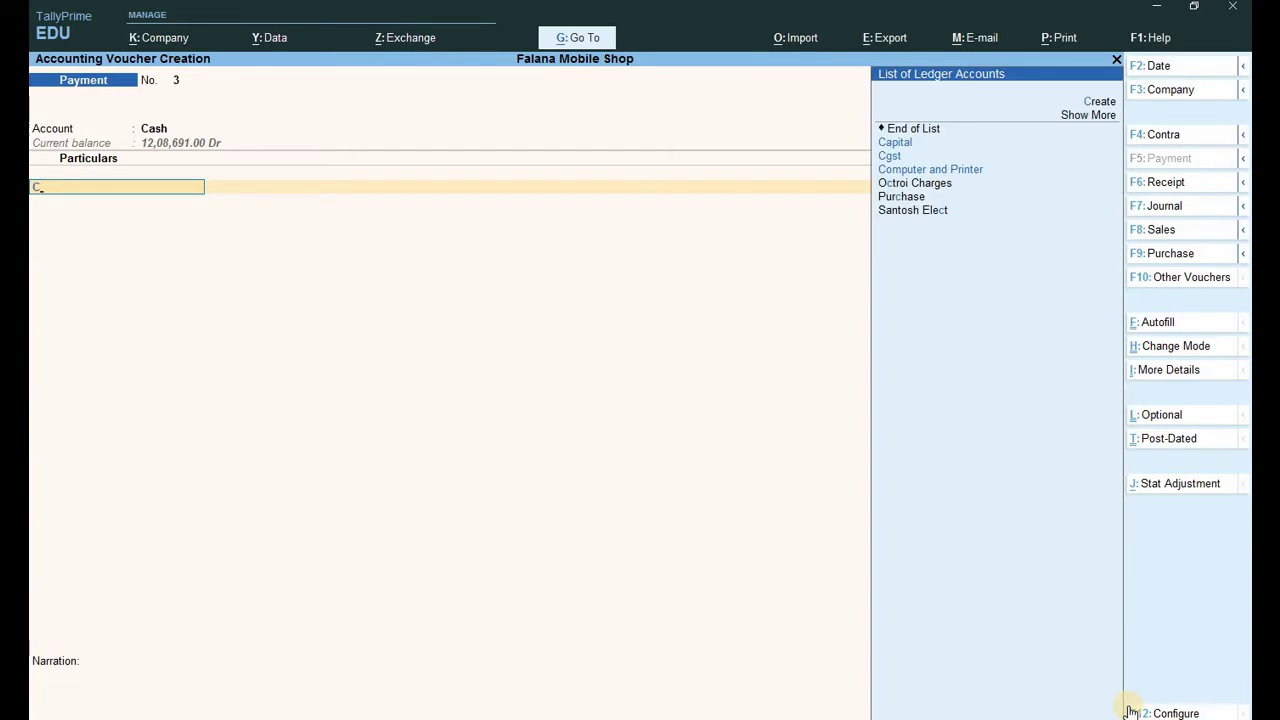
key("Down")
key("Down")
key("Down")
key("Return")
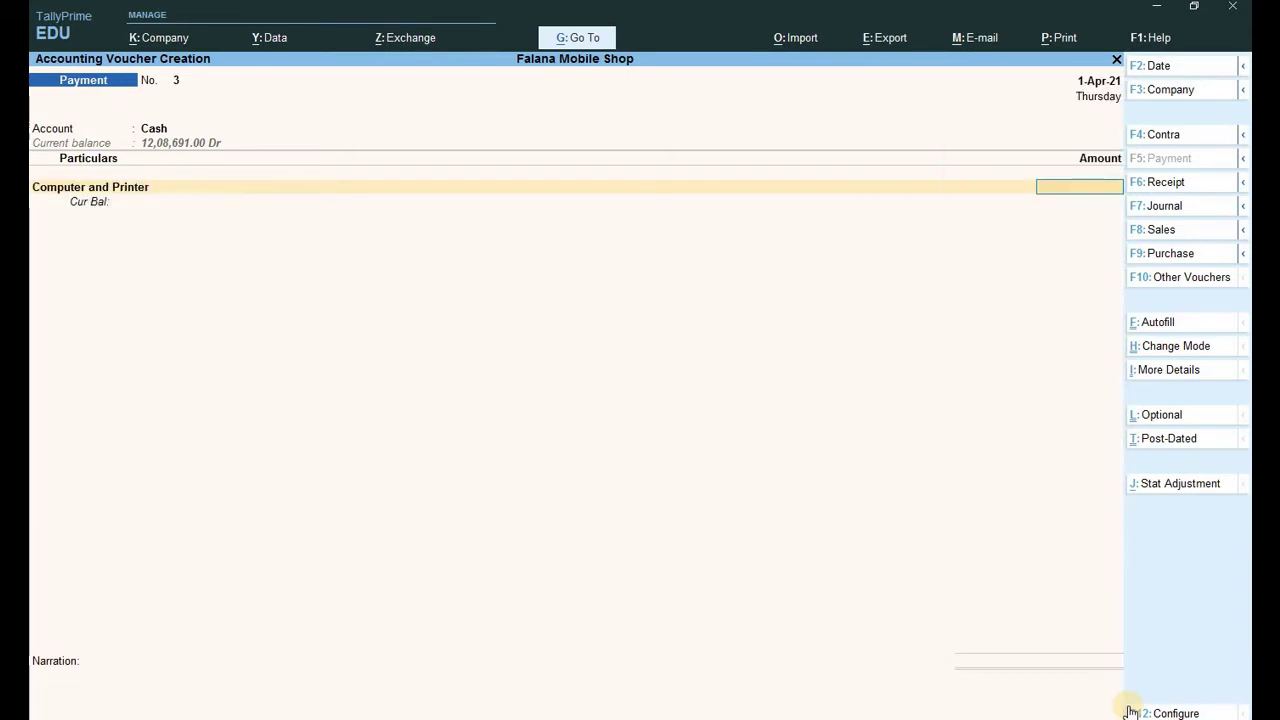
type("15000")
key("Return")
key("Return")
key("Return")
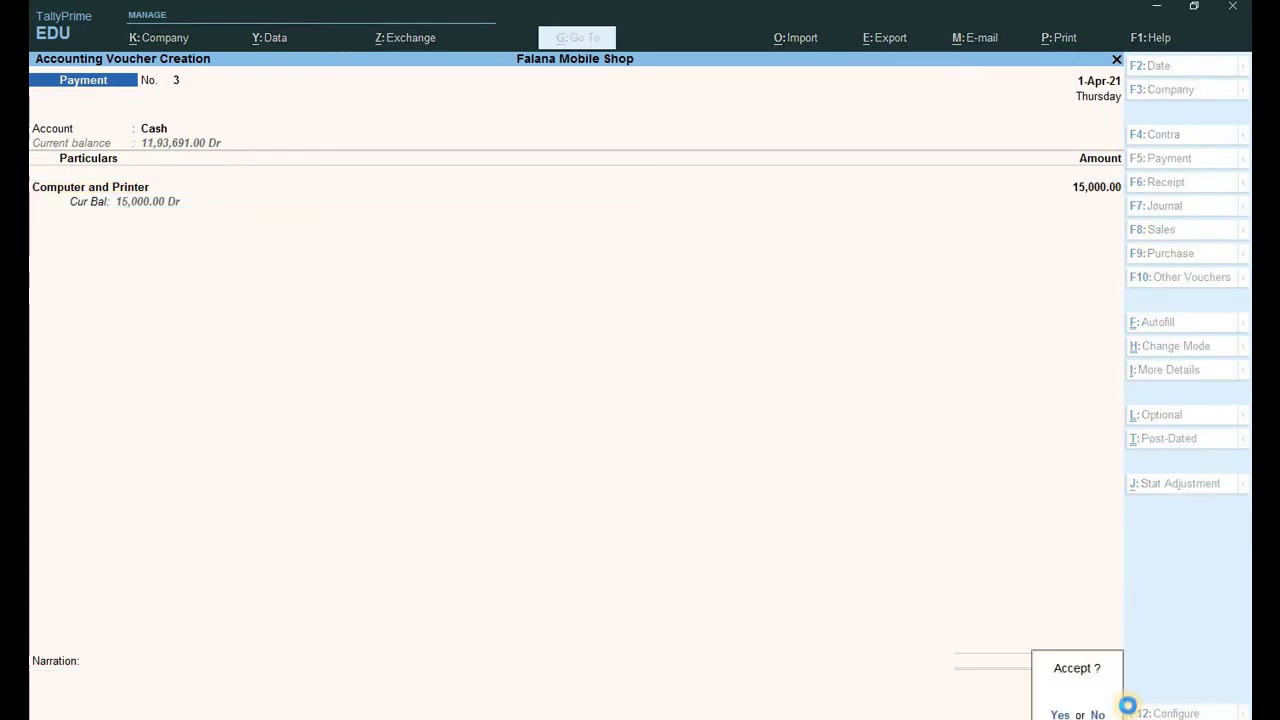
key("Return")
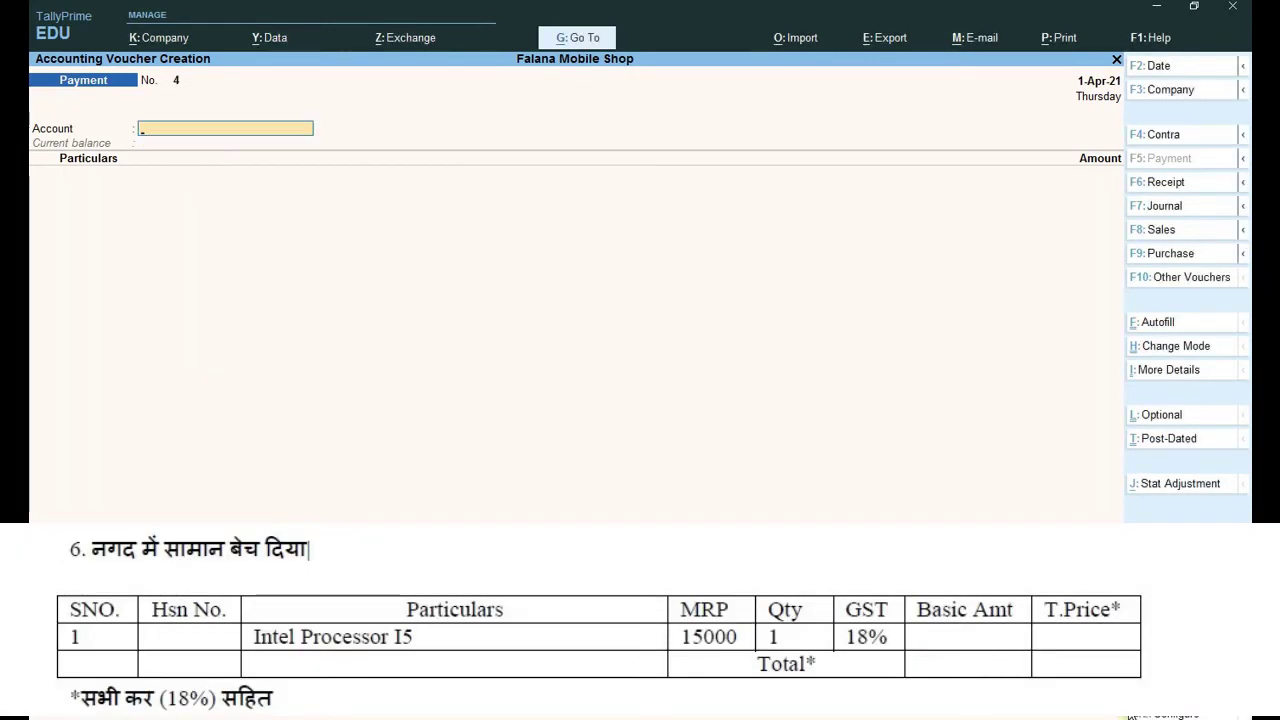
Start a sales voucher to Cash with Regular registration and Uttar Pradesh as place of supply.
key("Escape")
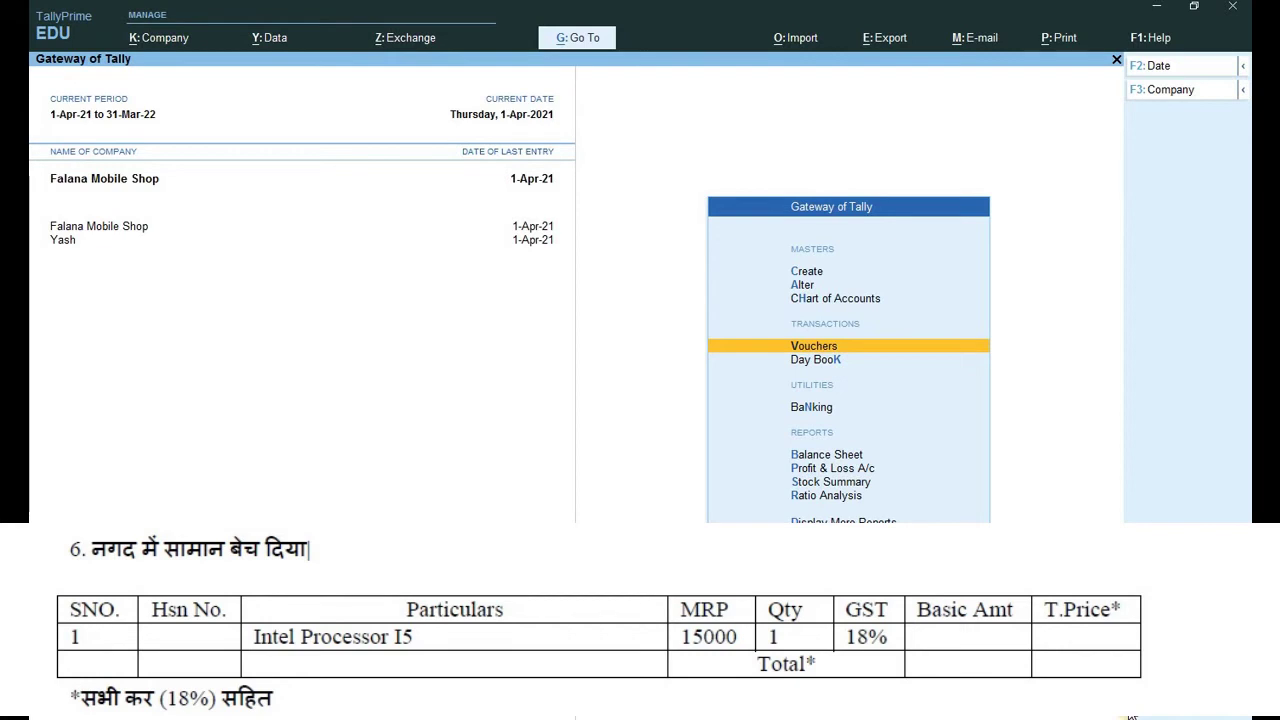
key("Return")
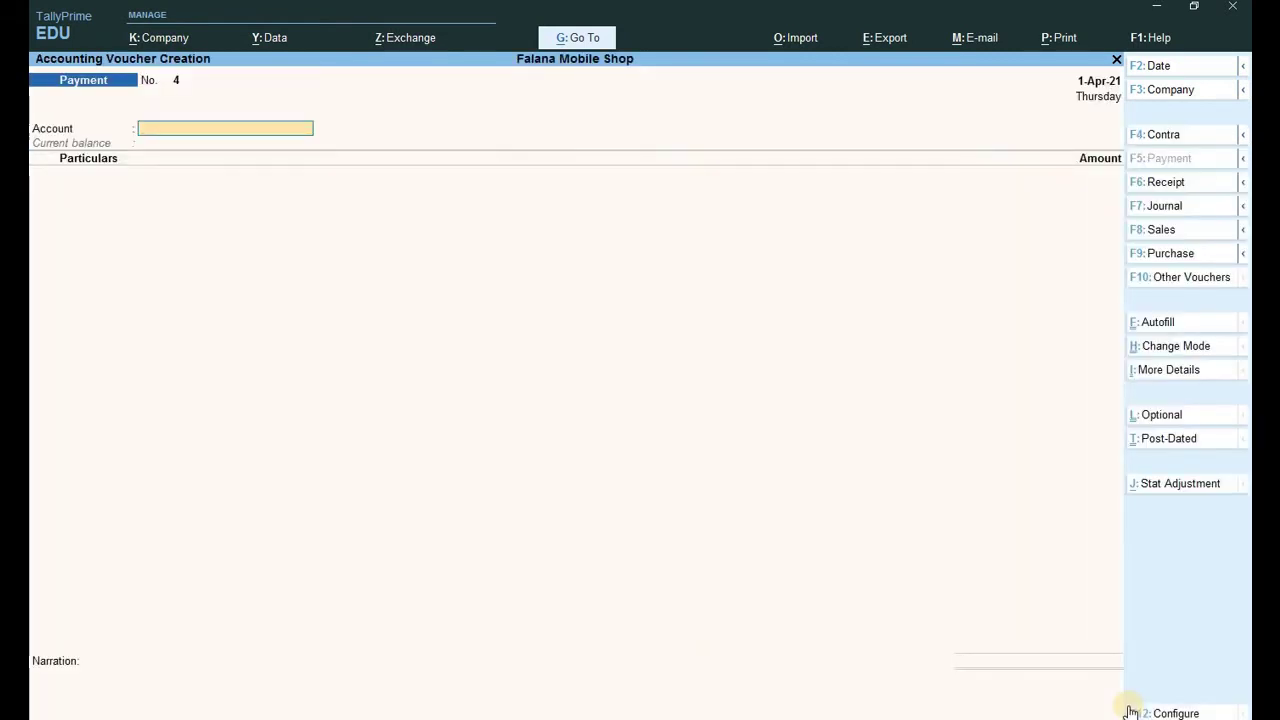
key("F8")
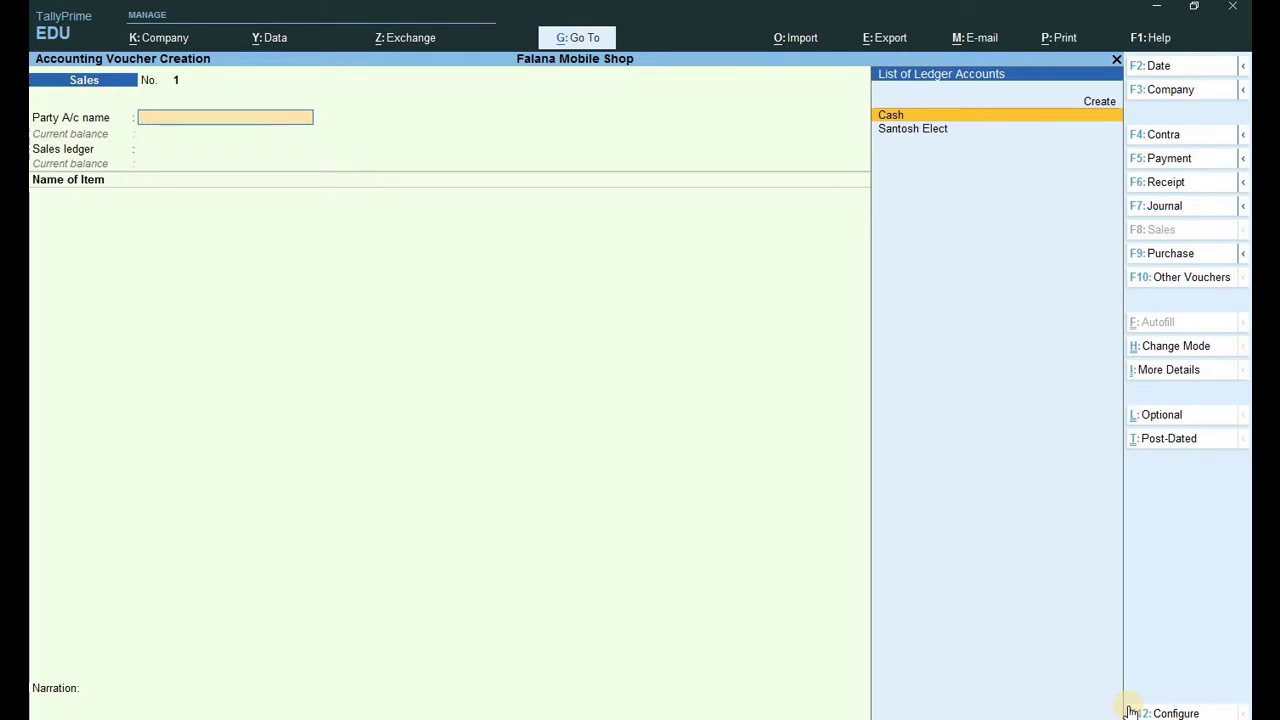
key("Return")
key("Return")
key("Return")
key("Return")
key("Return")
key("Return")
key("Return")
key("Return")
key("Return")
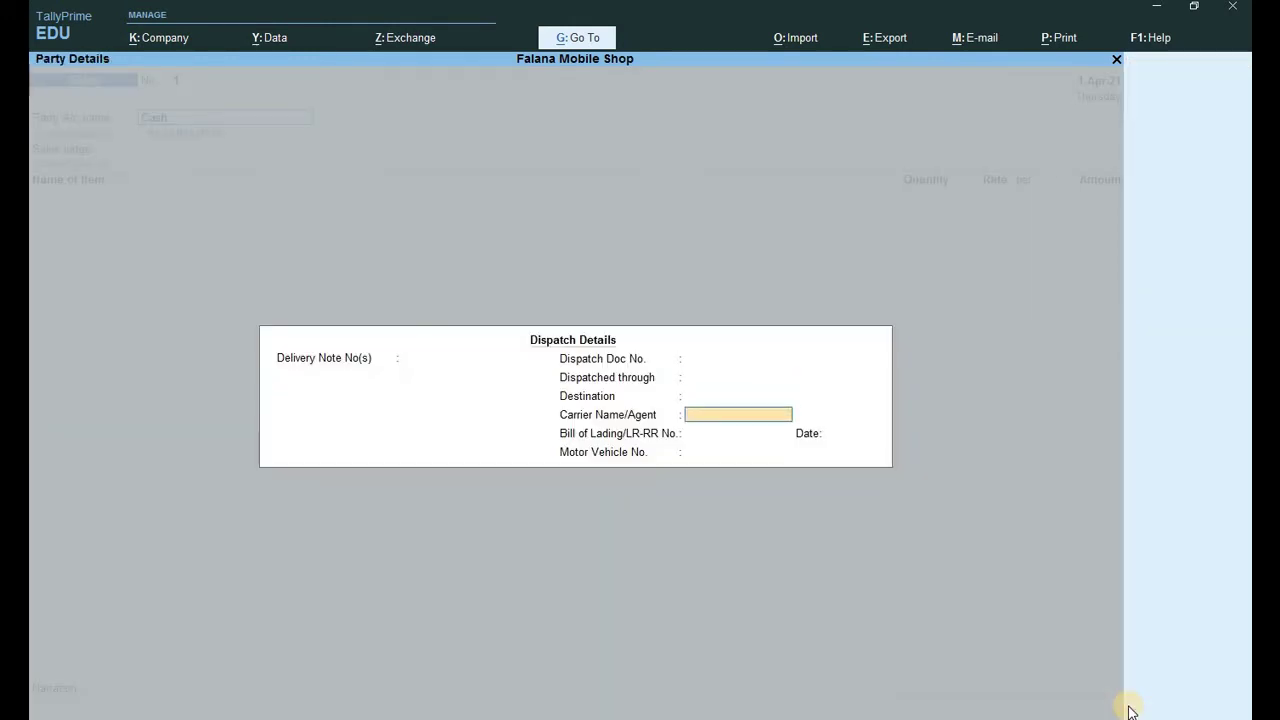
key("Return")
key("Return")
key("Return")
key("Return")
key("Return")
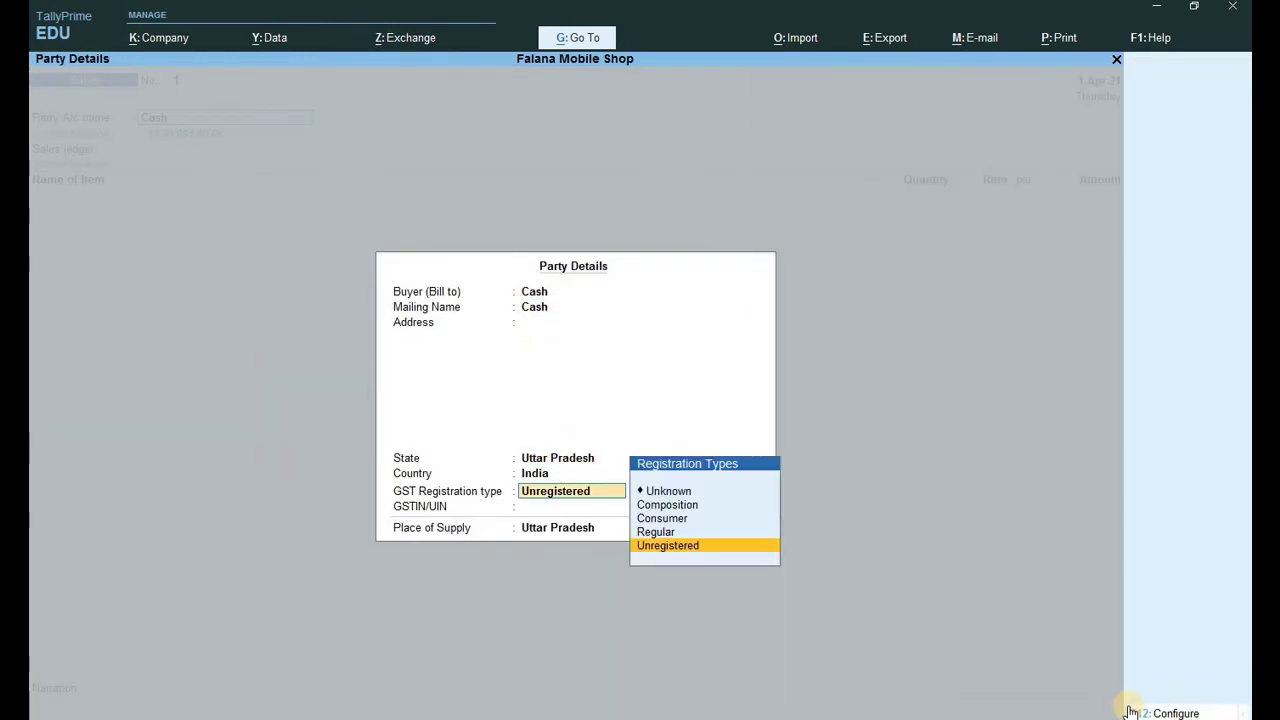
key("Up")
key("Return")
key("Return")
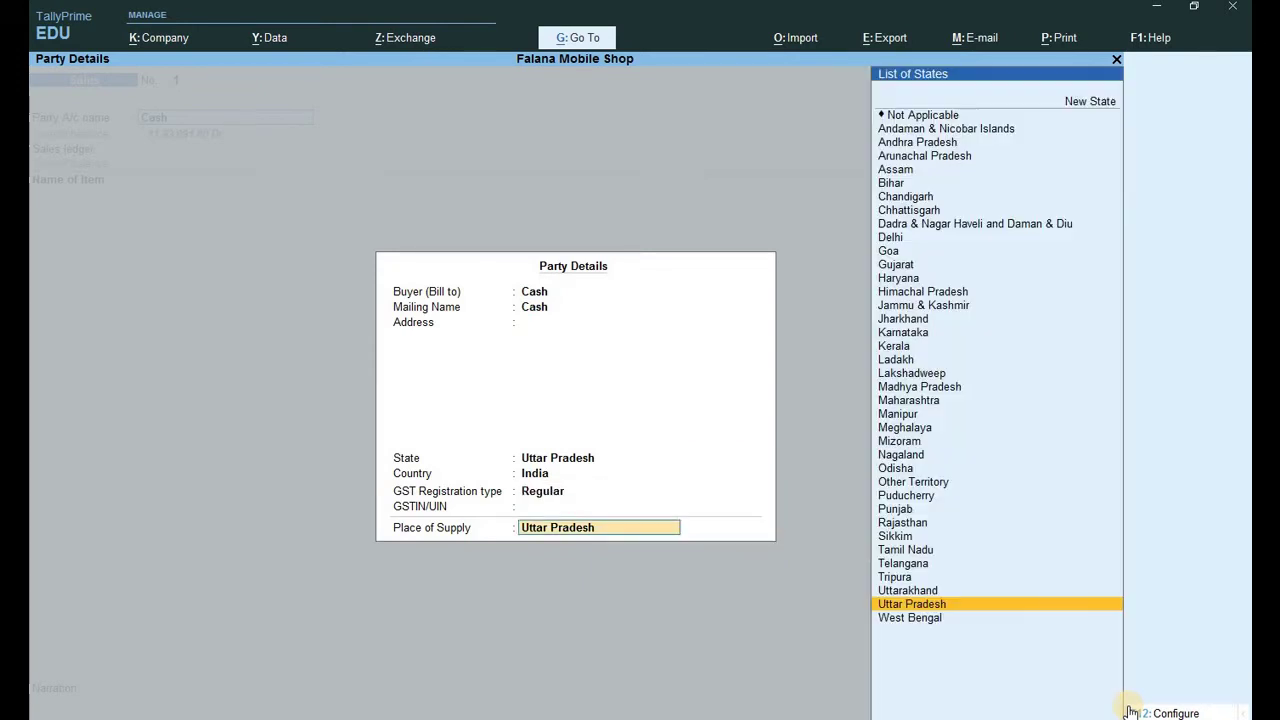
key("Return")
key("Return")
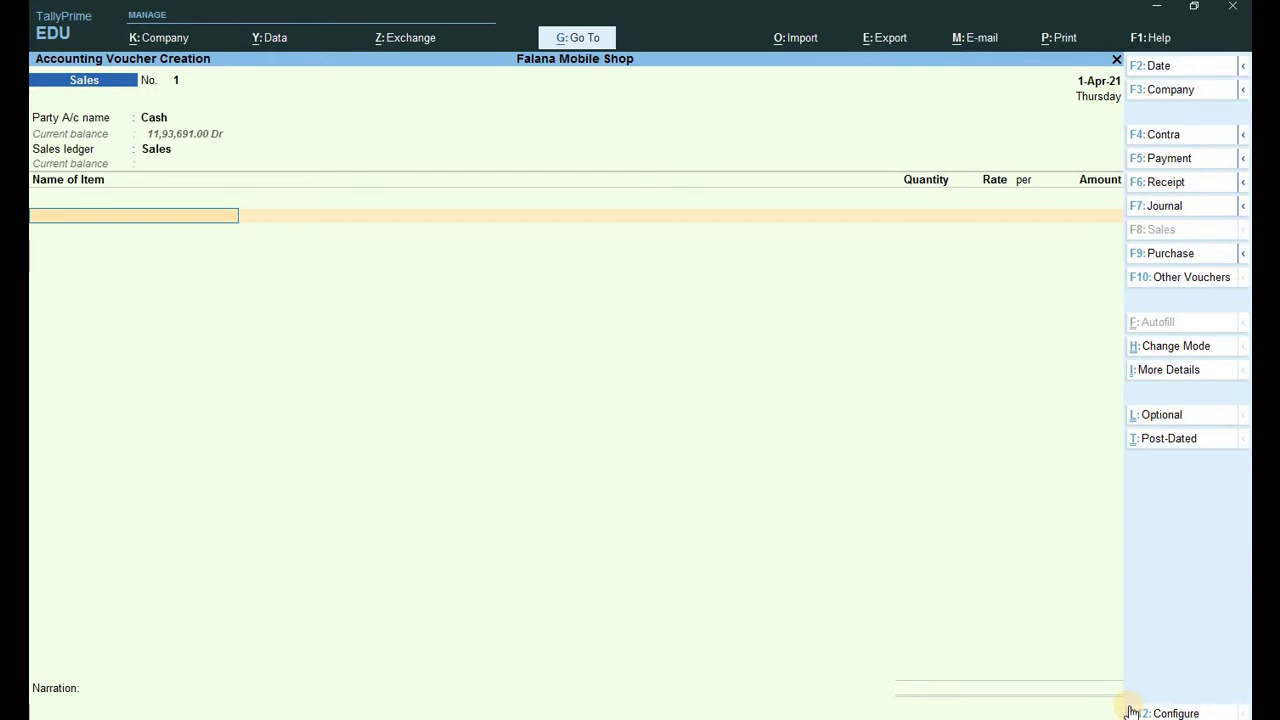
Bill 1 pcs Intel Processor 15 at a rate of 15,000.
type("Int")
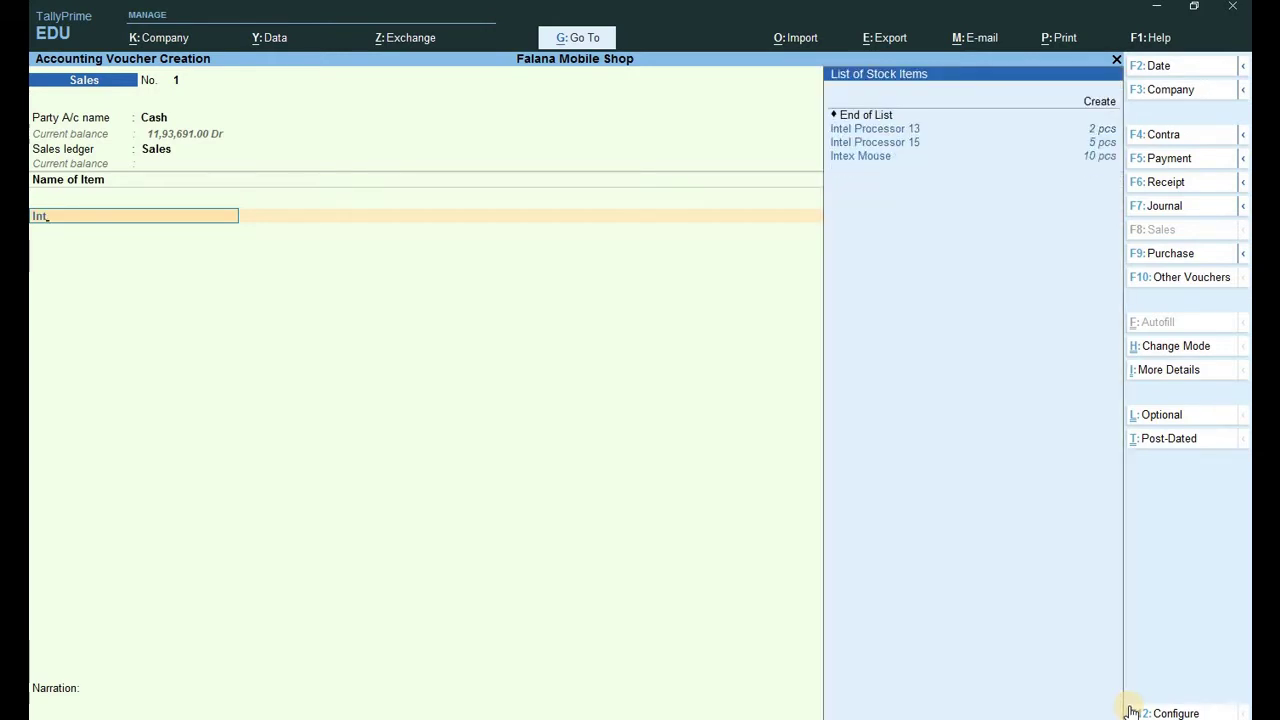
key("Down")
key("Return")
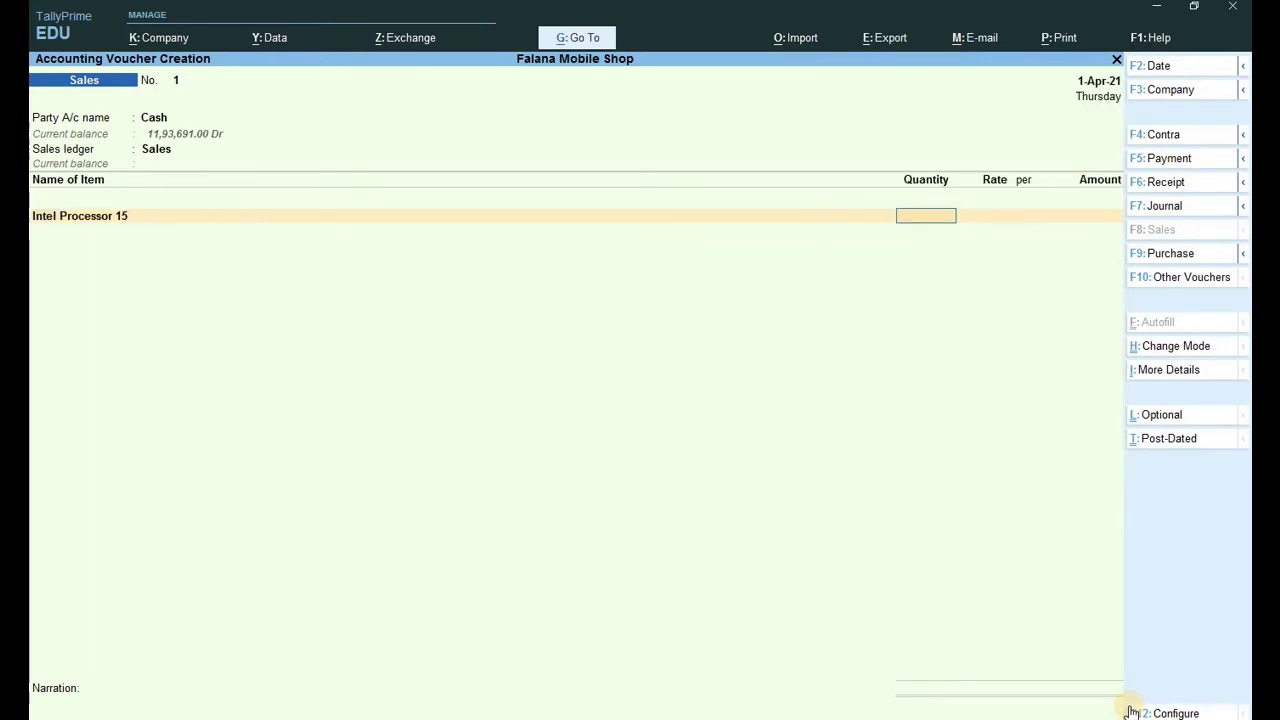
type("1")
key("Return")
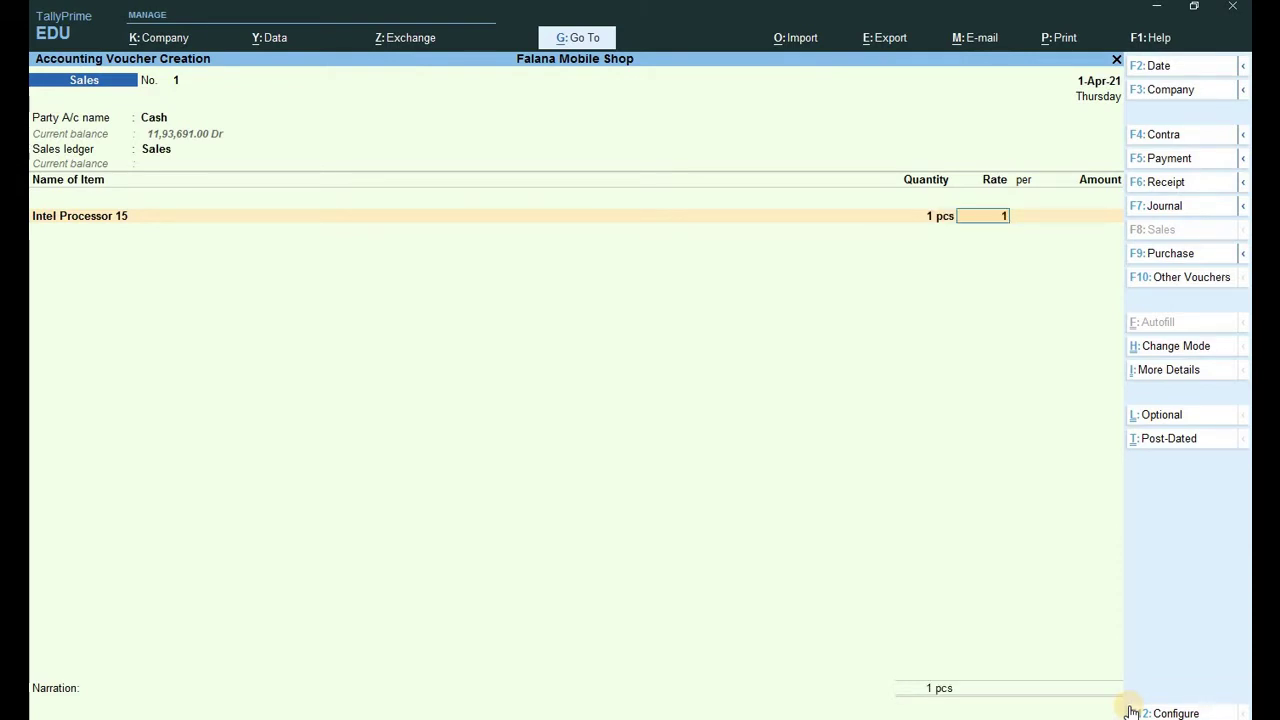
type("15000")
key("Return")
key("Return")
Add Cgst and Sgst of 1,350.00 each, bringing the total to 17,700.00.
key("Return")
type("C")
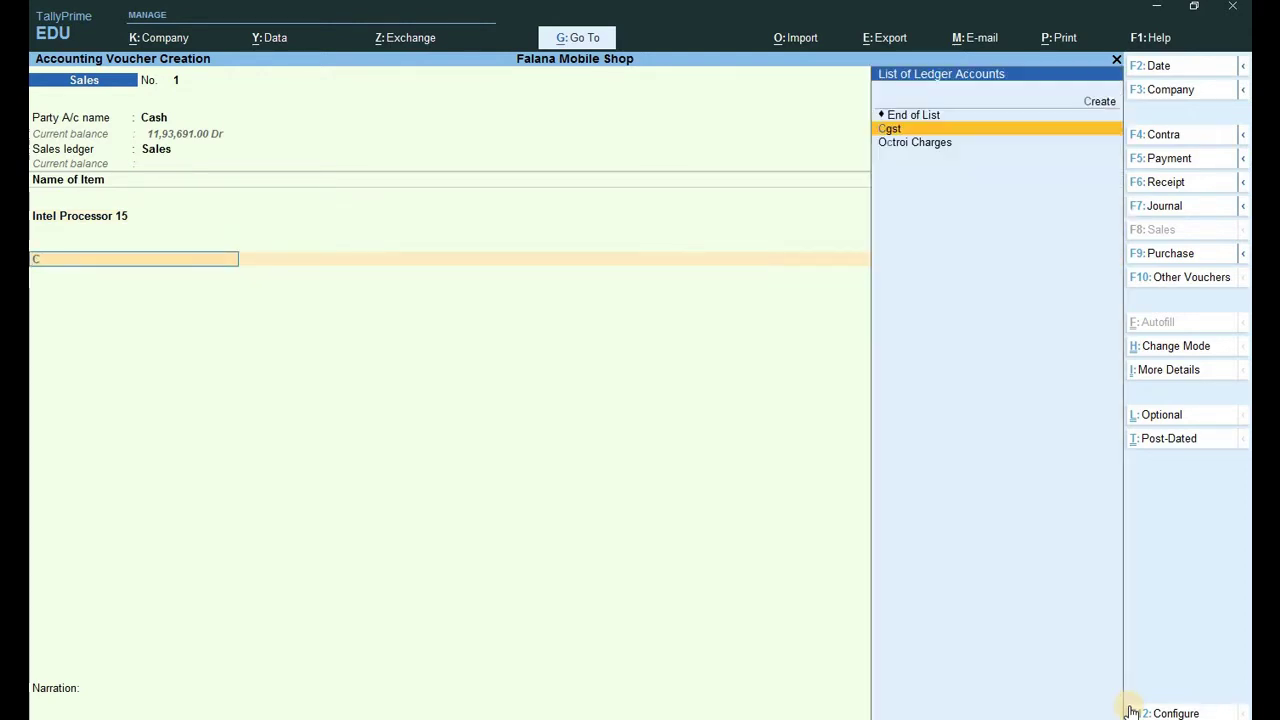
key("Return")
key("Return")
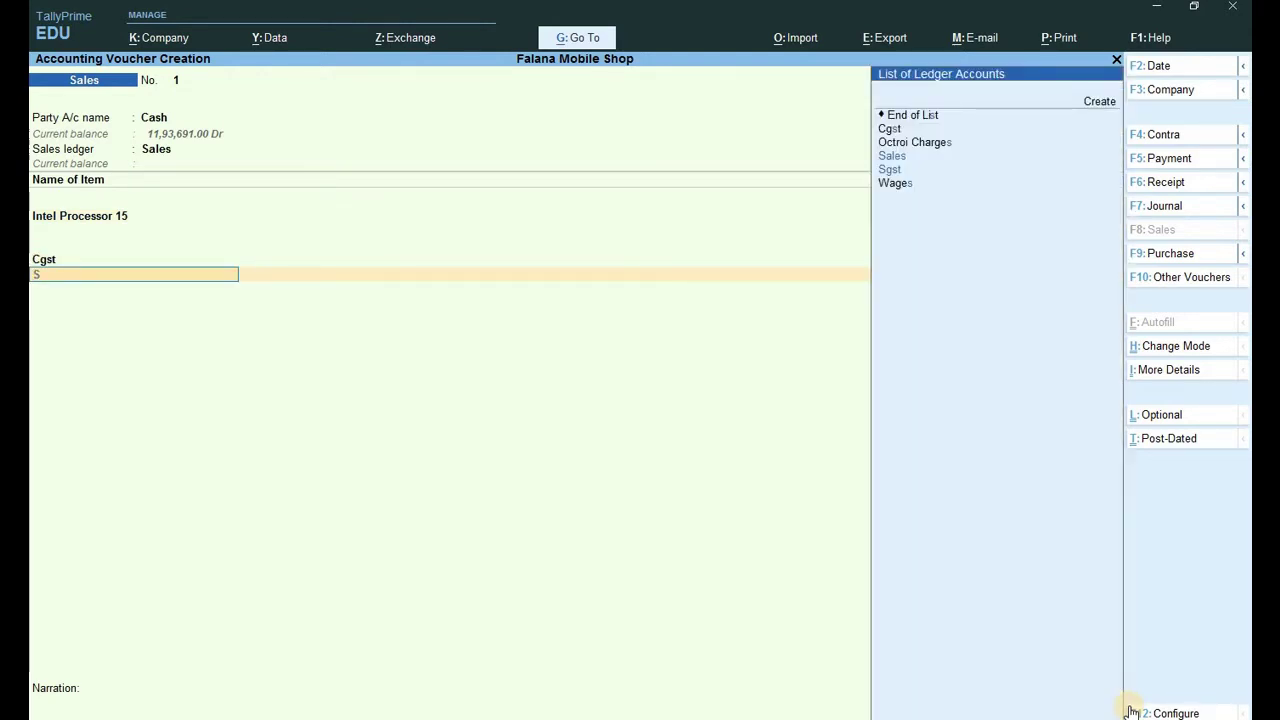
type("S")
key("Down")
key("Return")
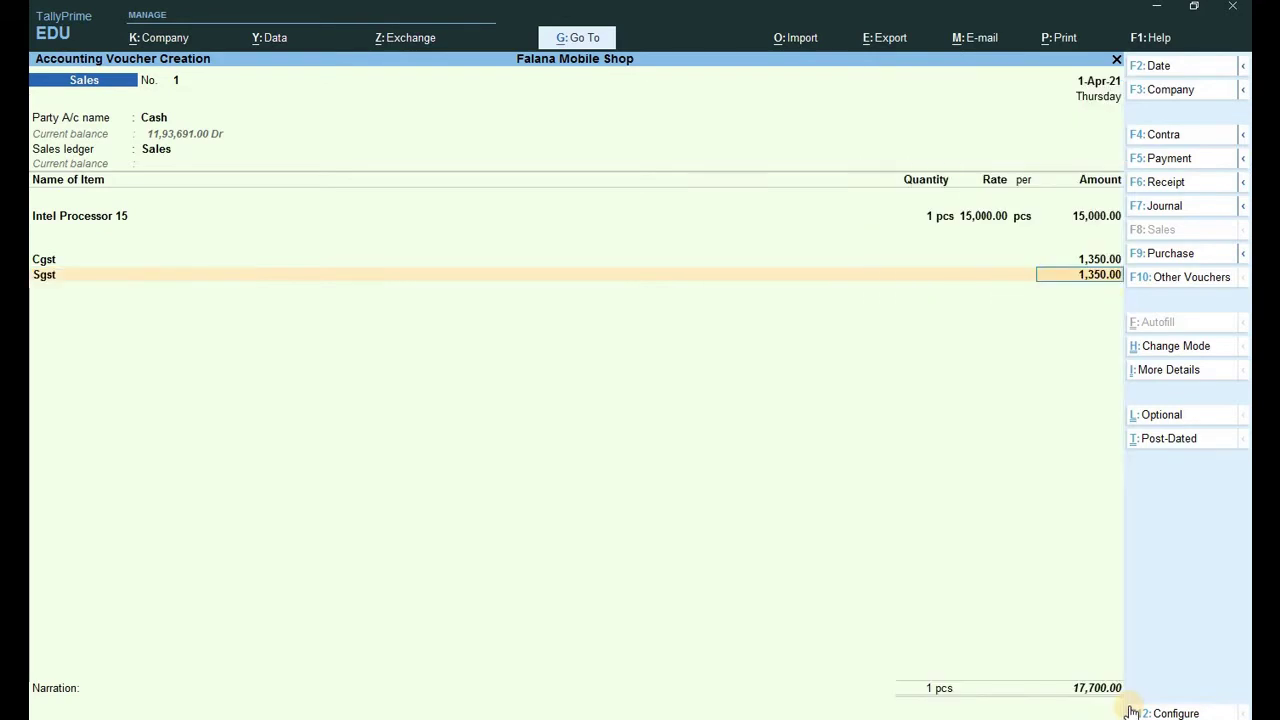
key("Return")
key("Return")
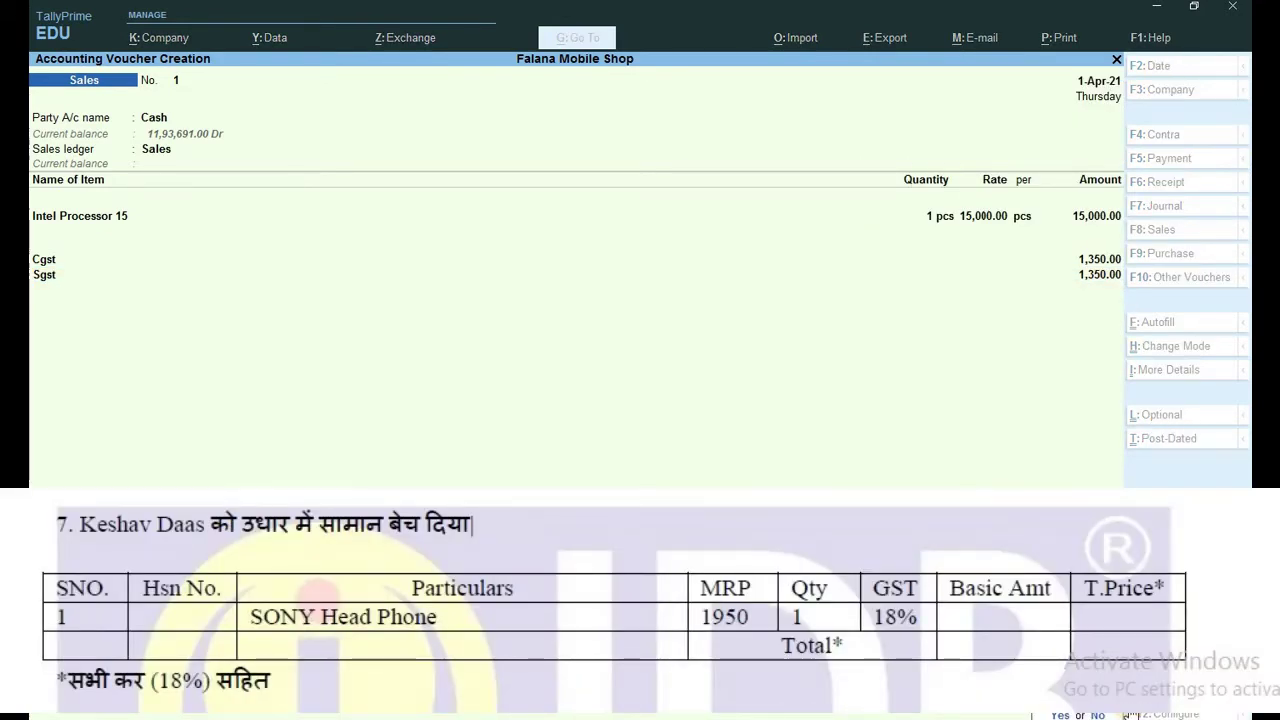
Save Sales voucher 1 totalling 17,700.00 and return to the main menu.
key("Return")
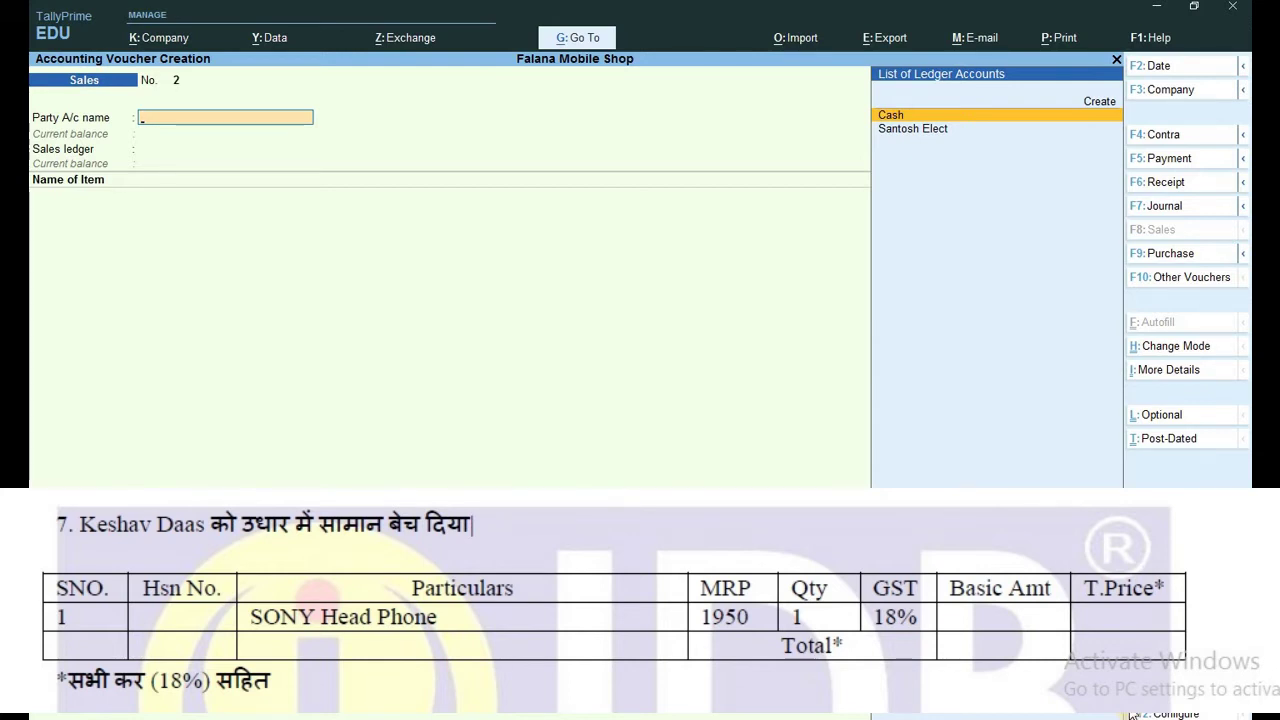
key("Escape")
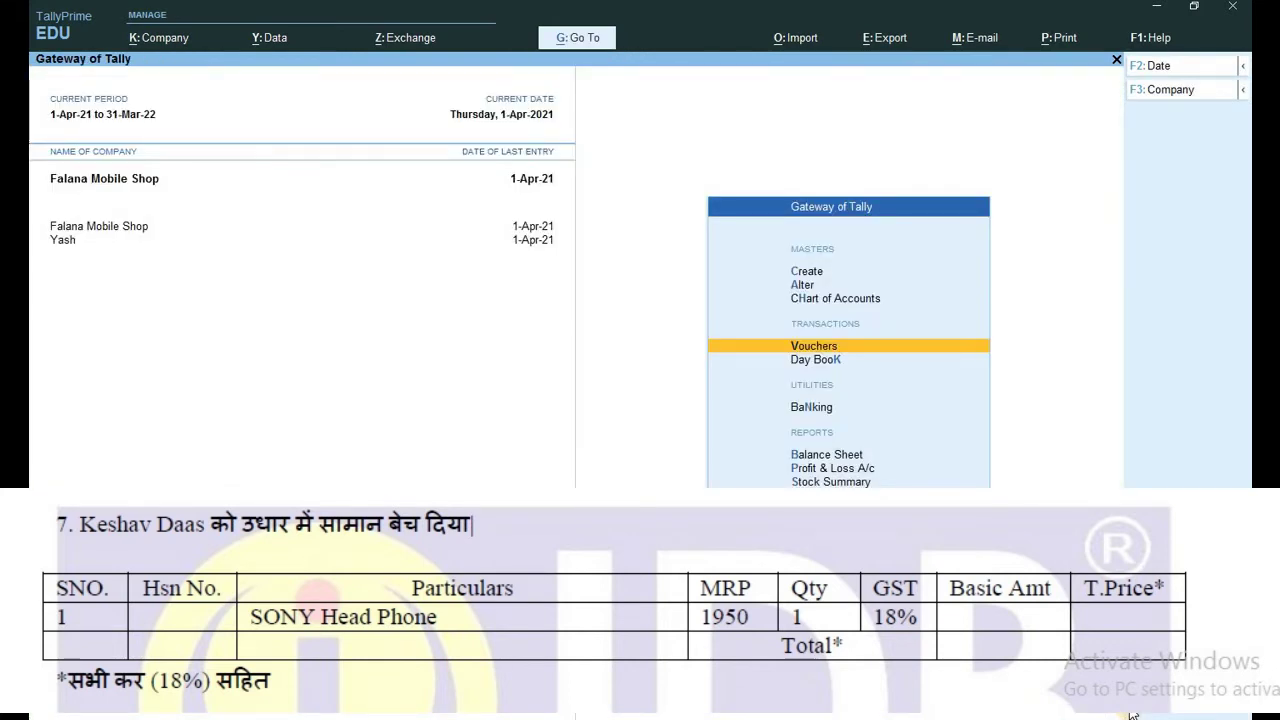
key("Up")
key("Up")
key("Up")
key("Return")
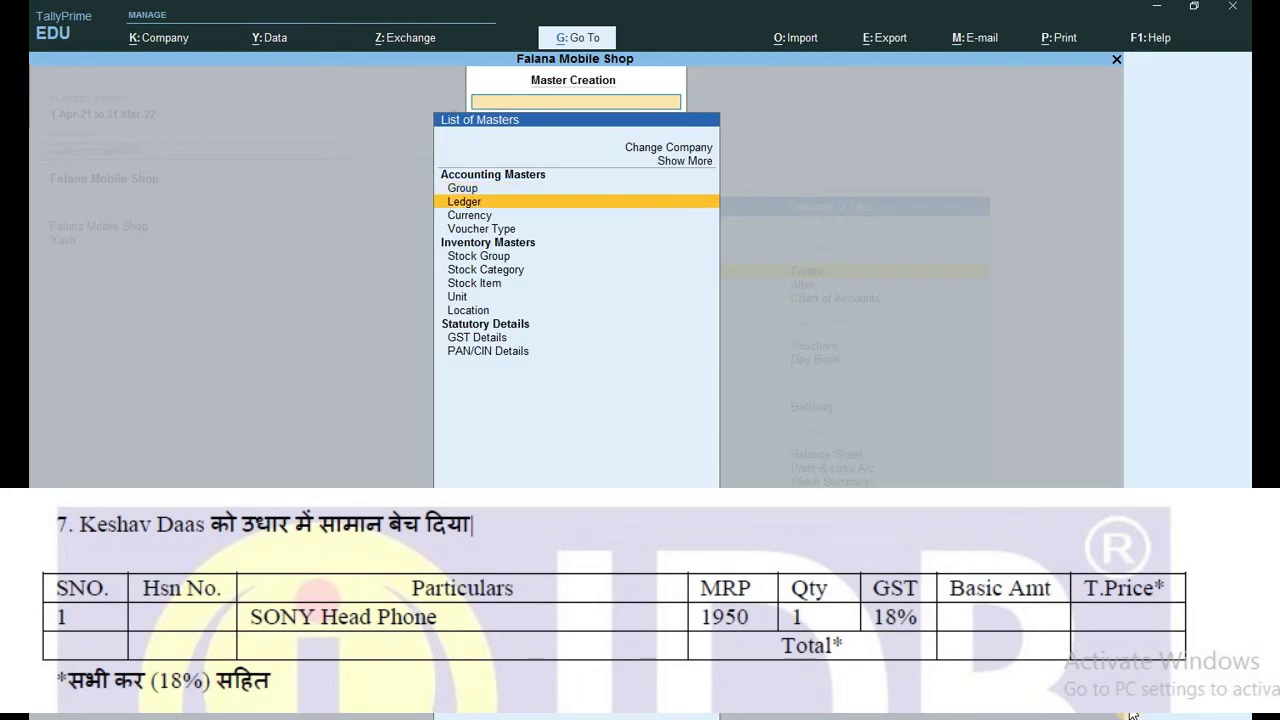
Create a customer ledger under Sundry Debtors with Regular GST registration.
key("Return")
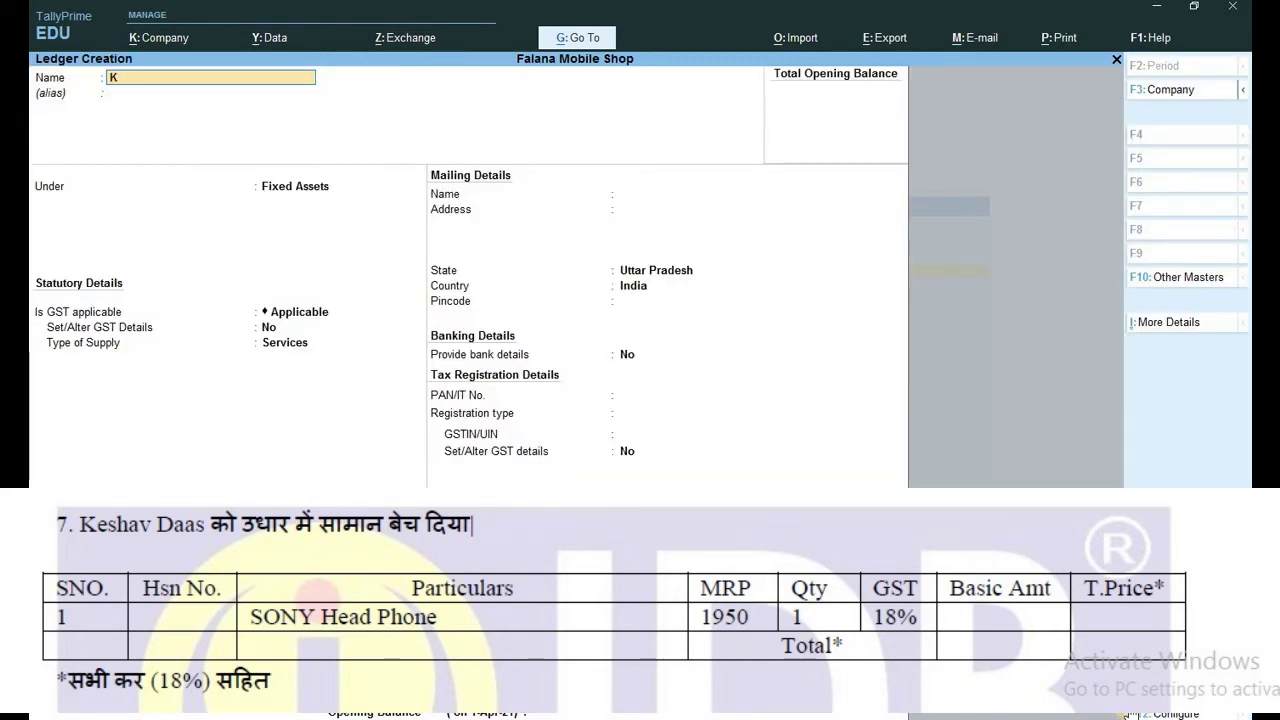
key("Return")
key("Return")
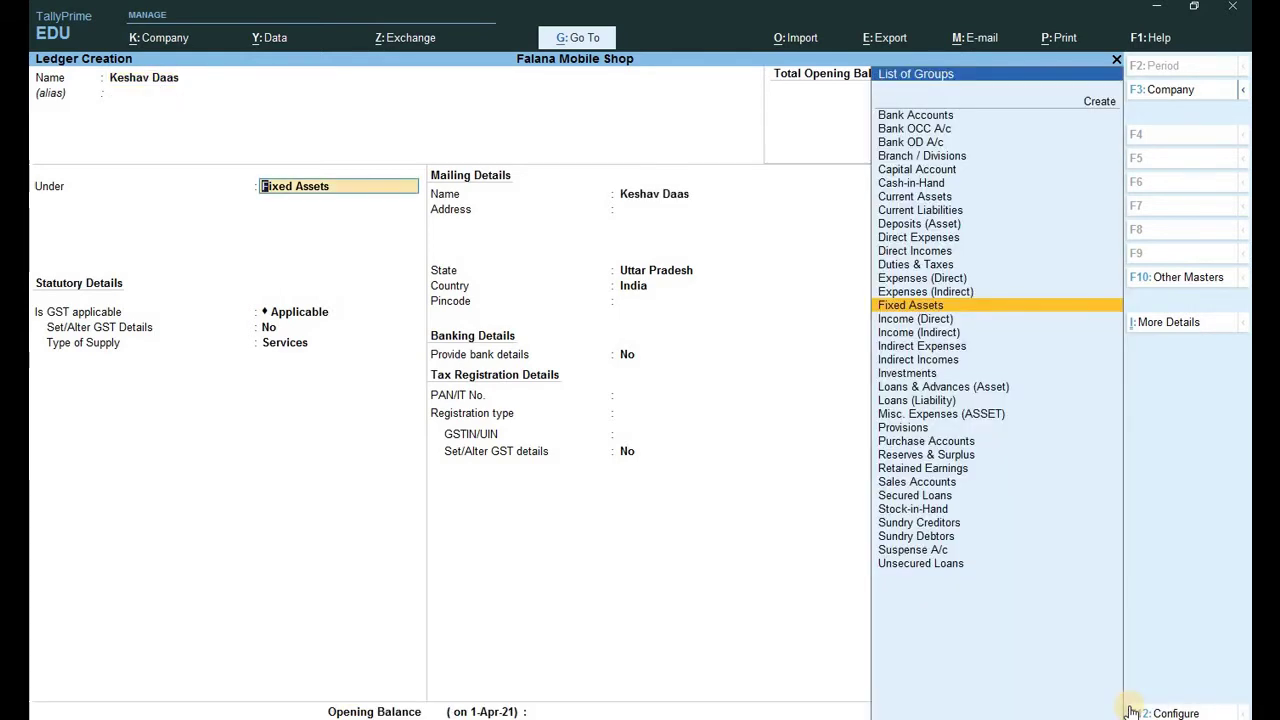
type("S")
key("Down")
key("Down")
key("Down")
key("Down")
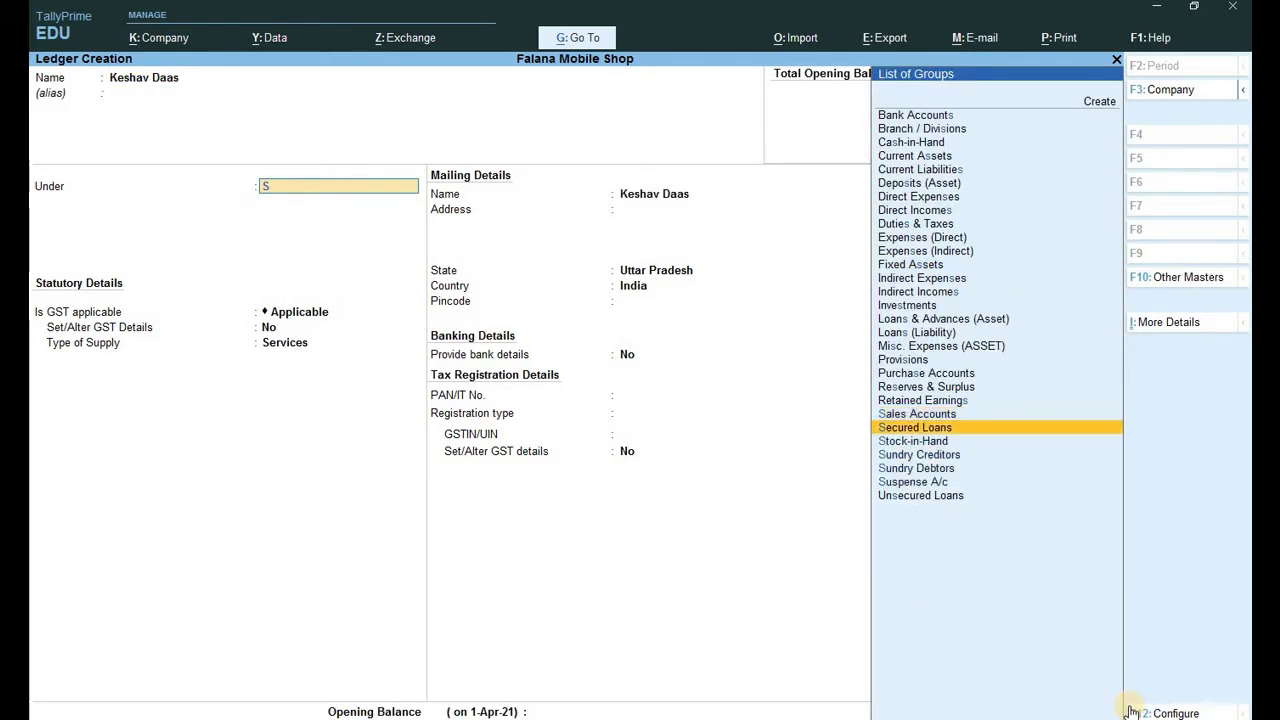
key("Return")
key("Return")
key("Return")
key("Return")
key("Return")
key("Return")
key("Return")
key("Return")
key("Return")
key("Return")
key("Return")
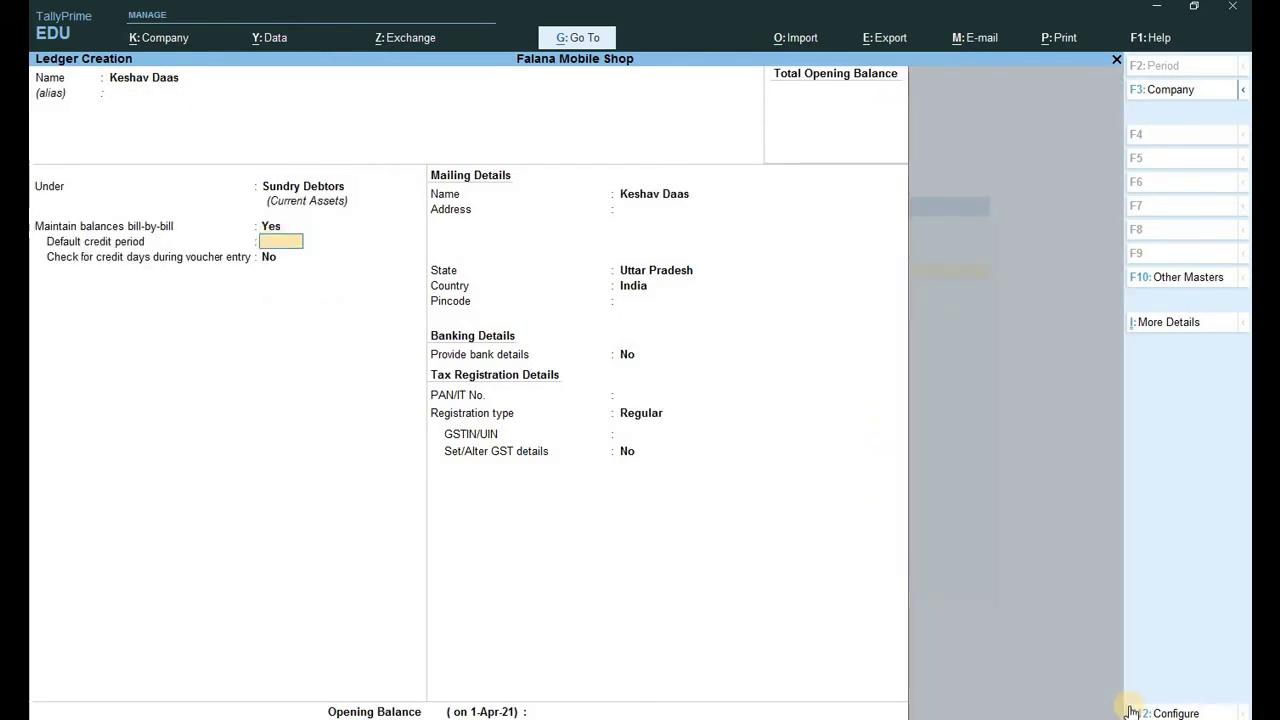
key("Return")
key("Return")
key("Return")
key("Return")
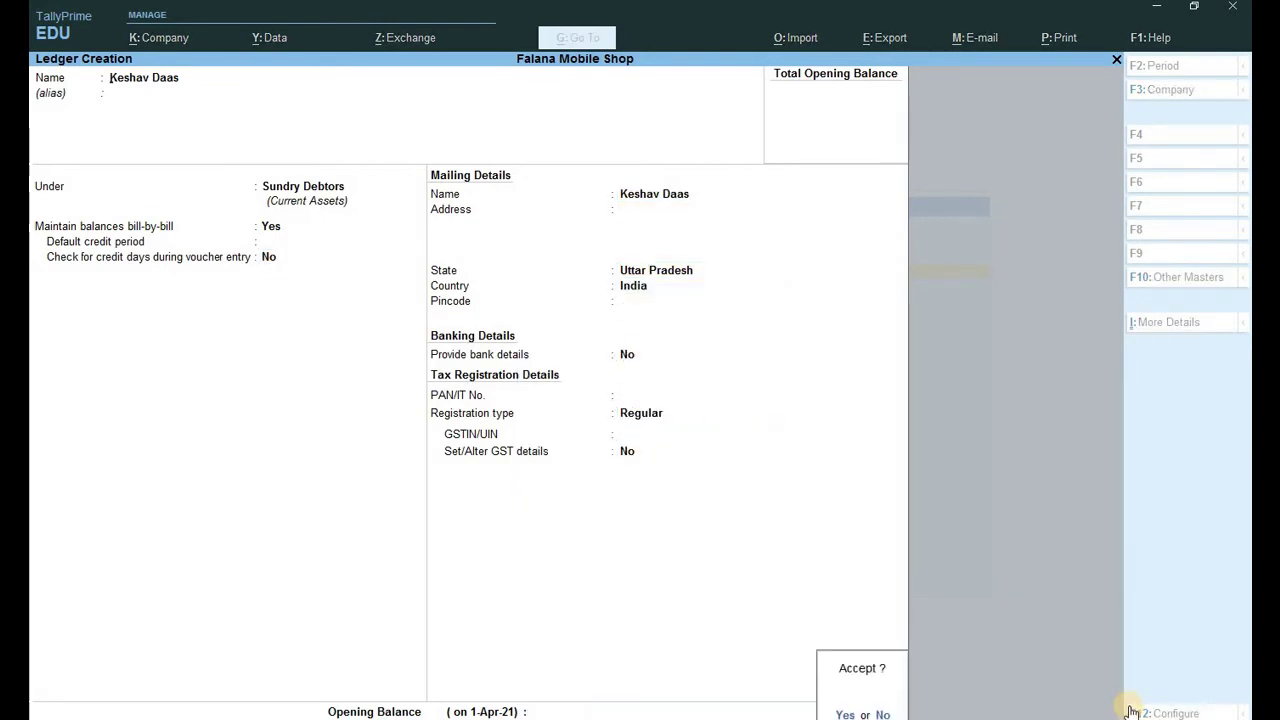
key("Return")
key("Escape")
key("Escape")
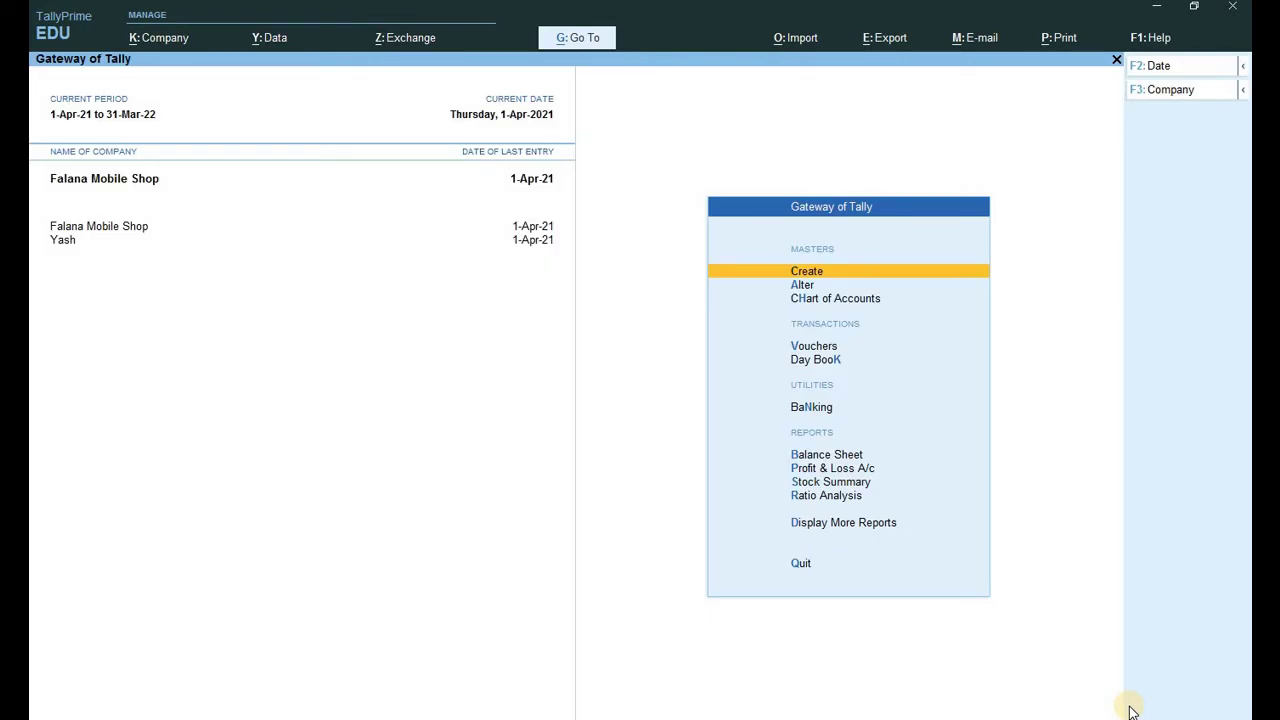
Start a sales voucher for the new customer with Uttar Pradesh as place of supply.
key("v")
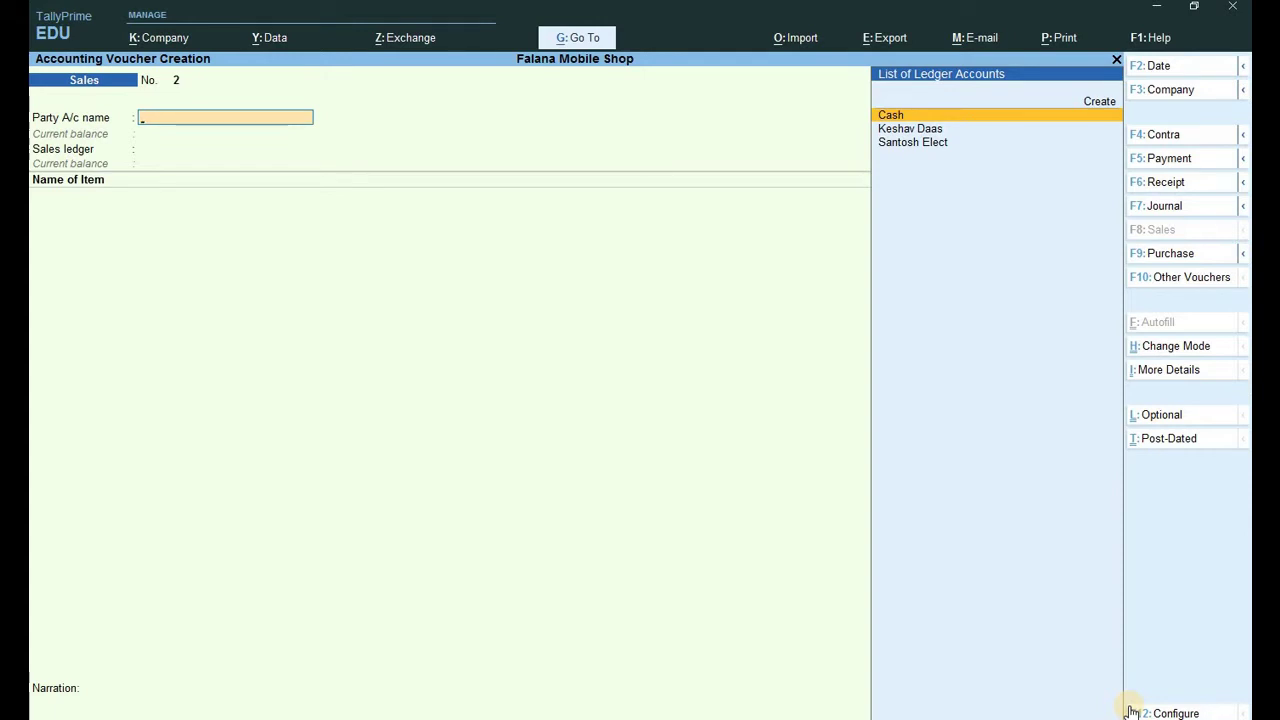
key("Down")
key("Return")
key("Return")
key("Return")
key("Return")
key("Return")
key("Return")
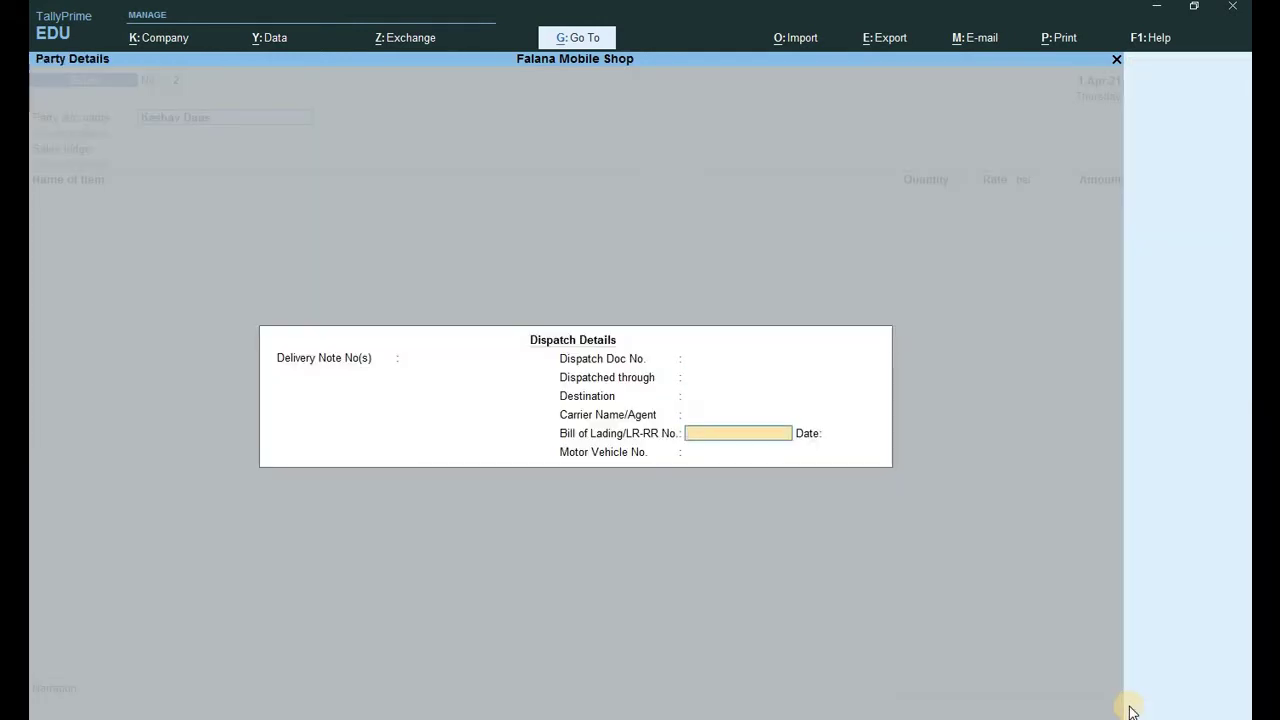
key("Return")
key("Return")
key("Return")
key("Return")
key("Return")
key("Return")
key("Return")
key("Return")
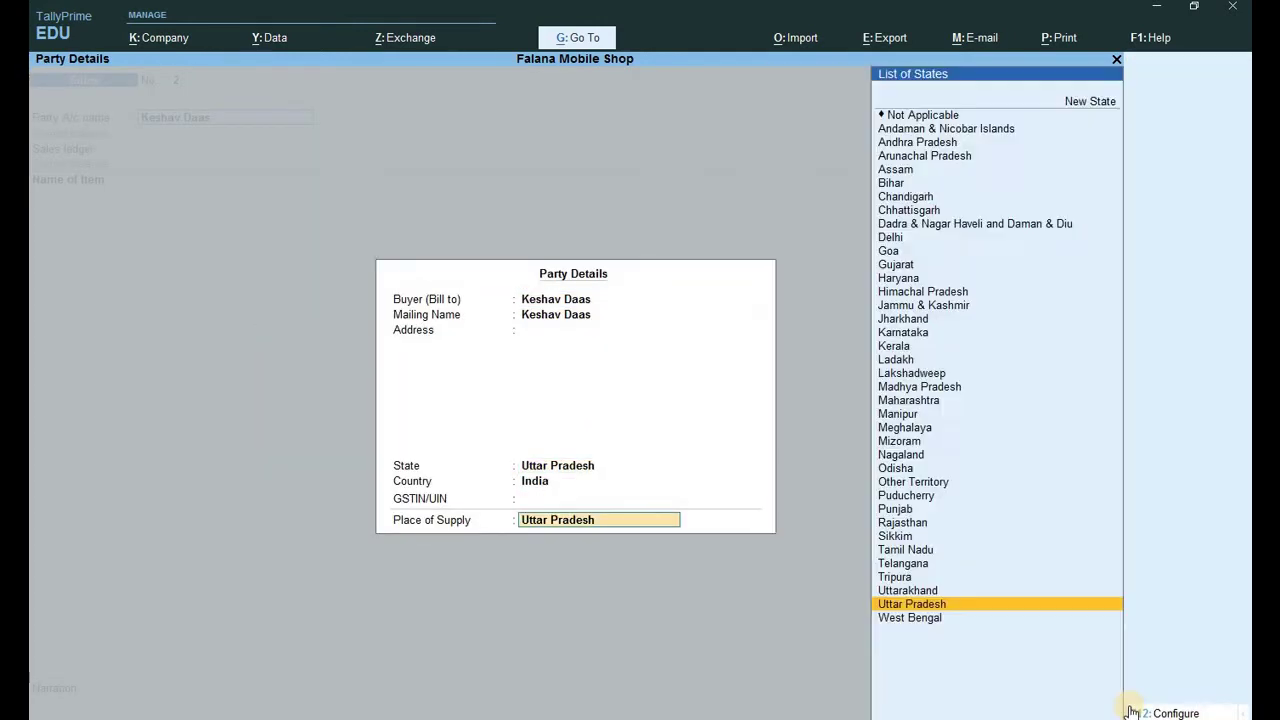
key("Return")
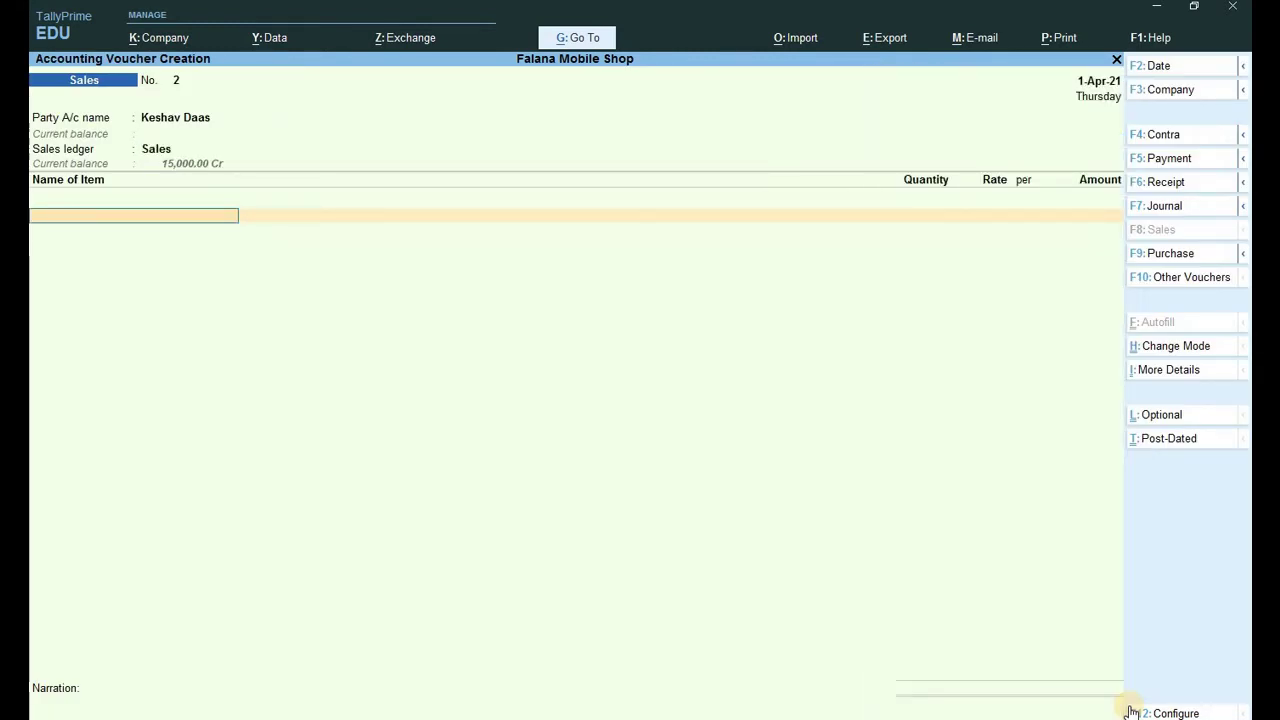
Bill 1 pcs Sony Head Phone at a rate of 1,950.
type("S")
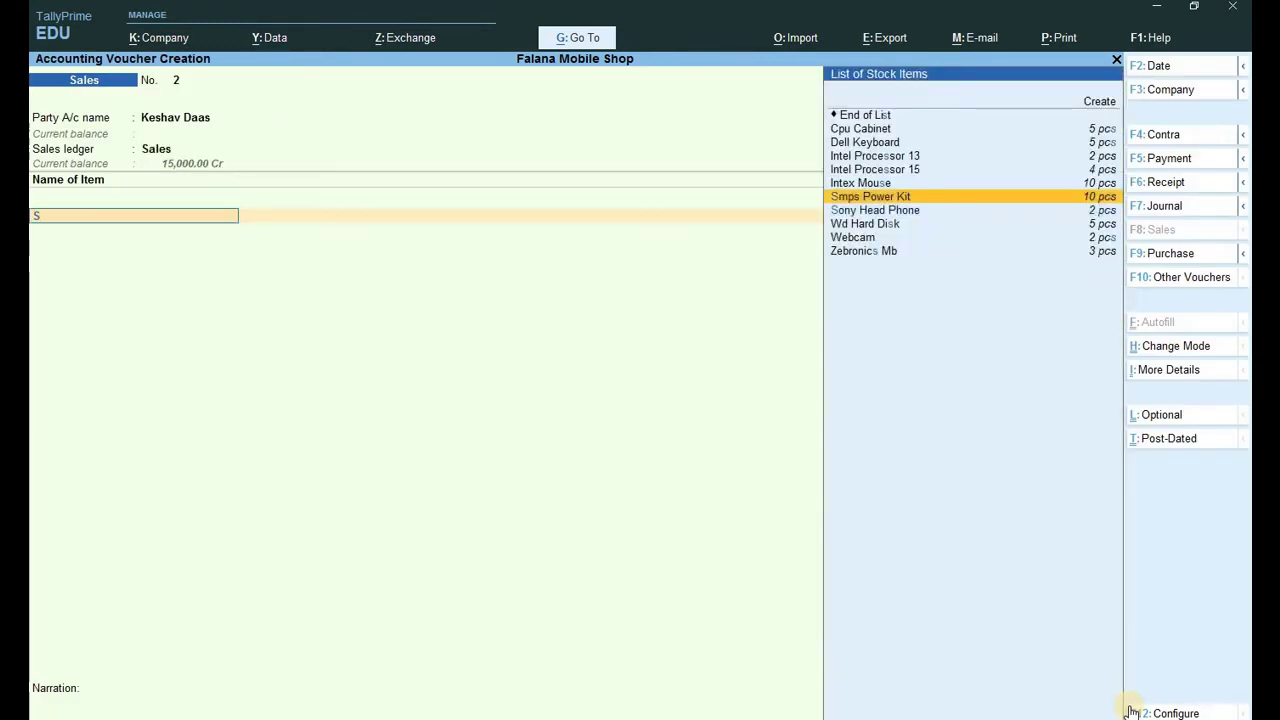
key("Down")
key("Return")
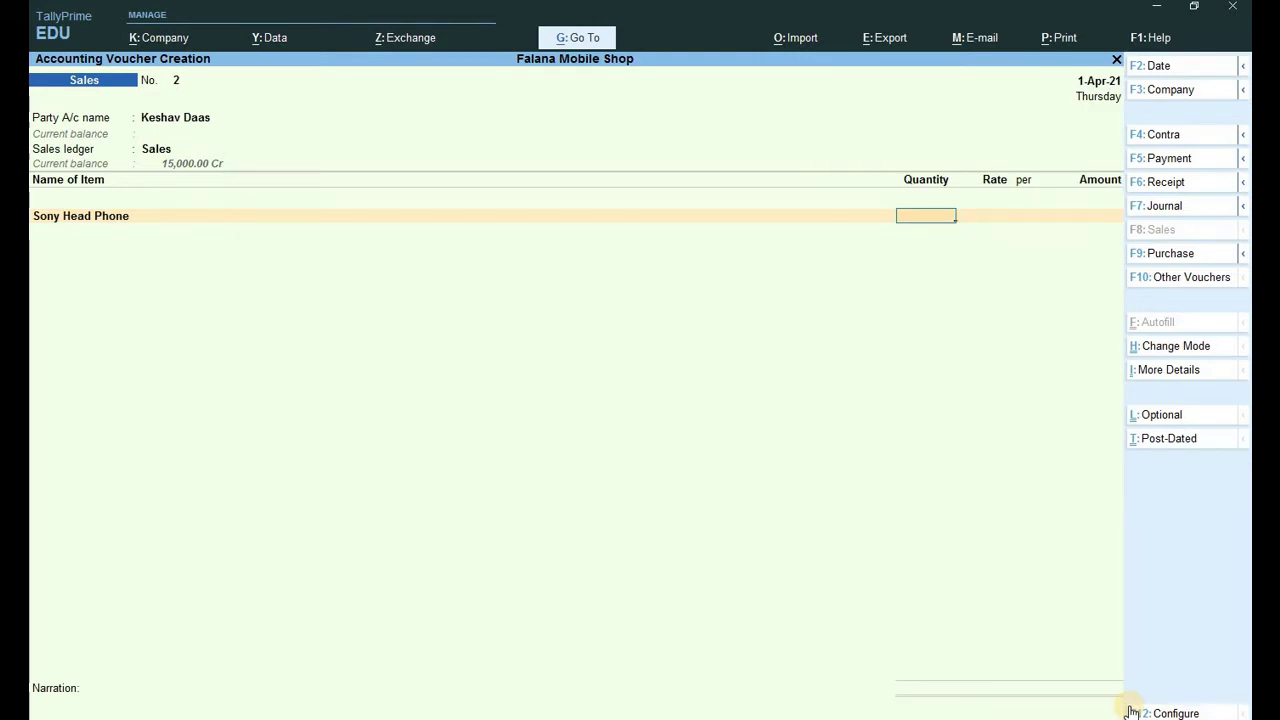
type("1")
key("Return")
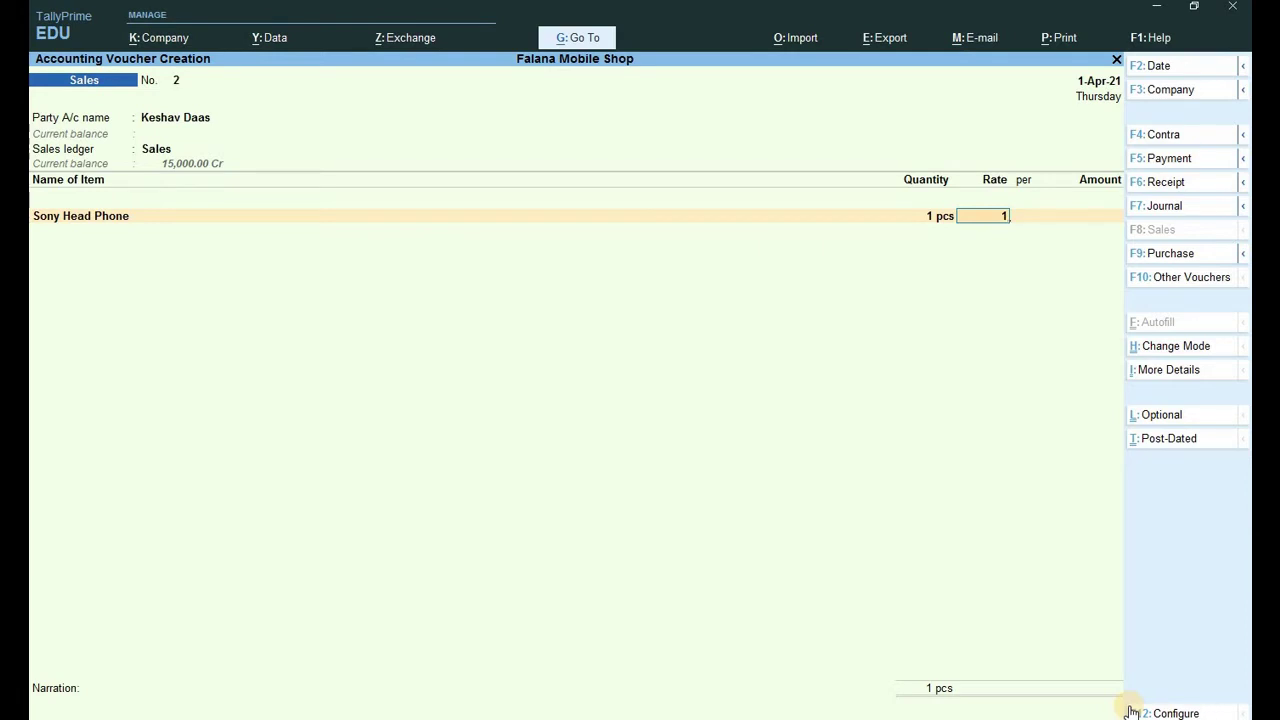
type("1950")
key("Return")
key("Return")
key("Return")
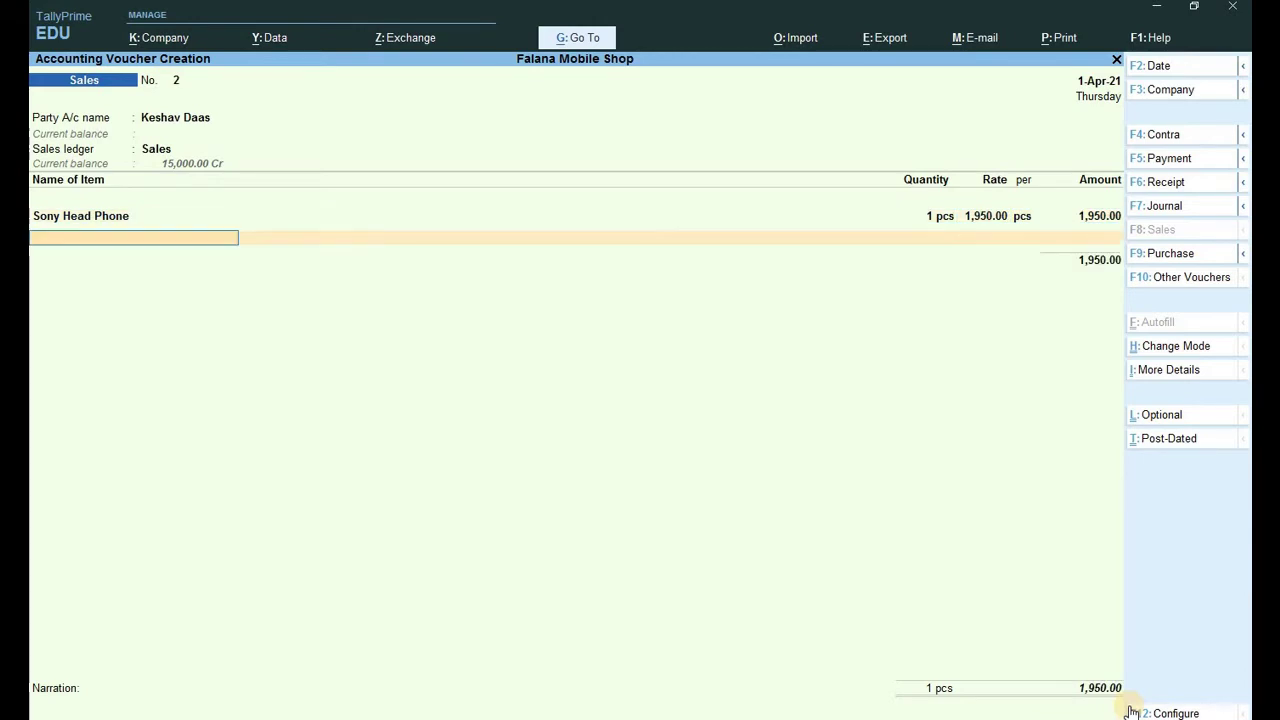
Add Cgst and Sgst of 175.50 each, set new bill reference 2 for 2,301.00, and save.
key("Return")
type("C")
key("Return")
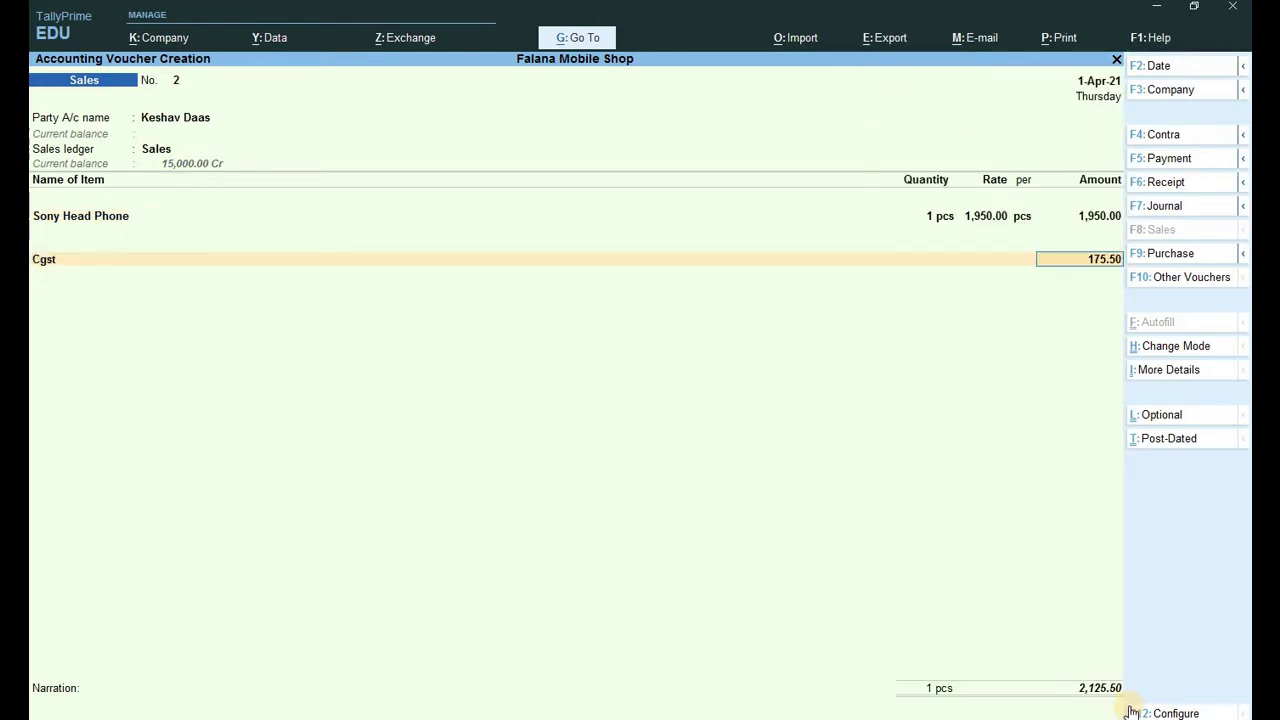
key("Return")
type("Sg")
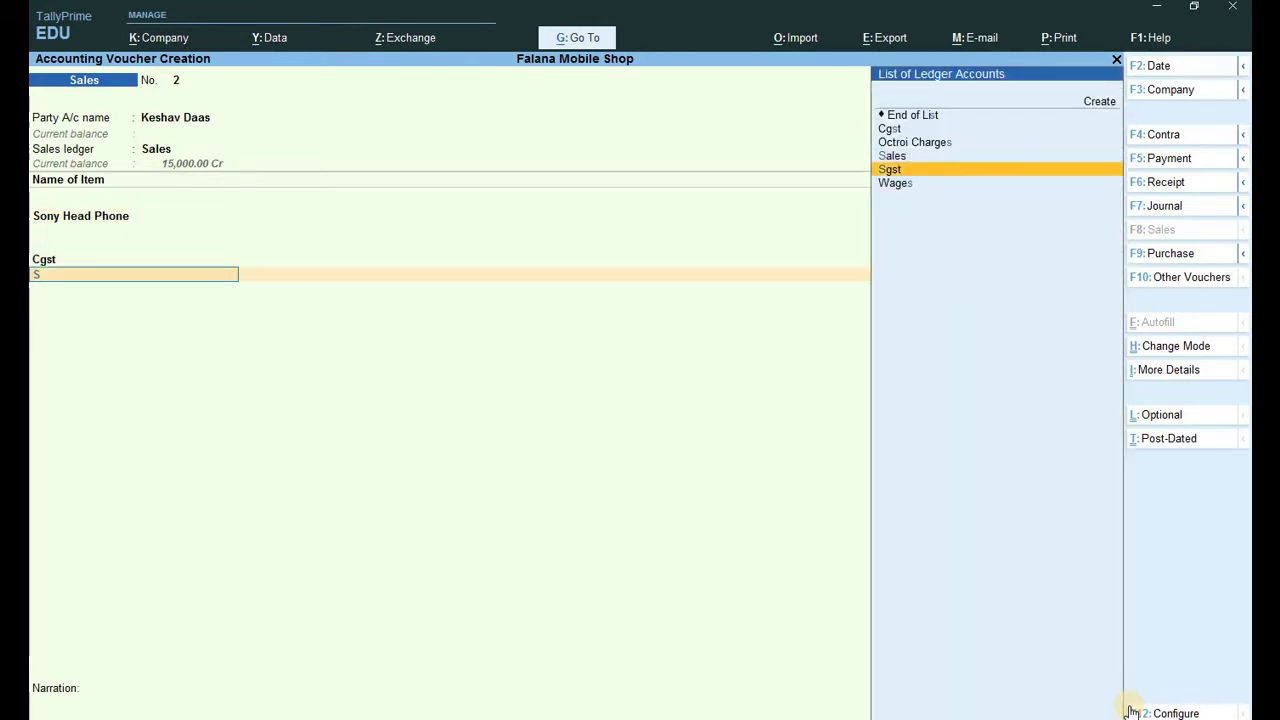
key("Return")
key("Return")
key("Return")
key("Return")
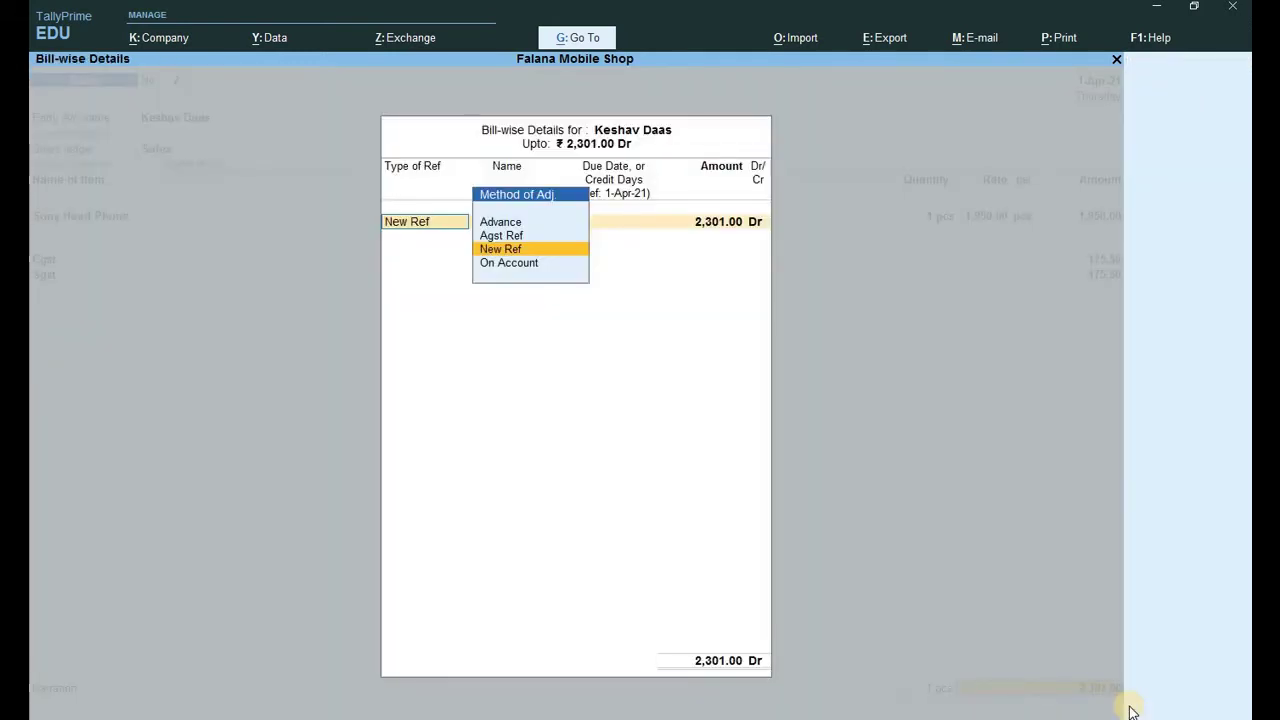
key("Return")
key("Return")
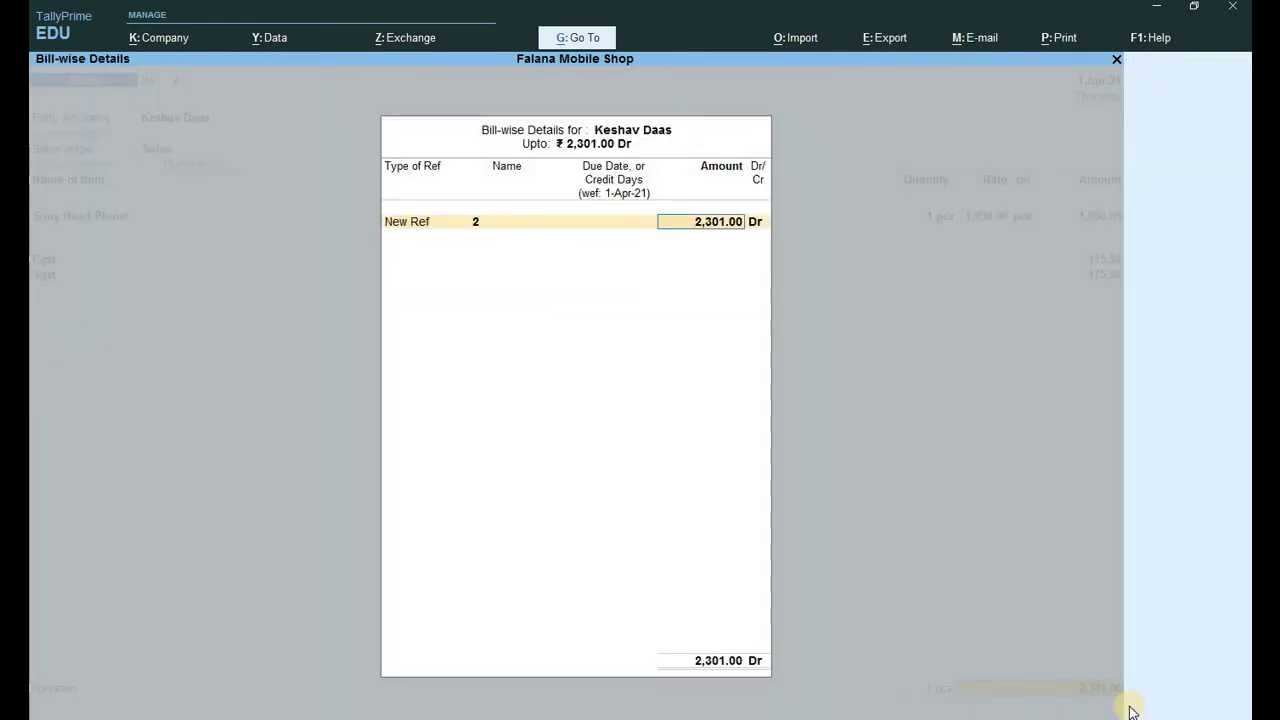
key("Return")
key("Return")
key("Return")
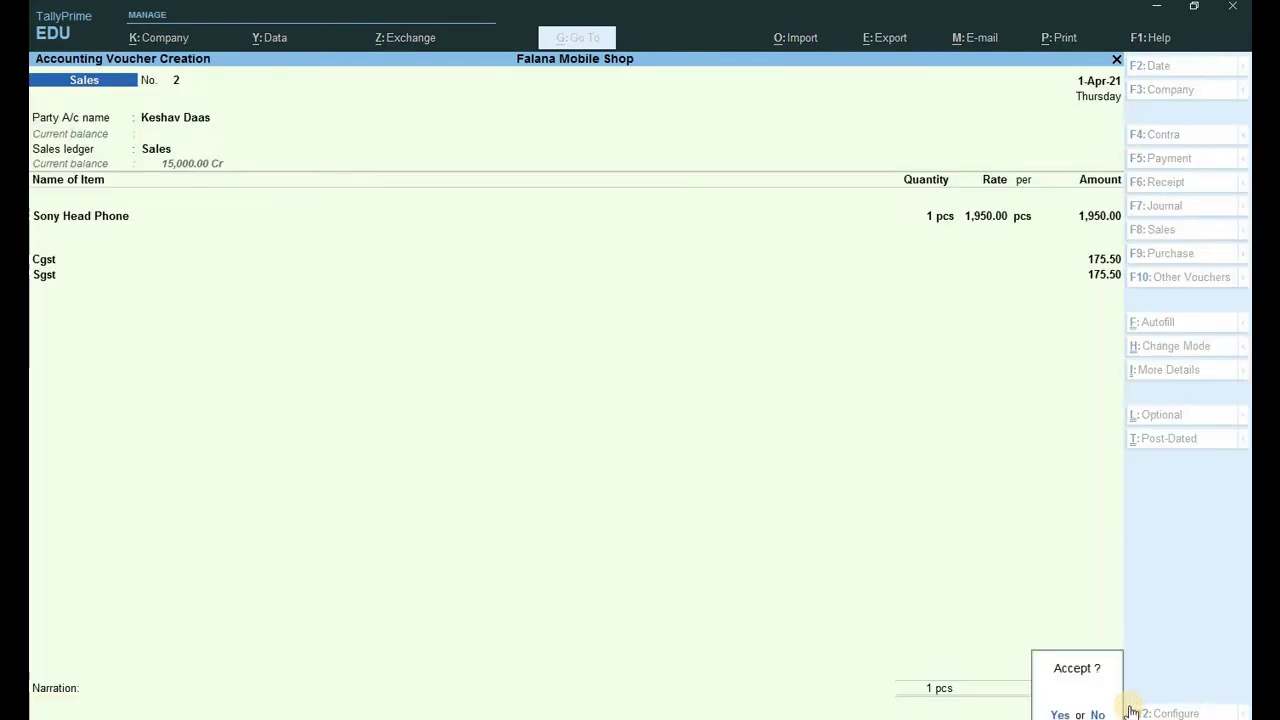
key("Return")
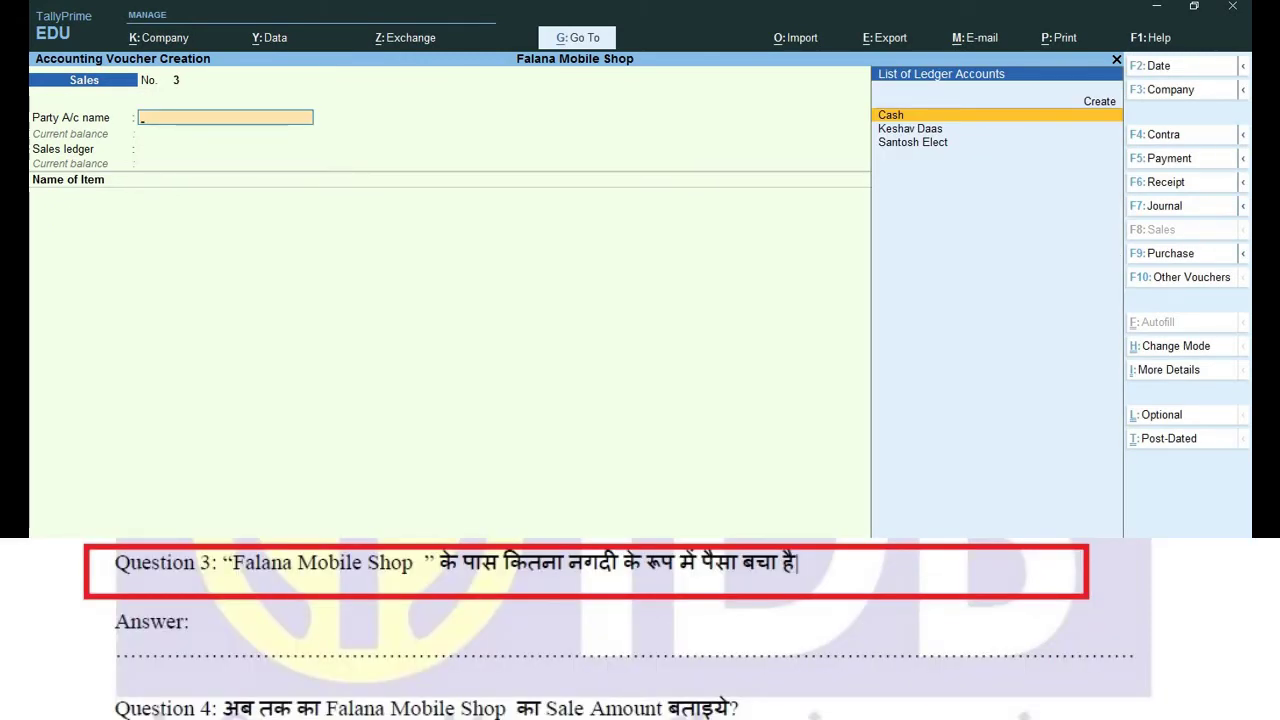
Check the Cash/Bank Book showing Cash-in-Hand of 12,11,391.00, then return to the Account Books list.
key("Escape")
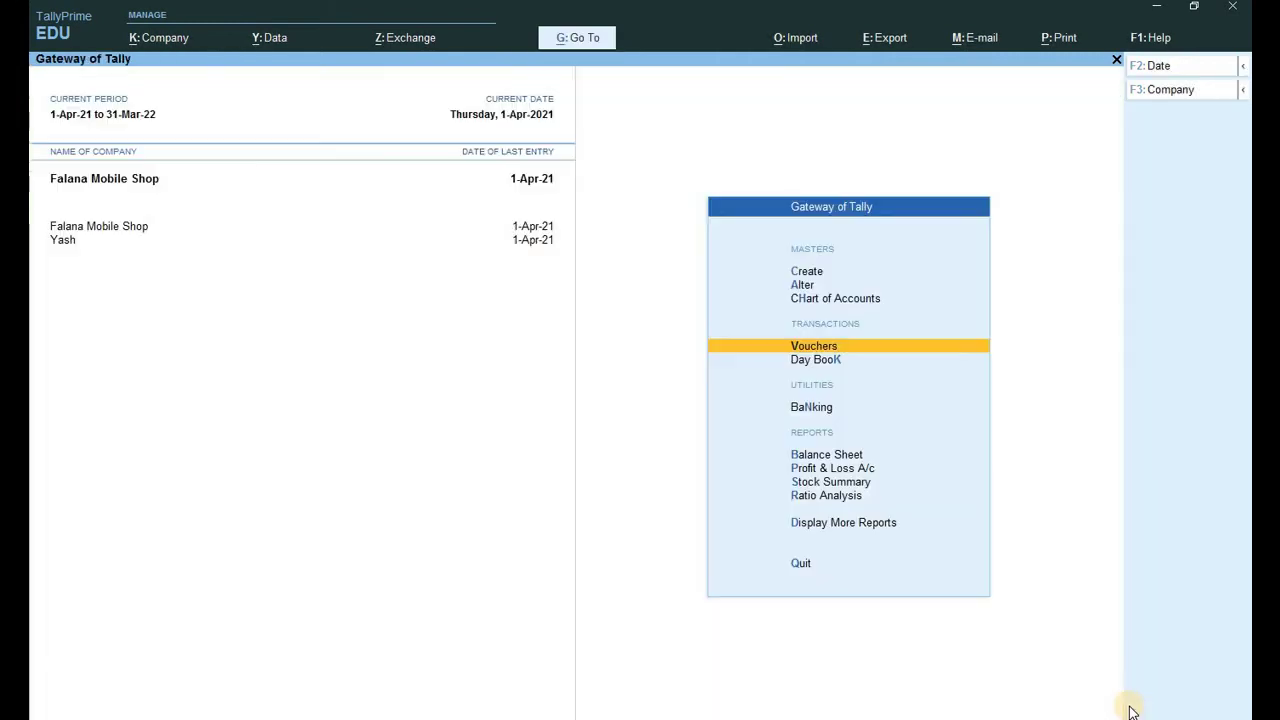
key("d")
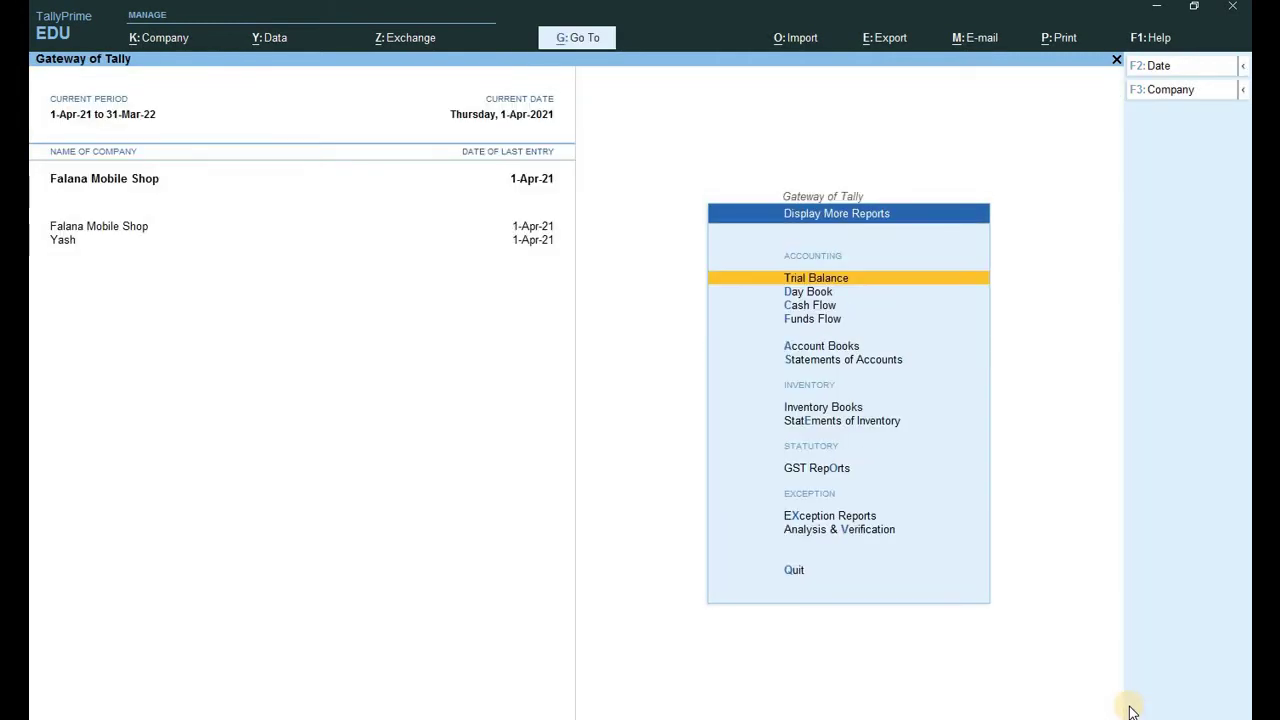
key("a")
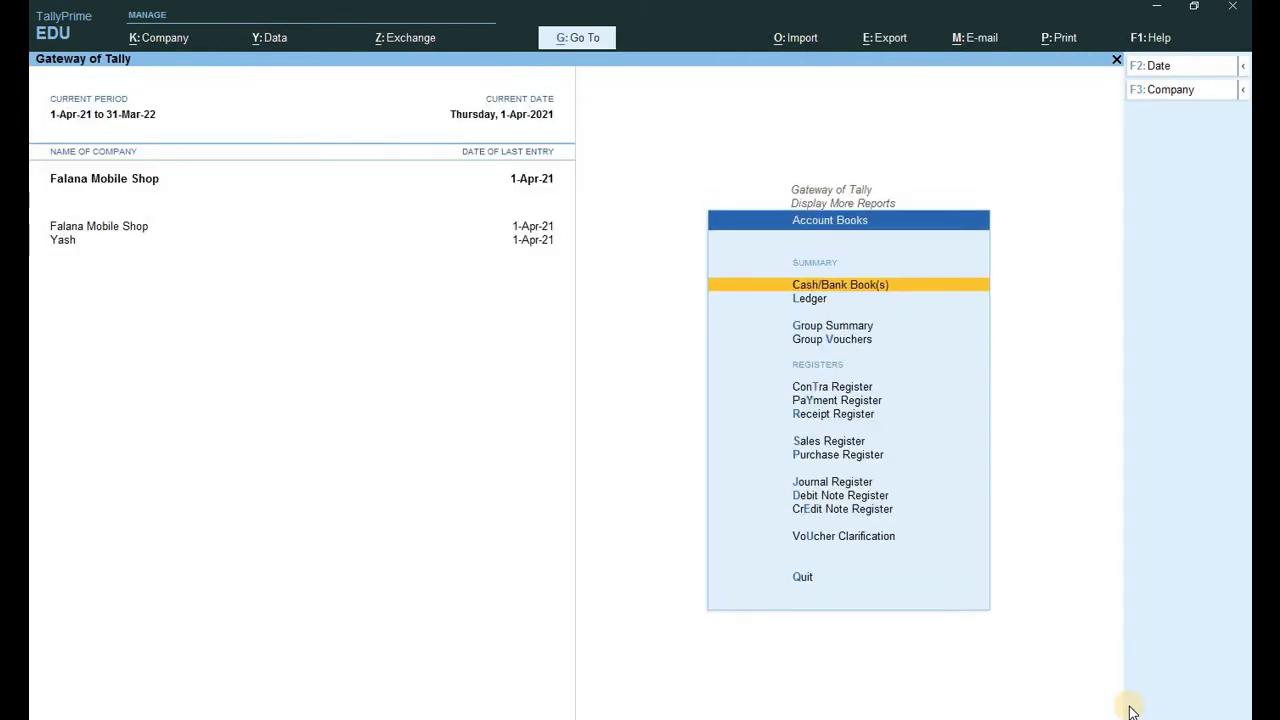
key("c")
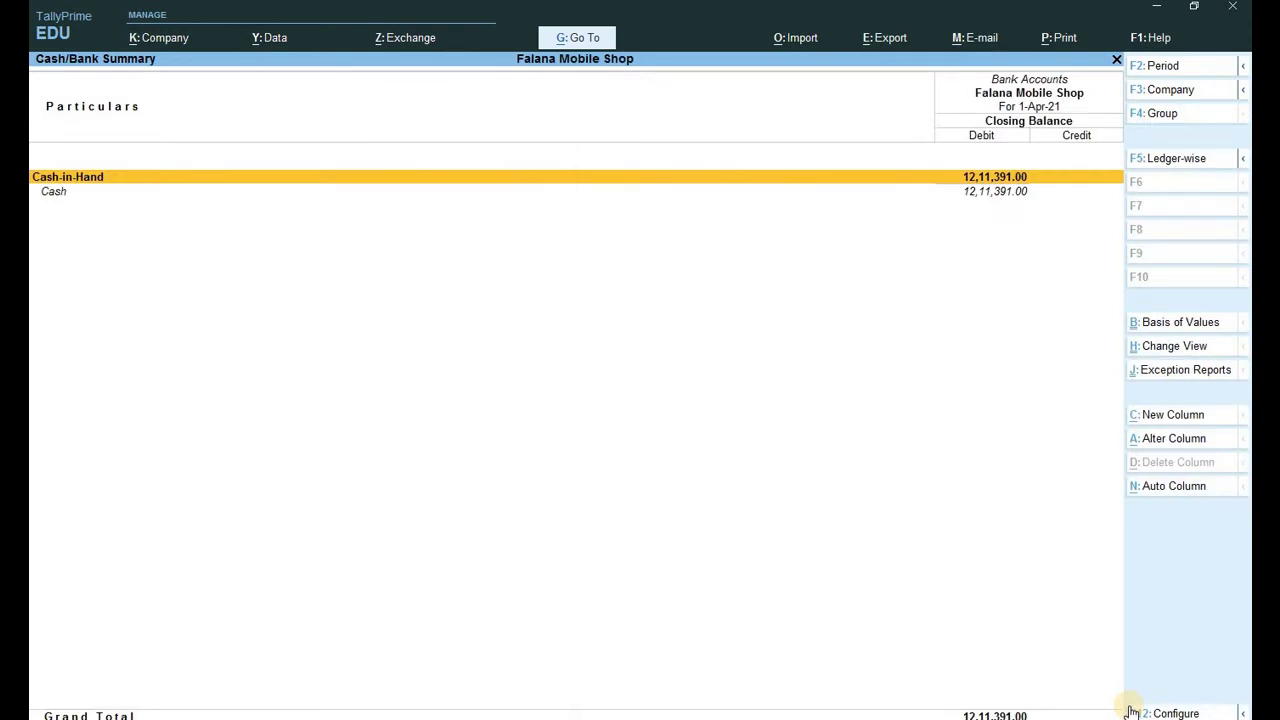
key("Escape")
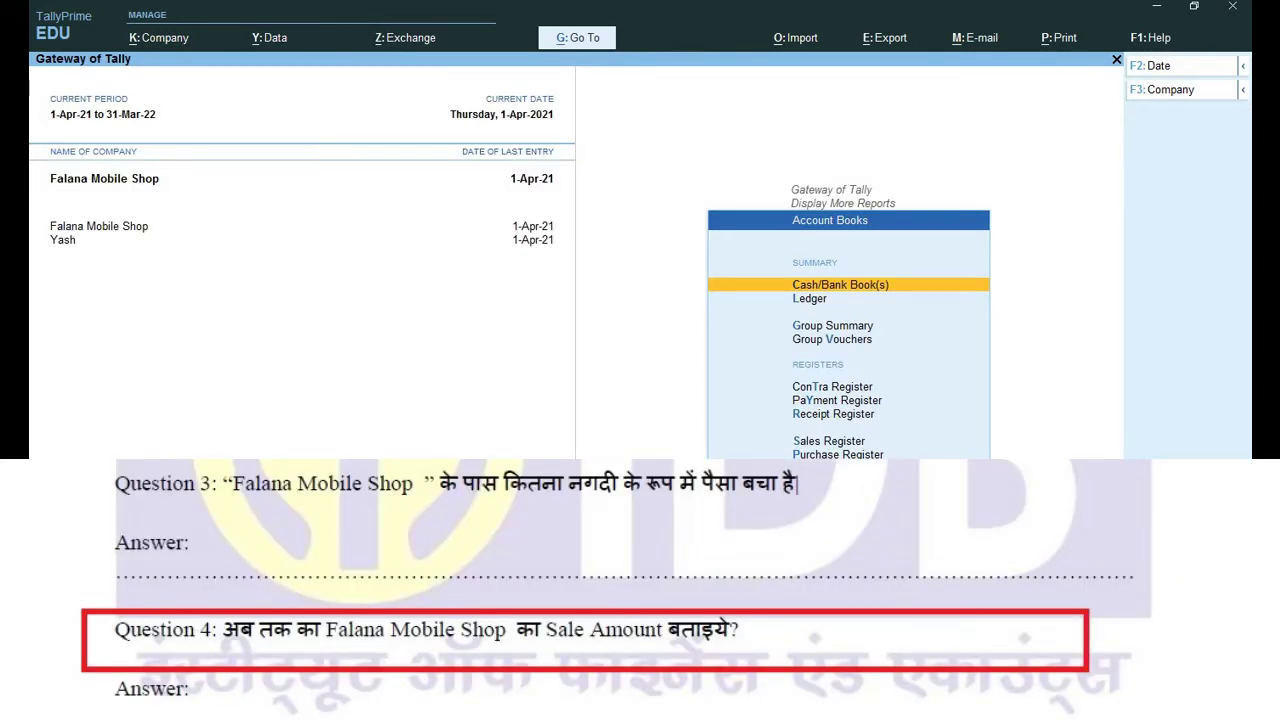
Review April's Sales Register with two vouchers totalling 20,001.00, then back out to Gateway of Tally.
key("Down")
key("Down")
key("Down")
key("Down")
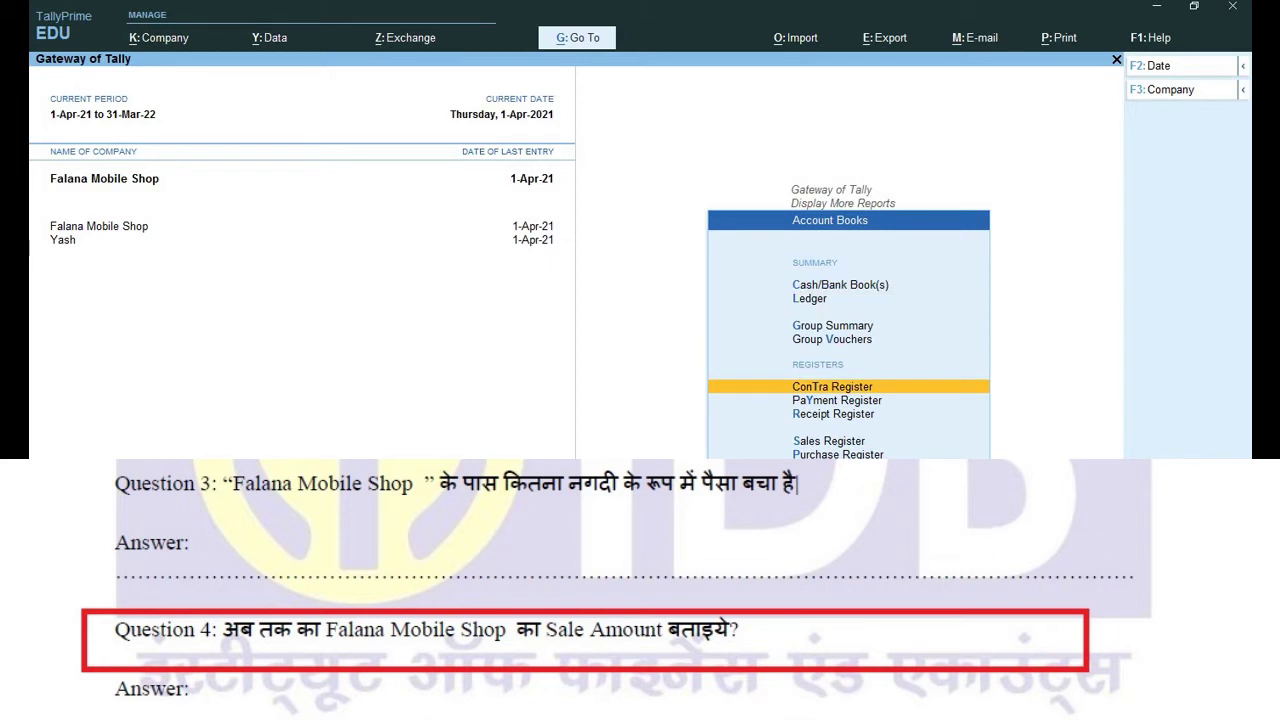
key("Down")
key("Down")
key("Down")
key("Down")
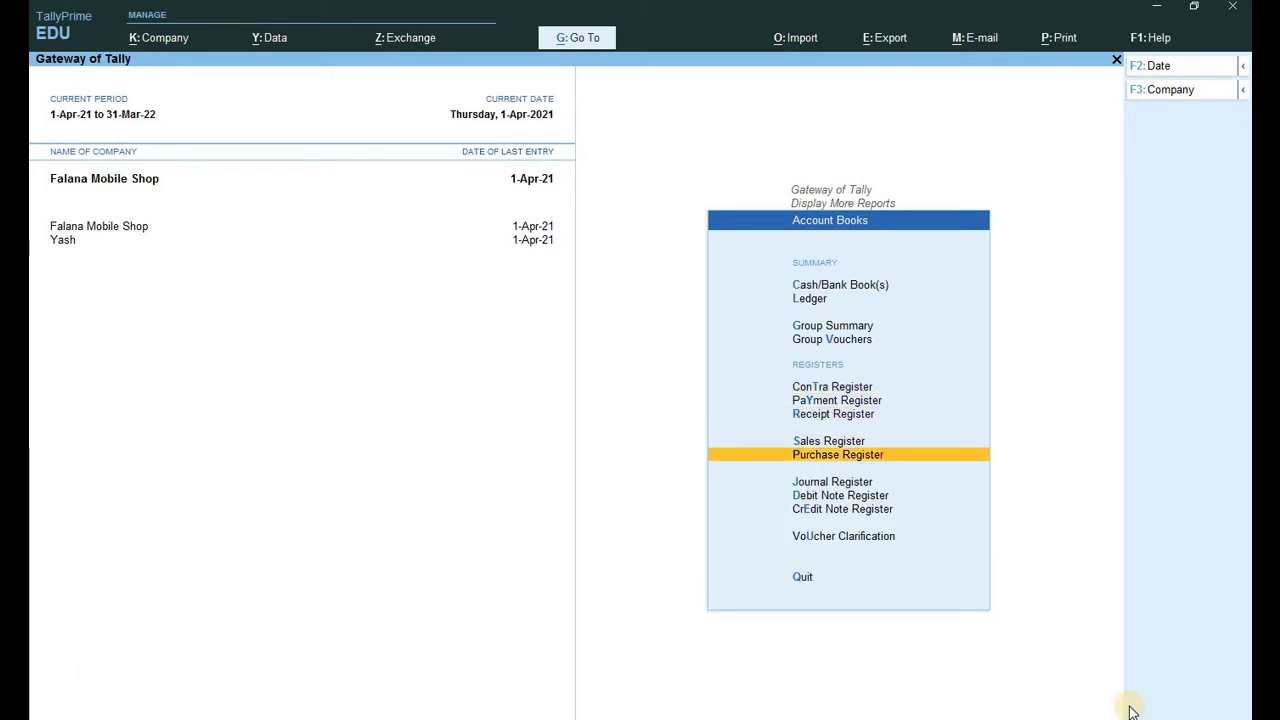
key("Up")
key("Return")
key("Return")
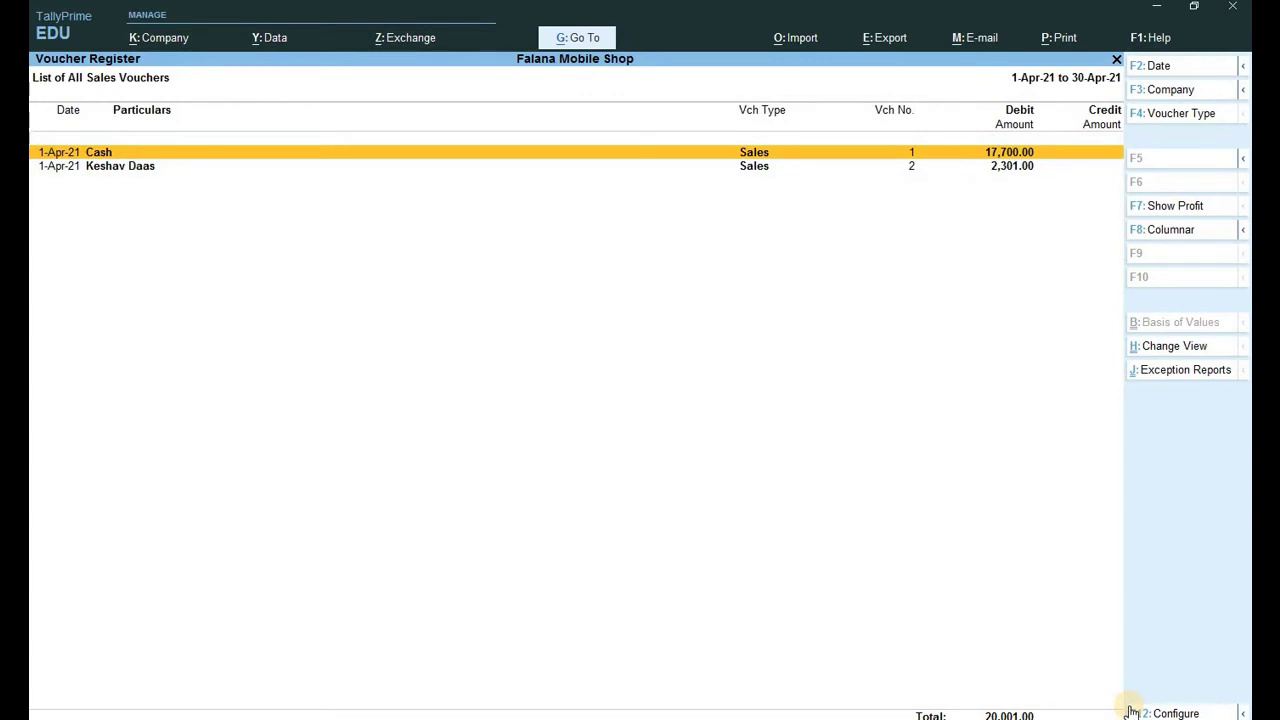
key("Down")
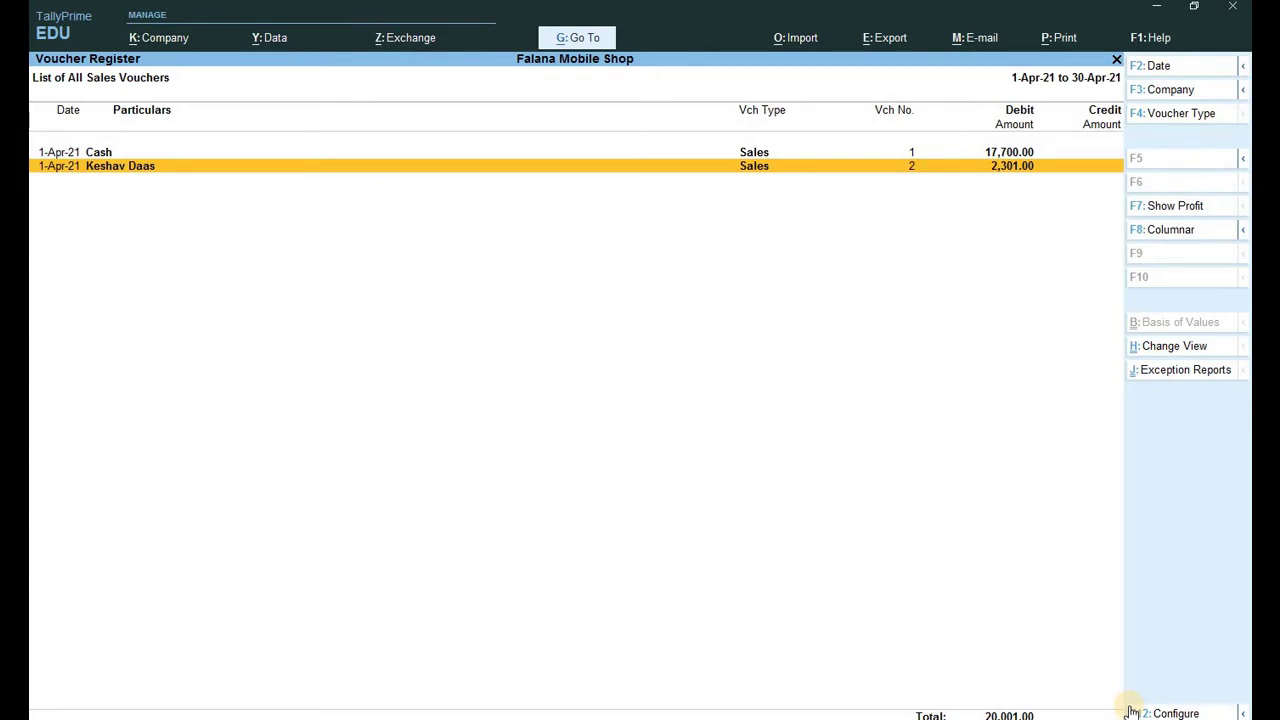
key("Escape")
key("Escape")
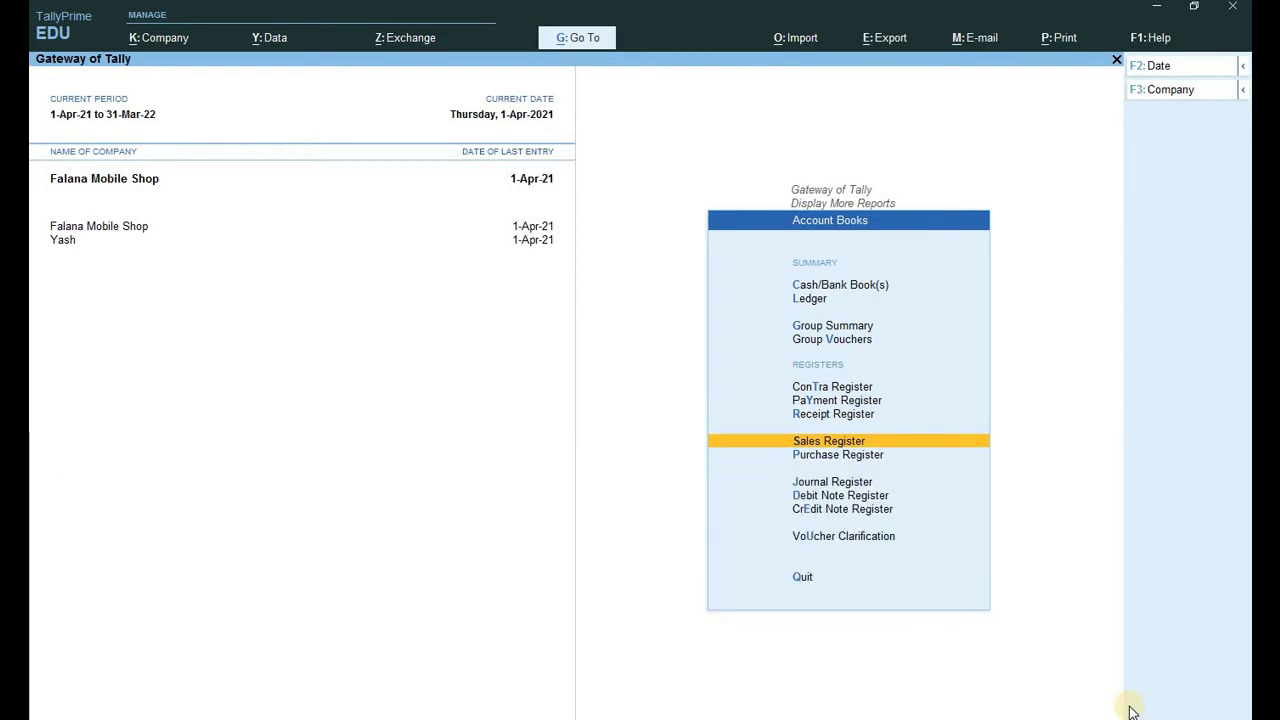
key("Escape")
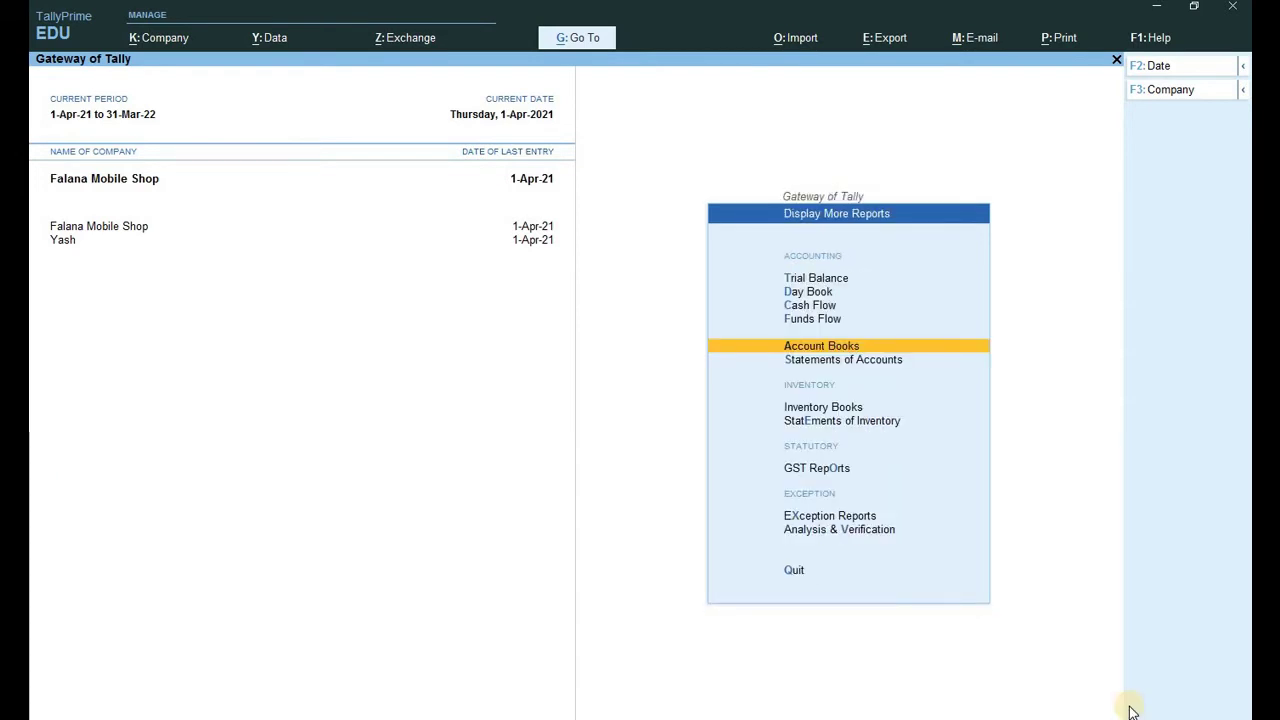
key("Escape")
key("Escape")
key("Escape")
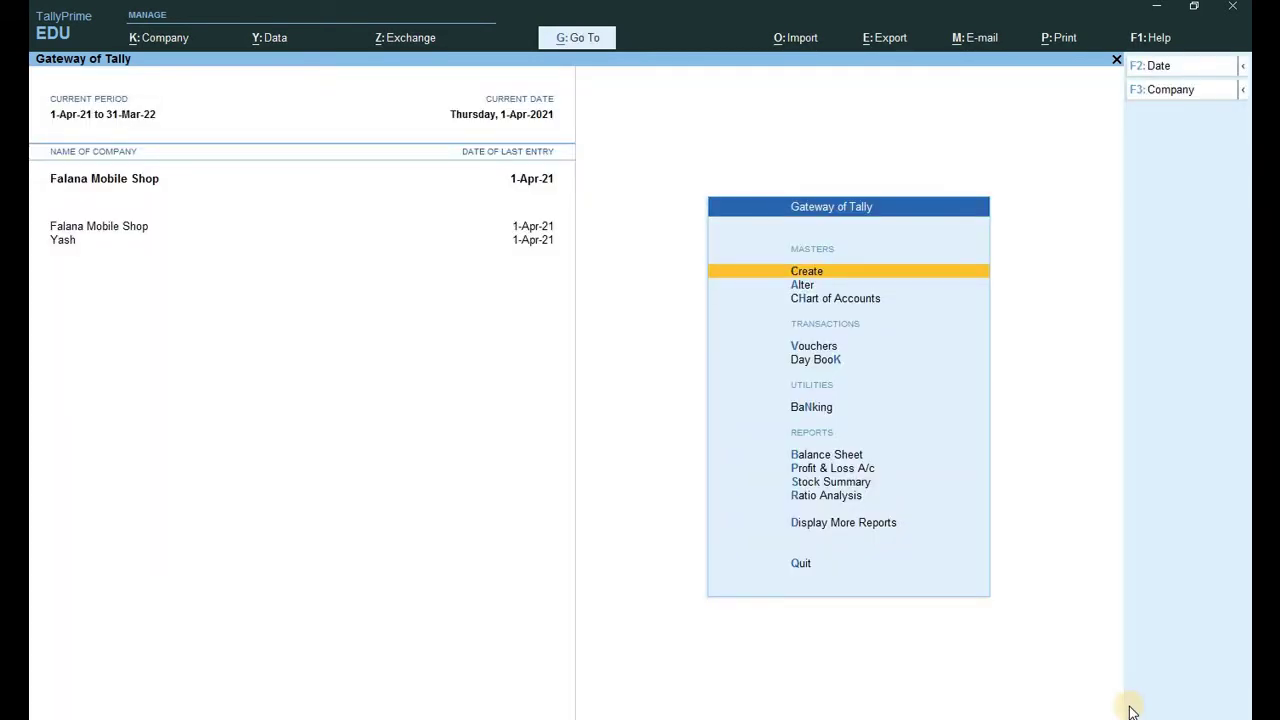
Create a new customer ledger under Sundry Debtors with Regular registration.
key("Return")
key("Down")
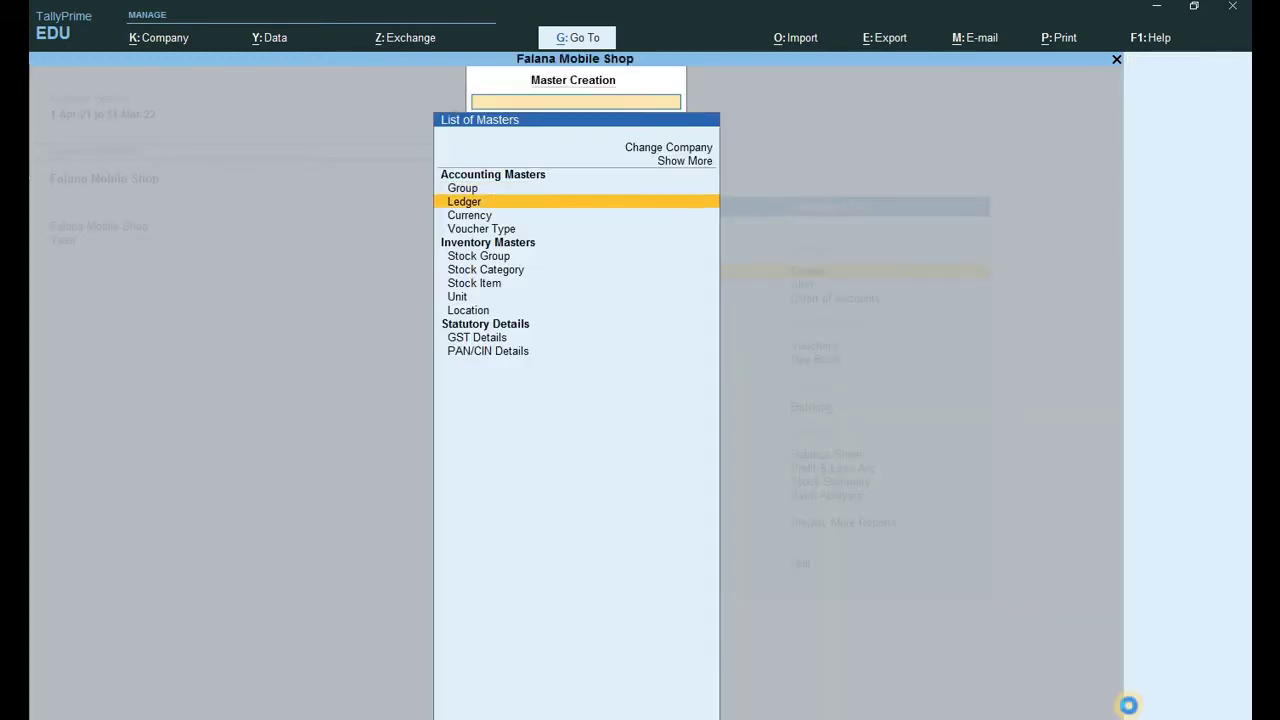
key("Return")
type("Pappu")
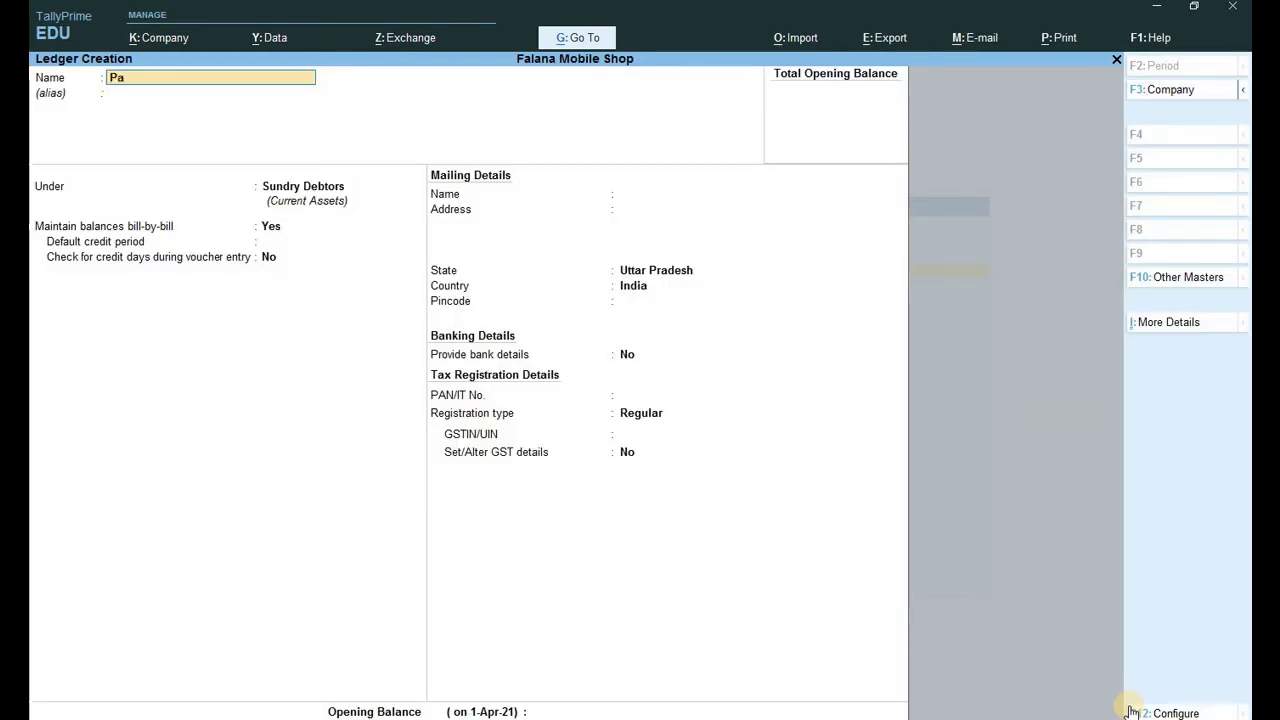
key("Return")
key("Return")
key("Return")
key("Return")
key("Return")
key("Return")
key("Return")
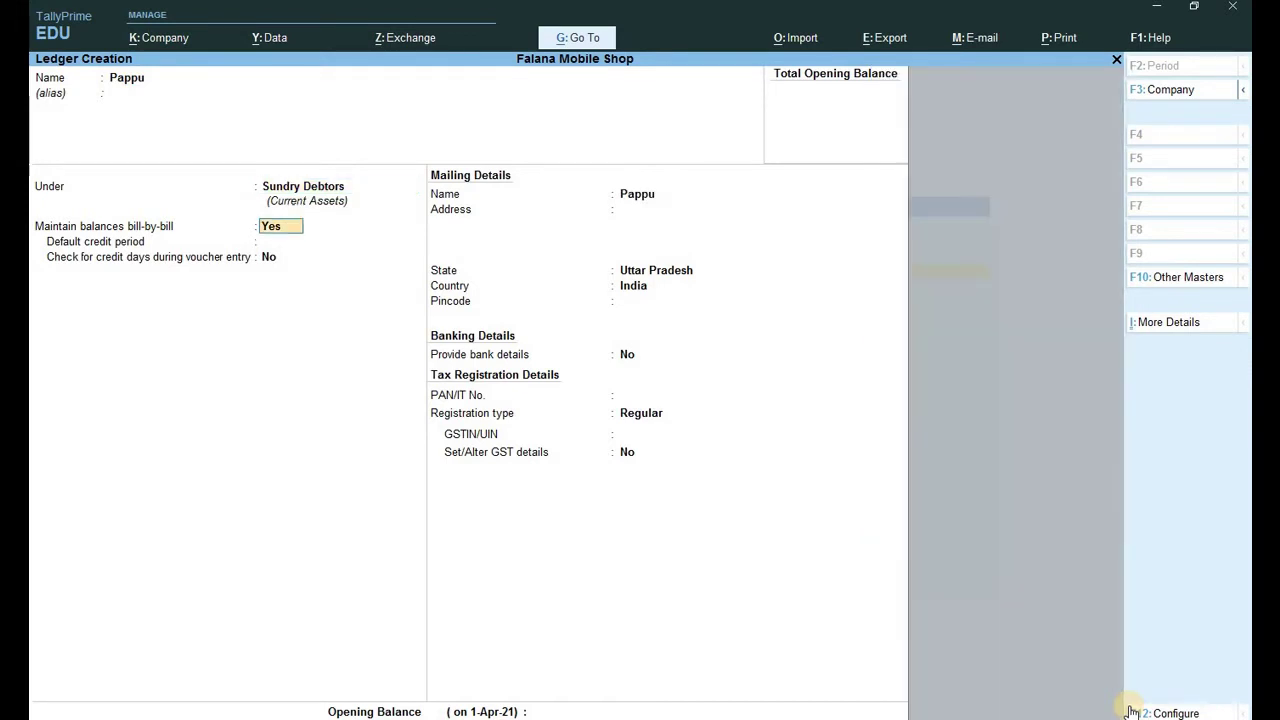
key("Return")
key("Return")
key("Return")
key("Return")
key("Return")
key("Return")
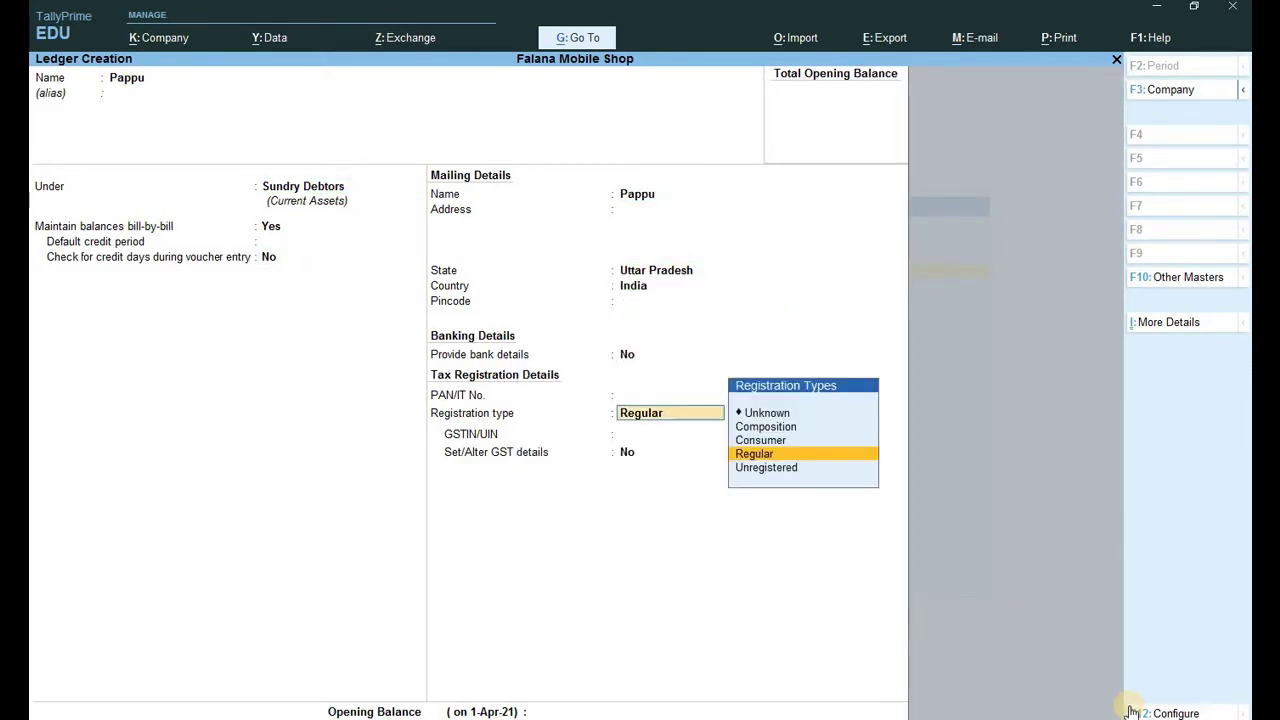
key("Return")
key("Return")
key("Return")
key("Return")
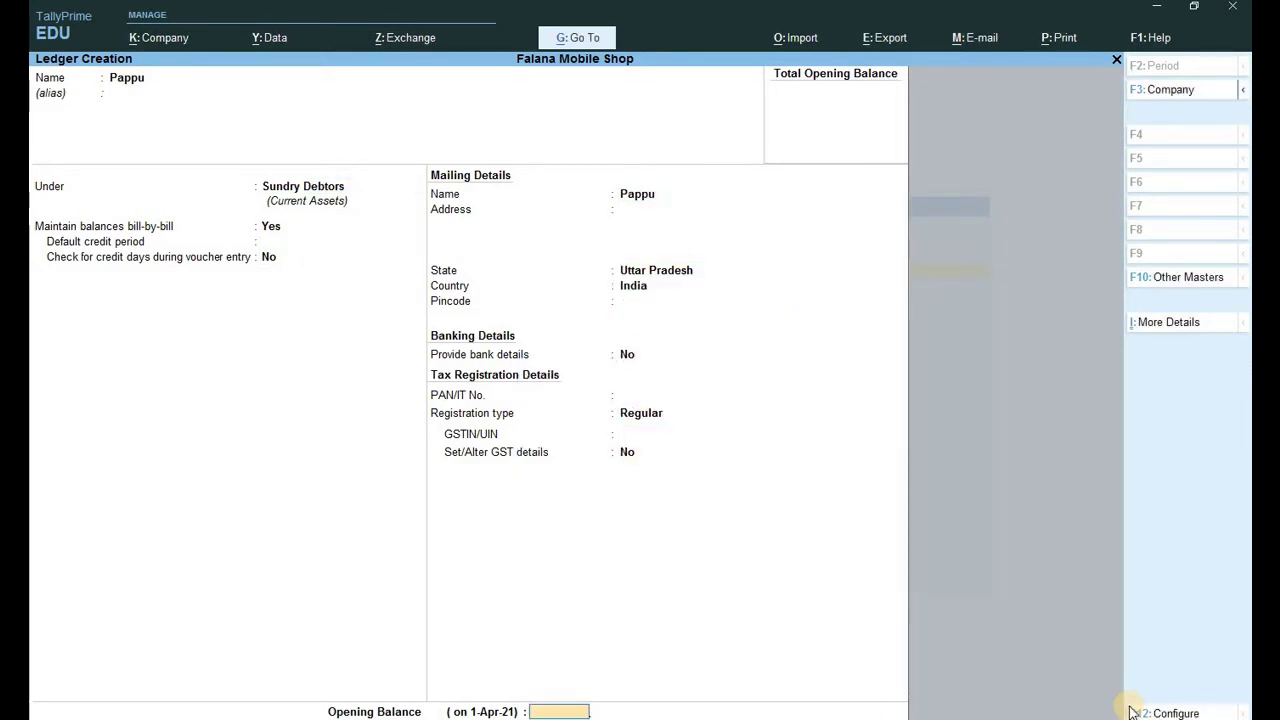
key("Return")
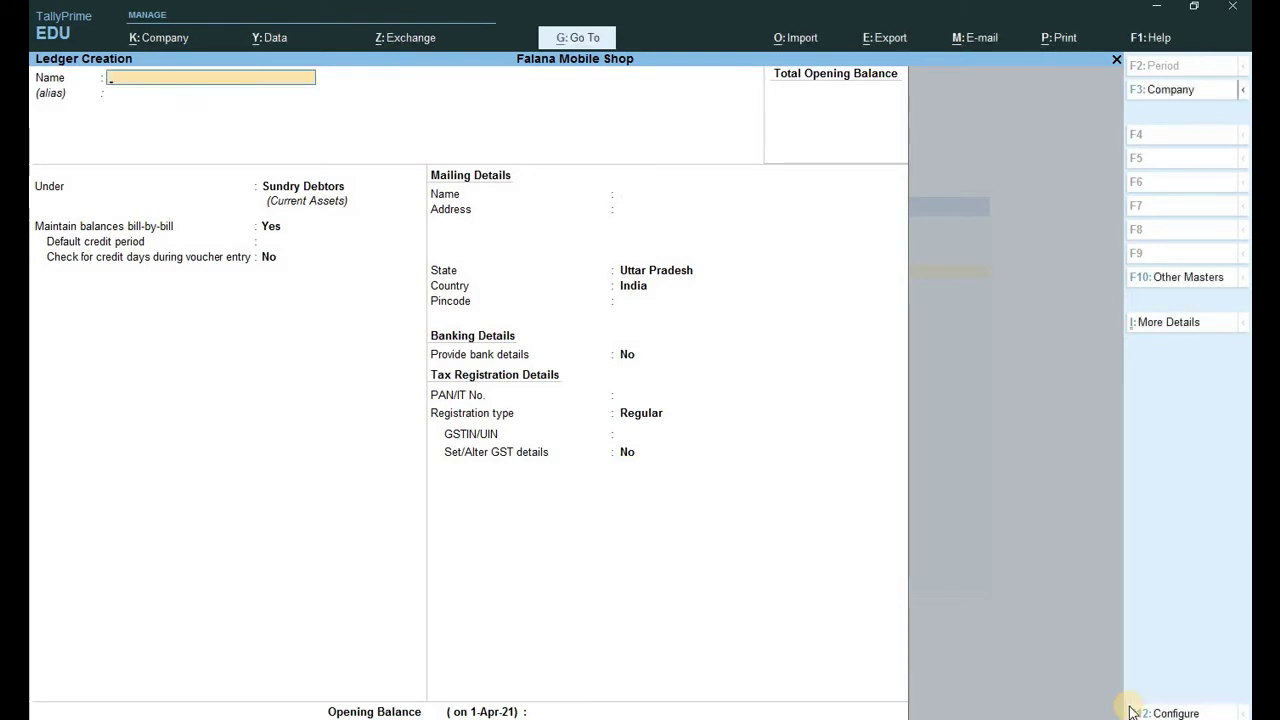
Save the customer ledger and open a blank Sales voucher No. 3.
key("Escape")
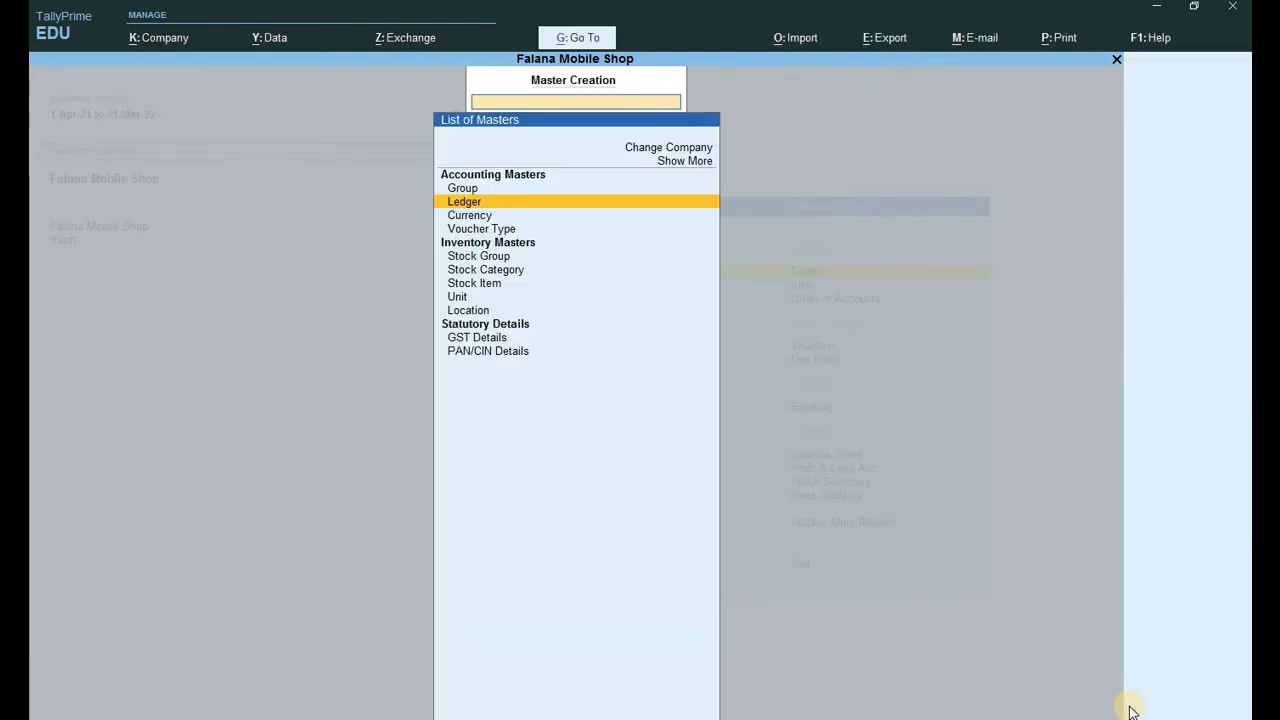
key("Escape")
key("v")
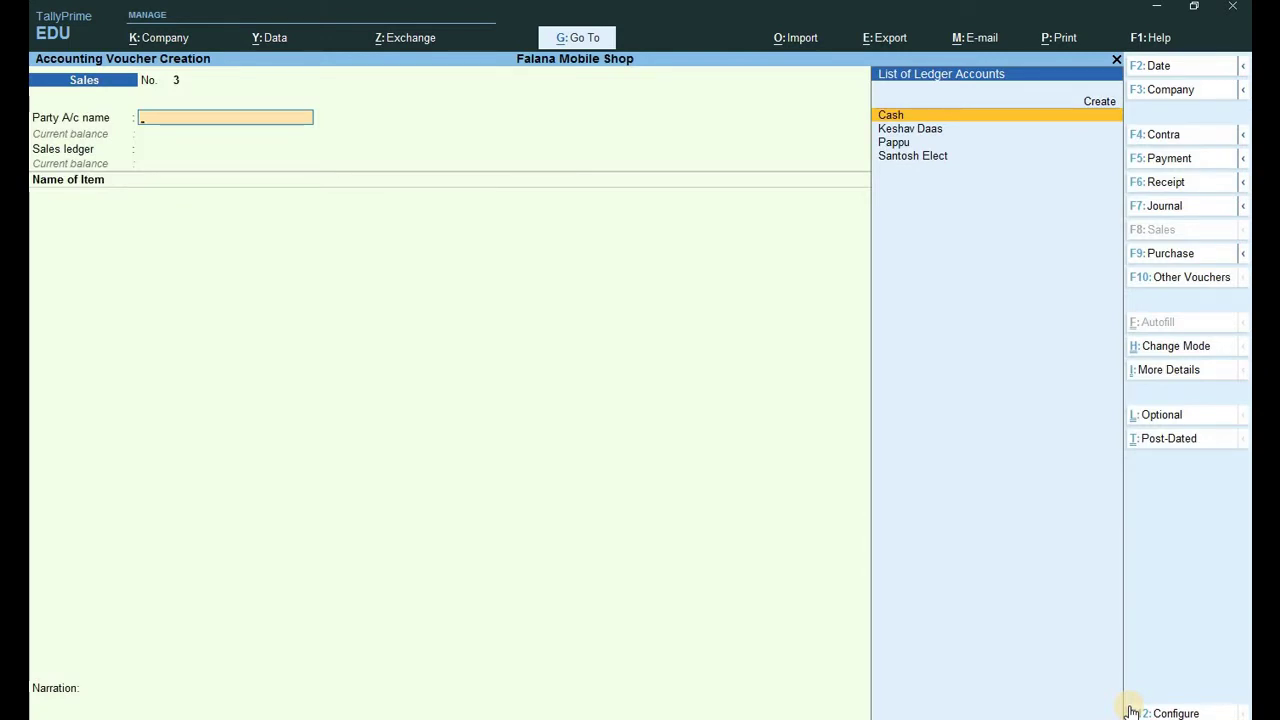
Select the new customer as party and bill 1 Smps Power Kit at 1,200.00.
key("Down")
key("Down")
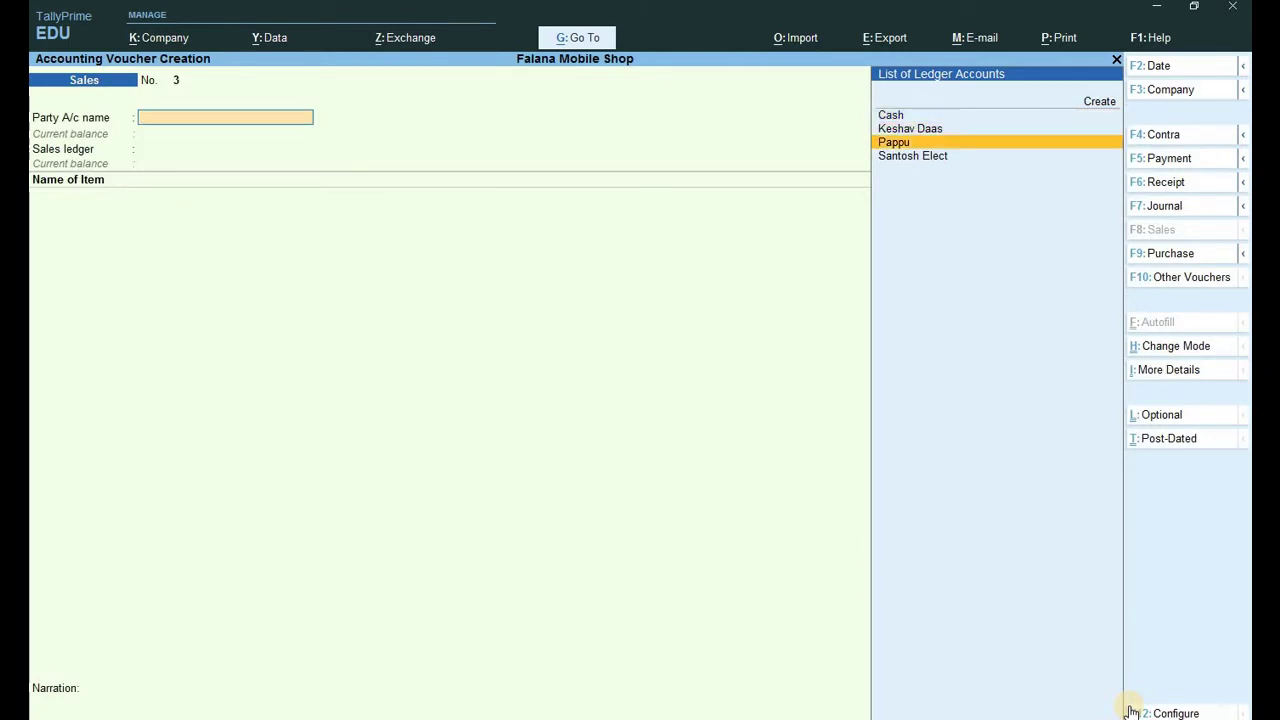
key("Return")
key("Return")
key("Return")
key("Return")
key("Return")
key("Return")
key("Return")
key("Return")
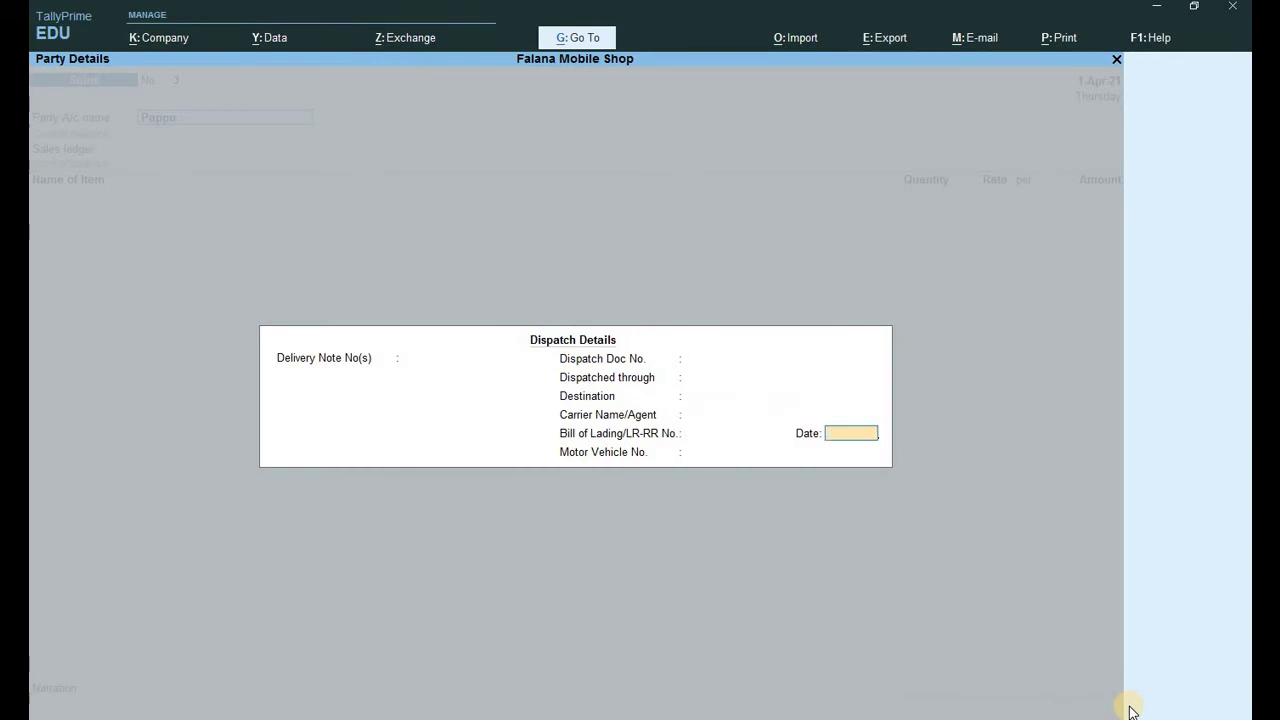
key("Return")
key("Return")
key("Return")
key("Return")
key("Return")
key("Return")
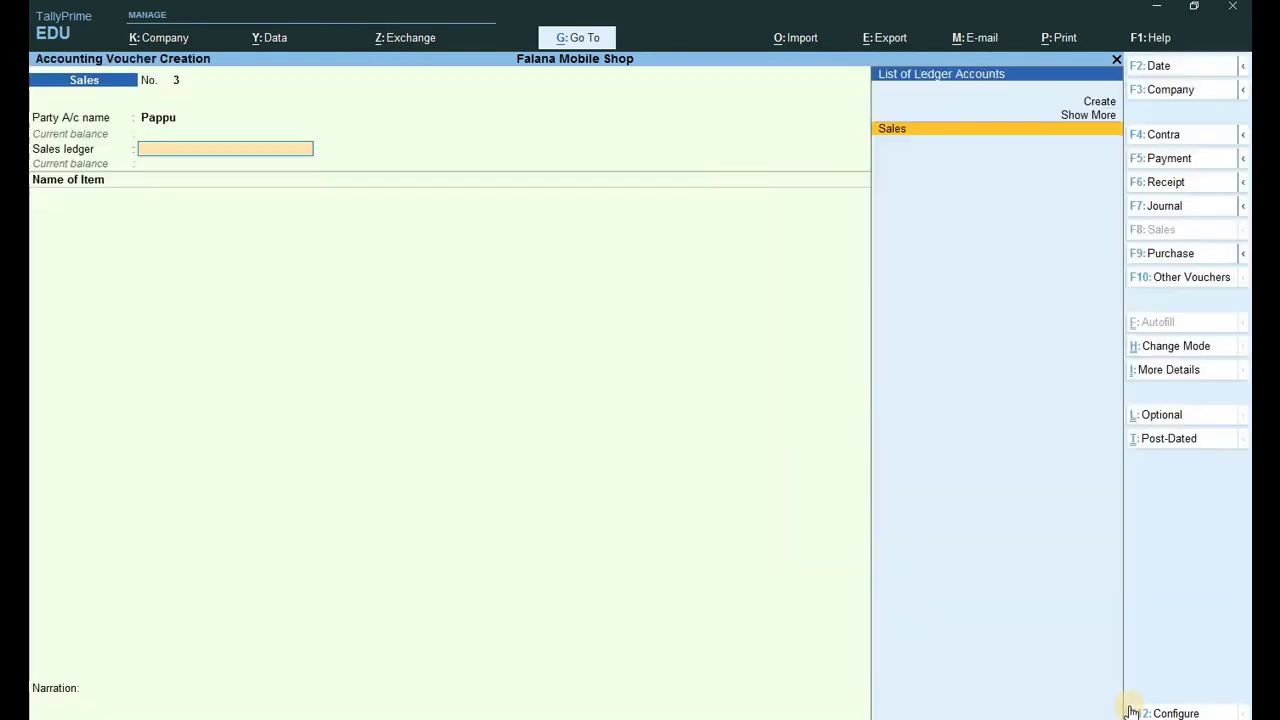
key("Return")
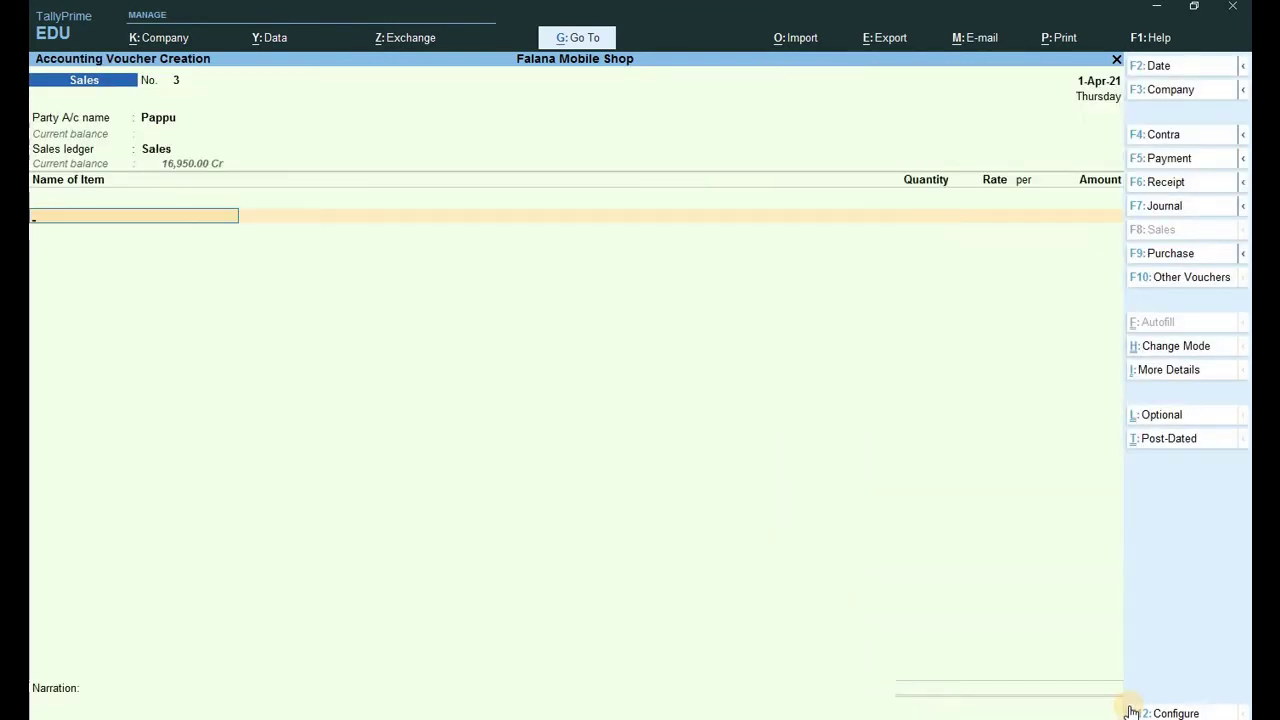
type("Smps")
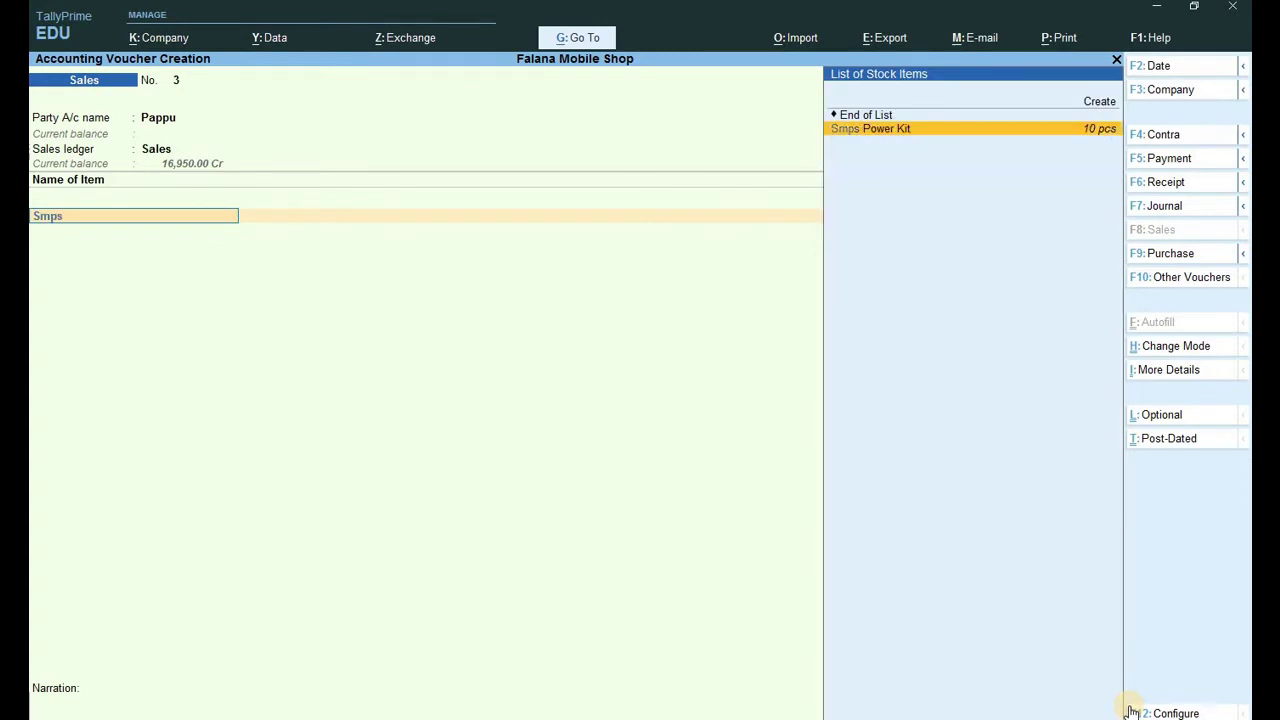
key("Return")
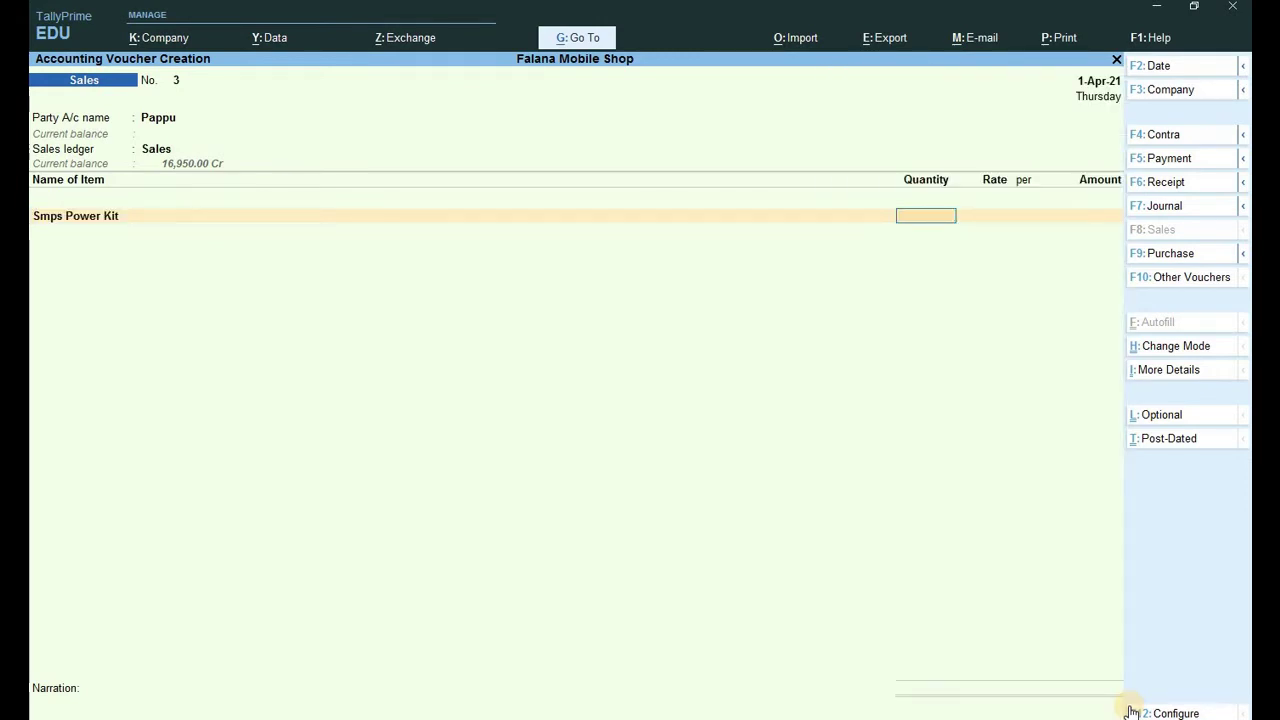
key("Return")
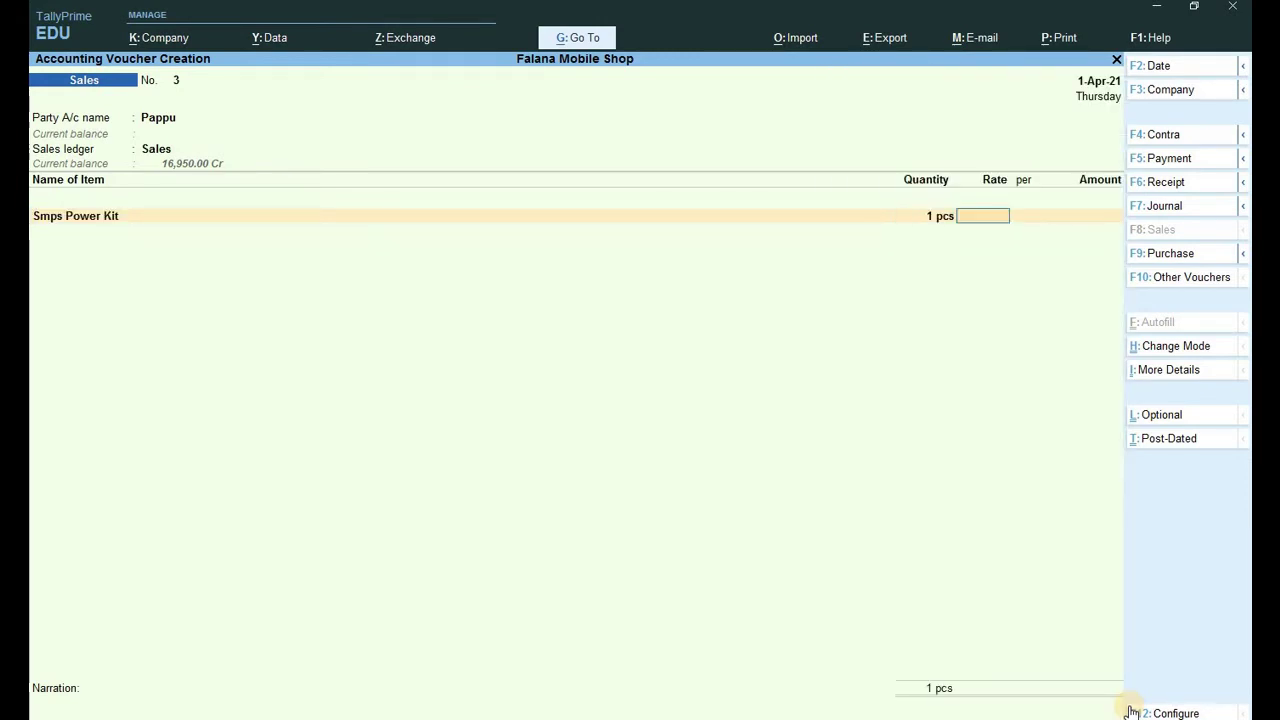
type("1,200")
key("Return")
key("Return")
key("Return")
key("Return")
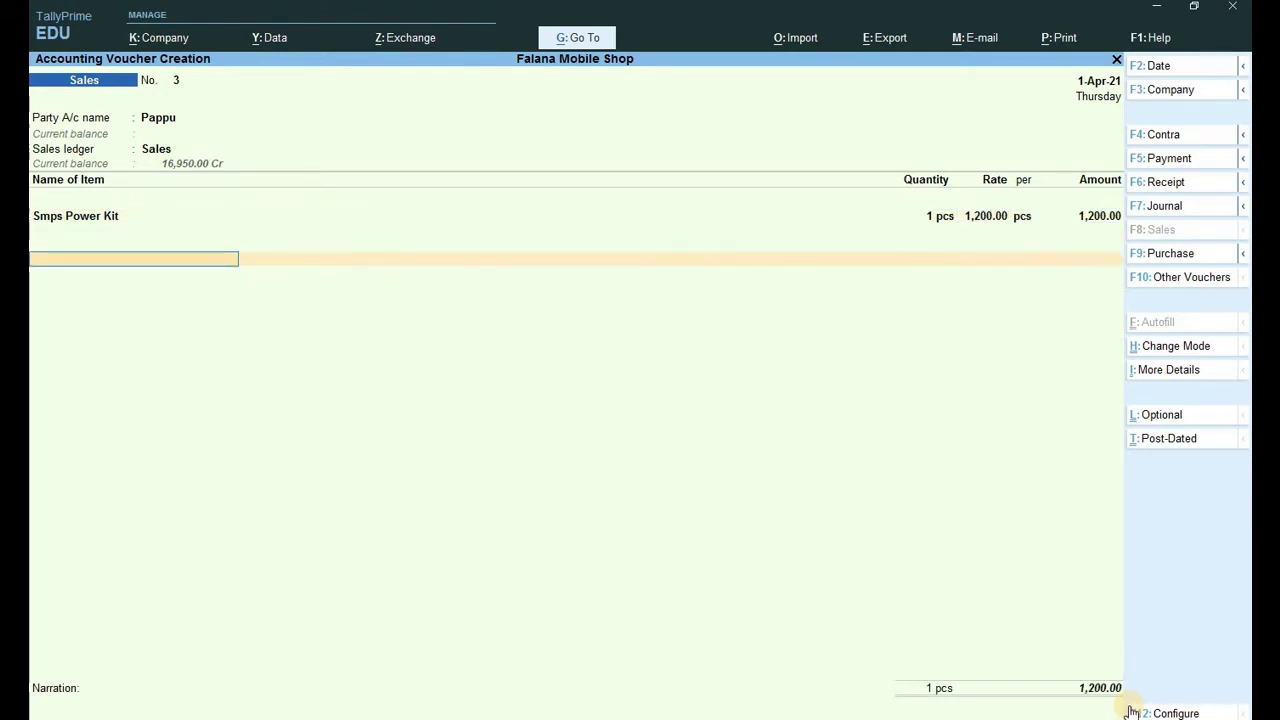
key("Return")
Add Cgst and Sgst of 108.00 each and record the 1,416.00 total as a New Ref bill.
key("Return")
type("S")
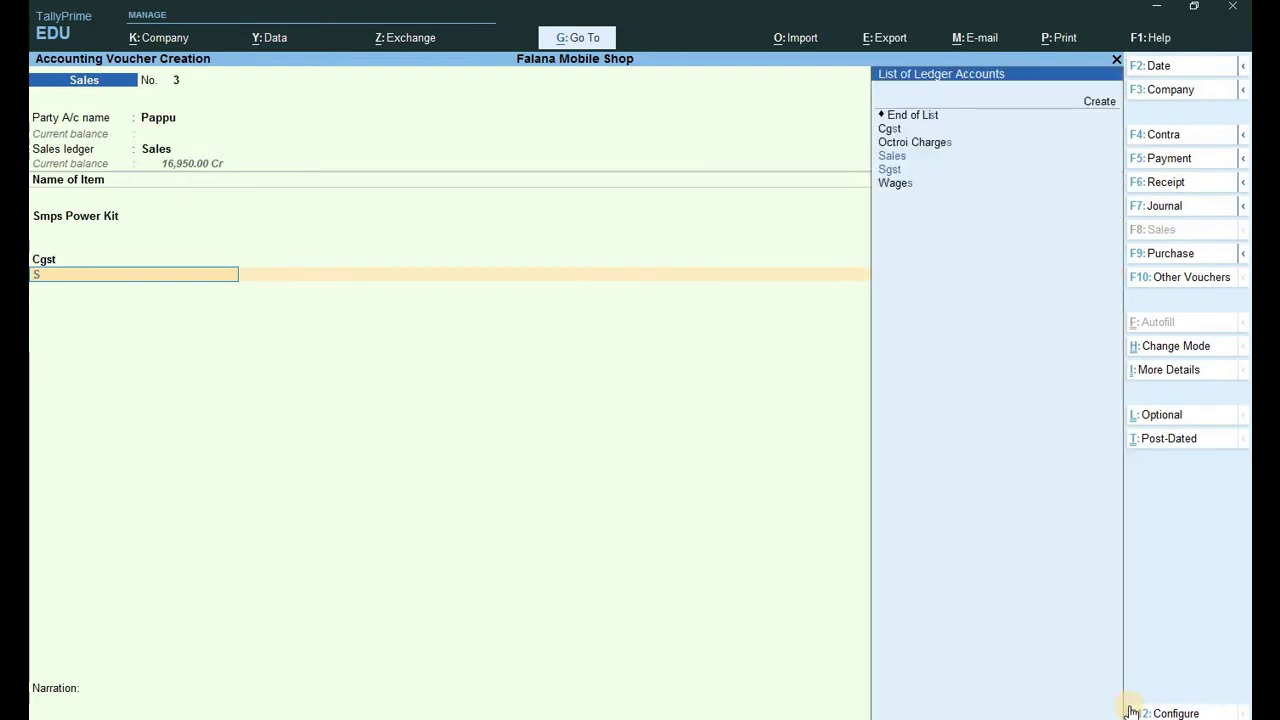
key("Down")
key("Return")
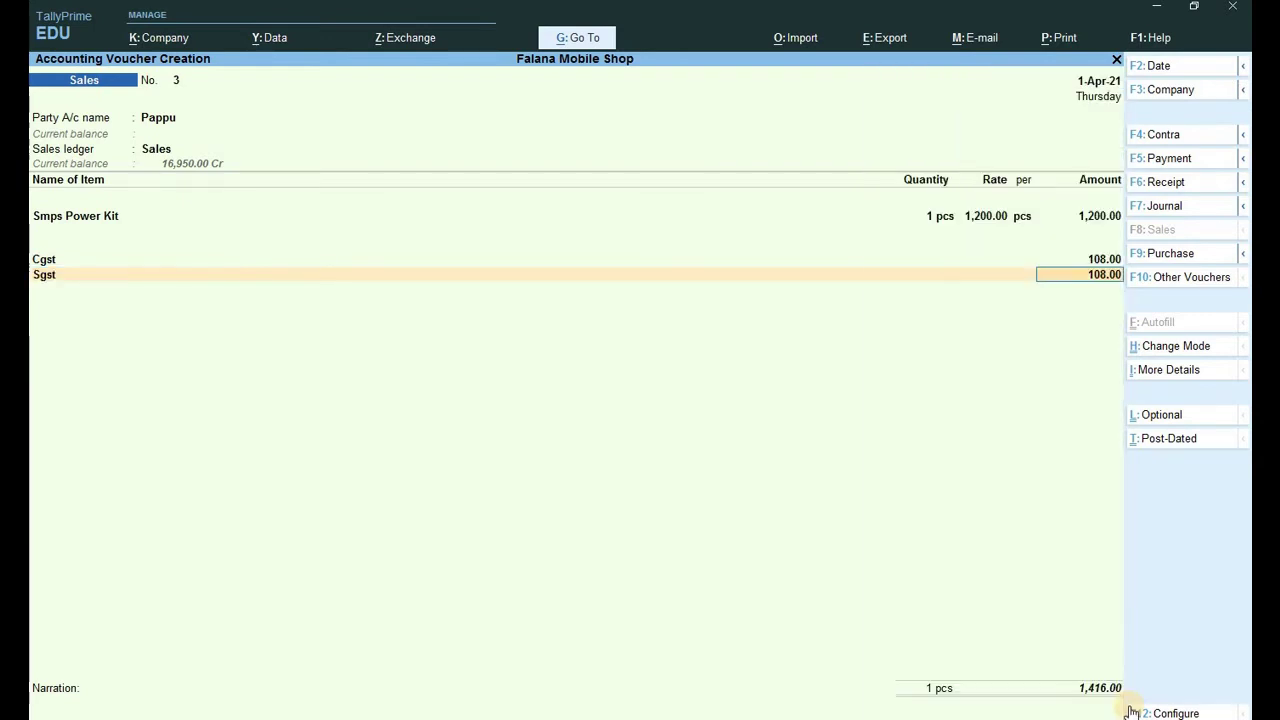
key("Return")
key("Return")
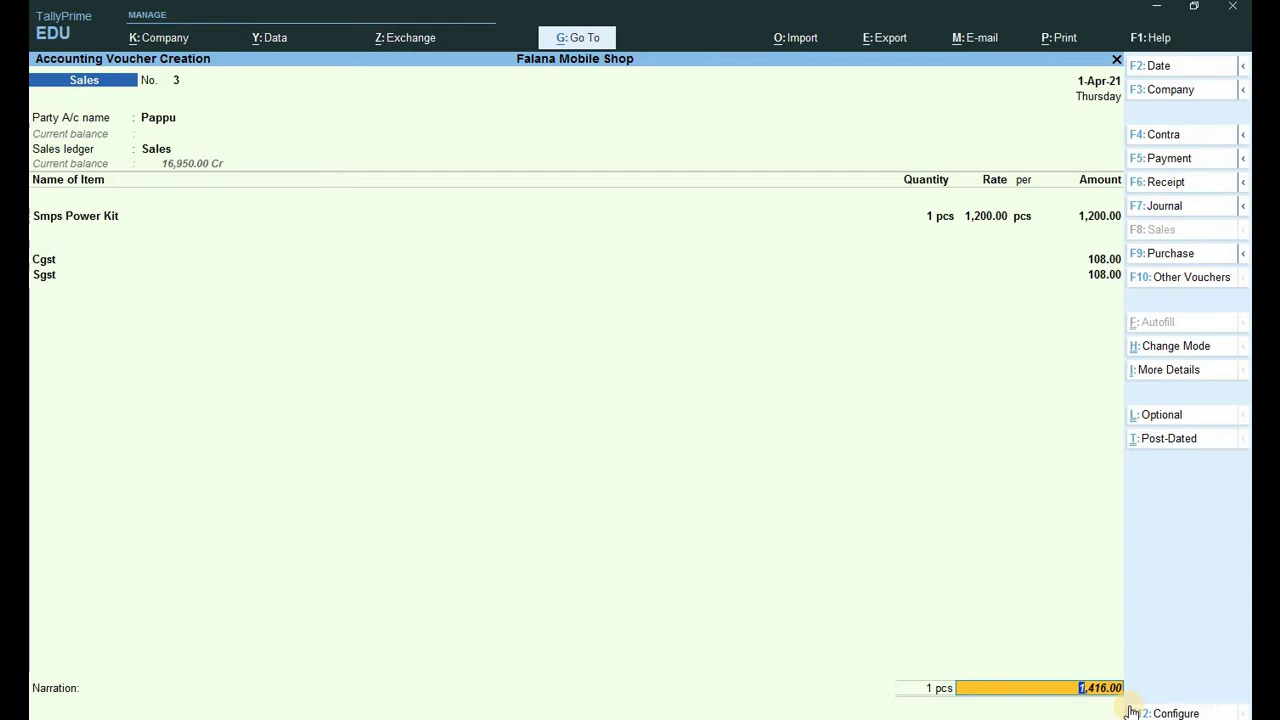
key("Return")
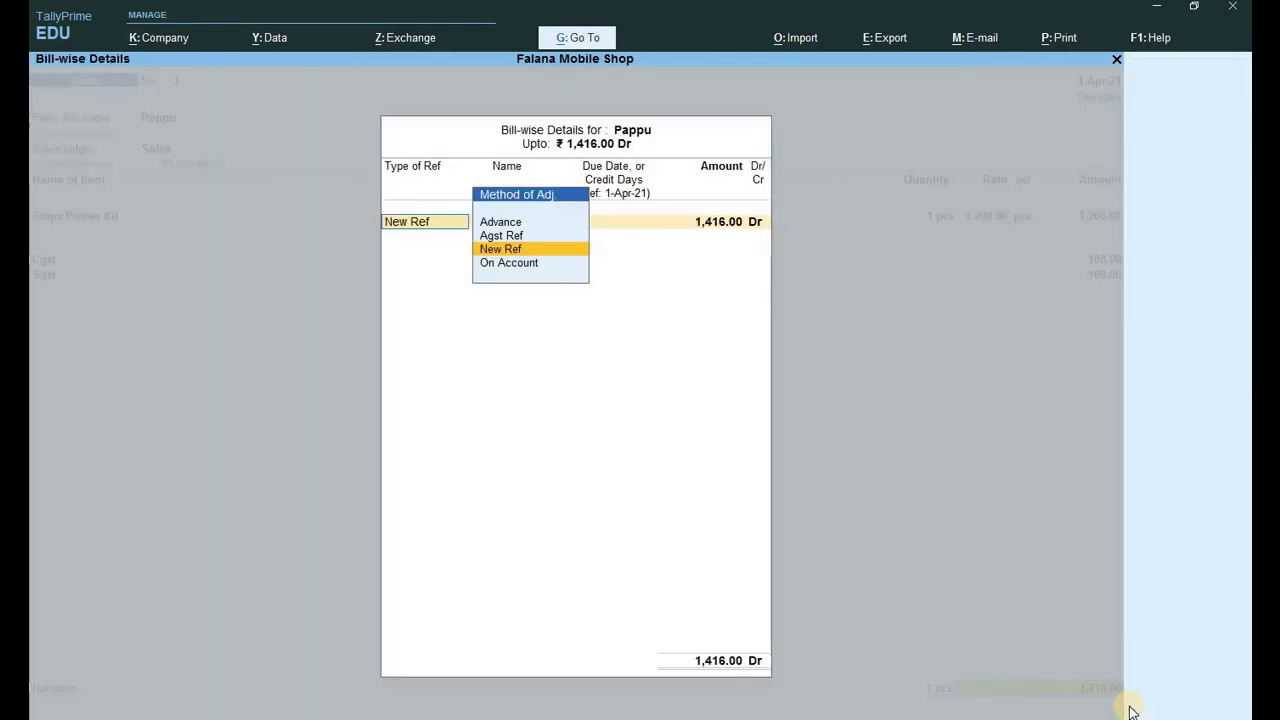
key("Return")
key("Return")
key("Return")
key("Return")
key("Return")
key("Return")
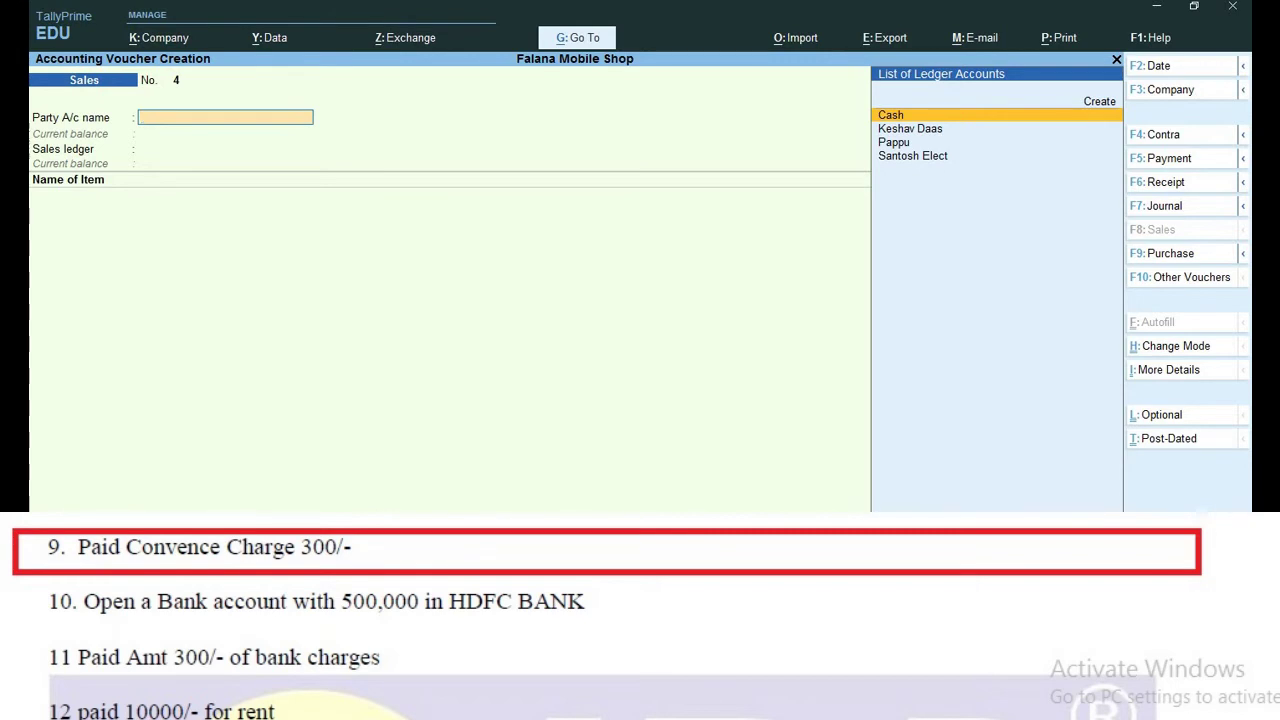
Start a new ledger named Conveyance Charges from the Gateway of Tally.
key("Escape")
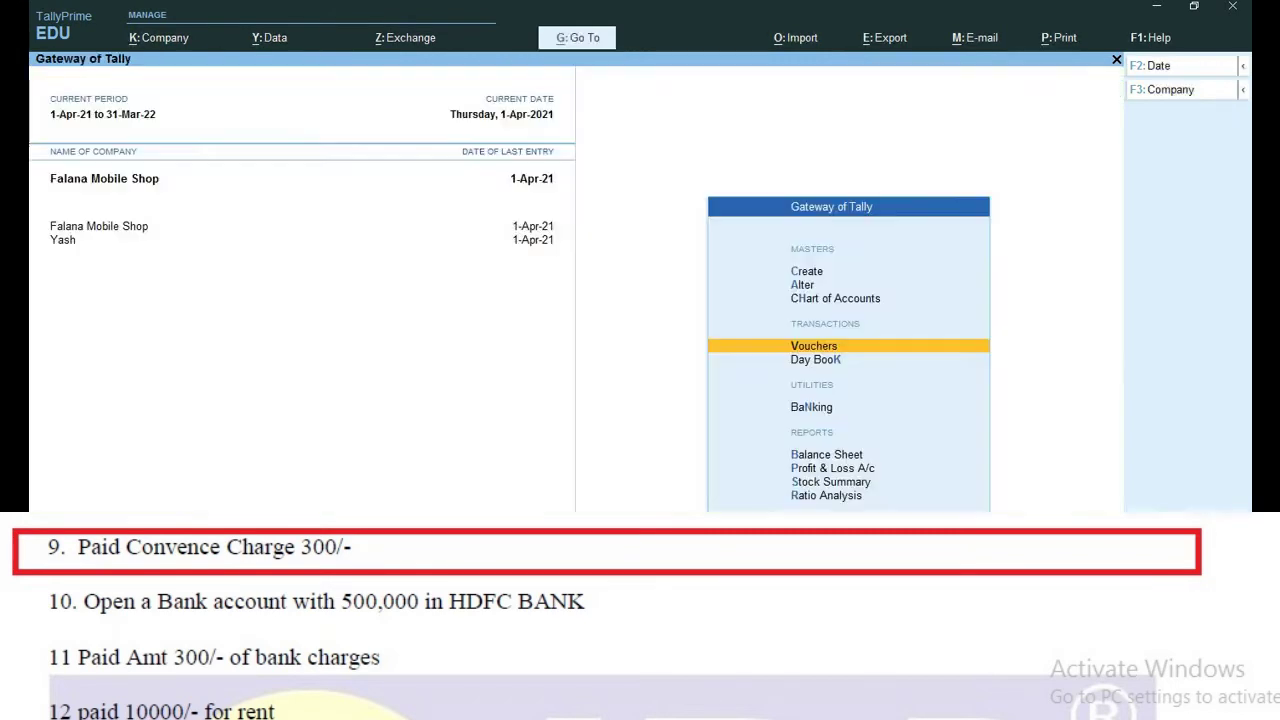
key("Up")
key("Up")
key("Up")
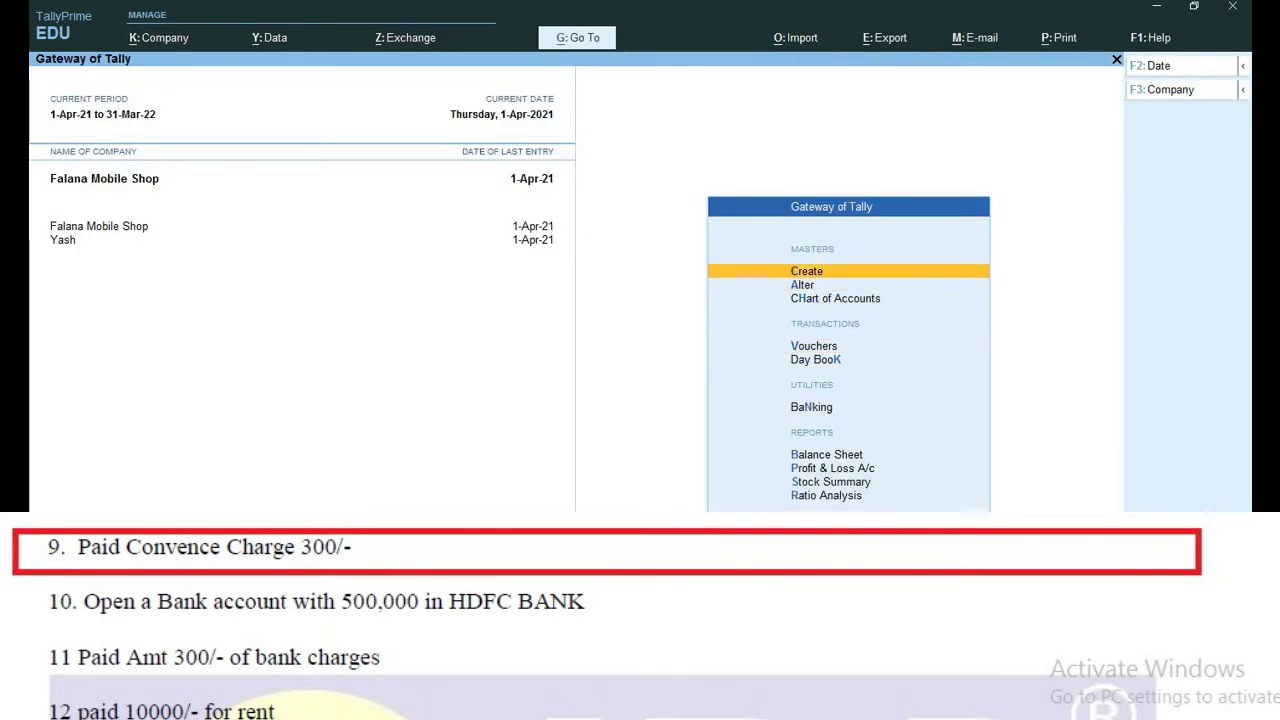
key("Return")
key("Down")
key("Return")
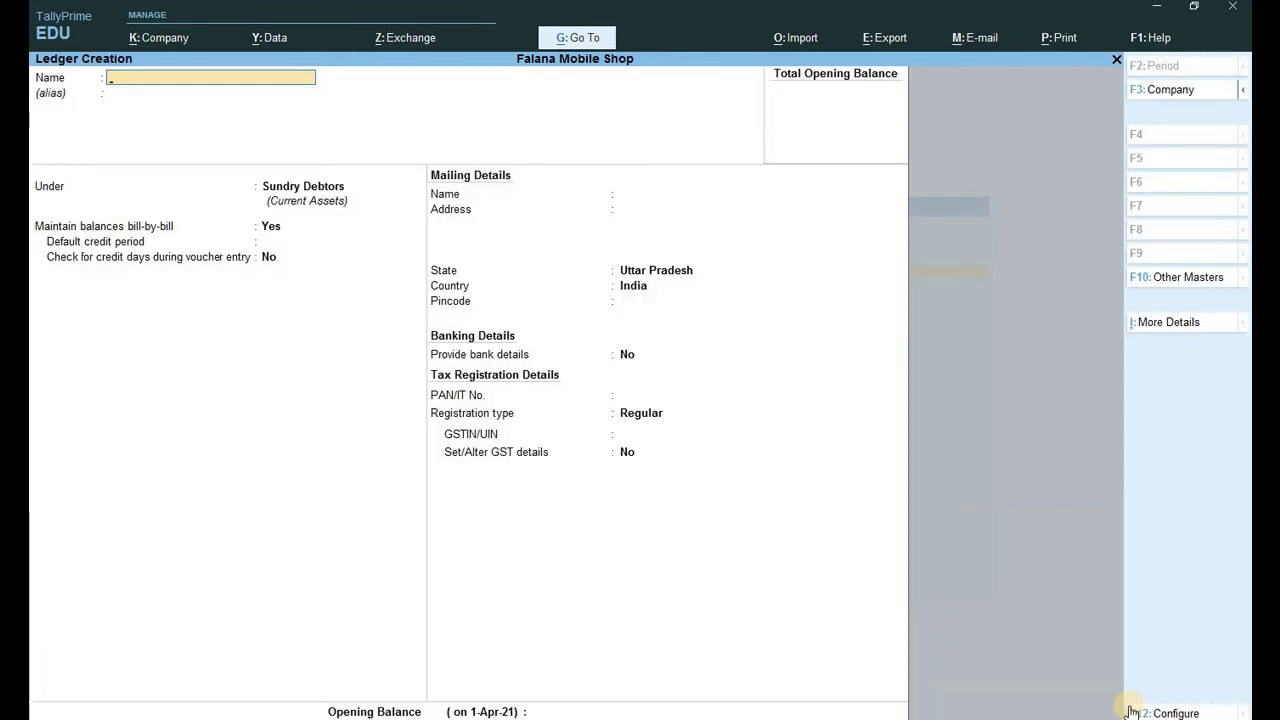
type("Conveya")
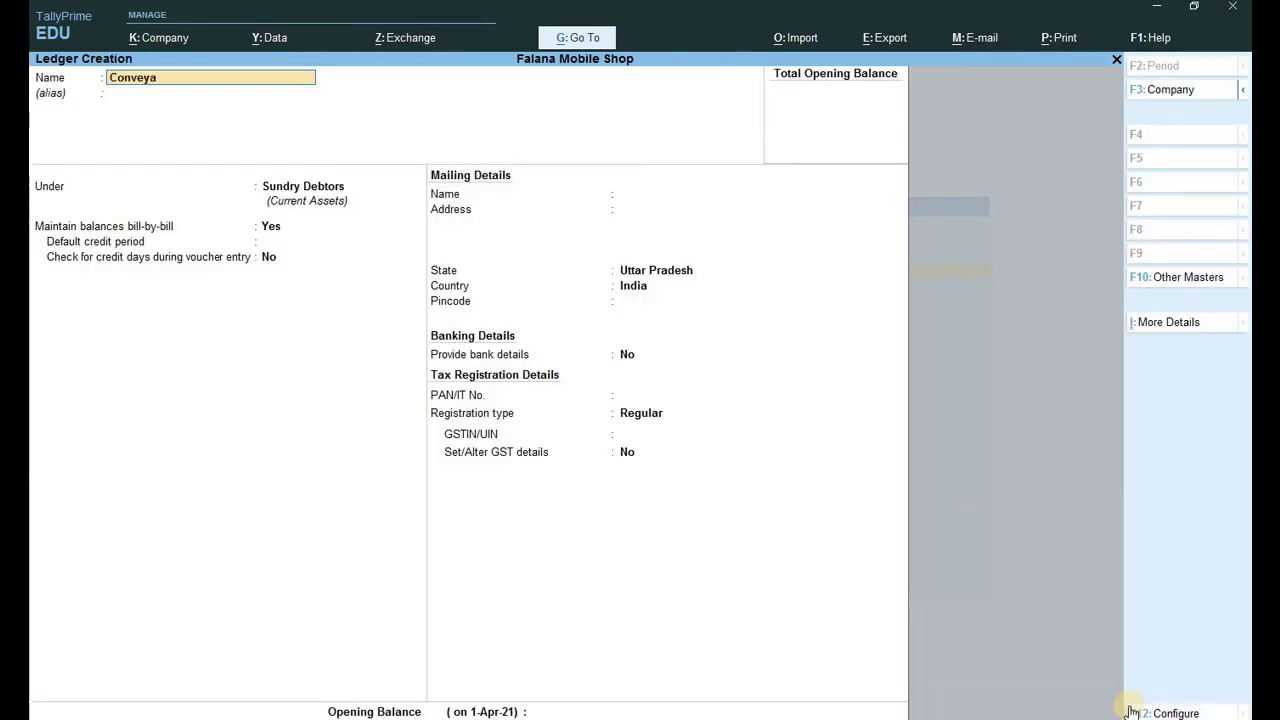
type("nce")
type(" chac")
key("BackSpace")
type("rges")
key("Return")
key("Return")
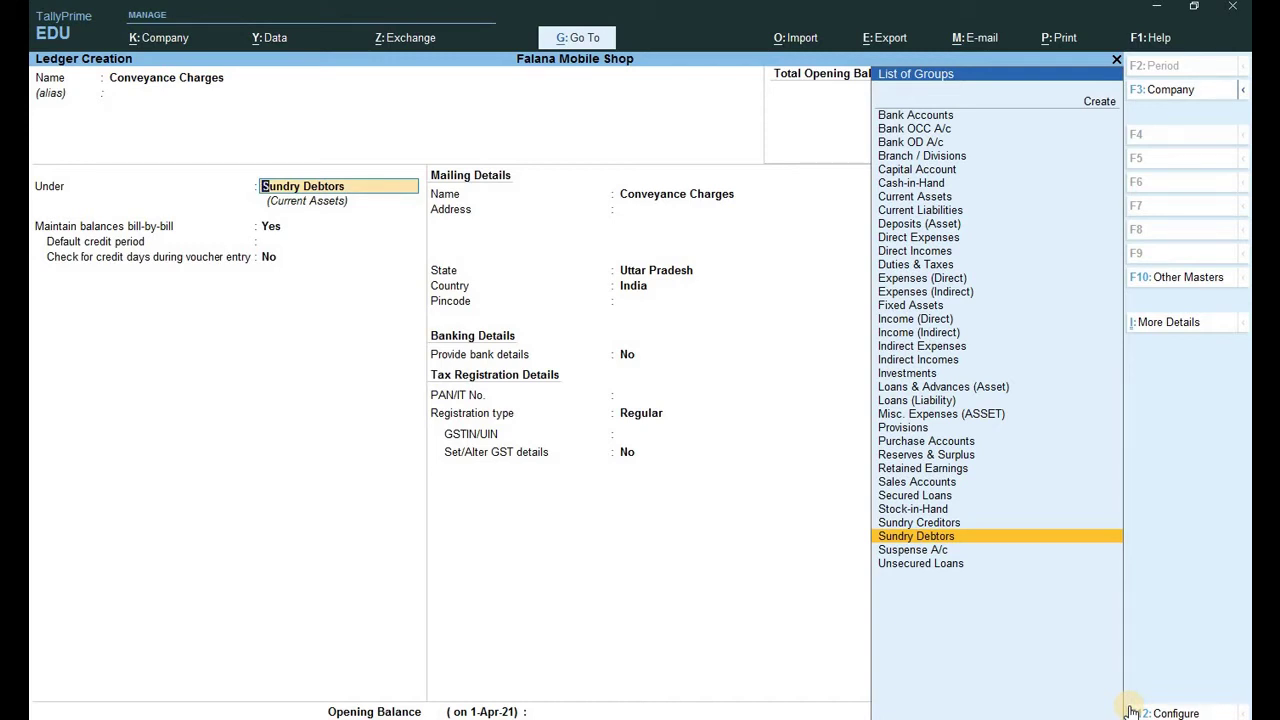
Place Conveyance Charges under Direct Expenses, save it and close the next blank form.
type("D")
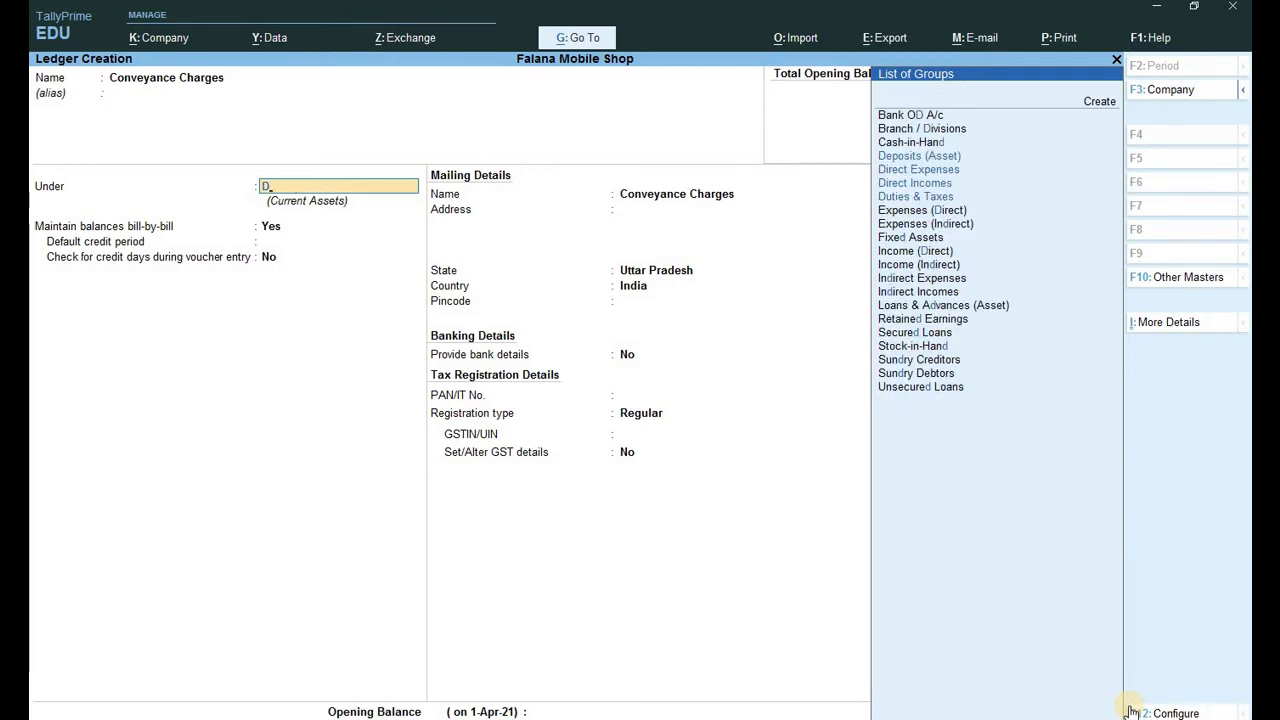
key("Down")
key("Down")
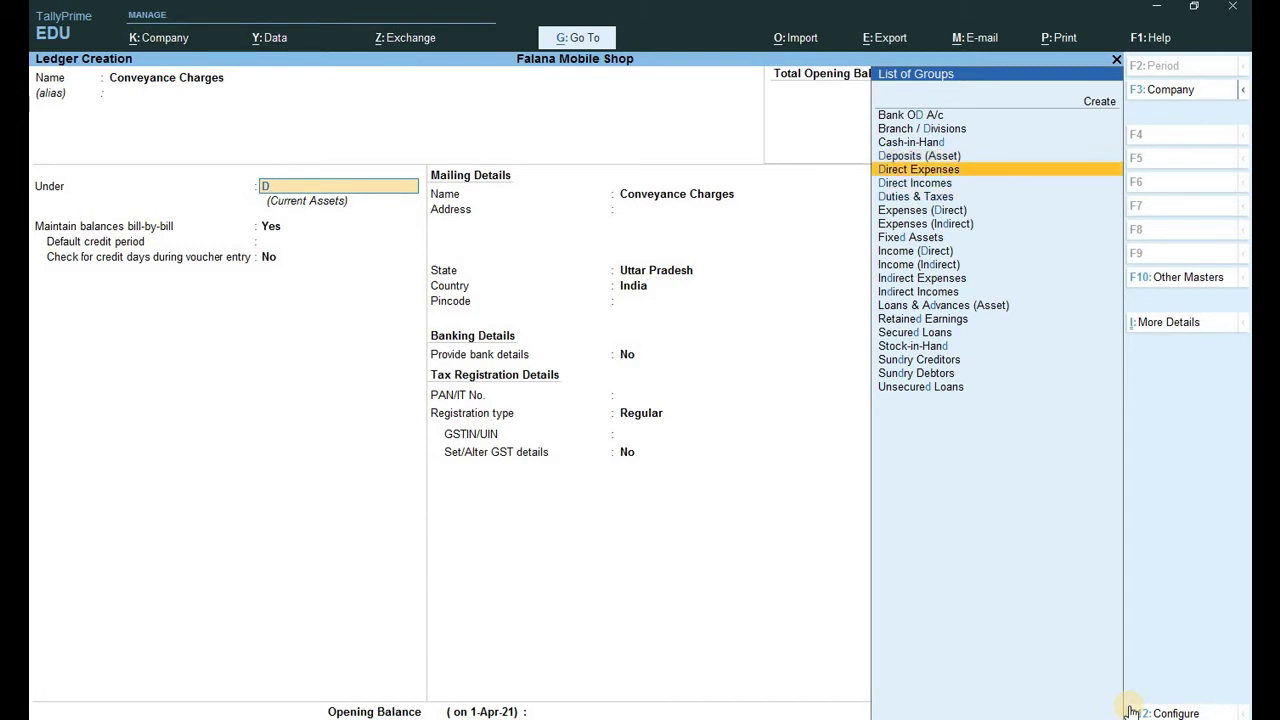
key("Return")
key("Return")
key("Return")
key("Return")
key("Return")
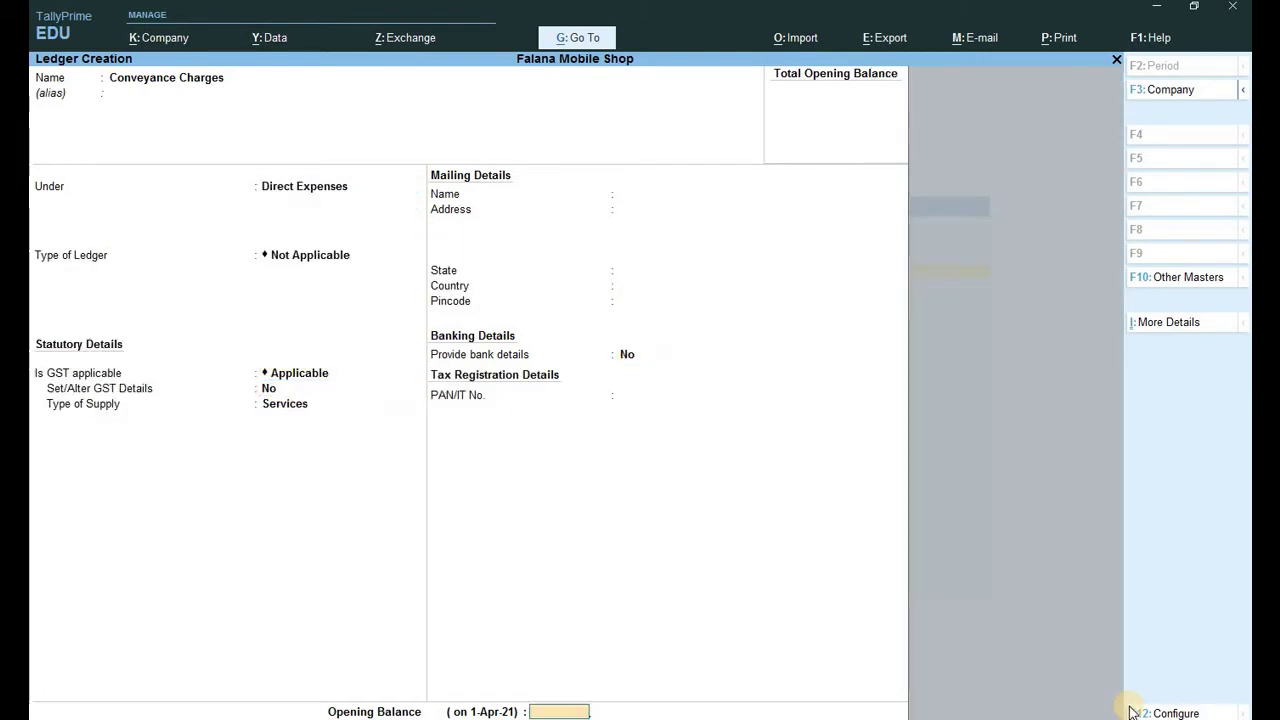
key("Return")
key("Return")
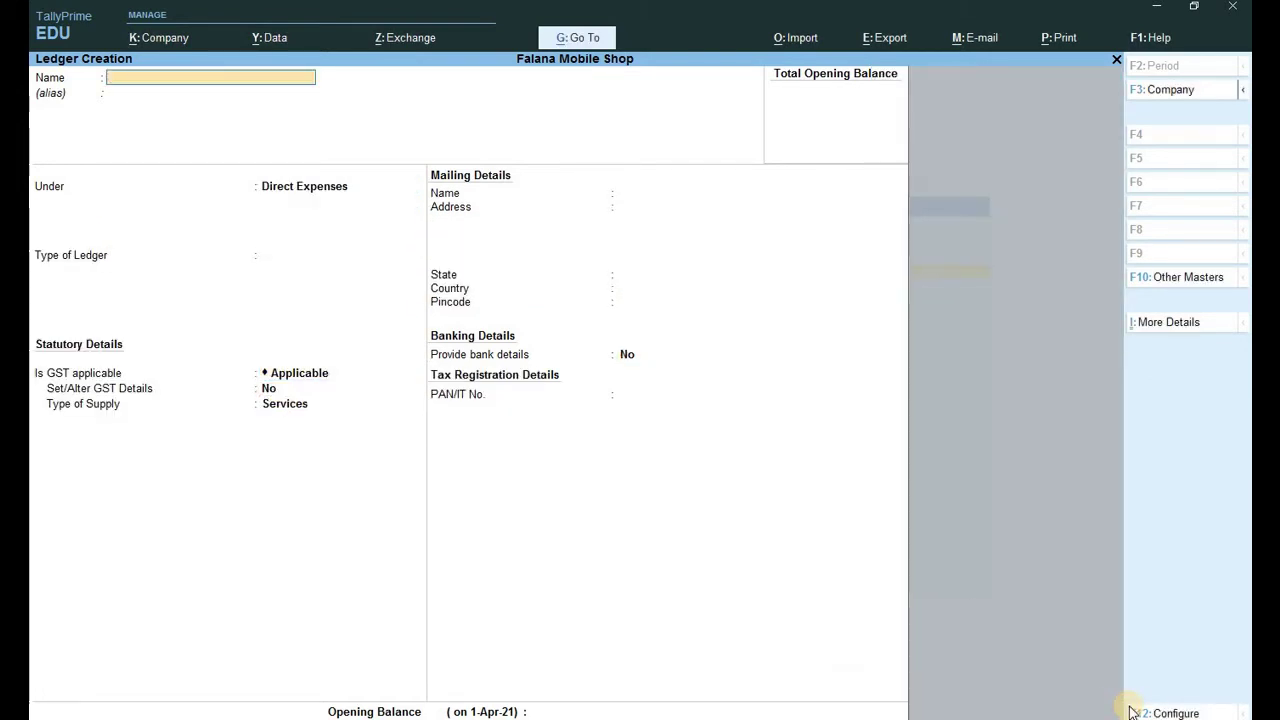
key("Escape")
key("Escape")
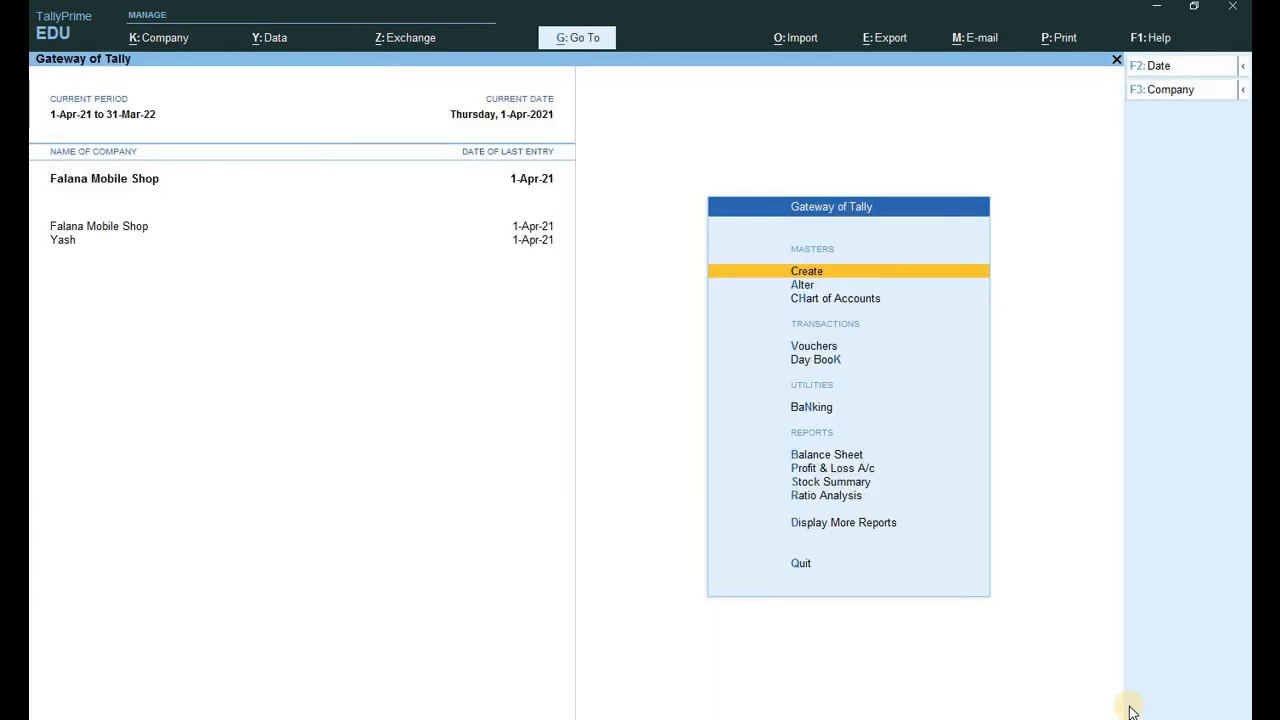
Begin a Payment voucher from Cash with Conveyance Charges on the particulars line.
key("v")
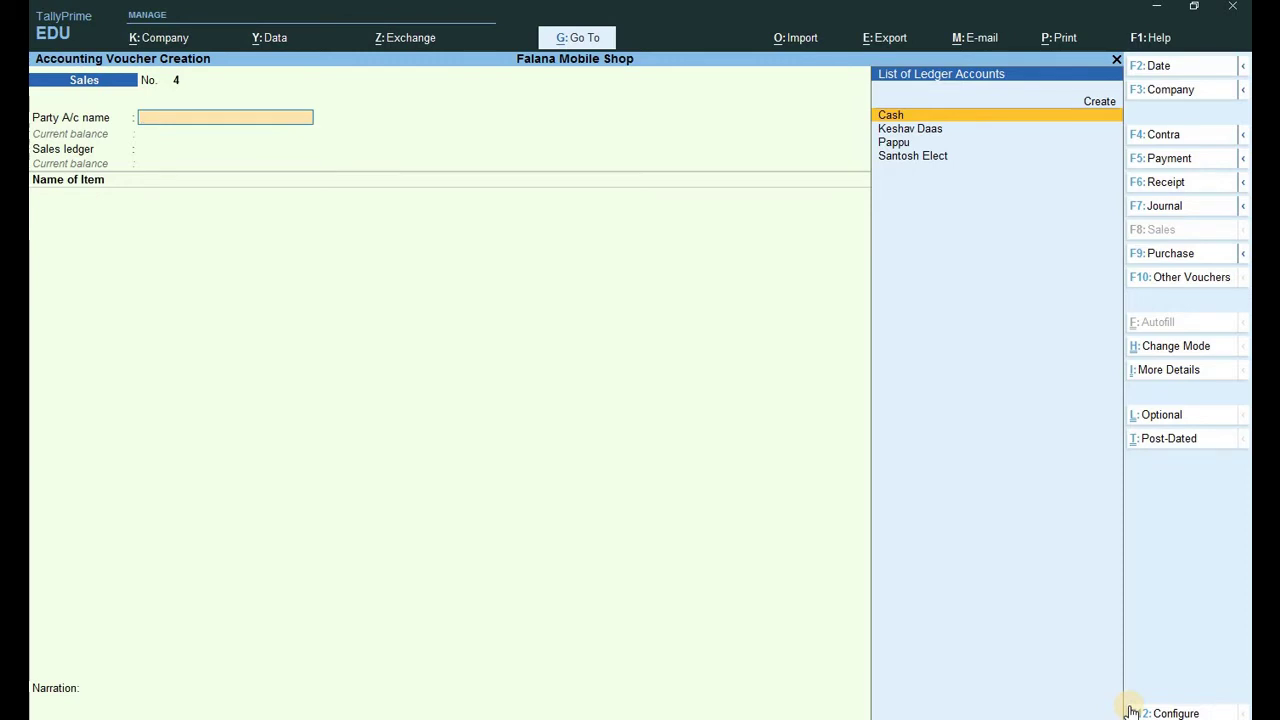
key("F5")
type("ca")
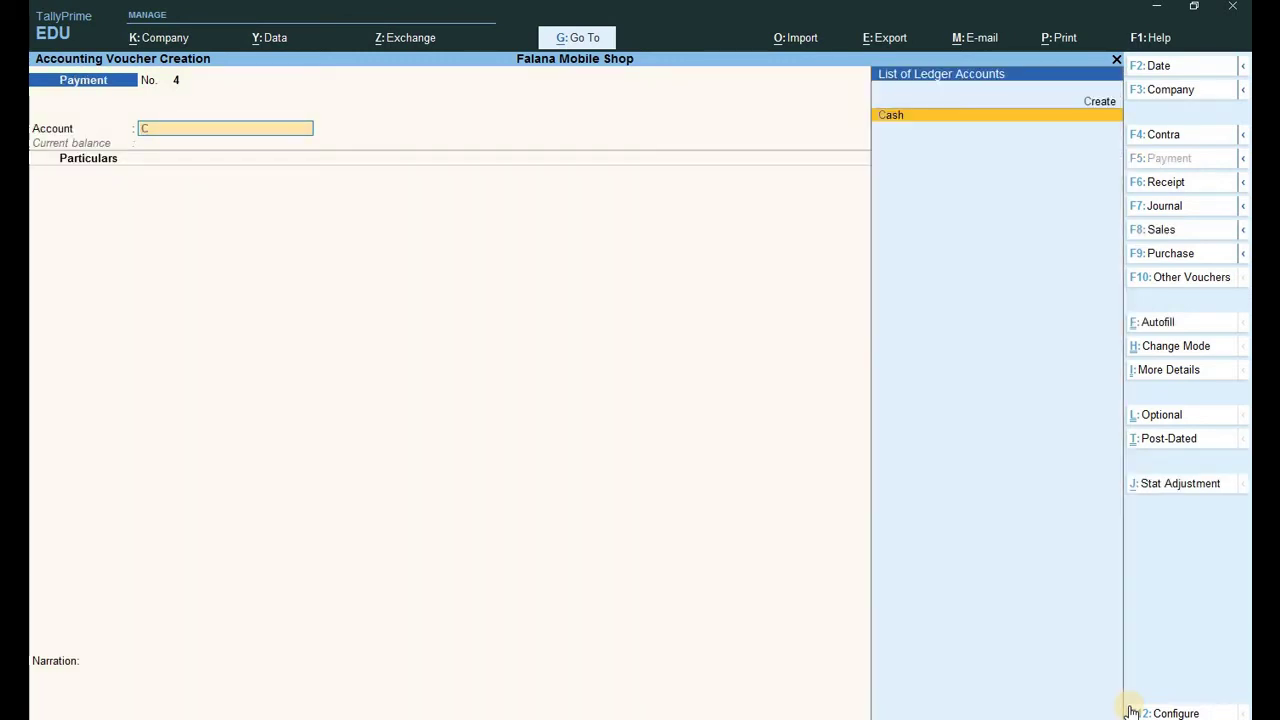
key("Return")
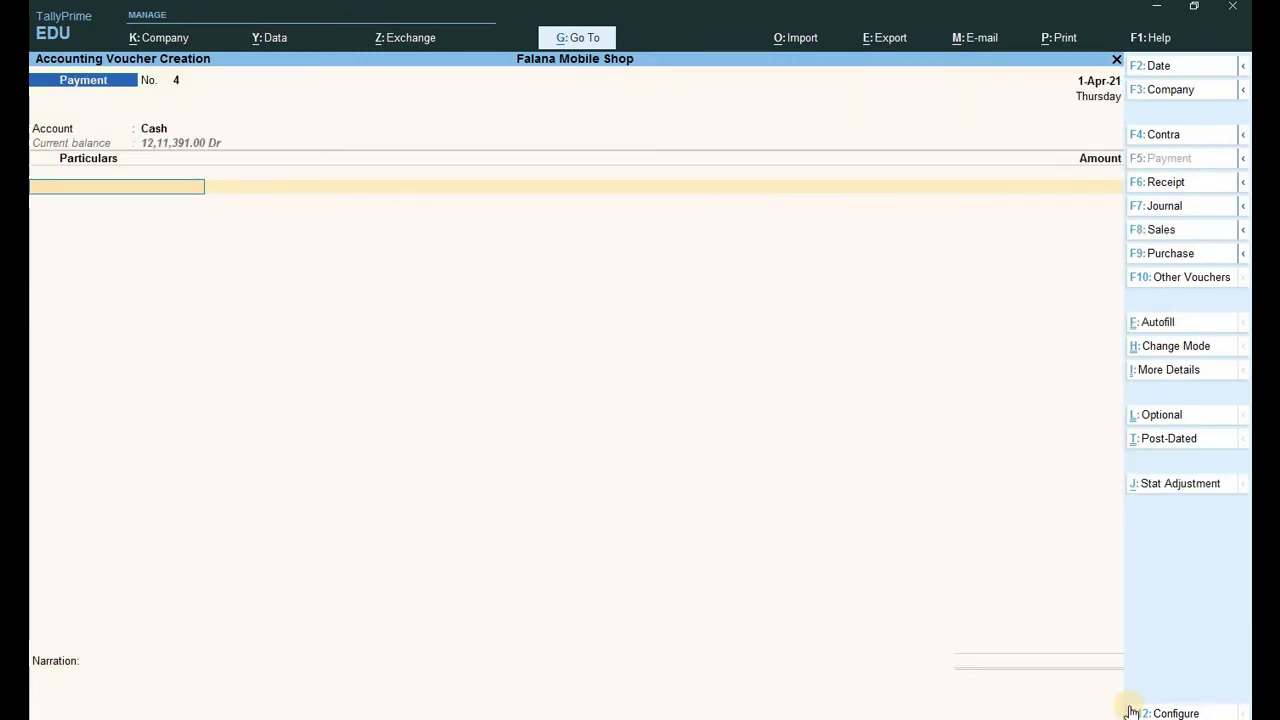
type("c")
key("Down")
key("Down")
key("Down")
key("Down")
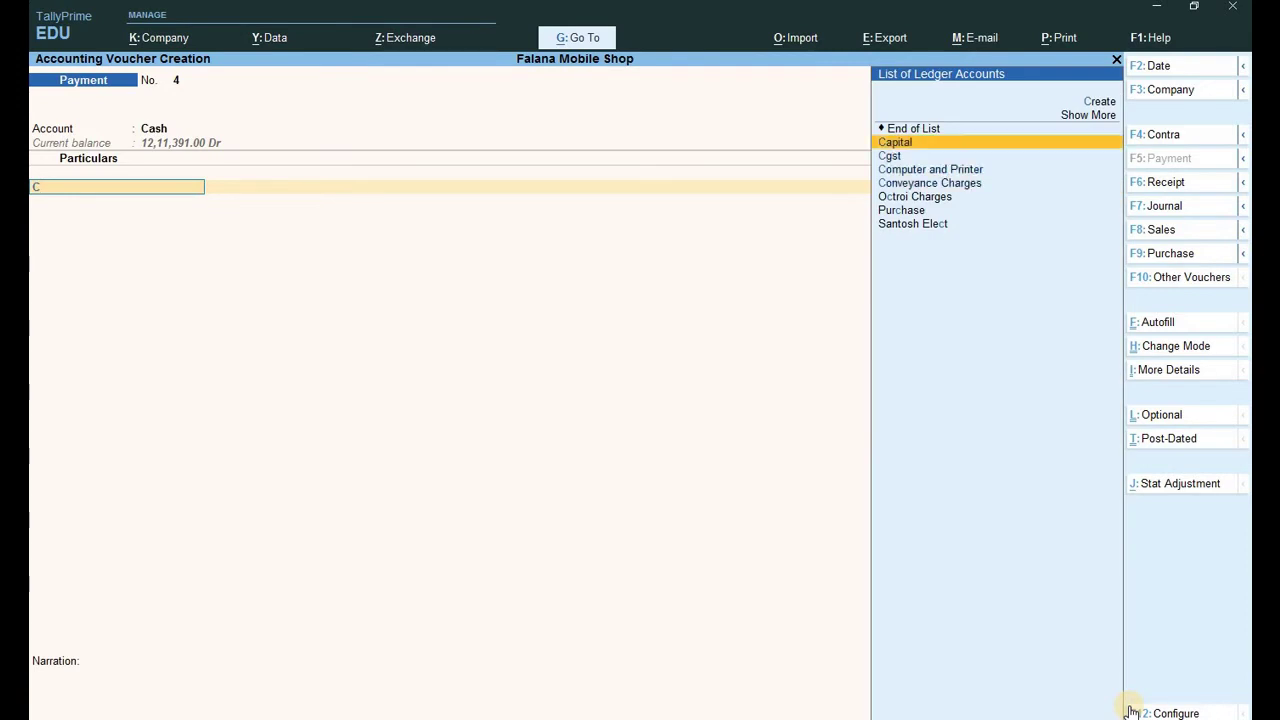
key("Return")
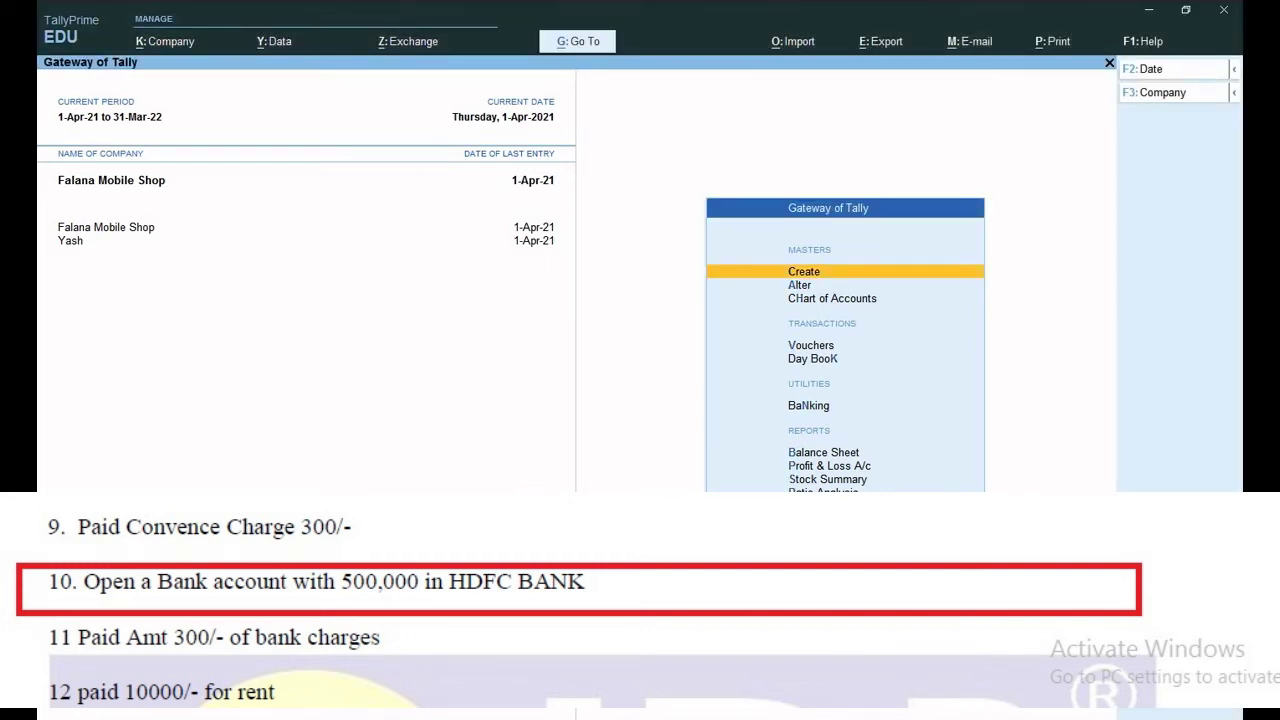
Start a new ledger named HDFC BANK.
key("Down")
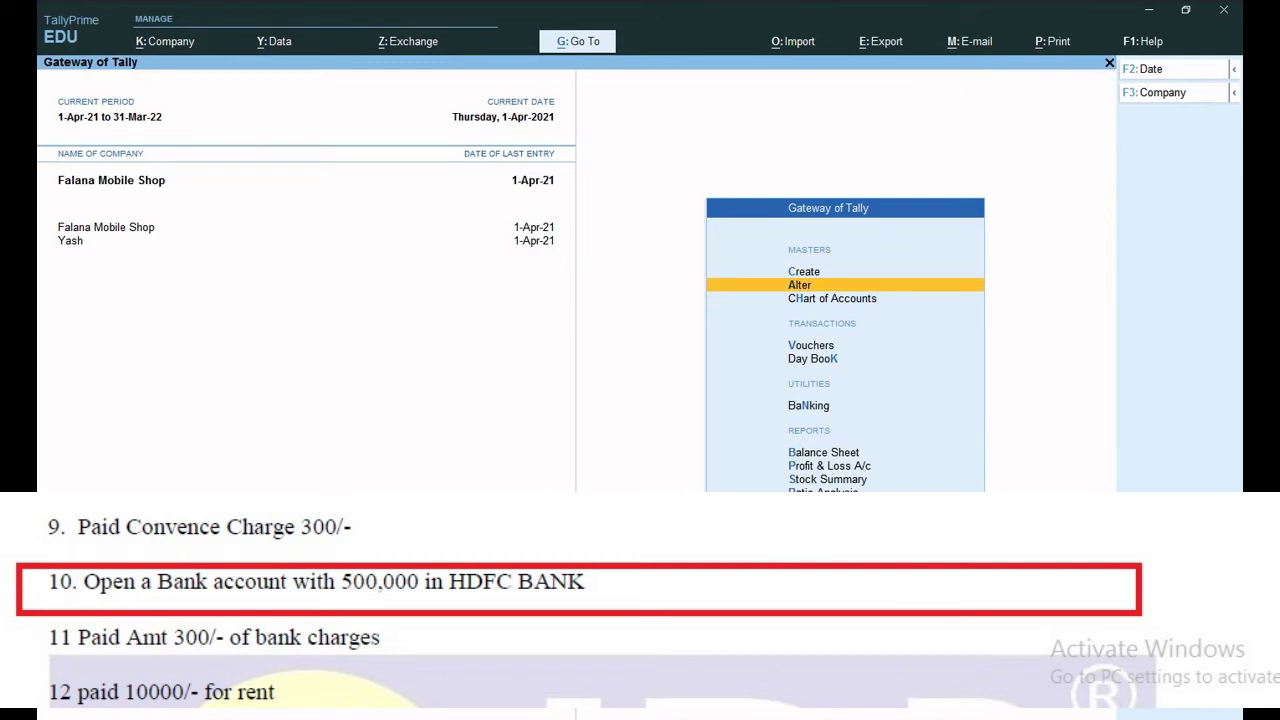
key("Up")
key("Return")
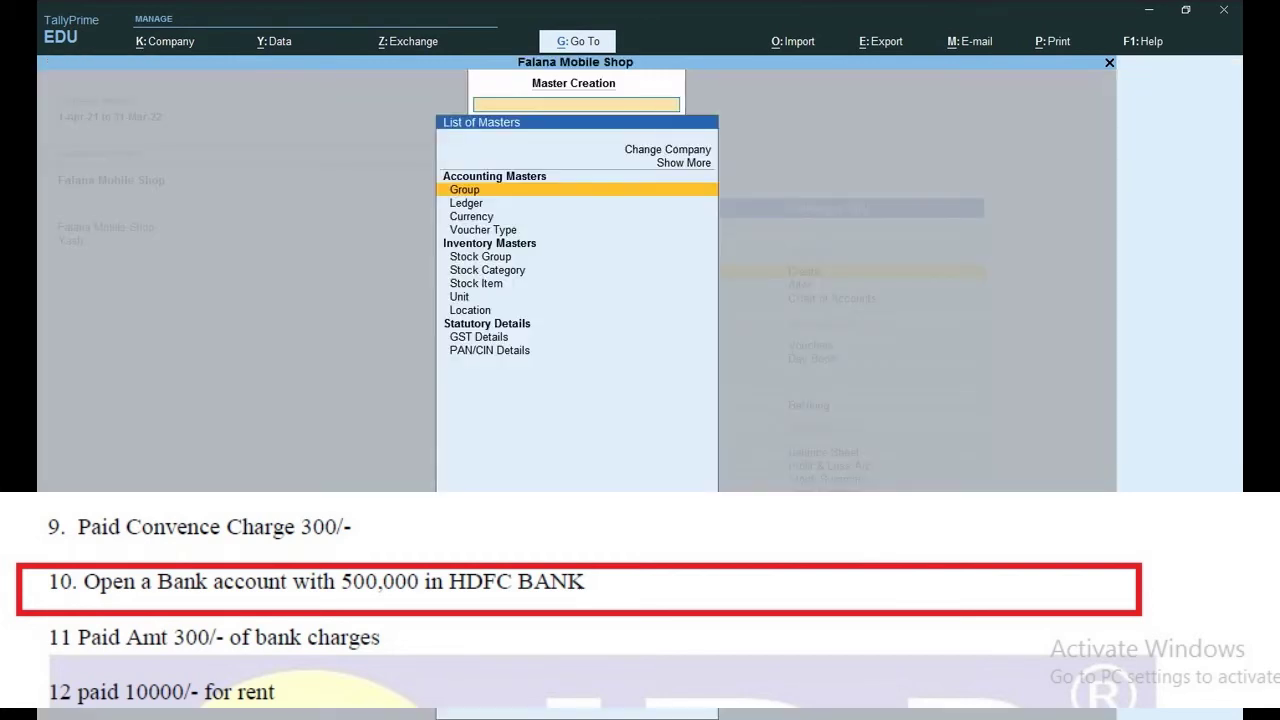
key("Down")
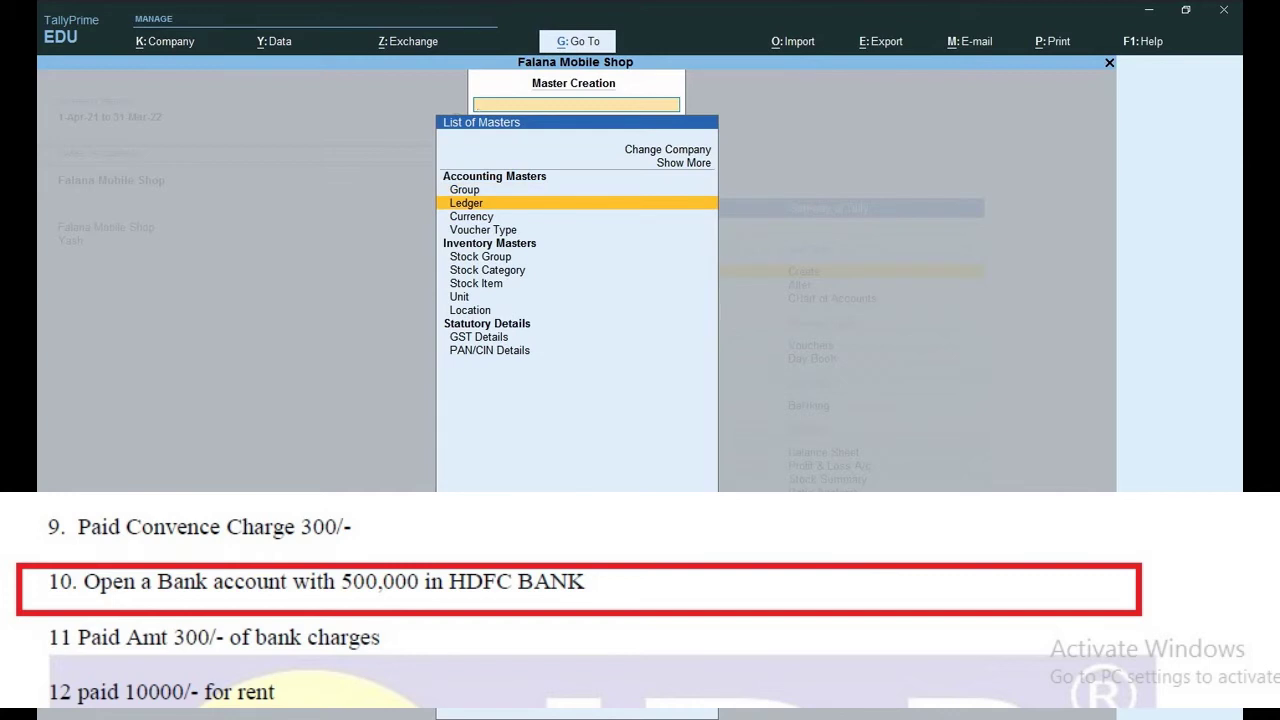
key("Return")
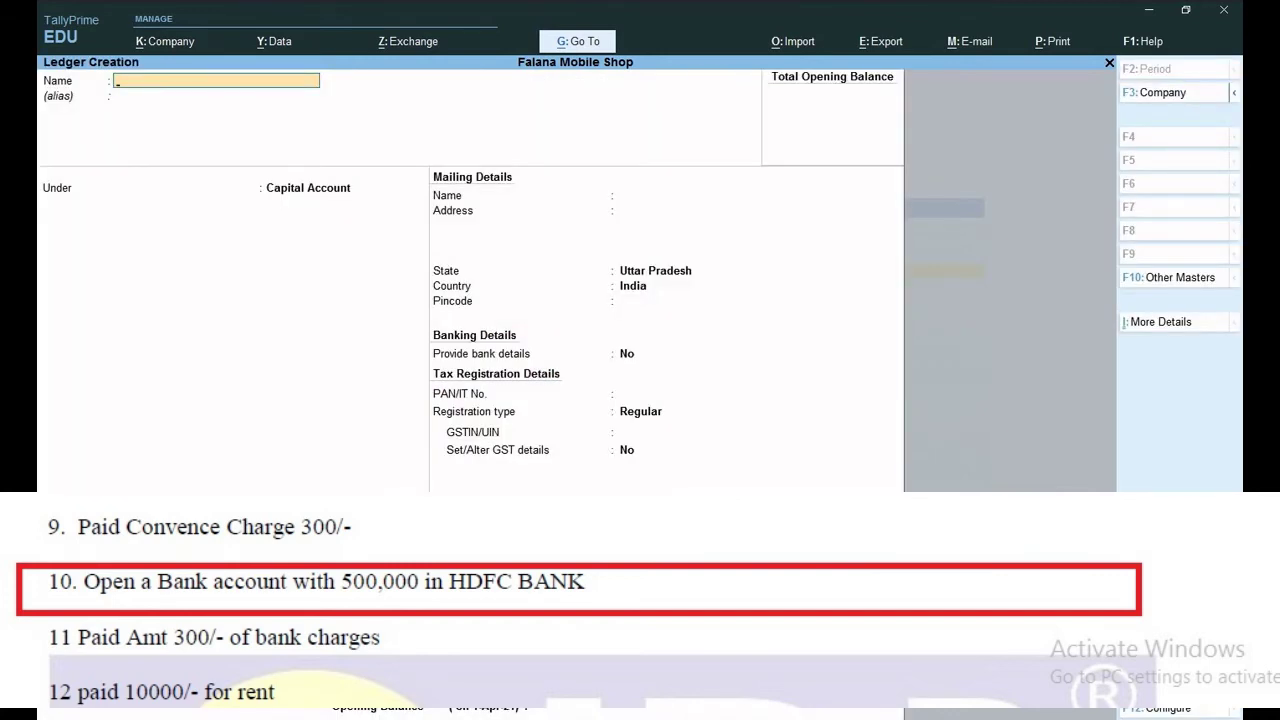
type("HDFC BANK")
key("Return")
key("Return")
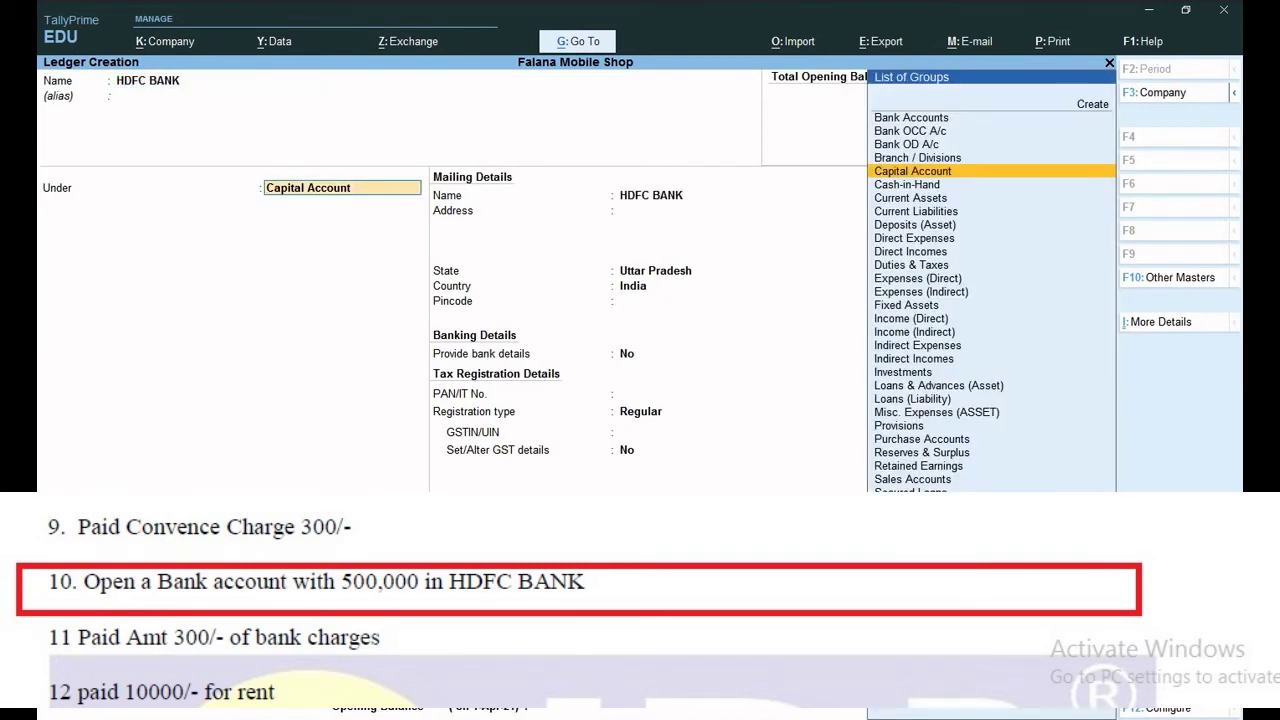
Put HDFC BANK under Bank Accounts, save it and return to the gateway.
type("B")
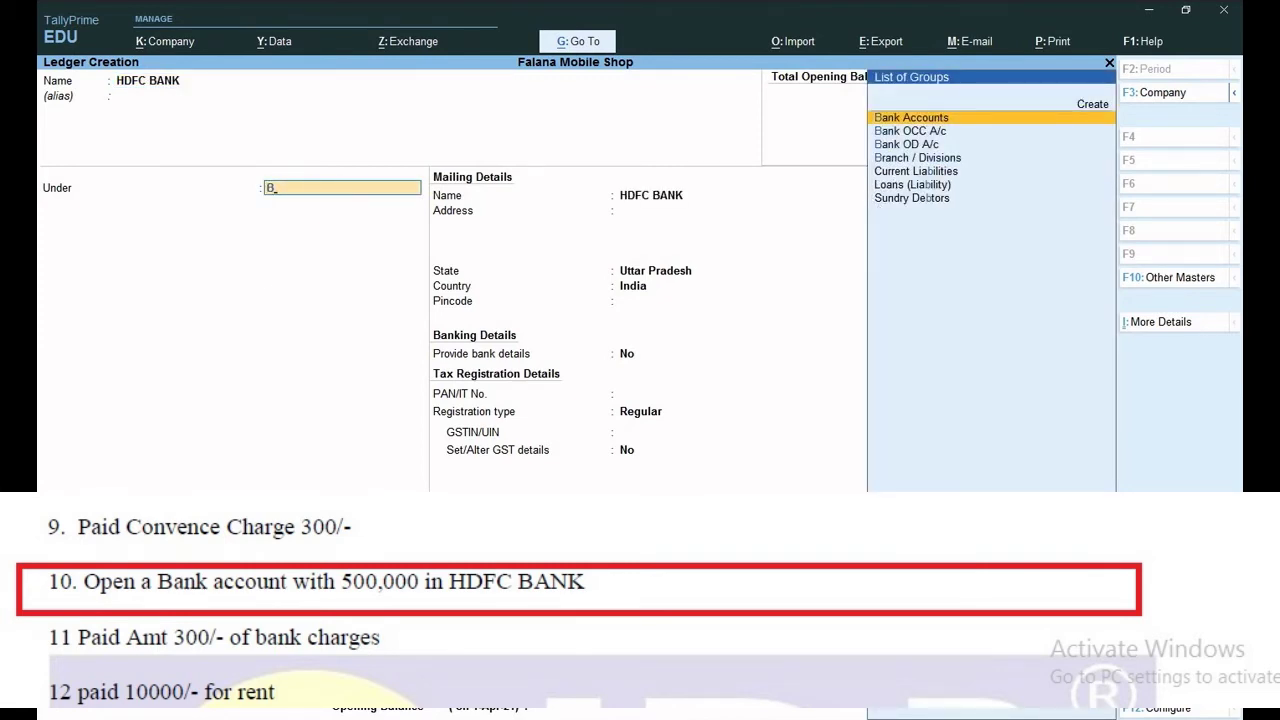
key("Return")
key("Return")
key("Return")
key("Return")
key("Return")
key("Return")
key("Return")
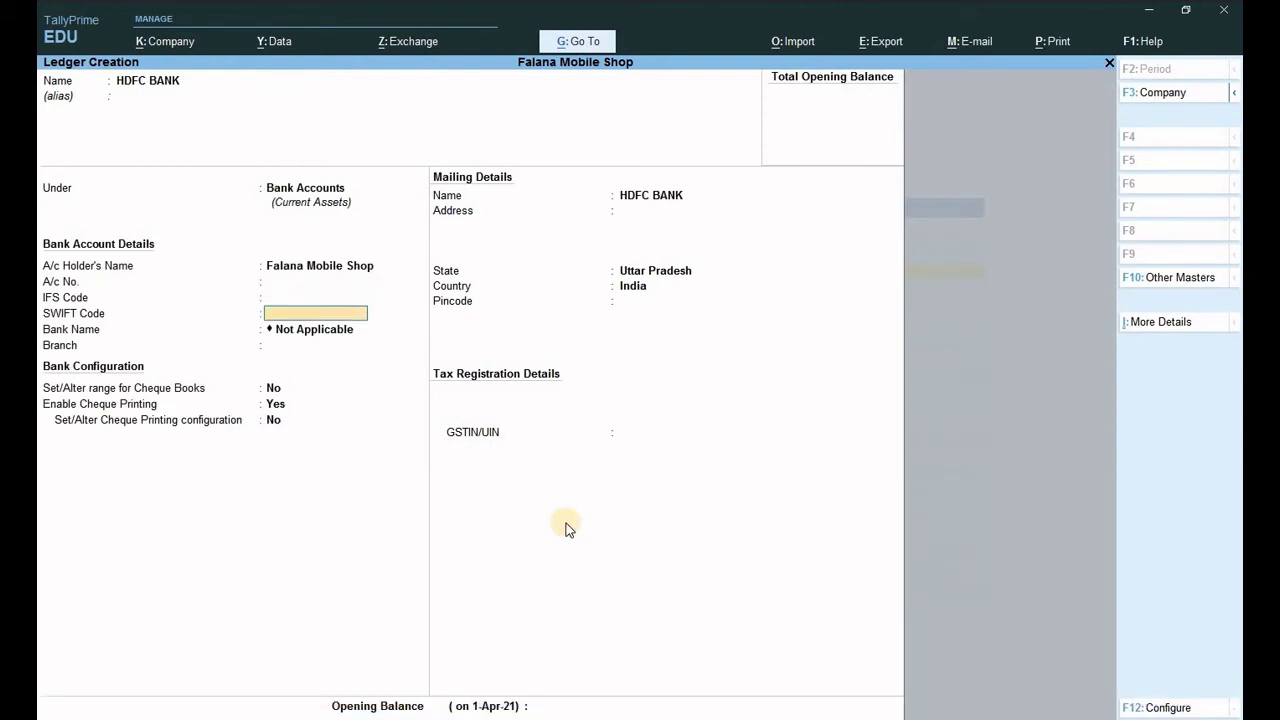
key("Return")
key("Return")
key("Return")
key("Return")
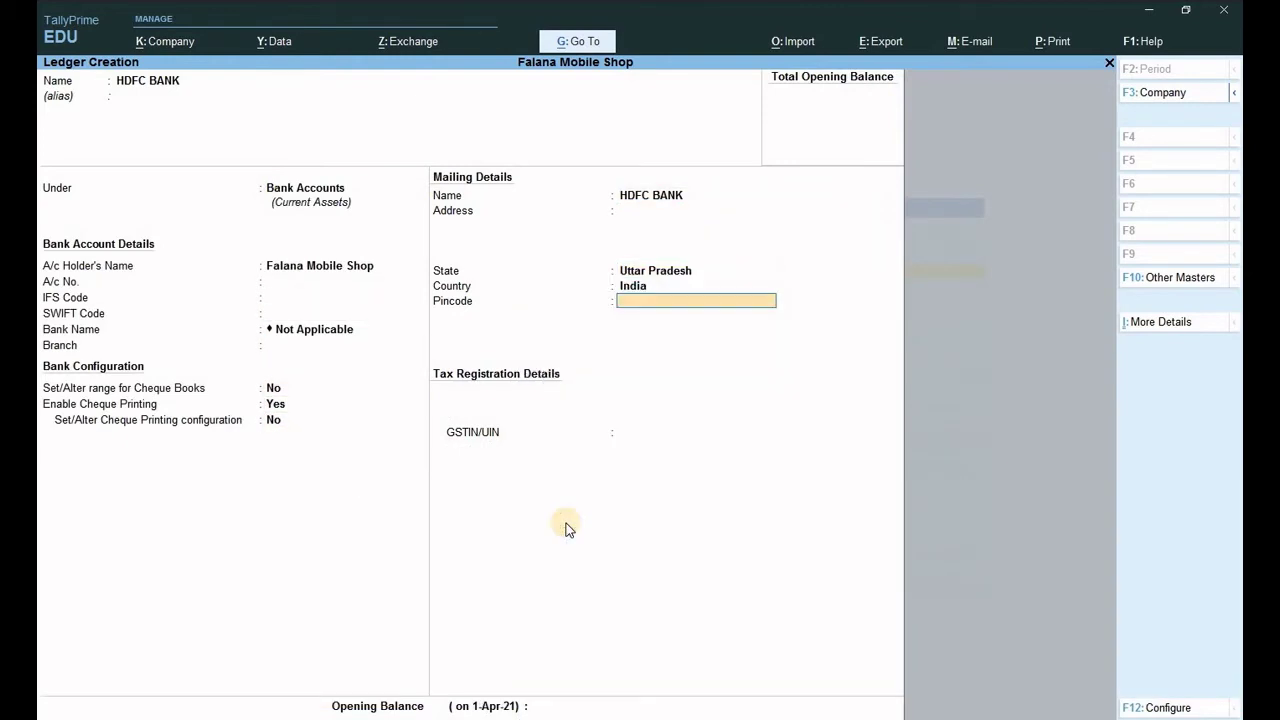
key("Return")
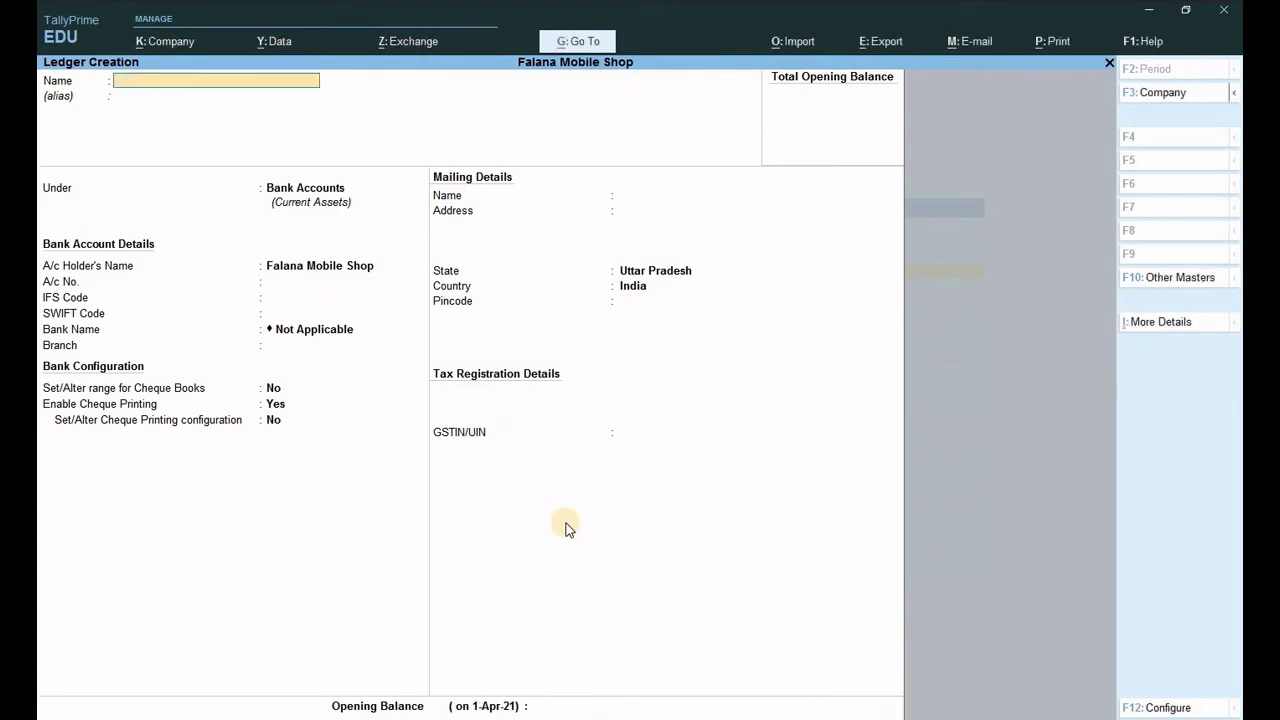
key("Escape")
key("Return")
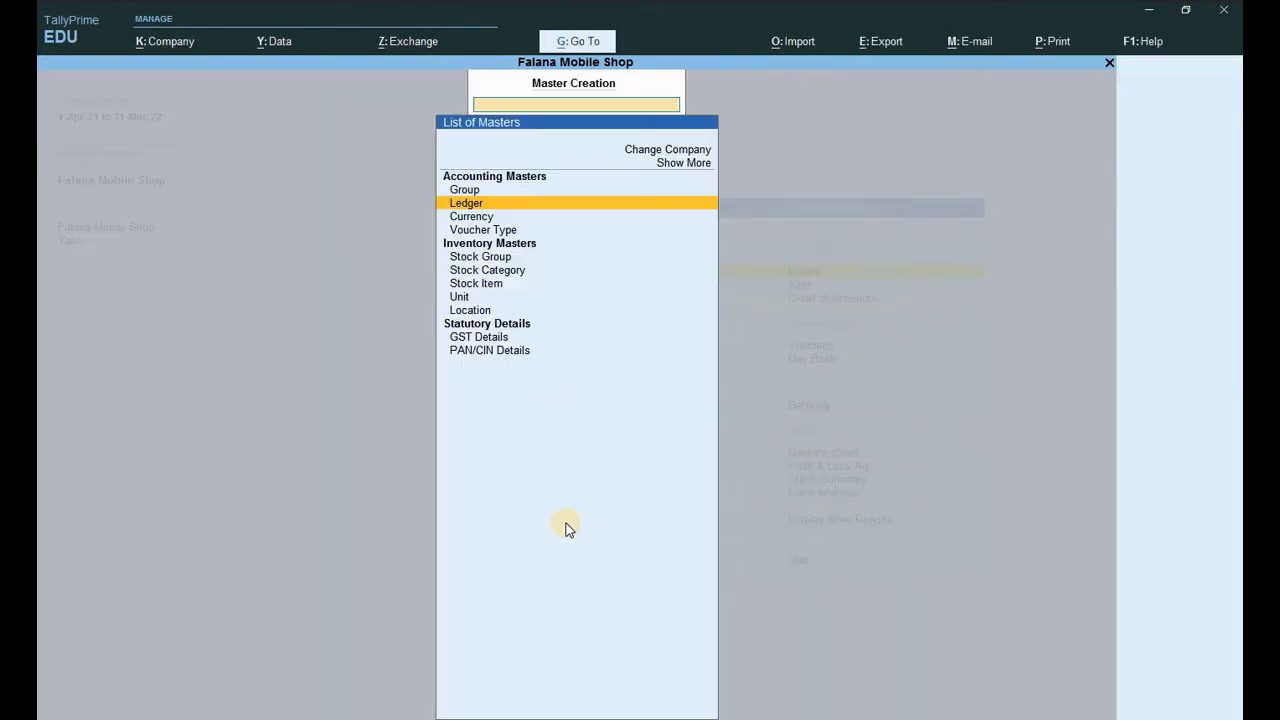
key("Escape")
Enter Contra voucher 1 depositing 5,00,000.00 Cash into HDFC BANK.
key("v")
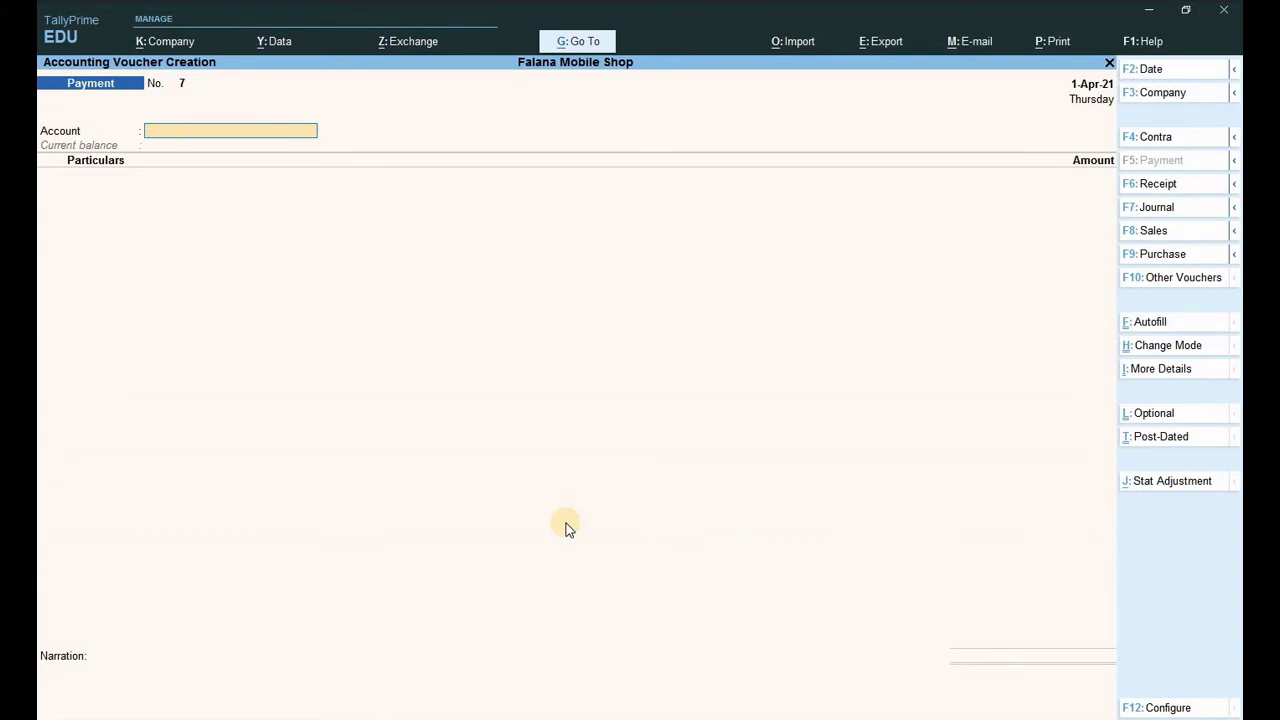
key("F4")
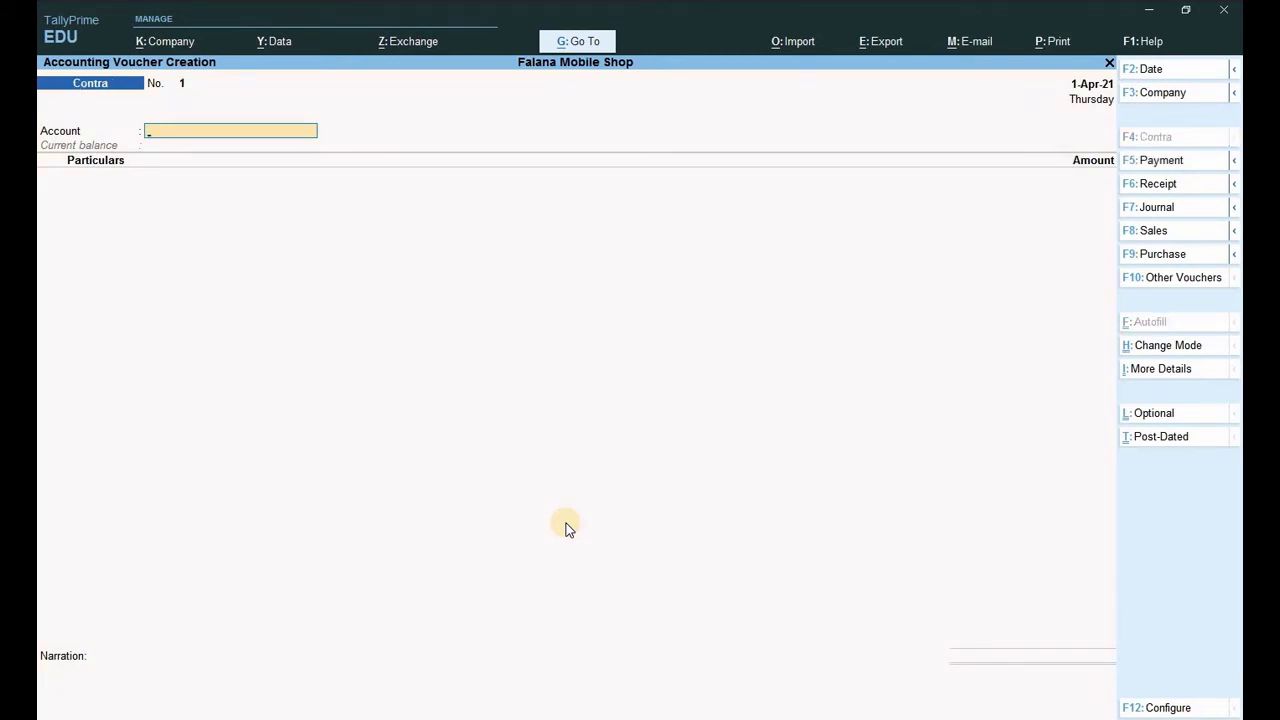
type("BA")
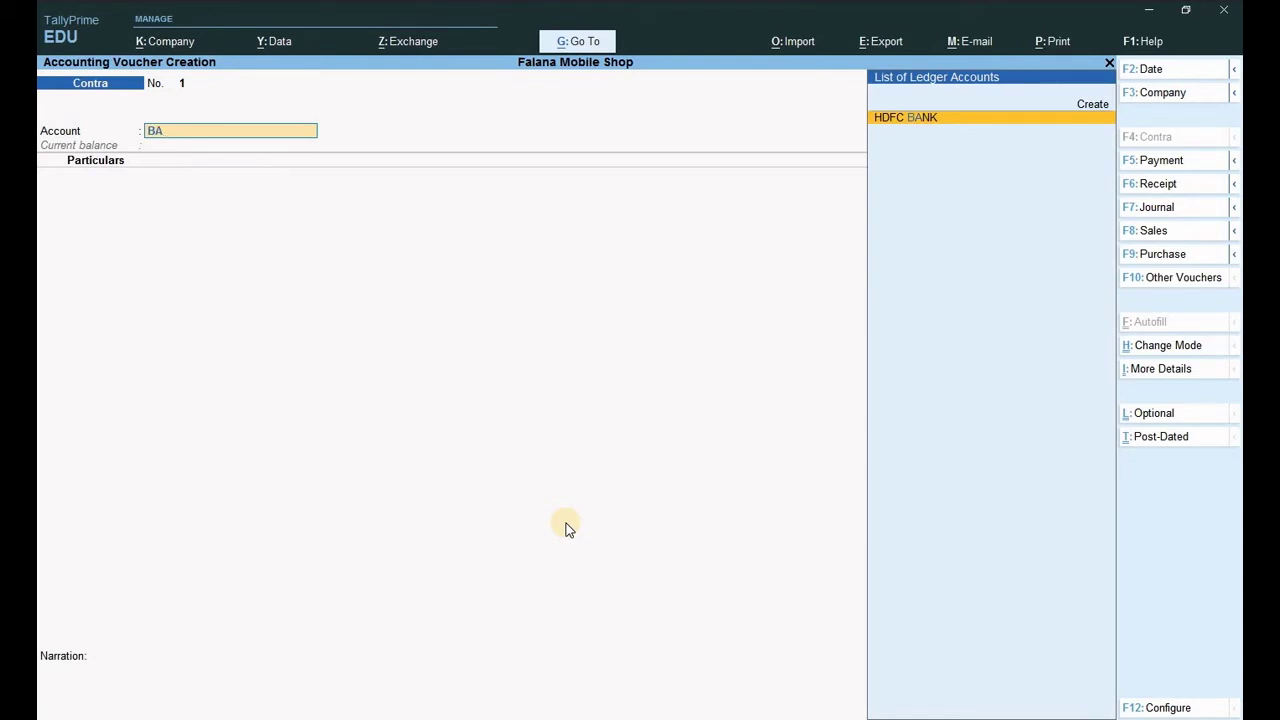
key("Return")
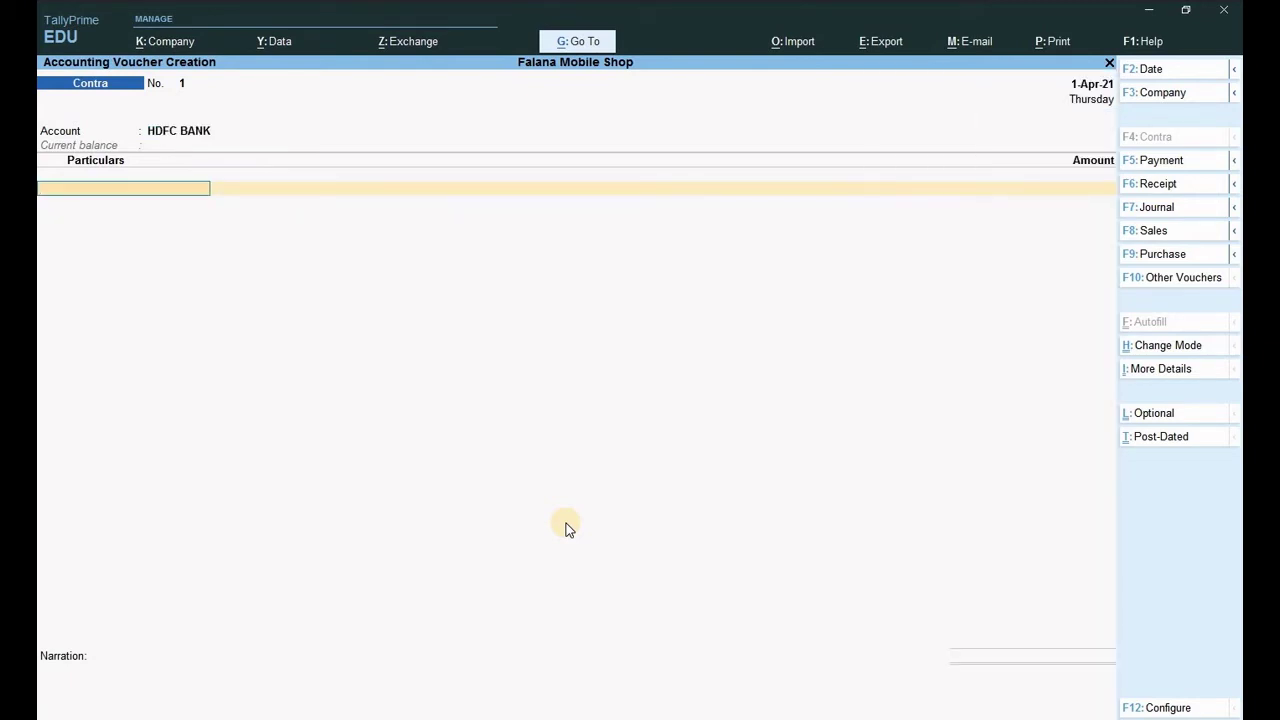
type("CA")
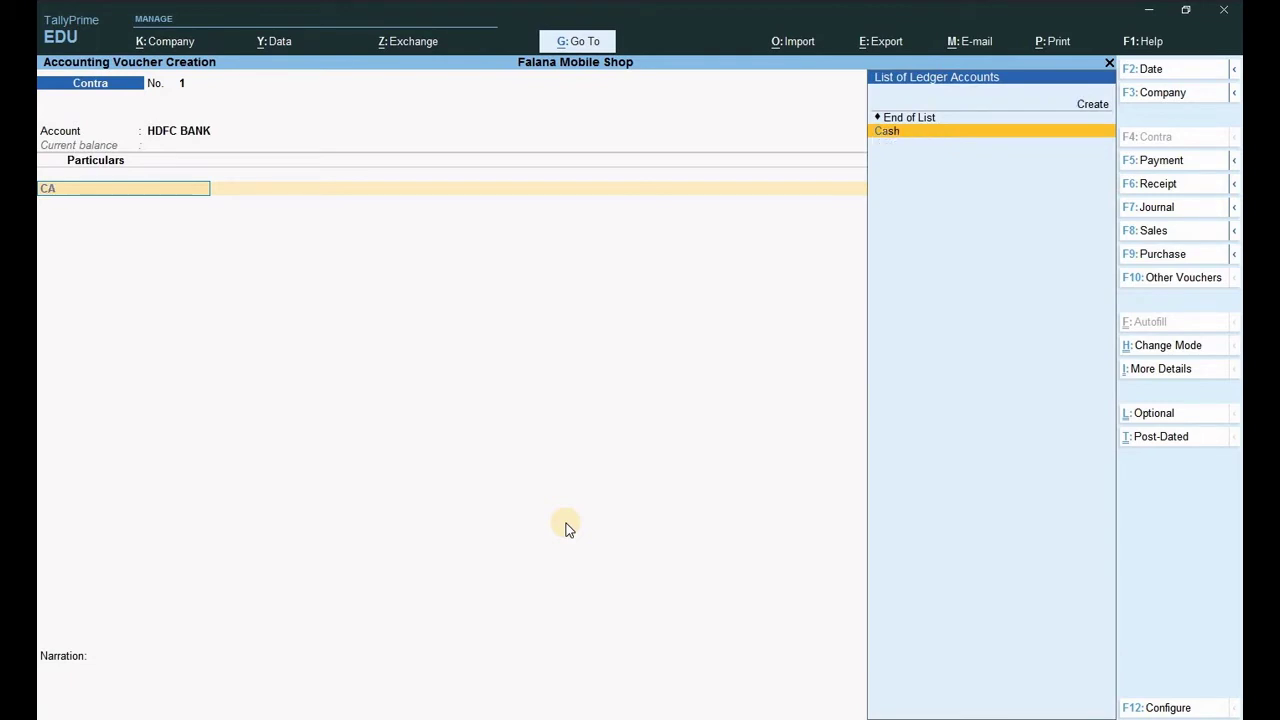
key("Return")
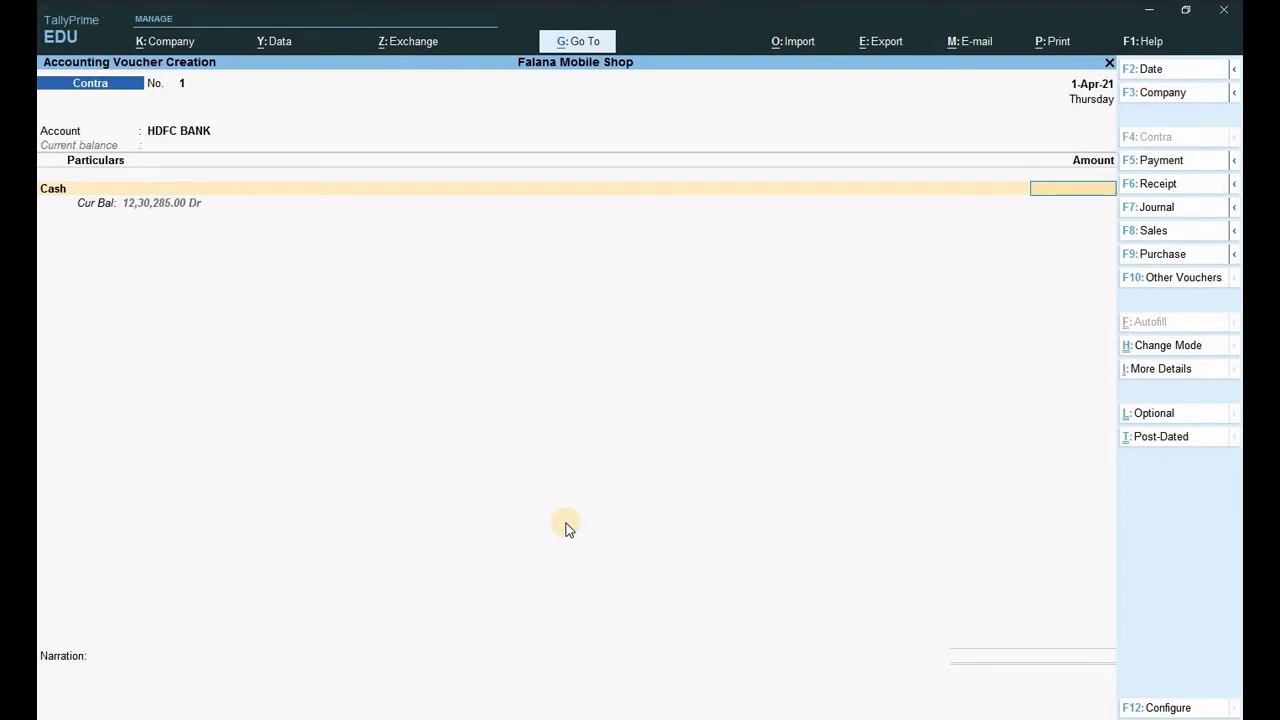
type("500000")
key("Return")
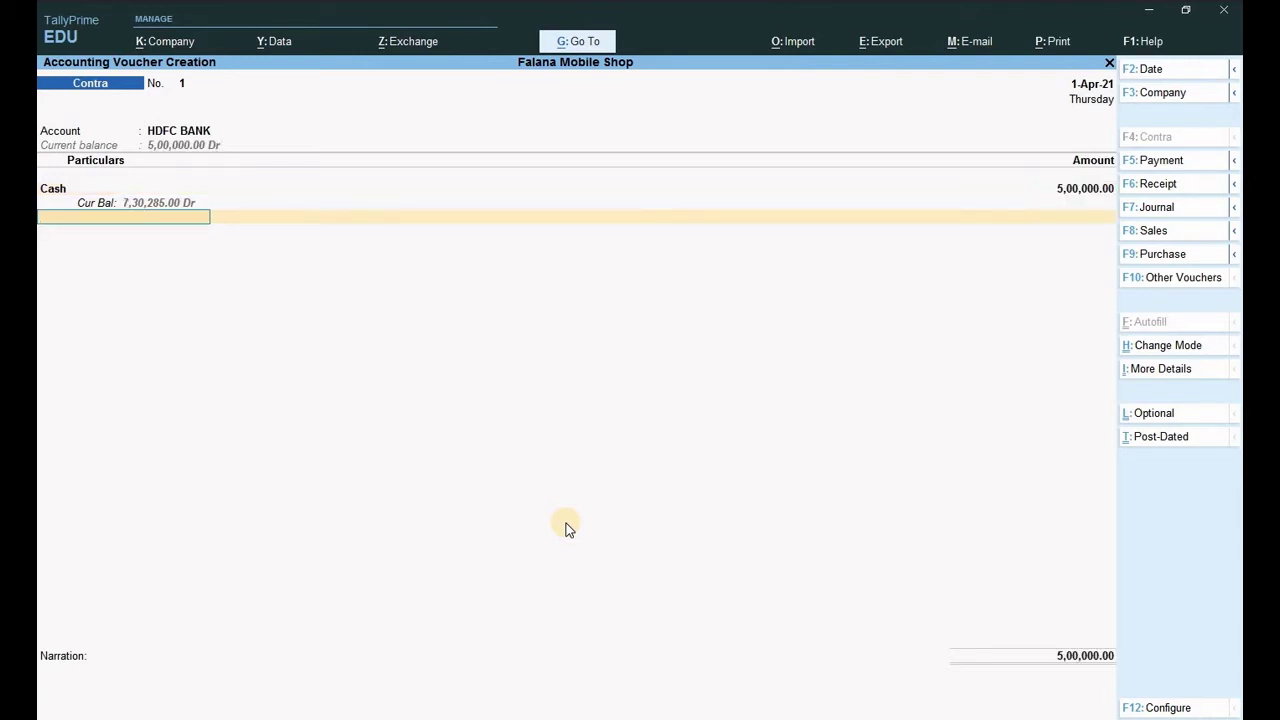
key("Return")
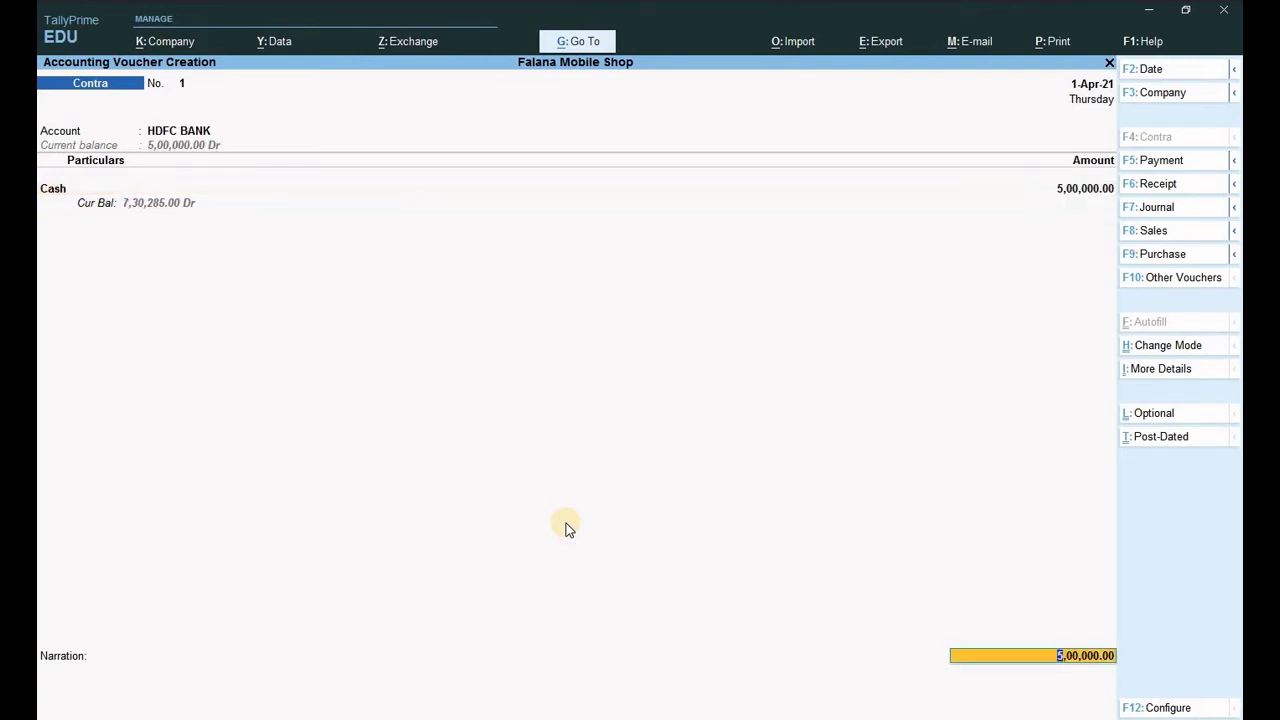
Pass through bank allocations and empty cash denominations, save the 5,00,000.00 Contra voucher, and exit.
key("Return")
key("Return")
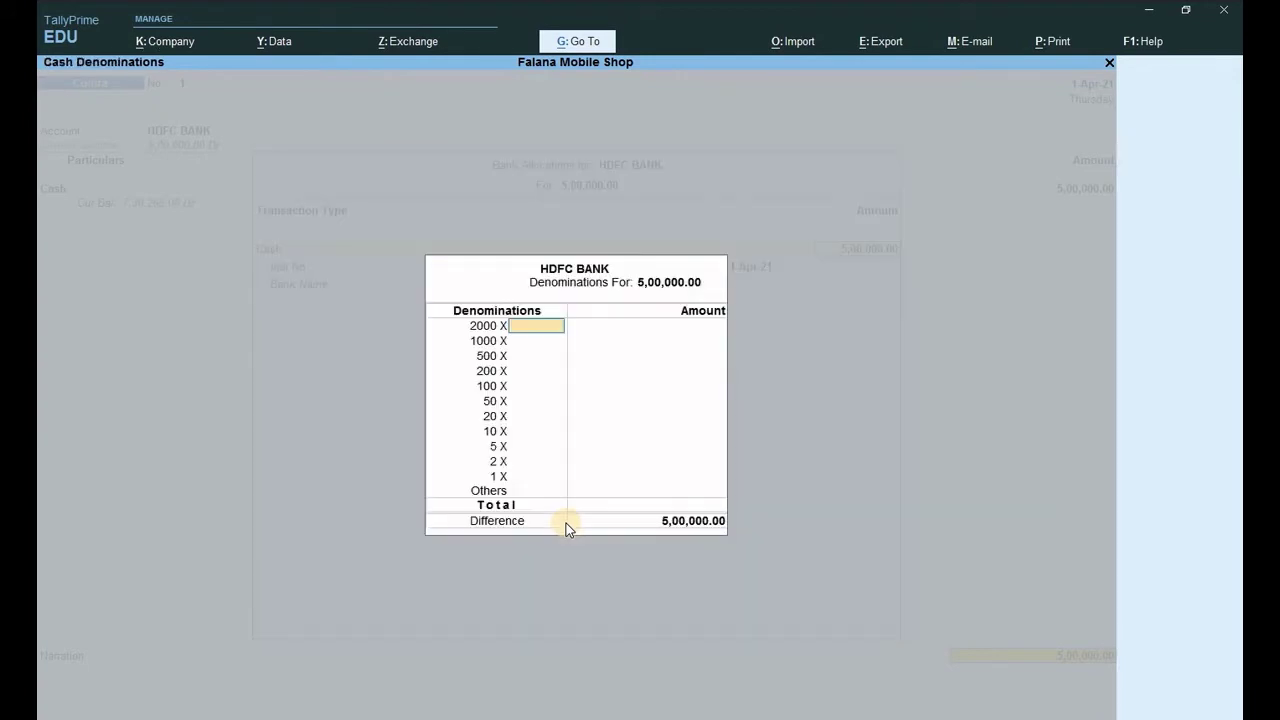
key("Return")
key("Return")
key("Return")
key("Return")
key("Return")
key("Return")
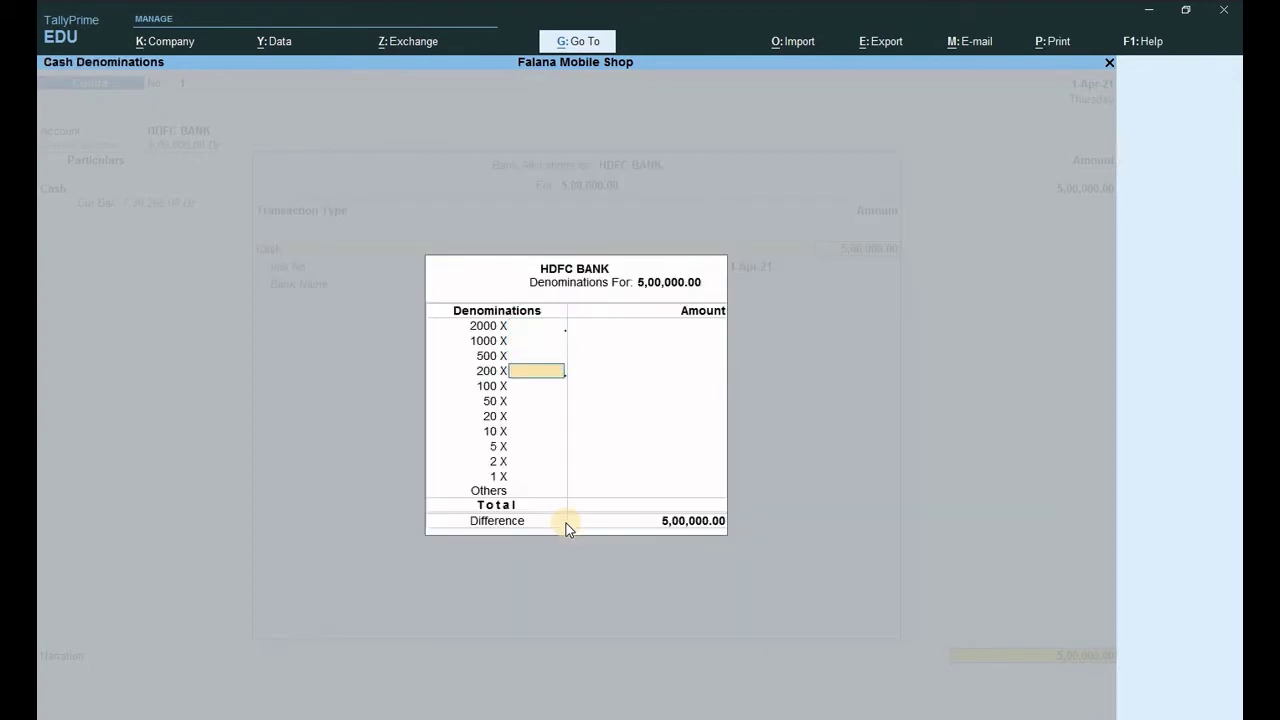
key("Return")
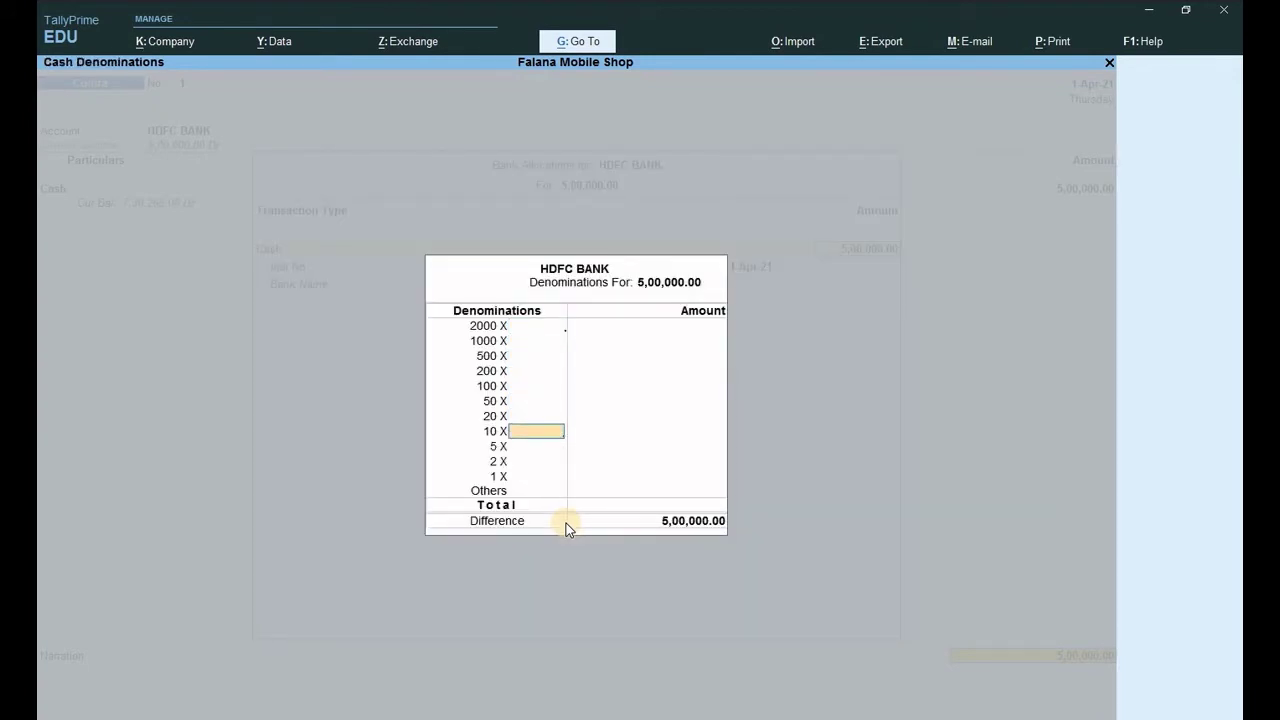
key("Return")
key("Return")
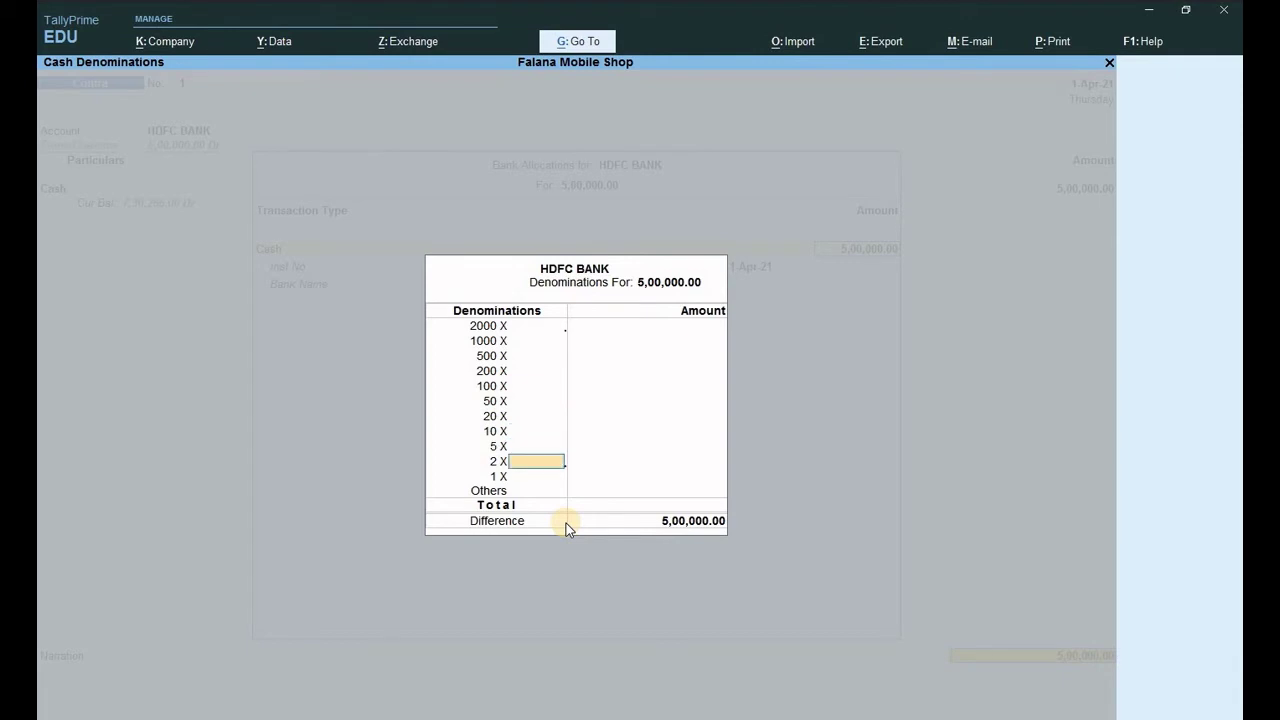
key("Return")
key("Return")
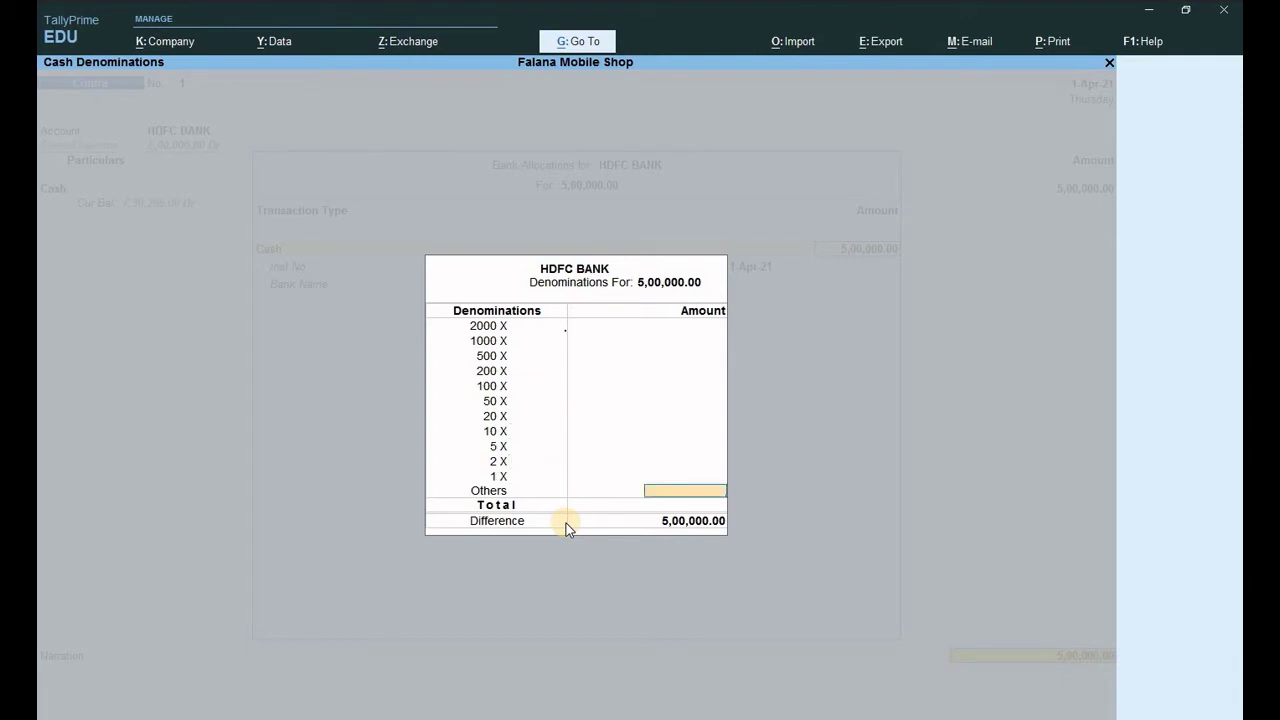
key("Return")
key("Return")
key("Return")
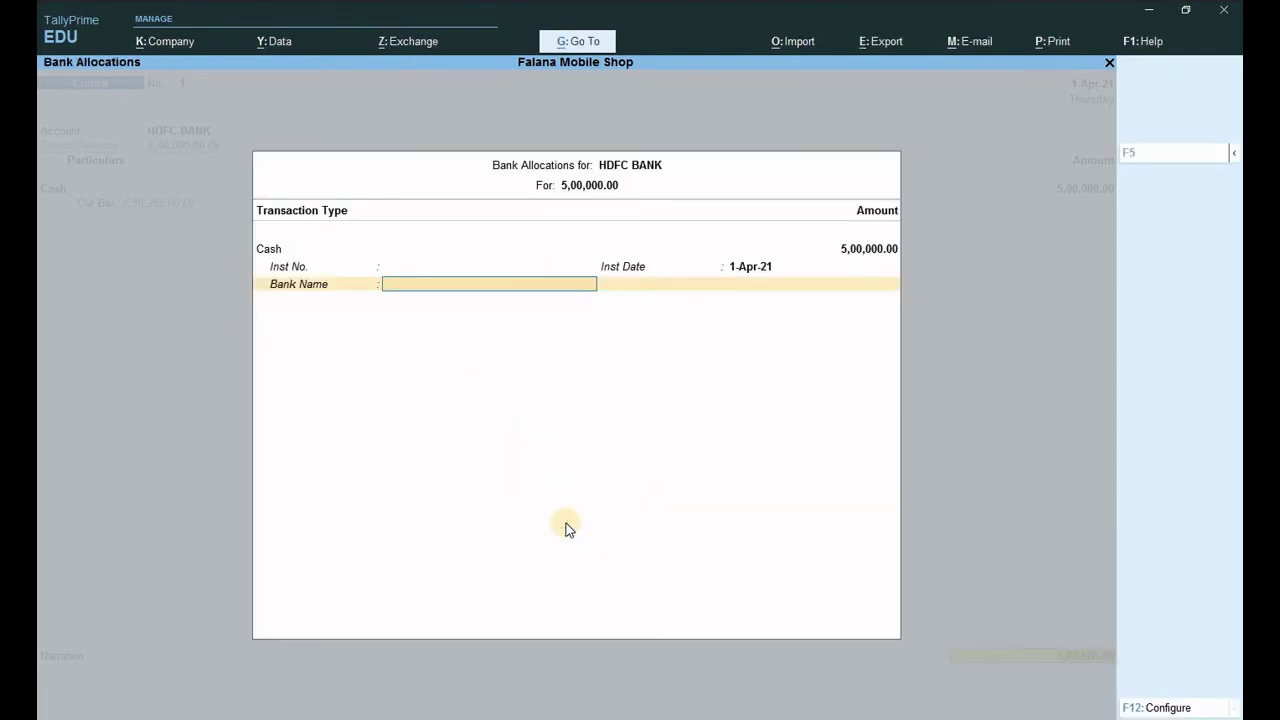
key("Return")
key("Return")
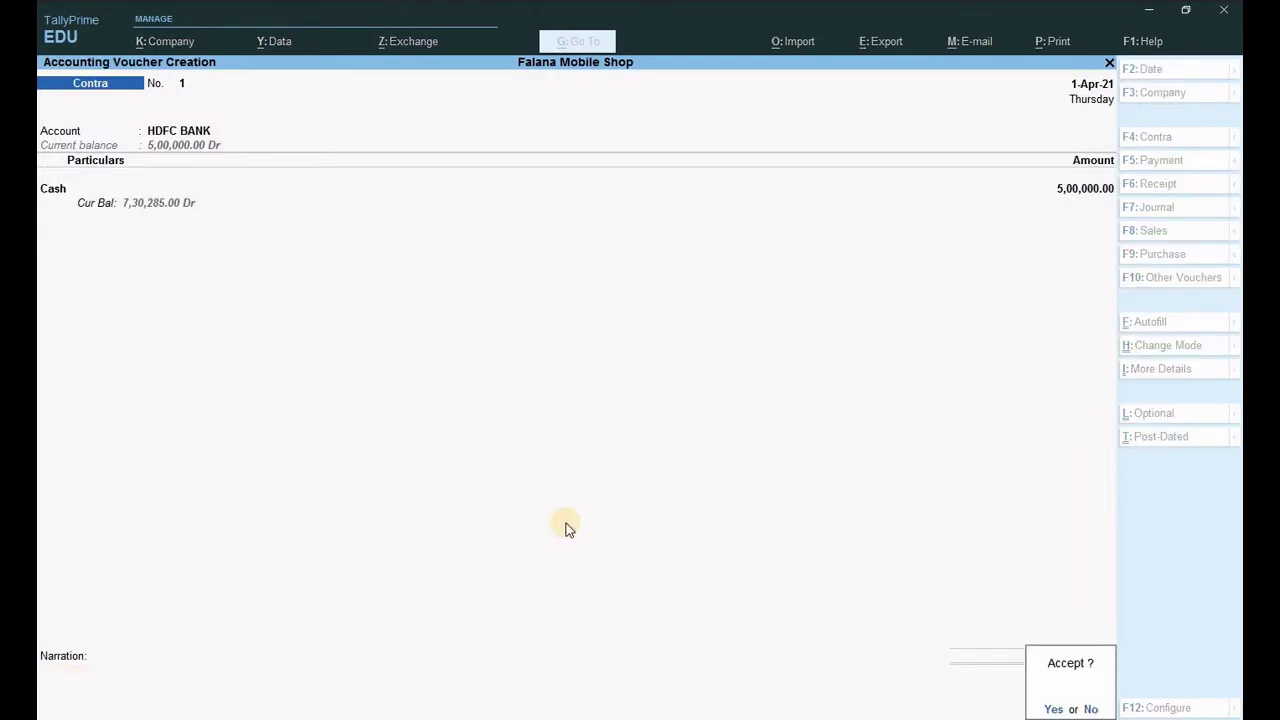
key("Return")
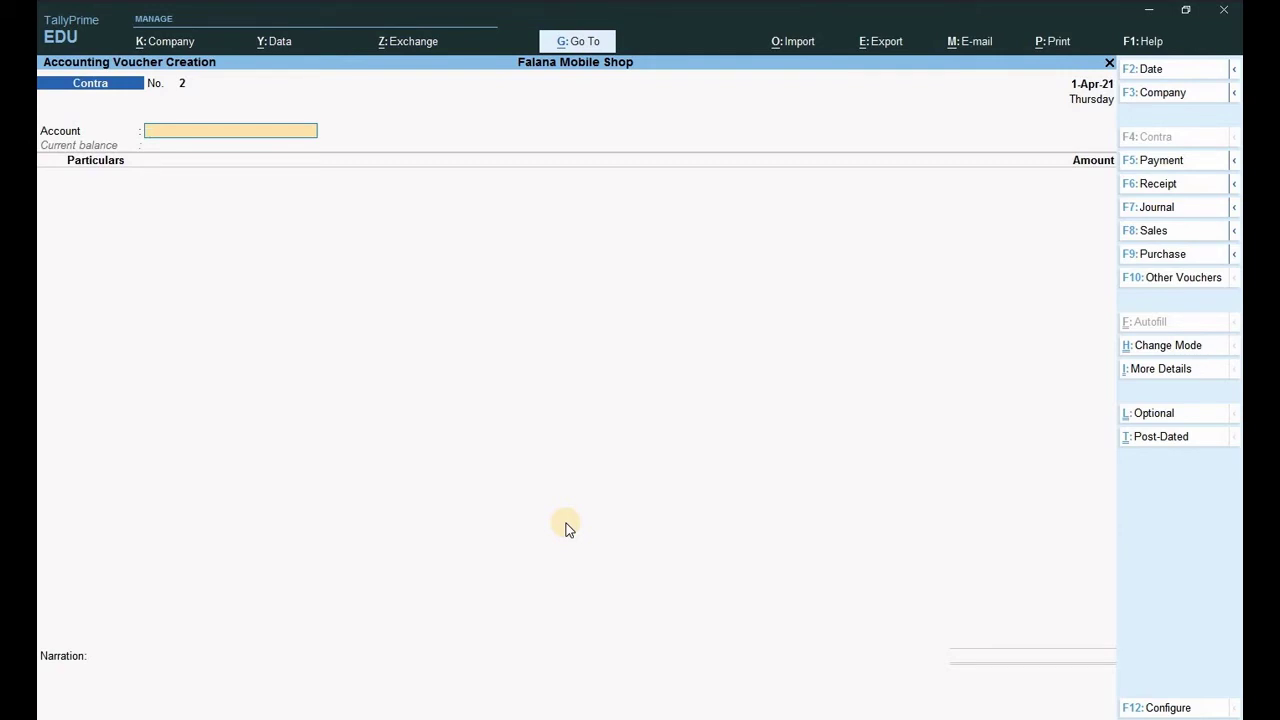
key("Escape")
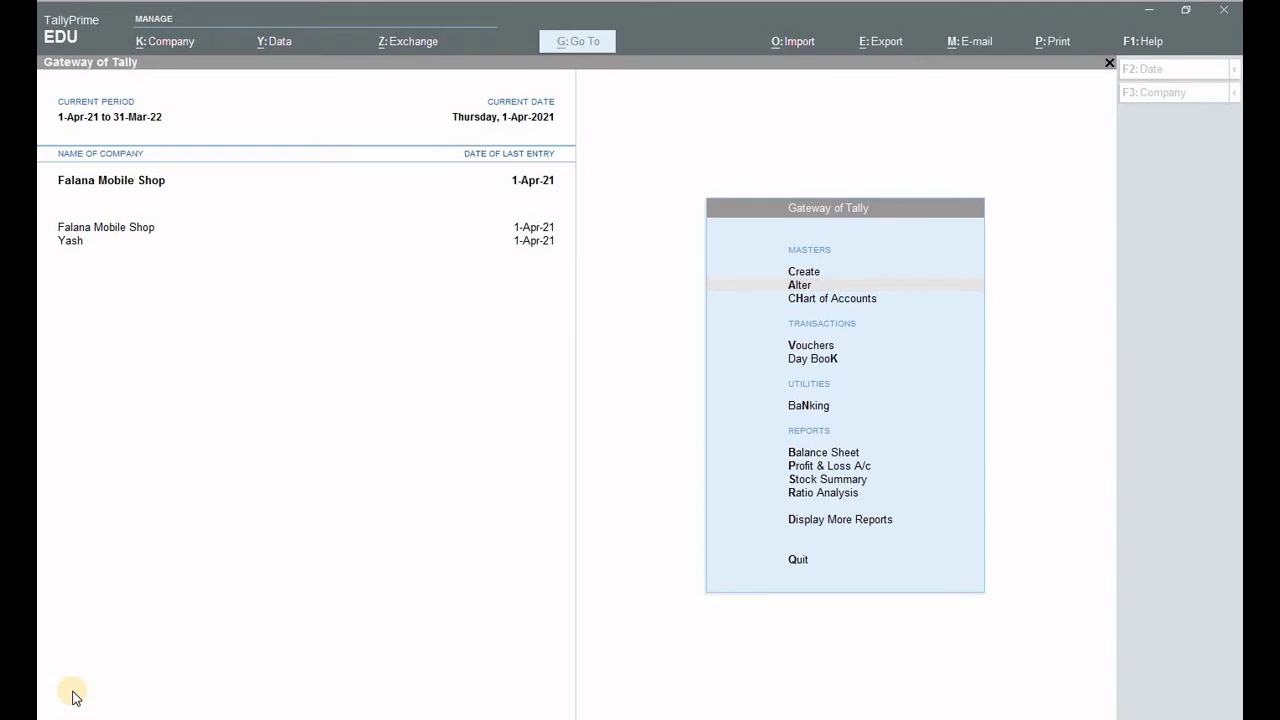
Create a Bank Charges ledger under Indirect Expenses, GST applicable with supply type Services.
key("Down")
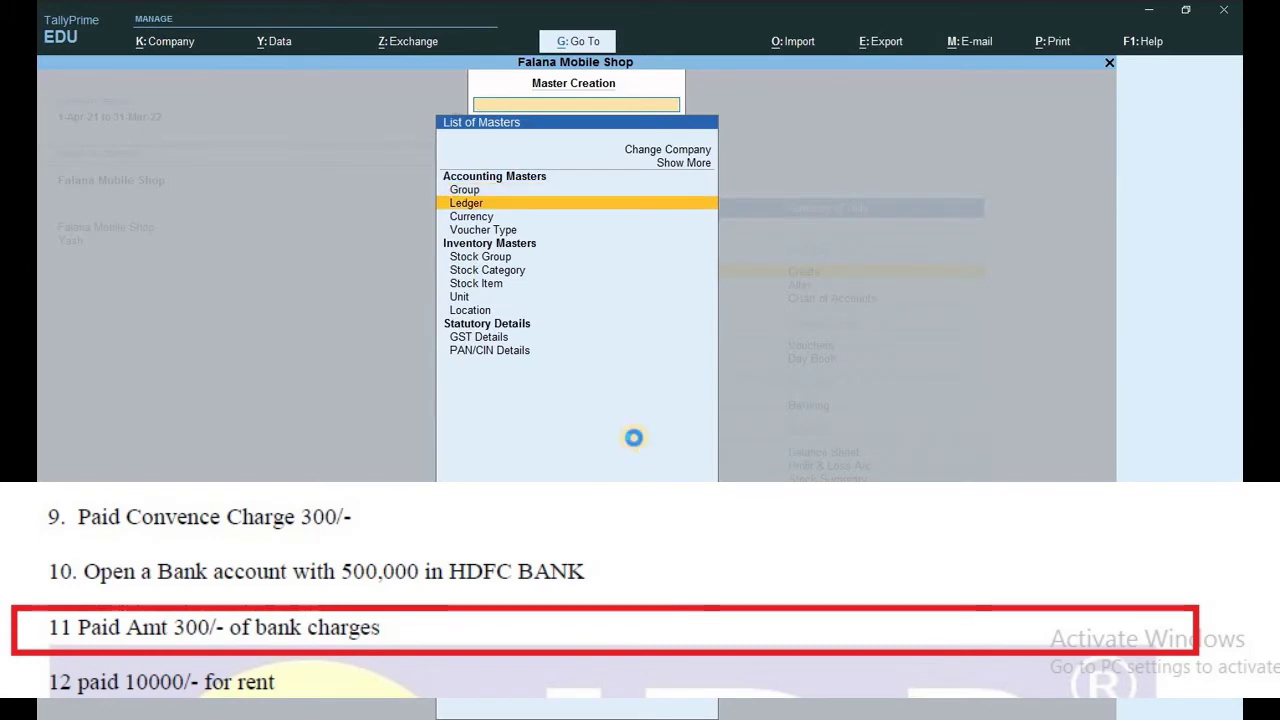
key("Return")
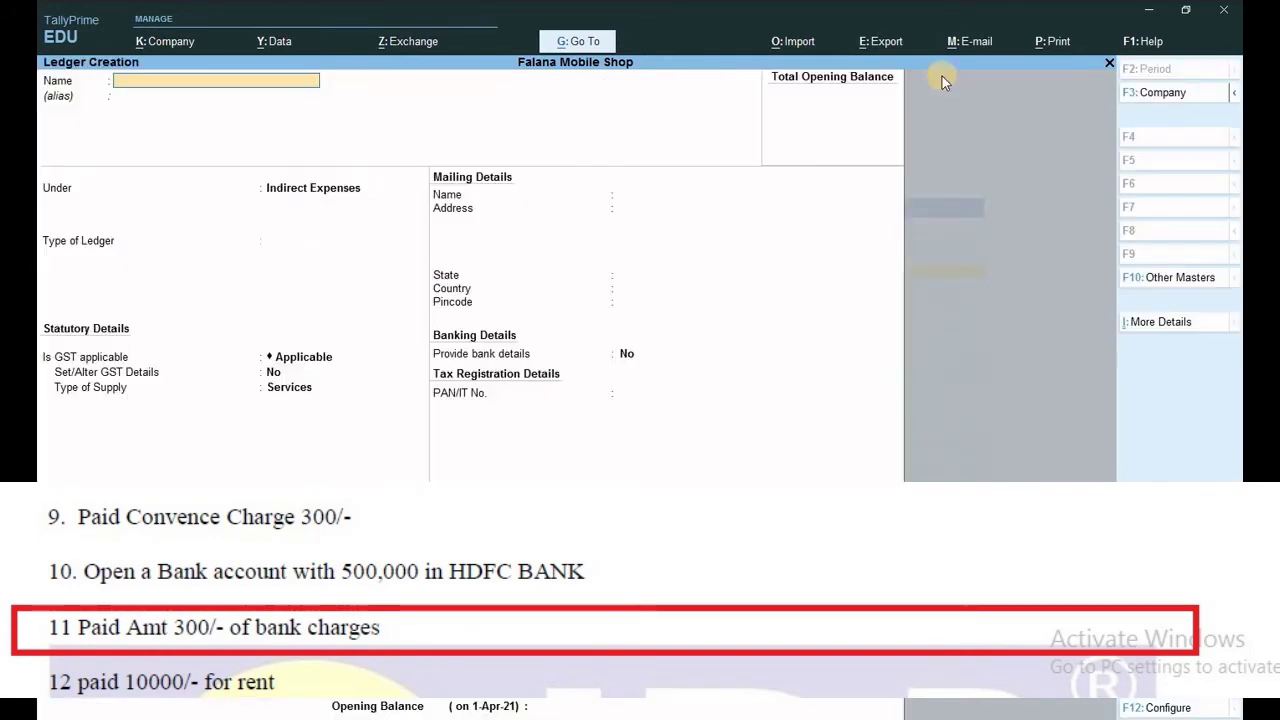
type("Bank Charg")
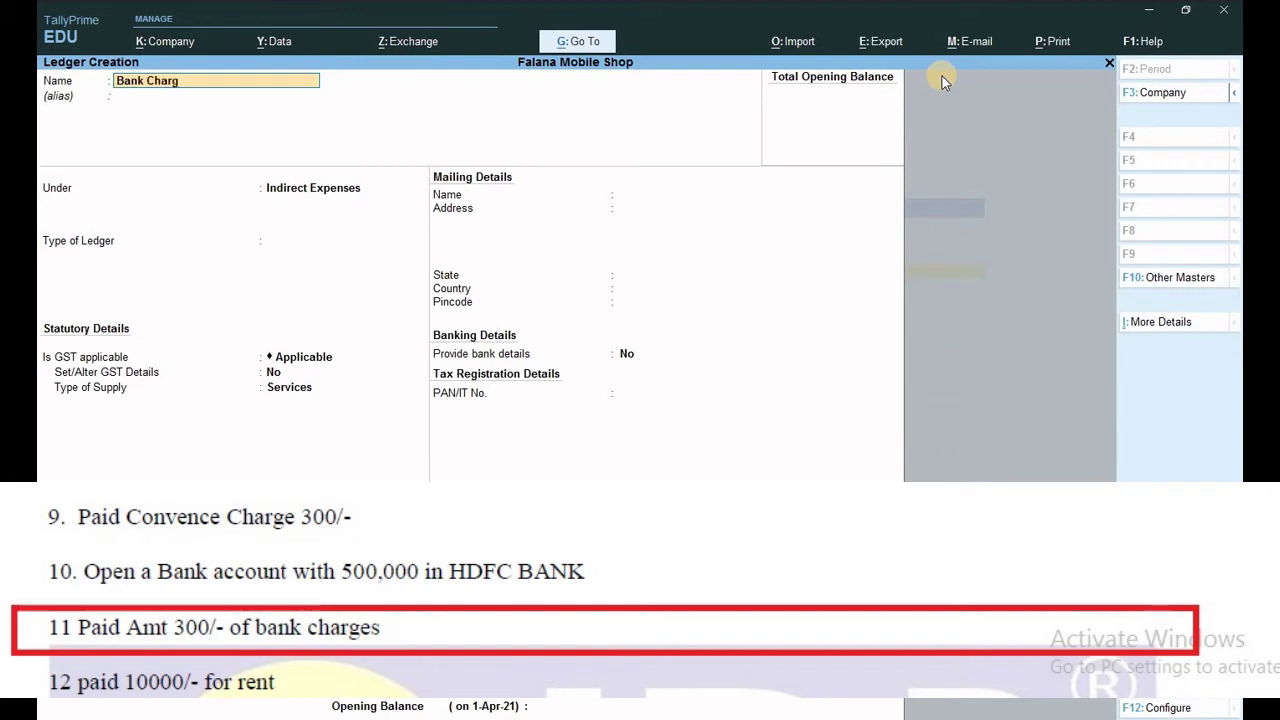
type("es")
key("Return")
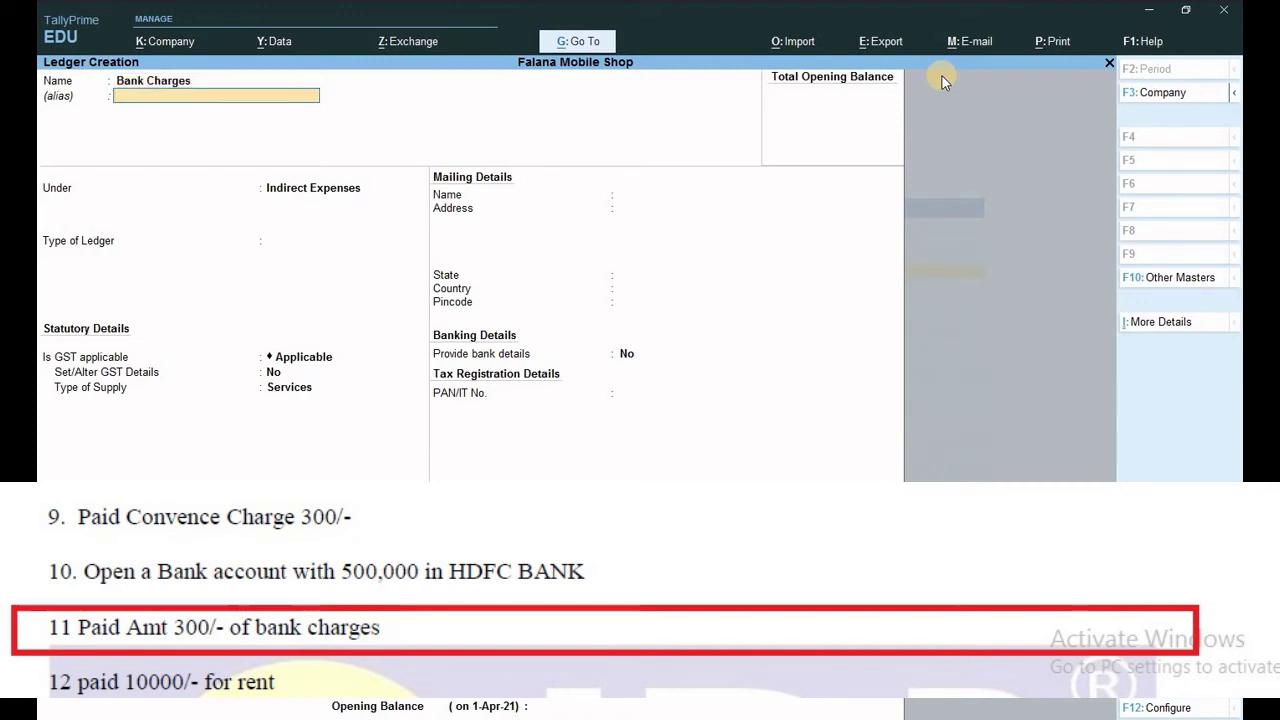
key("Return")
key("Return")
key("Return")
key("Return")
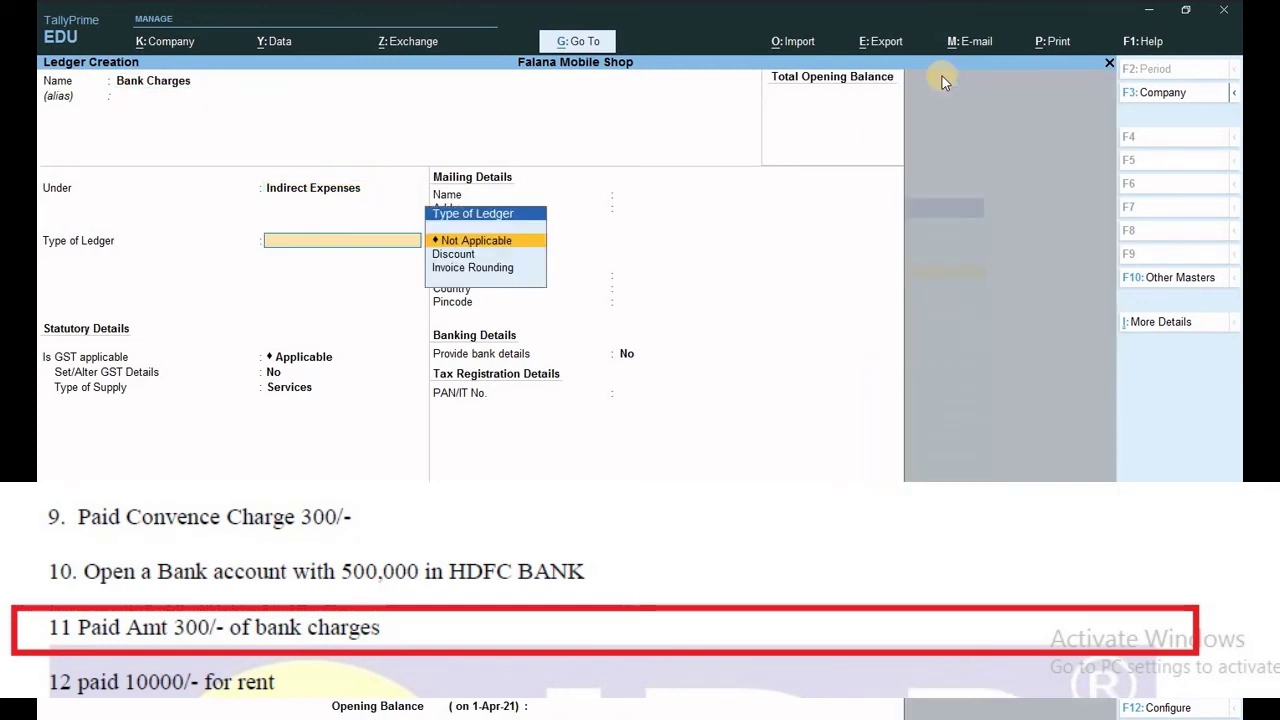
key("Return")
key("Return")
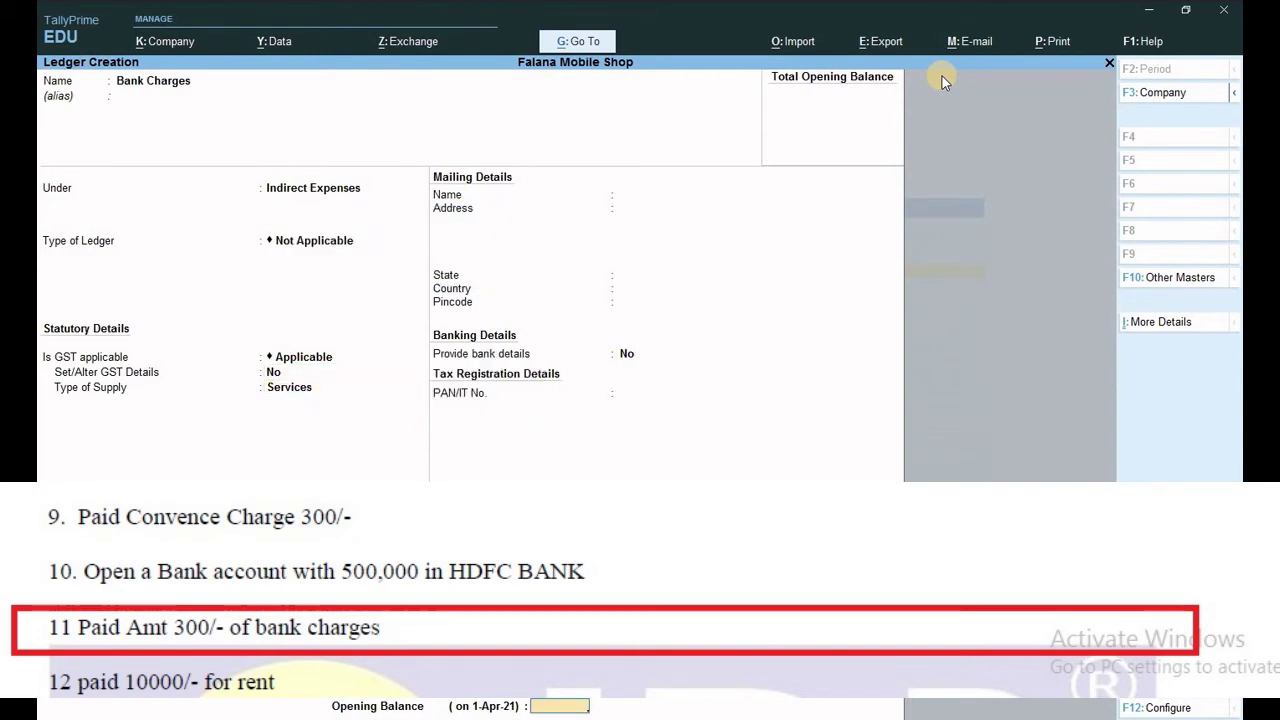
key("Return")
key("Return")
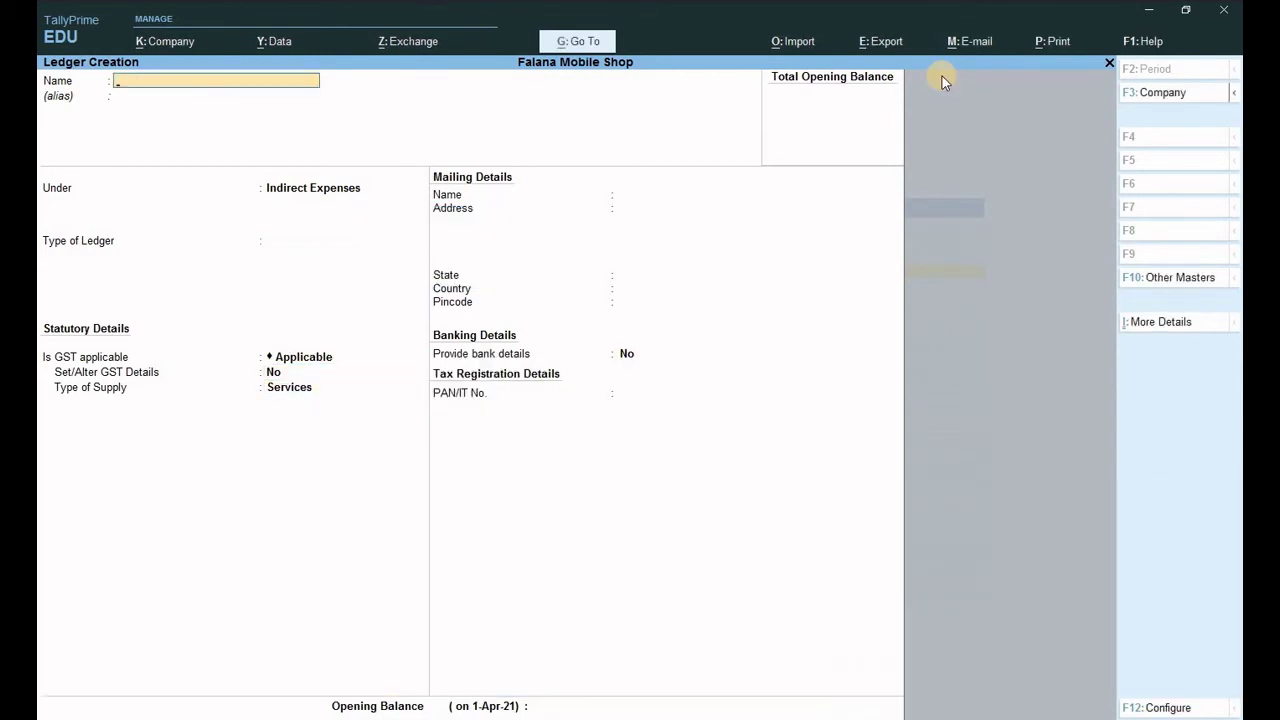
key("Escape")
key("Return")
key("Escape")
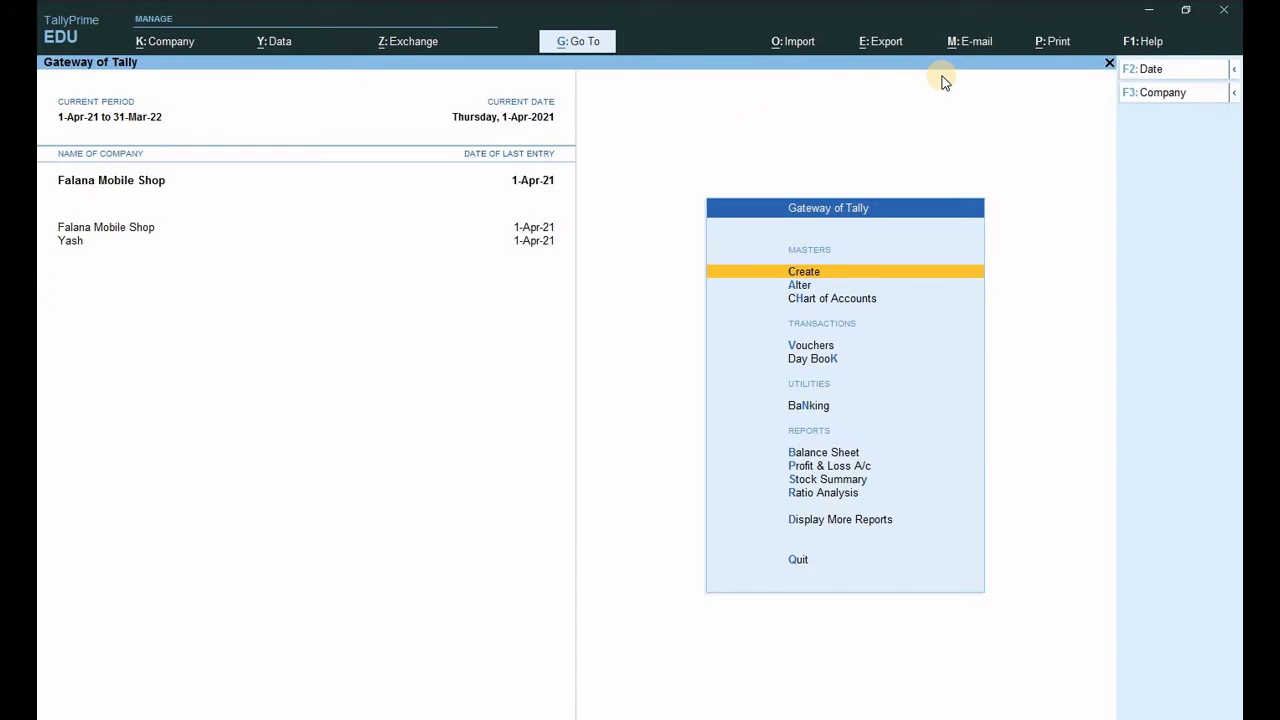
Enter a payment from Cash of 300 against the Bank Charges ledger.
key("v")
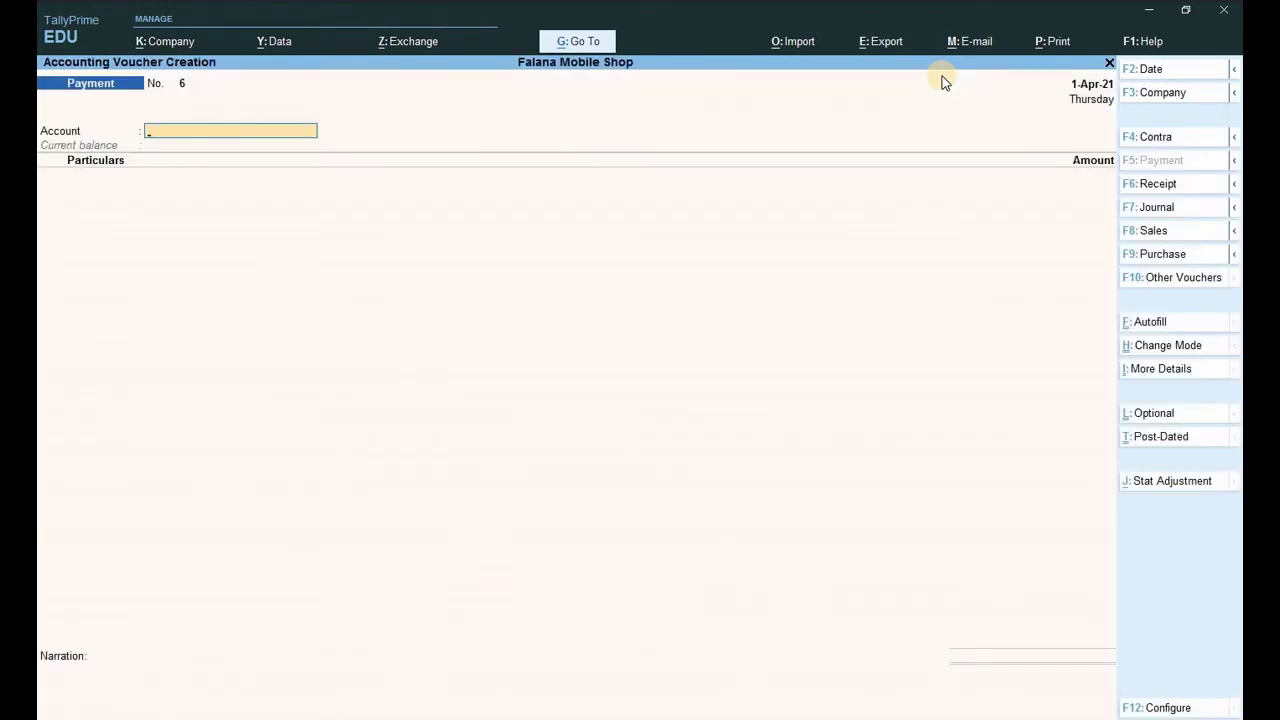
type("Cas")
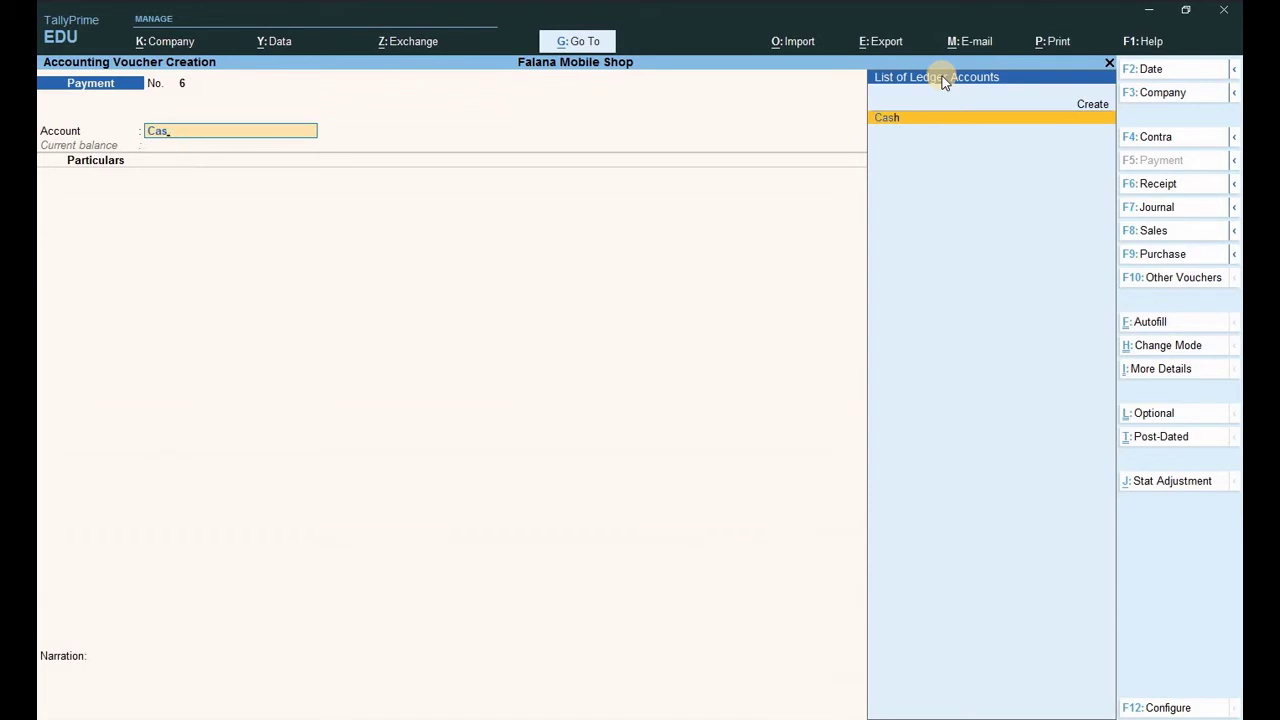
key("Return")
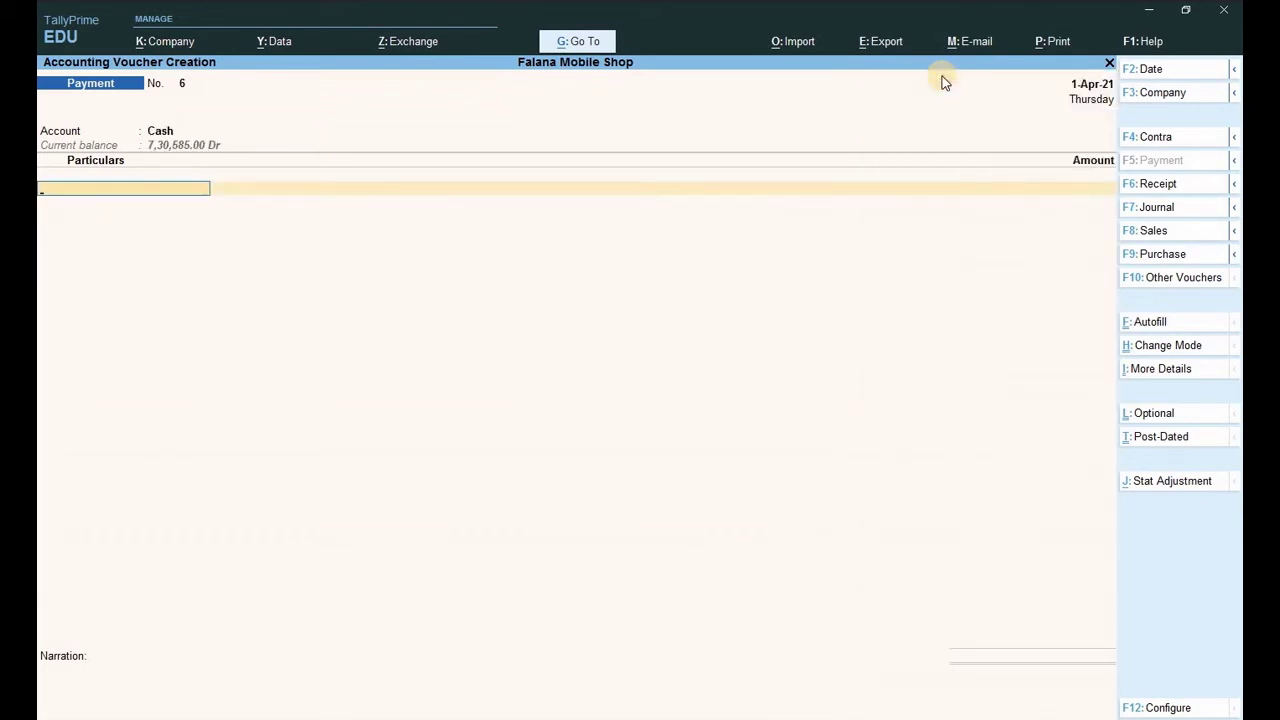
type("Ba")
key("Return")
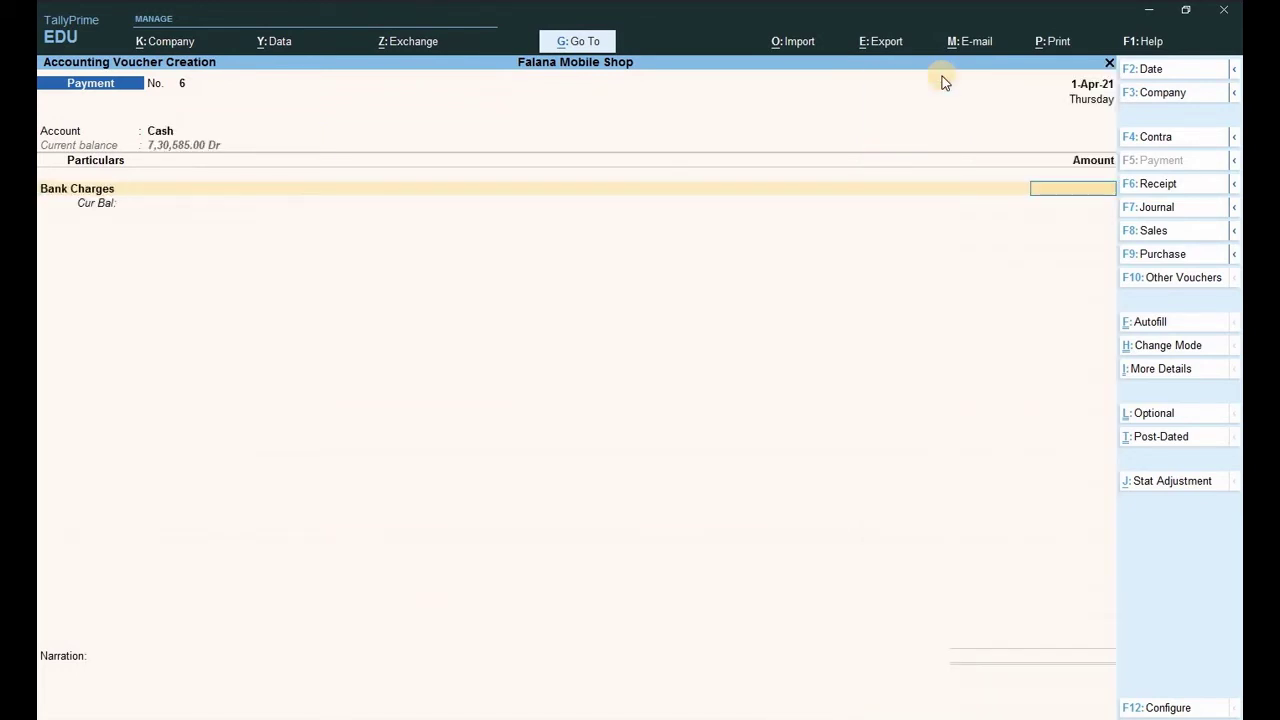
type("300")
key("Return")
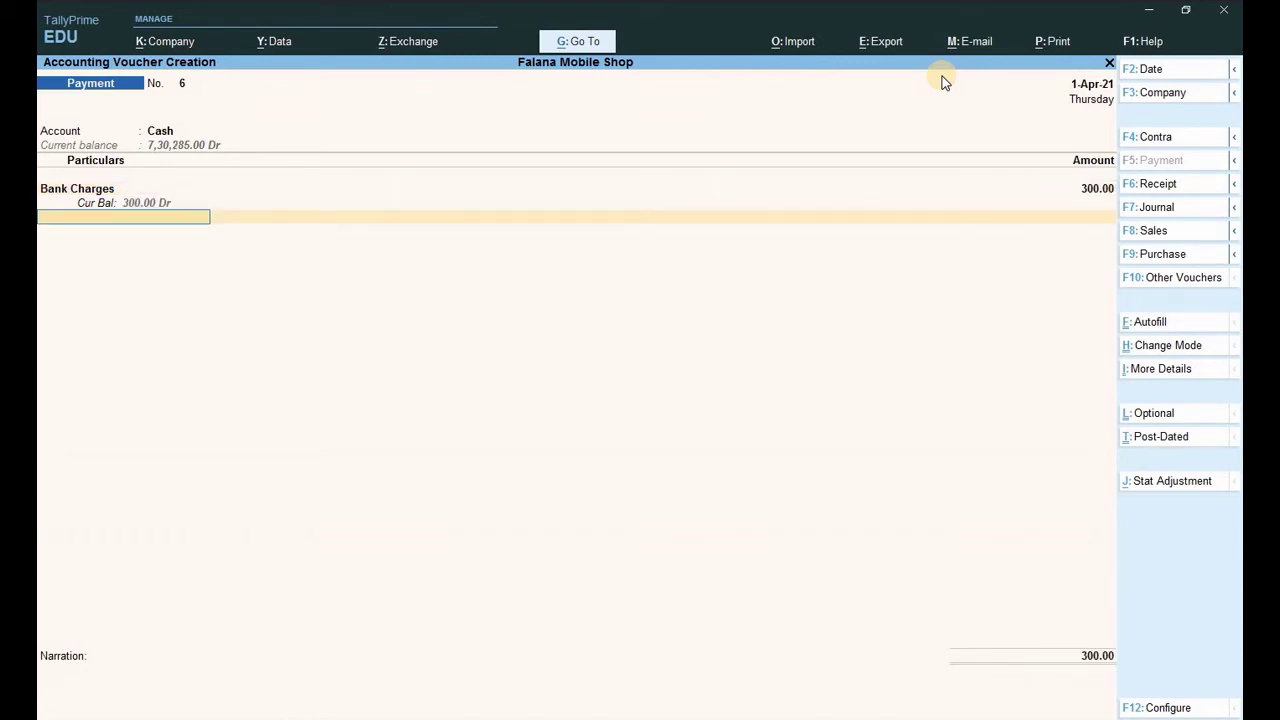
Accept the payment voucher and quit voucher entry back to the Gateway of Tally.
key("Return")
key("Return")
key("Return")
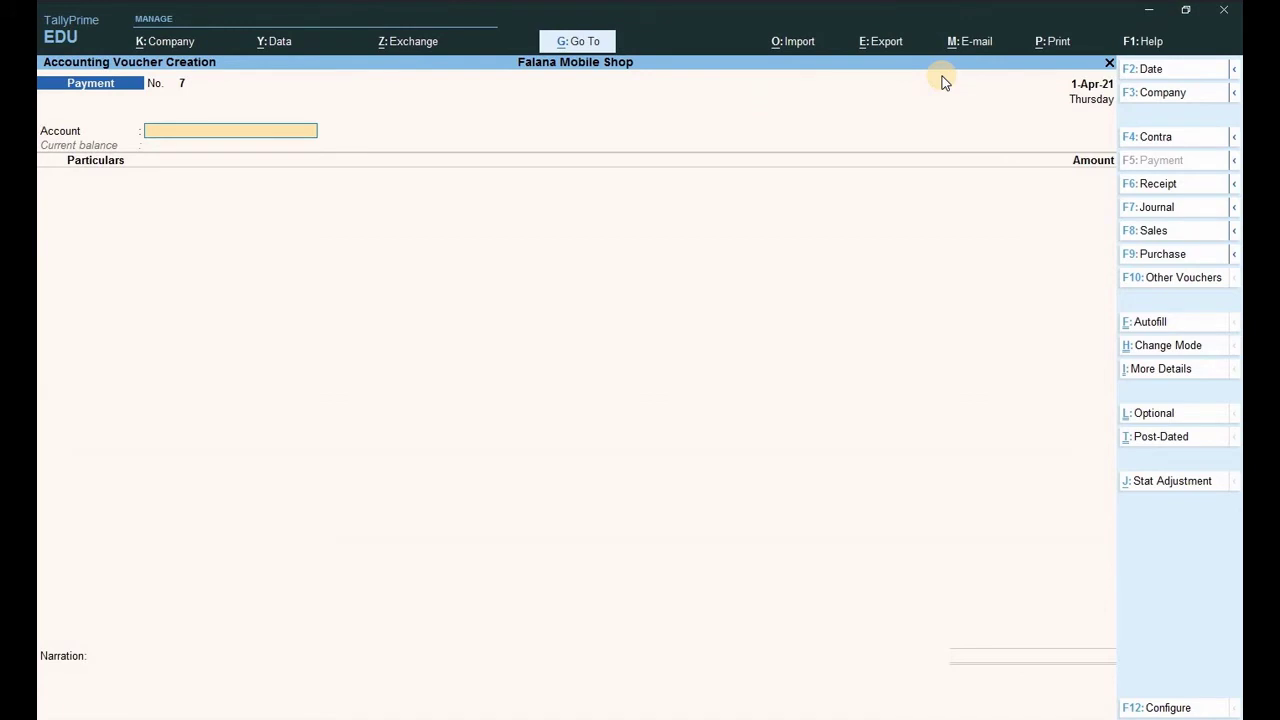
key("Escape")
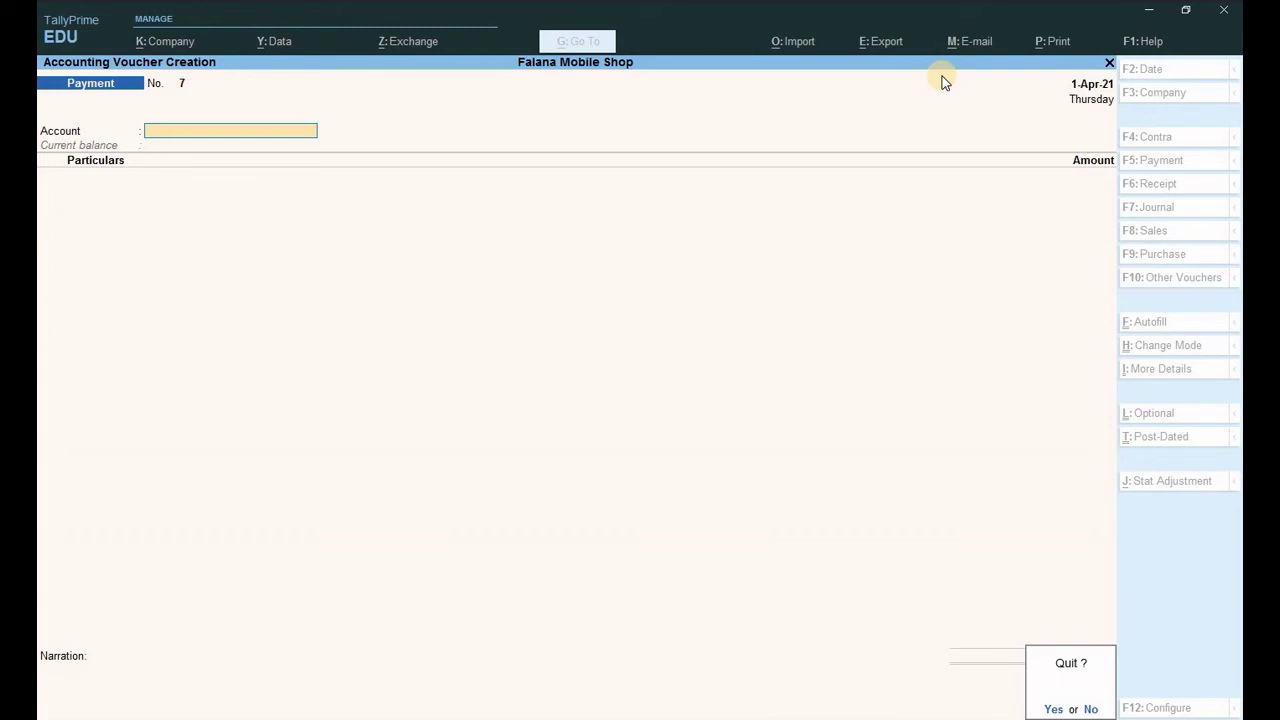
key("Return")
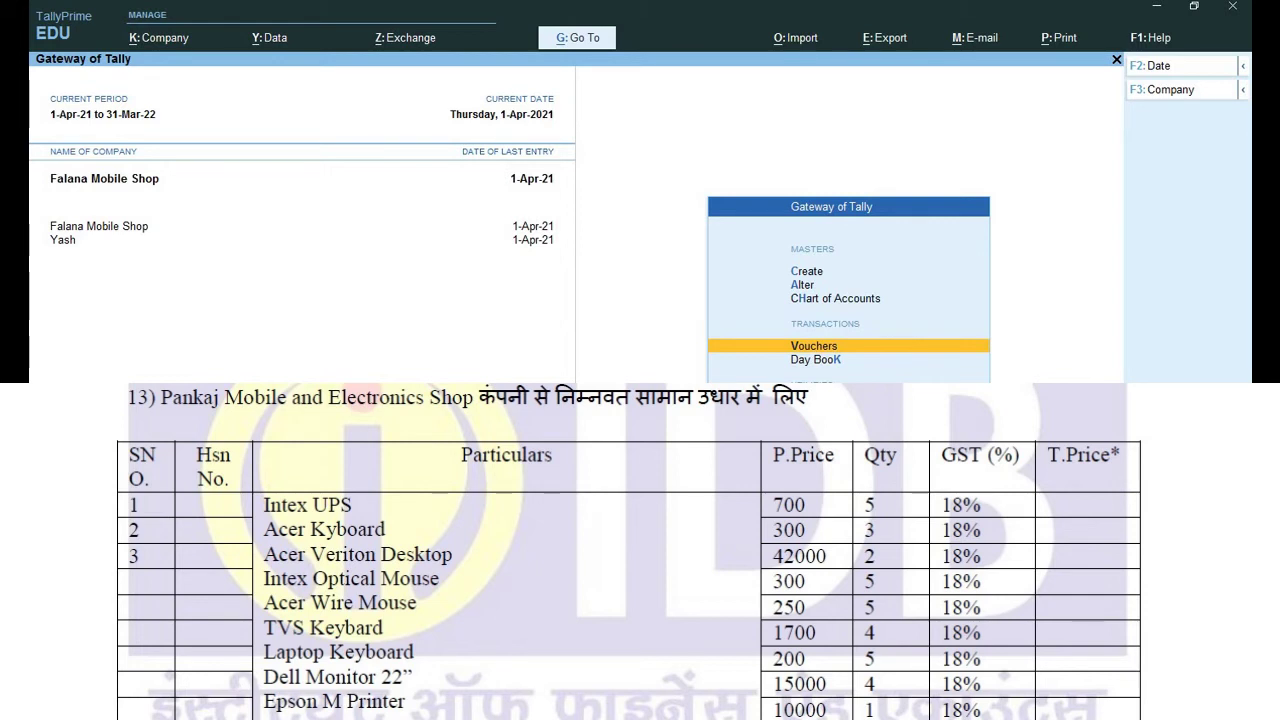
Start a new ledger from Create and enter the supplier's name.
key("Up")
key("Up")
key("Up")
key("Return")
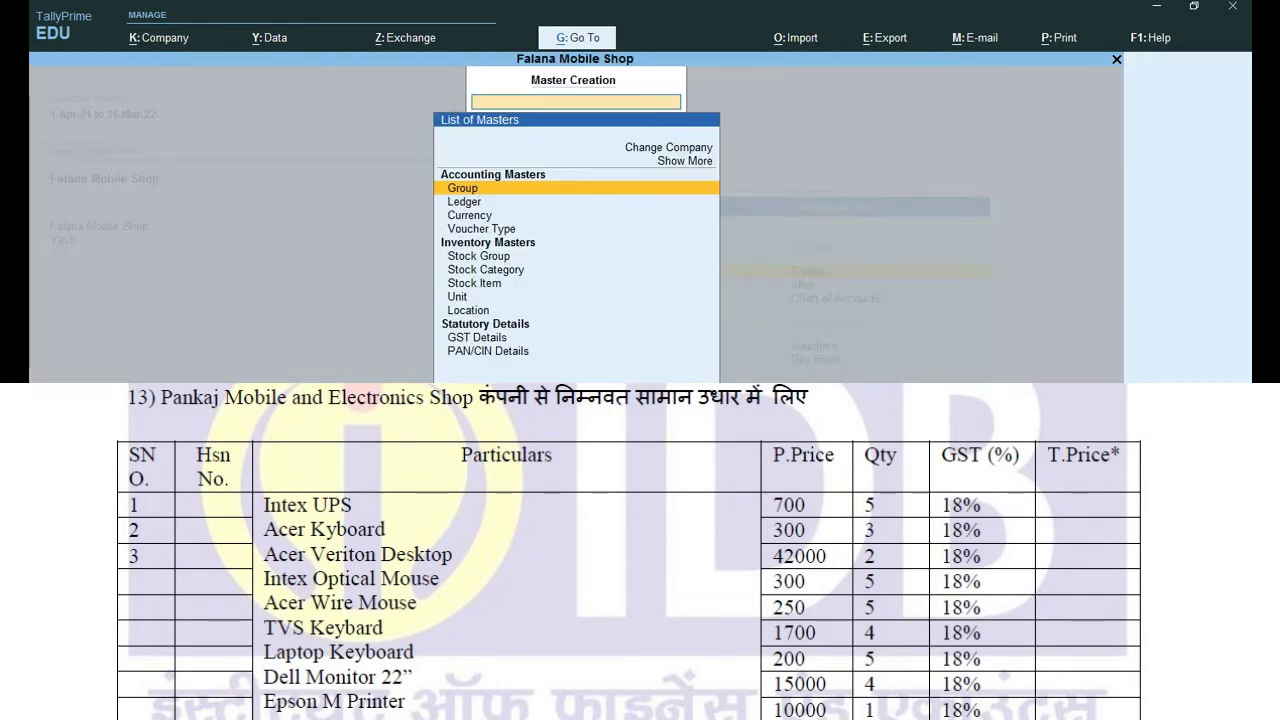
key("Down")
key("Return")
type("Pa")
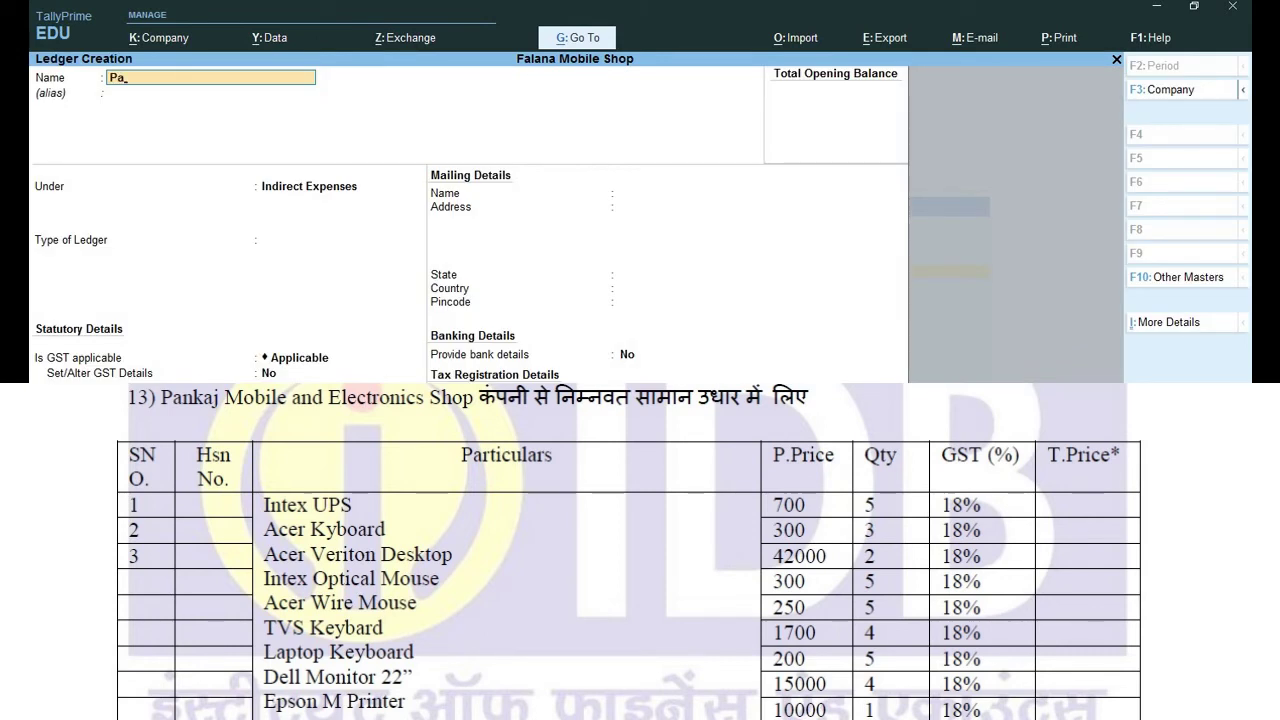
type("nkaj")
type(" Mob")
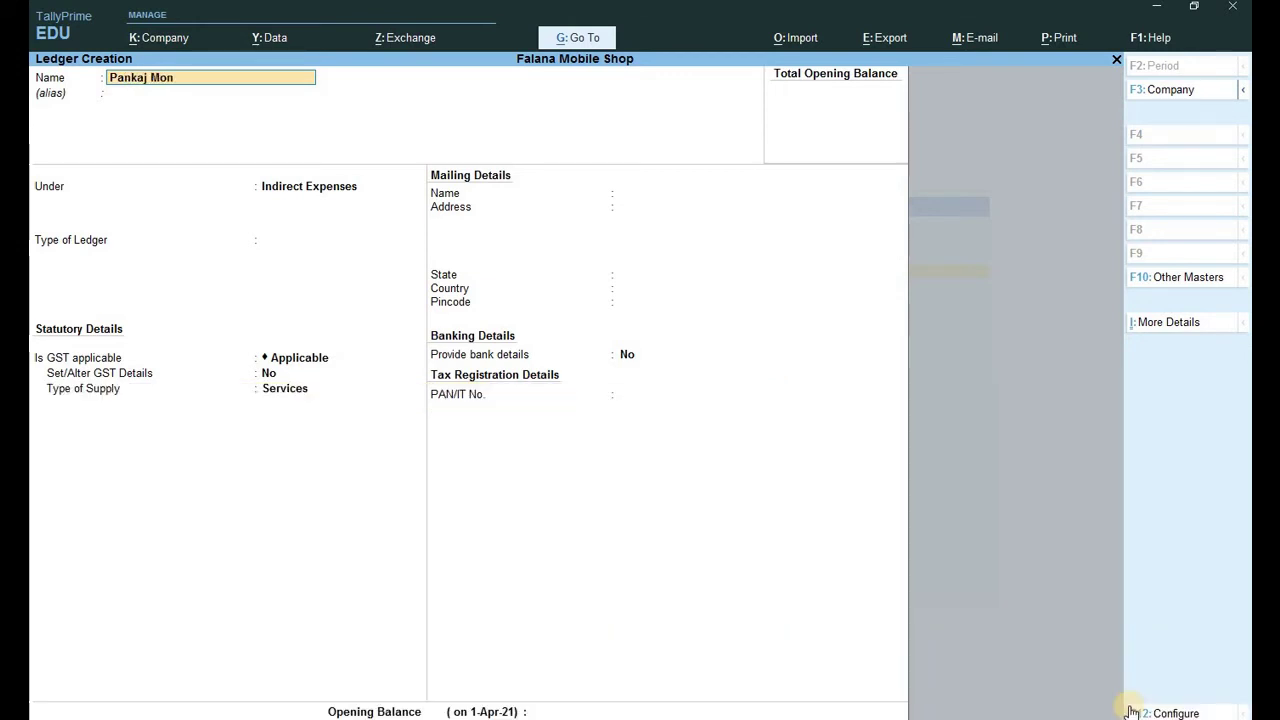
type(" N Elect")
key("Return")
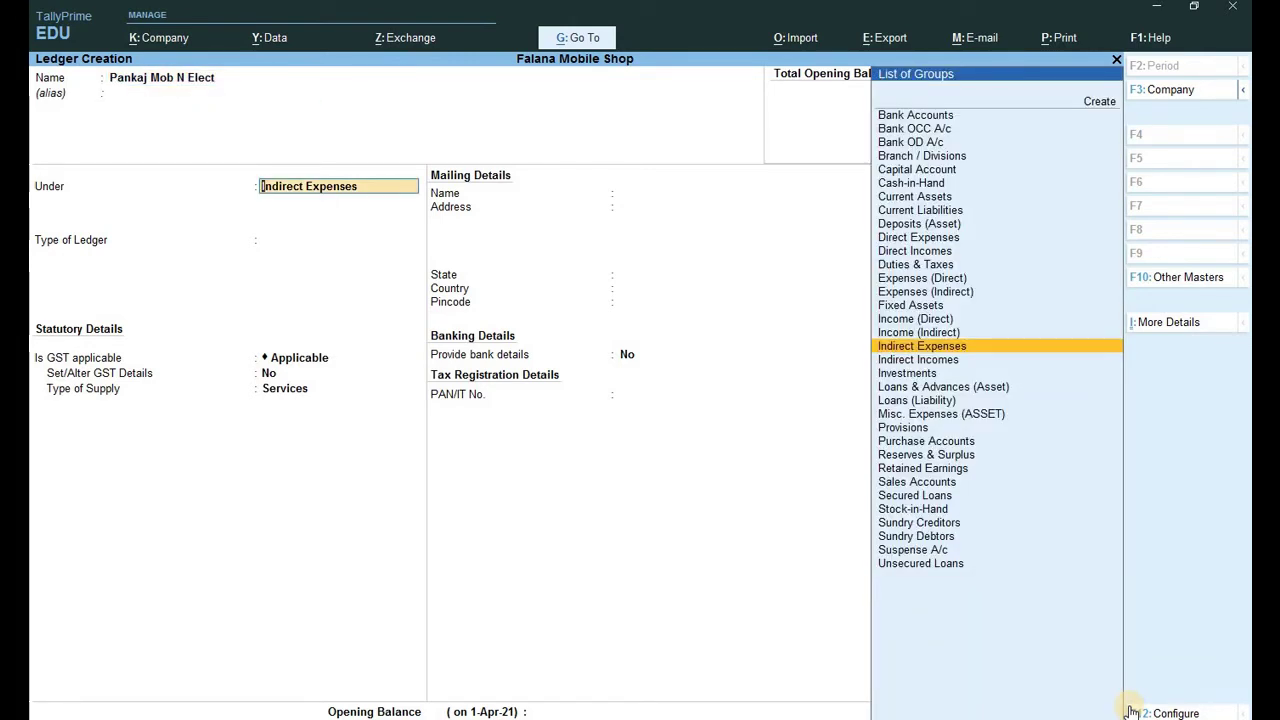
Place the supplier ledger under the Sundry Creditors group.
type("d")
key("BackSpace")
type("S")
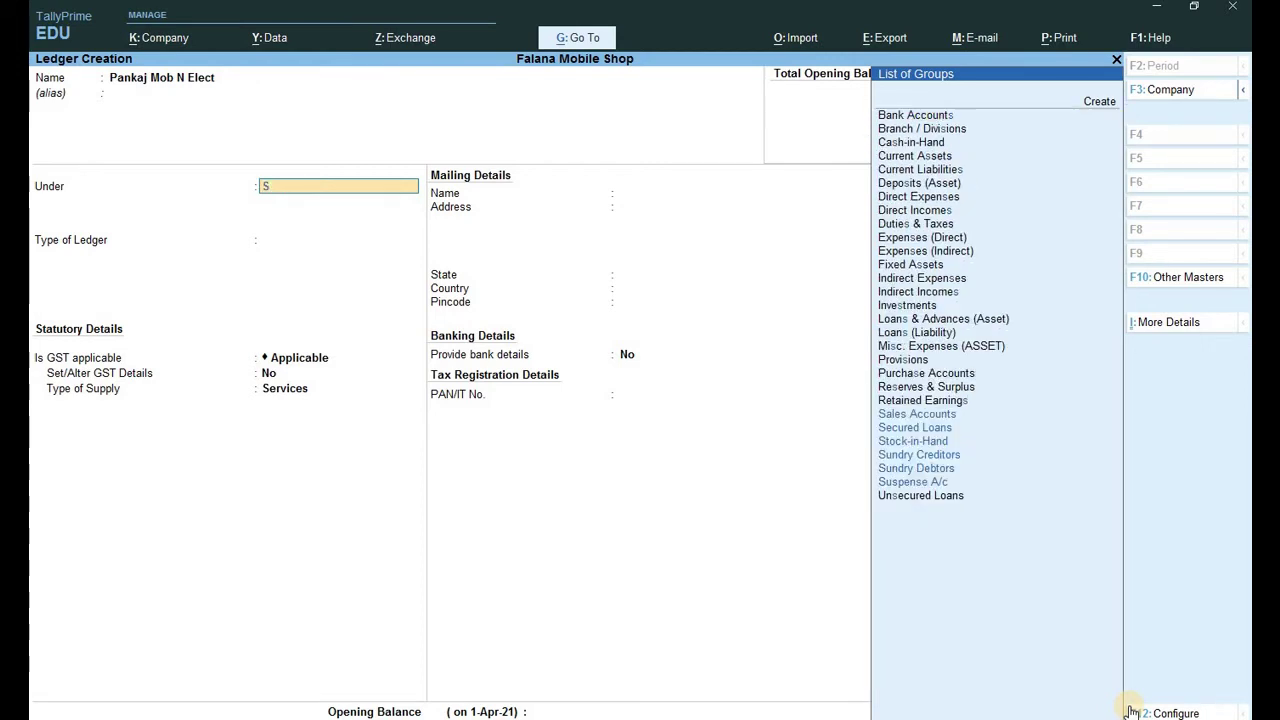
key("Down")
key("Down")
key("Down")
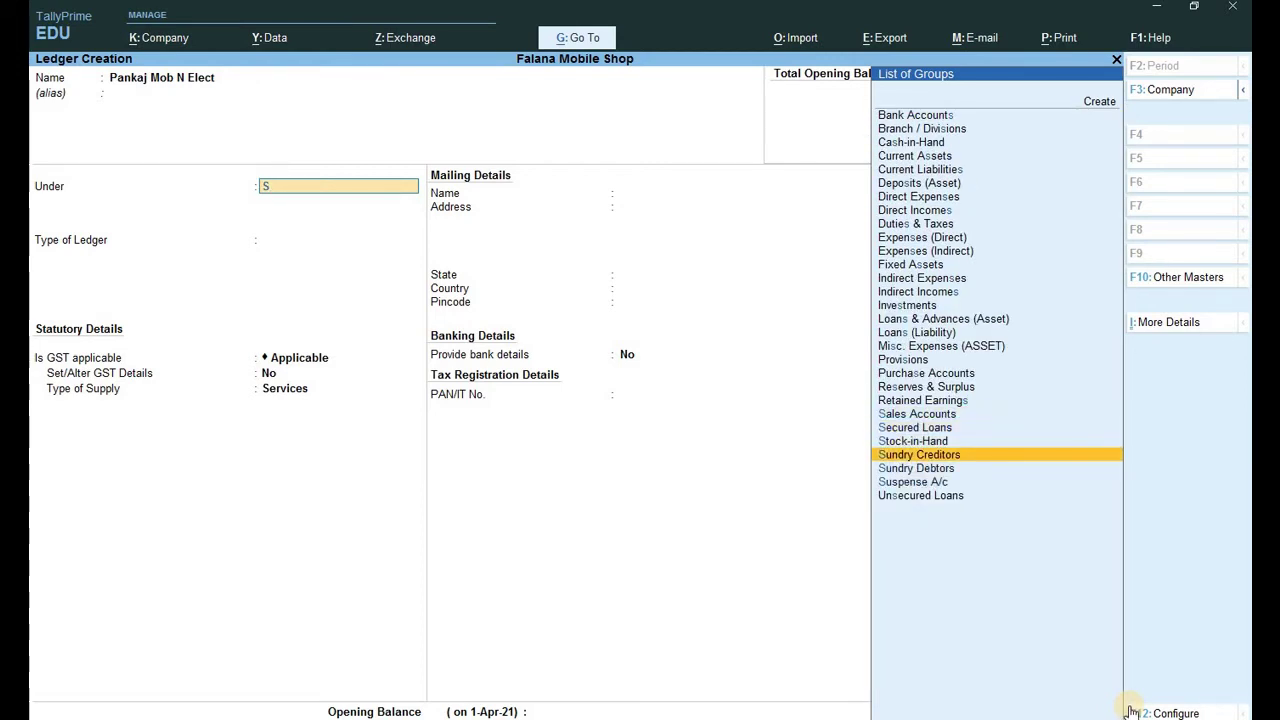
key("Return")
key("Return")
key("Return")
key("Return")
key("Return")
key("Return")
key("Return")
key("Return")
key("Return")
key("Return")
key("Return")
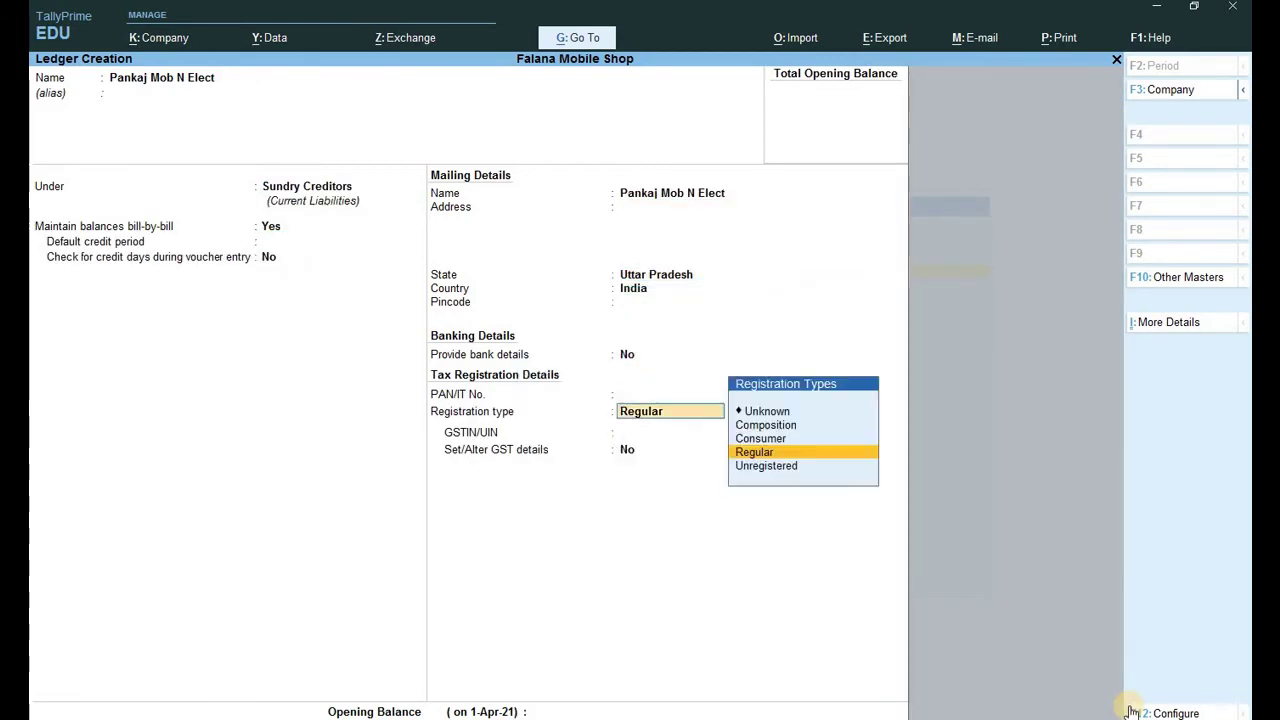
key("Return")
key("Return")
key("Return")
key("Return")
Set Regular GST registration, save the ledger, and return to the Gateway of Tally.
key("Return")
key("Return")
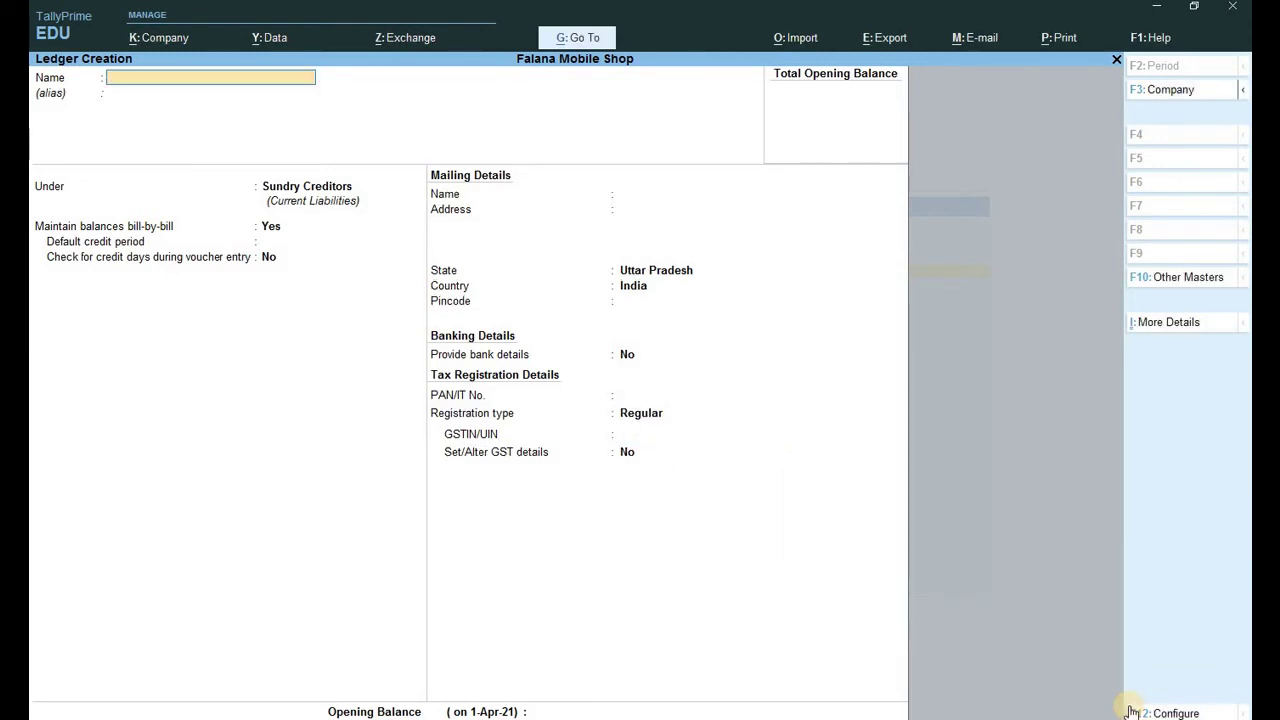
key("Escape")
key("Return")
key("Escape")
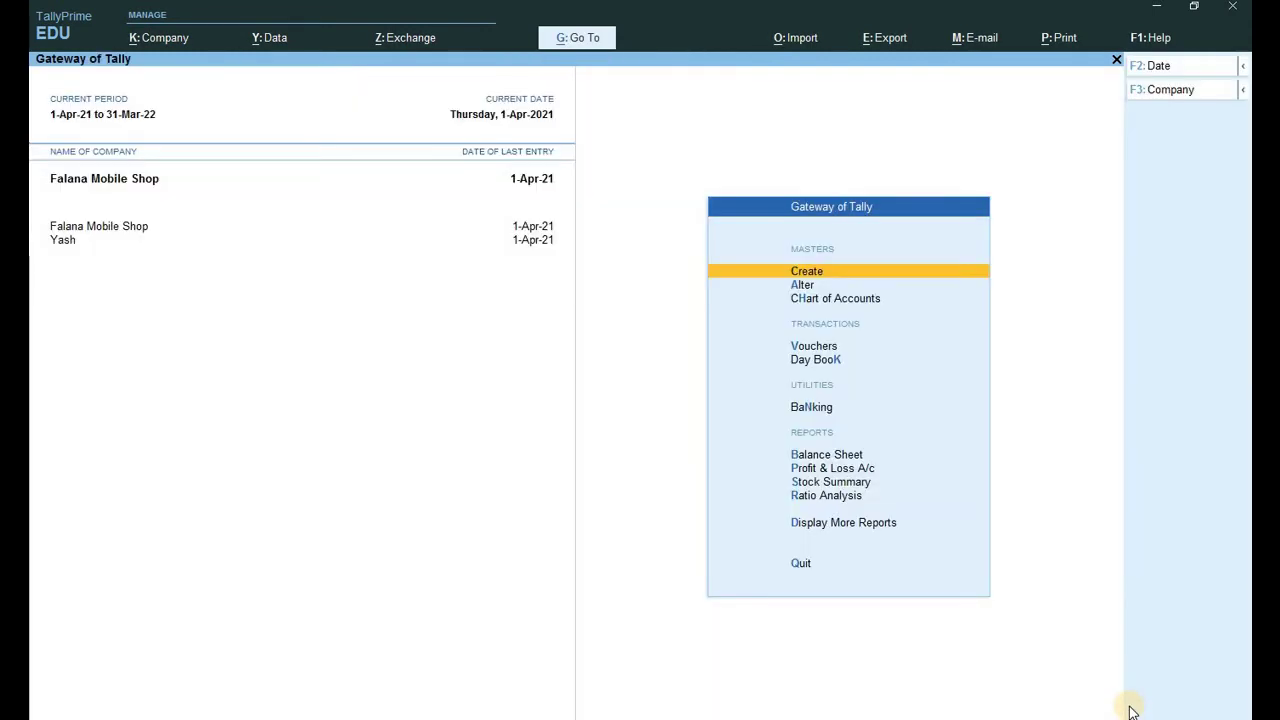
key("Return")
Create stock item 'Intex Ups' under Primary with unit pcs.
key("Down")
key("Down")
key("Down")
key("Down")
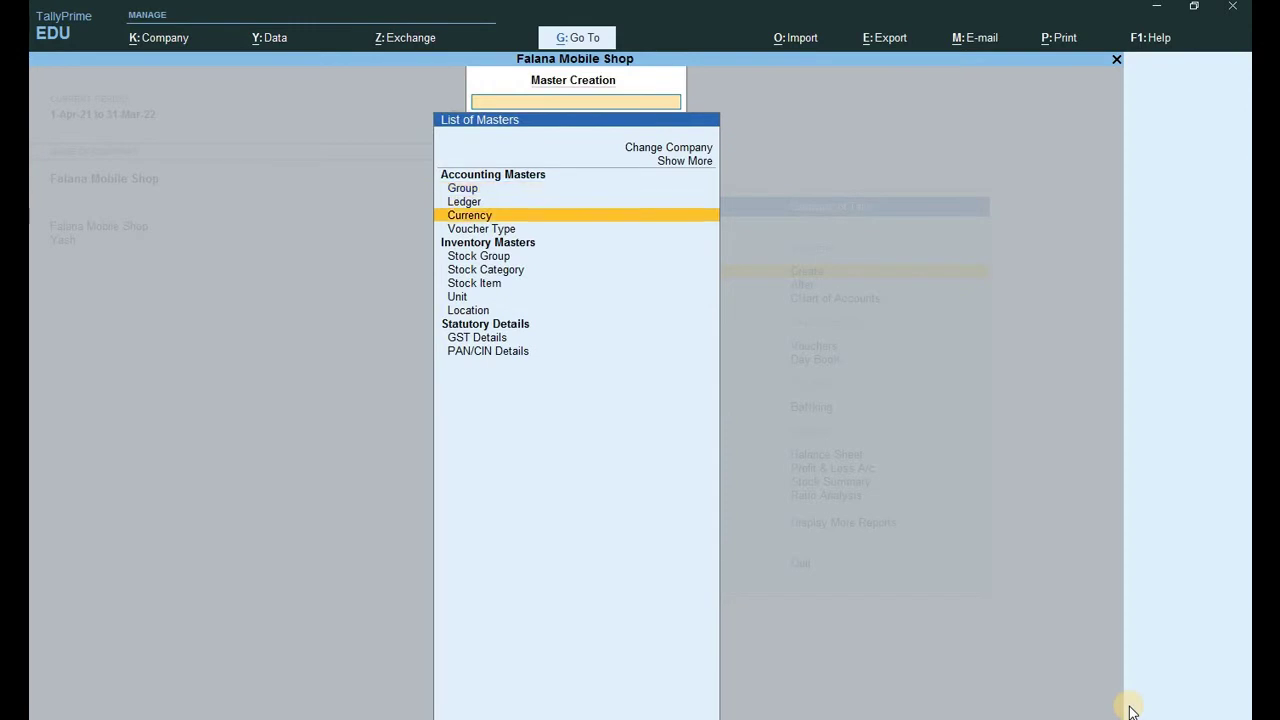
key("Down")
key("Down")
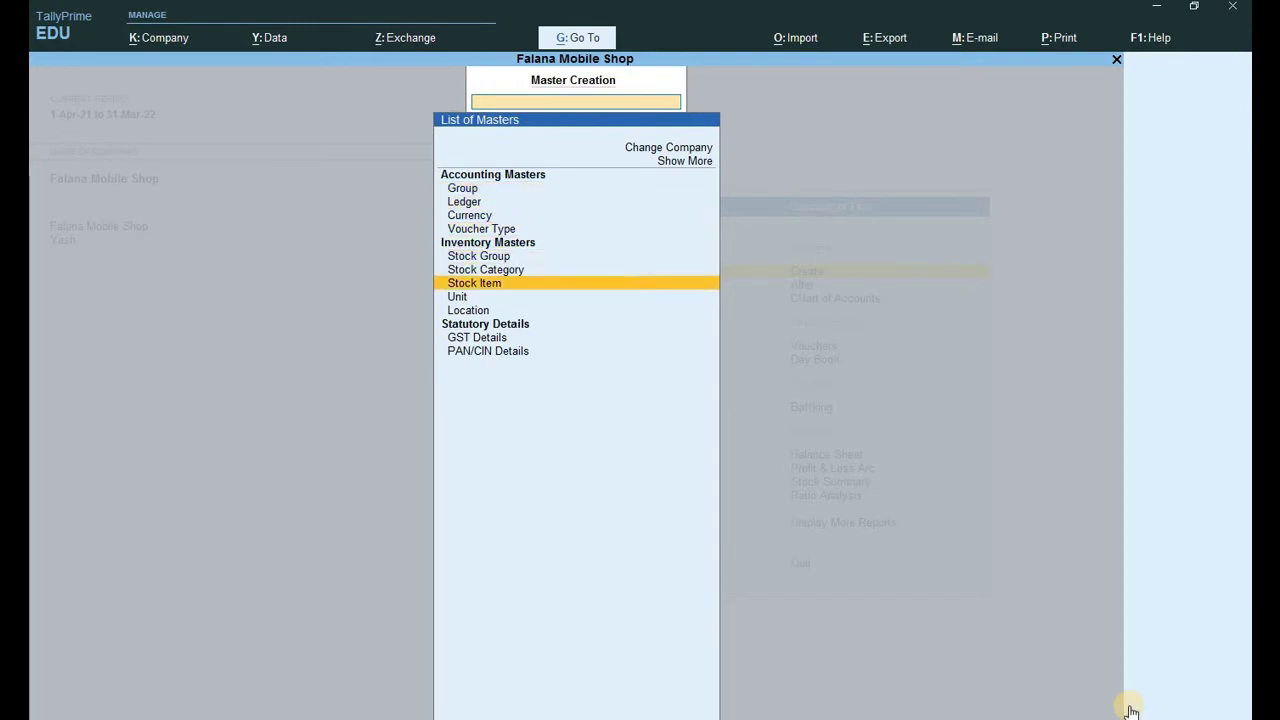
key("Return")
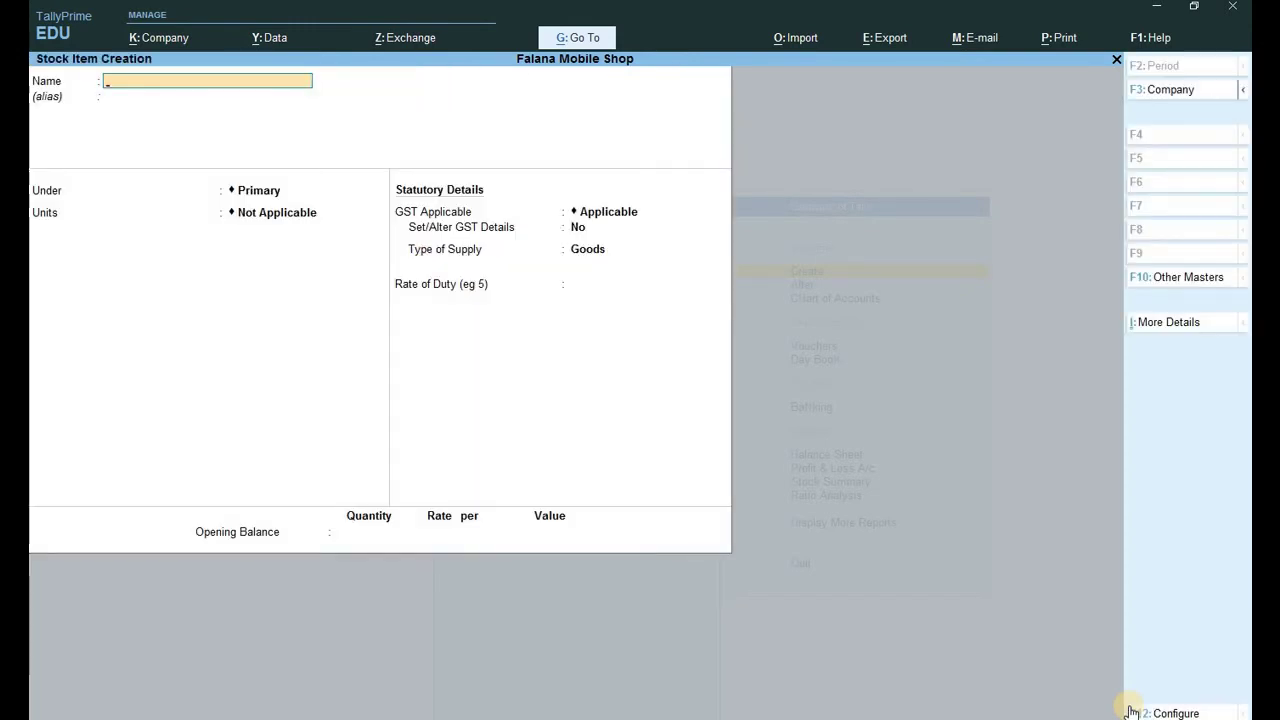
type("Intex Ups")
key("Return")
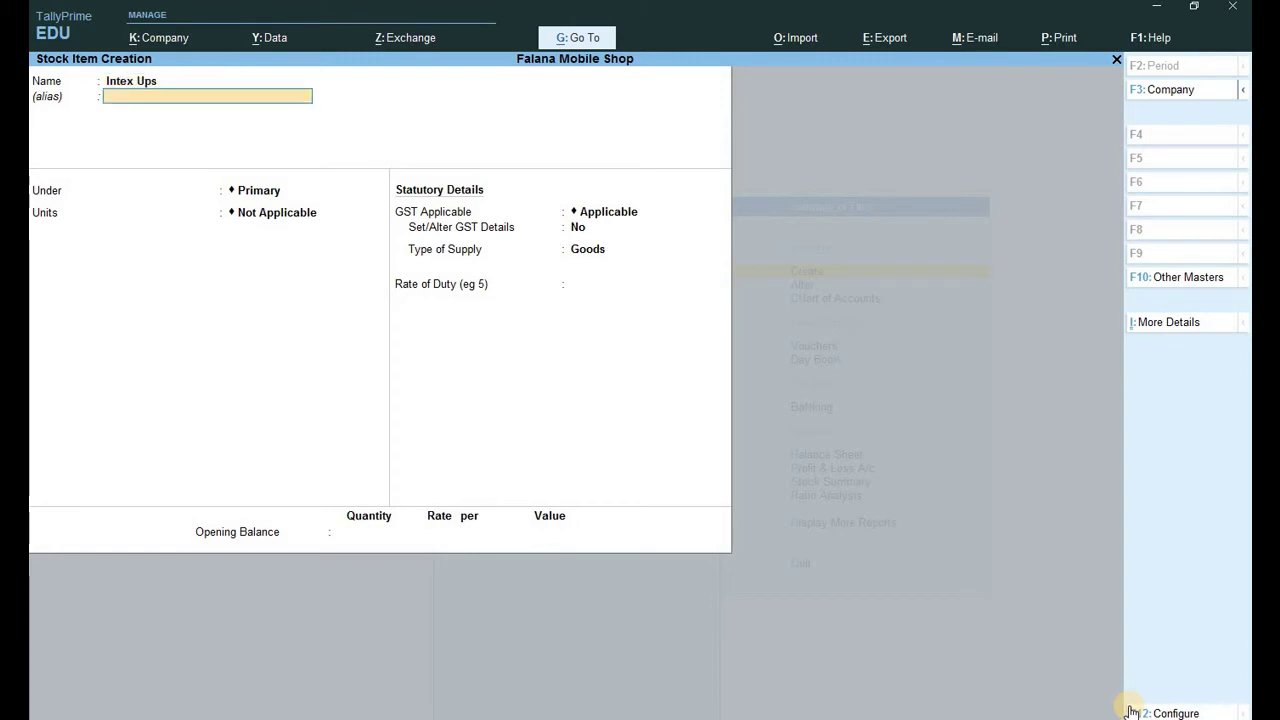
key("Return")
key("Return")
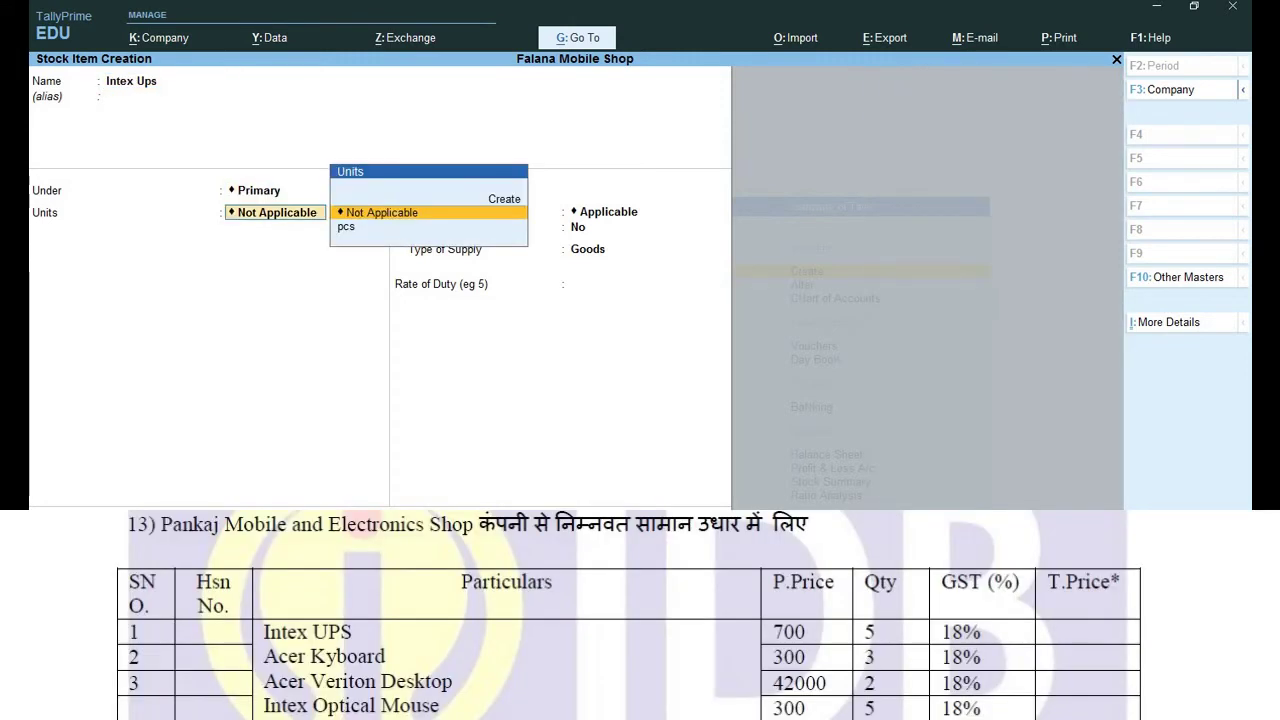
key("Down")
key("Return")
Give Intex Ups GST details: On Value, Taxable, 18% IGST, and save it.
key("Return")
key("y")
key("Return")
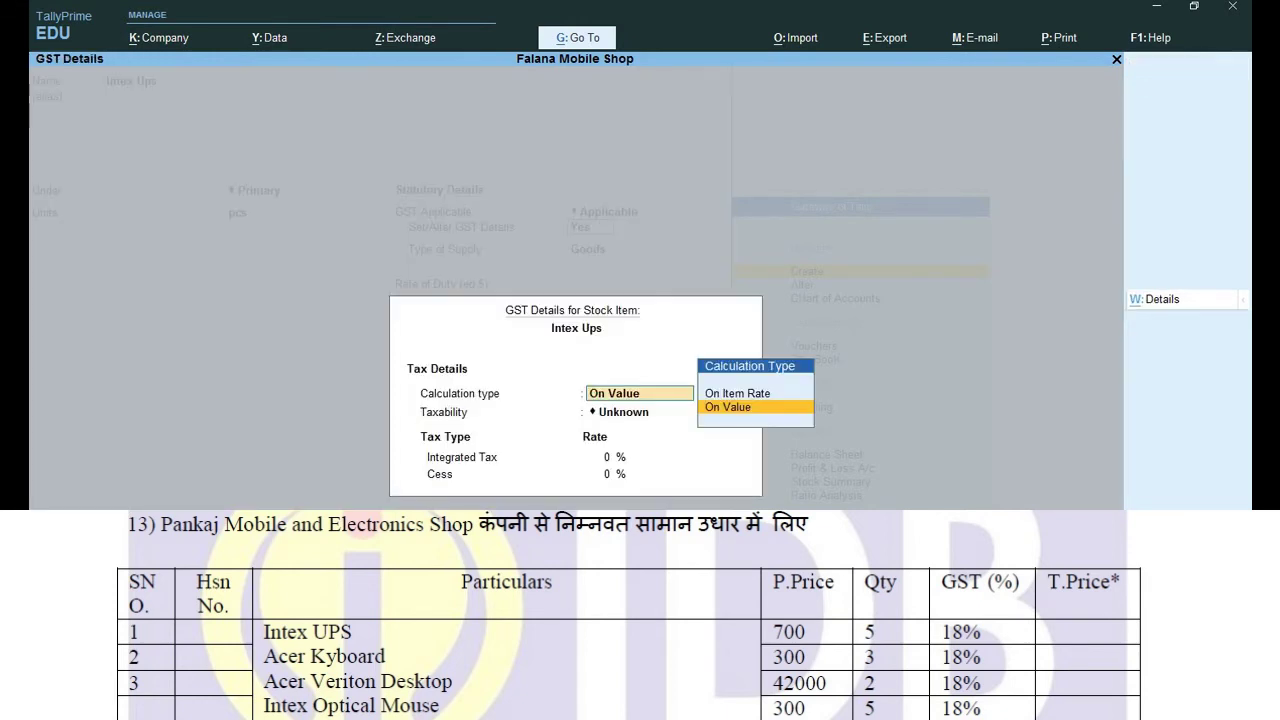
key("Return")
key("Down")
key("Down")
key("Down")
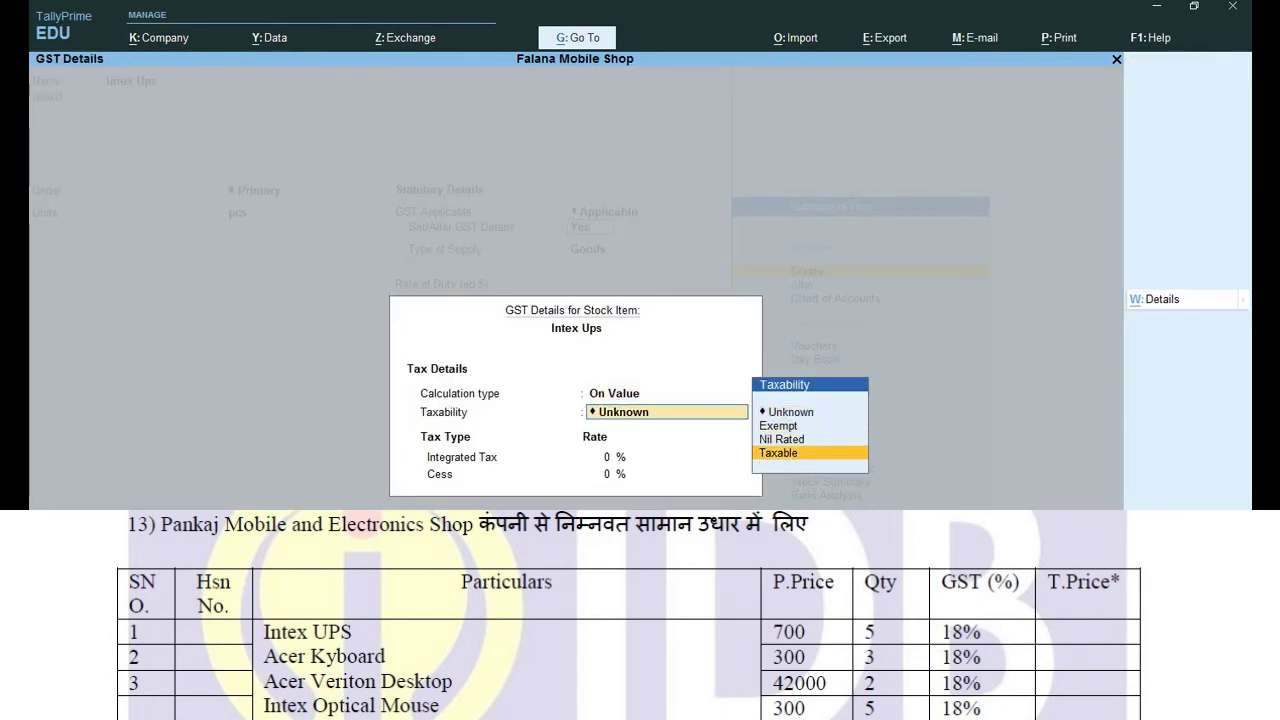
key("Return")
type("18")
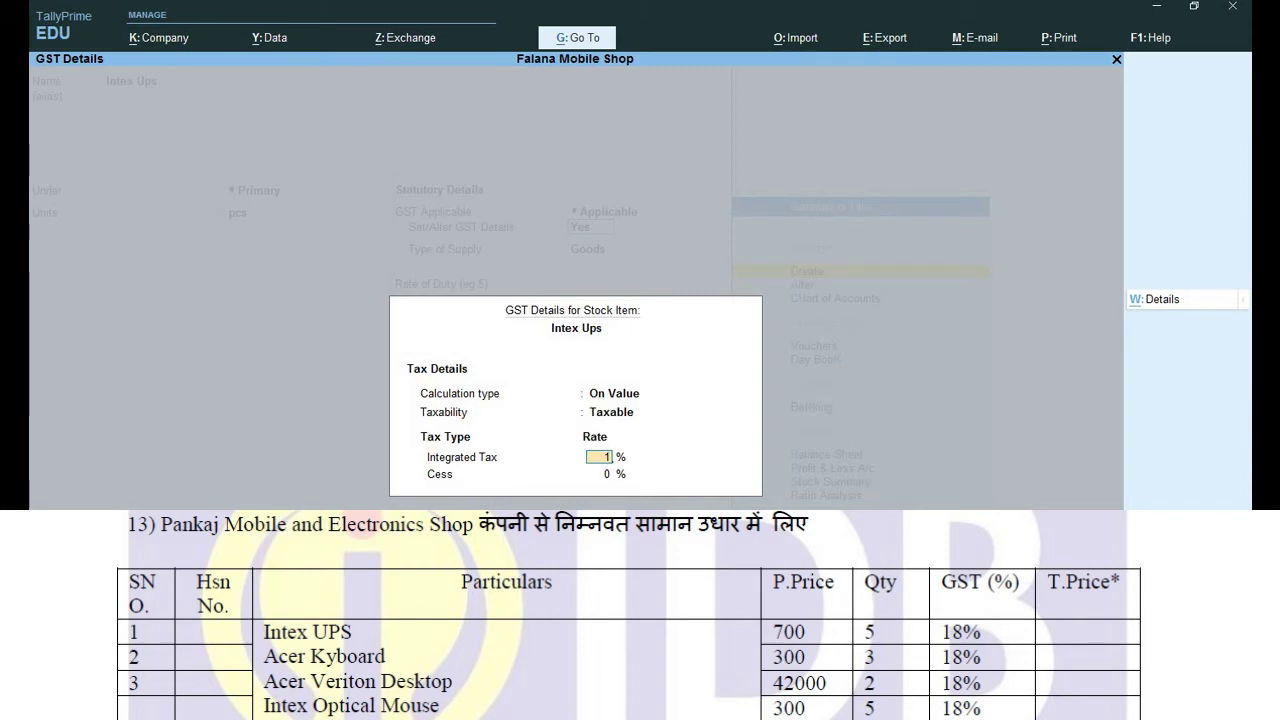
key("Return")
key("Return")
key("Return")
key("Return")
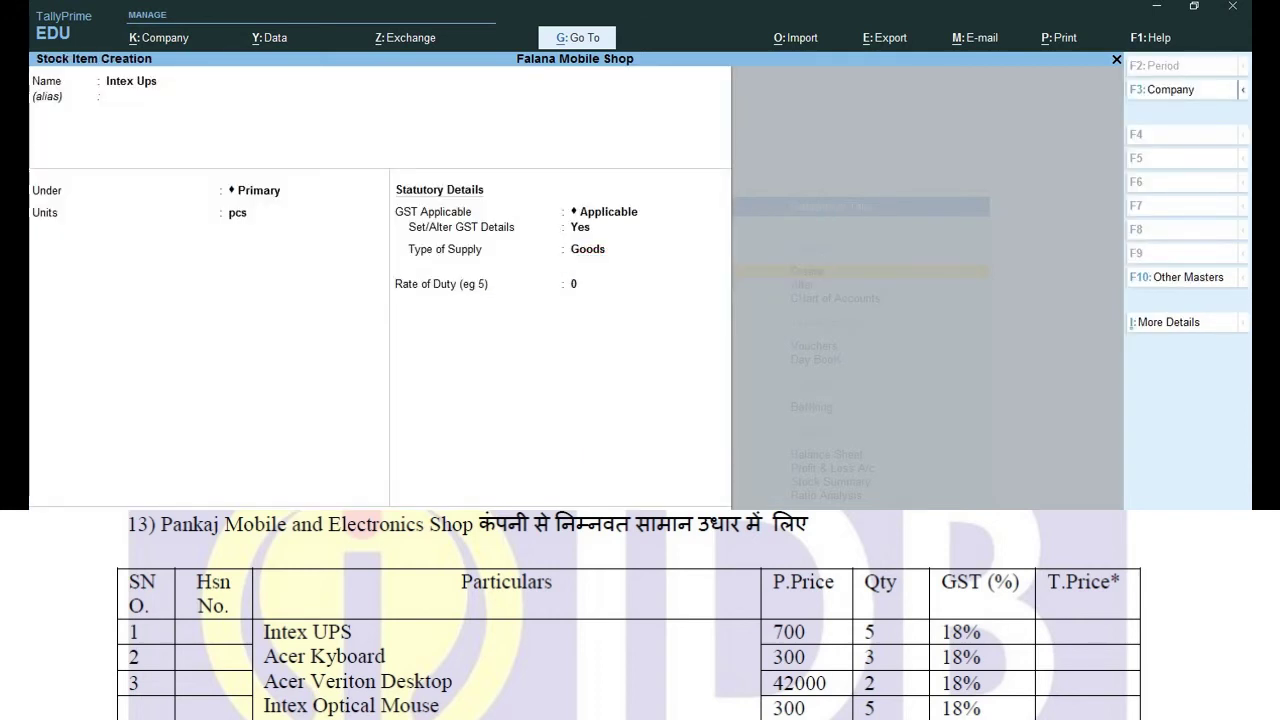
key("Return")
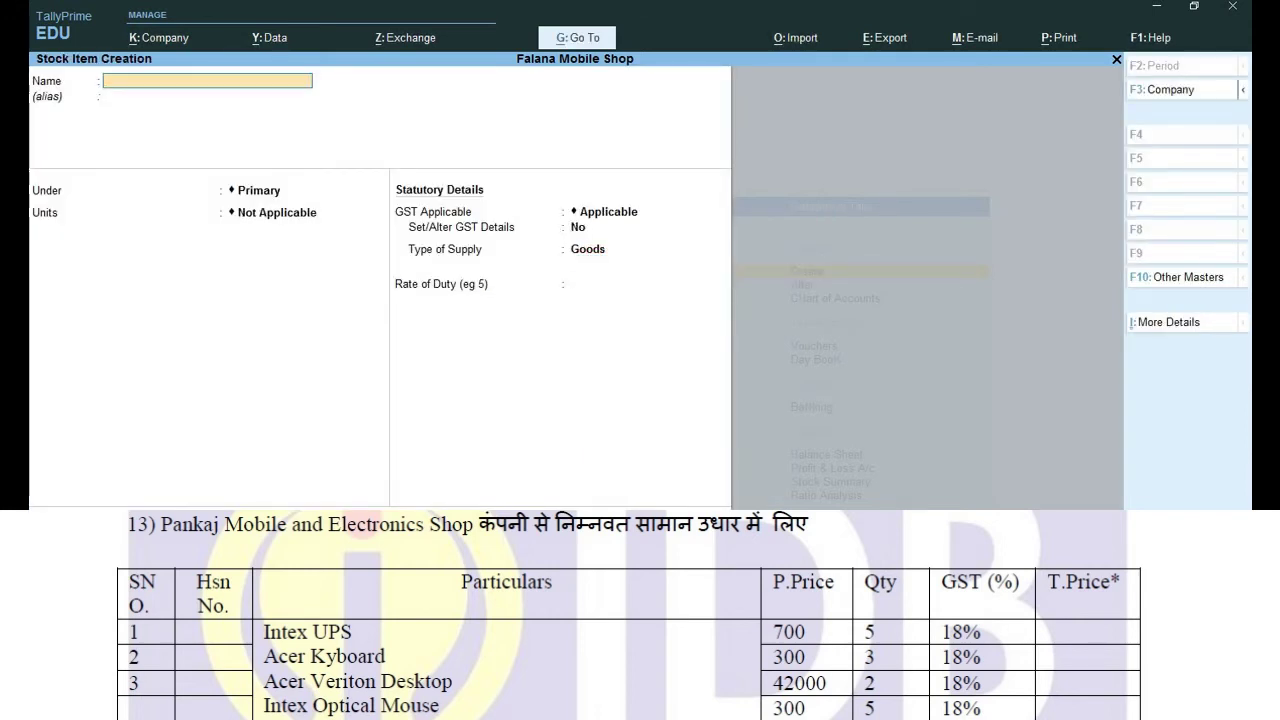
Create stock item 'Acer Keyboard' measured in pcs.
type("Acer Keyboard")
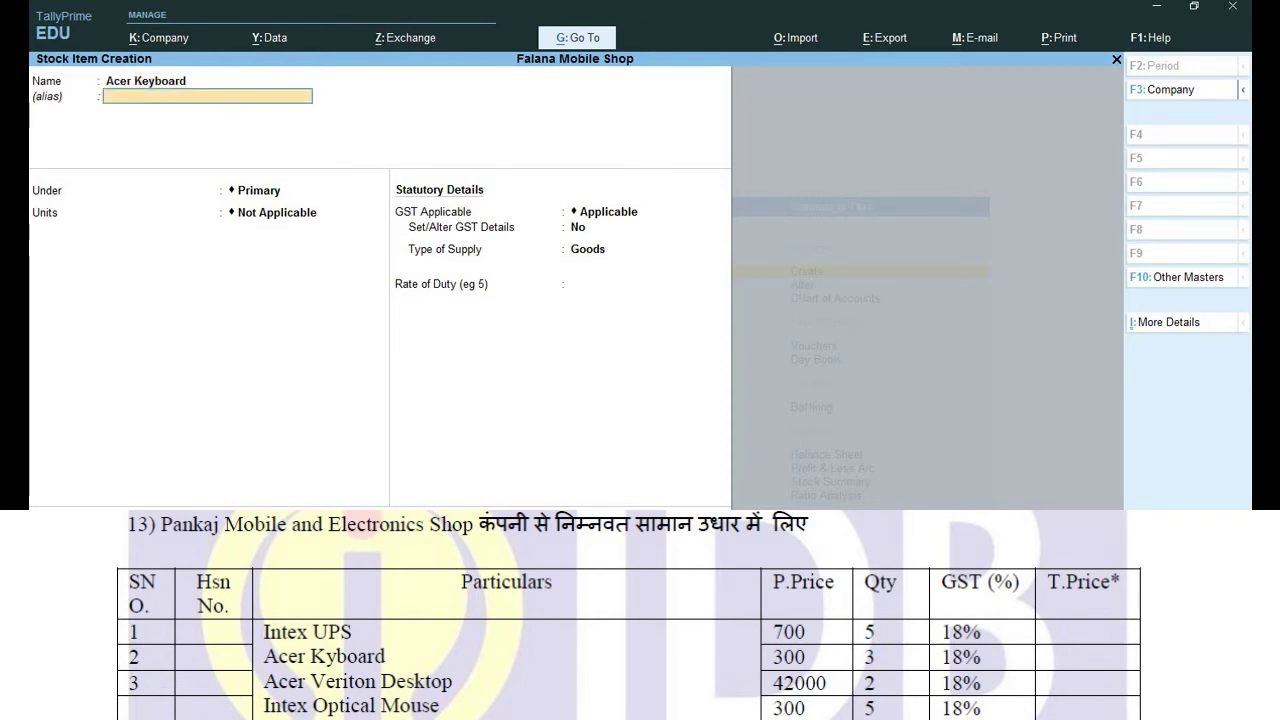
key("Return")
key("Return")
key("Return")
key("Down")
key("Return")
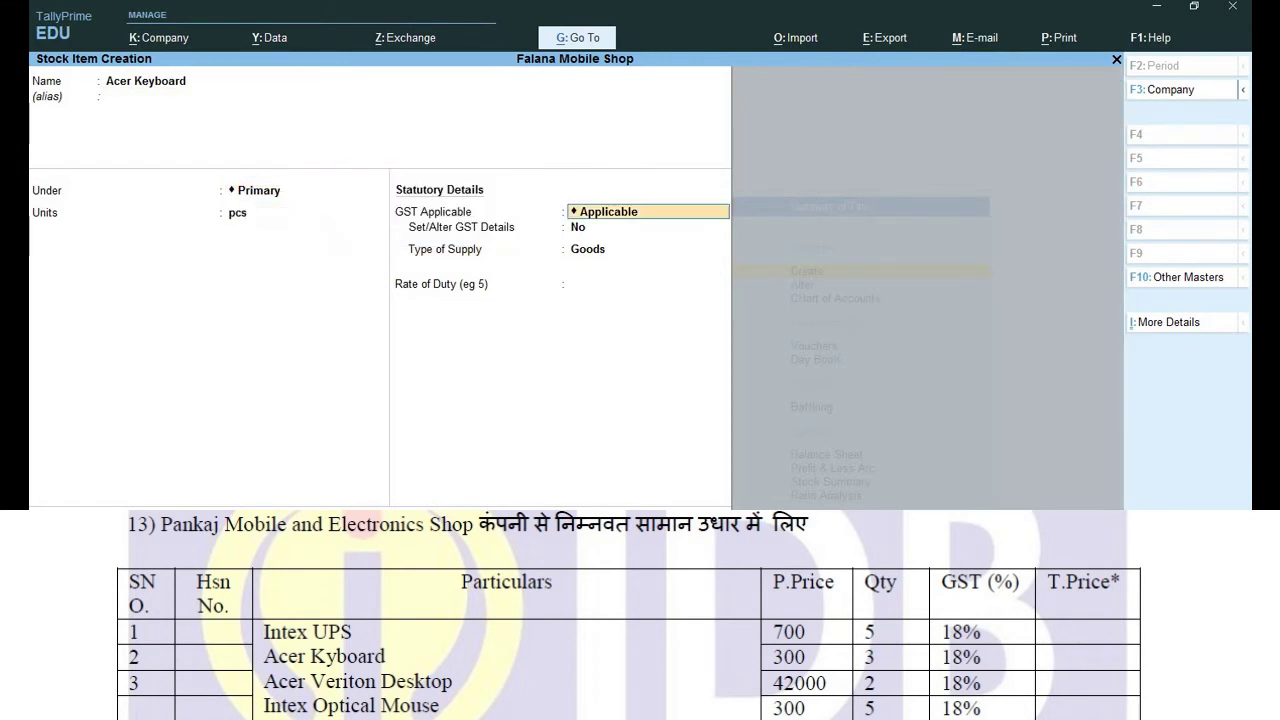
key("Return")
Set Acer Keyboard's GST details to On Value, Taxable, 18% IGST, and save it.
type("y")
key("Return")
key("Return")
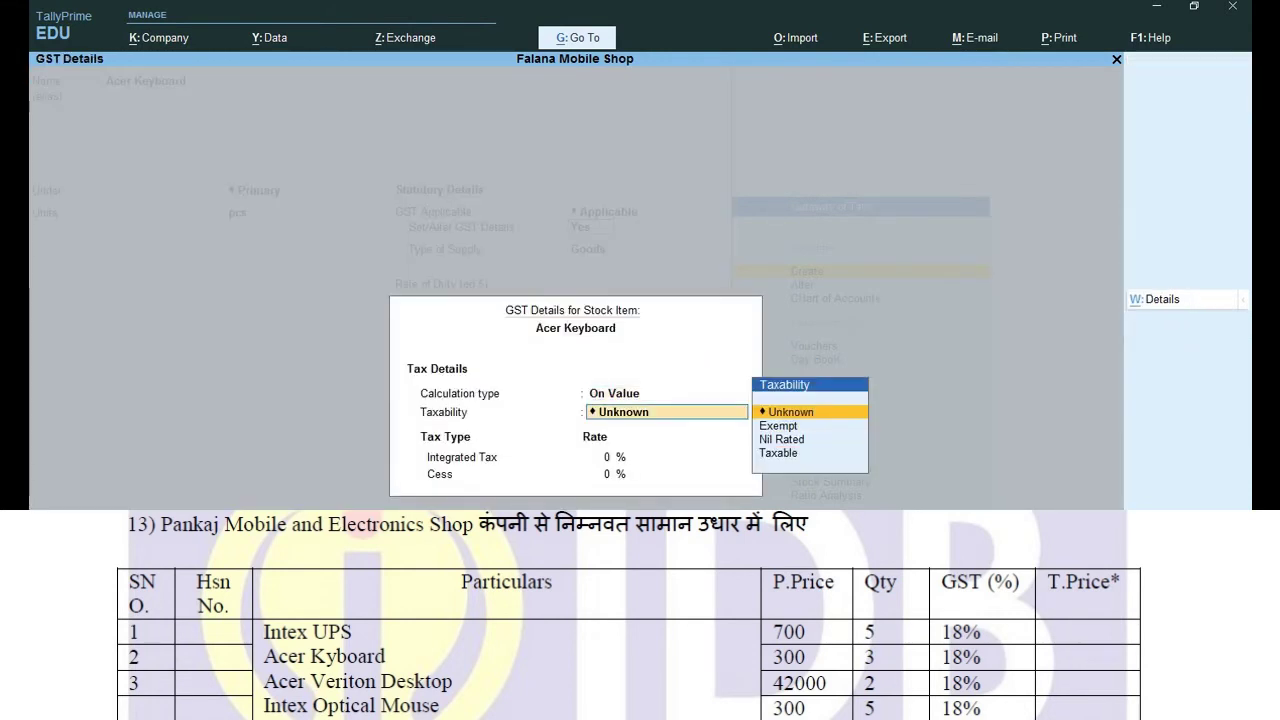
key("Down")
key("Down")
key("Down")
key("Return")
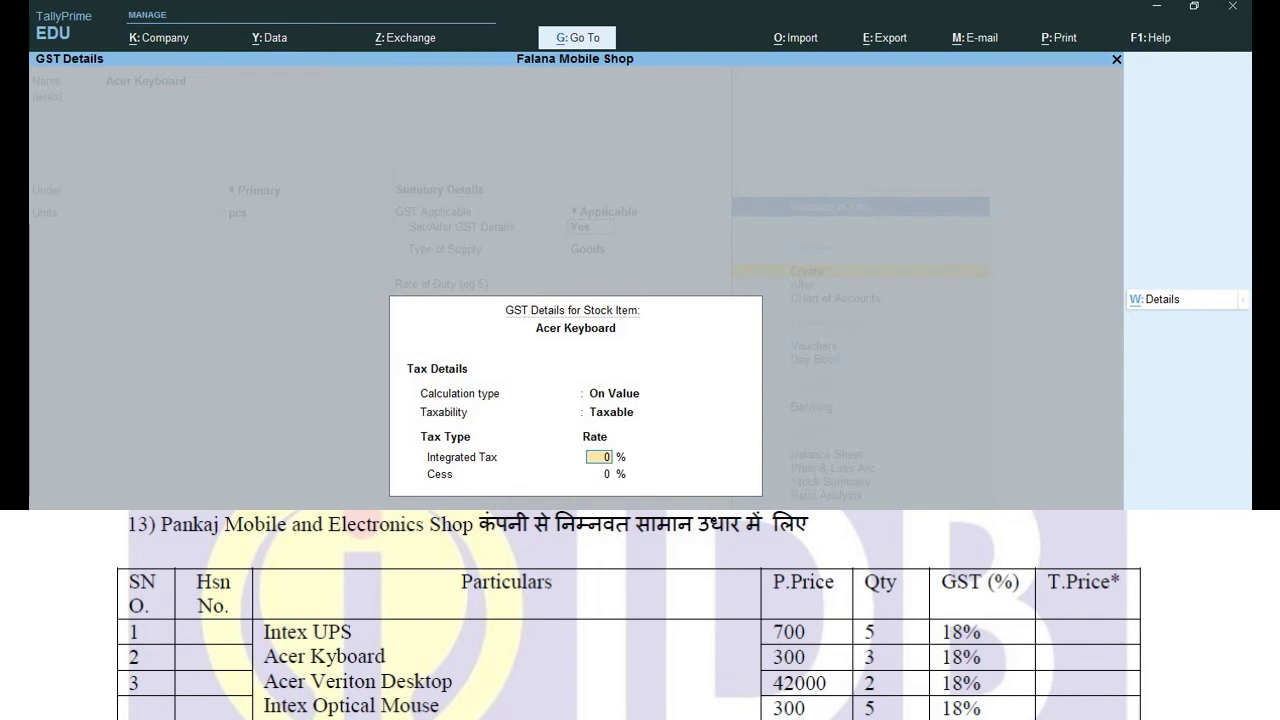
type("18")
key("Return")
key("Return")
key("Return")
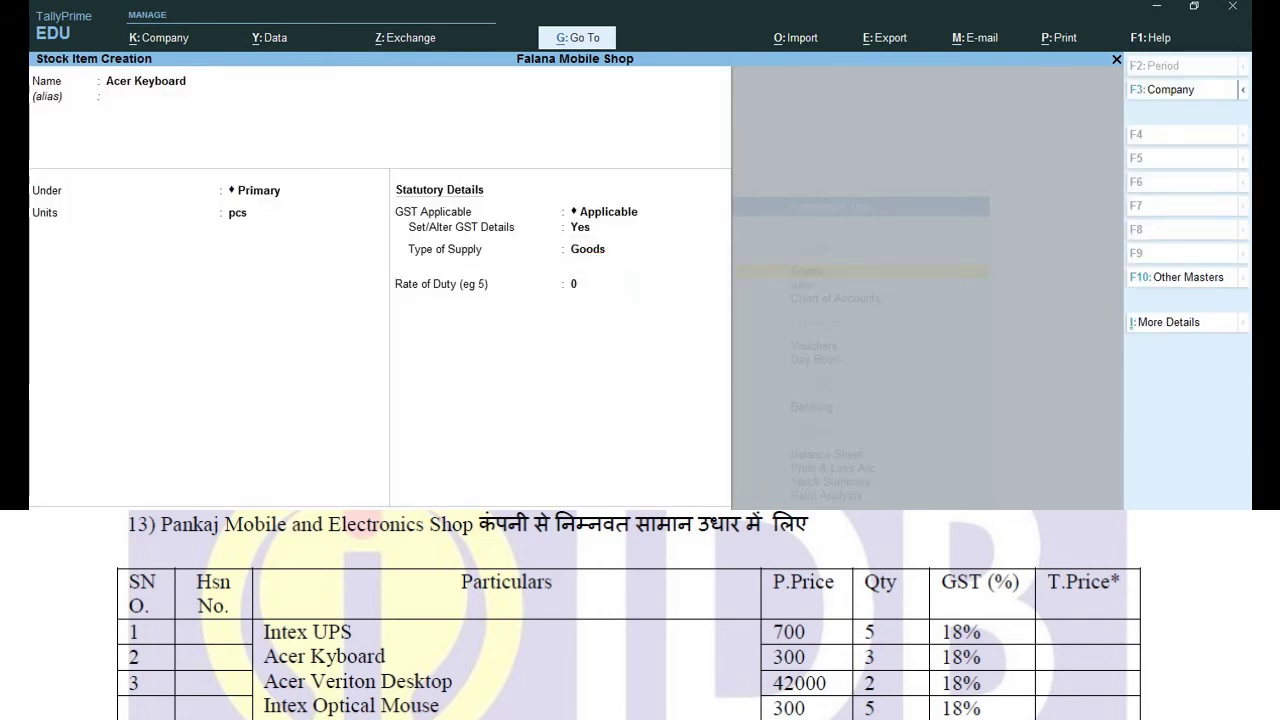
key("Return")
key("Return")
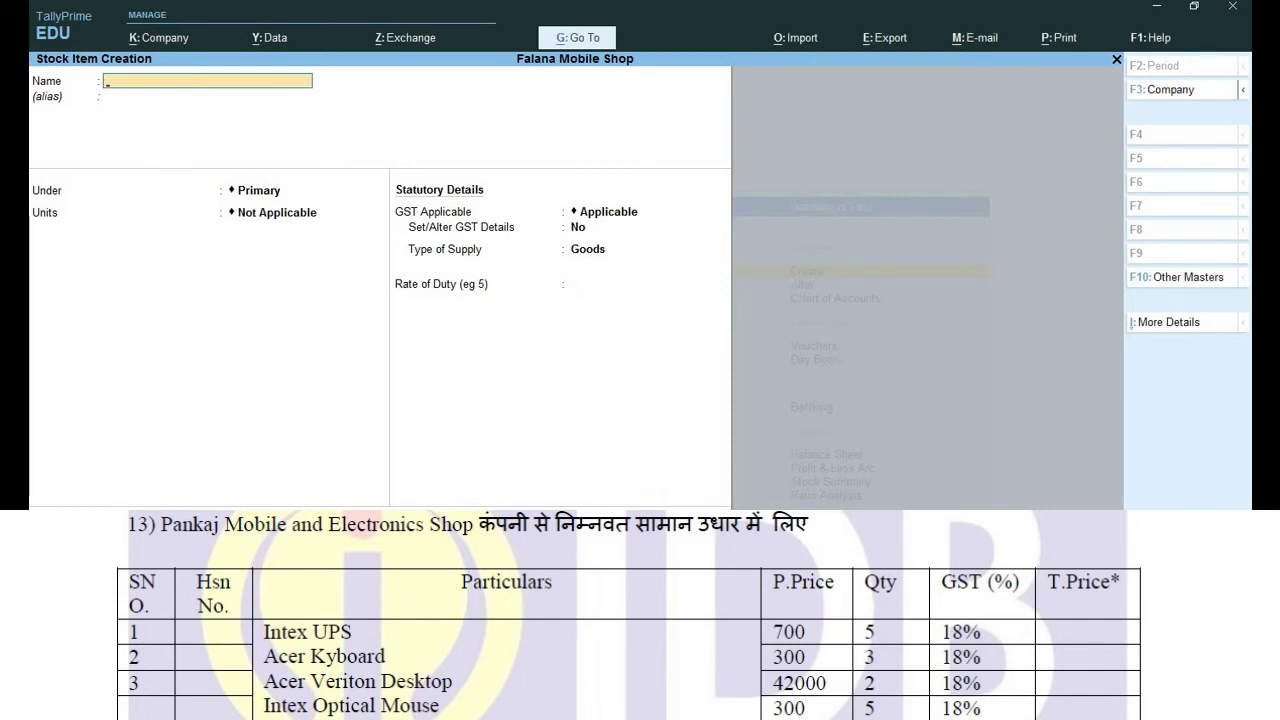